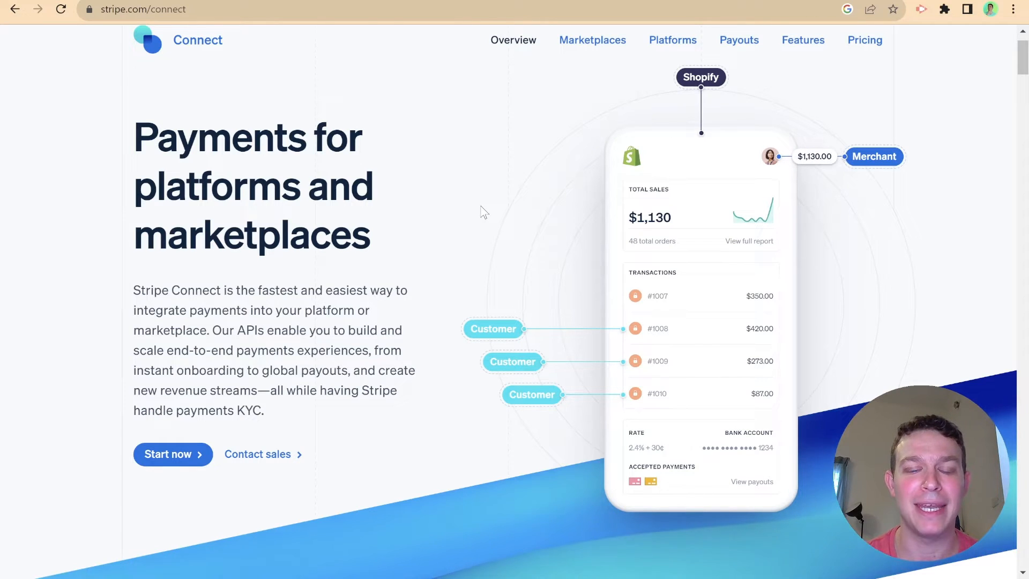
- Scroll up the Stripe Connect 'Payments for platforms and marketplaces' overview page
scroll(482, 210, up, 2)
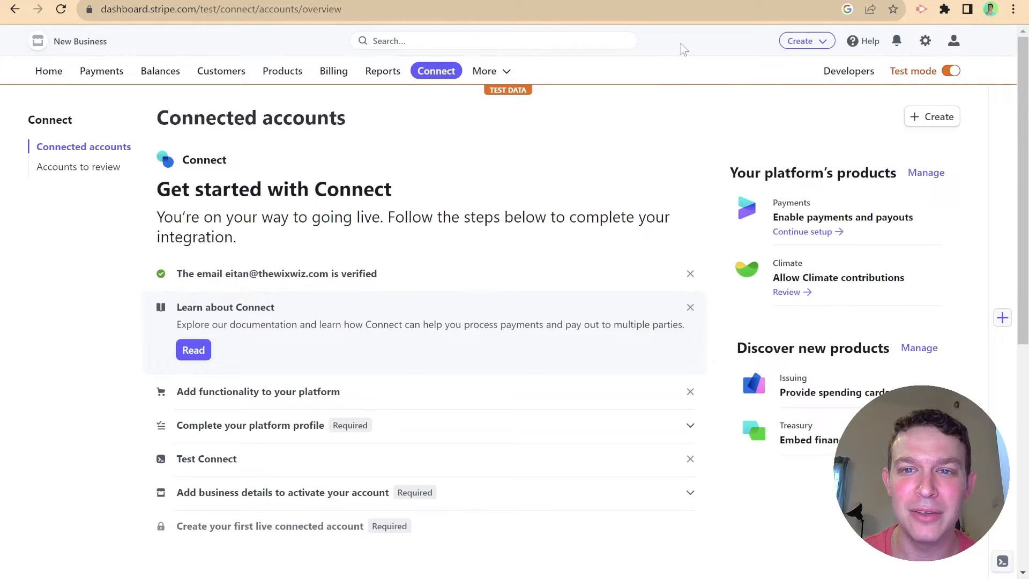
- Follow the docs link to Stripe's 'Choose your account type' page
click(699, 1)
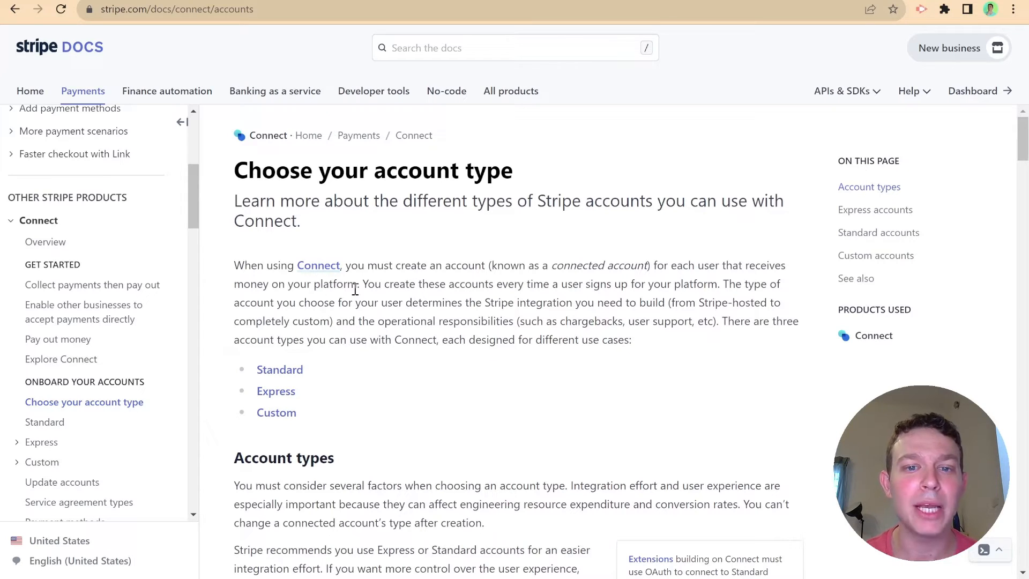
- Scroll through the Standard, Express and Custom comparison table and highlight 'white labeled'
scroll(336, 235, down, 2)
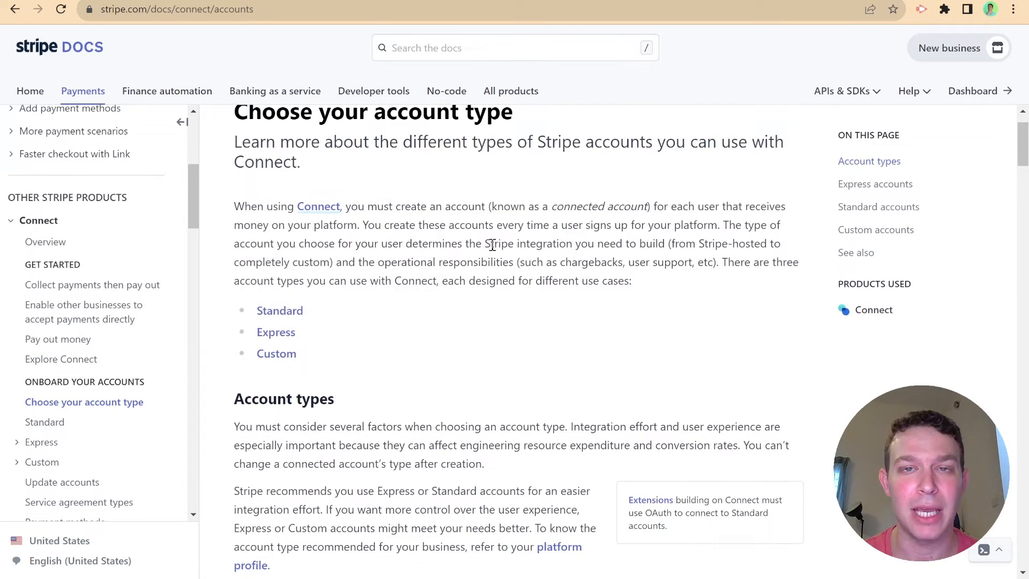
scroll(402, 220, down, 2)
scroll(403, 219, down, 2)
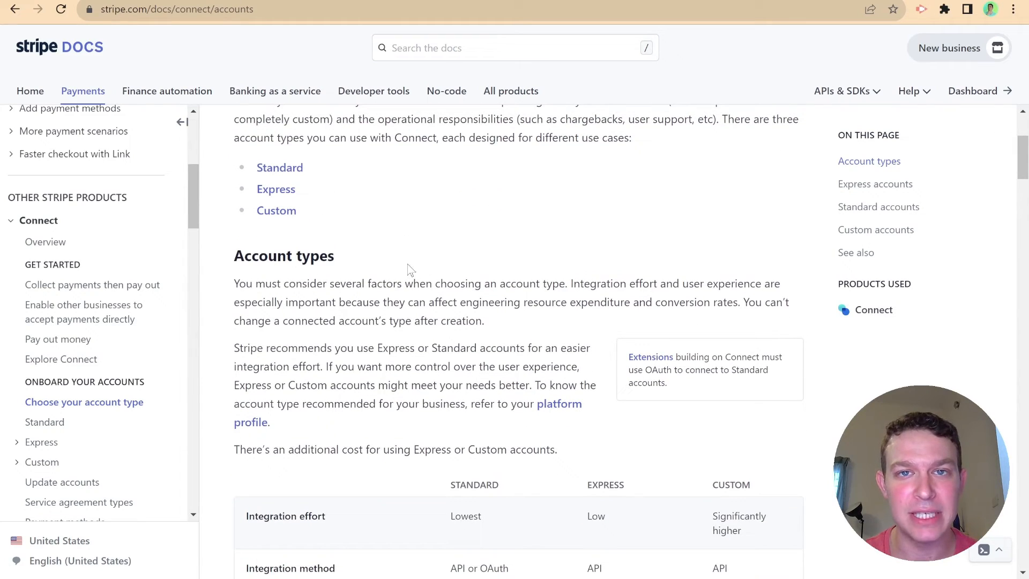
scroll(410, 268, up, 1)
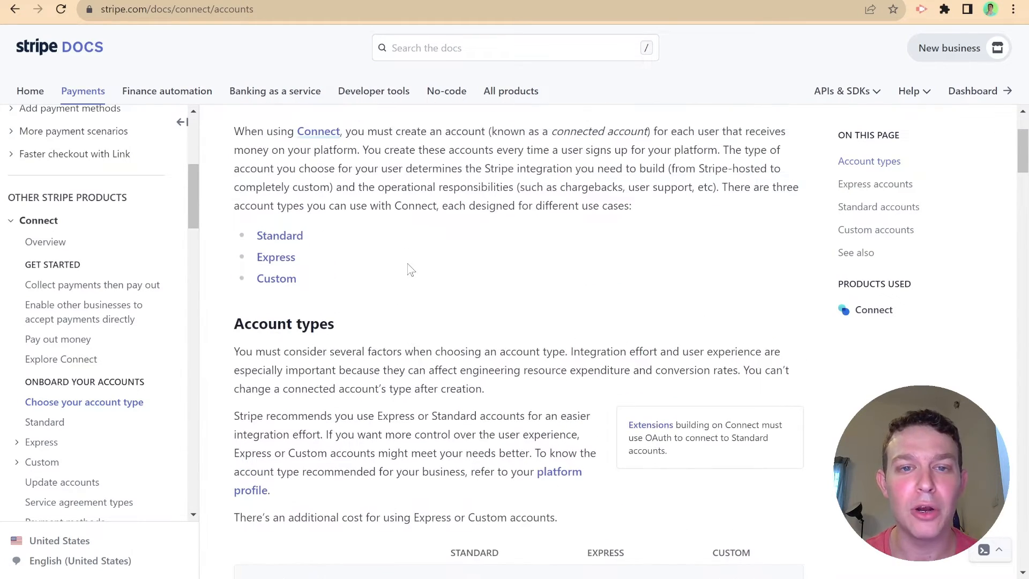
scroll(410, 268, down, 4)
scroll(411, 269, down, 1)
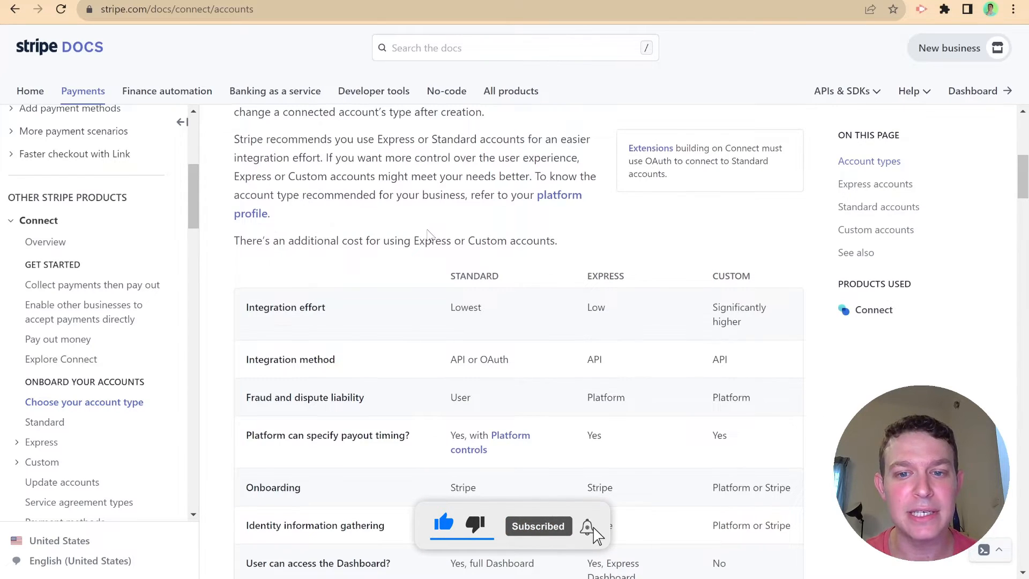
scroll(482, 236, down, 2)
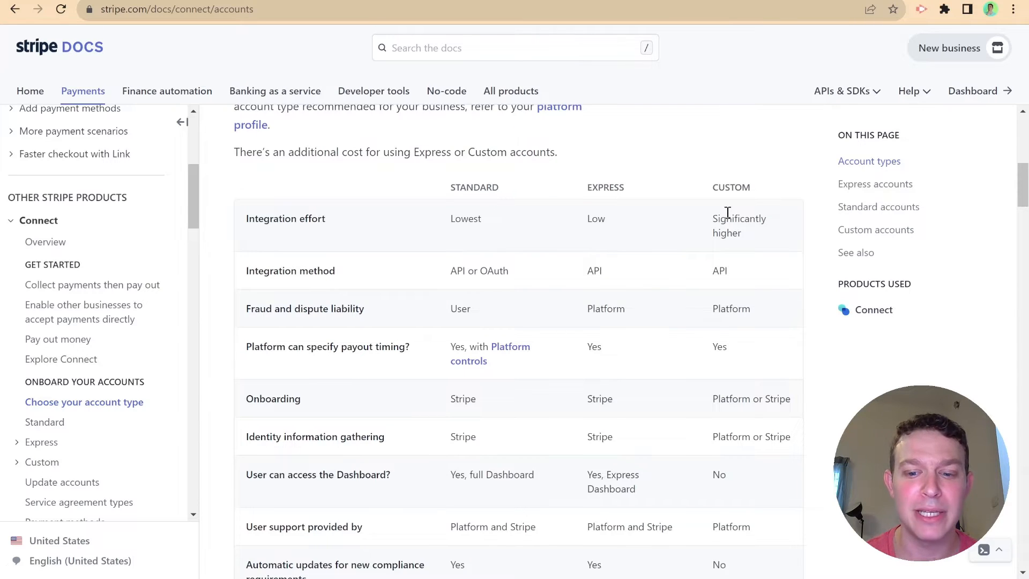
scroll(727, 213, down, 5)
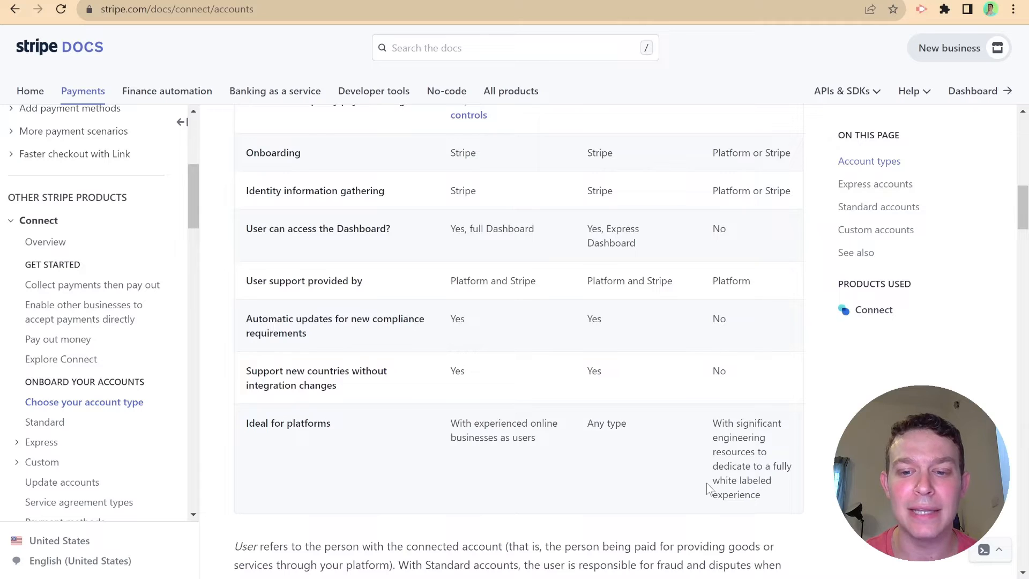
drag(706, 488, 796, 488)
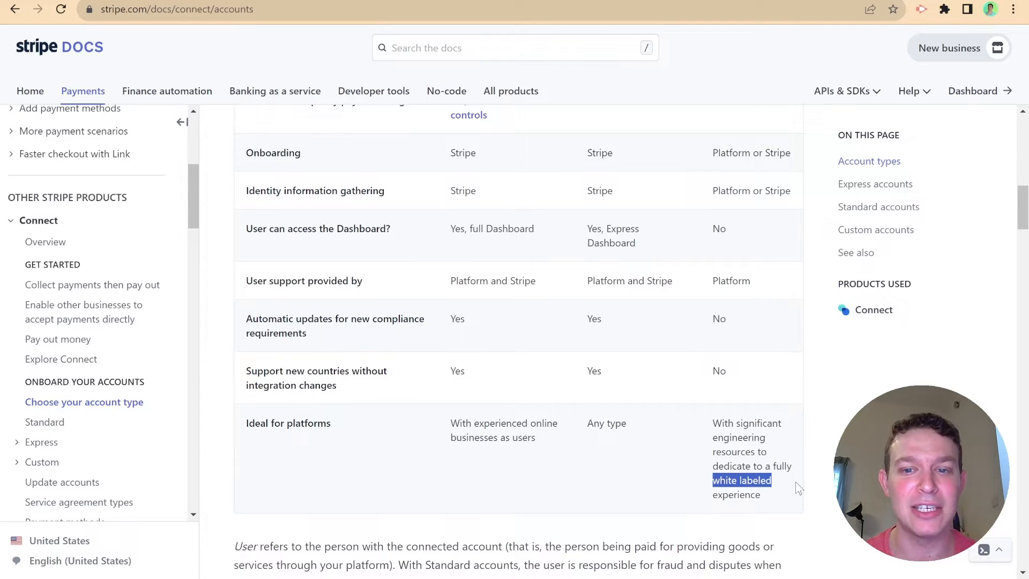
- Scroll down the account-type page to the Express accounts heading
scroll(766, 485, up, 3)
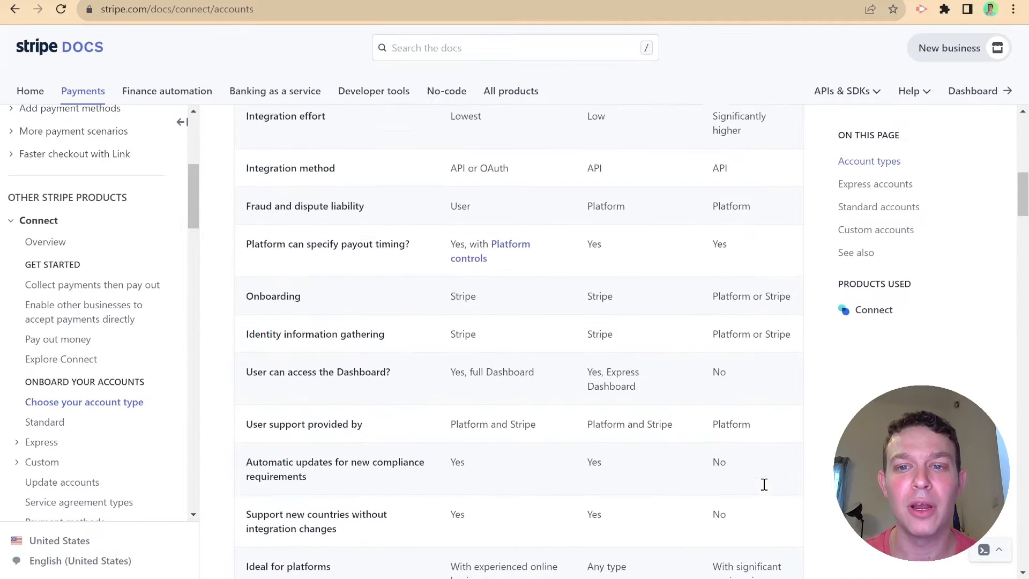
scroll(764, 485, up, 1)
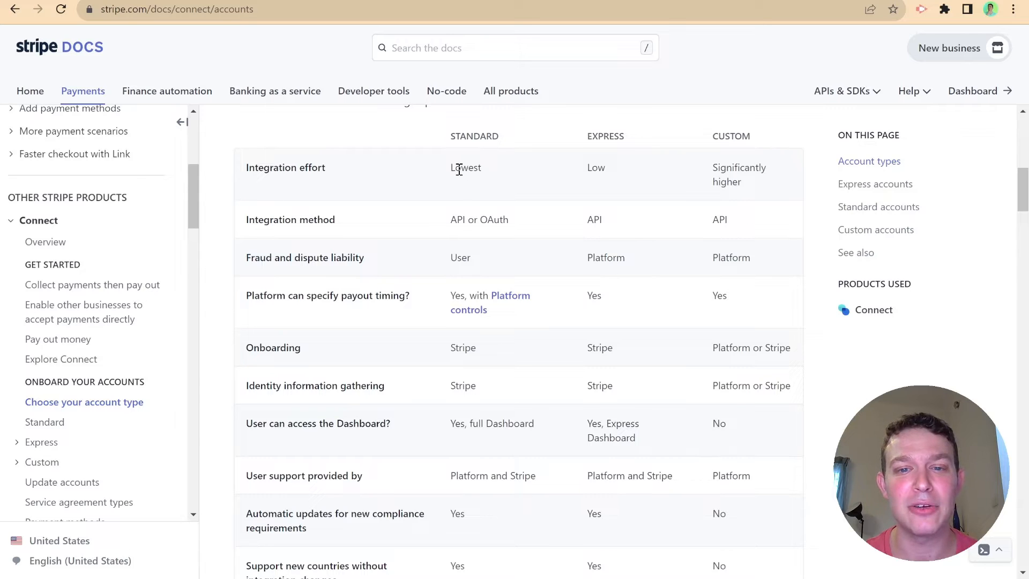
scroll(456, 170, down, 1)
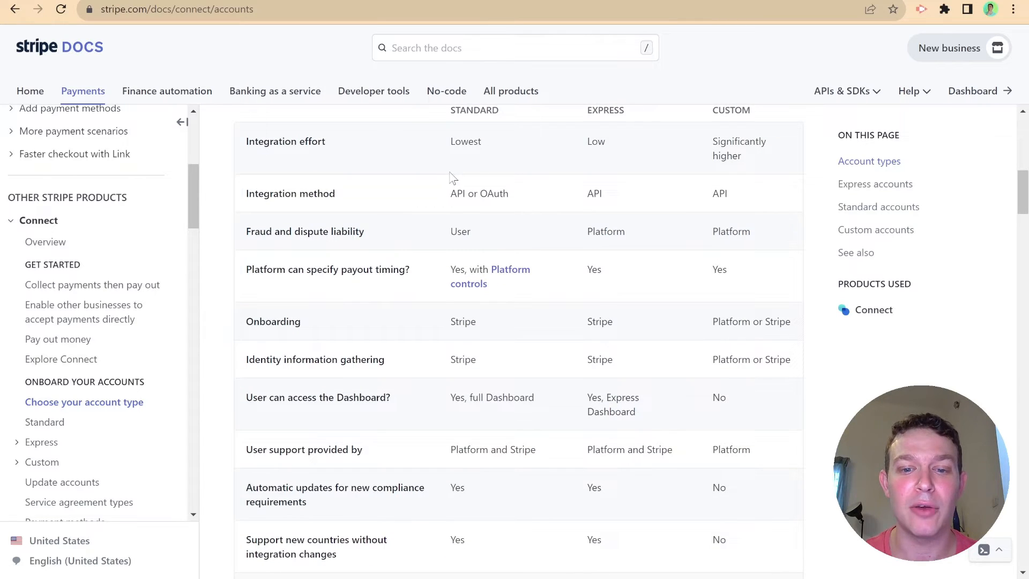
scroll(452, 177, down, 5)
scroll(450, 174, down, 6)
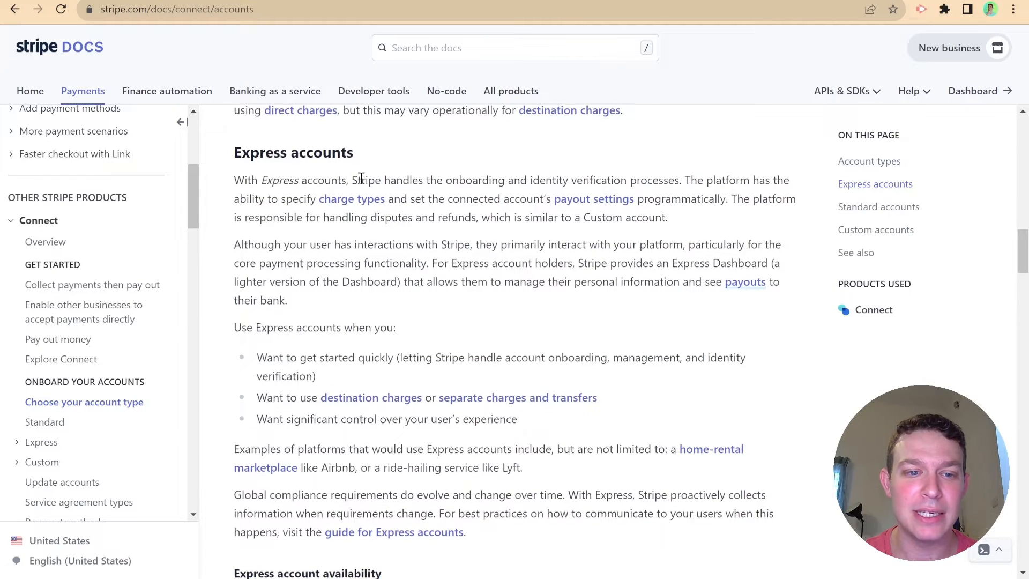
scroll(361, 179, down, 1)
scroll(361, 182, down, 3)
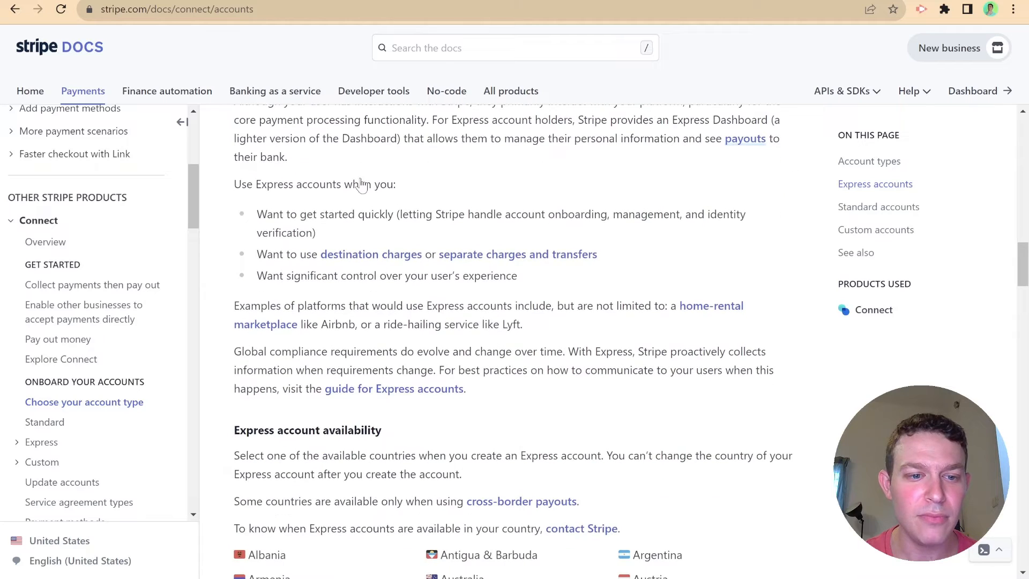
scroll(384, 188, up, 3)
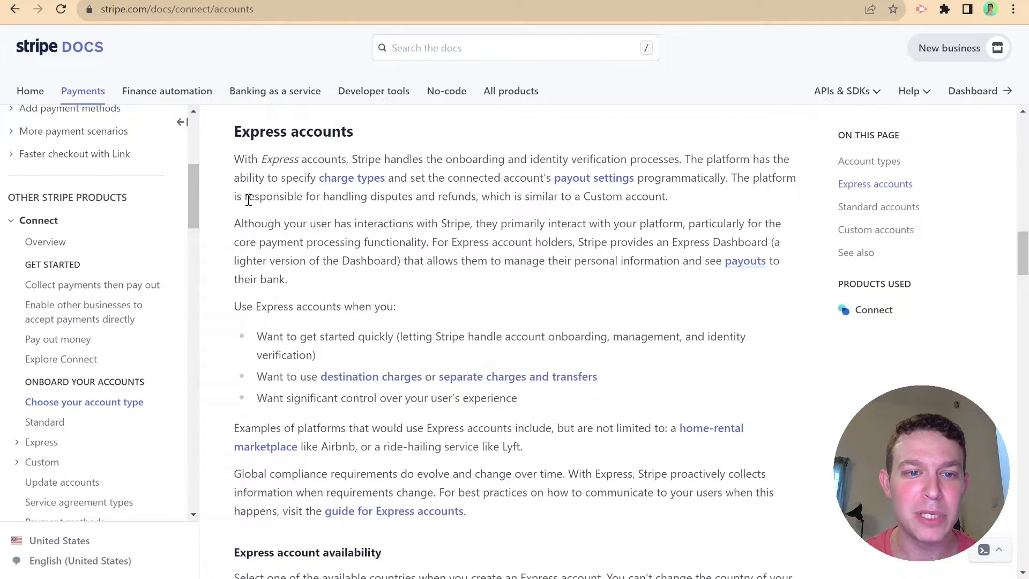
drag(231, 201, 680, 209)
click(682, 208)
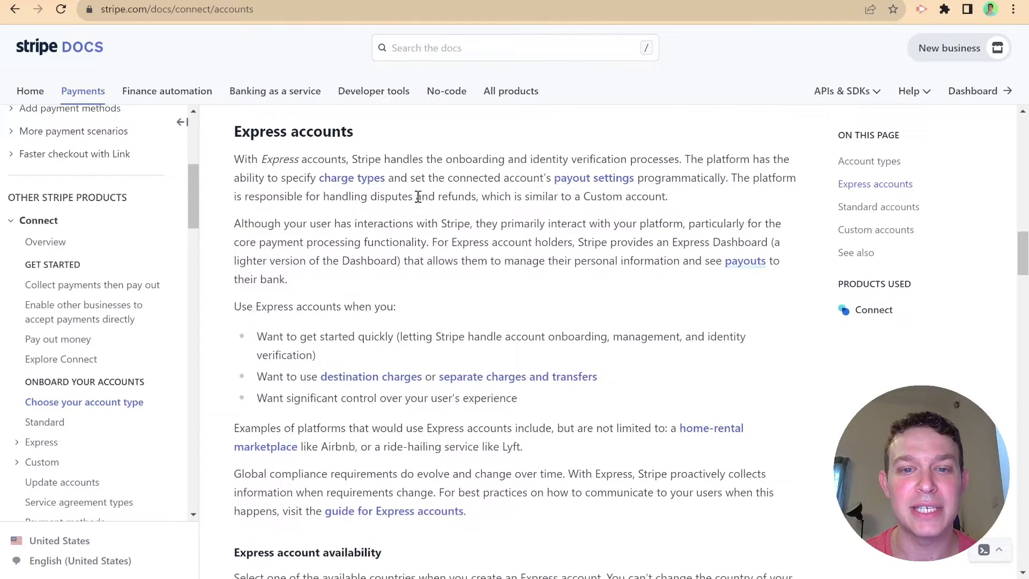
scroll(498, 209, down, 15)
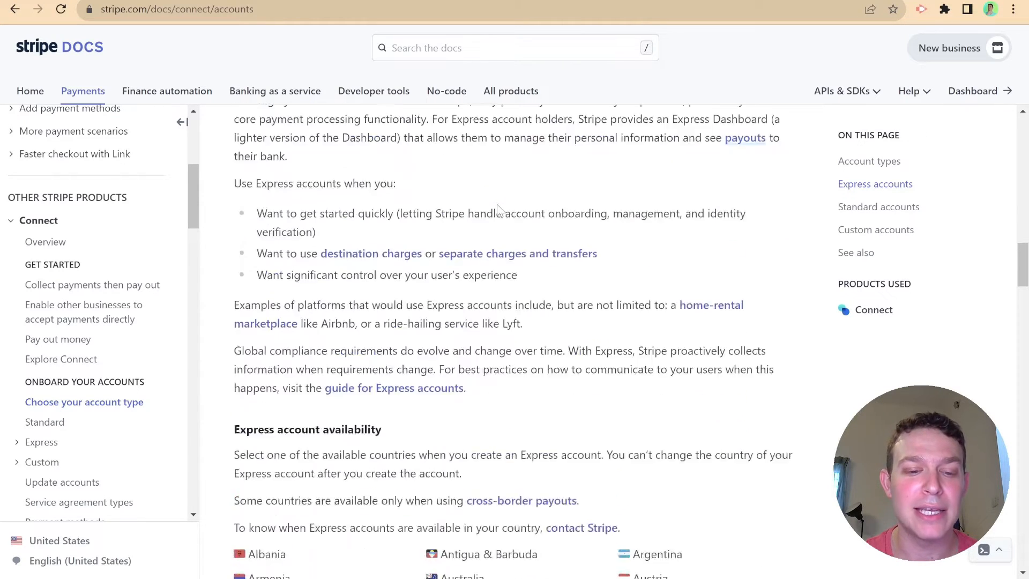
scroll(498, 209, down, 5)
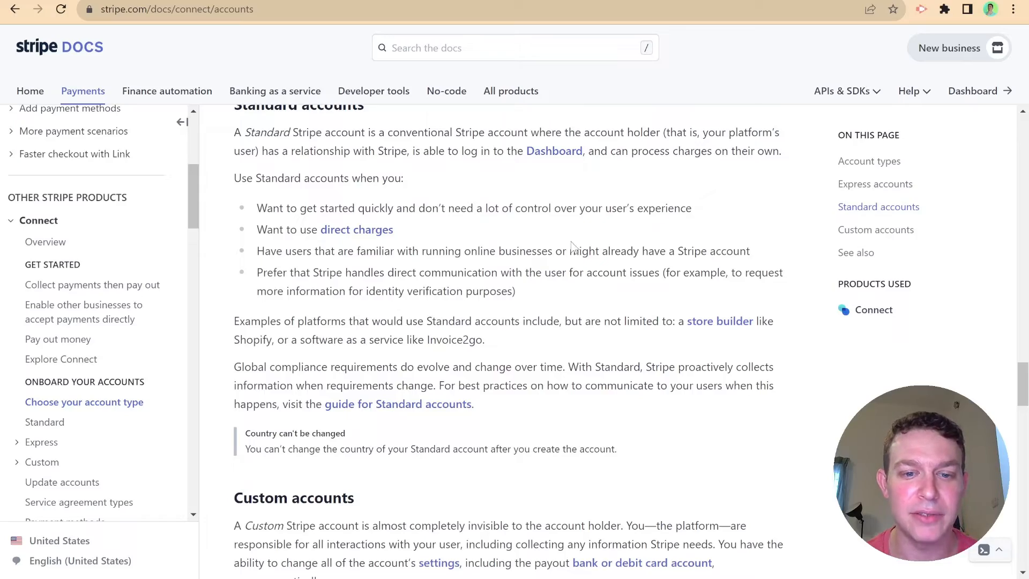
scroll(572, 246, up, 15)
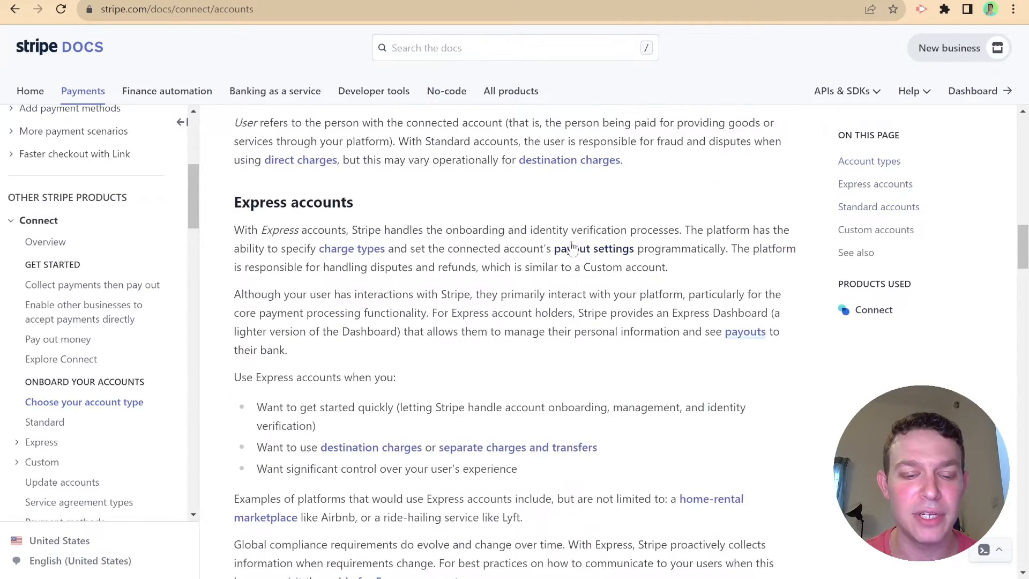
scroll(571, 241, down, 2)
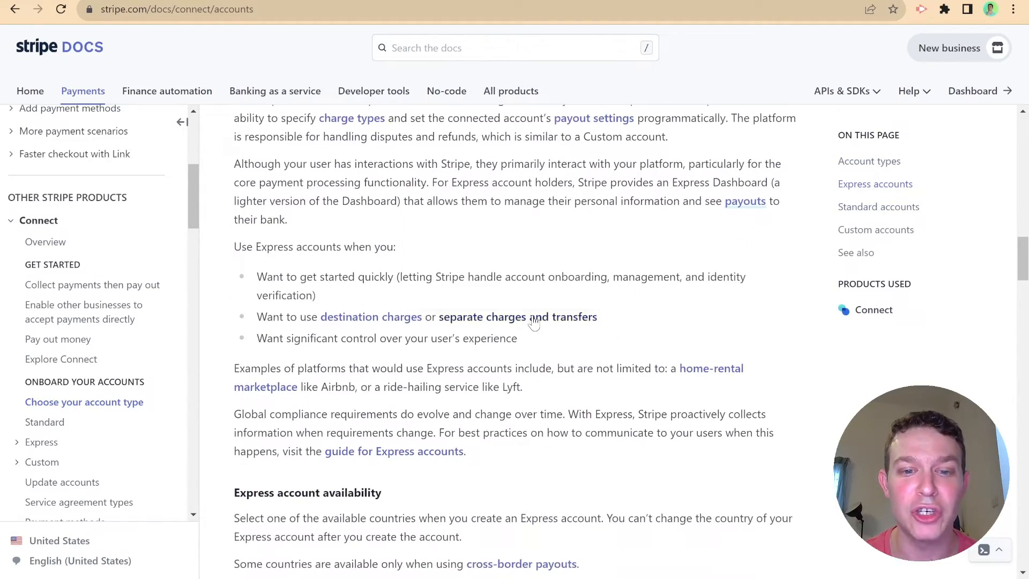
scroll(131, 363, down, 8)
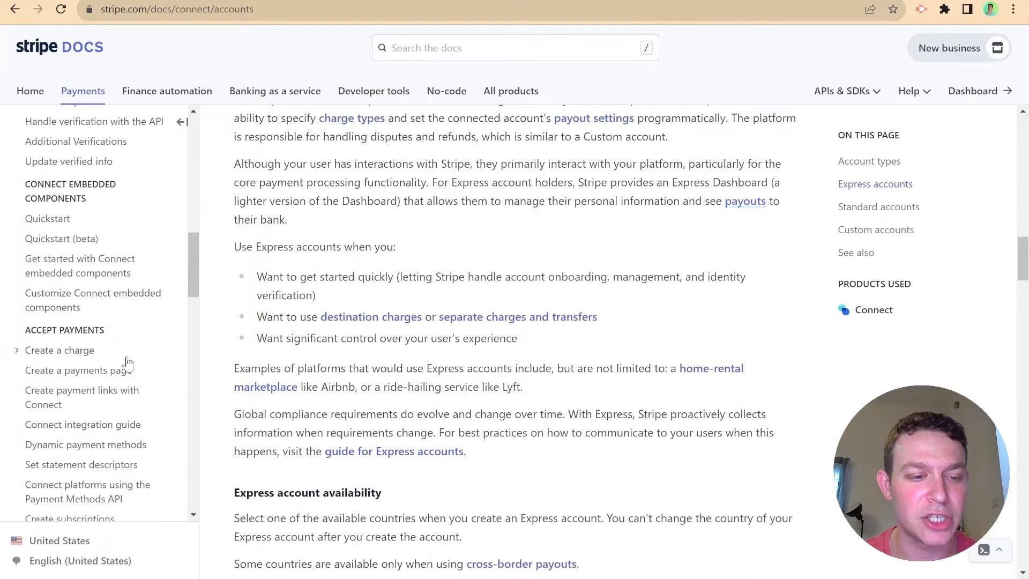
- Open the 'Create a charge' guide from the Connect docs sidebar
click(55, 352)
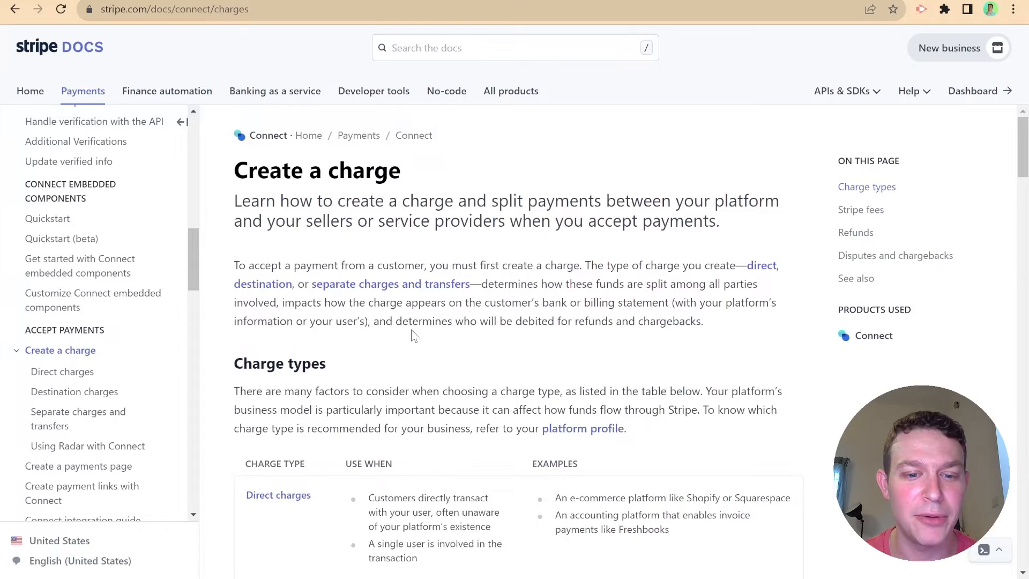
scroll(429, 329, down, 5)
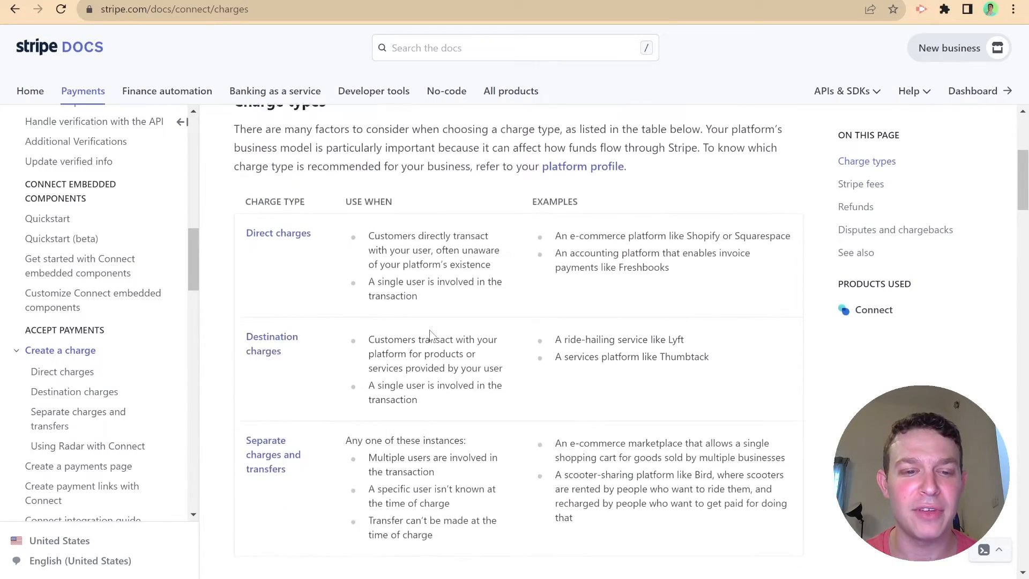
scroll(301, 223, up, 5)
scroll(290, 257, down, 4)
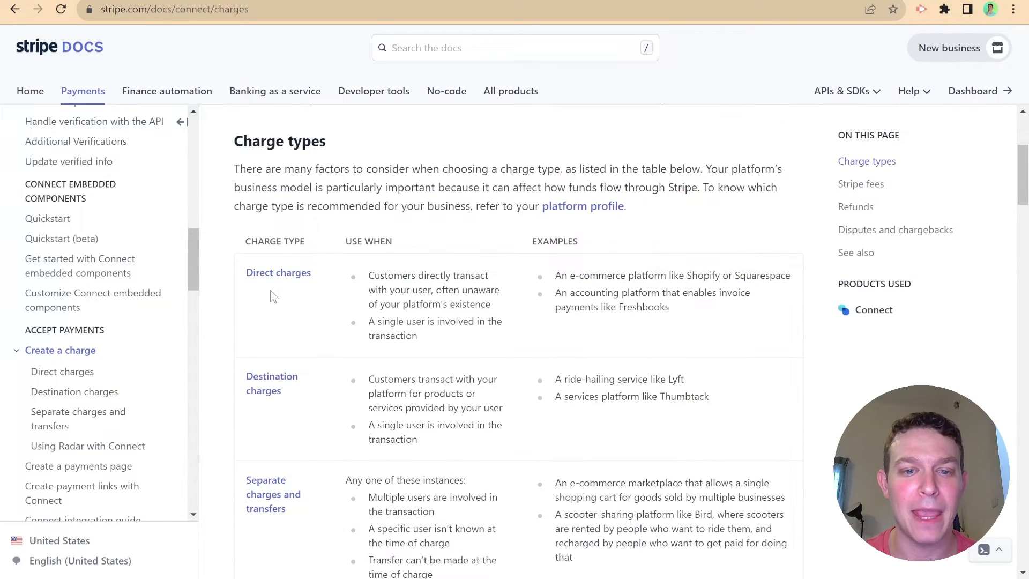
scroll(272, 295, down, 2)
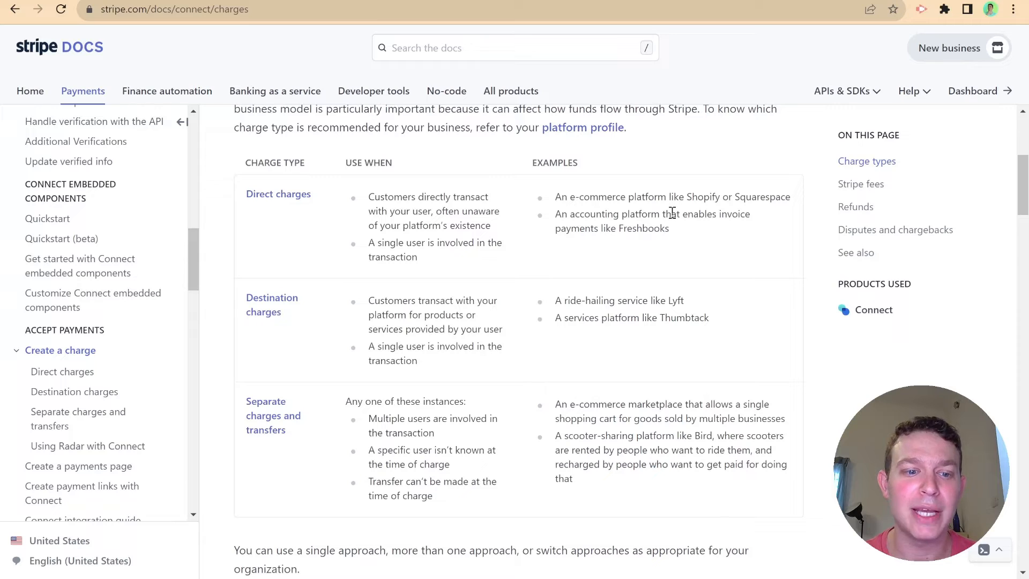
- Scroll through the Charge types table down to the Direct charges section
scroll(375, 418, down, 1)
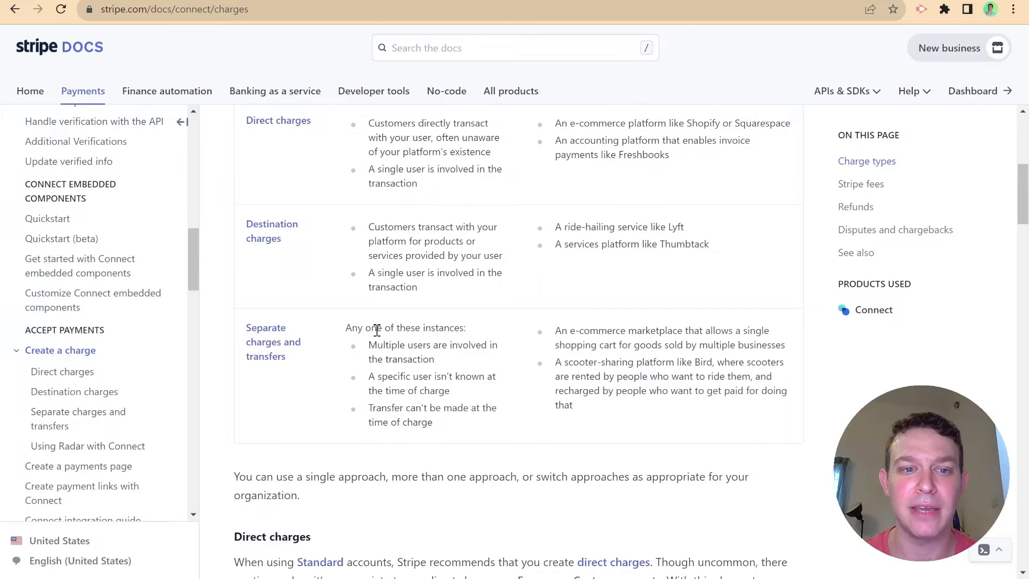
scroll(377, 329, up, 1)
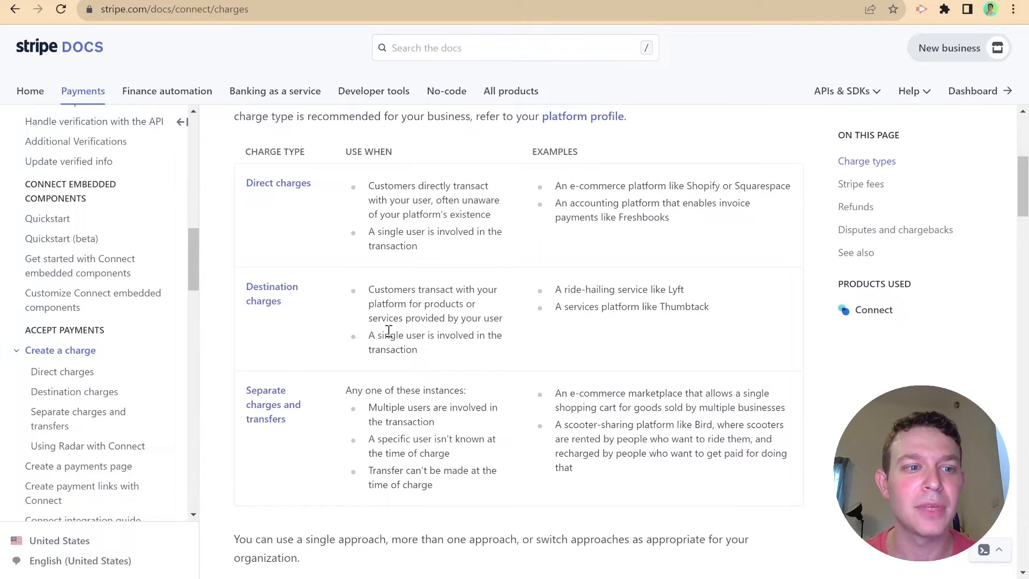
scroll(242, 353, up, 2)
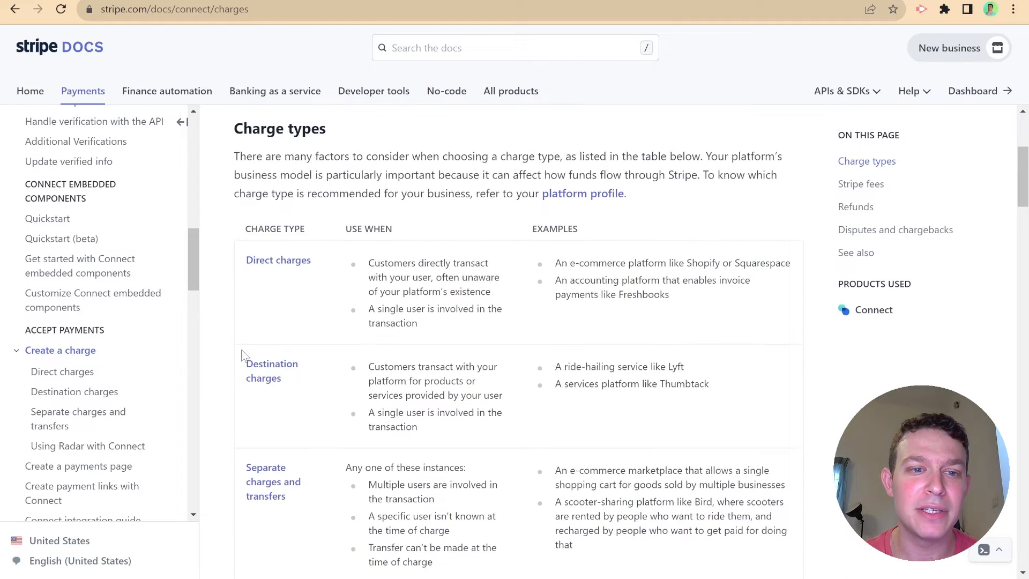
scroll(243, 355, down, 2)
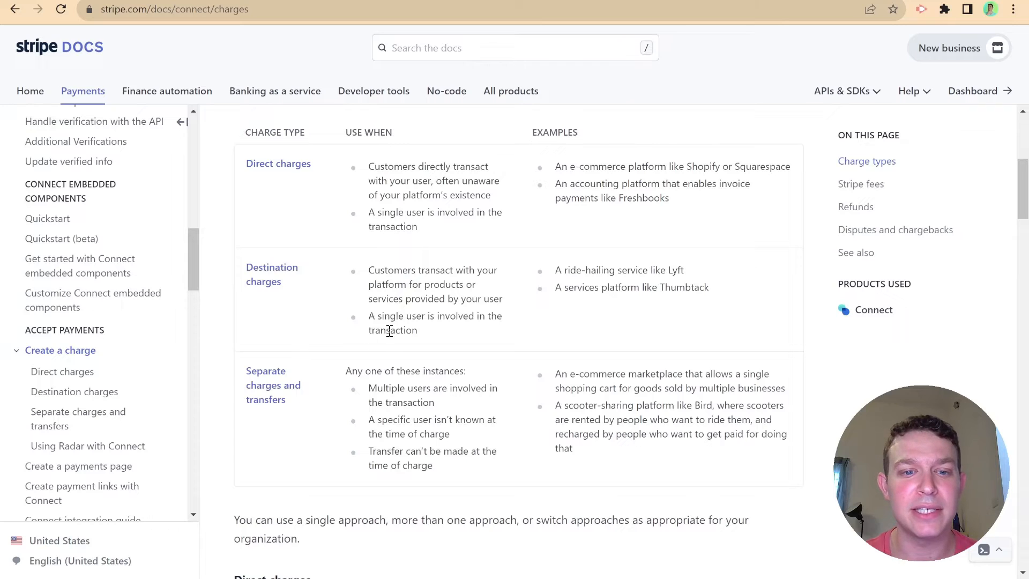
scroll(389, 330, down, 2)
scroll(364, 334, down, 4)
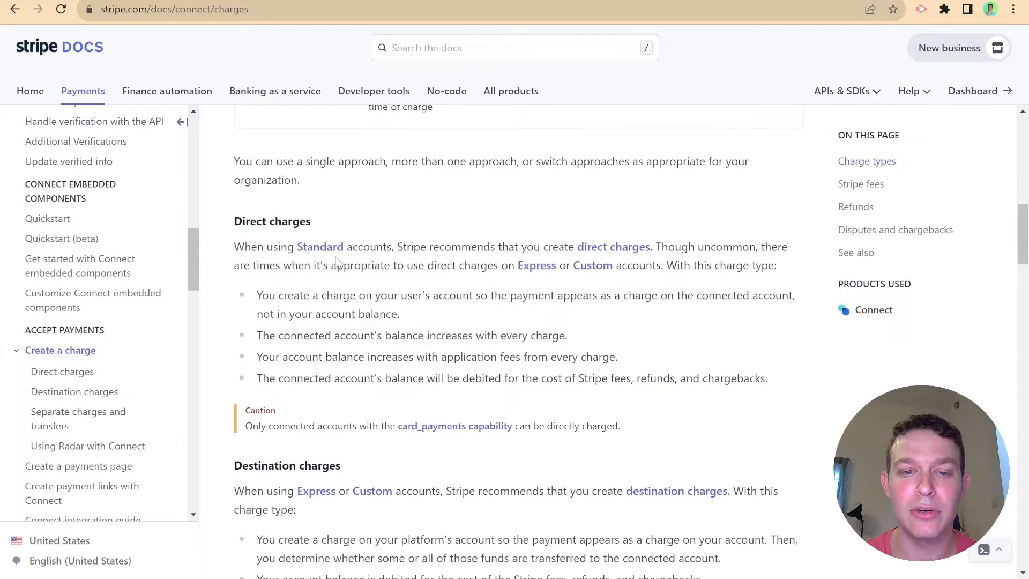
- Read from Direct charges past destination charges to the Separate charges and transfers section
mouse_move(608, 255)
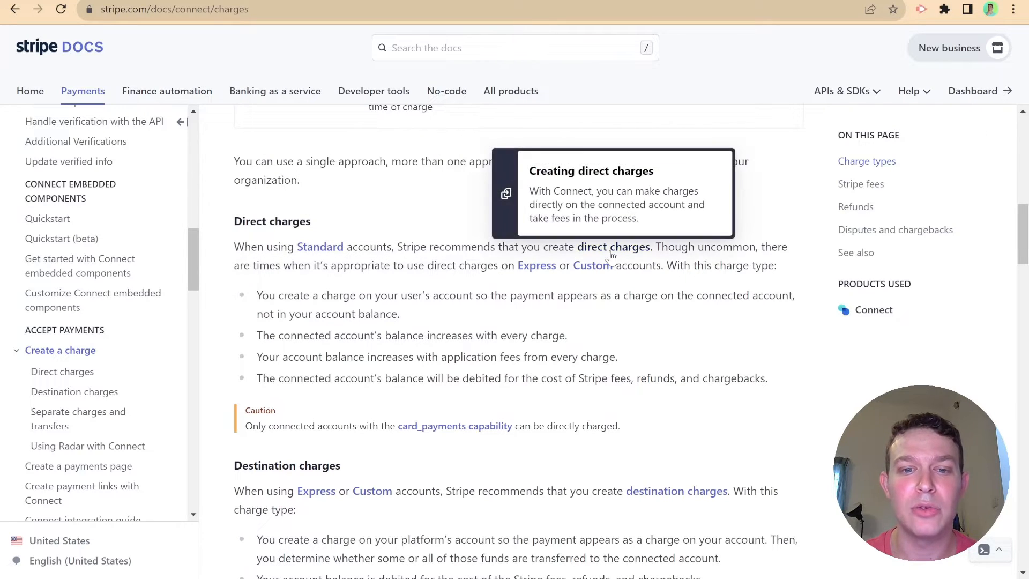
scroll(448, 294, up, 6)
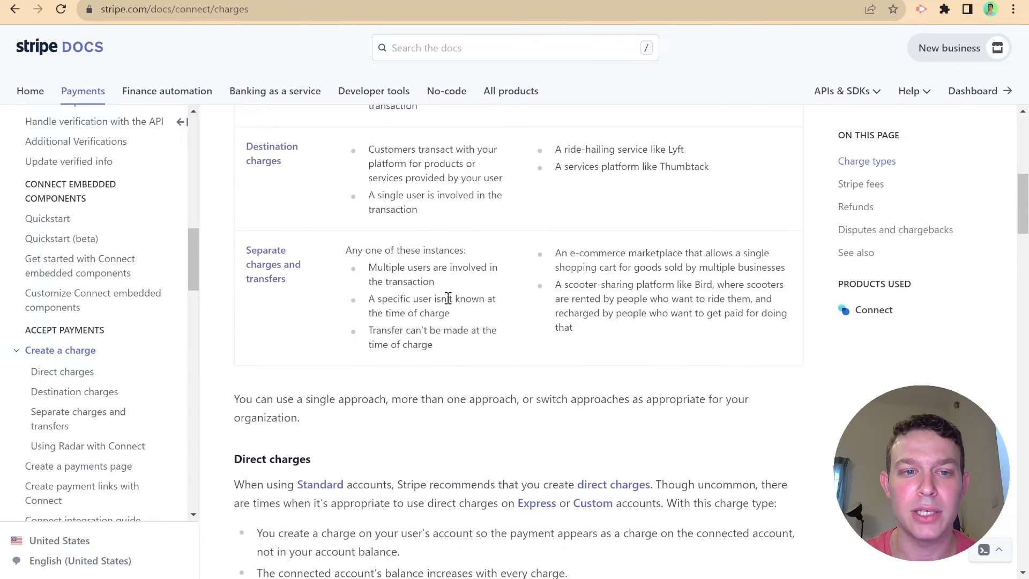
scroll(449, 304, down, 1)
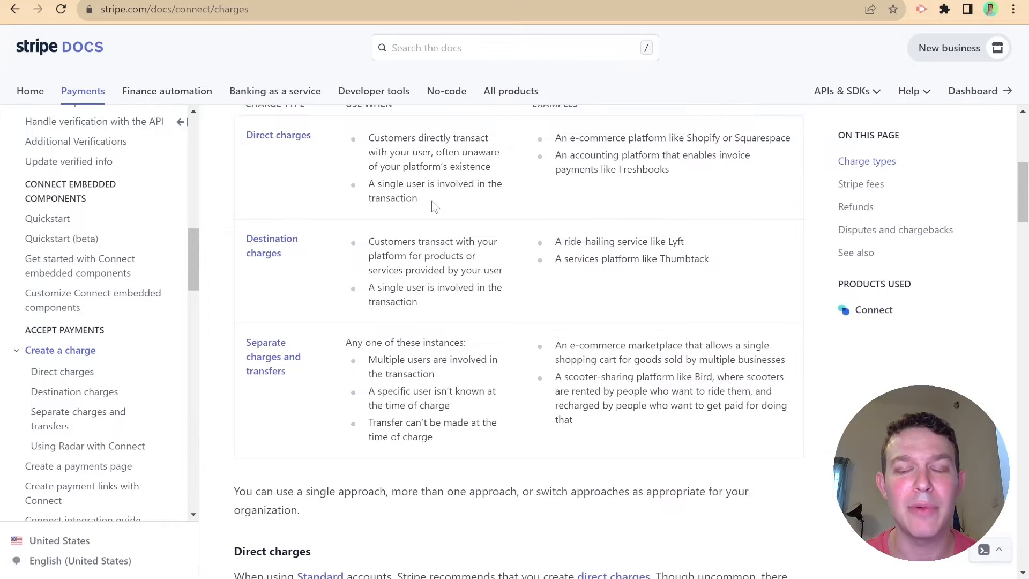
scroll(434, 207, down, 13)
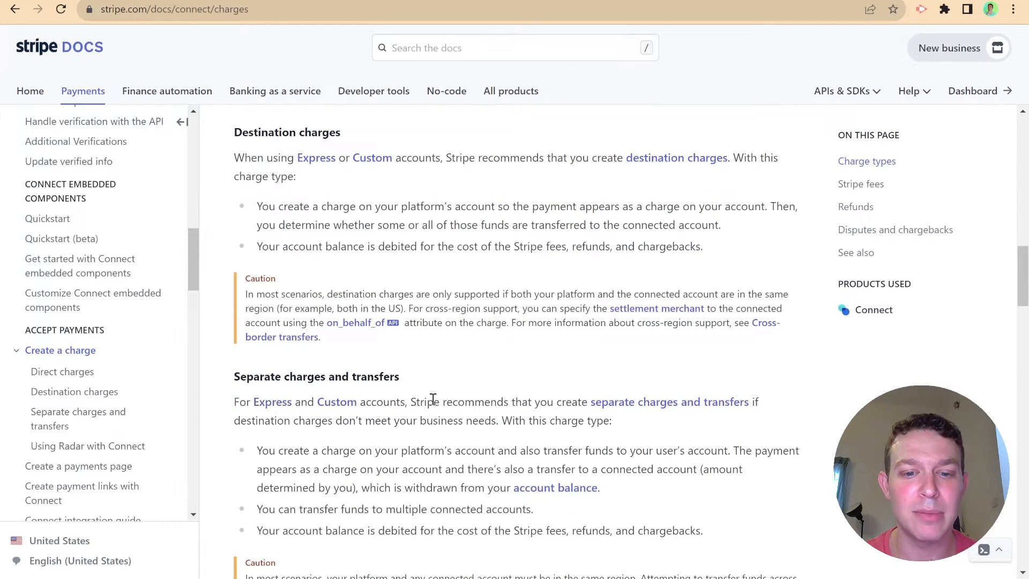
scroll(487, 396, down, 3)
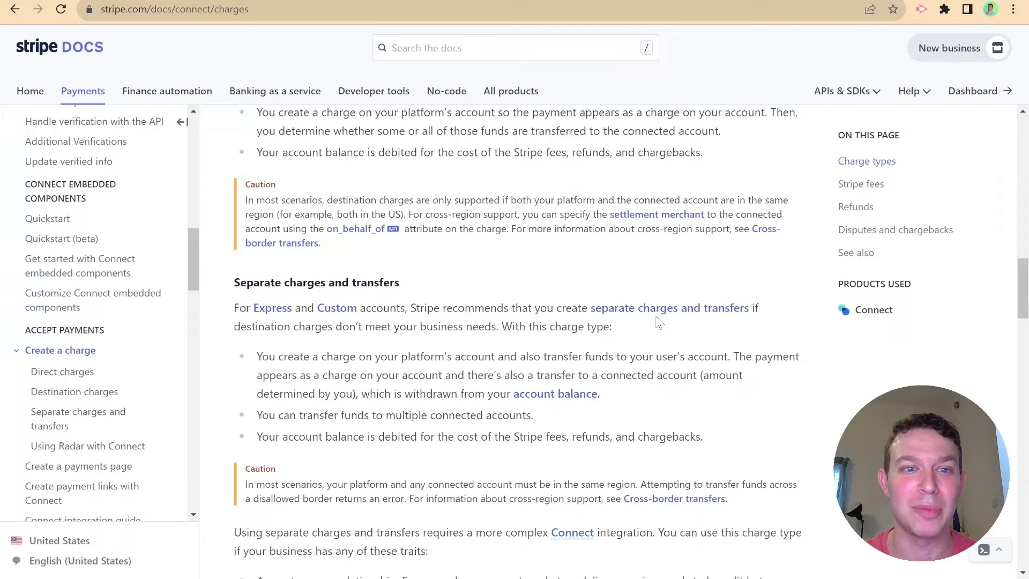
- Scroll back up to the table comparing direct, destination, and separate charges and transfers
scroll(544, 363, up, 10)
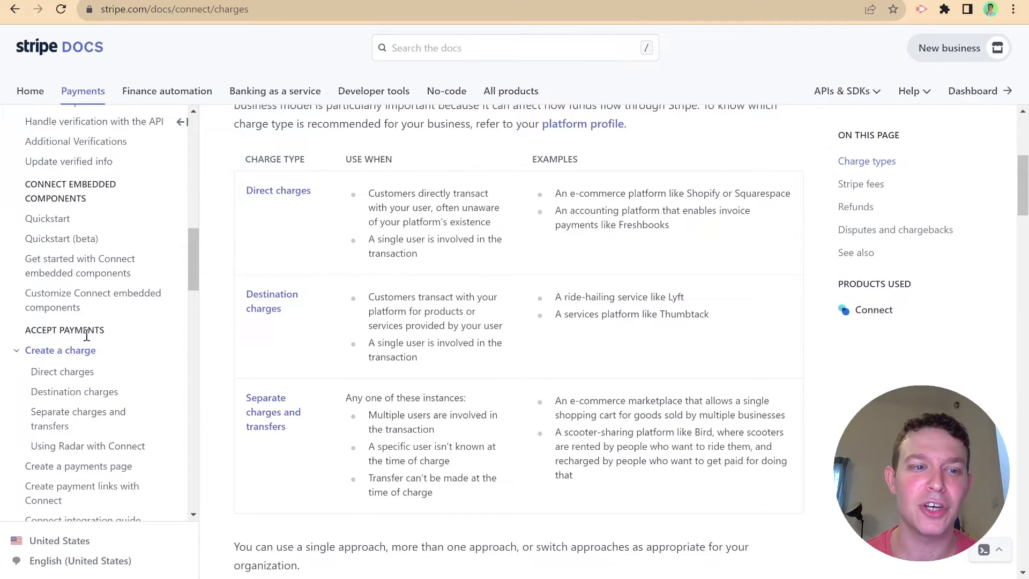
scroll(106, 349, up, 2)
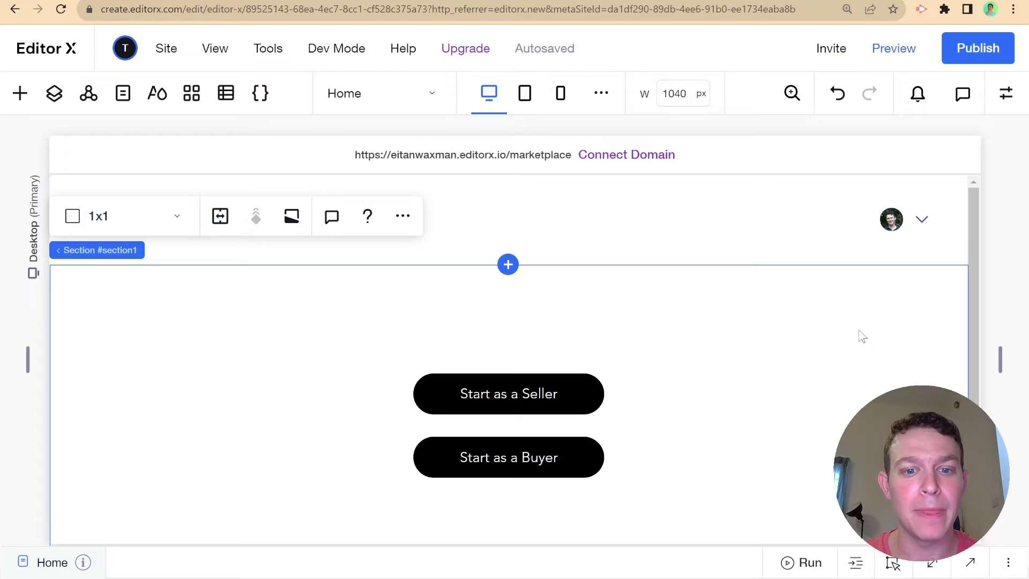
- From the CMS panel's Your Collections, create a multiple-item collection named 'Sellers'
click(234, 95)
click(91, 180)
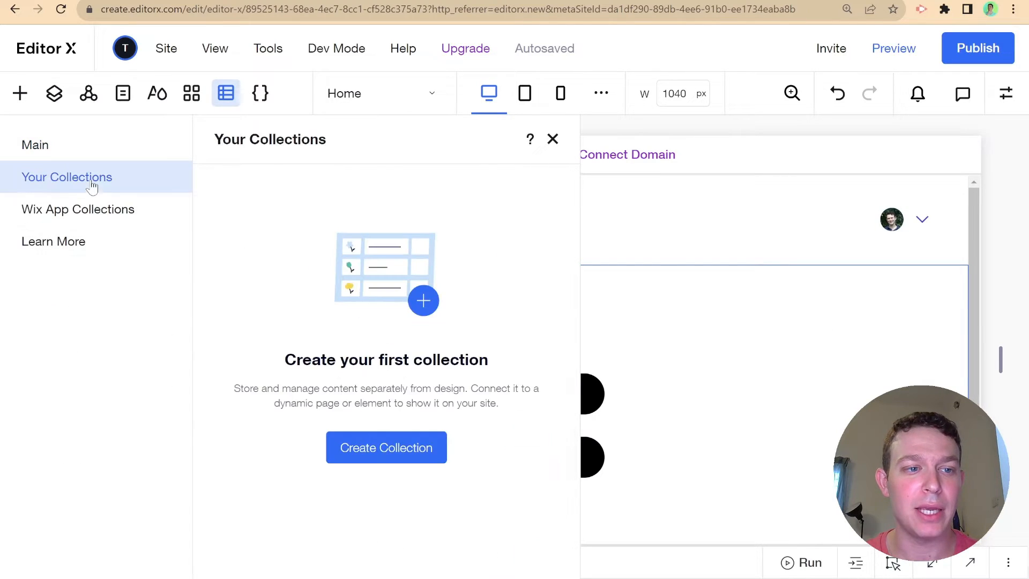
click(375, 443)
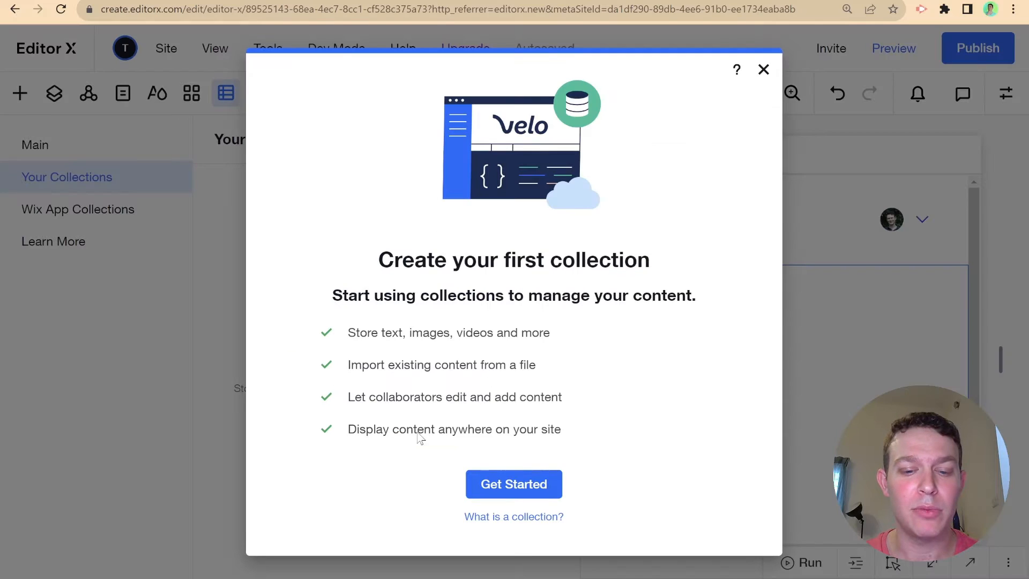
click(486, 481)
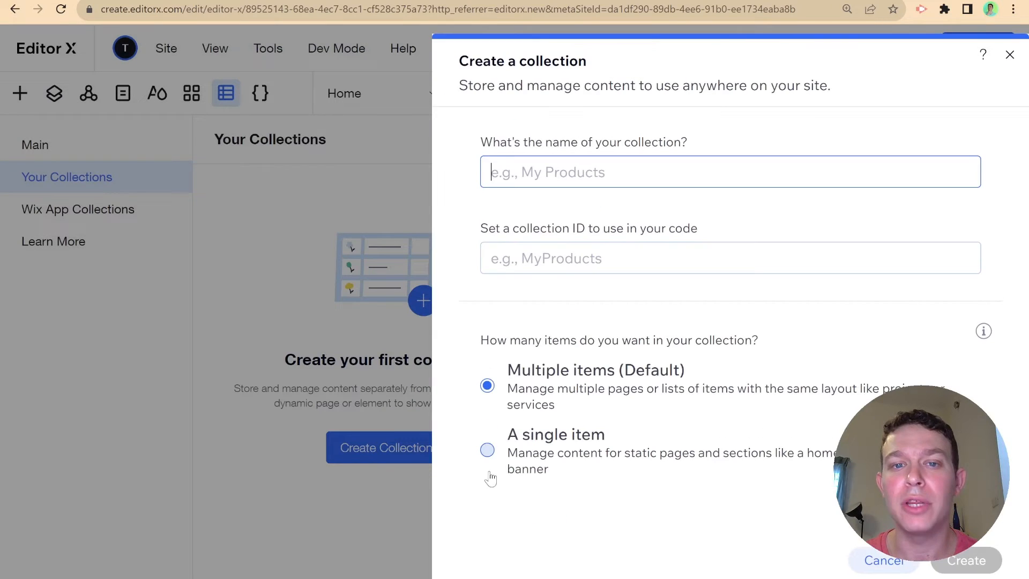
text(Selle)
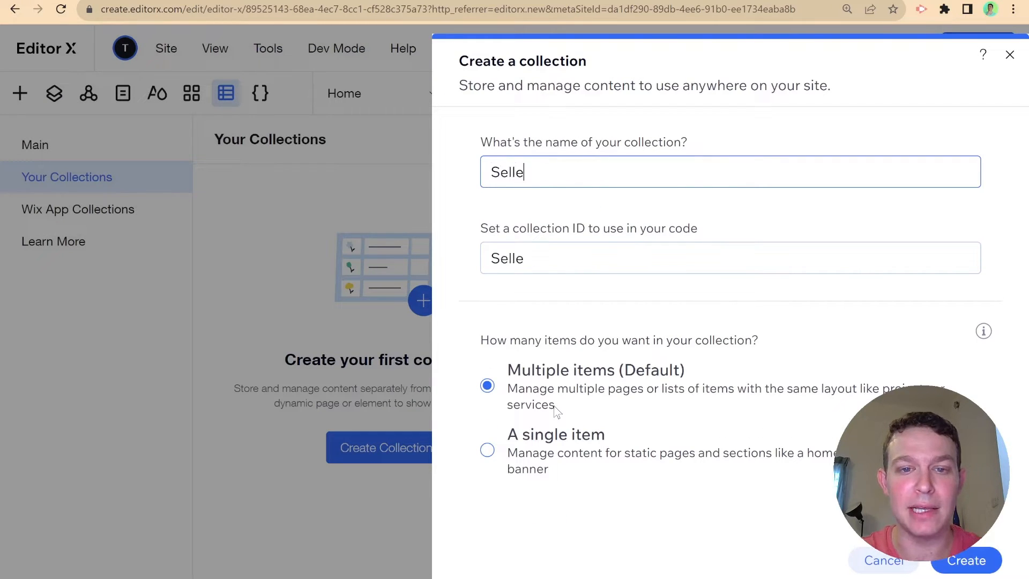
text(rs)
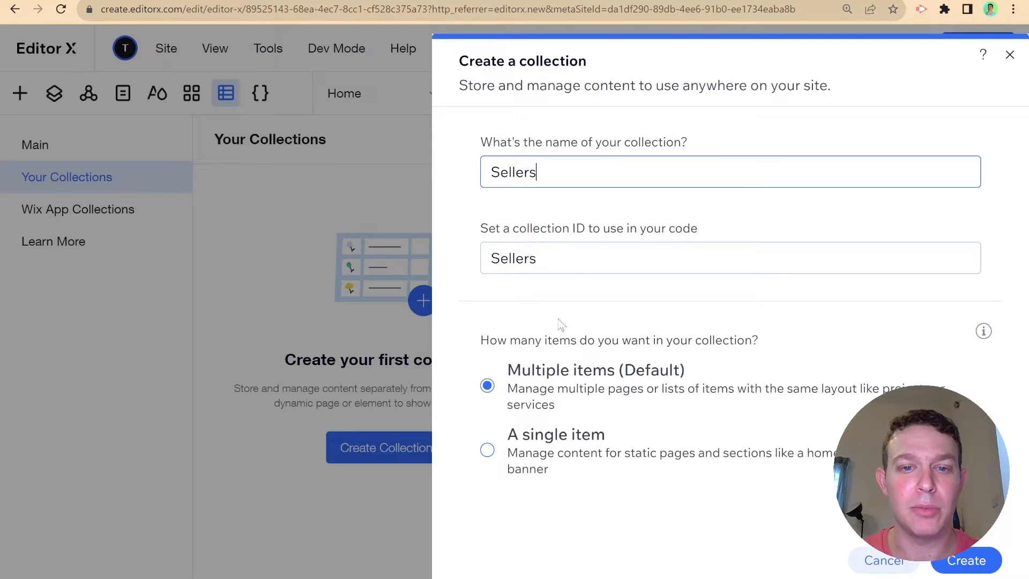
click(959, 560)
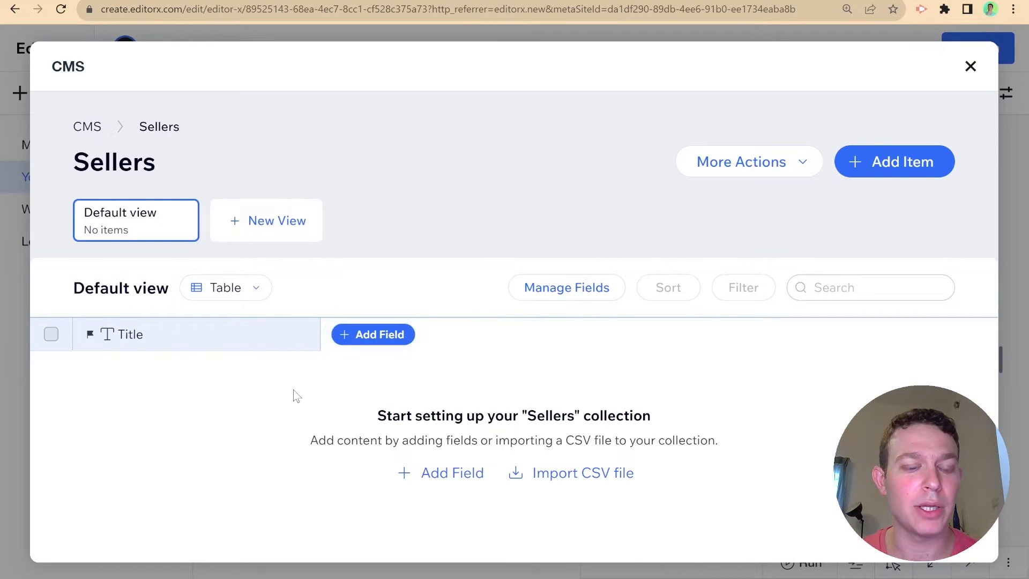
- Add a text field named 'First Name' to the Sellers collection
click(342, 337)
click(376, 309)
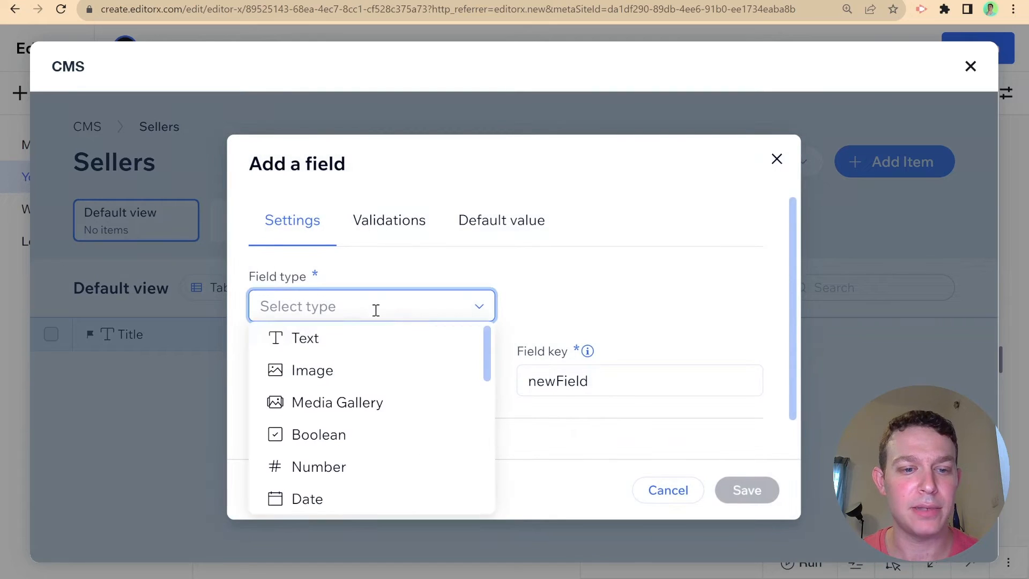
click(369, 341)
click(373, 372)
text(First Name)
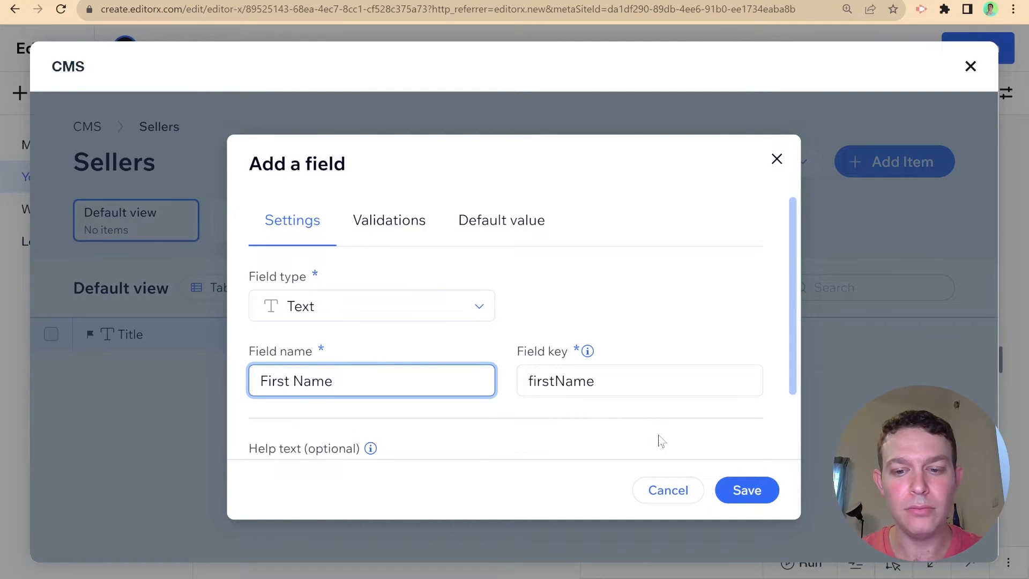
click(745, 489)
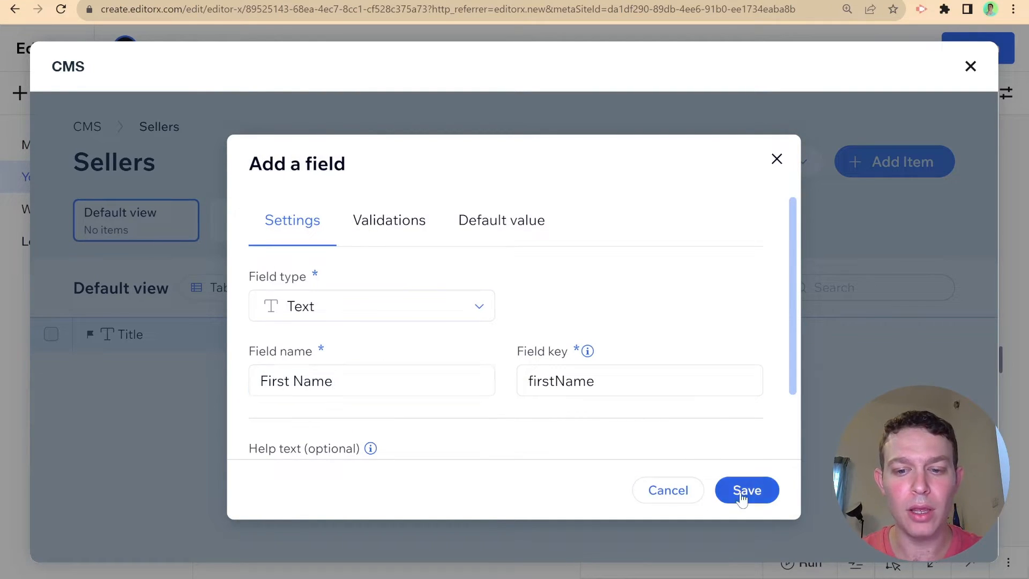
- Add a second text field named 'Last Name'
click(583, 336)
click(437, 302)
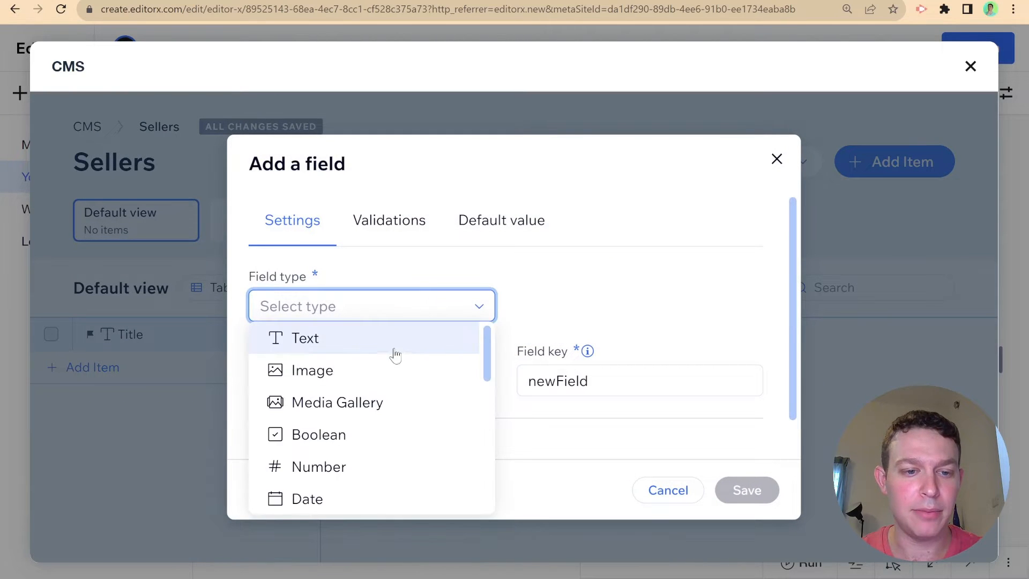
click(394, 345)
click(381, 370)
text(Last Name)
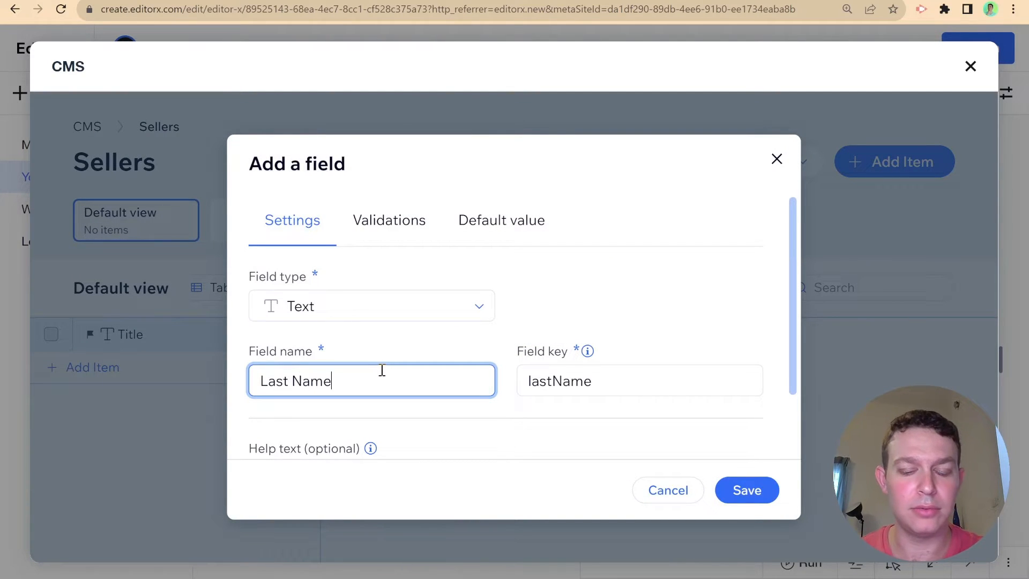
scroll(540, 334, down, 1)
scroll(540, 338, down, 1)
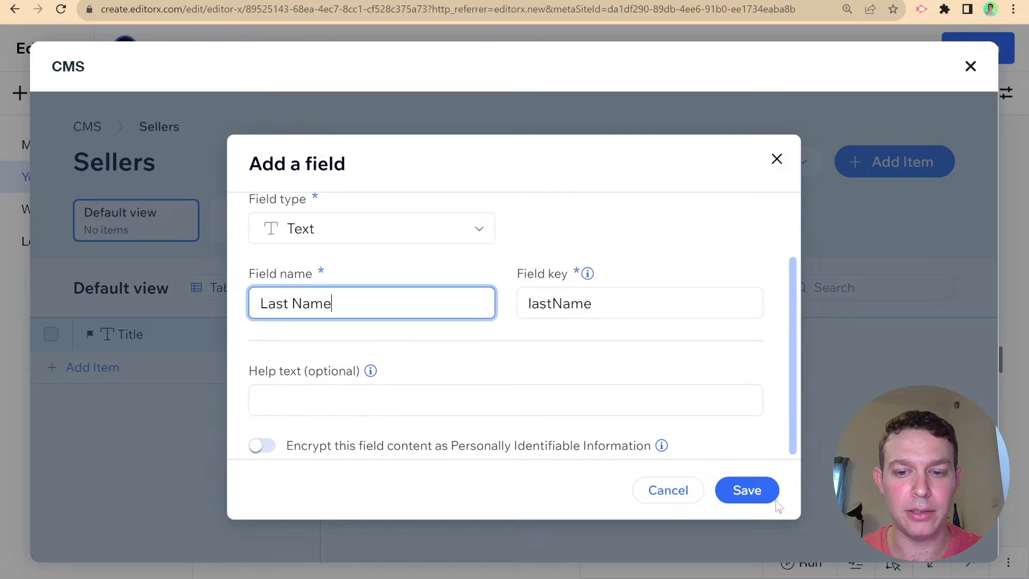
click(747, 489)
- Add a third text field named 'Product Types'
click(737, 343)
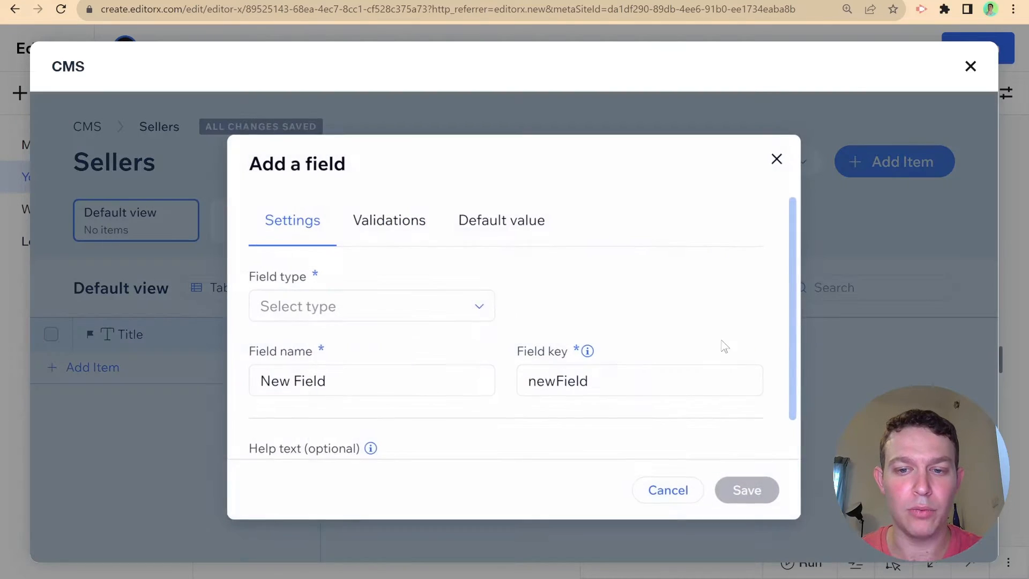
click(383, 294)
click(363, 344)
double_click(382, 379)
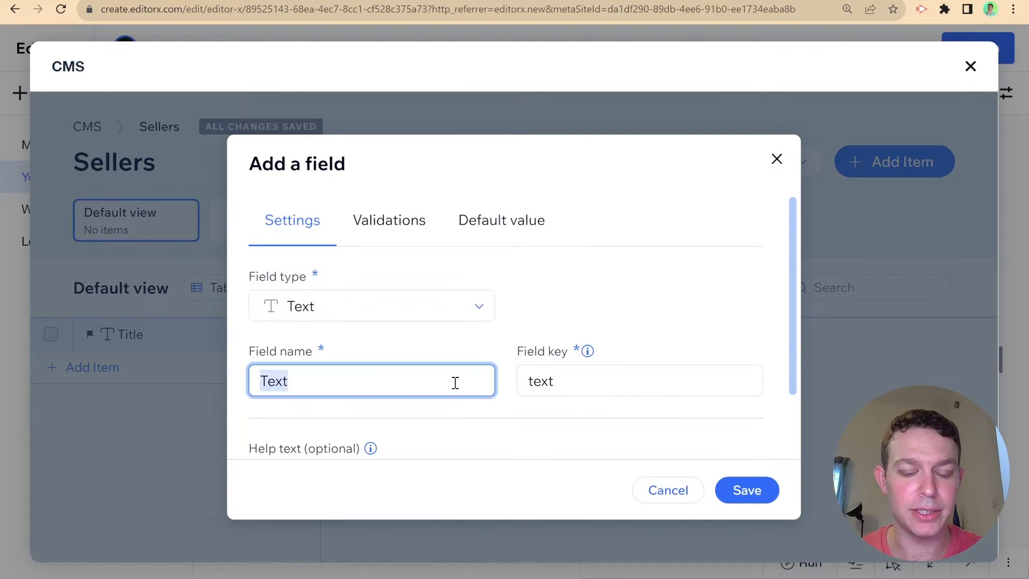
text(Product)
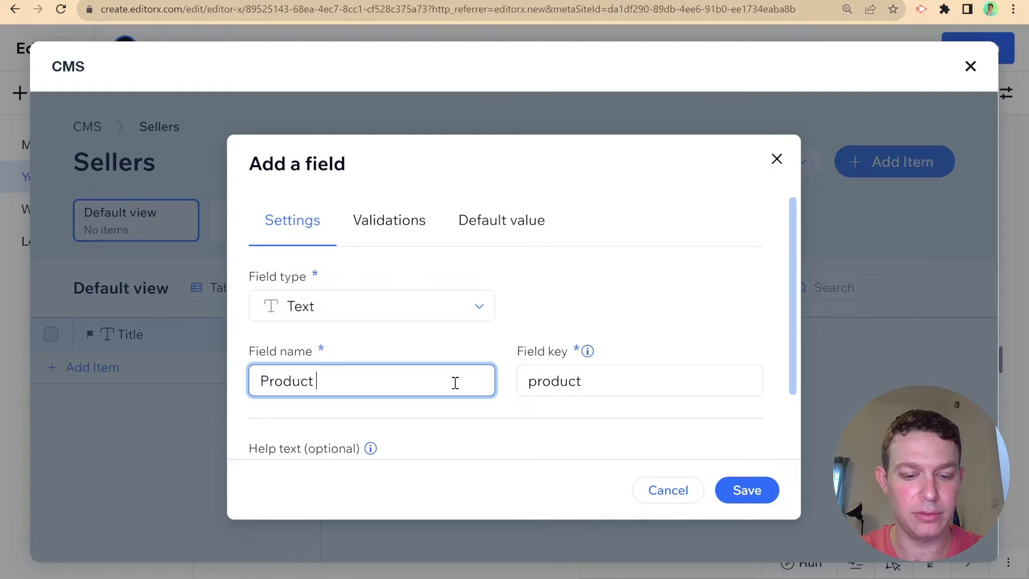
text( Types)
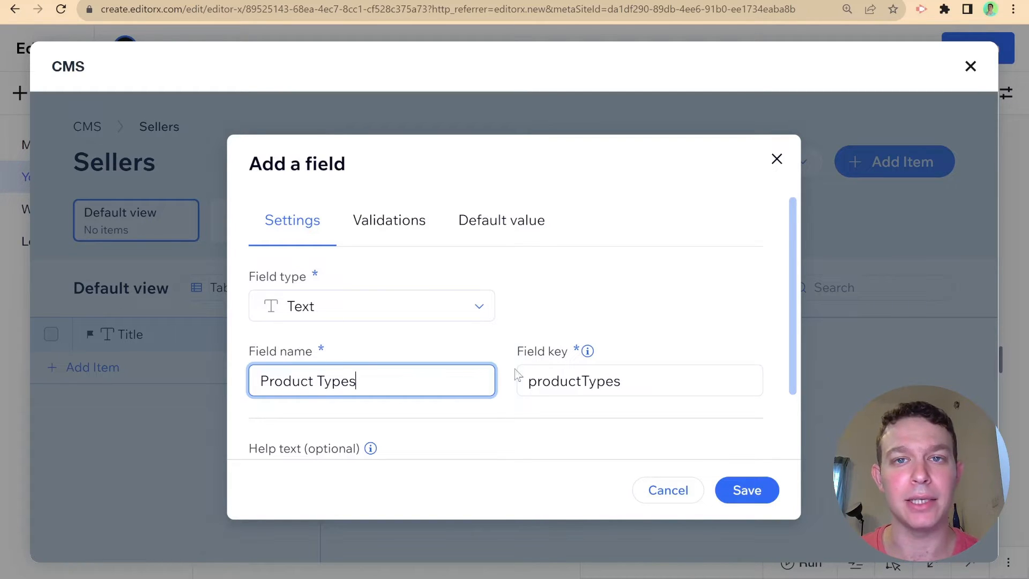
click(763, 495)
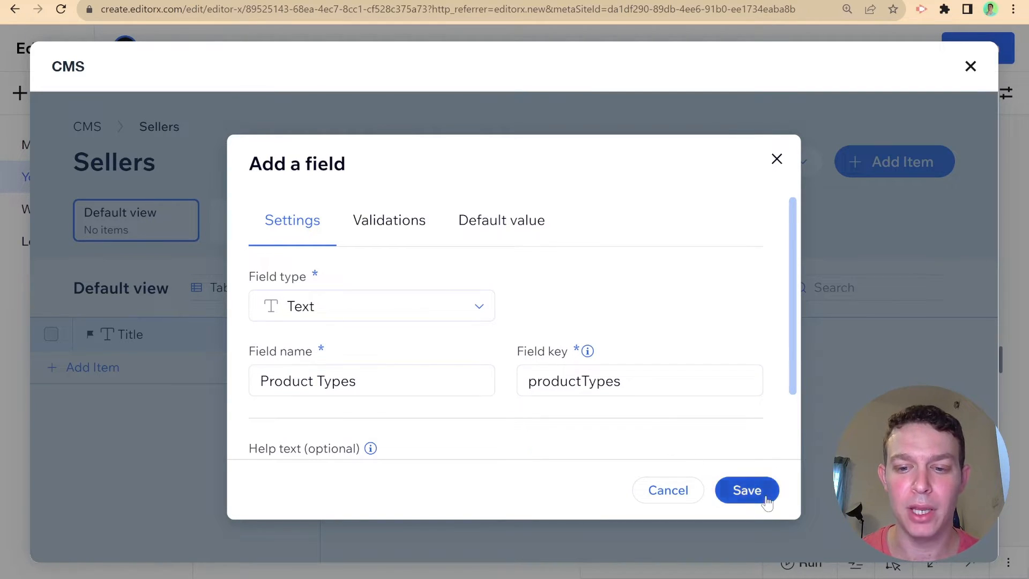
click(495, 337)
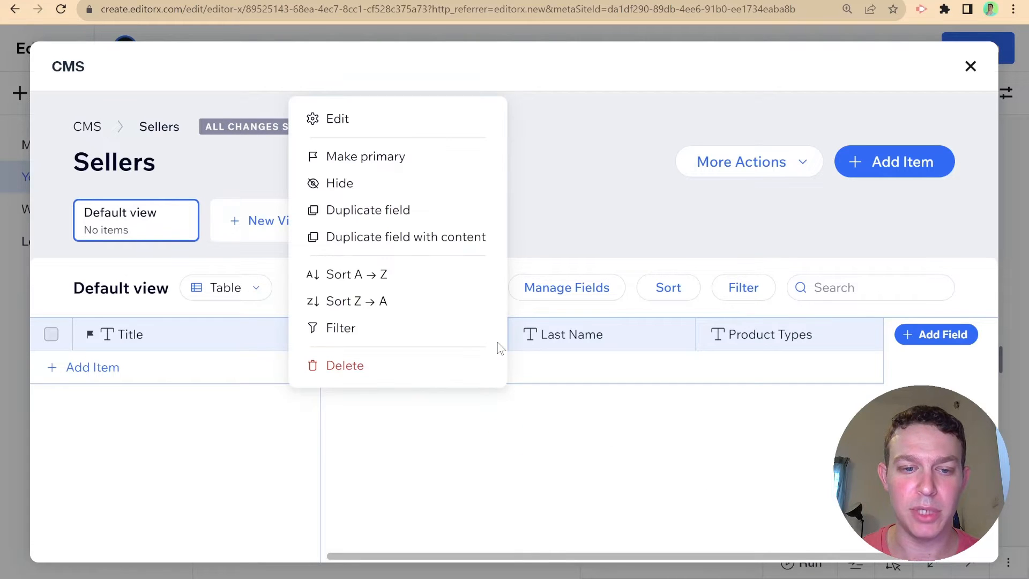
- Make First Name the primary field and permanently delete the default Title field
click(374, 161)
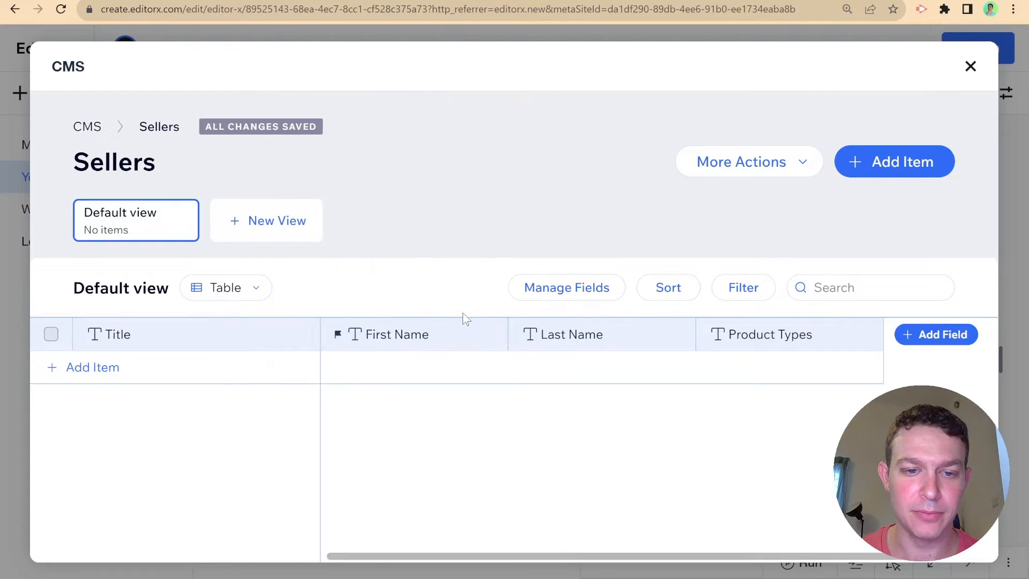
click(309, 335)
click(224, 366)
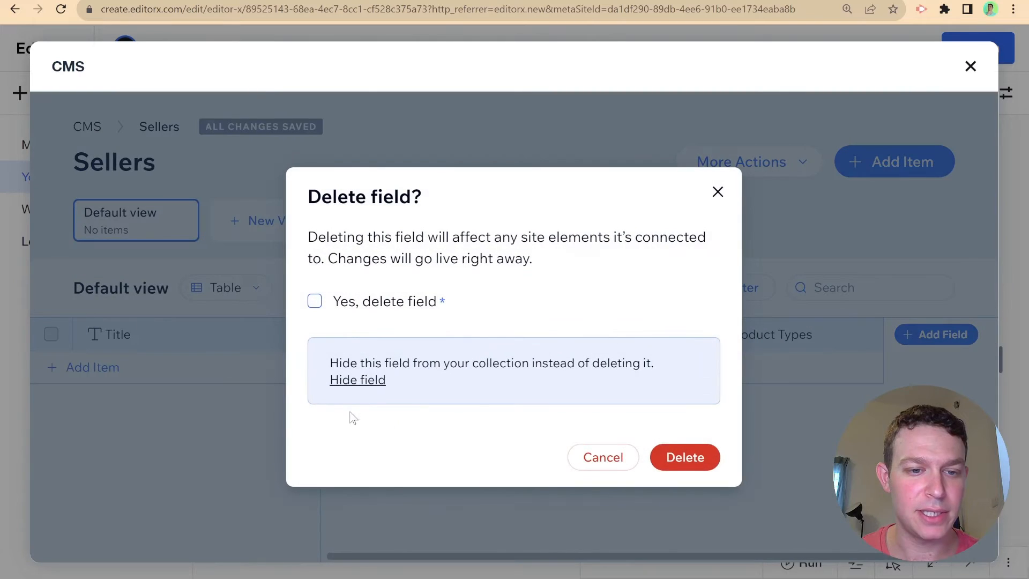
click(351, 303)
click(678, 460)
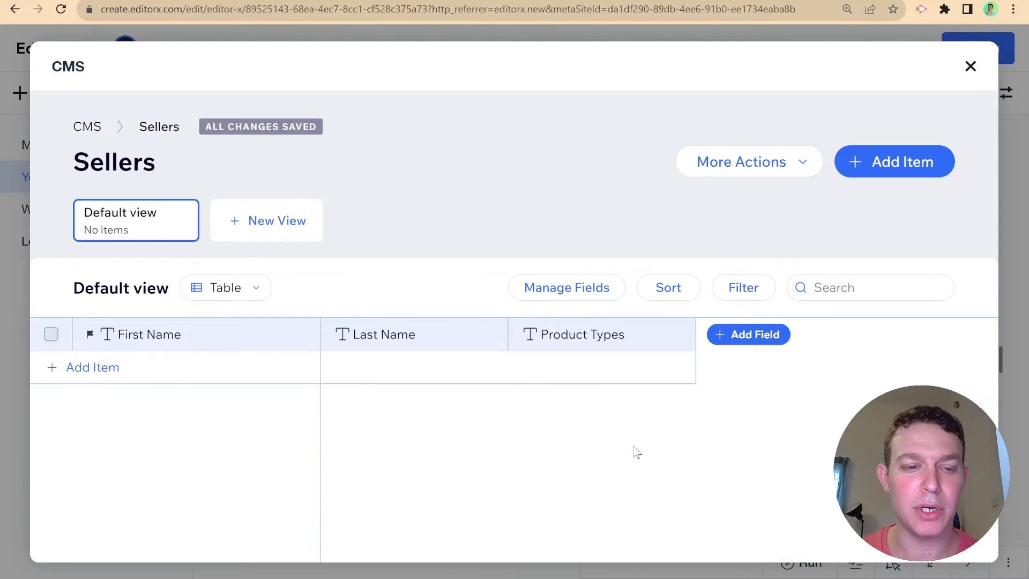
- Add a text field named 'Member Id' to the Sellers collection
click(737, 335)
click(399, 308)
click(395, 342)
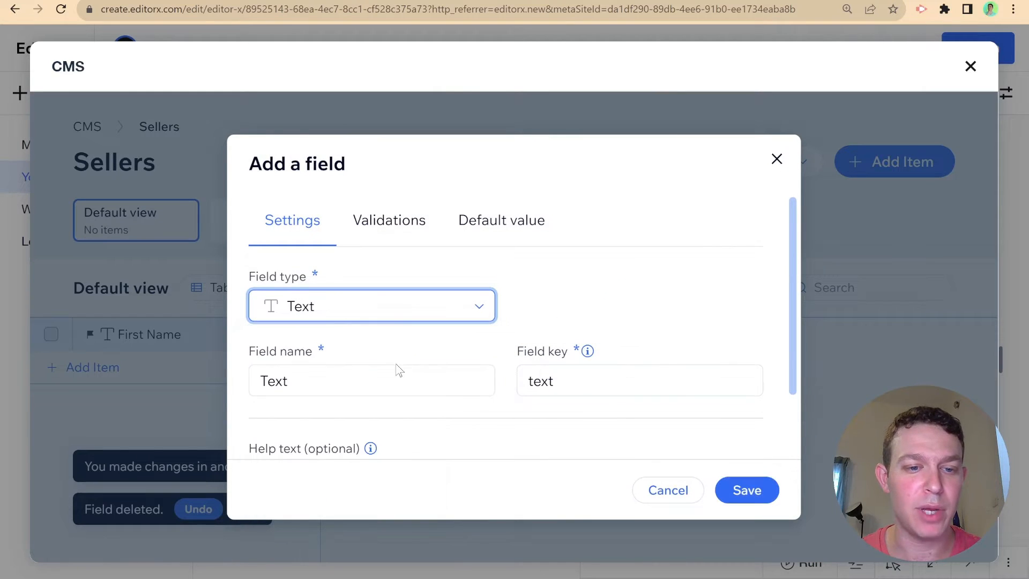
double_click(396, 378)
text(Member )
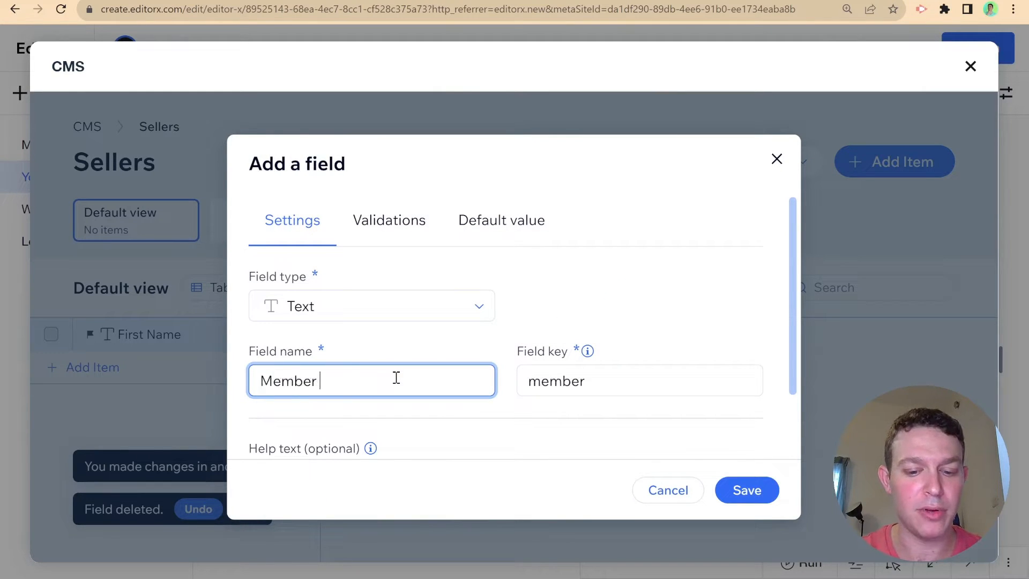
text(Id)
click(746, 496)
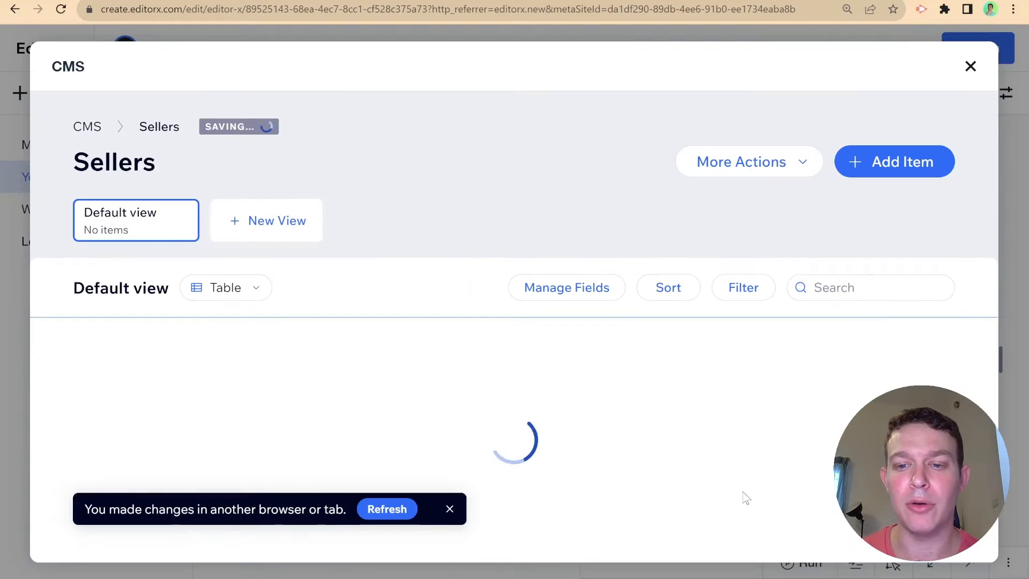
- Make Member Id the primary field and drag its column to first position
click(875, 334)
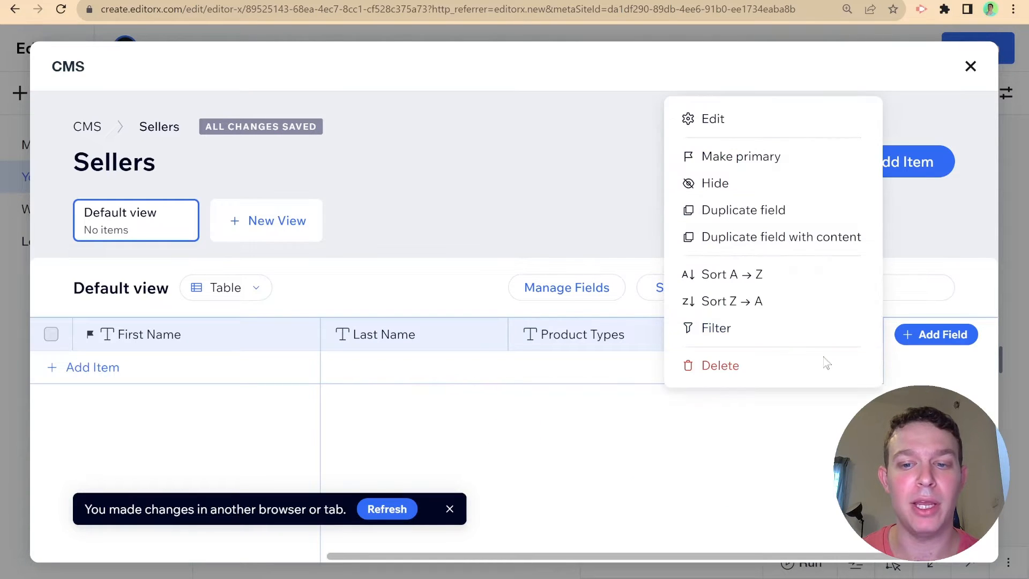
click(750, 156)
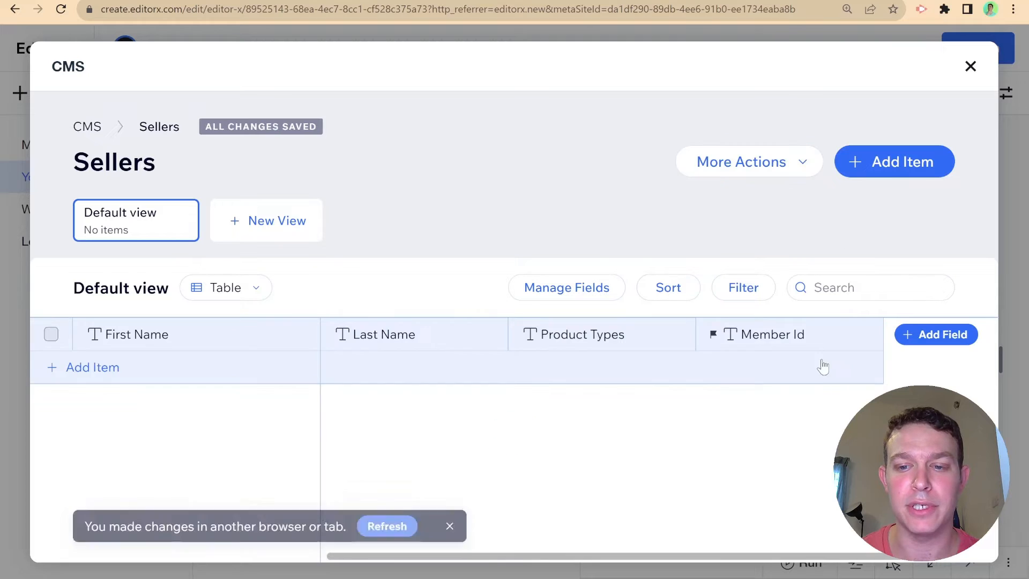
drag(730, 333, 128, 332)
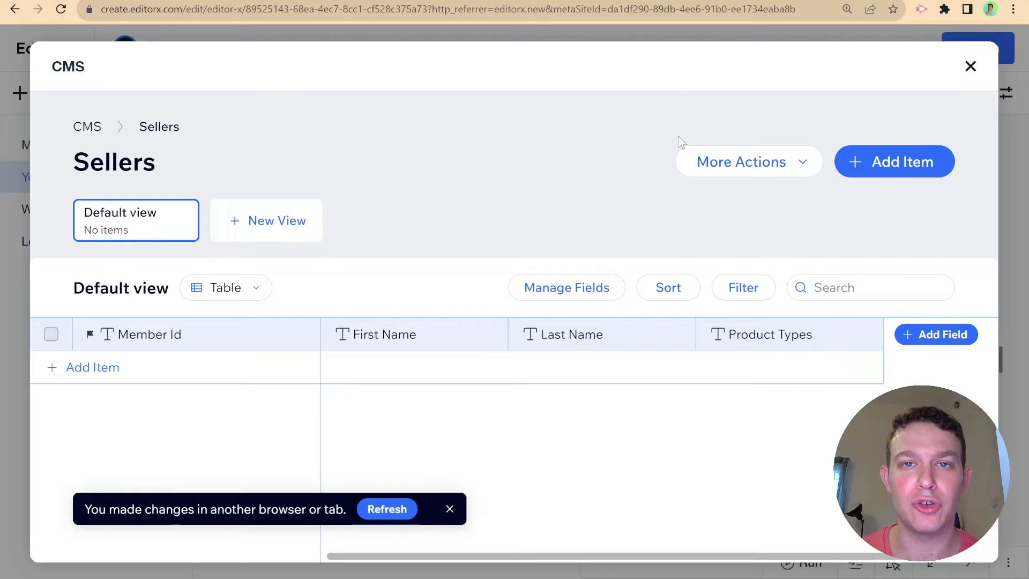
- Close the CMS panels and add a blank page named 'Seller Onboarding' from Pages
click(971, 66)
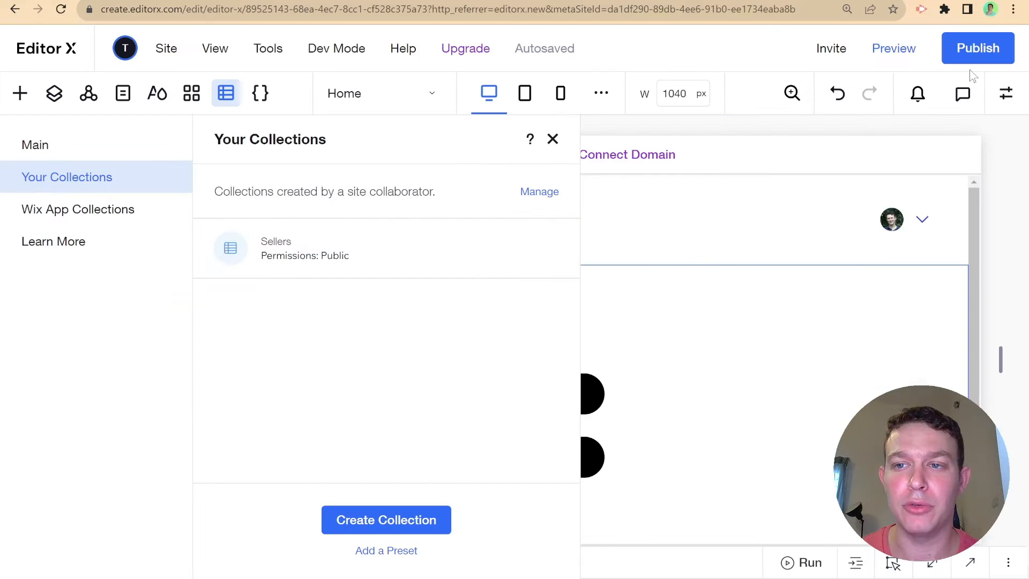
click(551, 140)
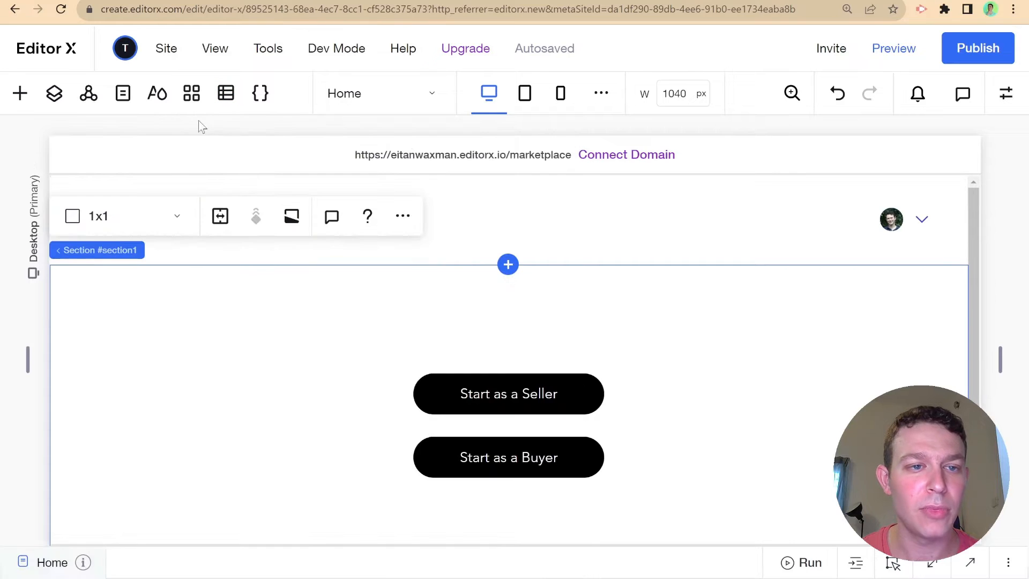
click(125, 96)
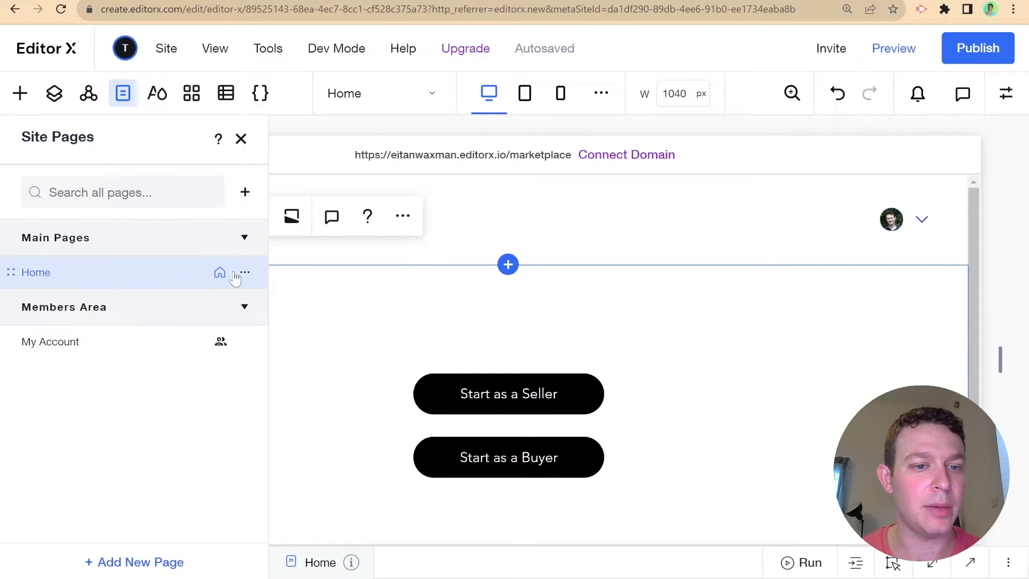
click(245, 191)
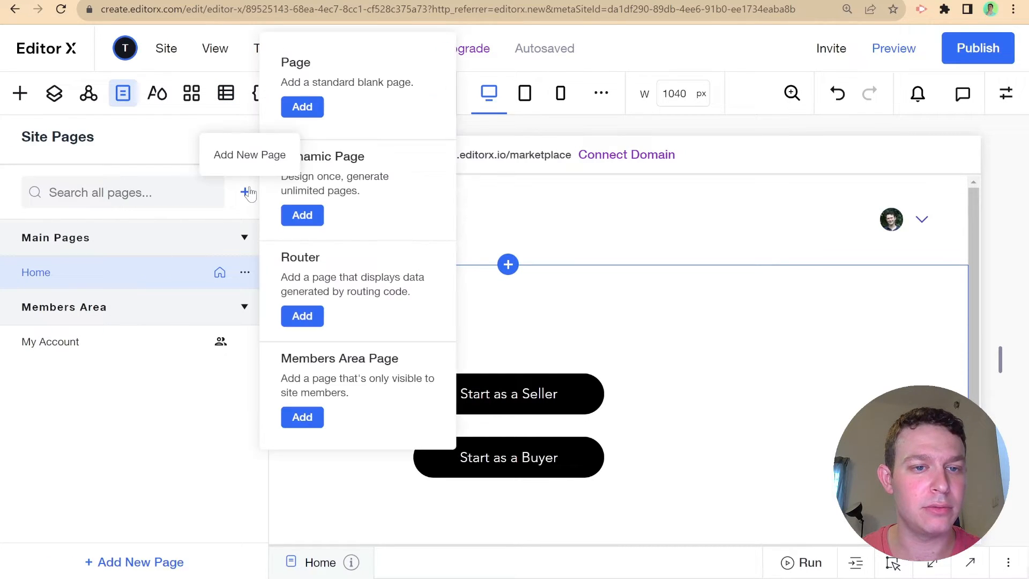
click(301, 105)
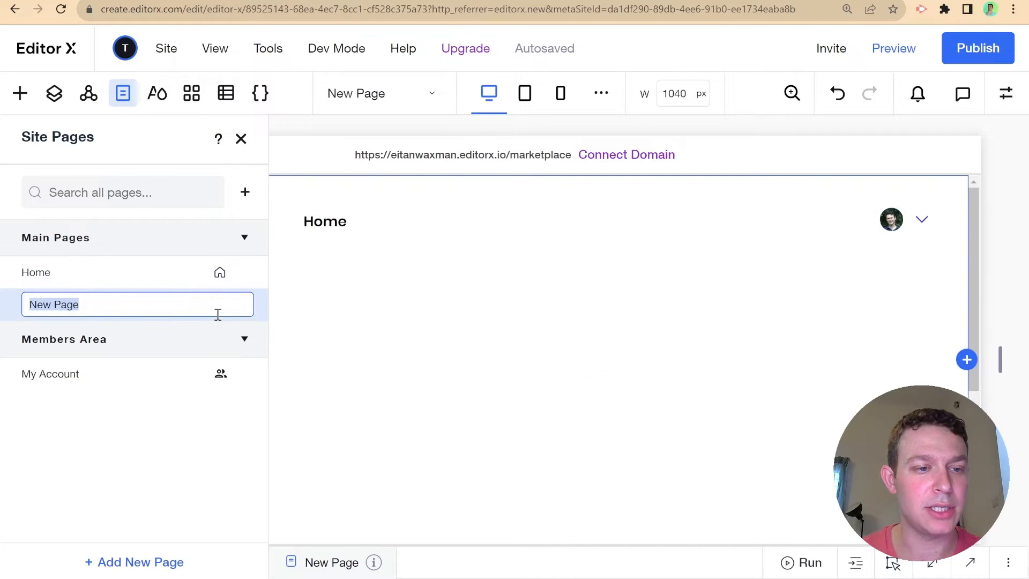
text(Seller)
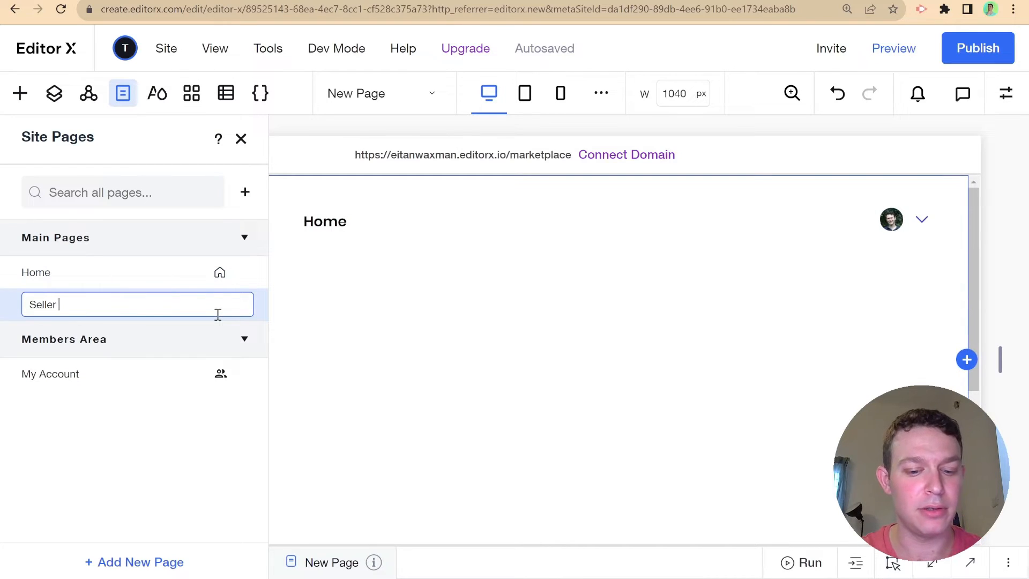
text( Onboarding)
key(Return)
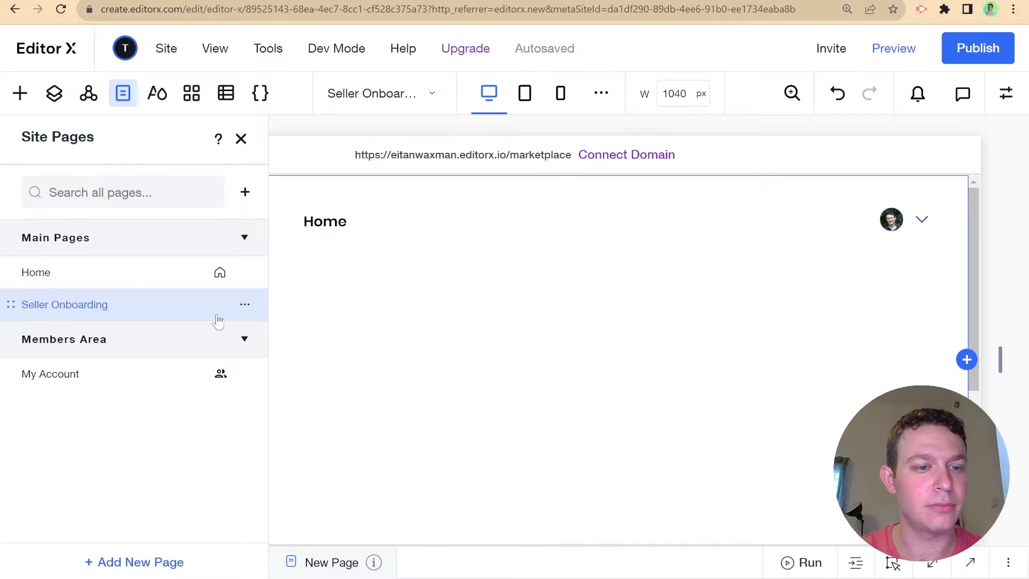
click(239, 151)
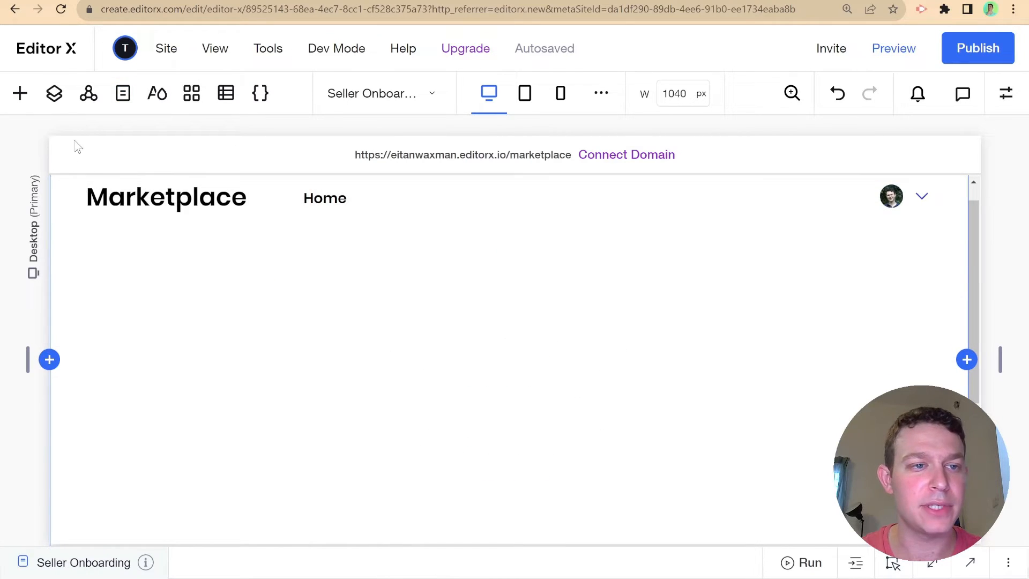
- Add a taller 'Add your Name' text input and duplicate it directly below the original
click(19, 96)
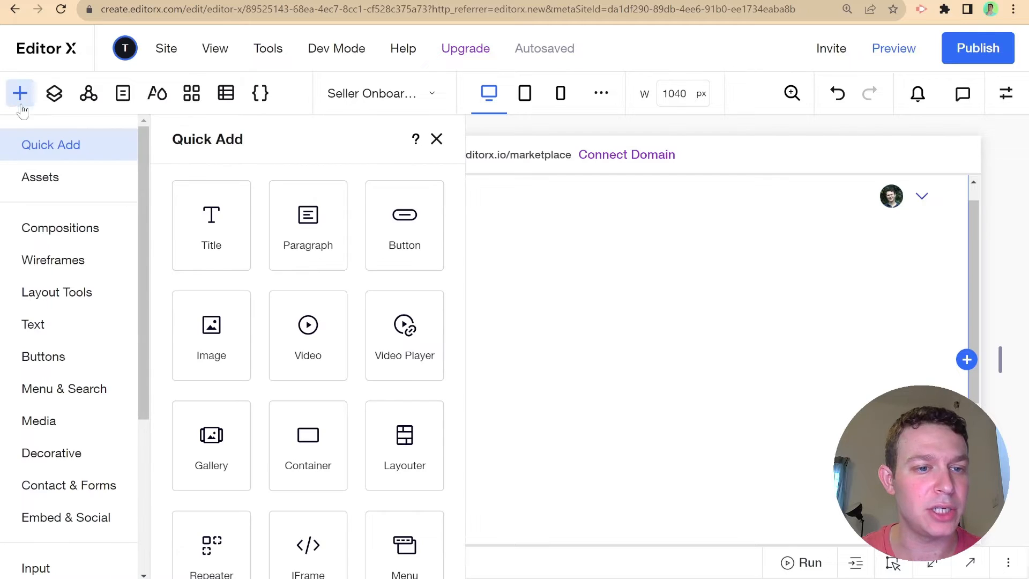
scroll(91, 368, down, 5)
click(35, 328)
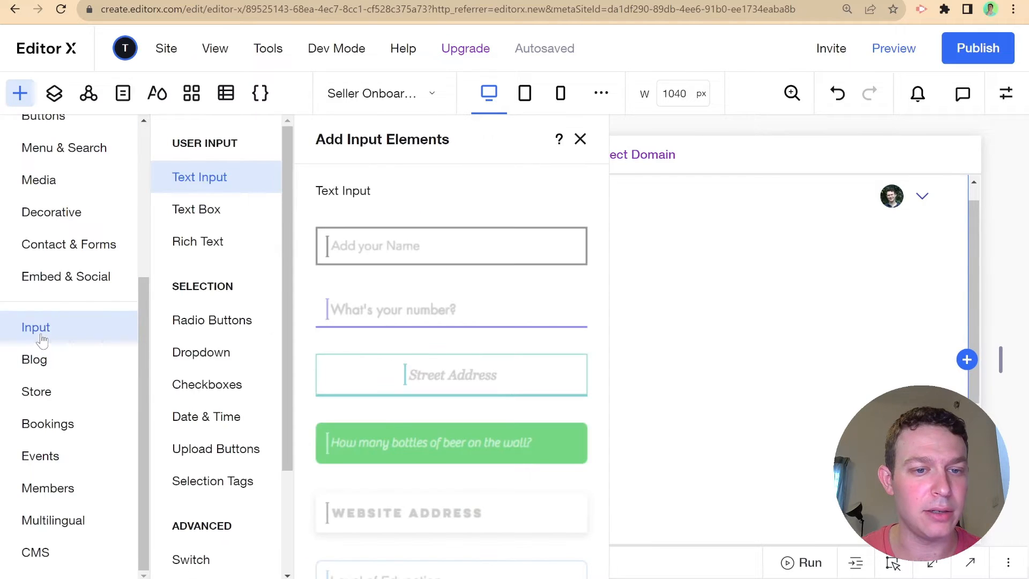
click(477, 255)
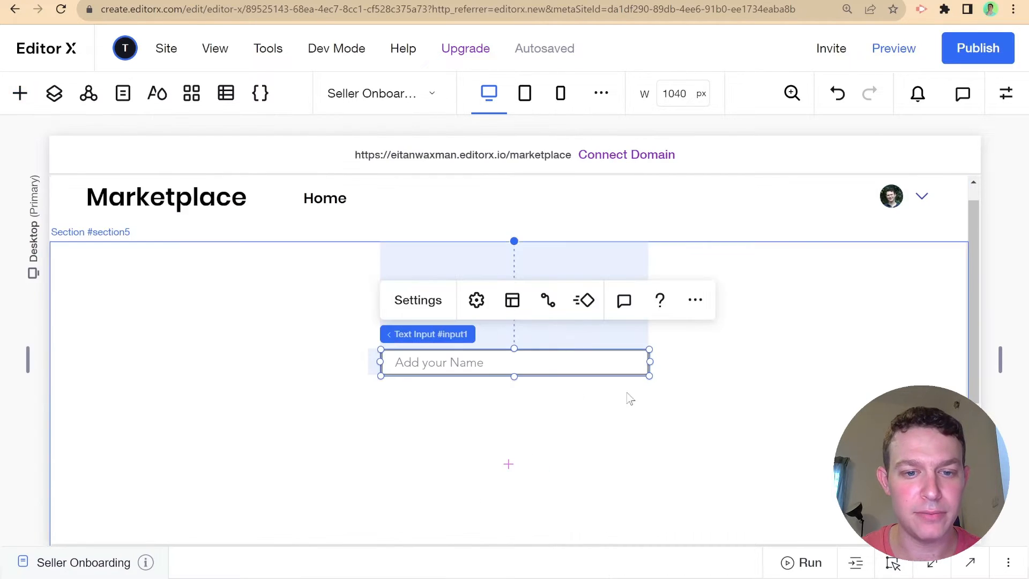
drag(513, 376, 508, 395)
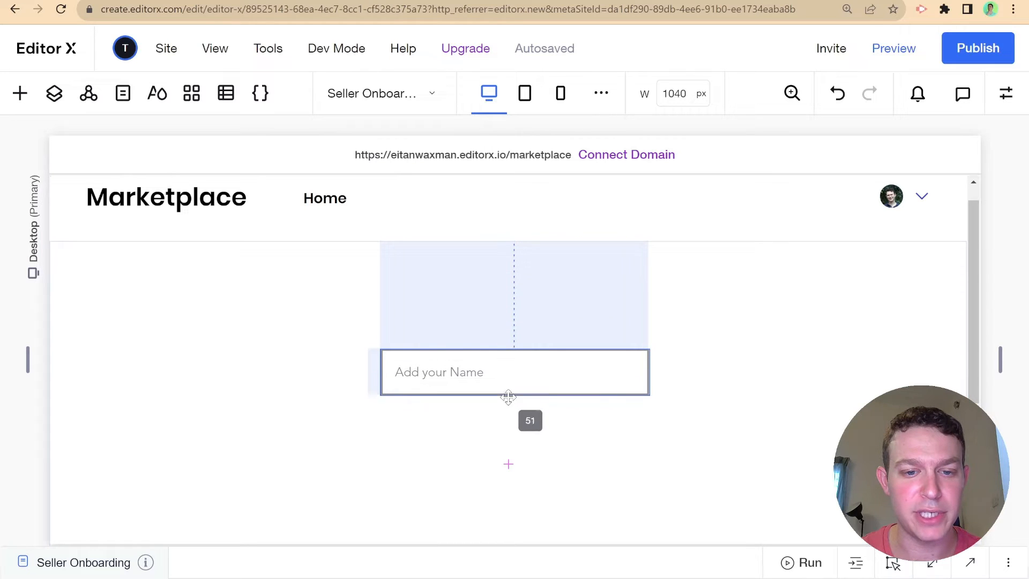
scroll(574, 332, down, 2)
click(545, 256)
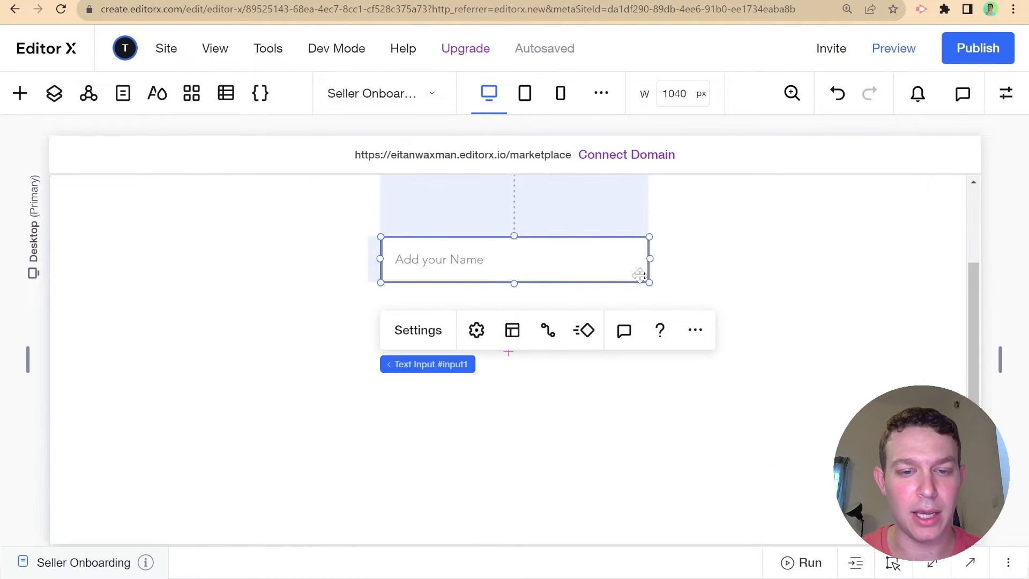
key(ctrl+d)
drag(571, 280, 554, 325)
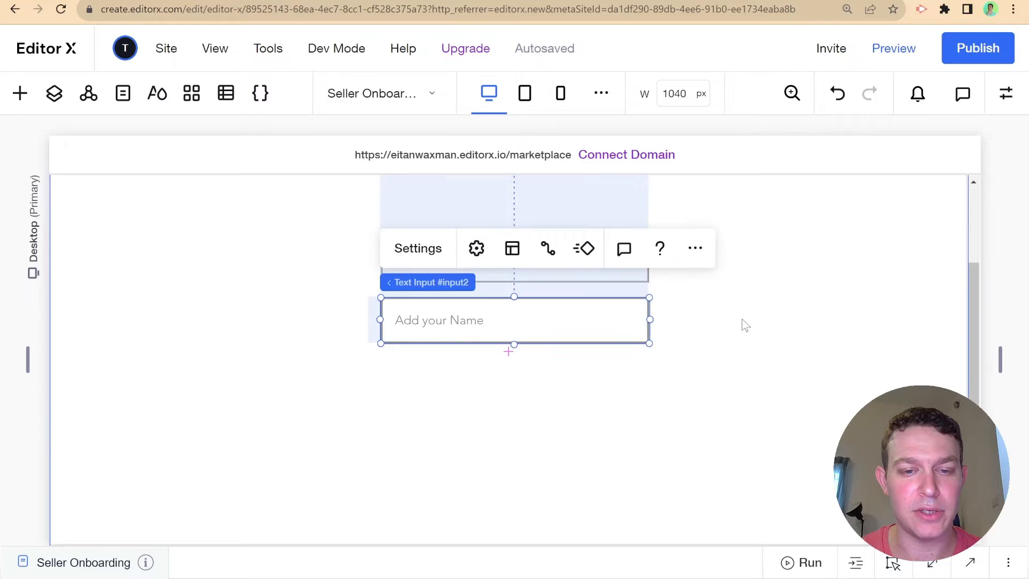
click(741, 324)
click(573, 321)
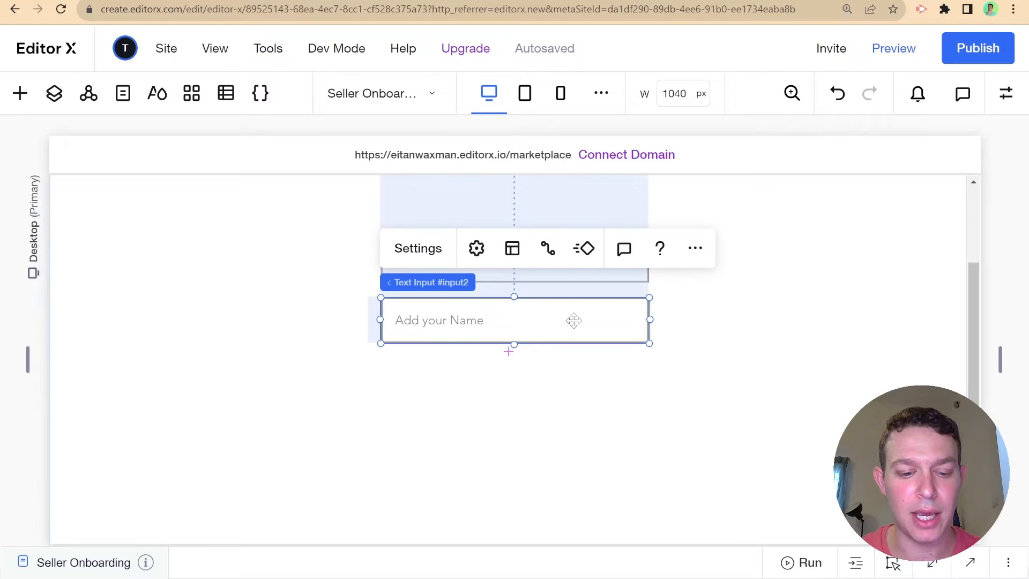
- Place a 'What's the best flavor?' dropdown beneath the two name inputs
click(26, 99)
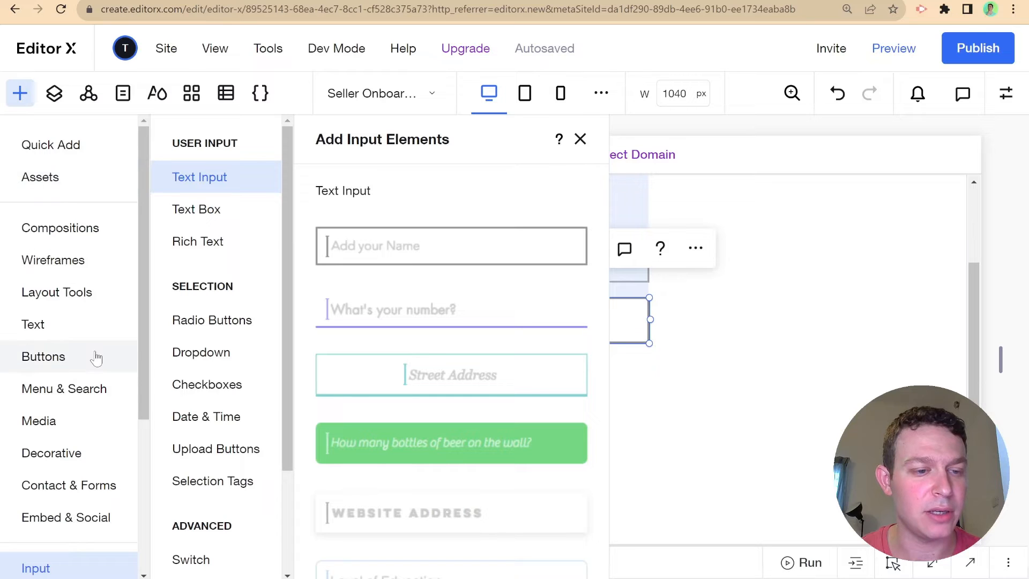
click(212, 355)
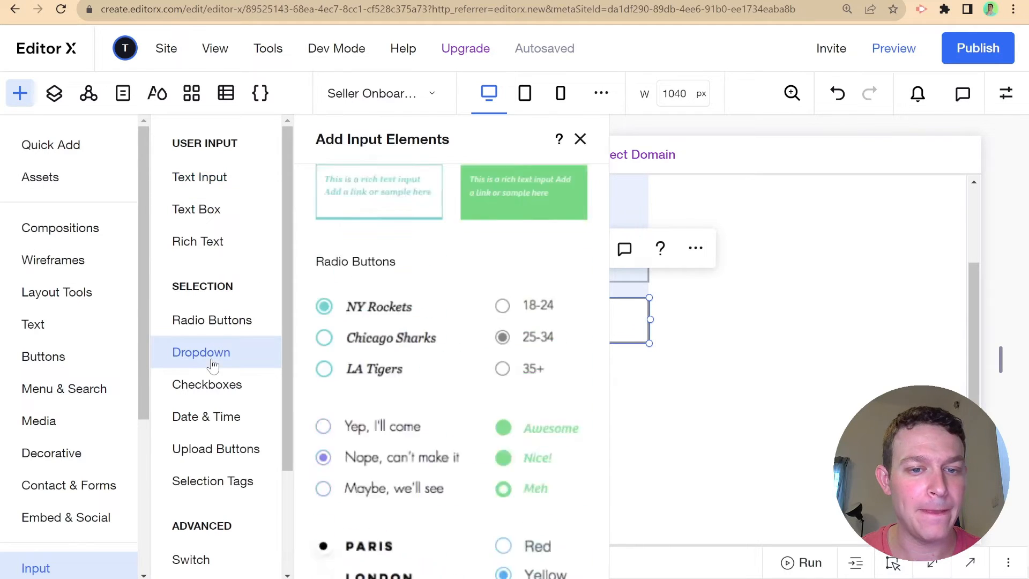
drag(447, 285, 558, 384)
click(538, 397)
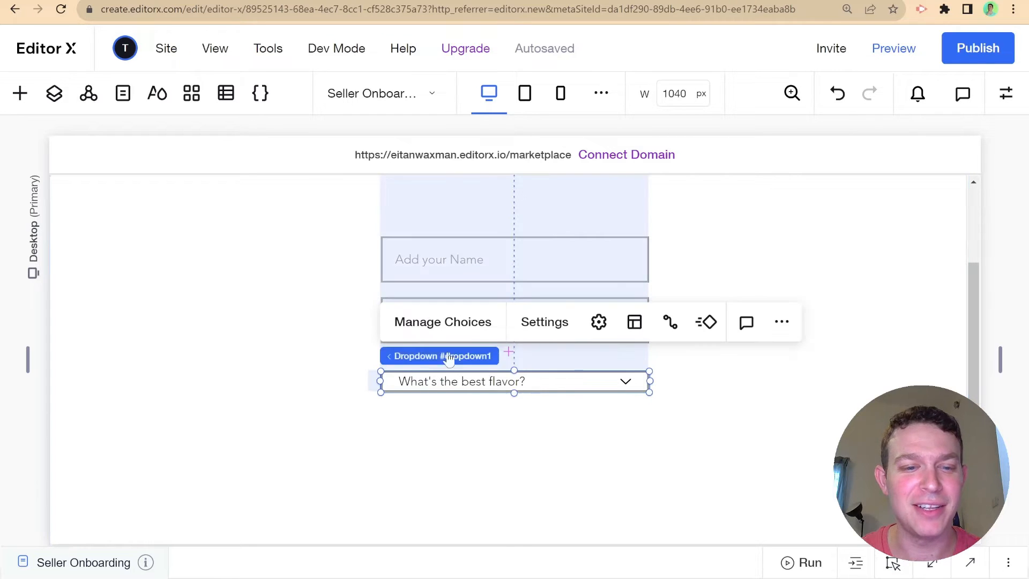
click(19, 94)
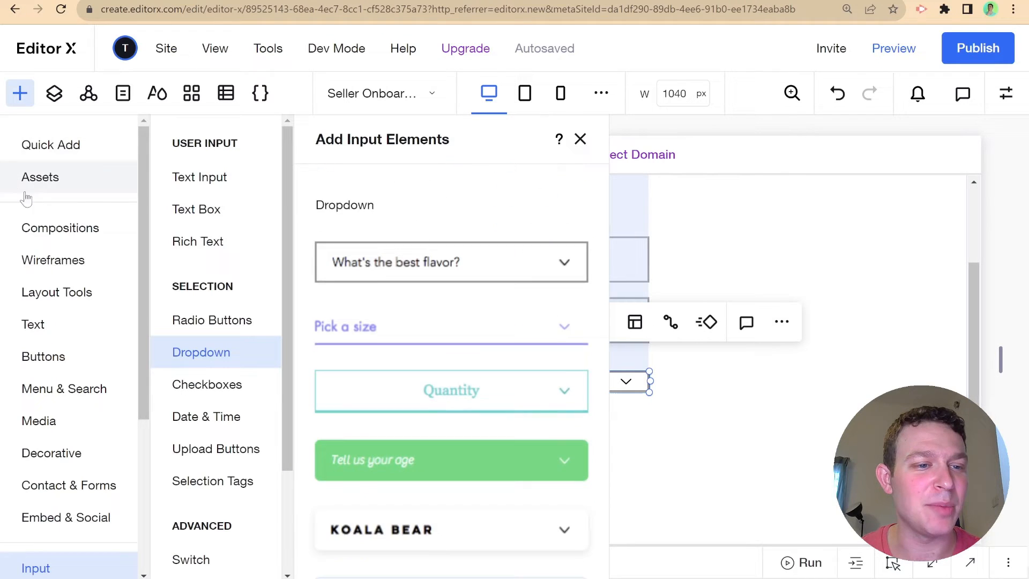
- Place a basic button below the dropdown and relabel it 'Start Onboarding with Stripe'
click(43, 357)
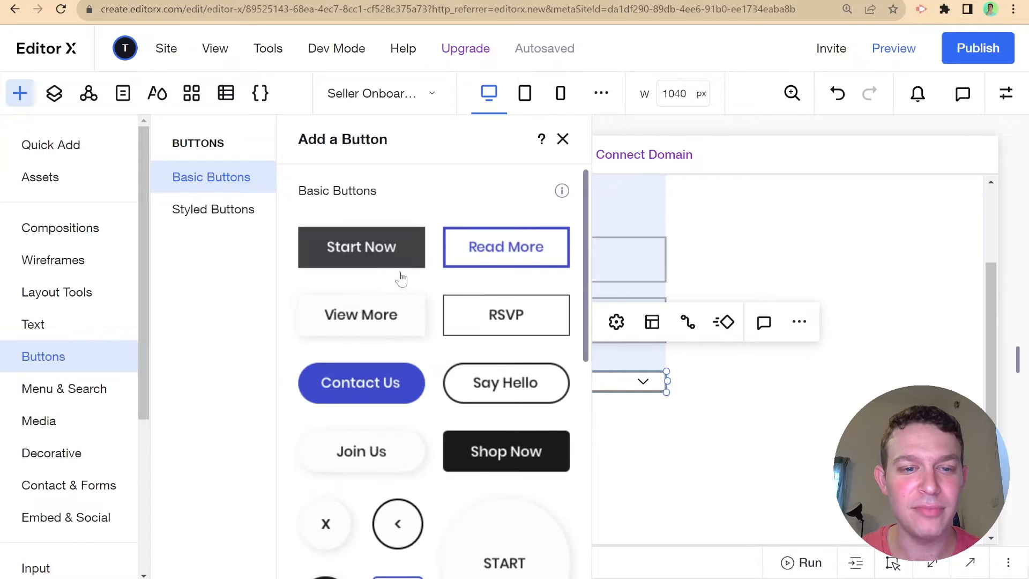
drag(360, 399, 522, 445)
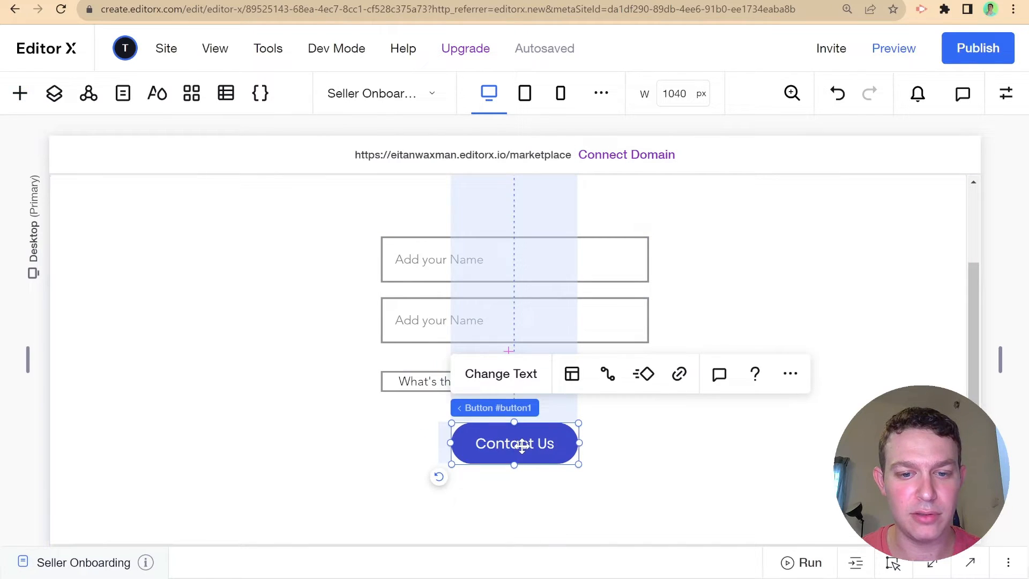
click(501, 373)
text(Start Onboar)
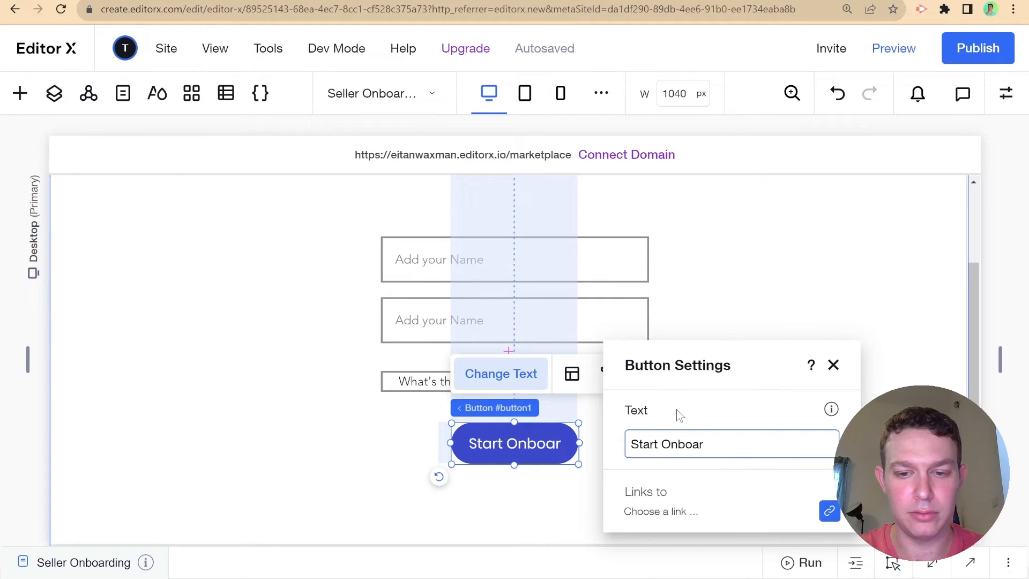
text(ding wit)
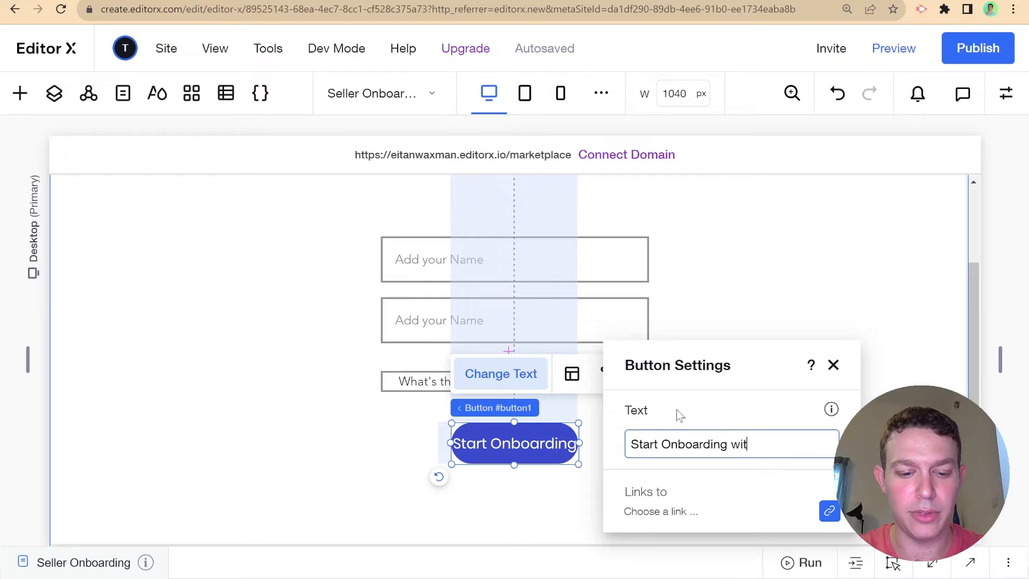
text(h Stripe)
key(Return)
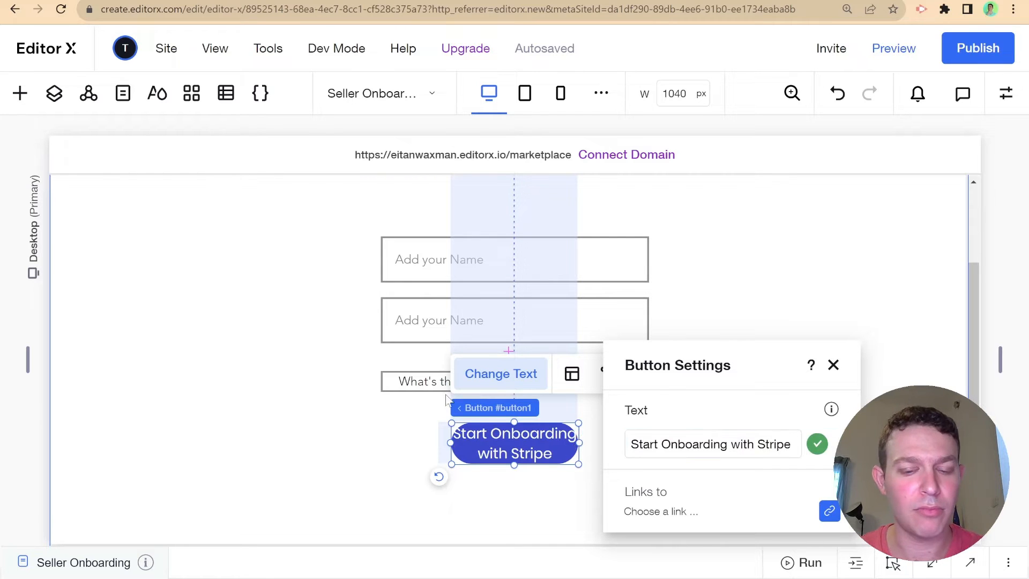
click(428, 383)
- Widen the Stripe button so its label fits on one line, then centre it
click(514, 443)
drag(571, 445, 688, 448)
click(786, 443)
scroll(779, 443, down, 1)
scroll(779, 444, down, 1)
click(634, 328)
drag(634, 329, 561, 342)
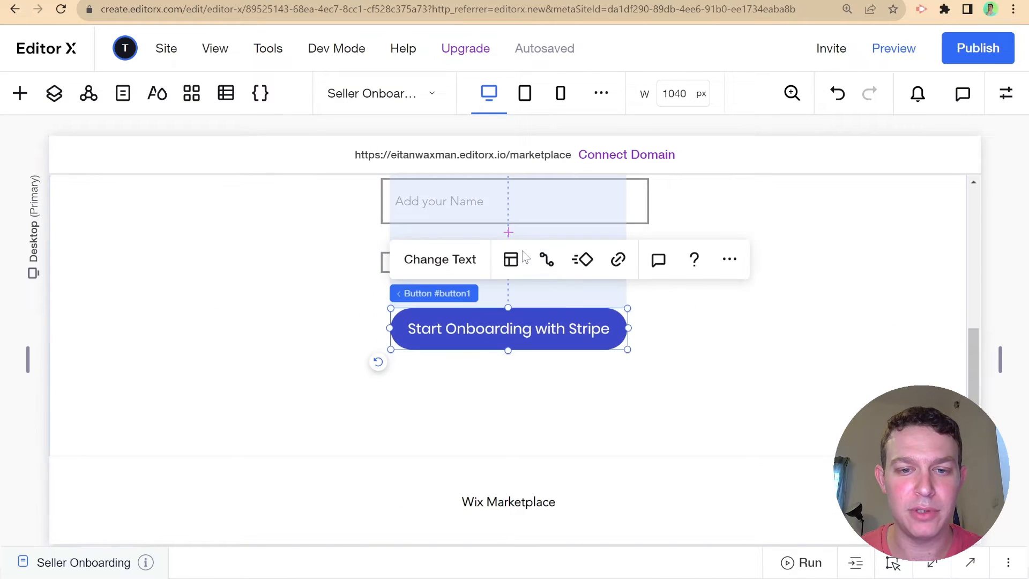
scroll(492, 268, up, 2)
- Change the first name field's placeholder to 'Add your first Name'
click(491, 260)
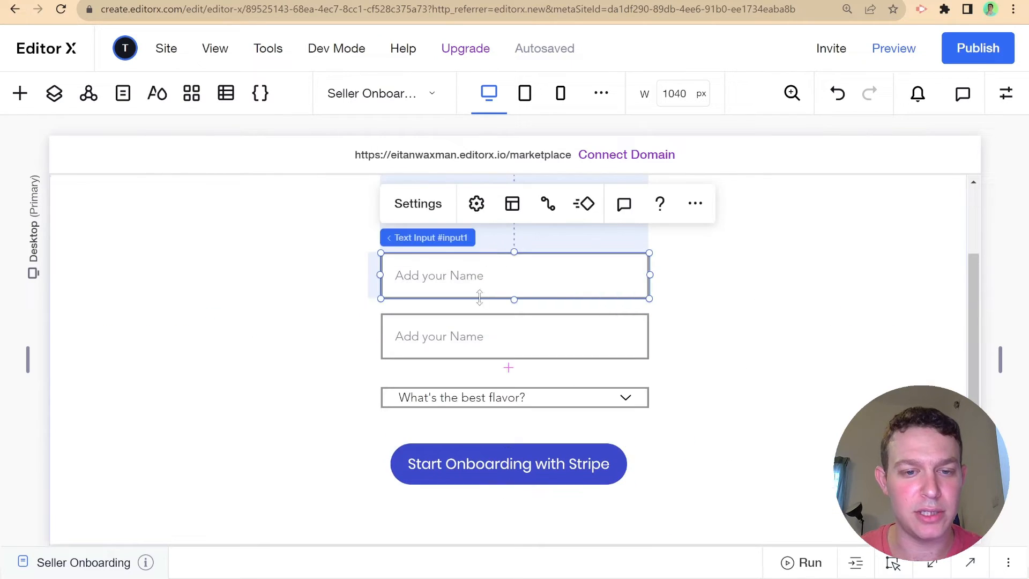
click(431, 203)
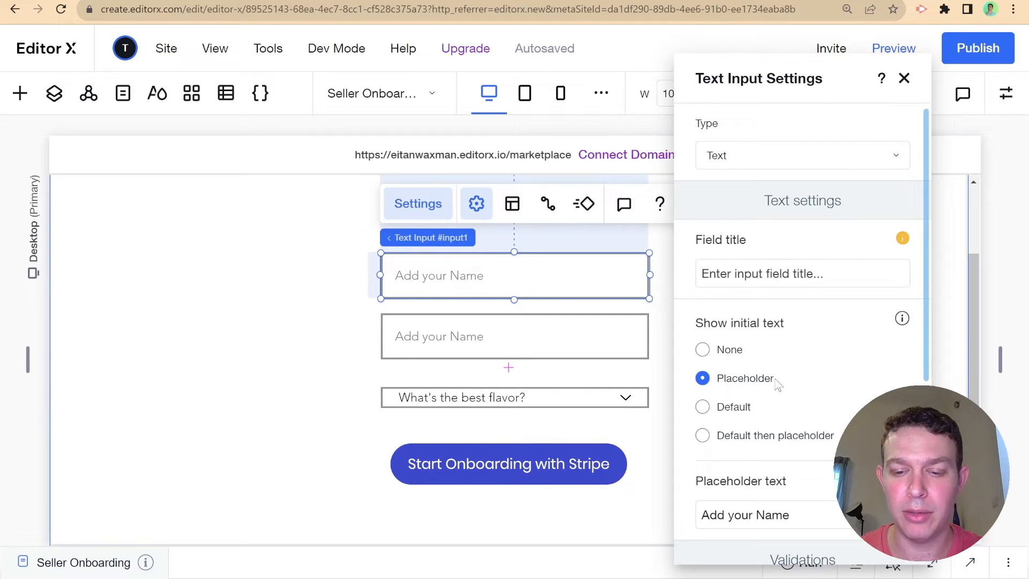
scroll(776, 384, down, 5)
click(774, 228)
click(773, 228)
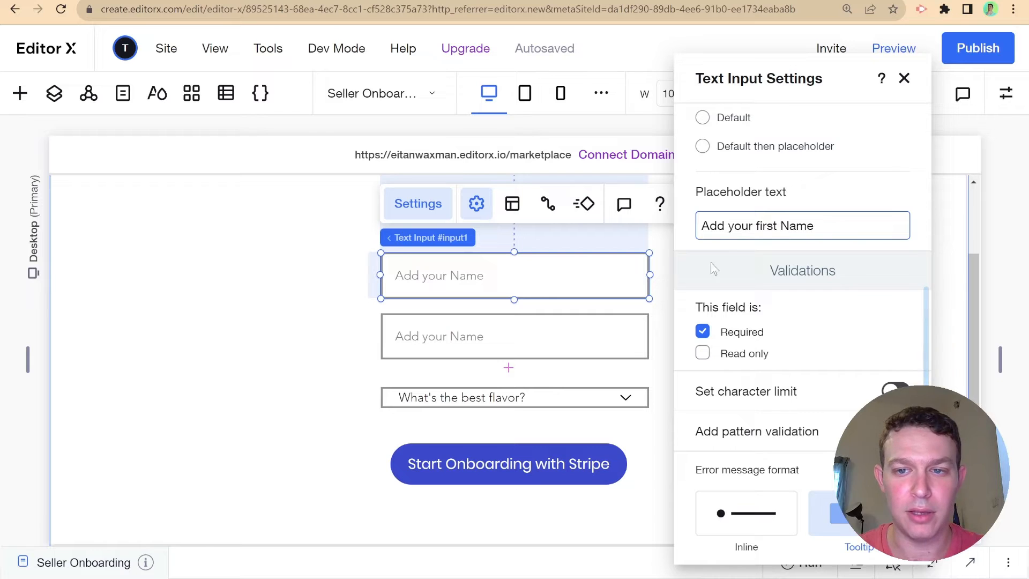
- Set the second field's placeholder to 'Add your last Name' and open the dropdown's Manage Choices
click(536, 343)
click(442, 273)
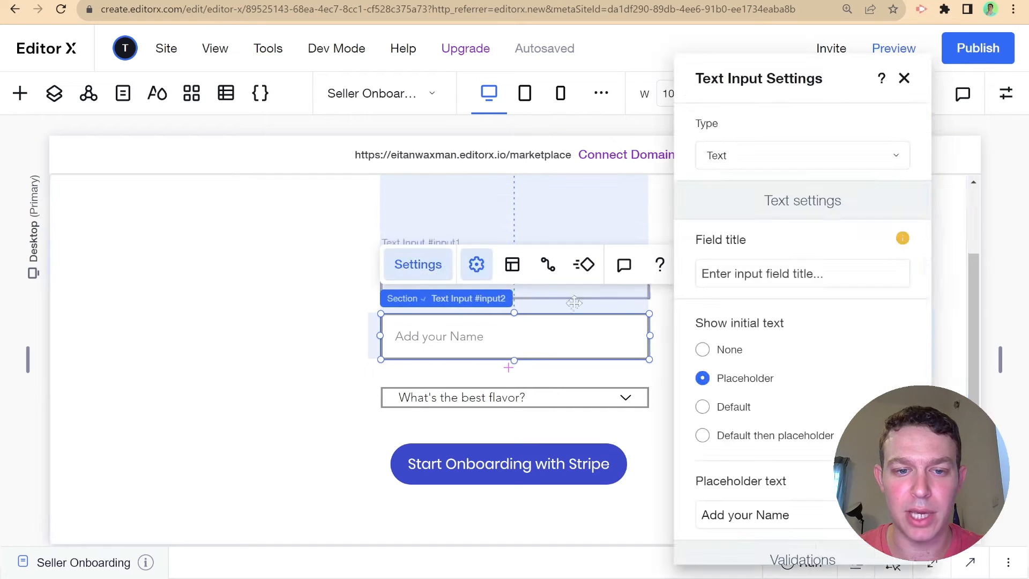
scroll(775, 435, down, 1)
scroll(775, 435, down, 3)
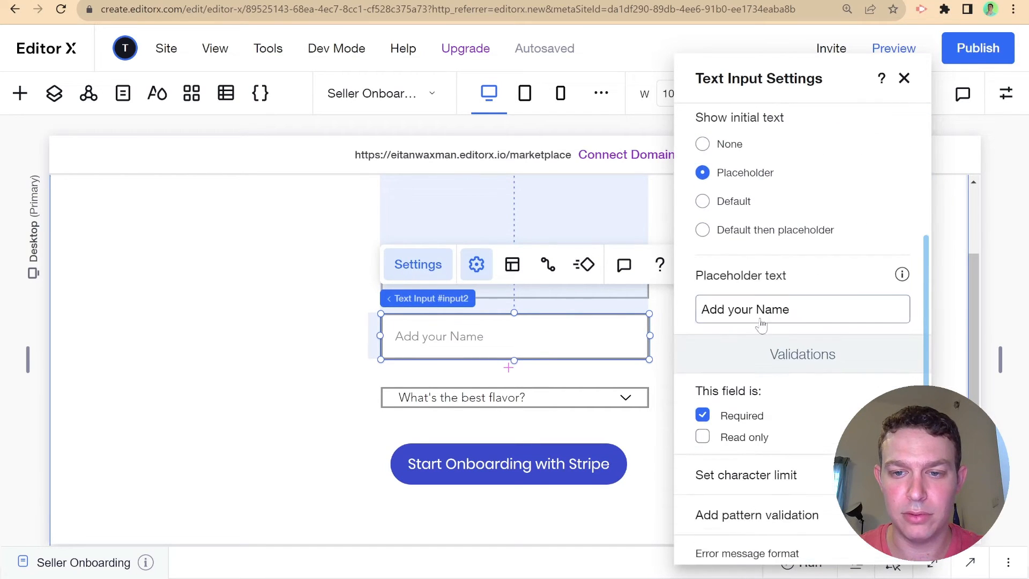
click(759, 309)
click(759, 310)
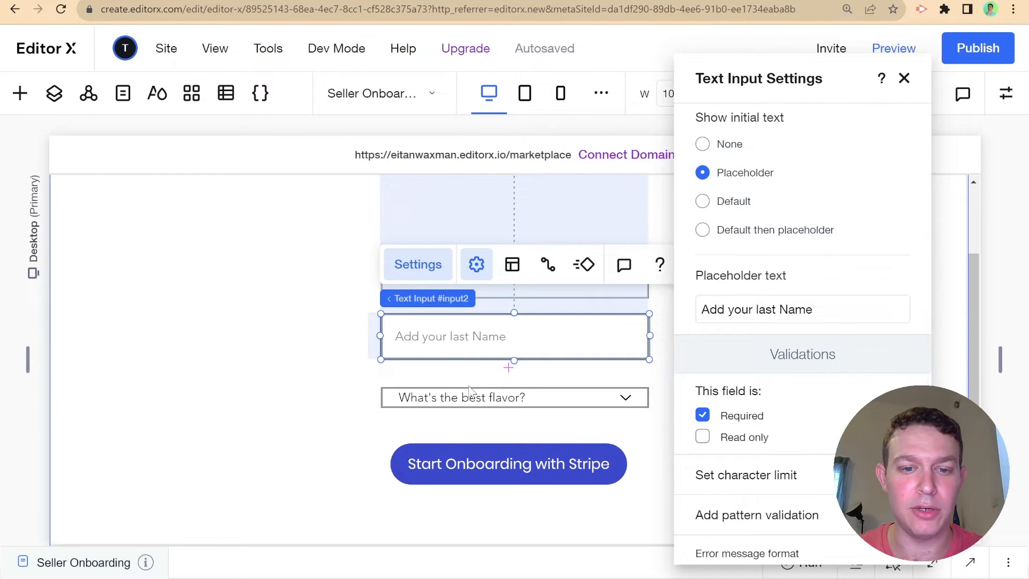
click(498, 397)
click(457, 346)
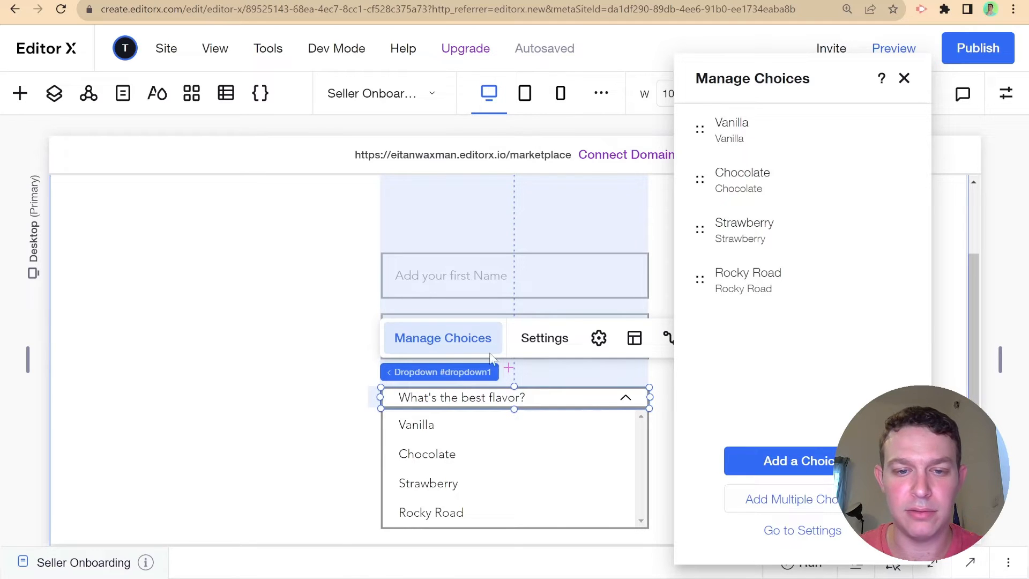
- Set the dropdown's placeholder text to 'Select a product Type'
click(544, 338)
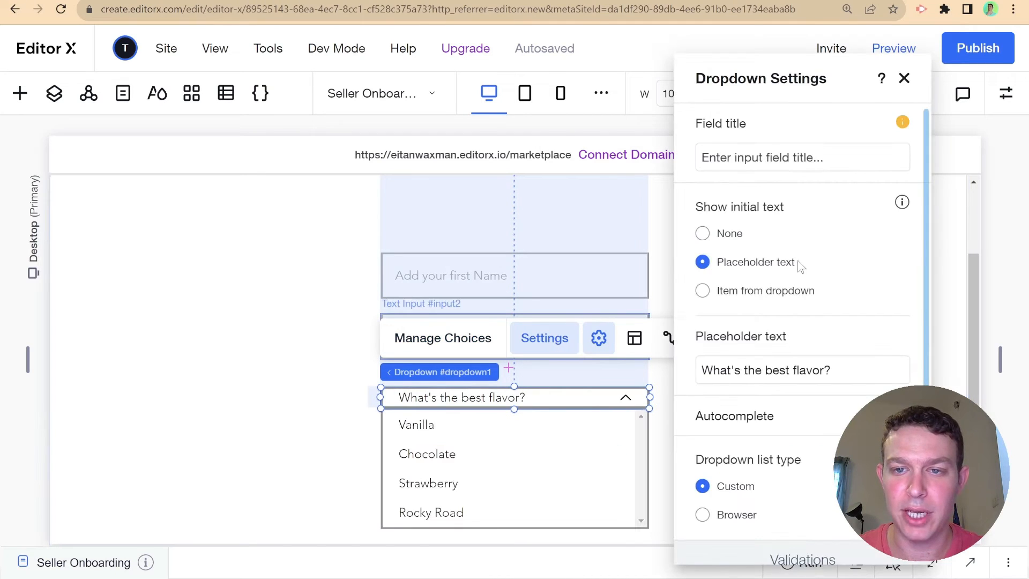
scroll(797, 317, down, 1)
triple_click(773, 313)
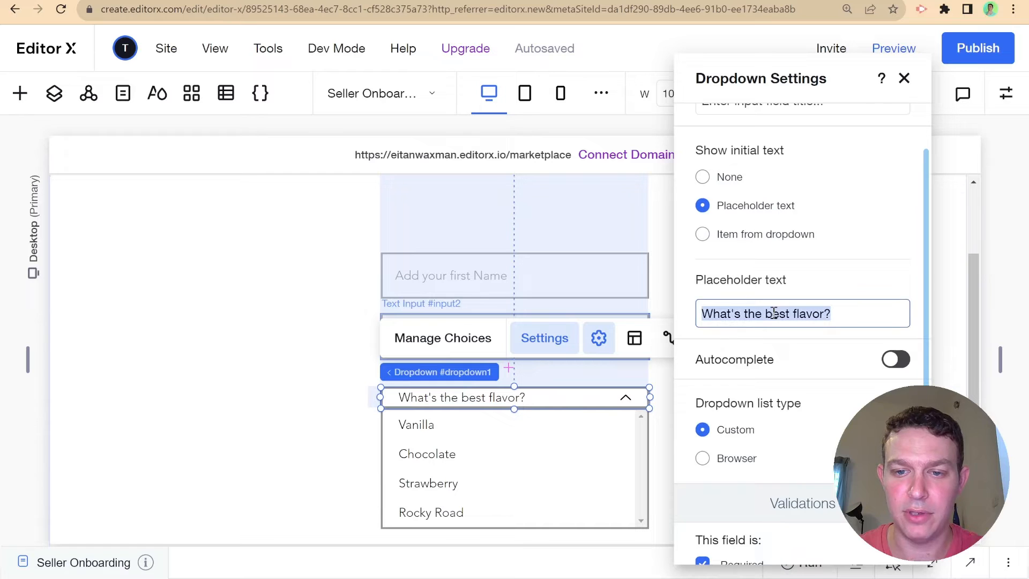
text(Select a product Type)
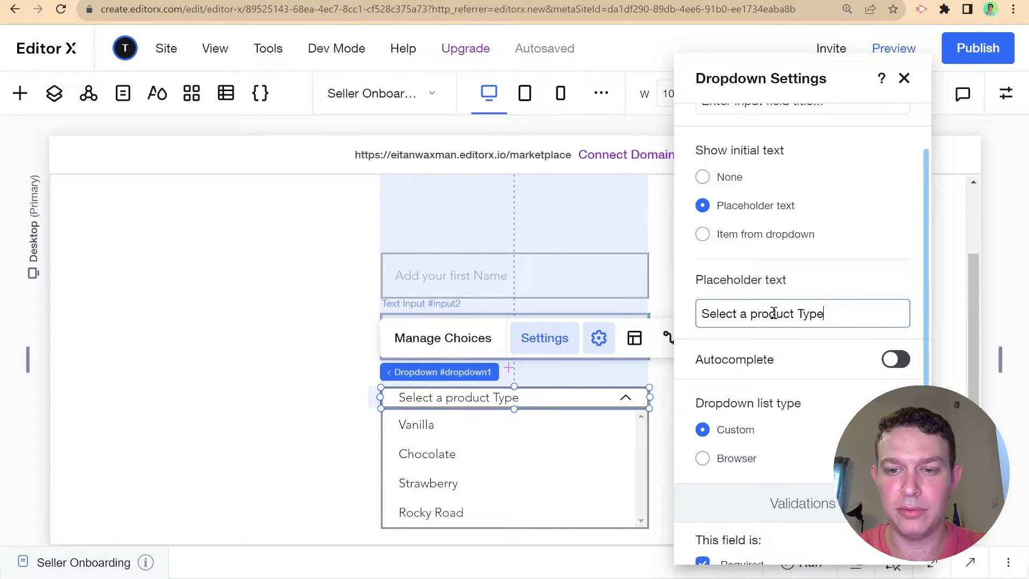
key(Return)
- Replace the flavor choices with Computers and Cars and save them
click(443, 337)
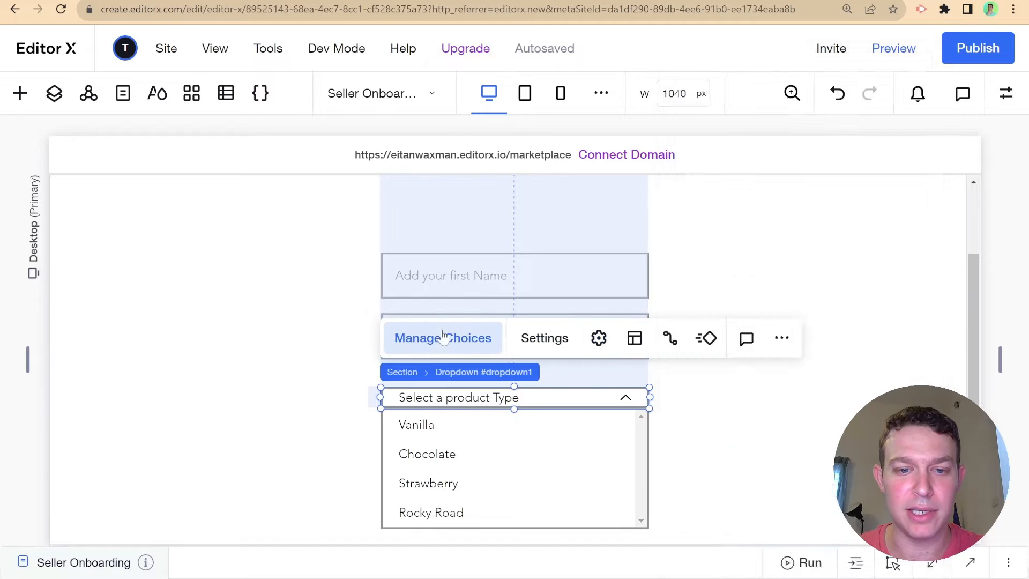
click(814, 489)
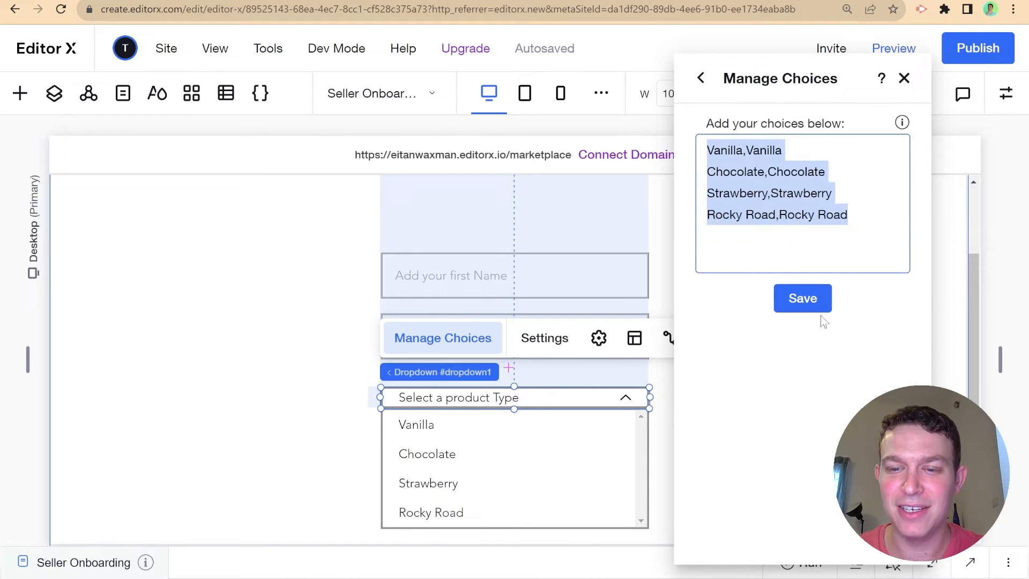
text(Computers, Computers)
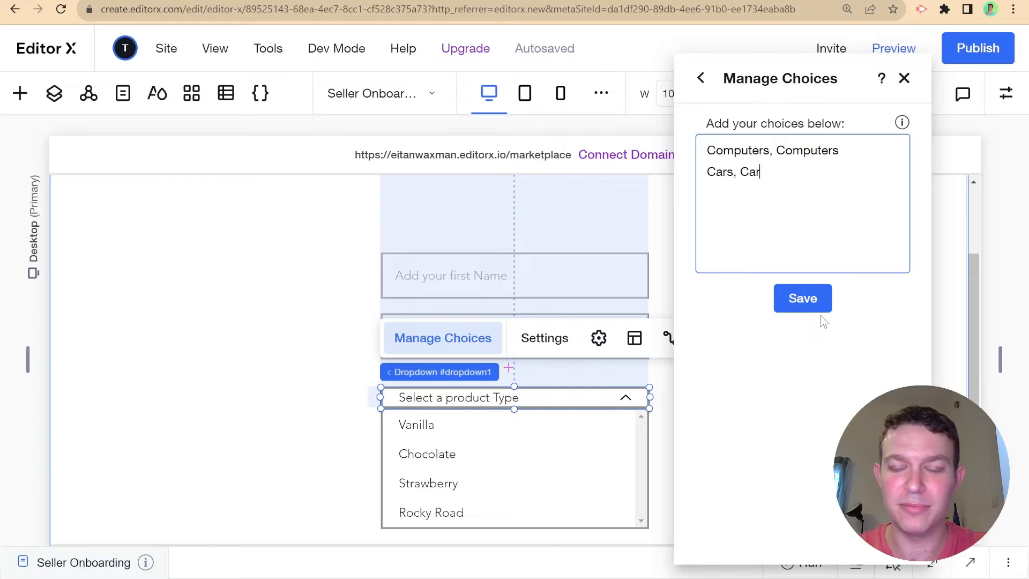
click(819, 301)
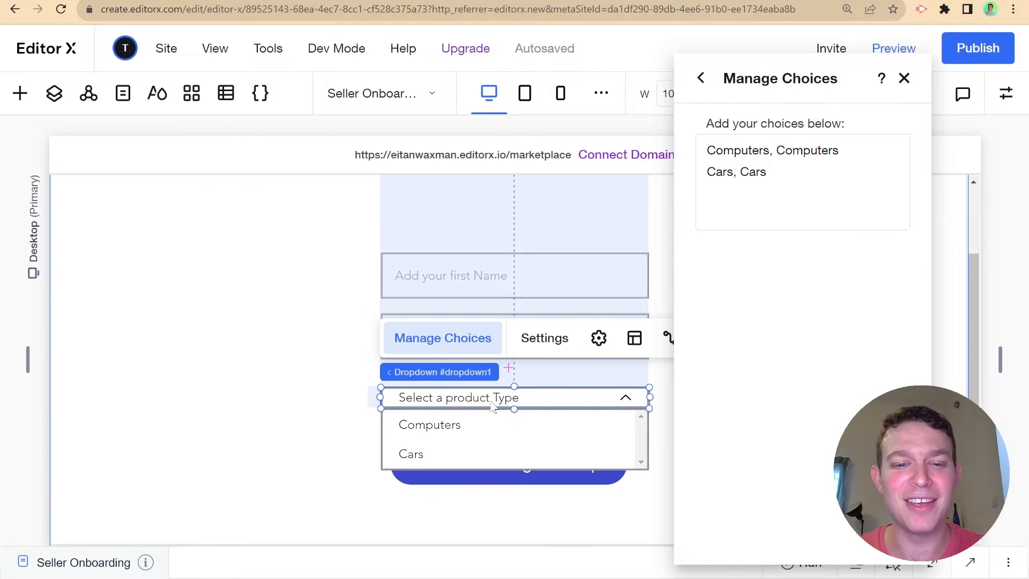
click(266, 437)
click(579, 286)
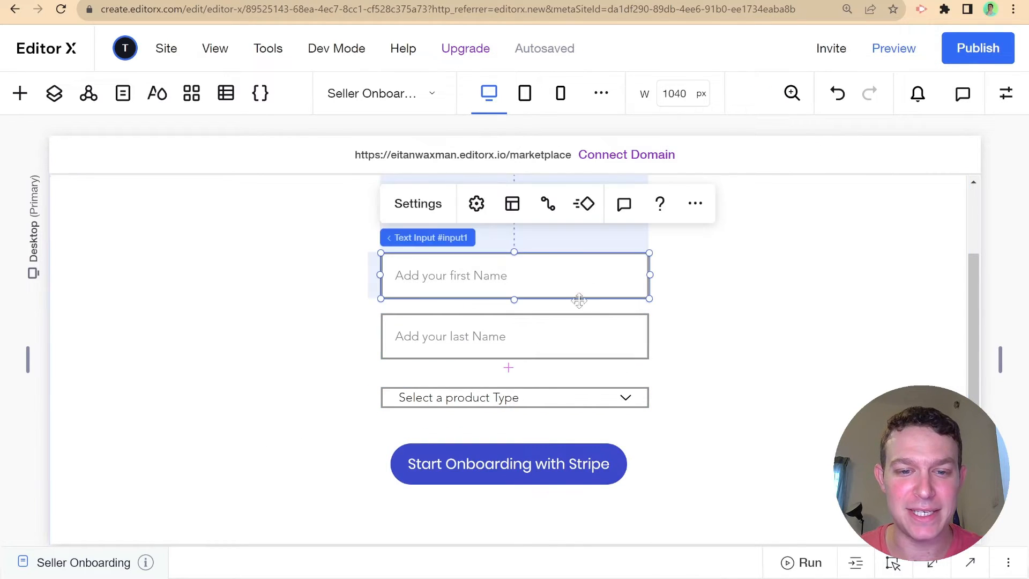
- Group both name inputs, the product dropdown and the Stripe button into one stack
shift+click(575, 336)
shift+click(561, 396)
shift+click(548, 473)
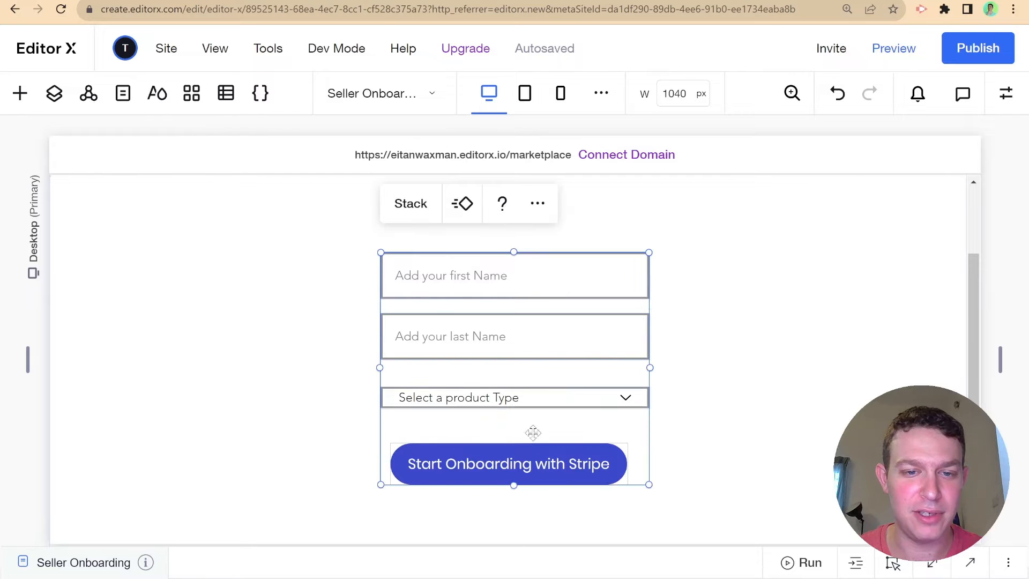
click(403, 207)
scroll(735, 301, down, 2)
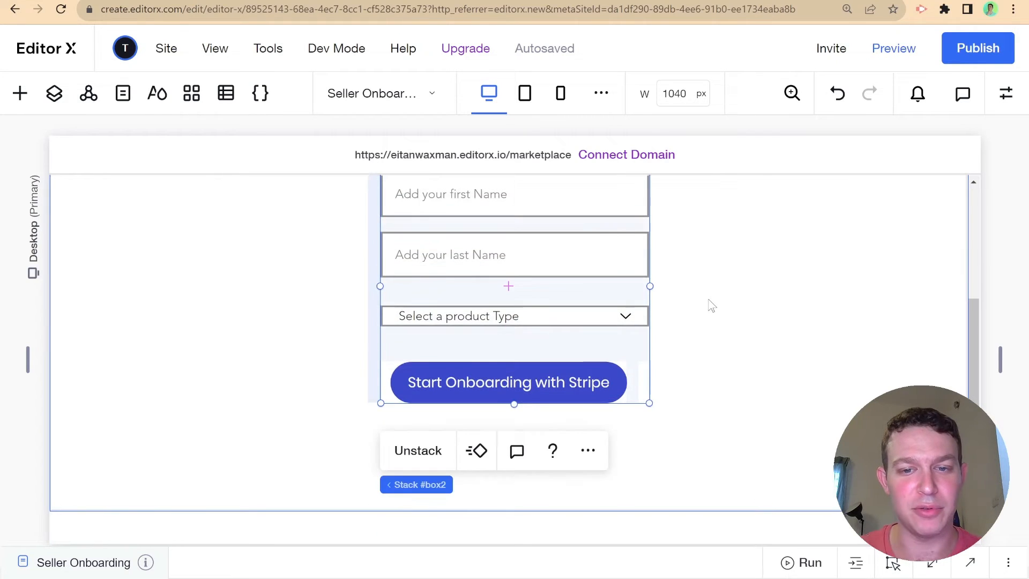
- Give the product dropdown a fixed pixel height in the Inspector
click(534, 355)
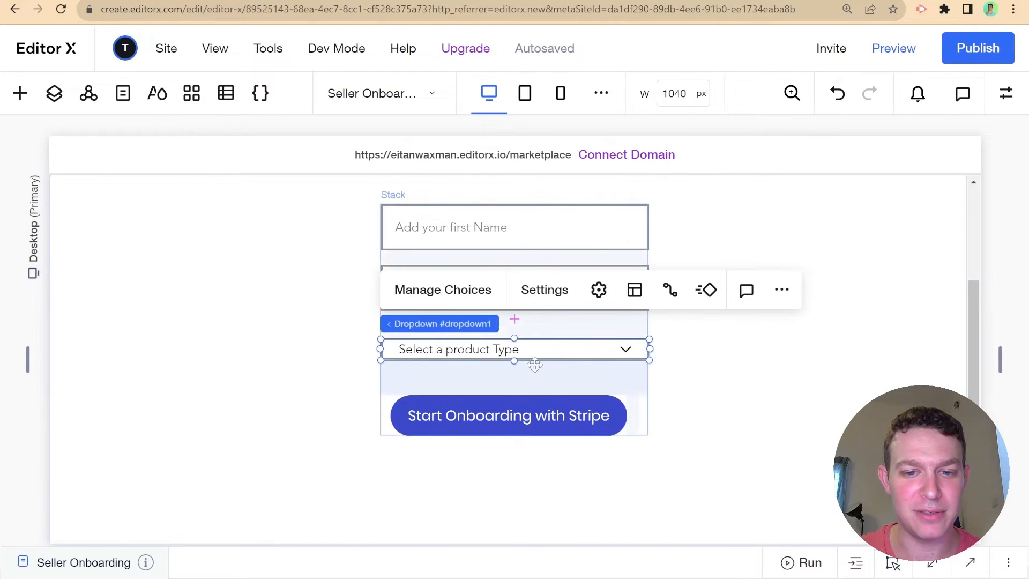
drag(513, 361, 509, 384)
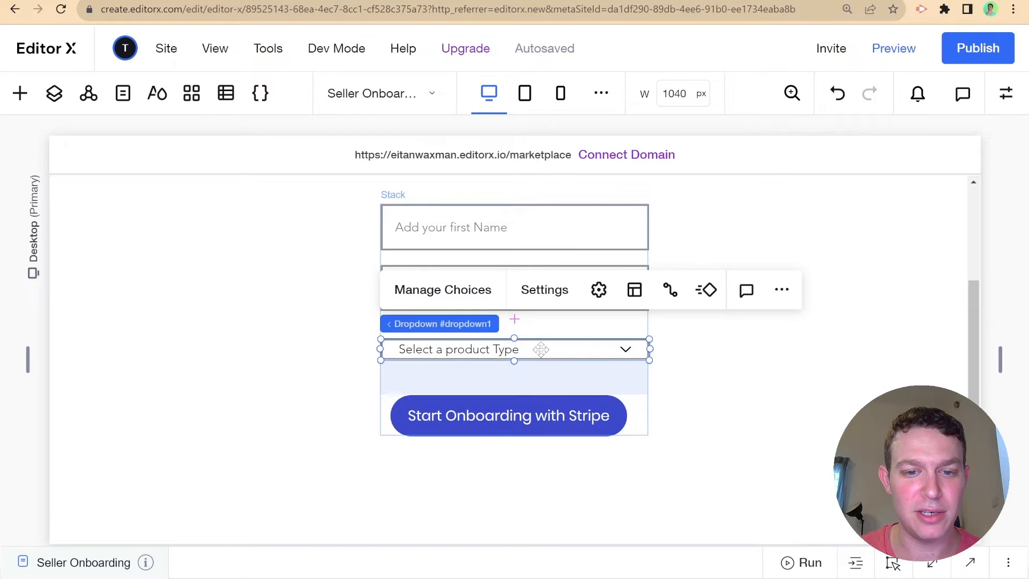
click(1006, 93)
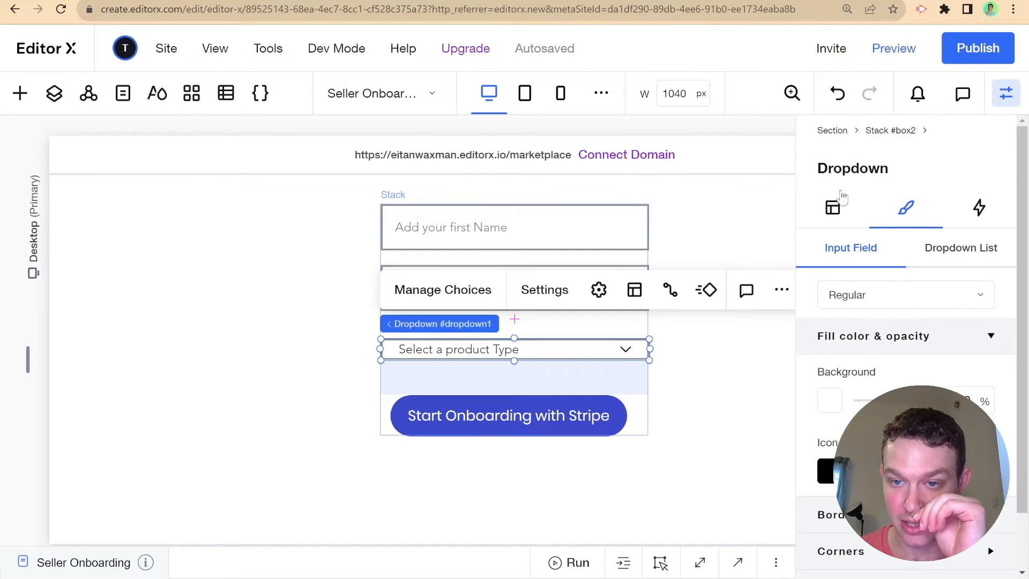
click(833, 207)
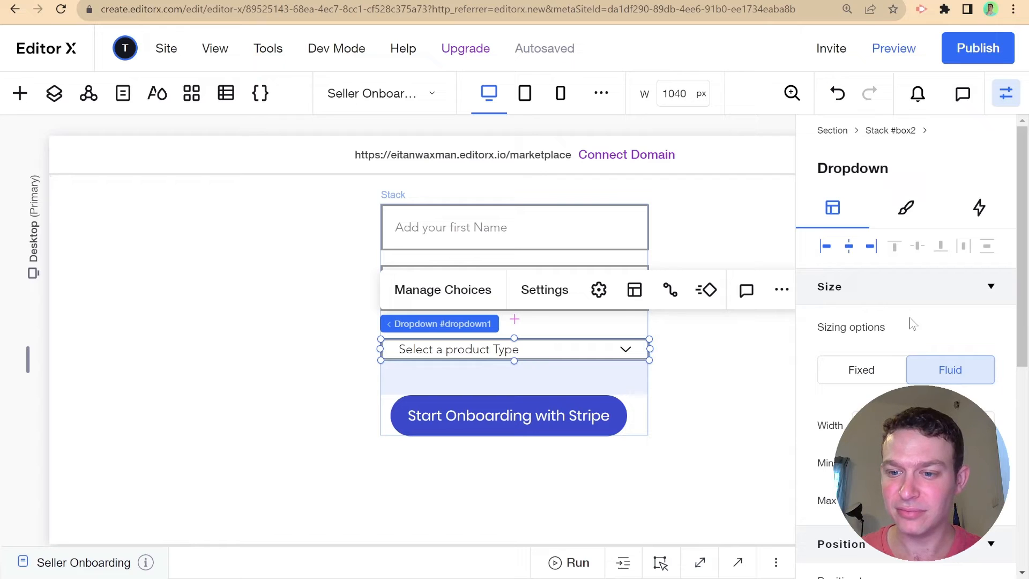
scroll(911, 323, down, 2)
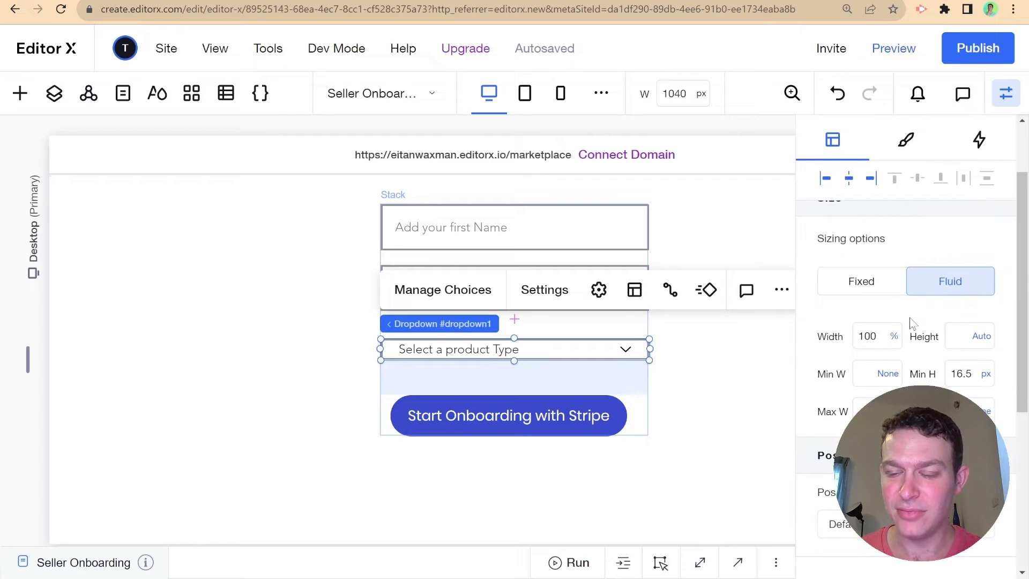
click(981, 336)
click(911, 239)
click(961, 338)
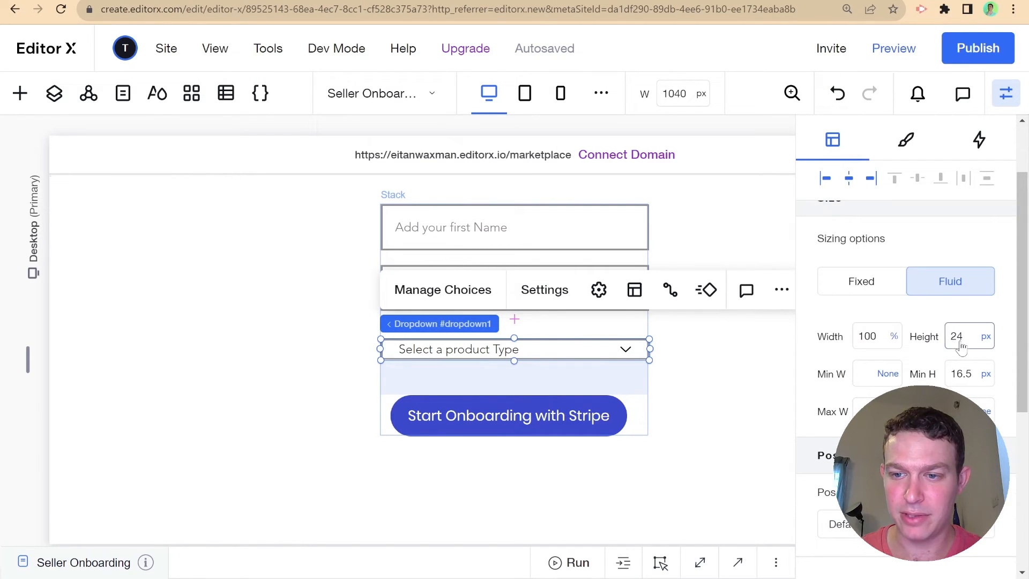
text(30)
key(Return)
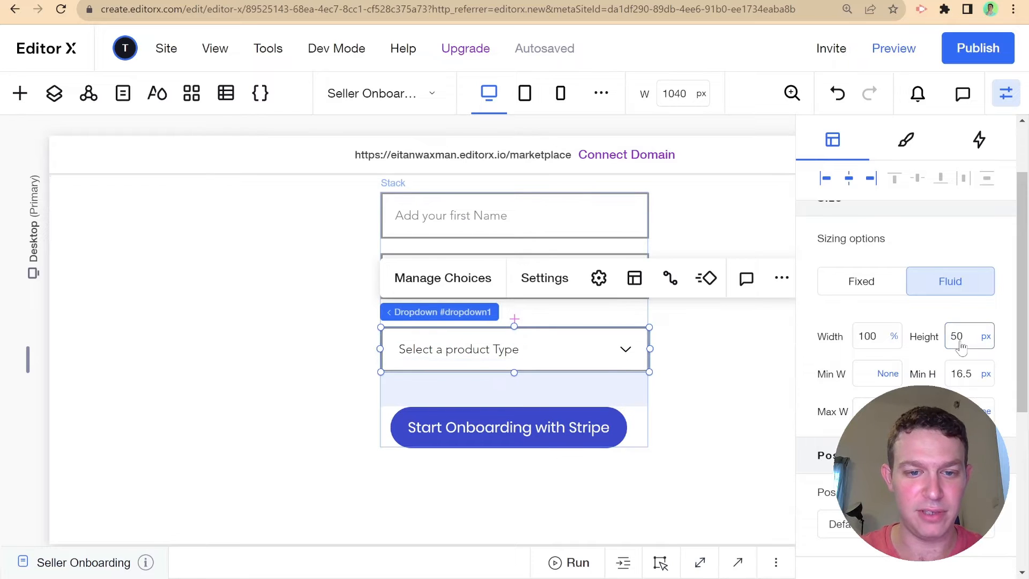
click(264, 385)
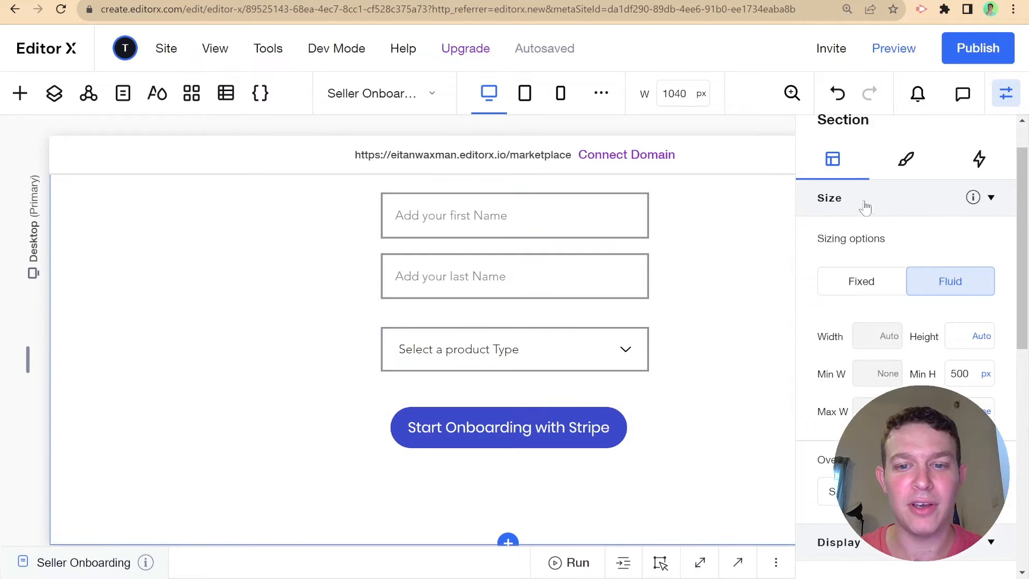
click(1006, 94)
- Open the page code editor and zoom in on the code
scroll(554, 369, up, 2)
scroll(554, 370, down, 4)
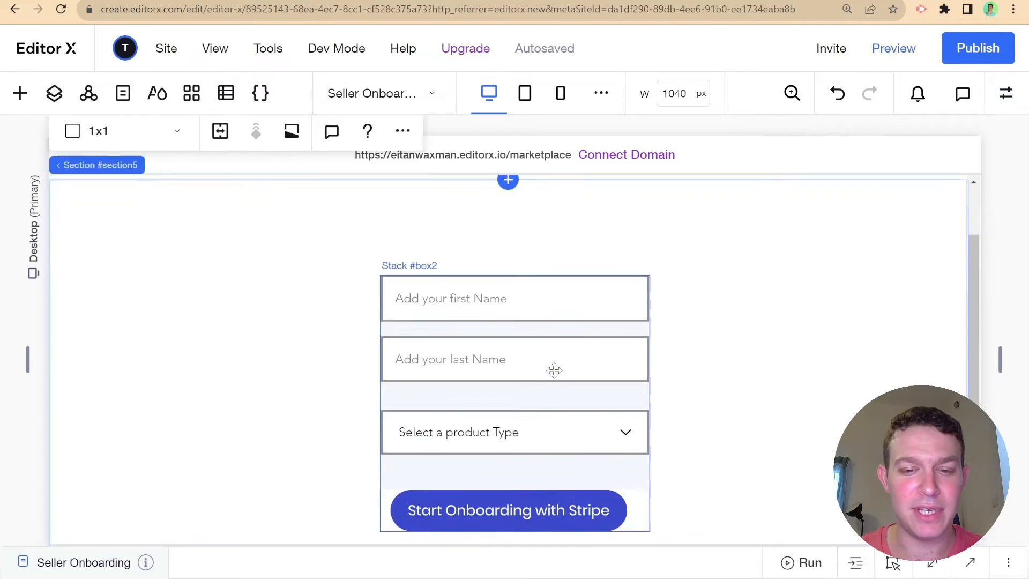
scroll(582, 331, up, 2)
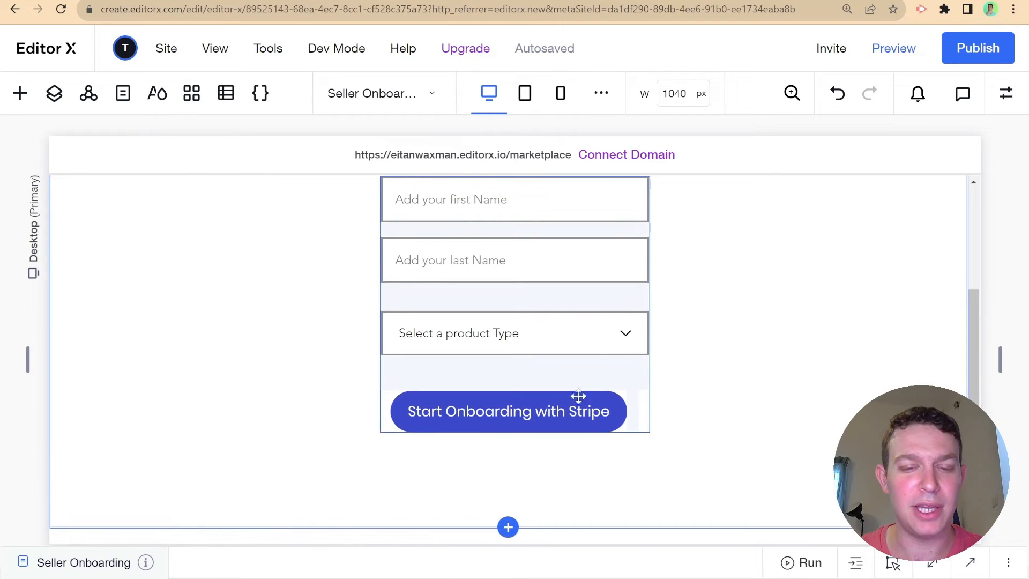
scroll(547, 395, up, 1)
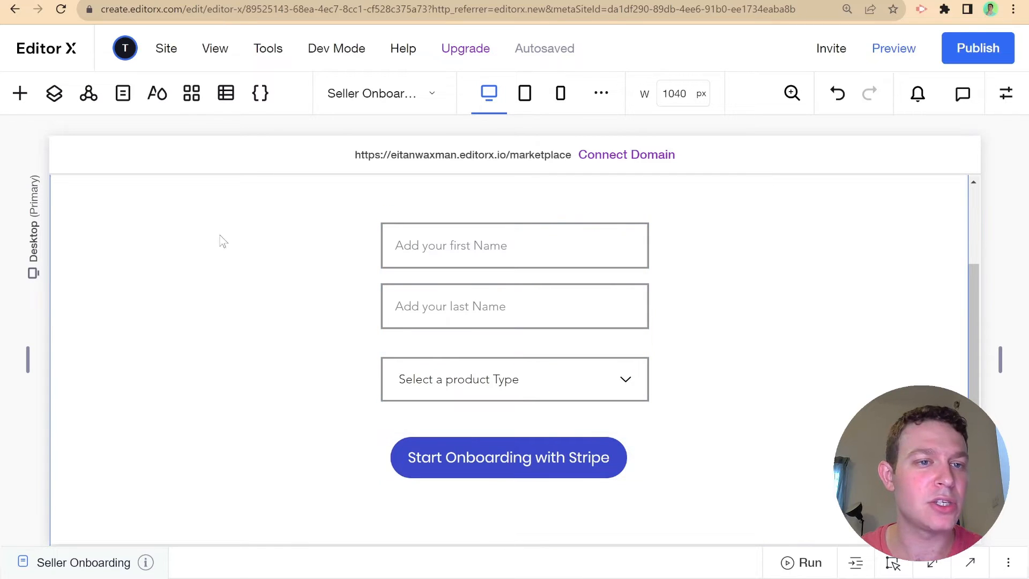
click(501, 568)
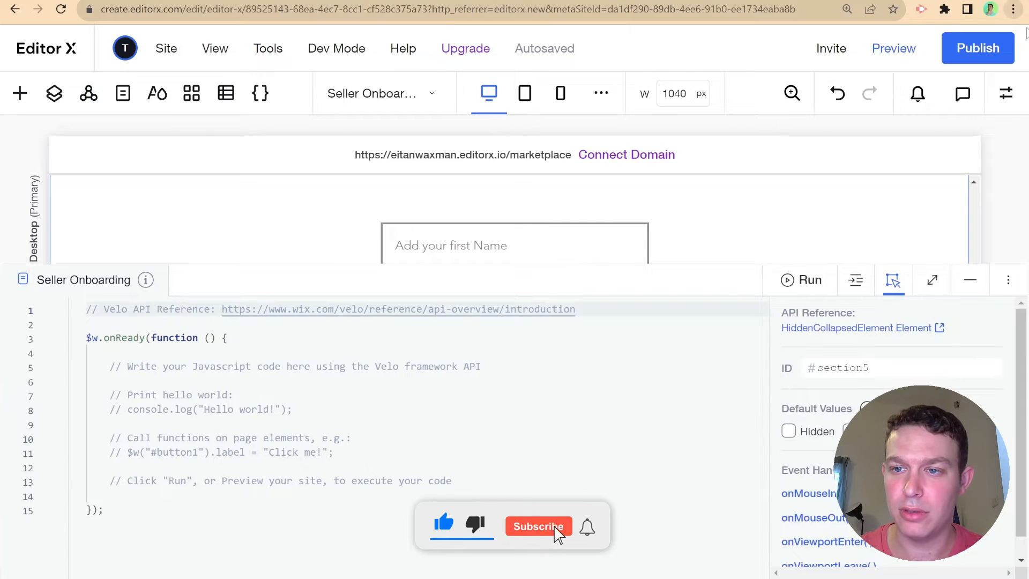
key(ctrl+plus)
key(ctrl+plus)
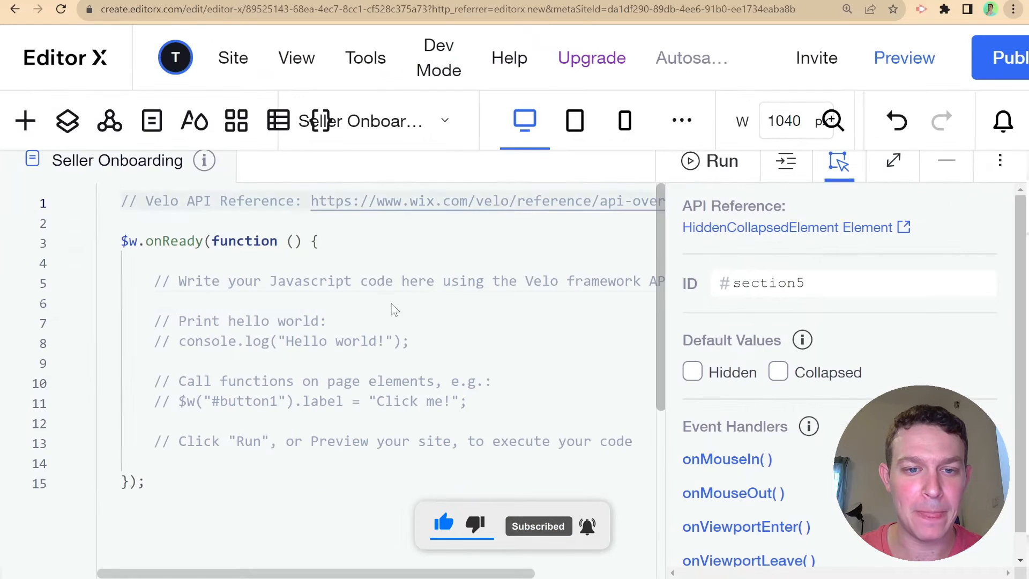
- Rename the name inputs' IDs to firstNameInput and lastNameInput
click(838, 160)
click(947, 161)
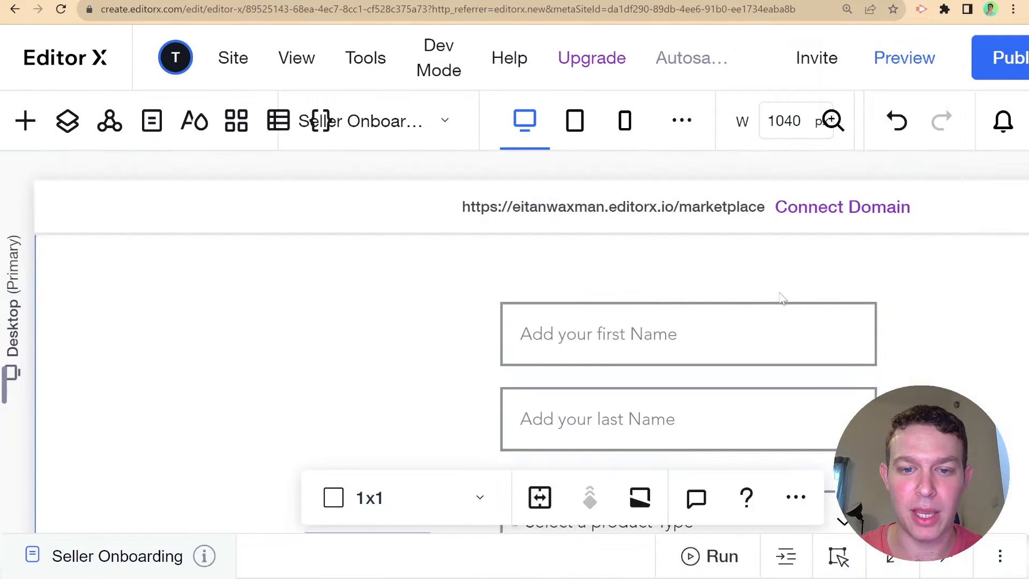
click(640, 331)
click(641, 330)
click(838, 556)
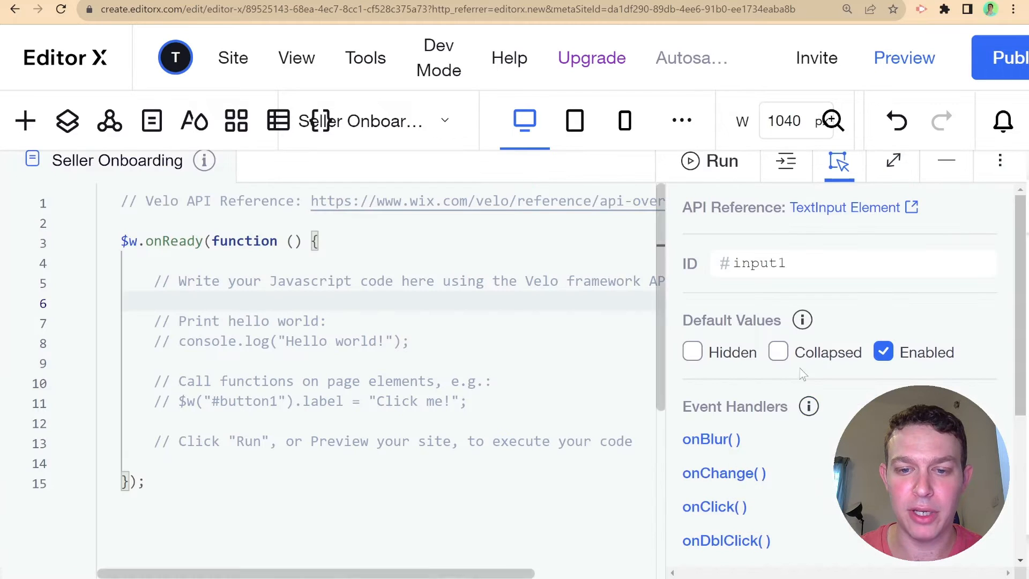
double_click(786, 260)
text(firstNa)
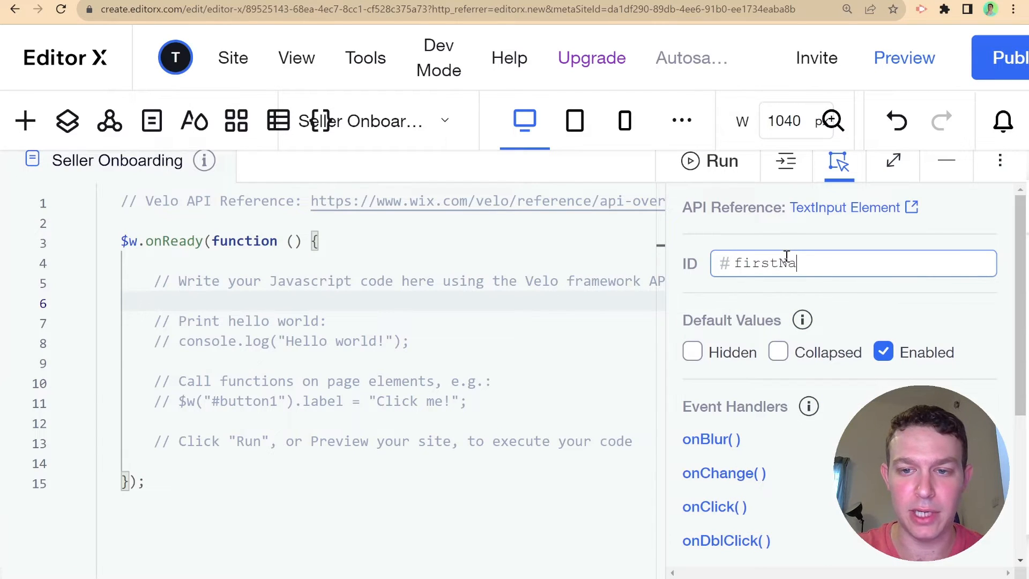
text(meInput)
key(Return)
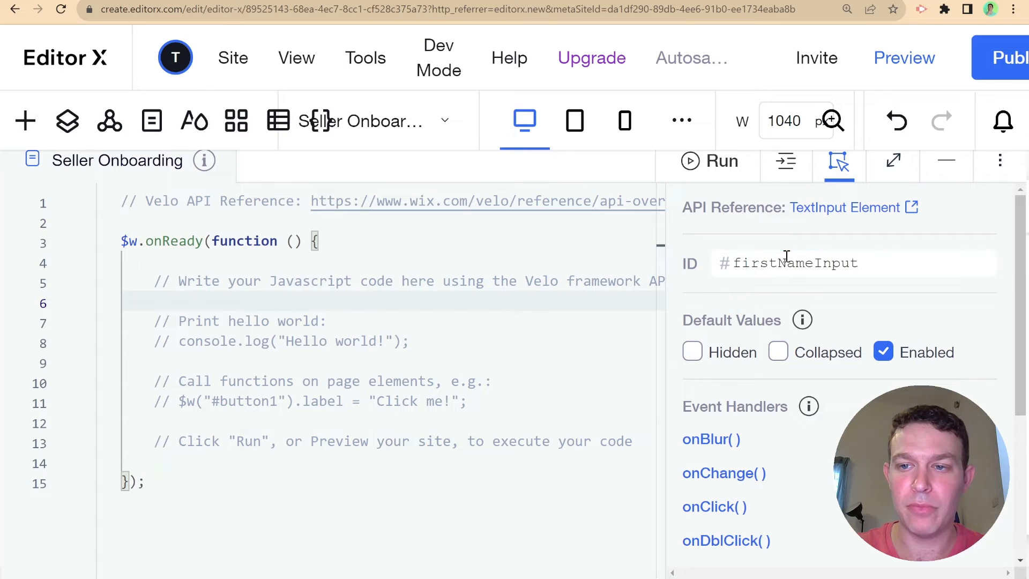
click(946, 160)
scroll(707, 354, down, 2)
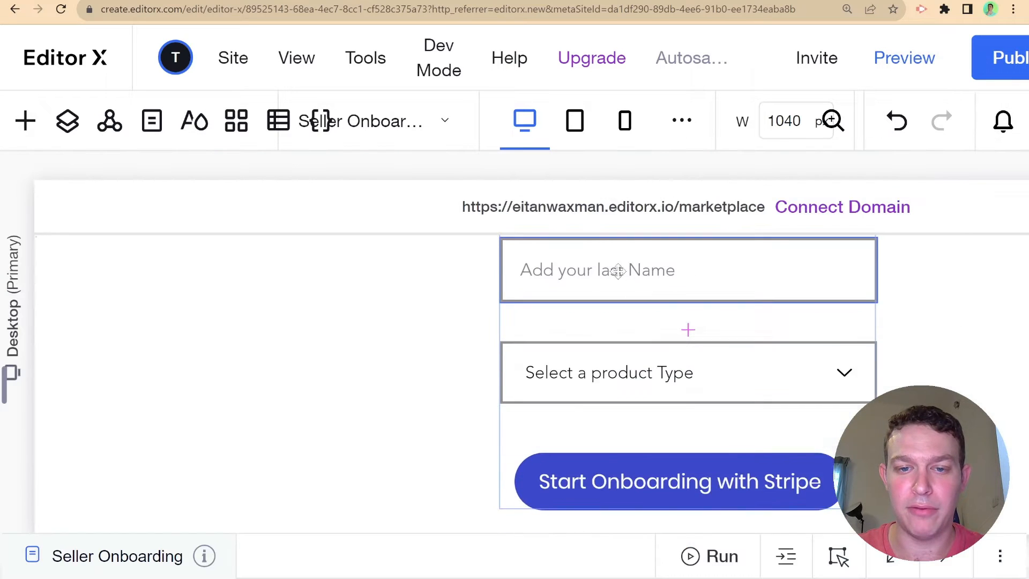
click(613, 268)
click(839, 556)
click(819, 257)
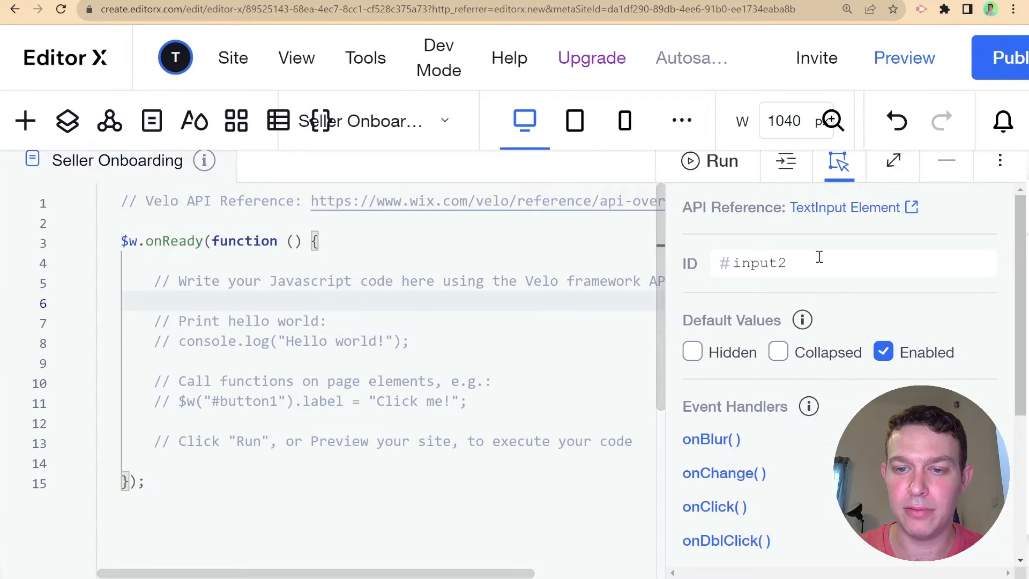
text(lastName)
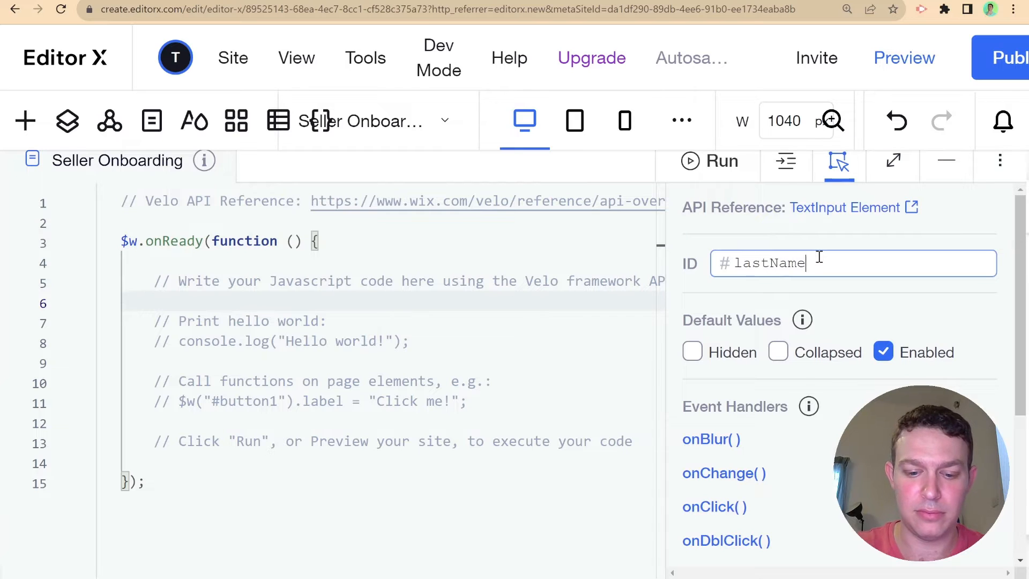
text(Input)
key(Return)
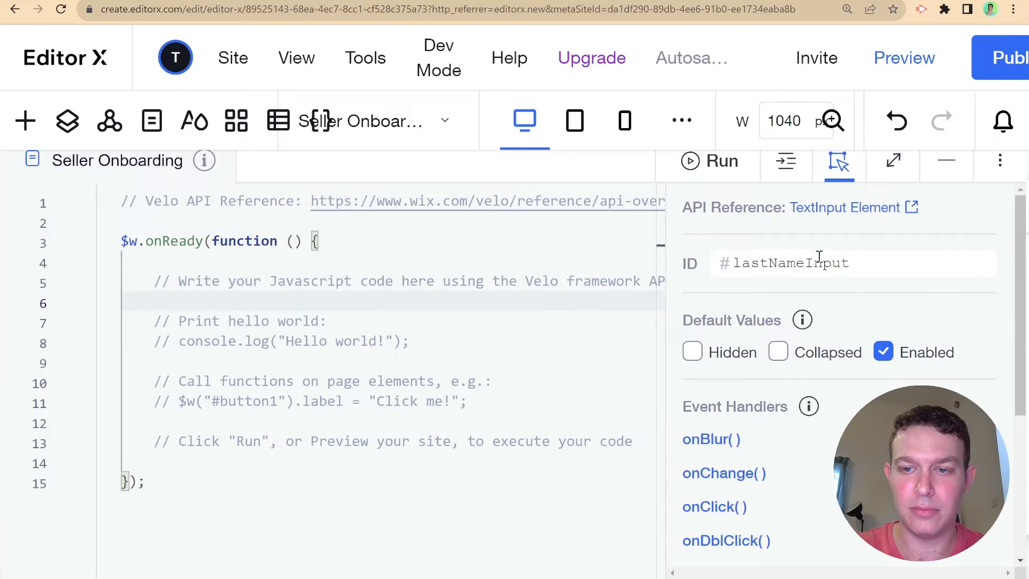
- Set the dropdown's ID to productTypeDropdown and the Stripe button's ID to startOnboardingButton
click(946, 162)
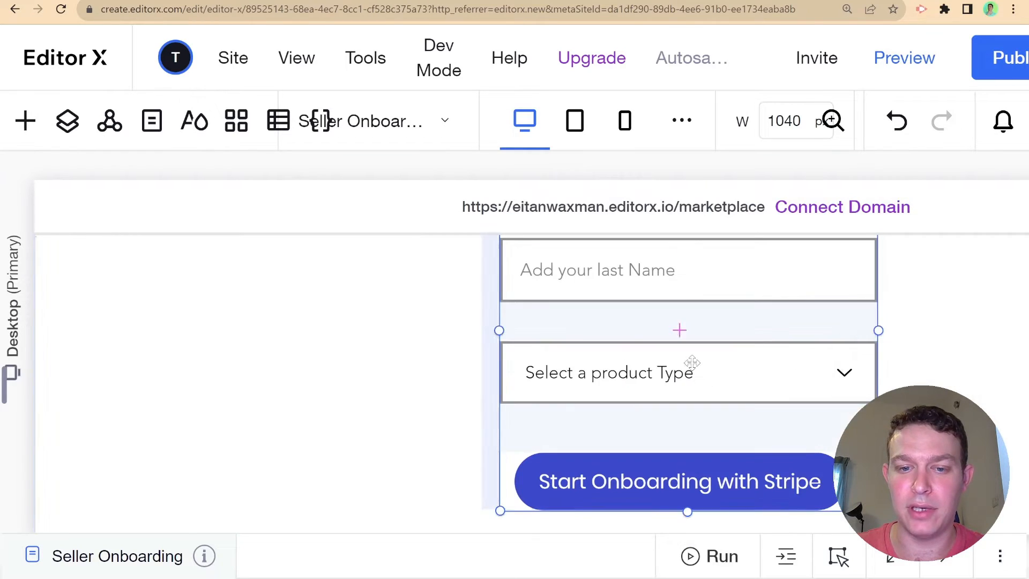
click(689, 361)
click(839, 555)
click(823, 275)
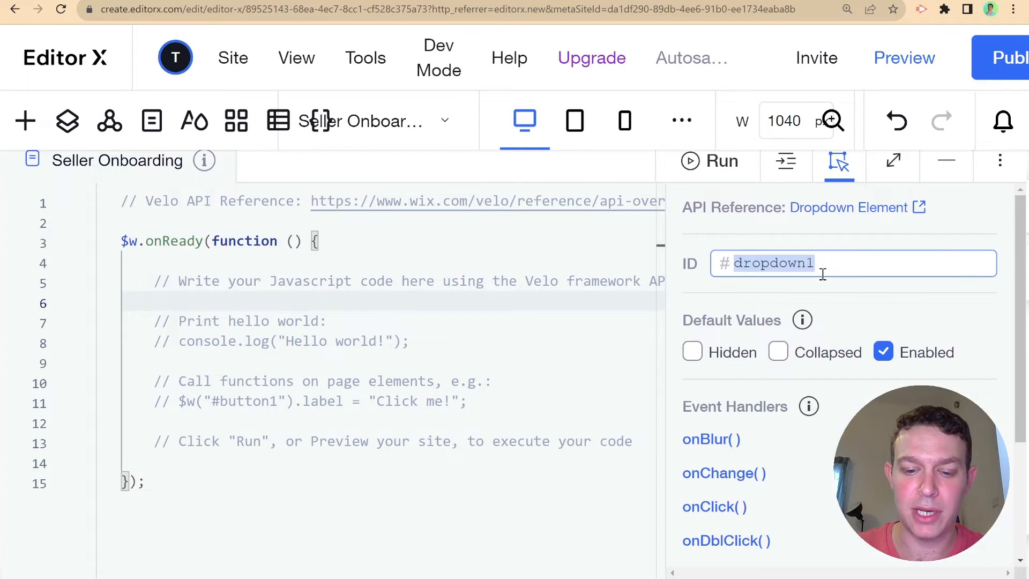
text(productTy)
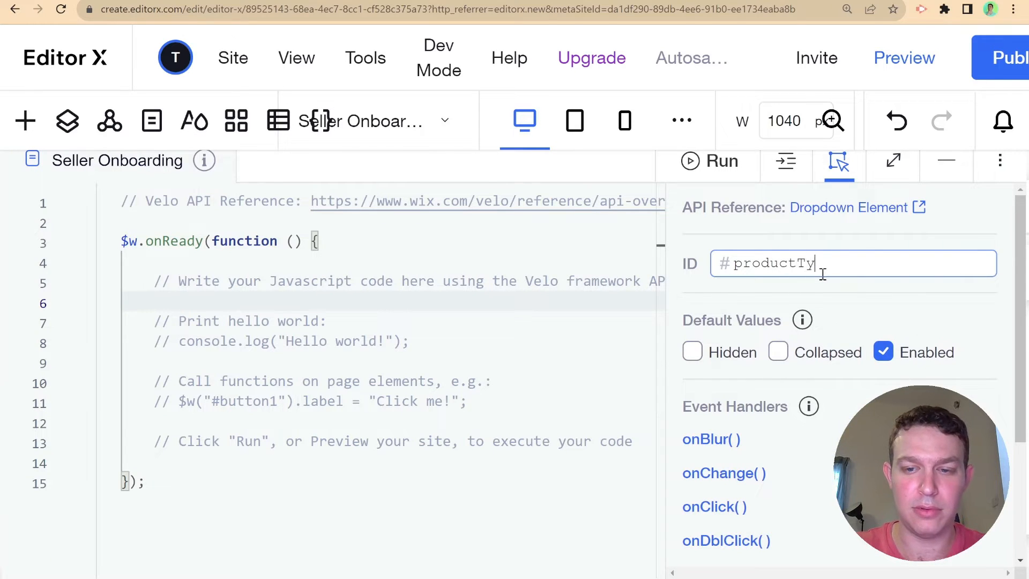
text(peDropdown)
key(Return)
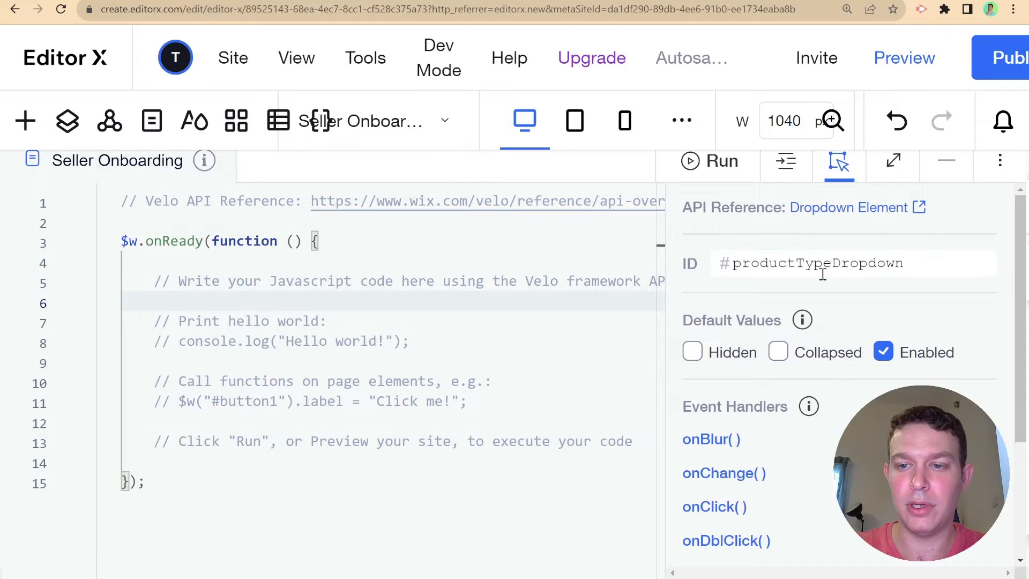
click(946, 160)
click(622, 482)
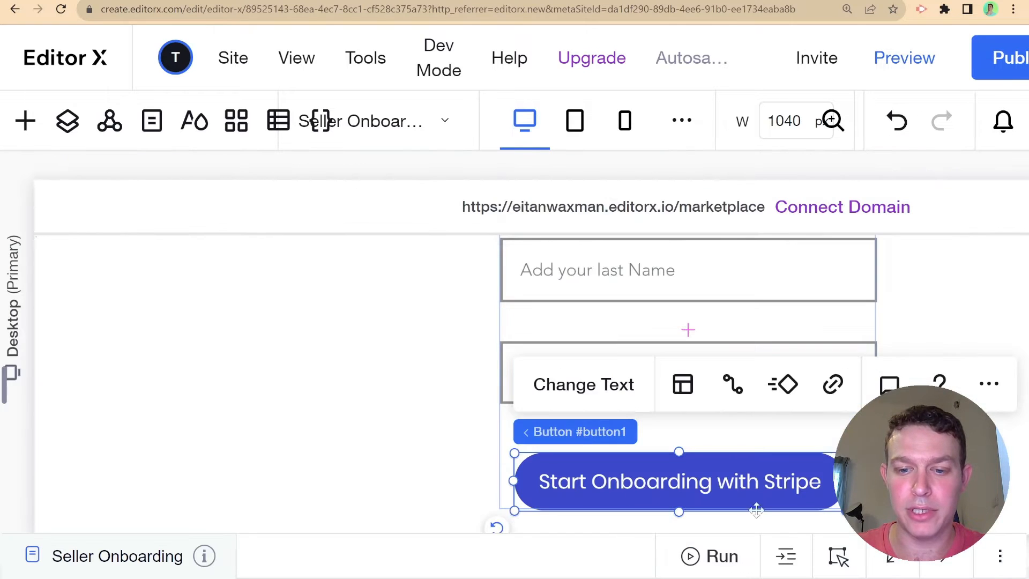
click(859, 557)
click(824, 272)
text(startOnboardingButton)
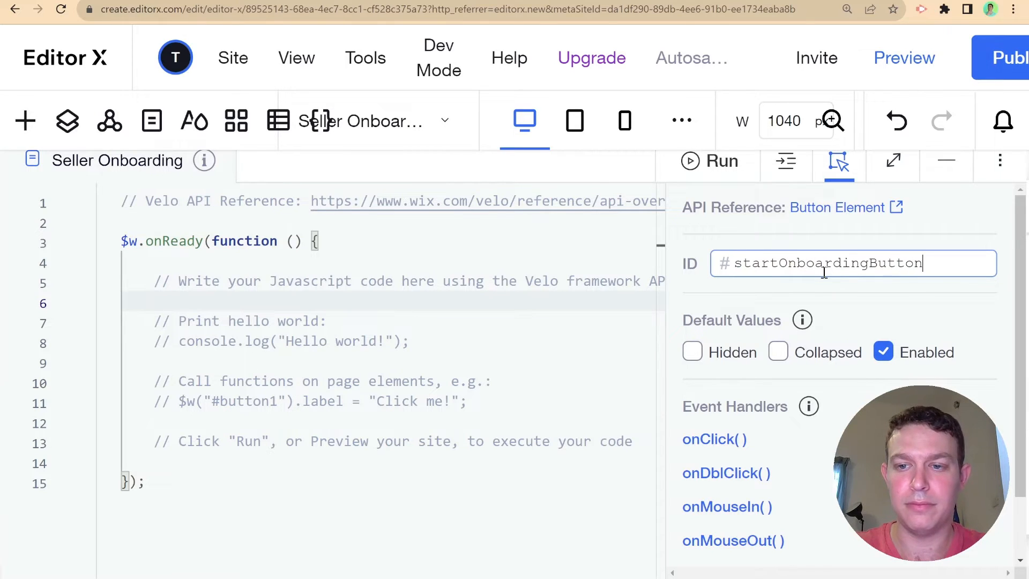
key(Return)
- Delete the template comments in onReady and insert an async function snippet
drag(152, 281, 626, 443)
key(BackSpace)
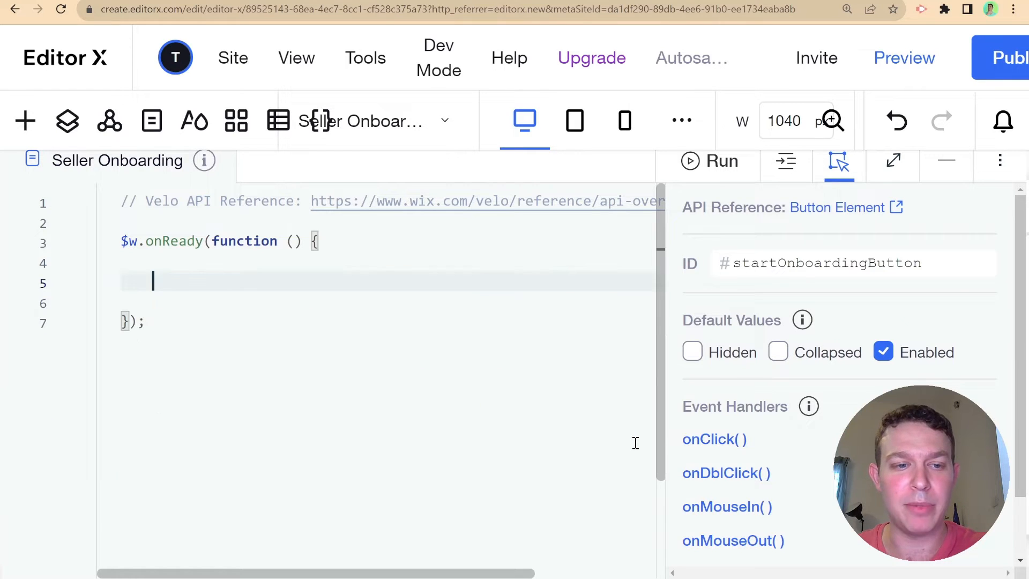
text(async funj)
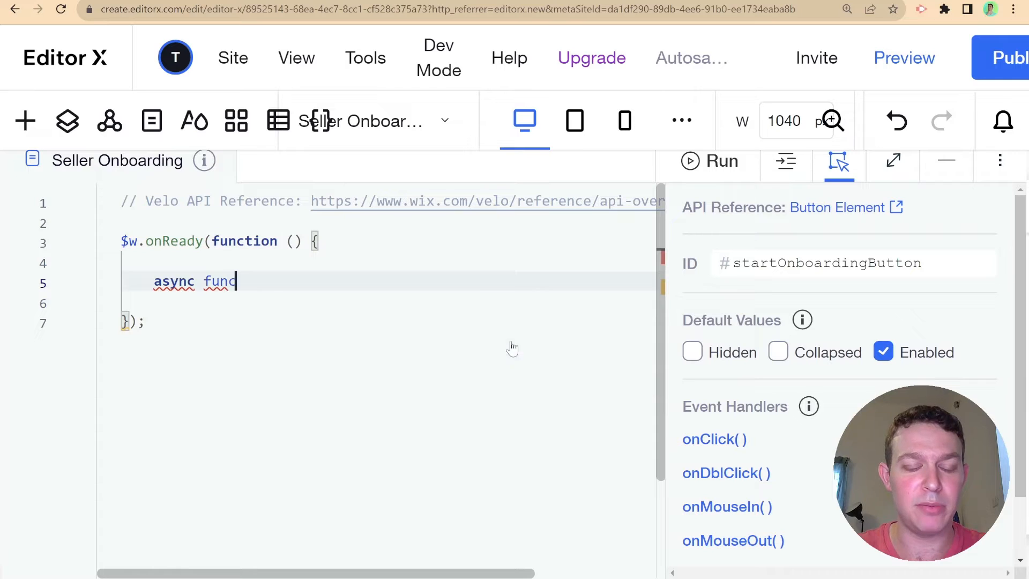
key(Return)
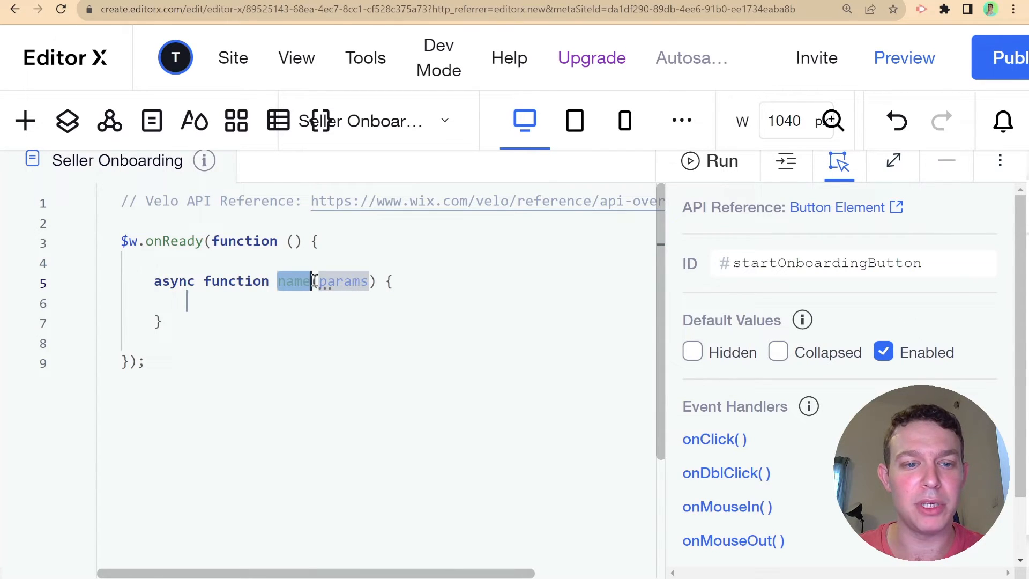
- Name the new async function startOnboarding
click(302, 282)
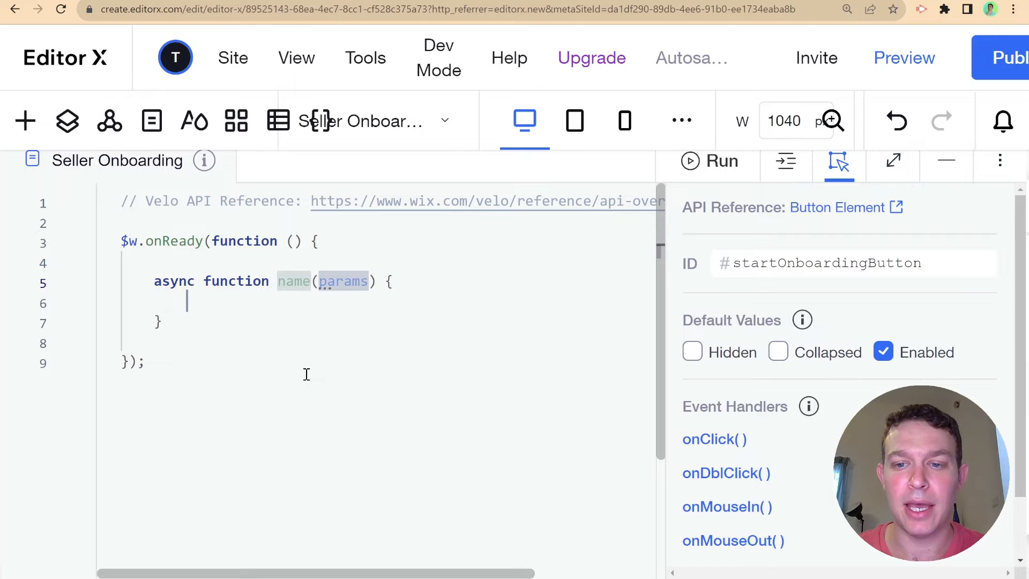
text(start)
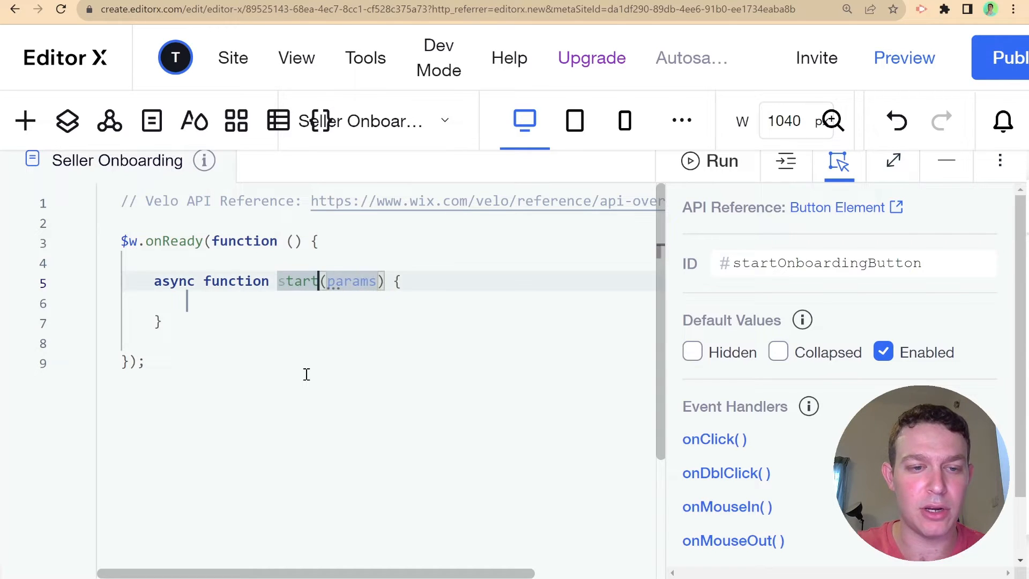
text(Onboardi)
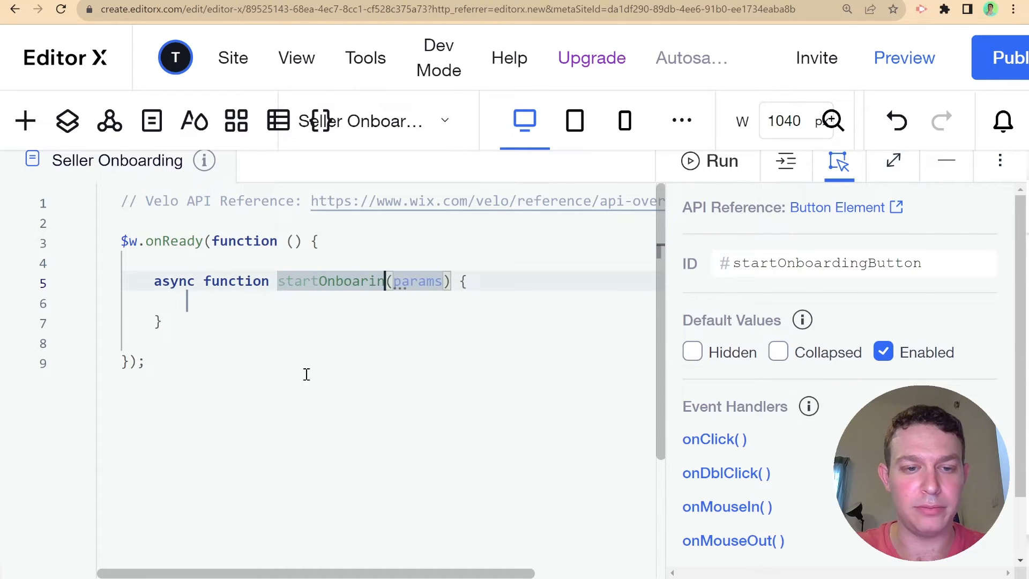
text(ng)
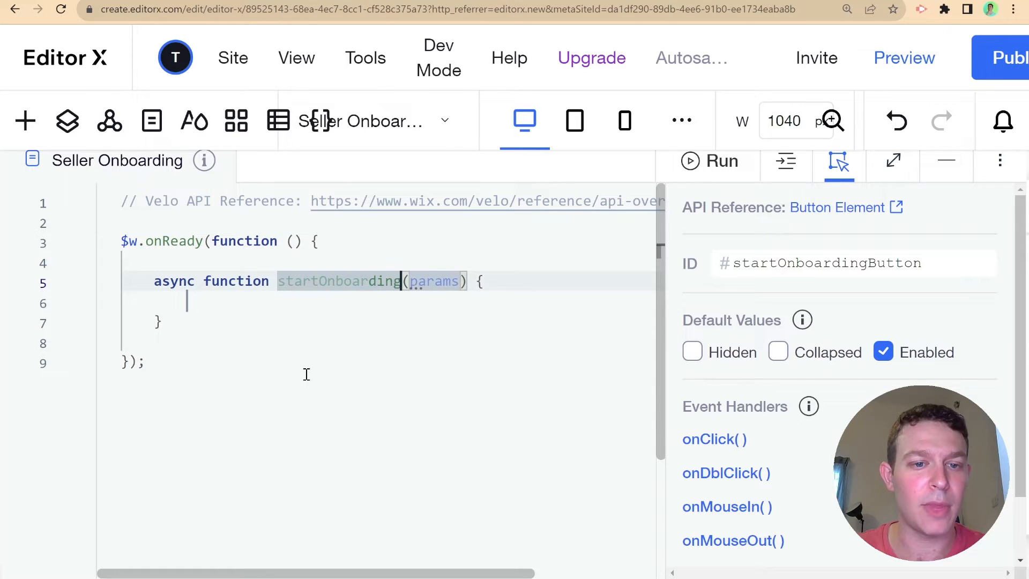
scroll(379, 291, down, 3)
scroll(305, 342, up, 3)
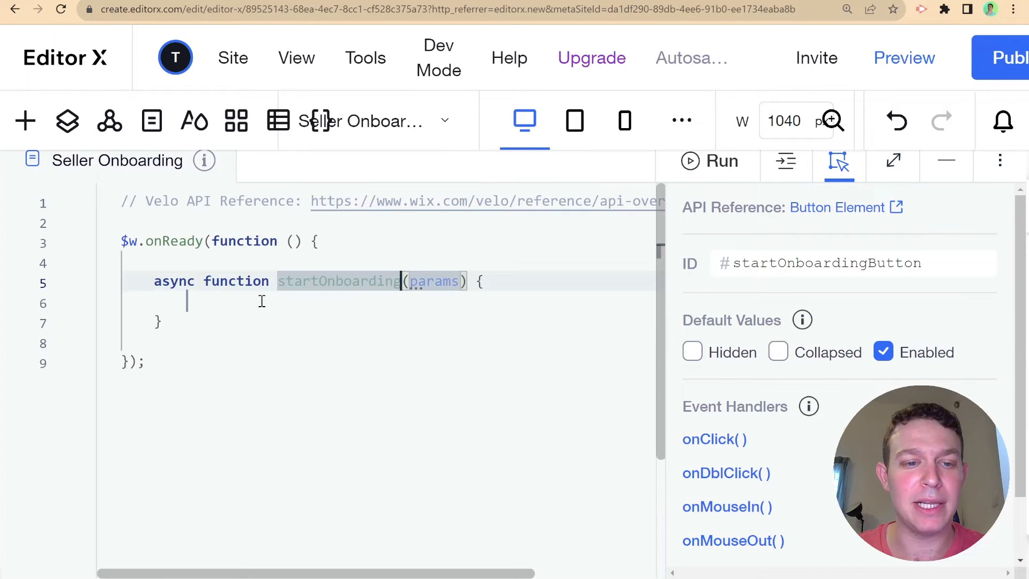
click(256, 328)
click(281, 305)
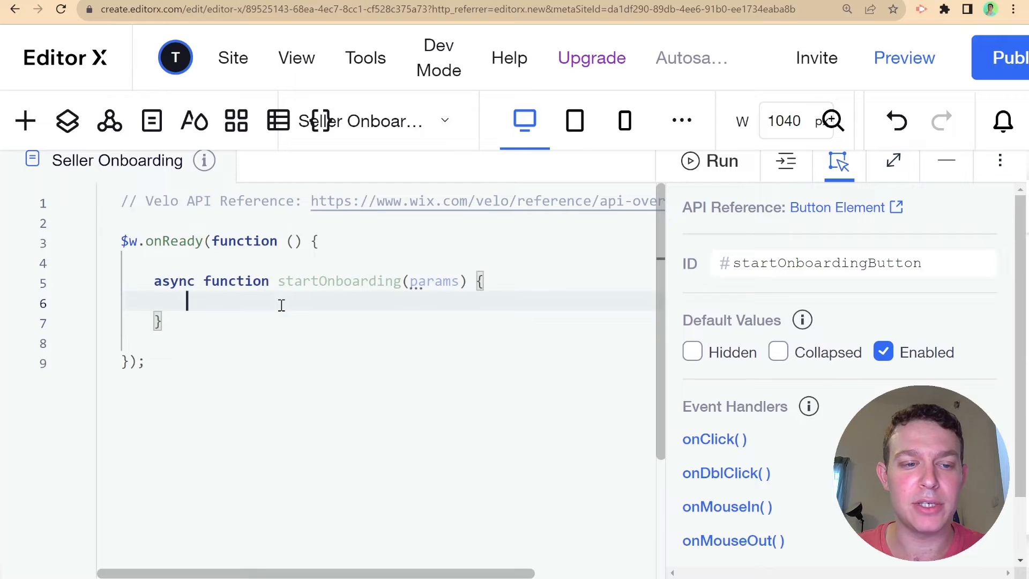
triple_click(308, 208)
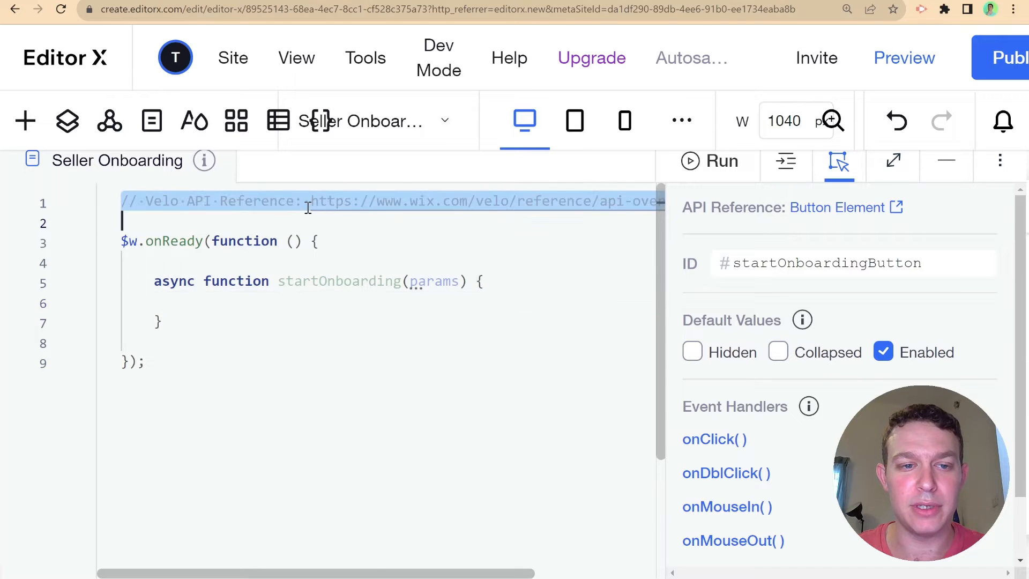
- Replace the API reference comment with an import of wixData from wix-data
key(BackSpace)
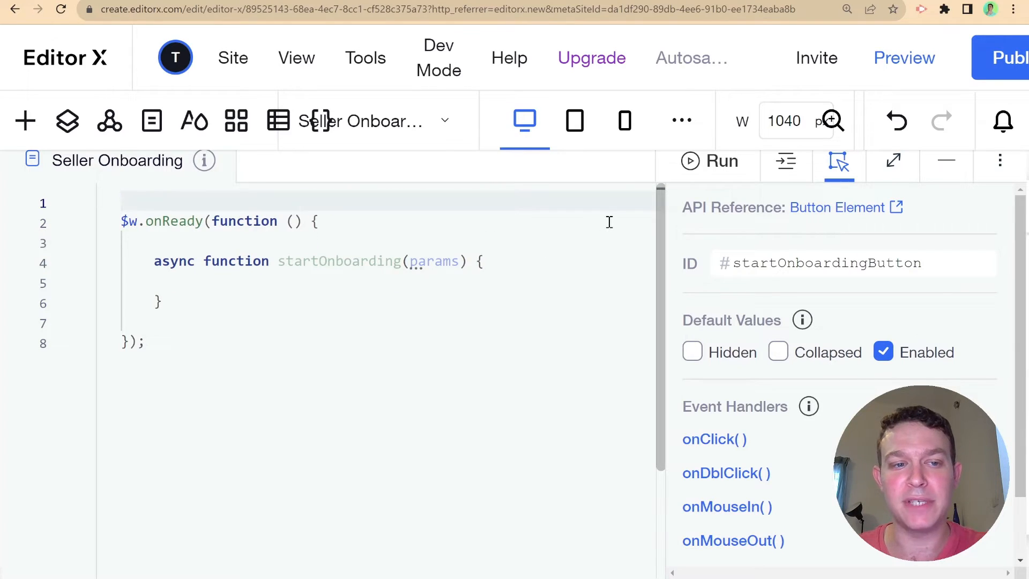
key(Return)
key(Up)
text(impo)
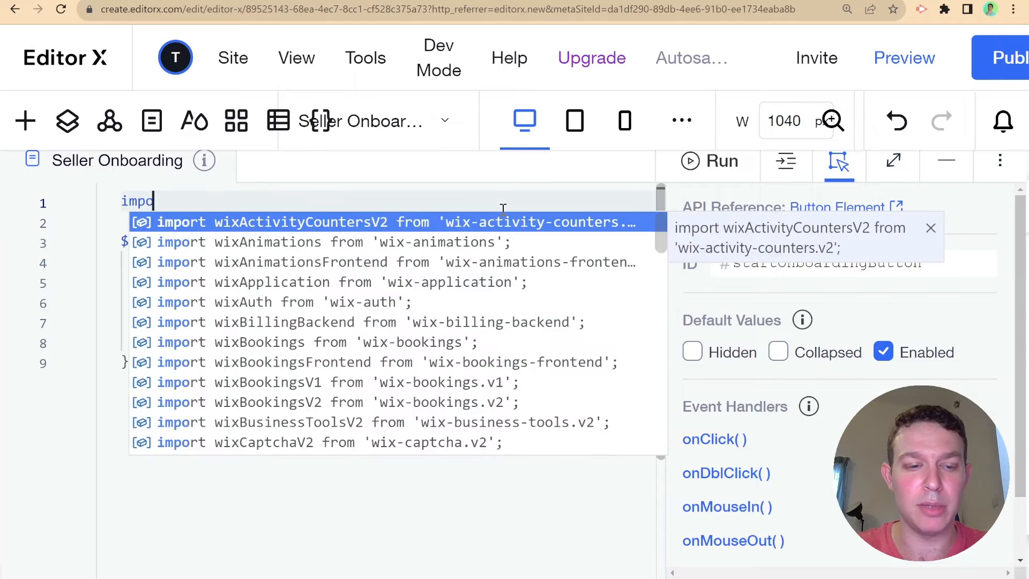
text(rt wixData)
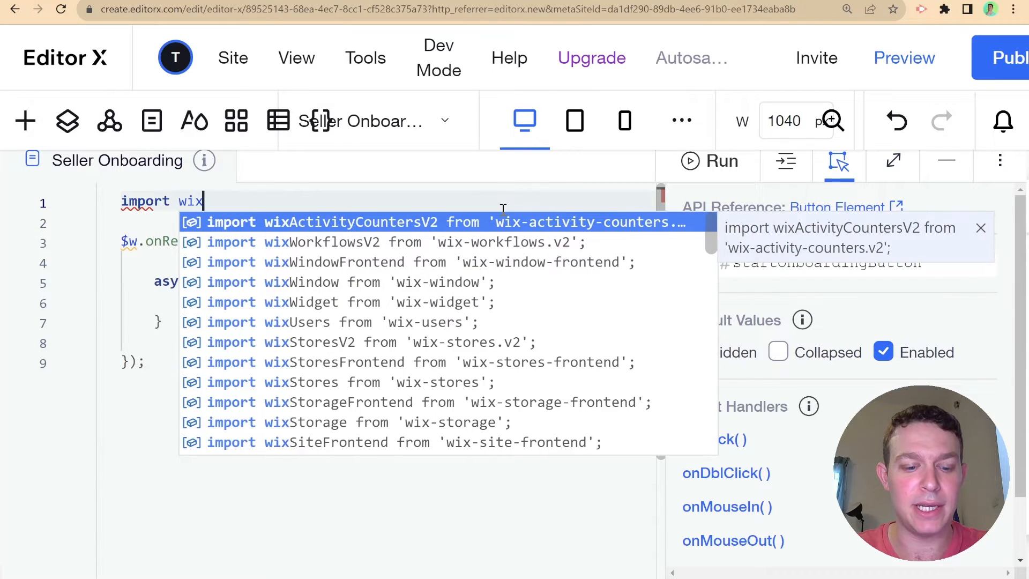
key(Down)
key(Down)
key(Return)
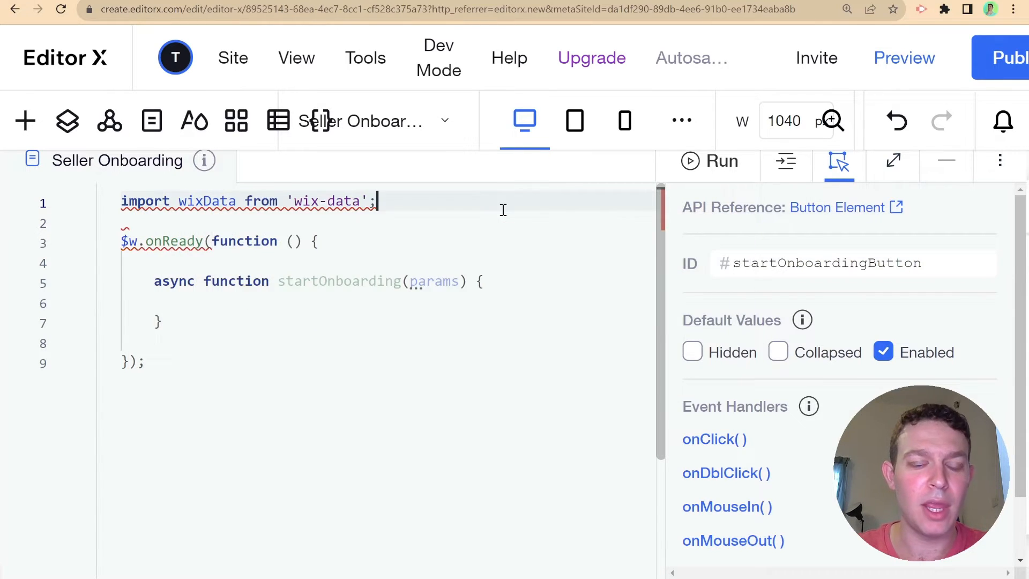
- Start const sellerInfo in startOnboarding with firstName taken from $w('#firstNameInput').value
click(407, 299)
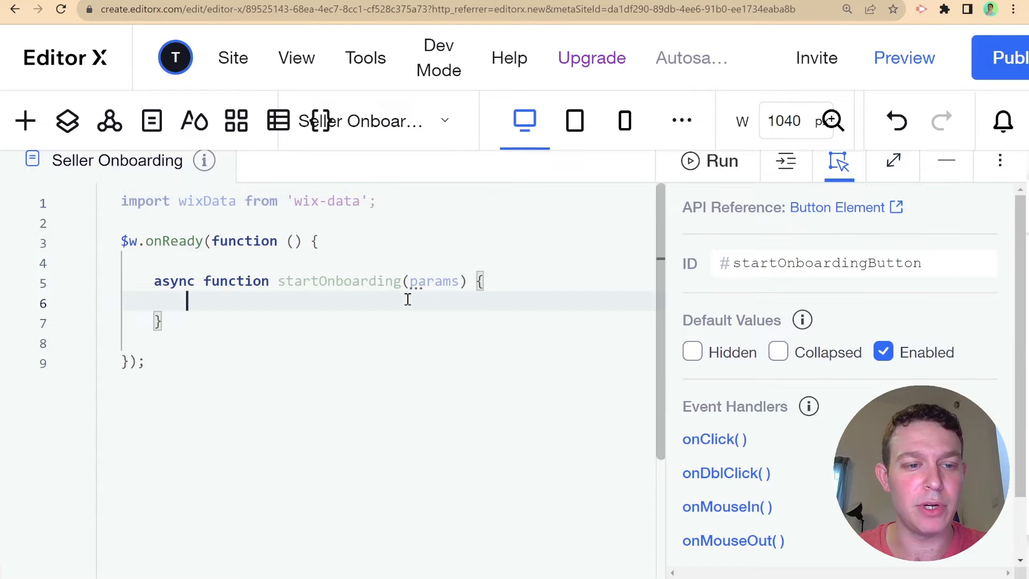
text(const )
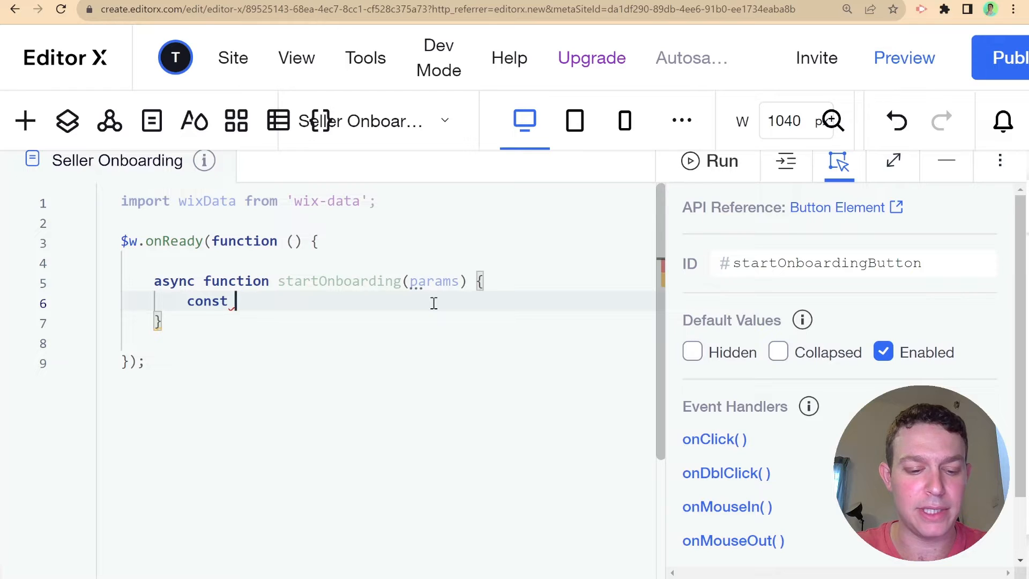
text(sellerInfo )
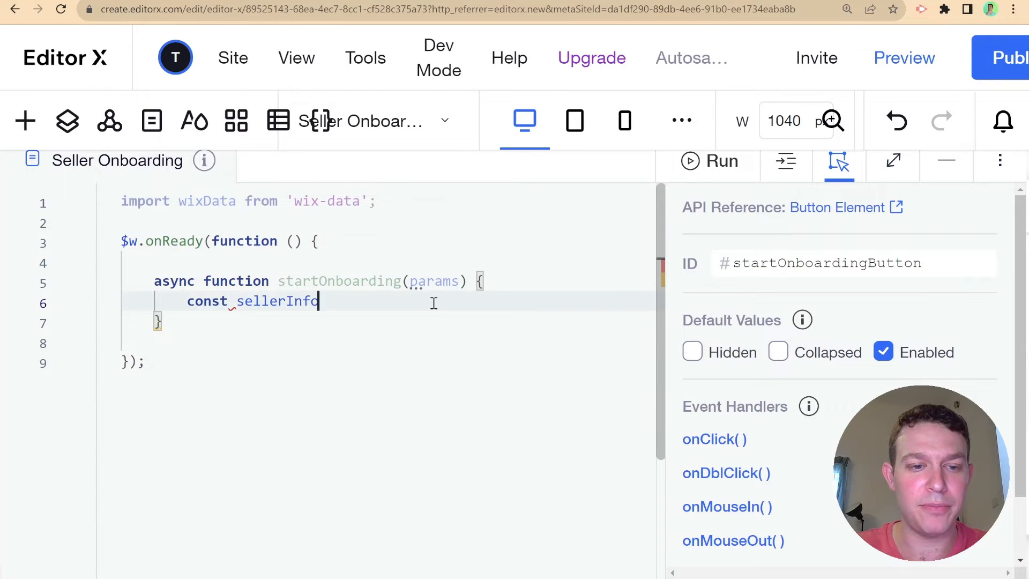
text(= {)
key(Return)
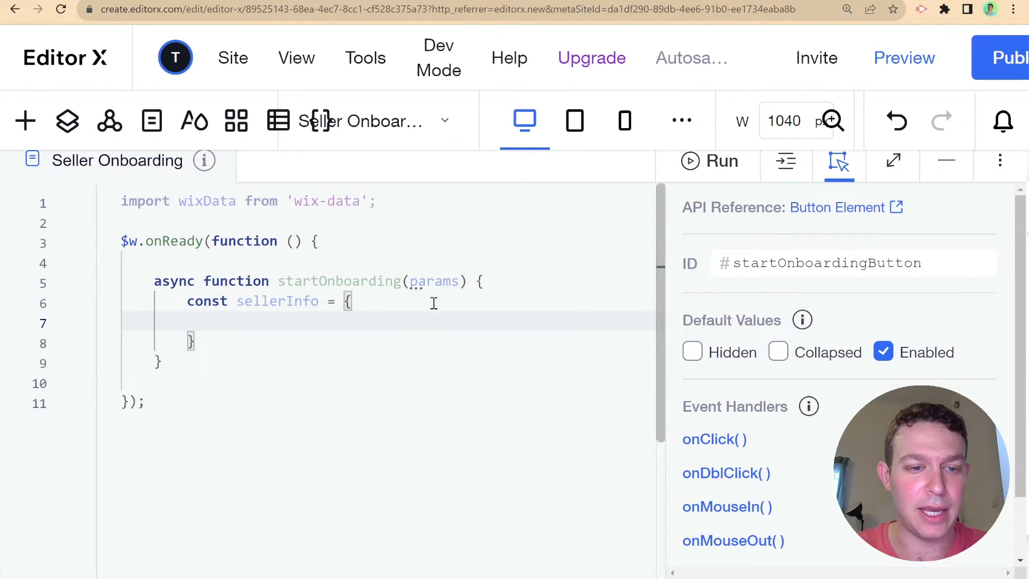
text(firstName)
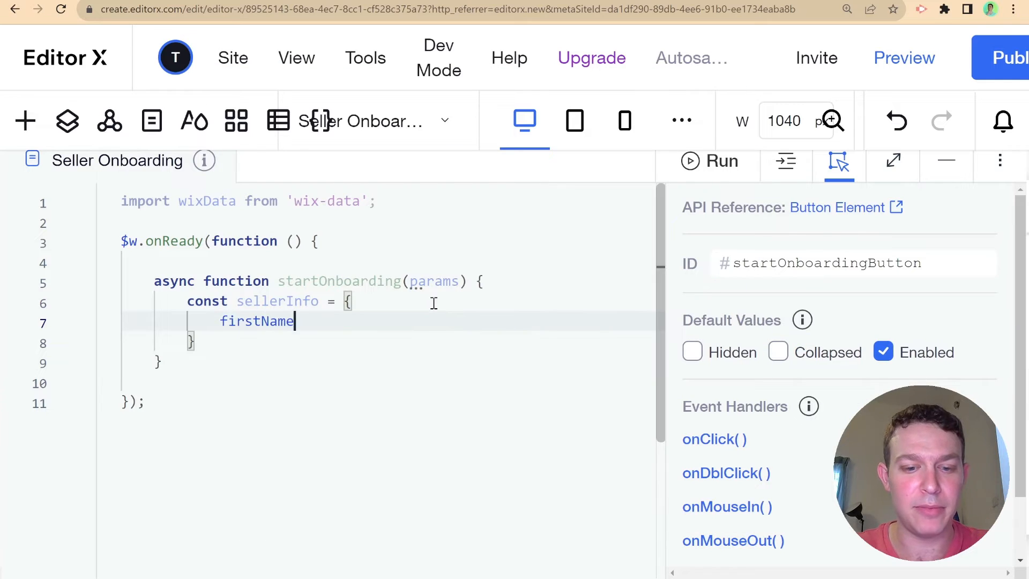
text(: ${)
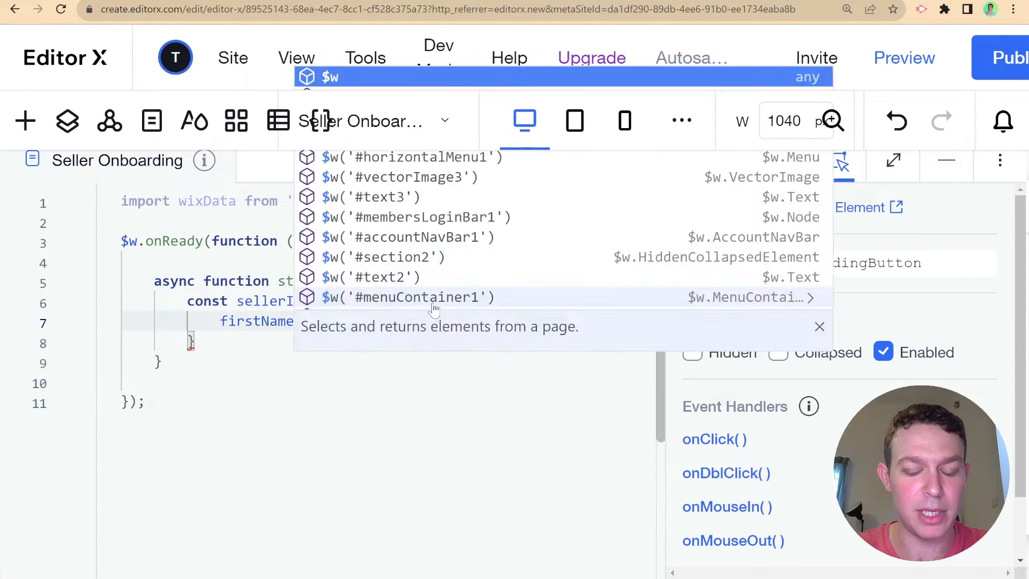
key(BackSpace)
key(BackSpace)
key(BackSpace)
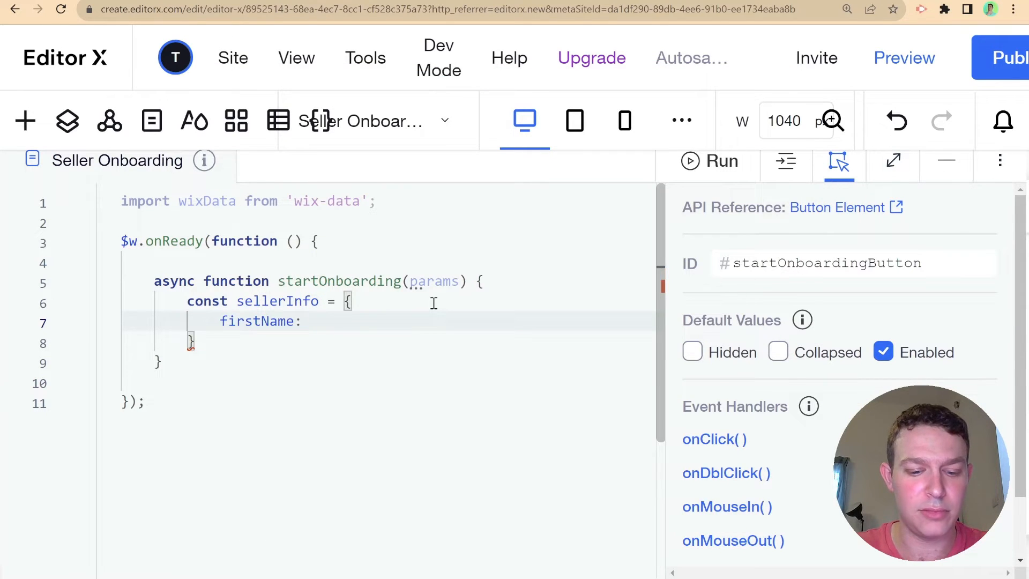
text($w(')
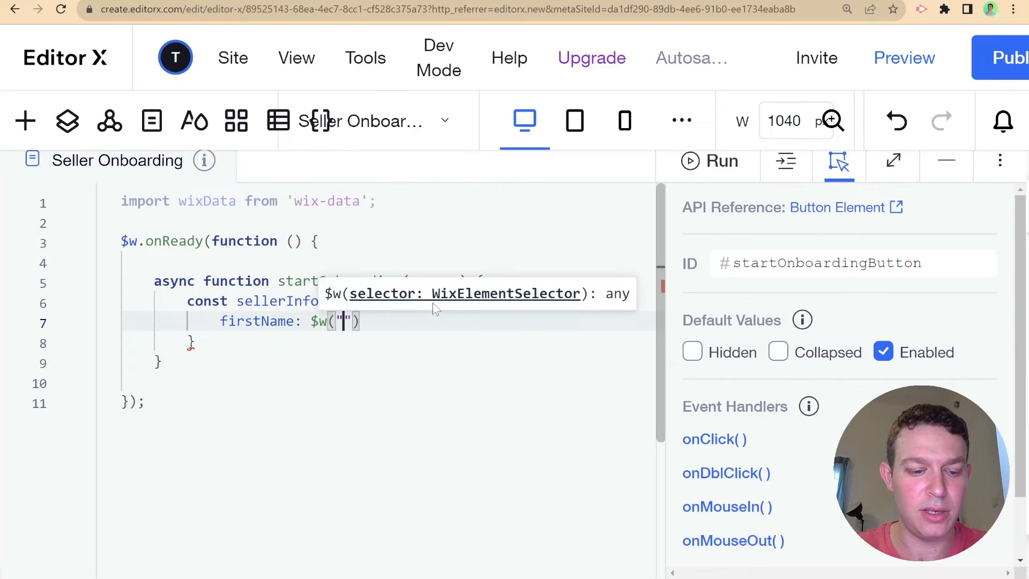
text(#d)
key(BackSpace)
text(firstNameInput)
key(Return)
text("))
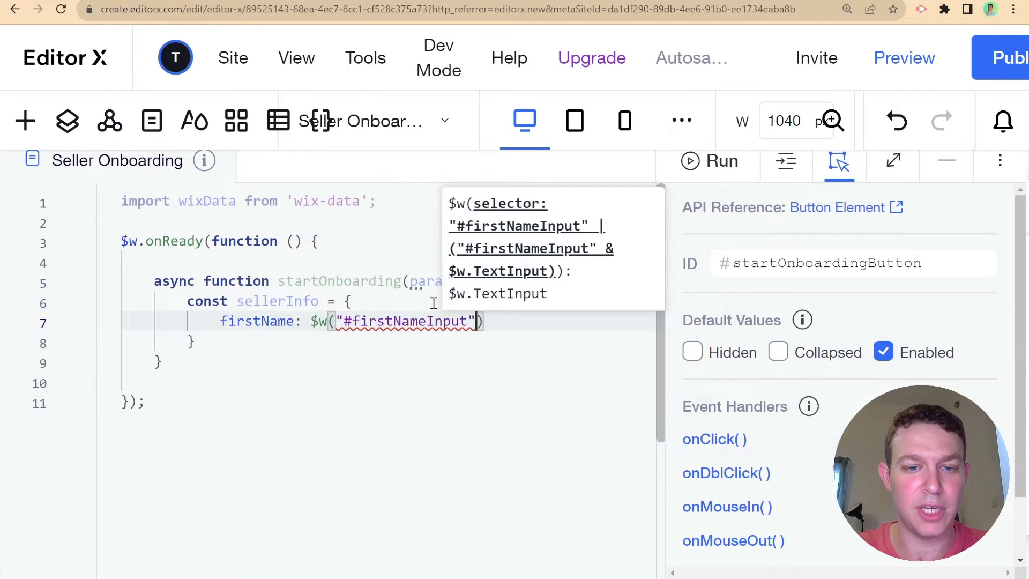
text(.value,)
- Add lastName from #lastNameInput and productType from #productTypeDropdown values to sellerInfo
key(Return)
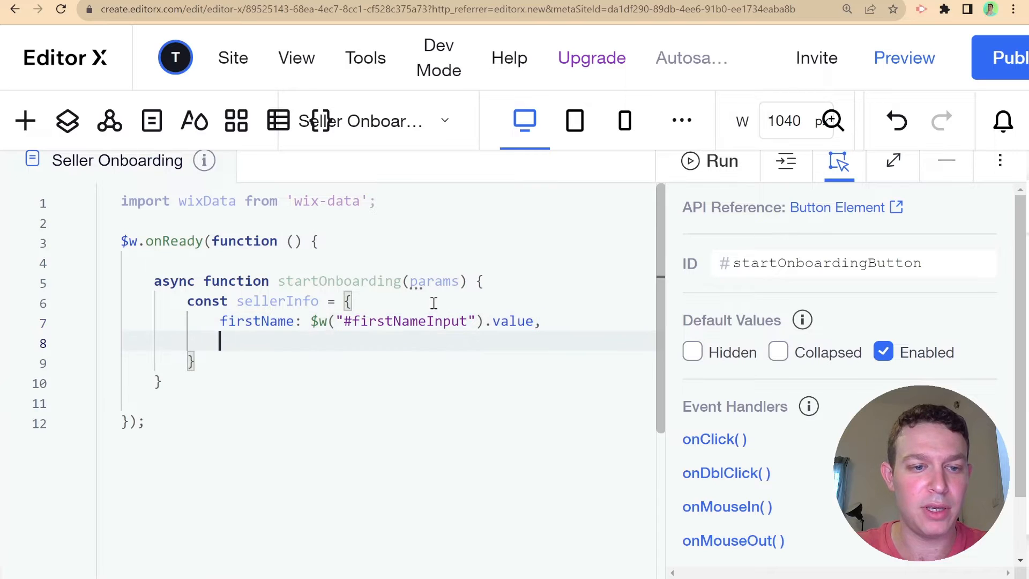
text(lastName)
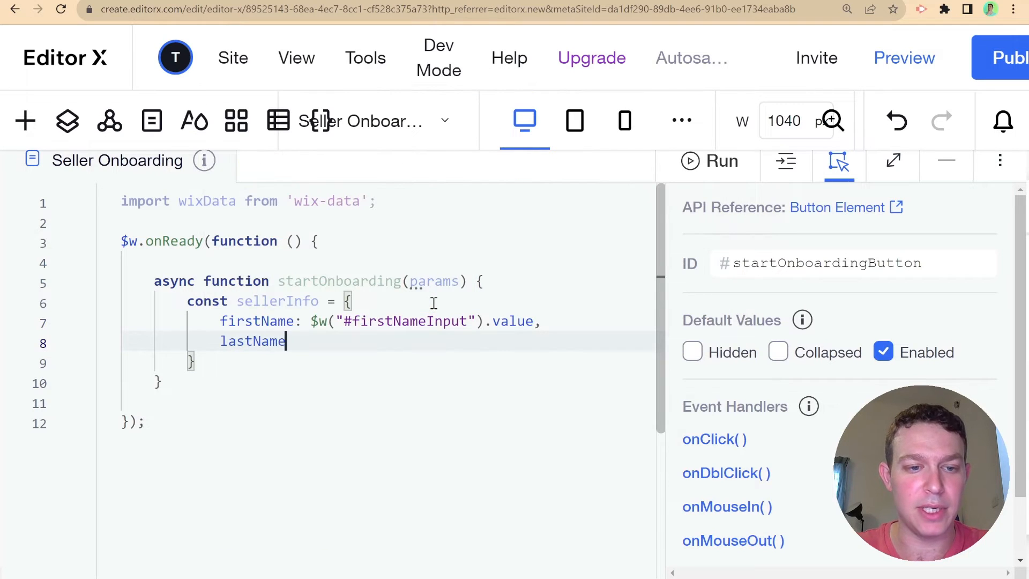
text(: )
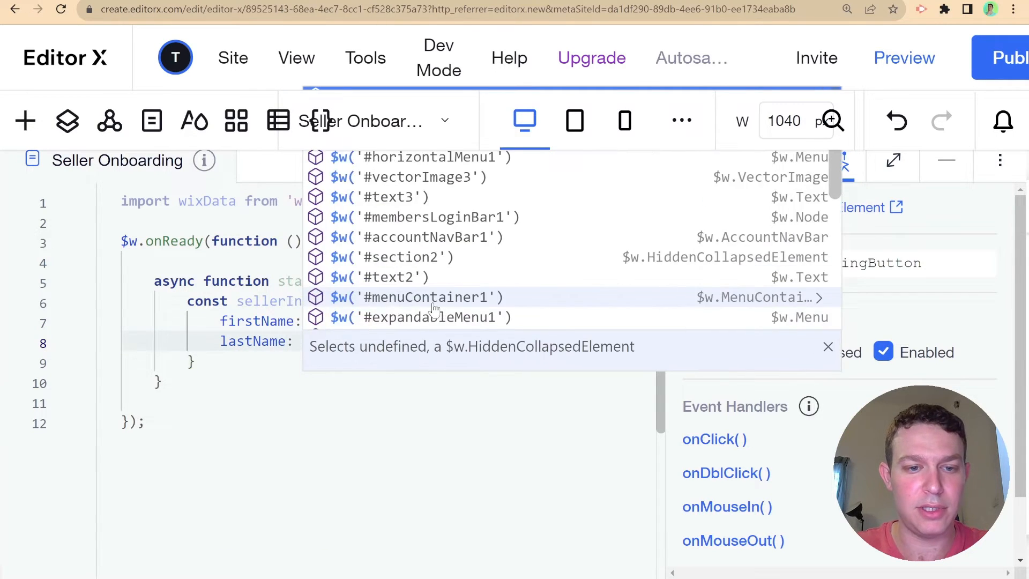
text($w("#las)
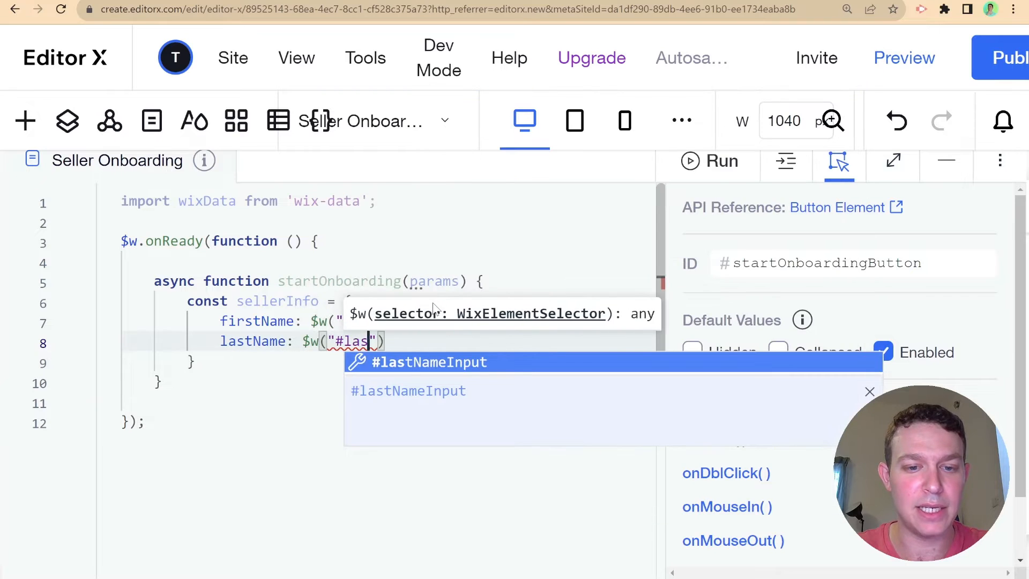
key(Return)
key(Right)
text(.value,)
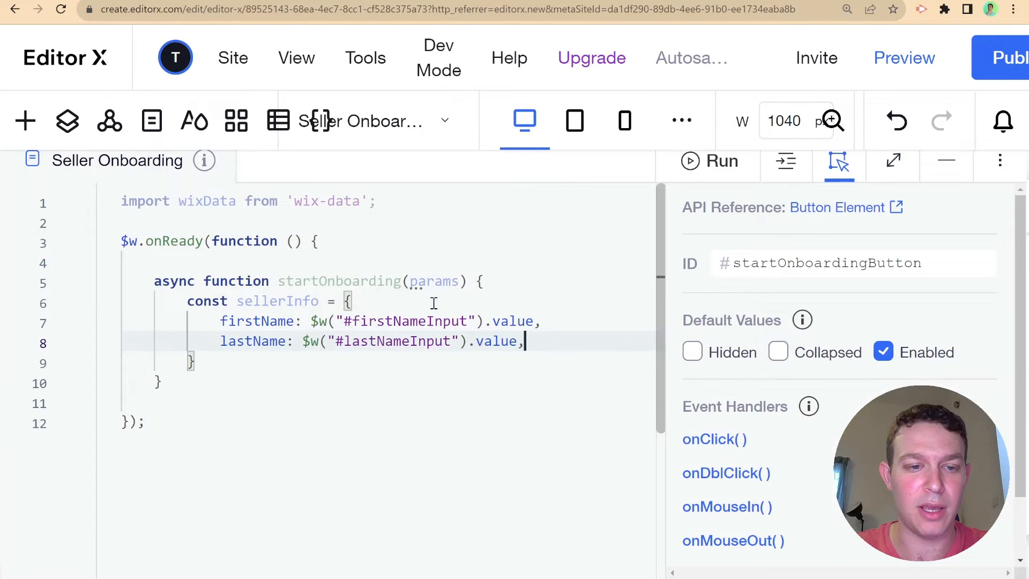
key(Return)
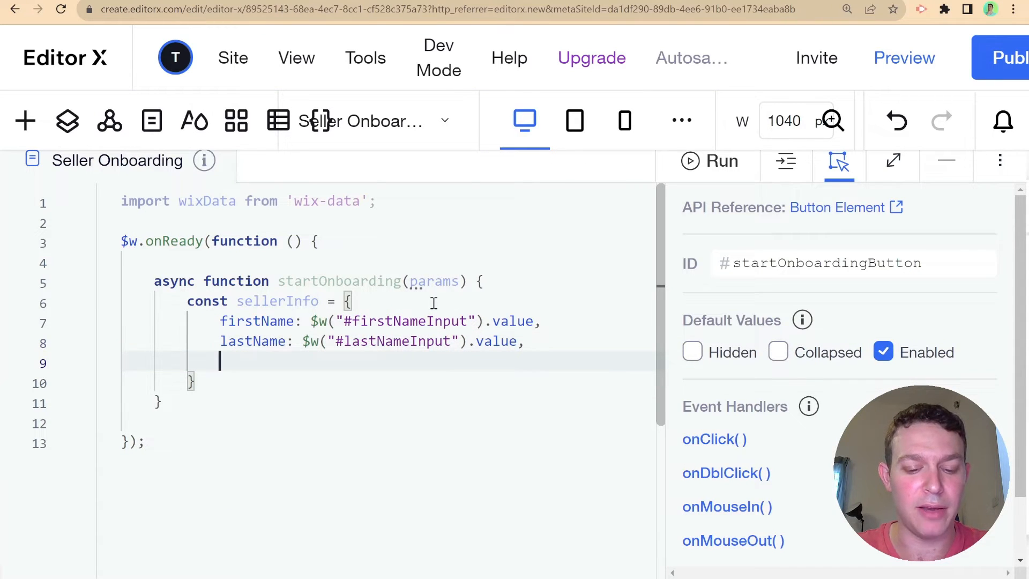
text(pr)
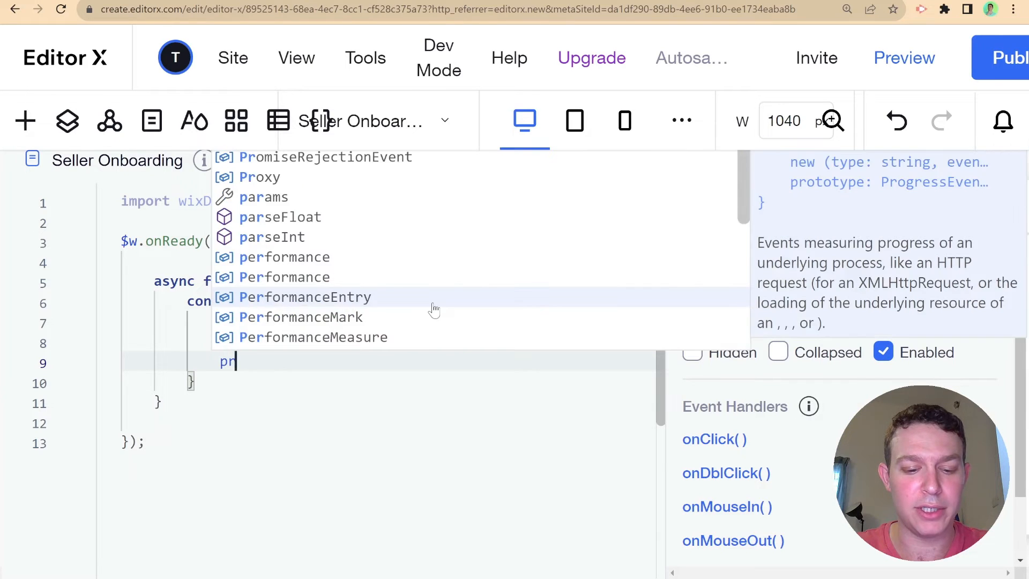
text(oductTyp)
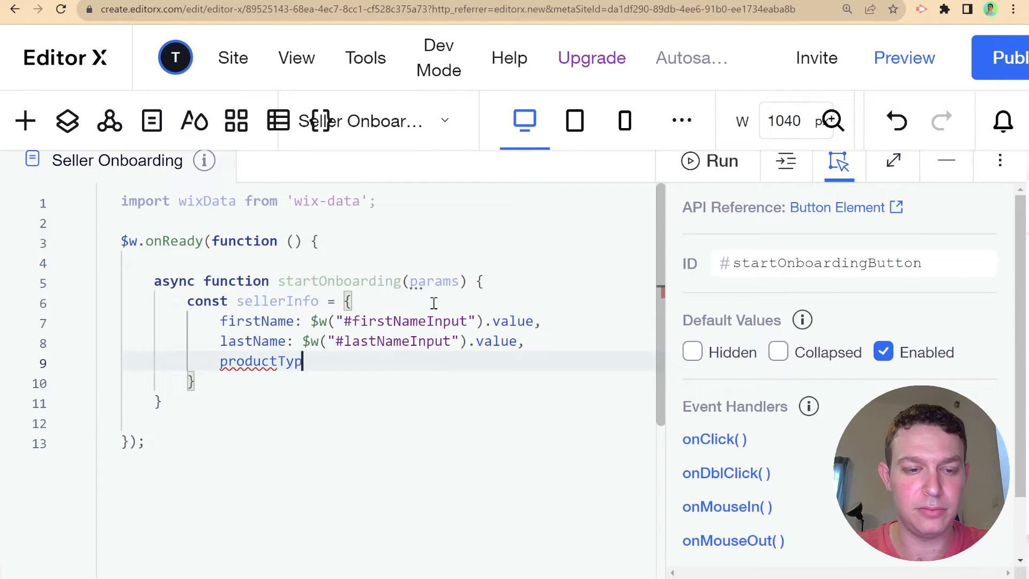
text(e: $w("#prod)
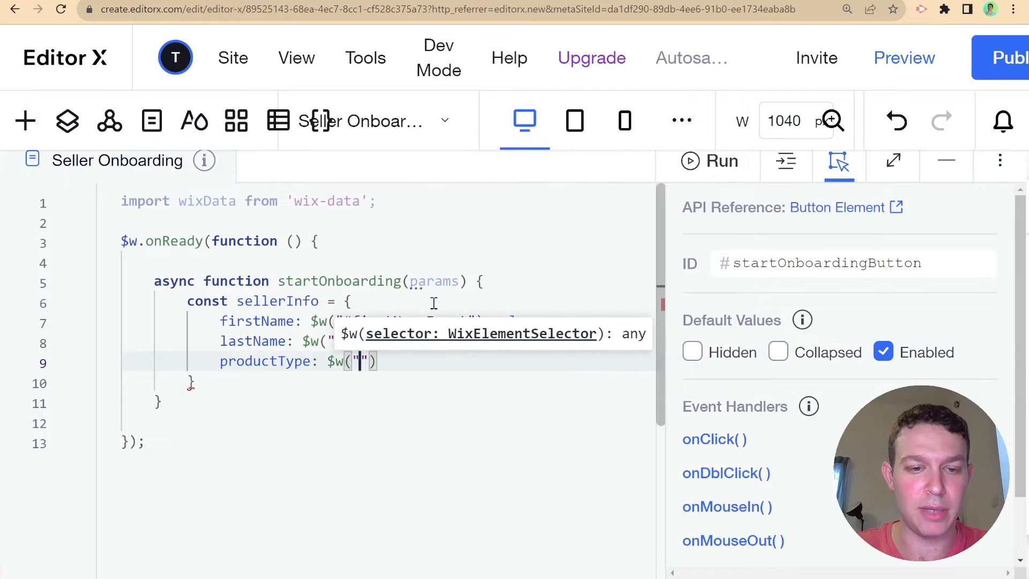
key(Return)
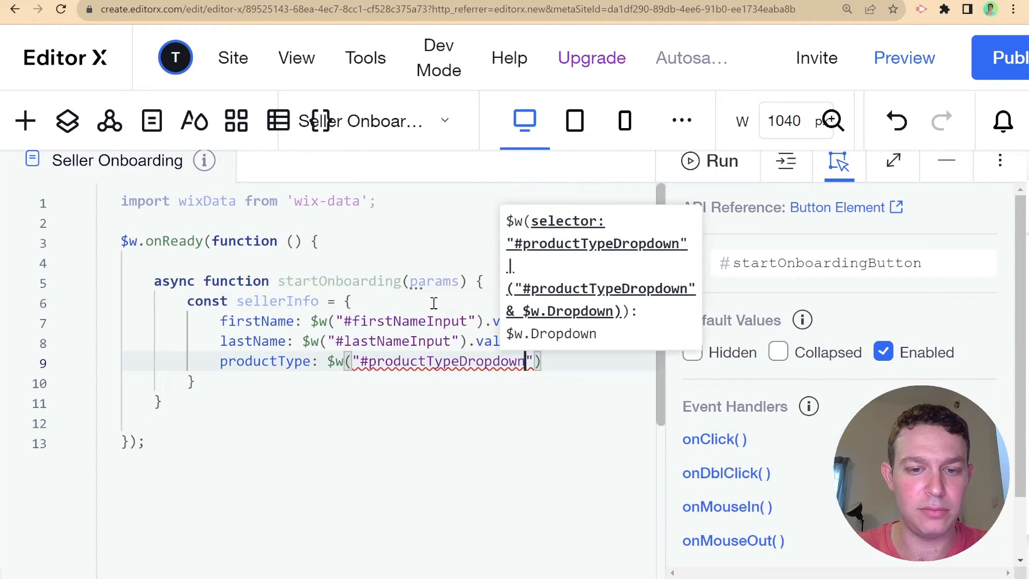
text().value)
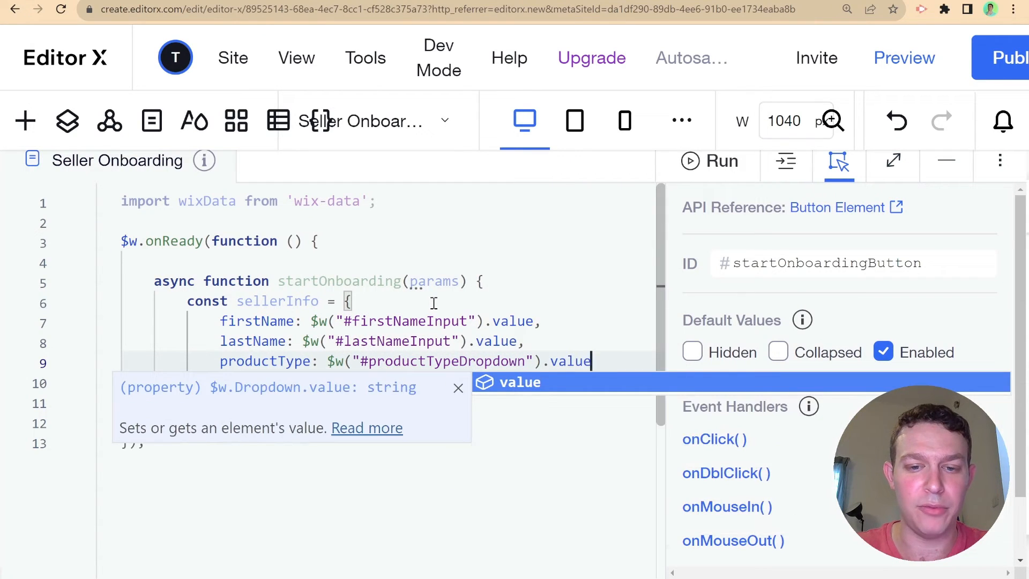
text(,)
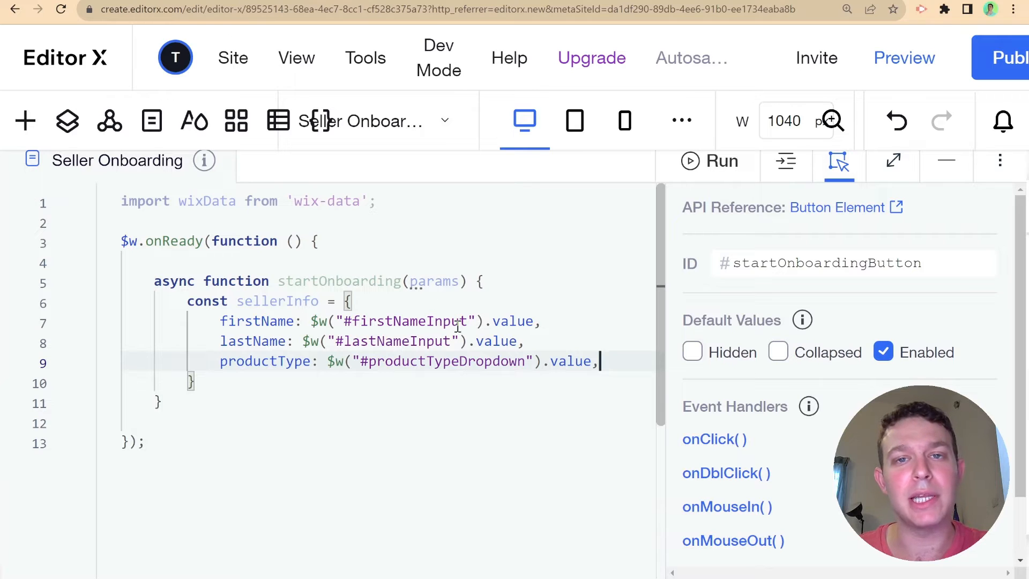
click(428, 203)
- Add line 2: import {currentMember} from 'wix-members-frontend'; fixing the typo in 'from'
key(Return)
text(impo)
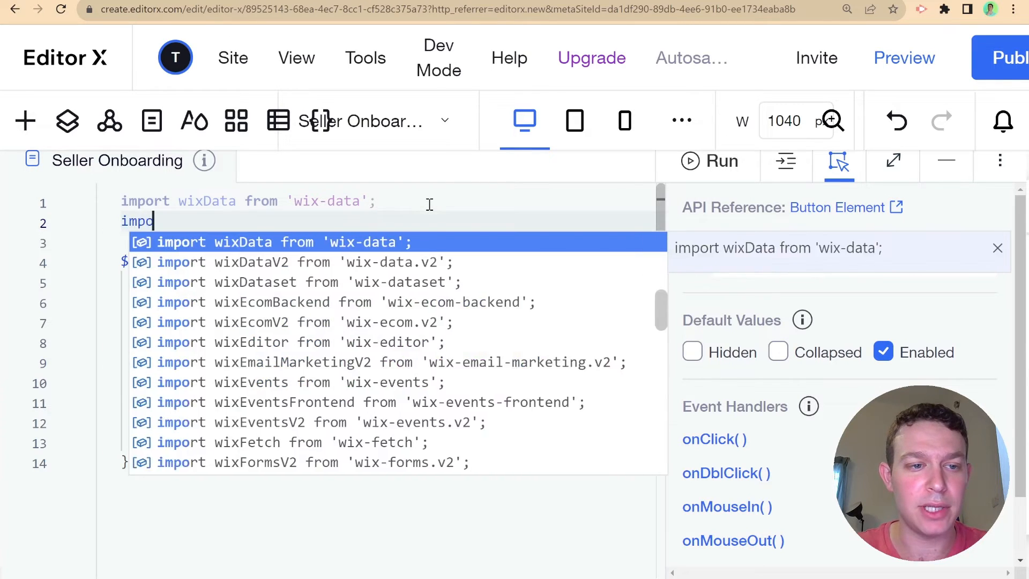
text(rt {currentMember} )
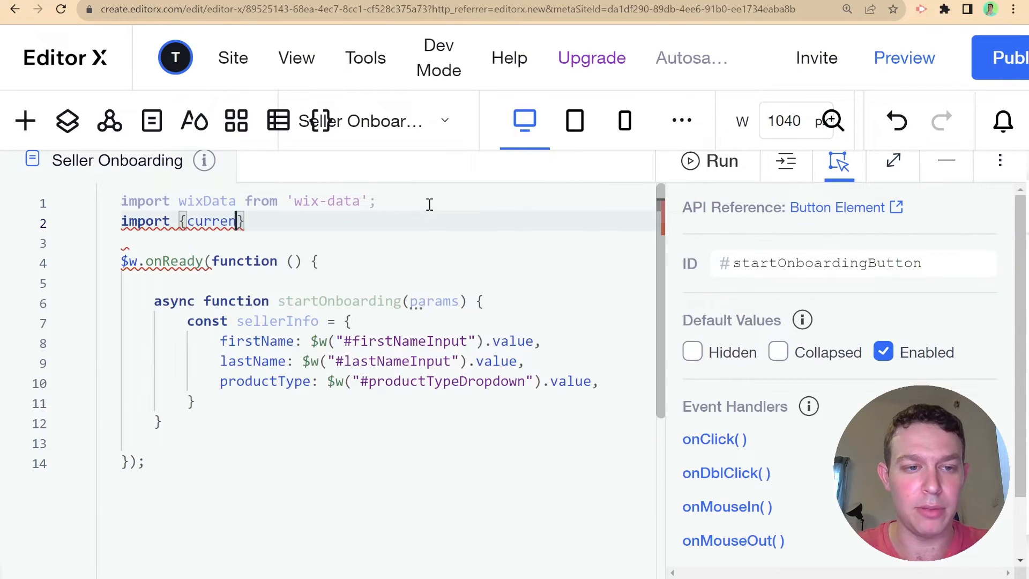
text(fom 'wix)
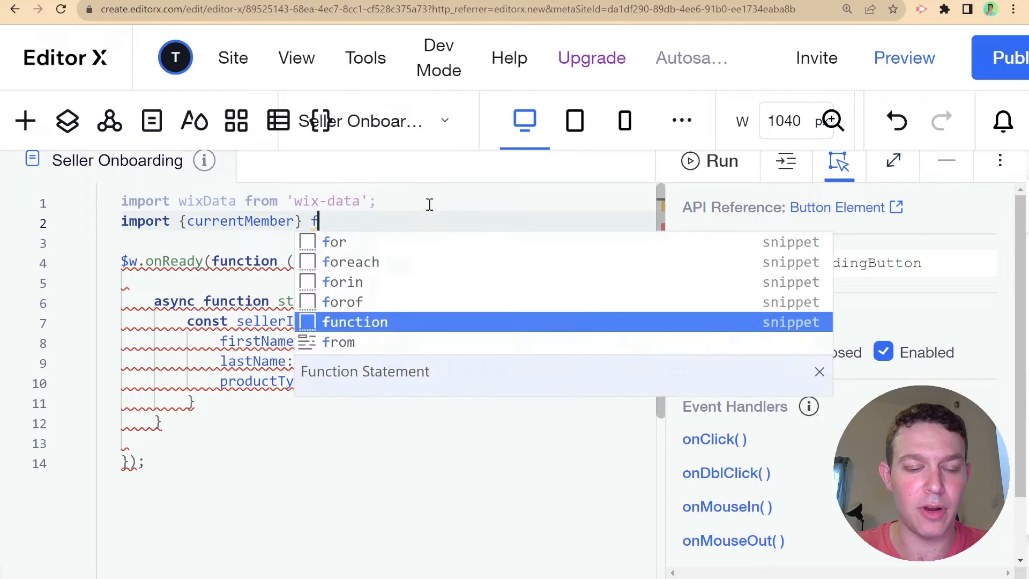
key(BackSpace)
key(BackSpace)
key(BackSpace)
key(BackSpace)
key(BackSpace)
key(BackSpace)
key(BackSpace)
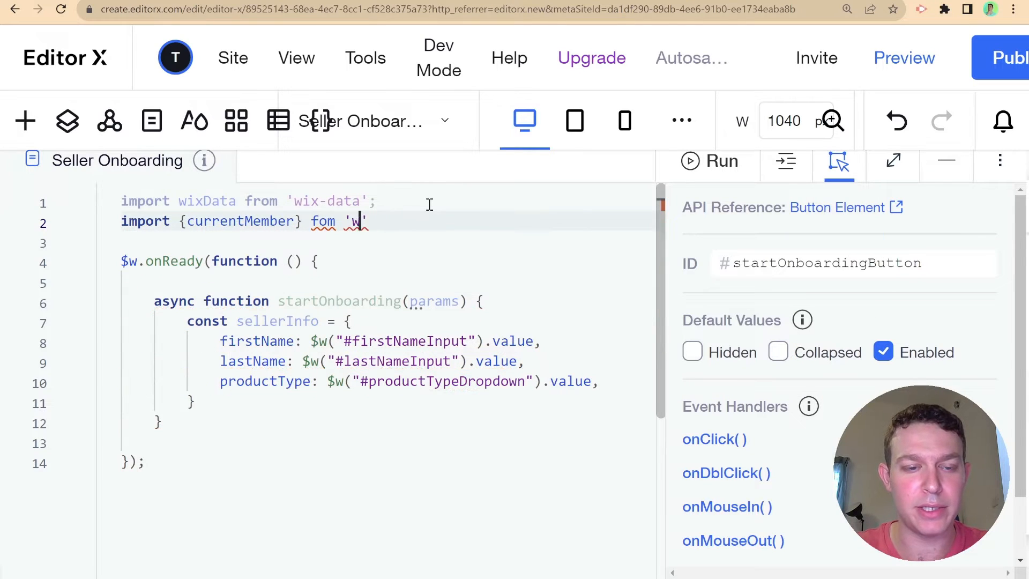
text(rm)
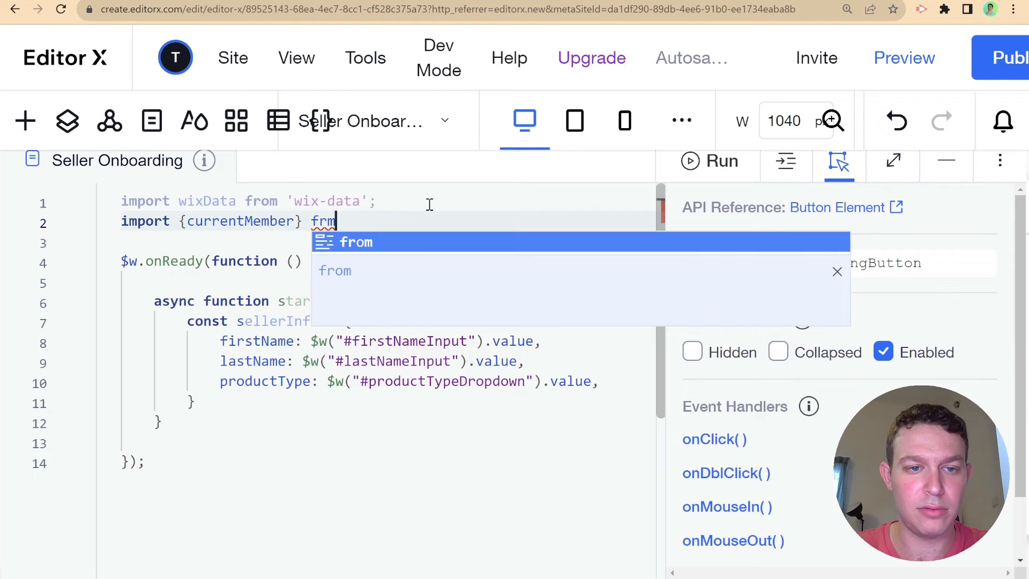
key(BackSpace)
text(om ')
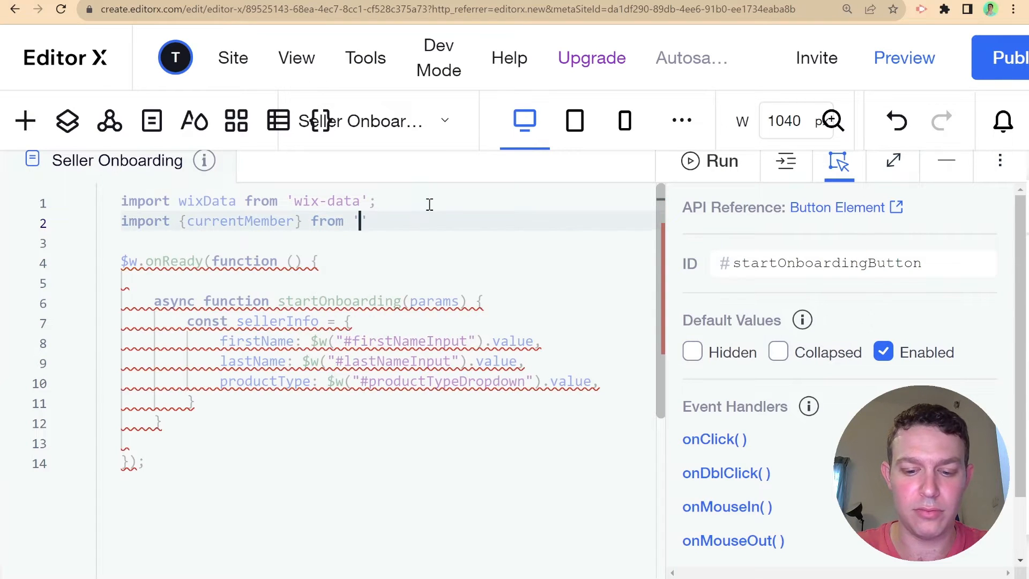
text(wix-me)
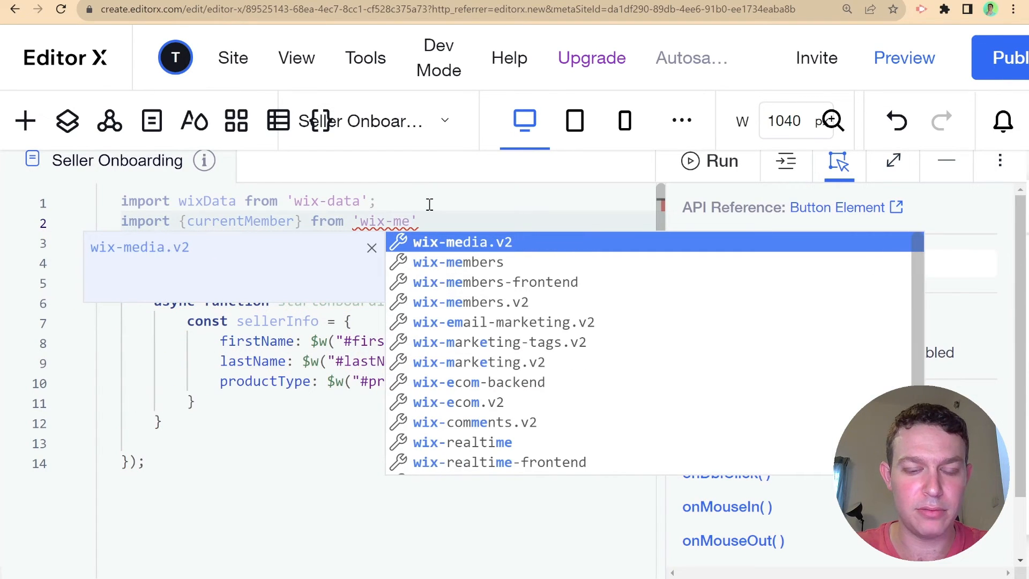
key(Down)
key(Return)
key(Right)
text(;)
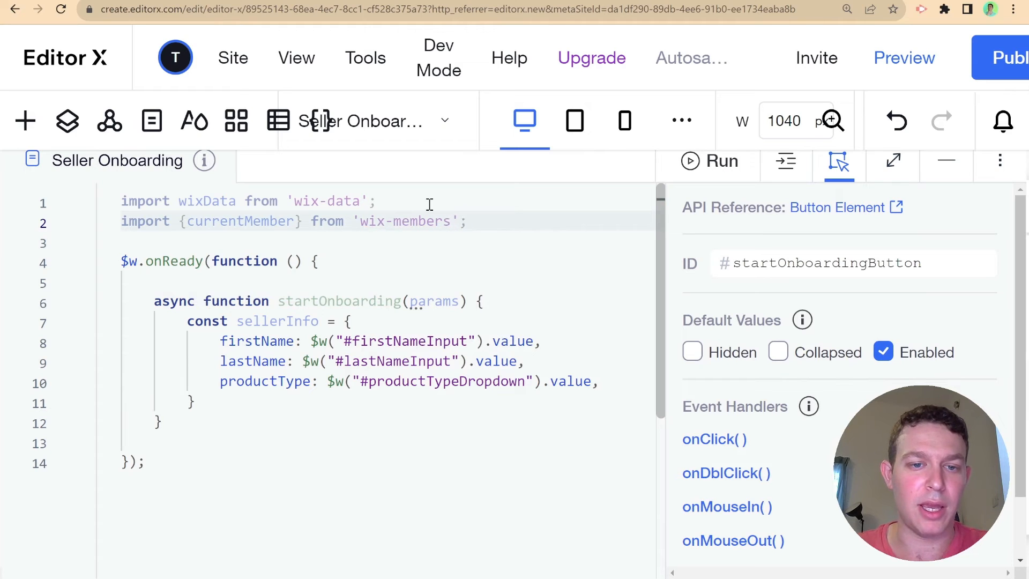
click(453, 220)
text(-f)
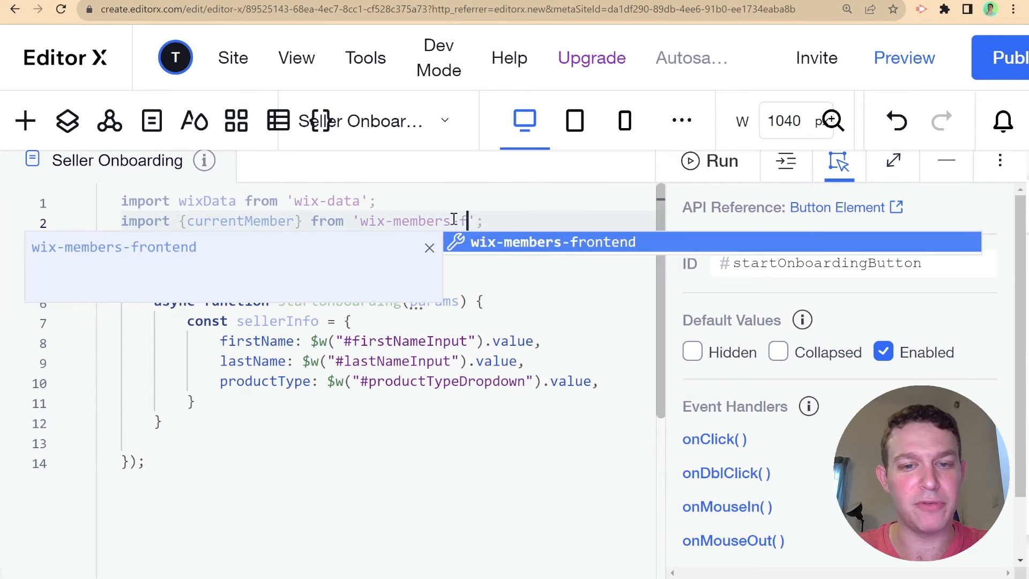
key(Return)
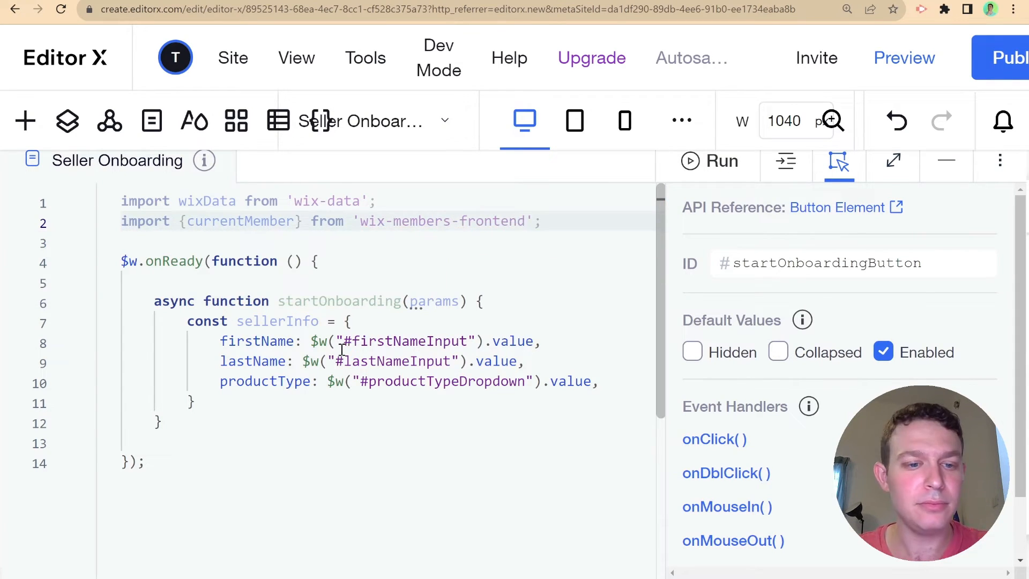
click(627, 382)
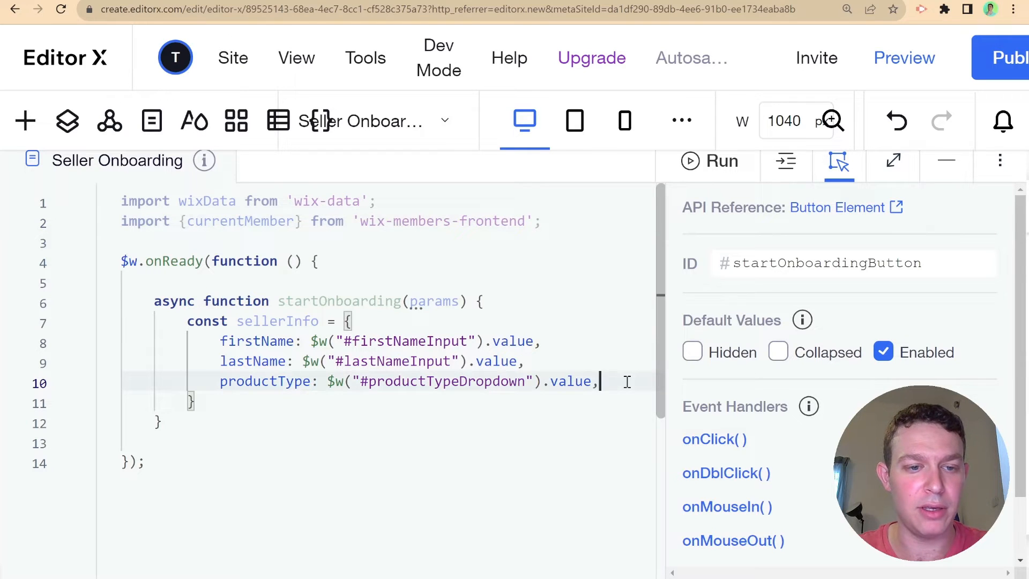
- Add a memberId field set to await currentMember.getMember() in sellerInfo
key(Return)
text(mem)
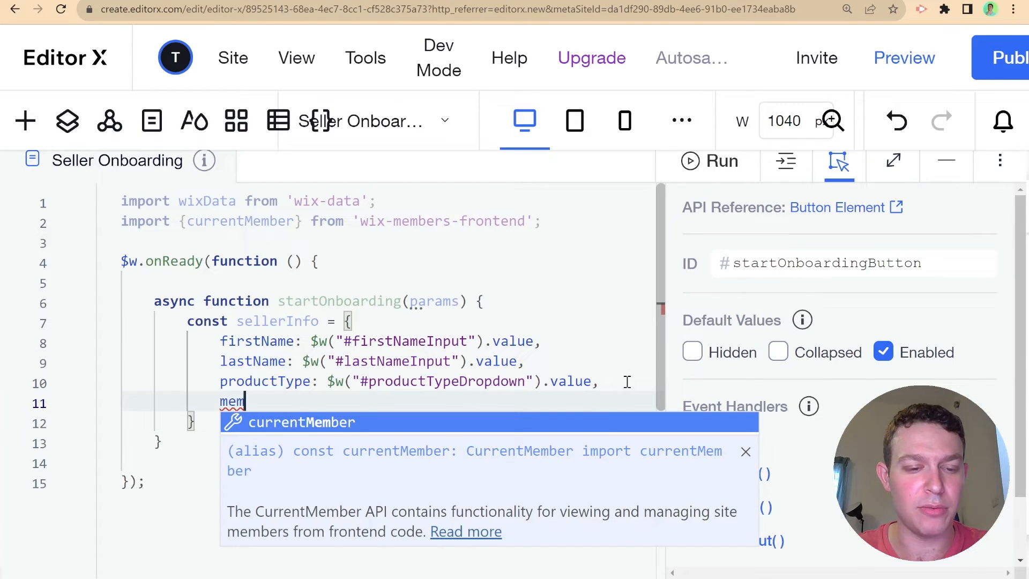
text(berId)
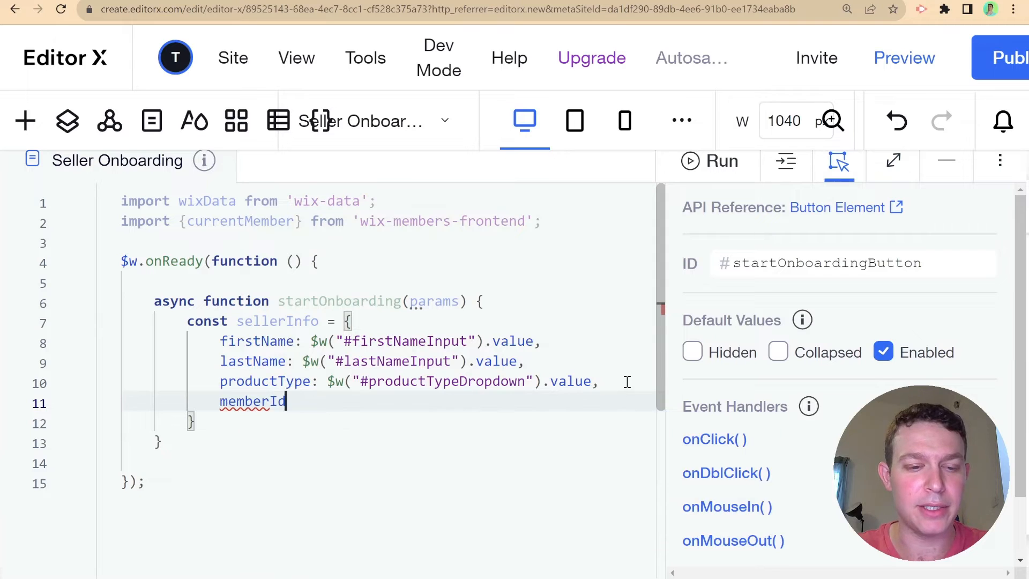
text(: )
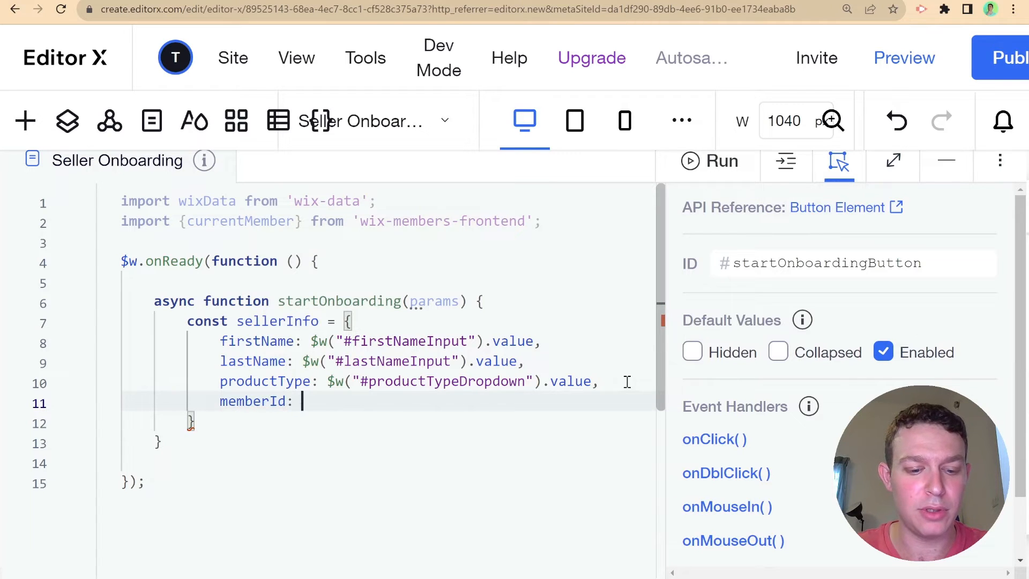
text(await currentMember)
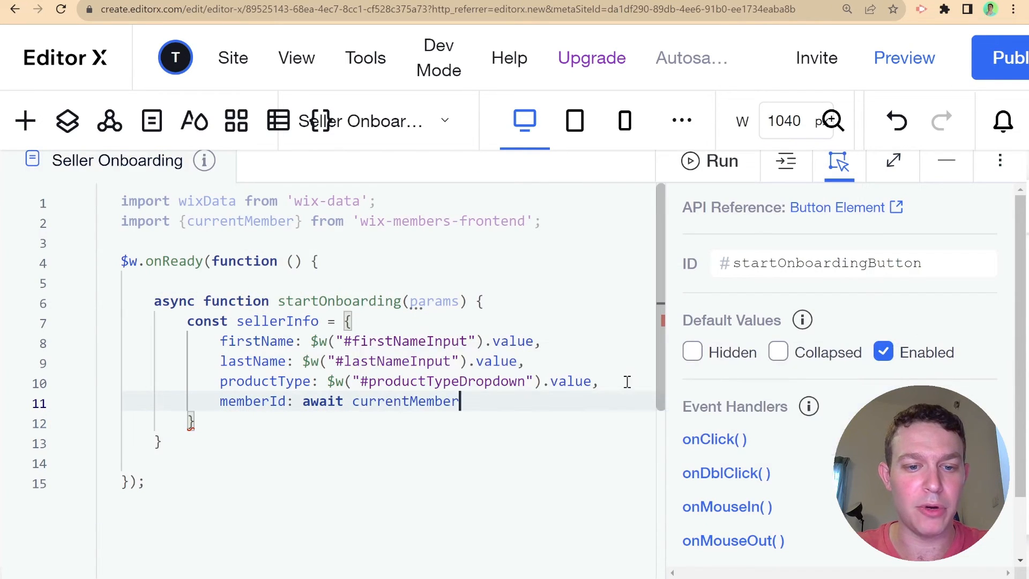
text(.get)
key(Return)
text(())
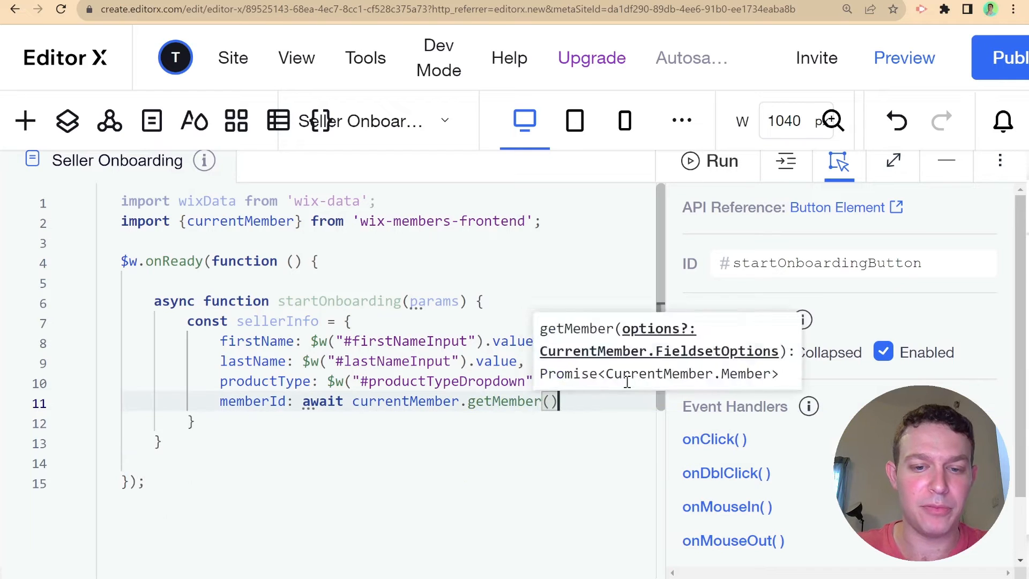
text(;)
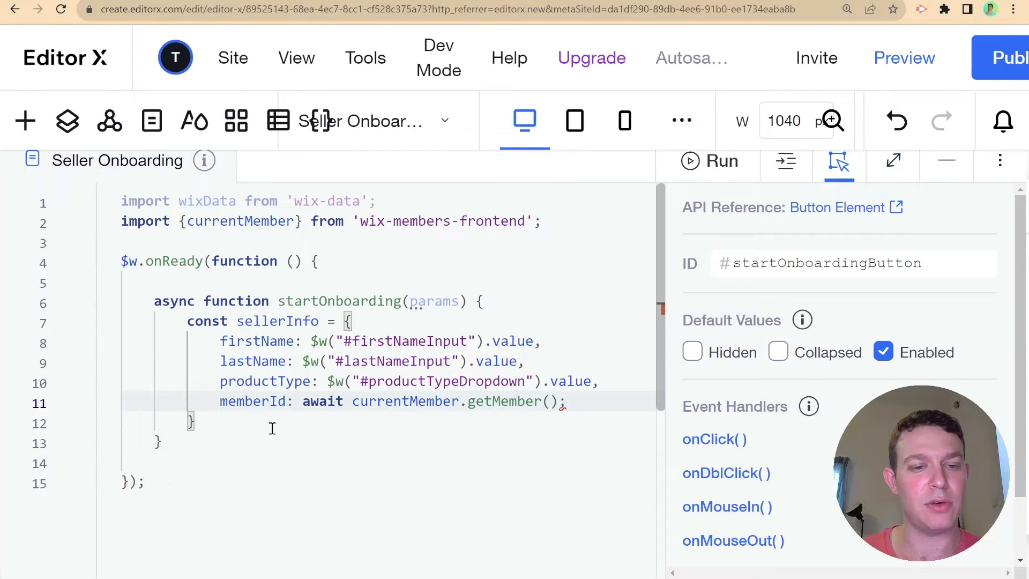
click(272, 428)
key(Return)
key(Return)
- Add const insertedSeller = await wixData.insert("Sellers", sellerInfo); below the object
text(const )
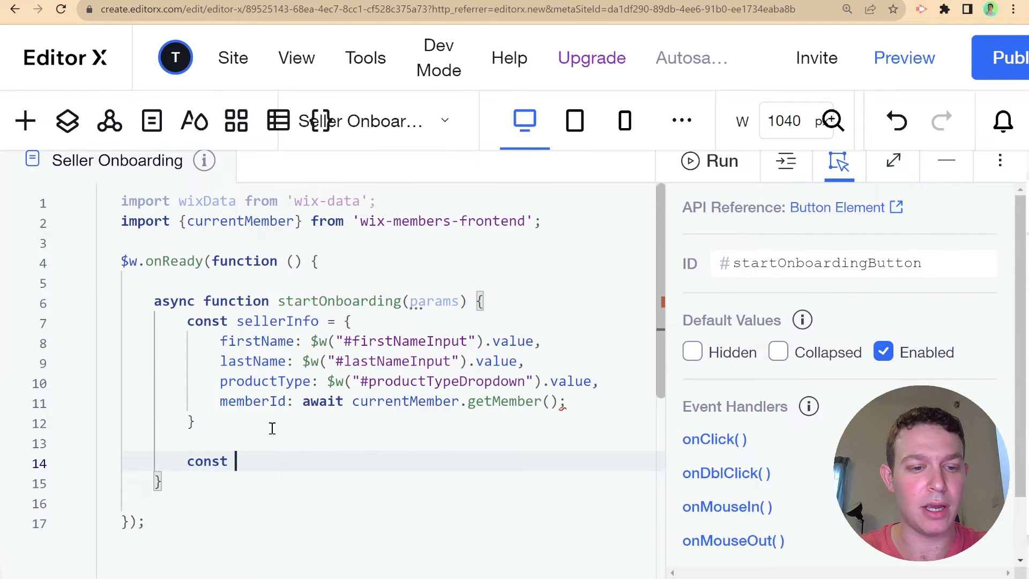
text(i)
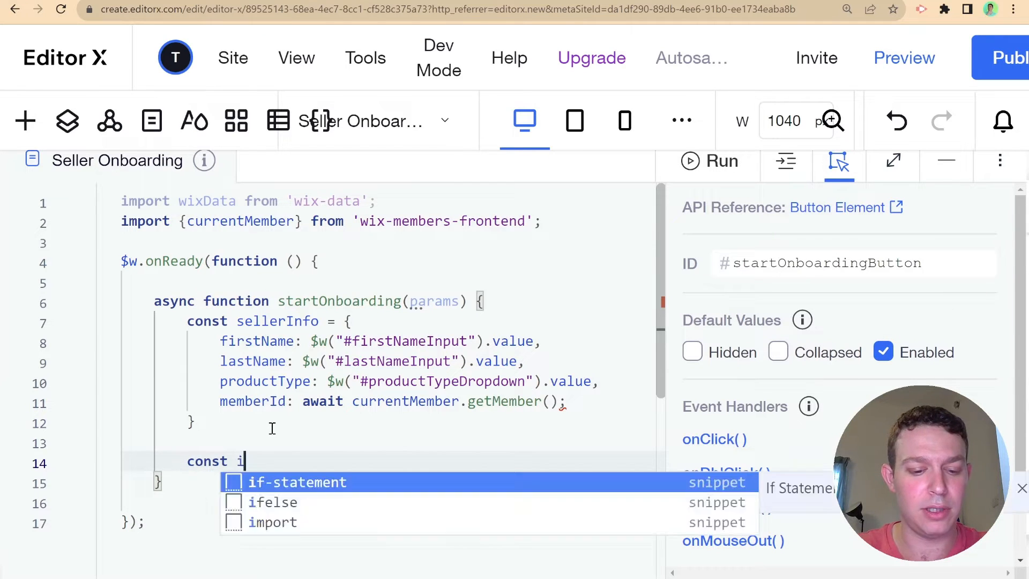
text(nstertedSeel)
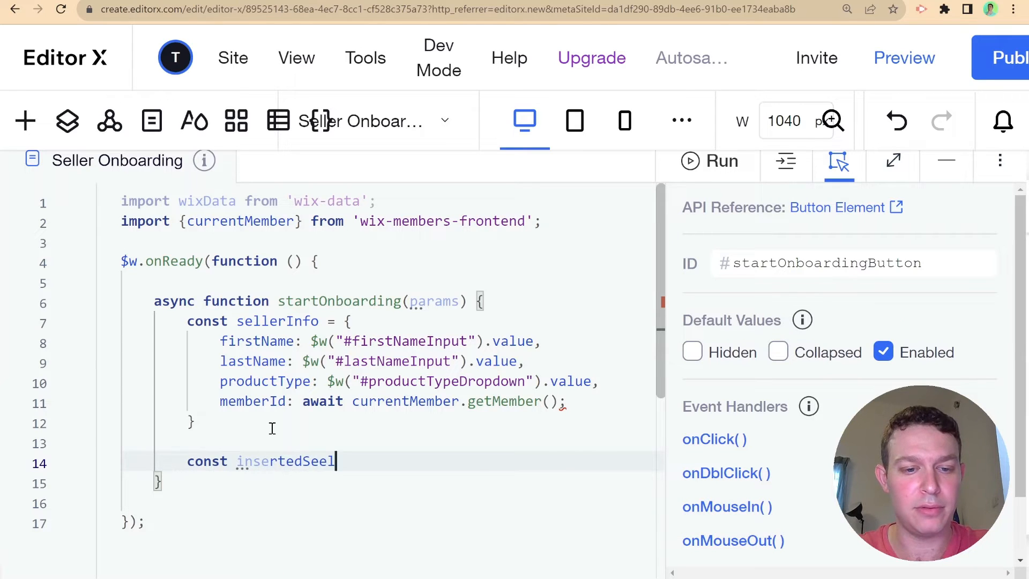
key(BackSpace)
key(BackSpace)
text(ller = a)
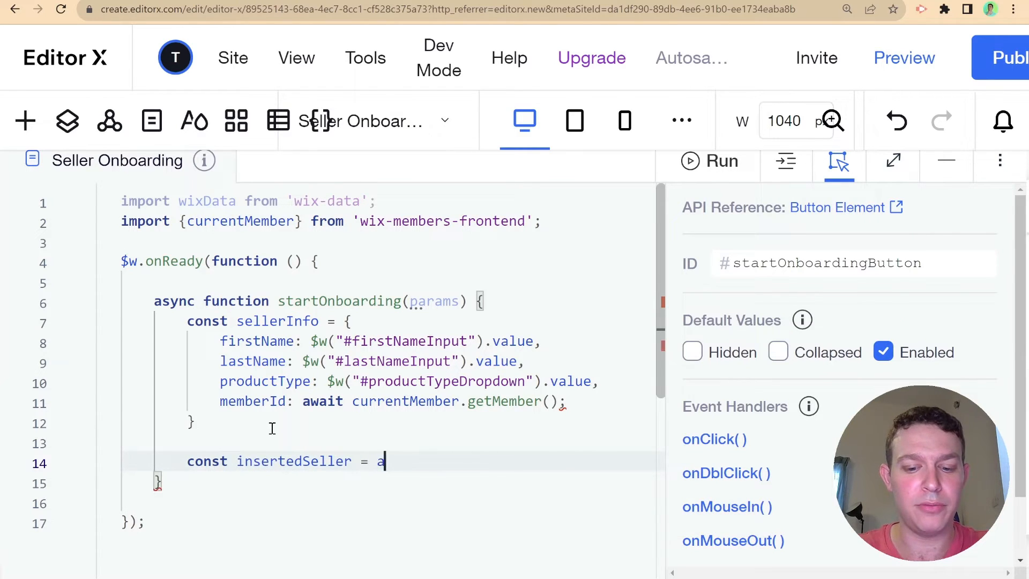
text(wait wixData.insert(")
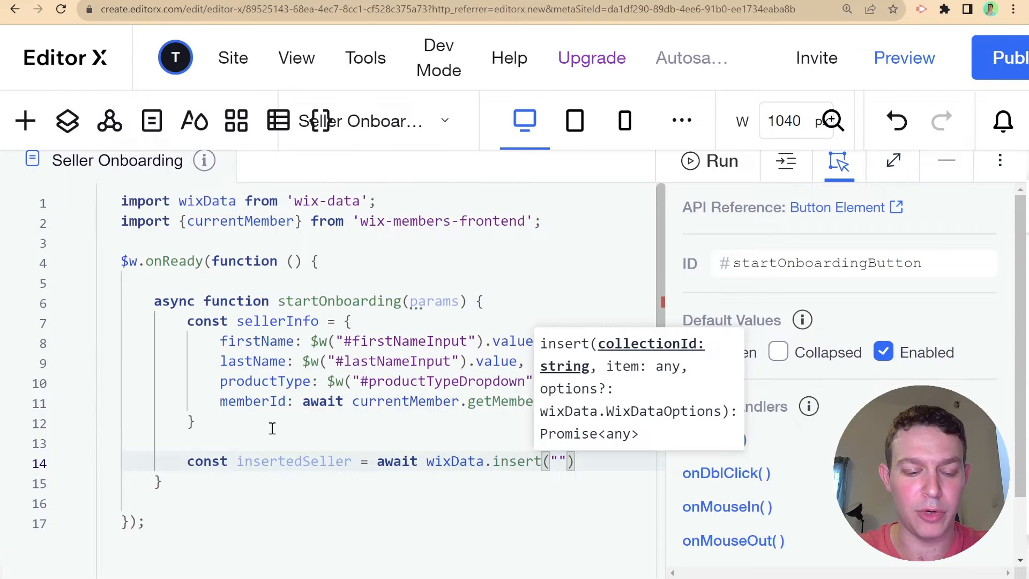
text(Sellers)
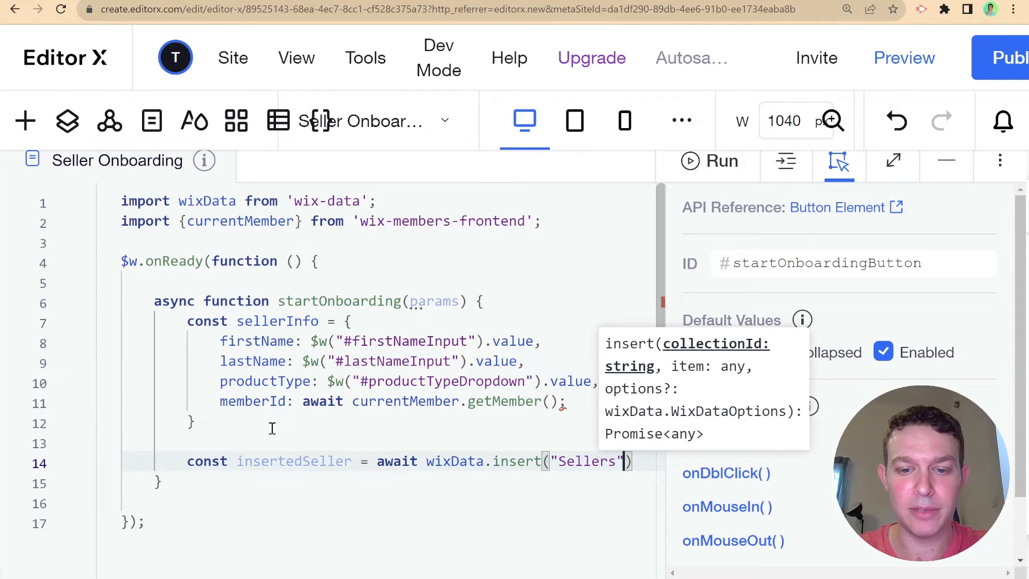
text(", sellerInfo);)
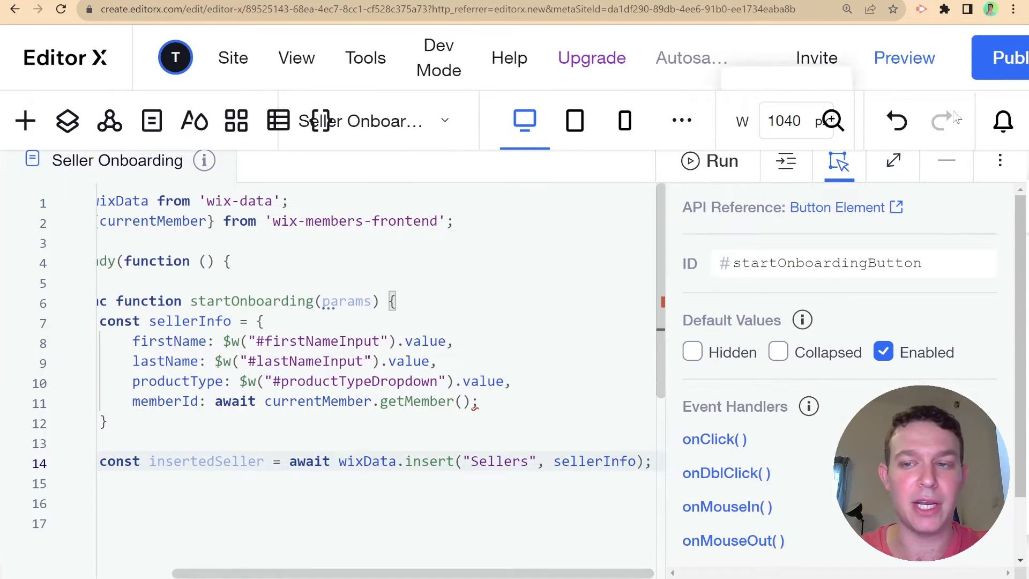
- Close the Properties panel and delete the stray semicolon after getMember()
click(839, 161)
scroll(555, 413, down, 1)
click(556, 414)
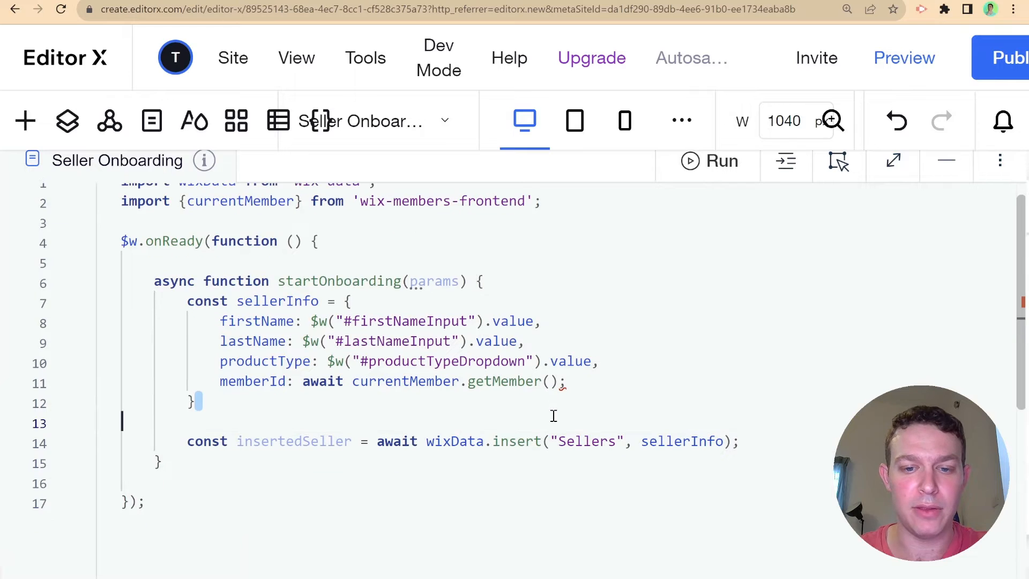
click(578, 389)
key(BackSpace)
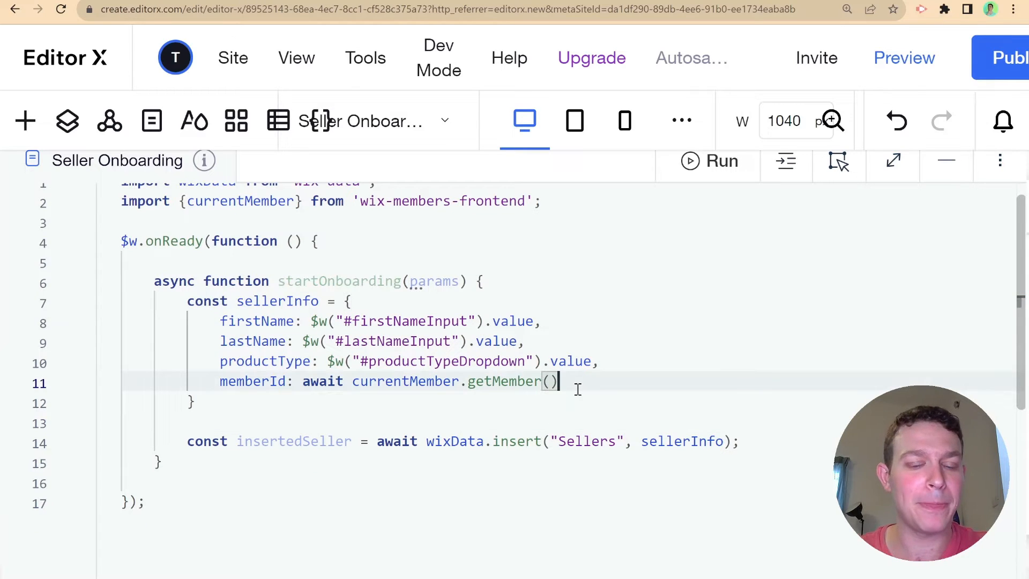
scroll(572, 392, down, 3)
click(770, 385)
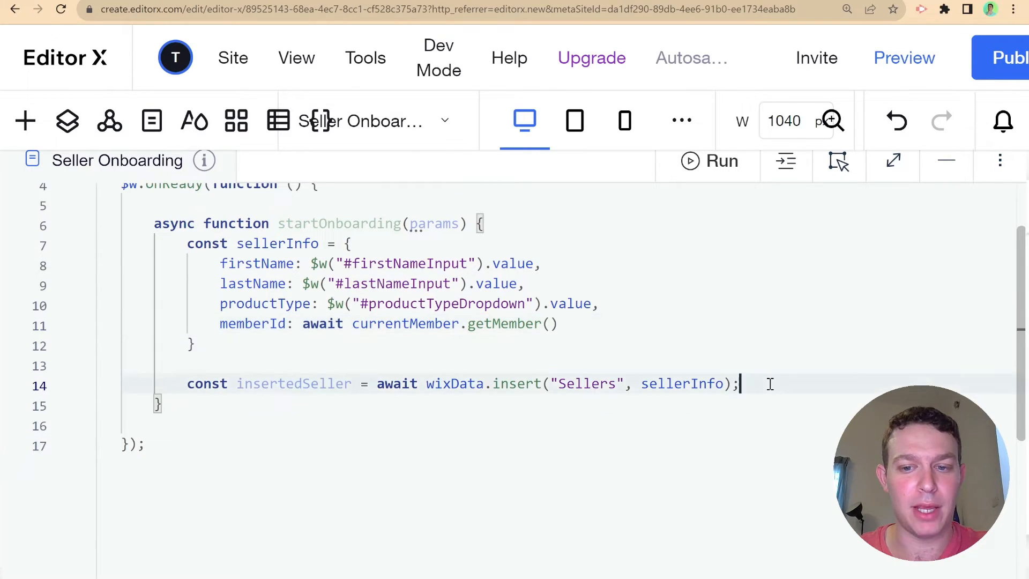
- Add console.log(insertedSeller); after the insert and start a new line below the function
key(Return)
text(console.)
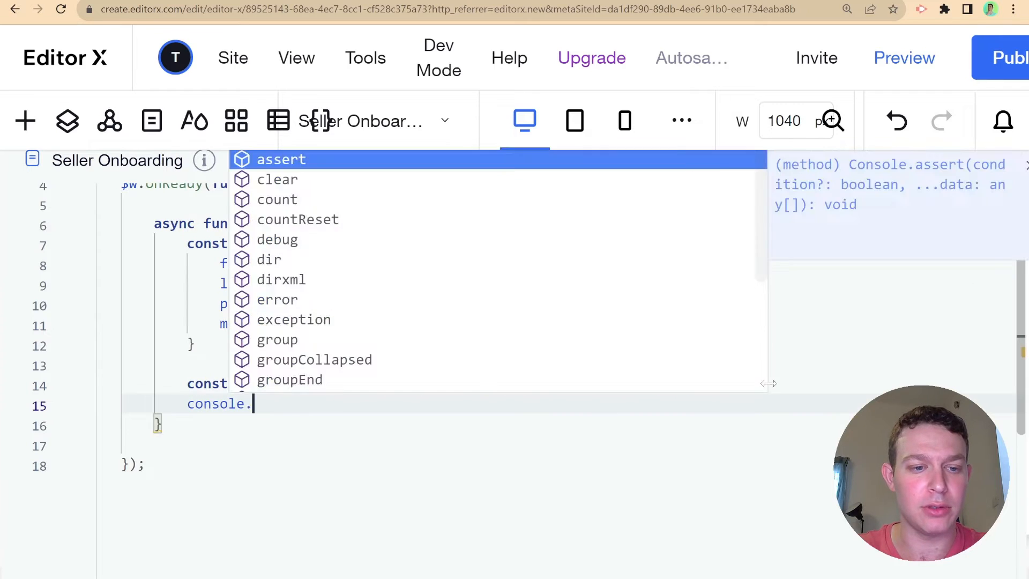
text(log(insertedSeller);)
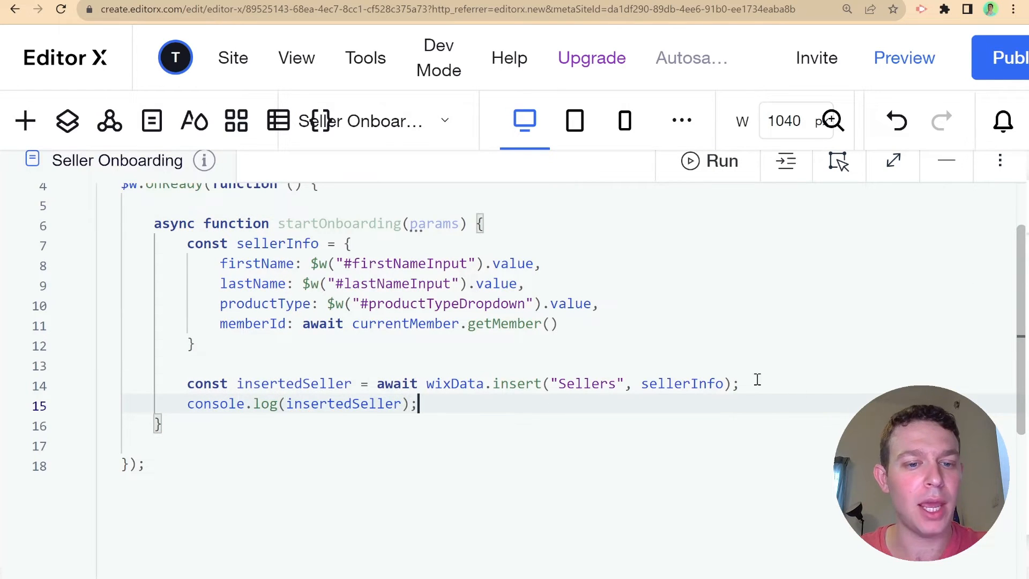
double_click(374, 224)
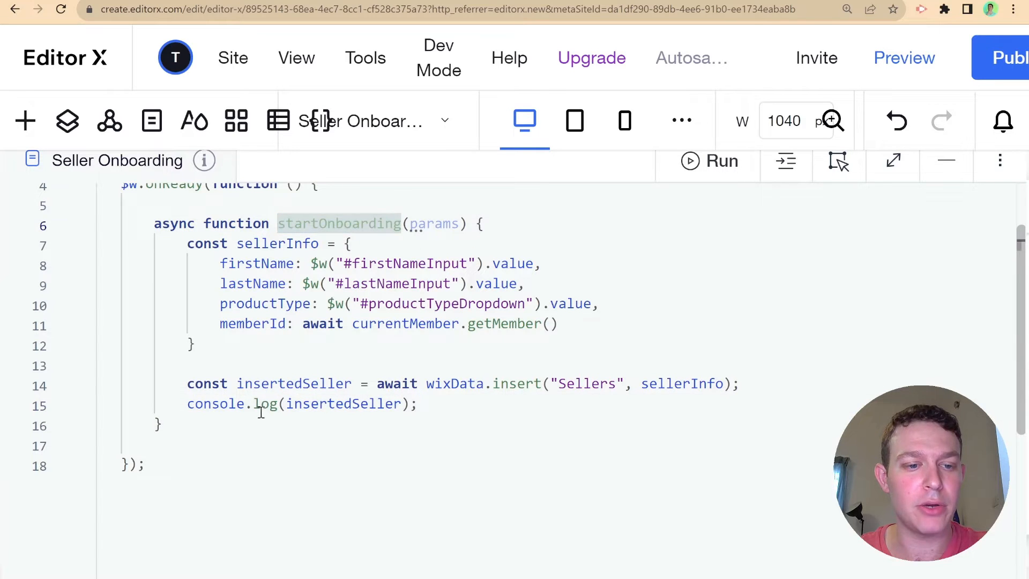
scroll(268, 423, up, 1)
click(272, 492)
key(Return)
key(Return)
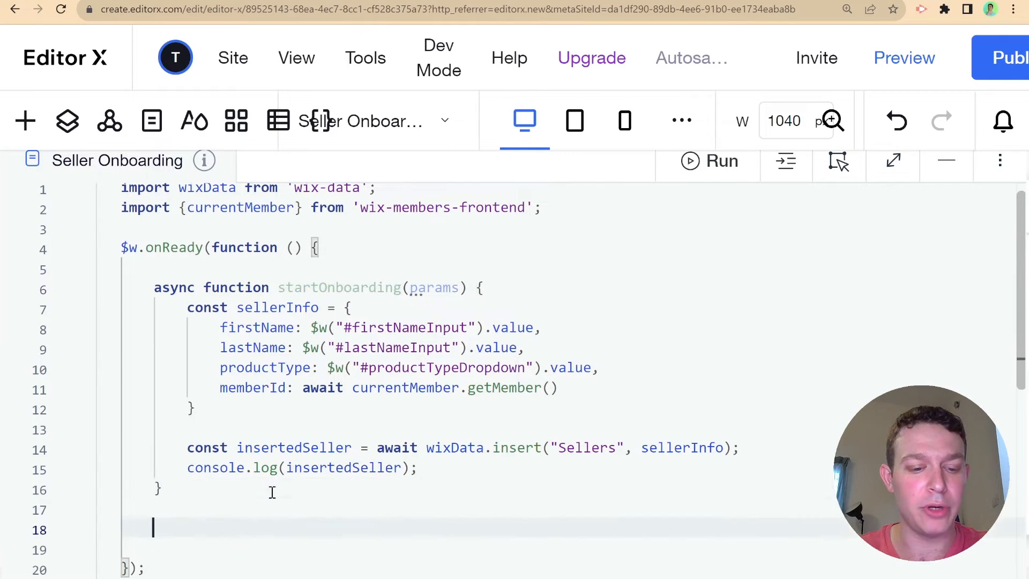
text($w("#sta)
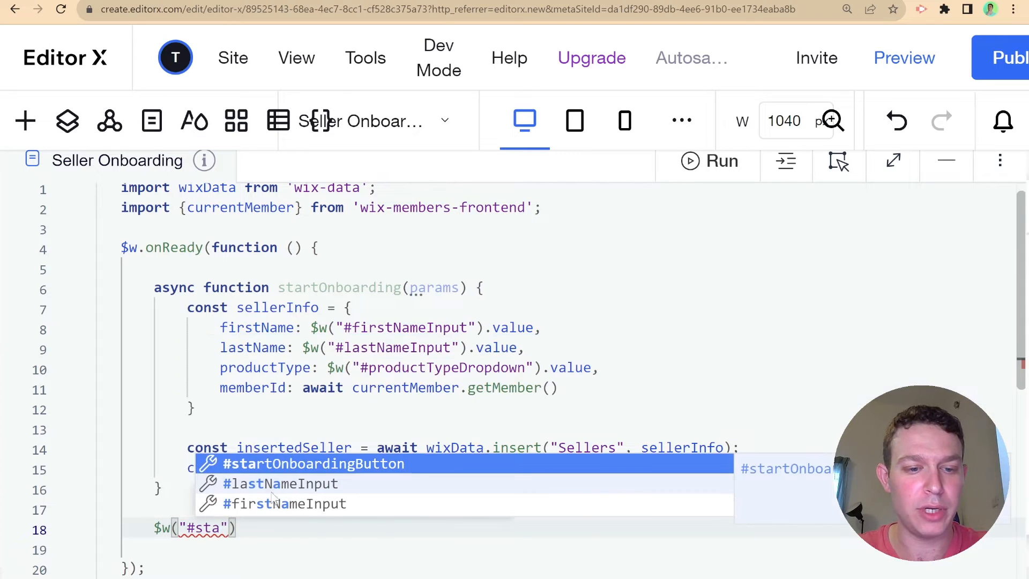
- Complete $w("#startOnboardingButton").onClick(startOnboarding); below the function
key(Return)
key(End)
text(.o)
key(Return)
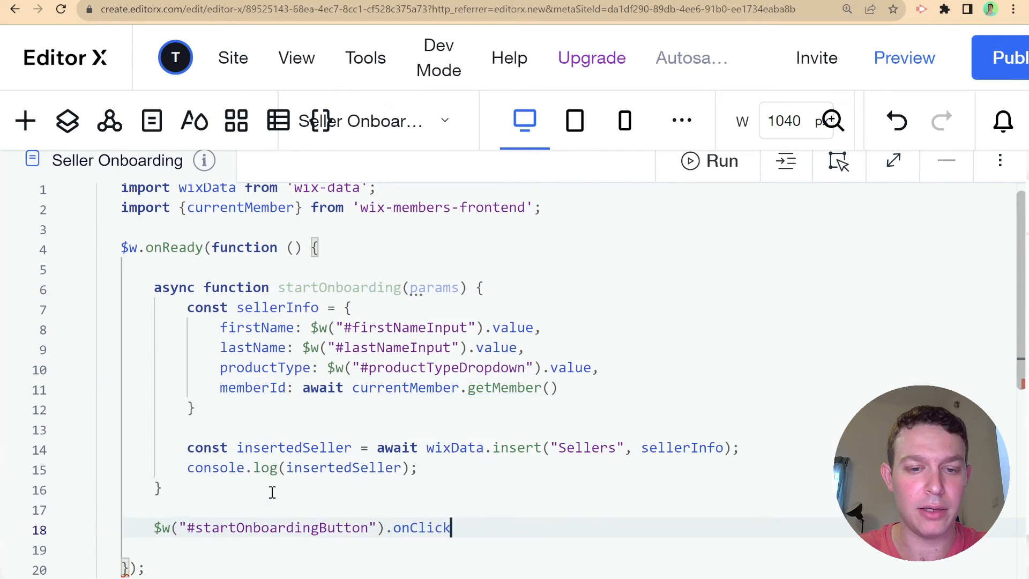
text((st)
key(Return)
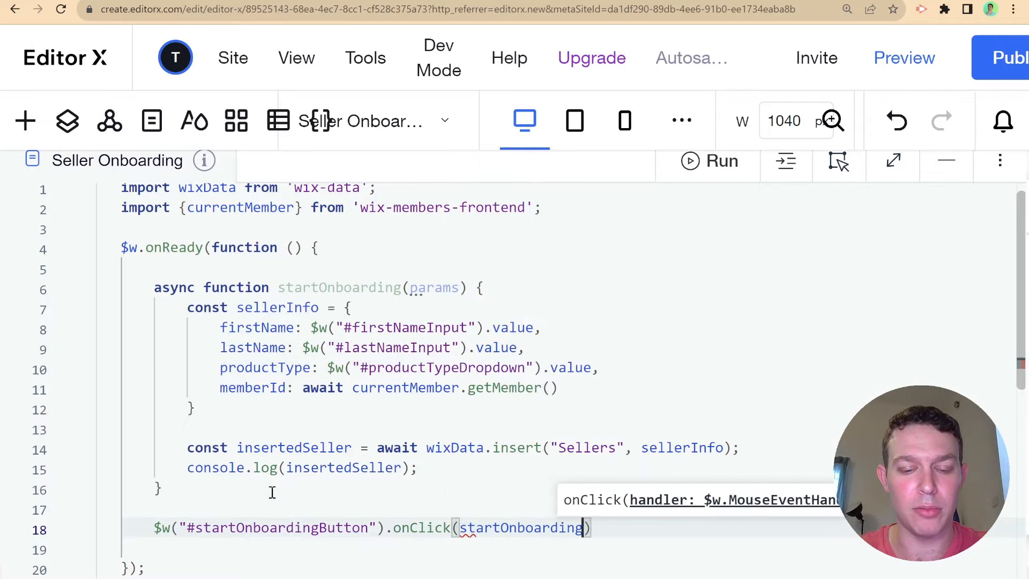
key(End)
text(;)
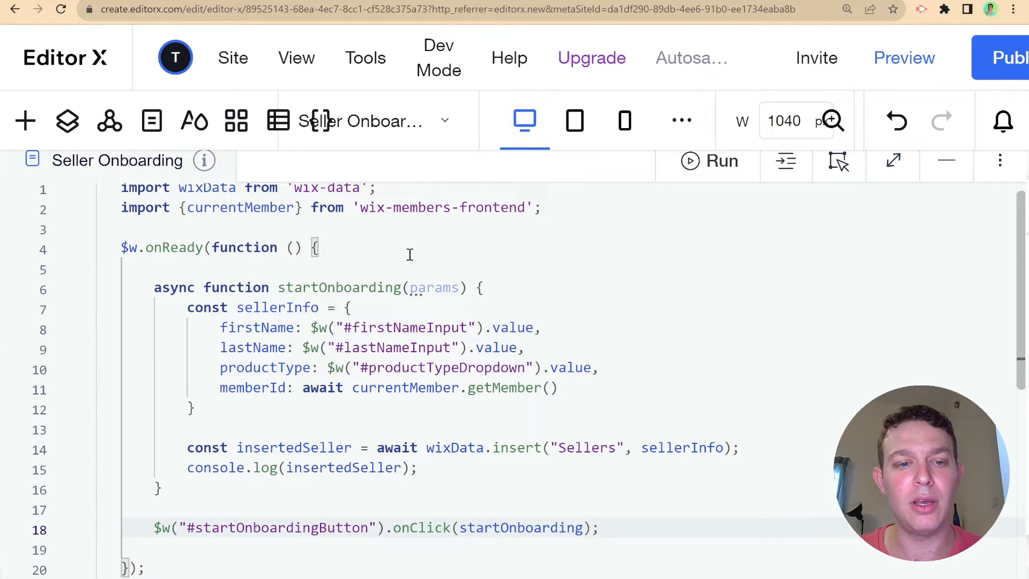
- Remove the params argument from the startOnboarding function signature
scroll(469, 303, down, 3)
scroll(470, 300, up, 1)
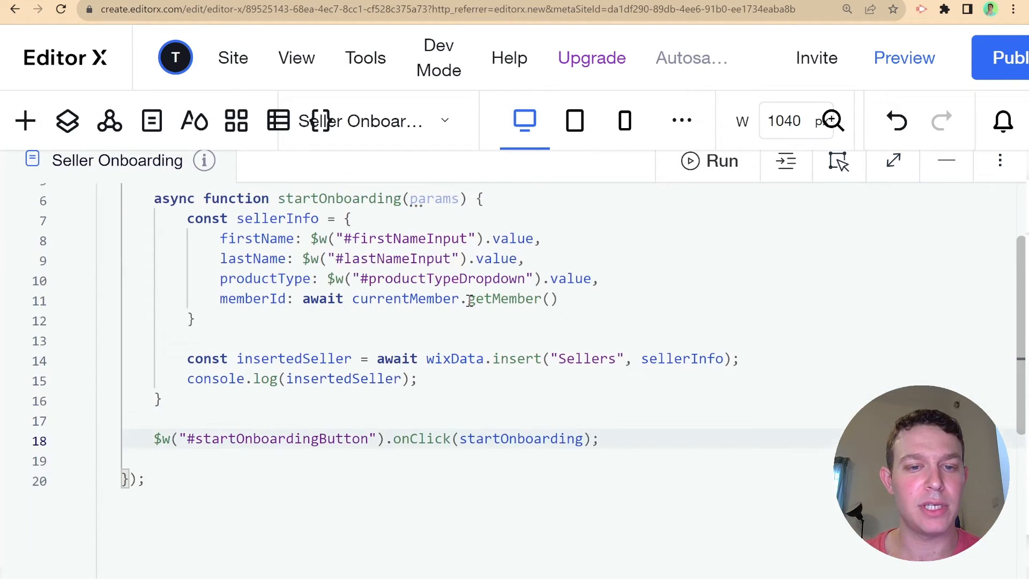
double_click(446, 206)
key(BackSpace)
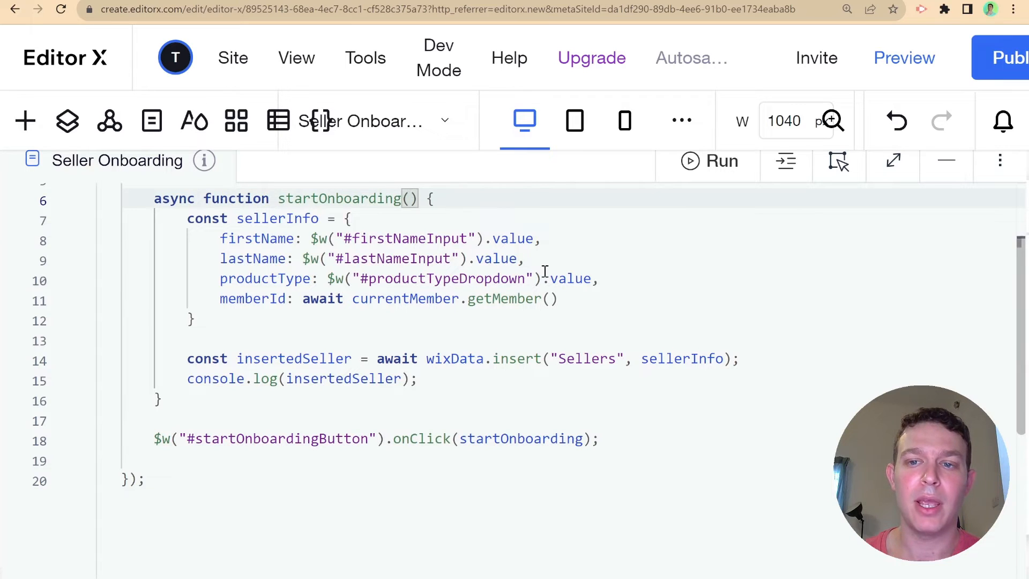
- Minimize the code panel, briefly reopen it to review the code, then minimize it again
click(947, 162)
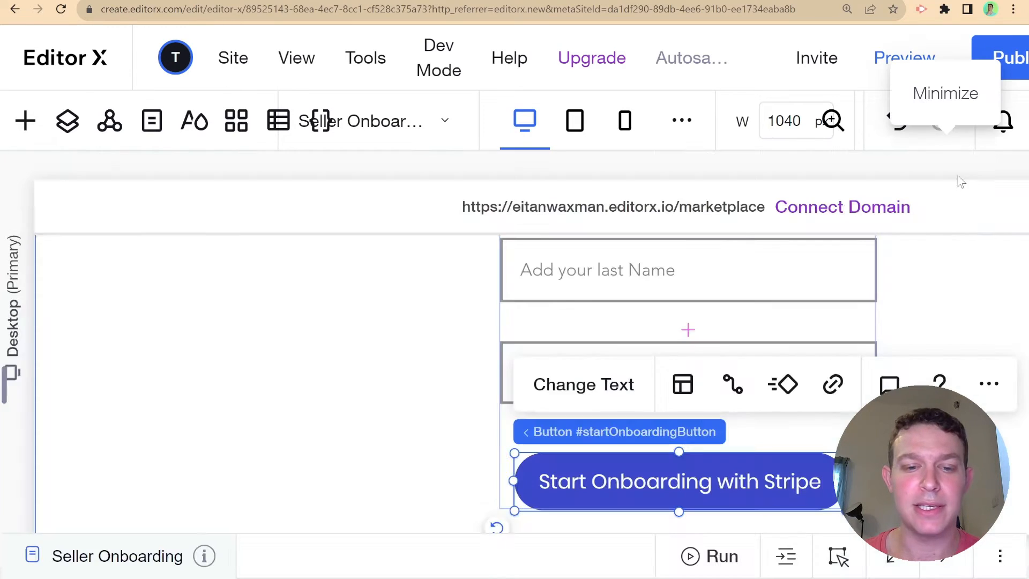
scroll(644, 299, up, 3)
scroll(644, 299, down, 3)
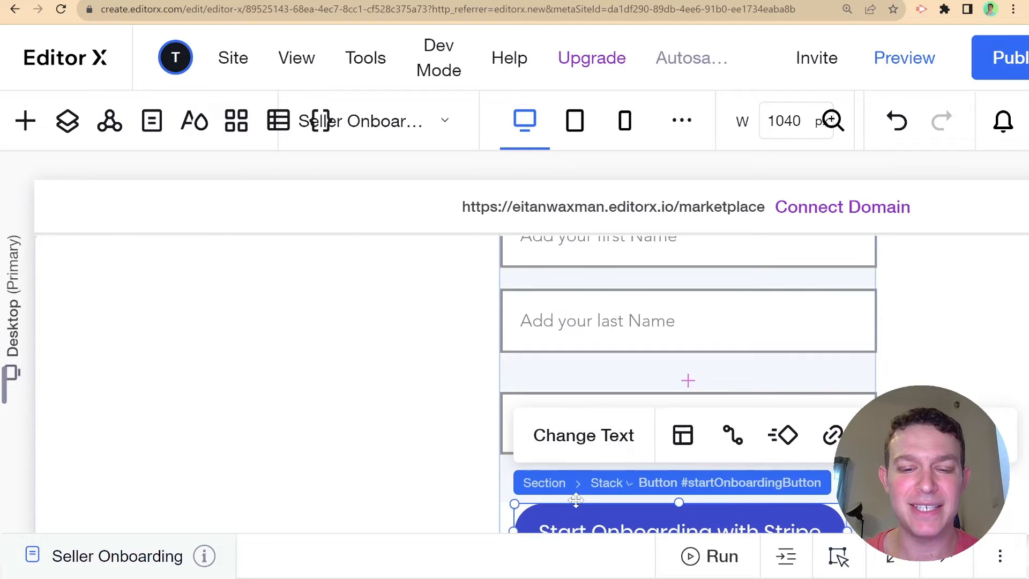
click(586, 554)
scroll(474, 348, up, 2)
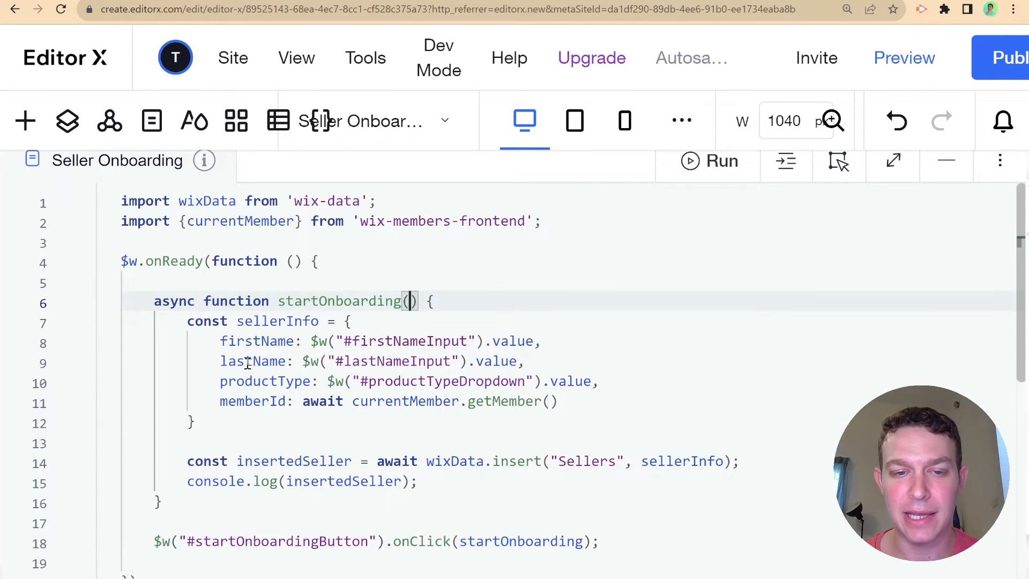
scroll(247, 363, down, 2)
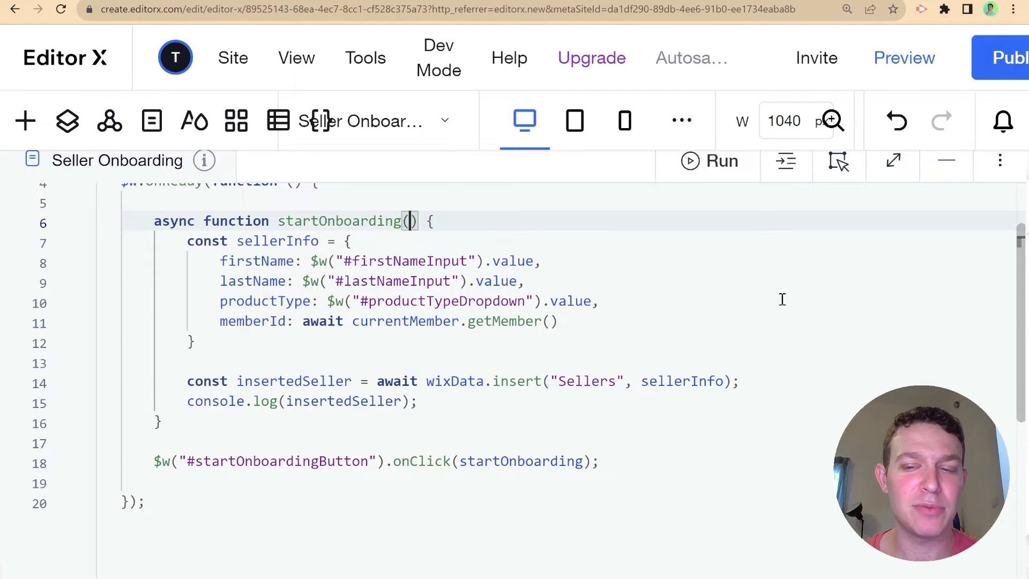
click(962, 177)
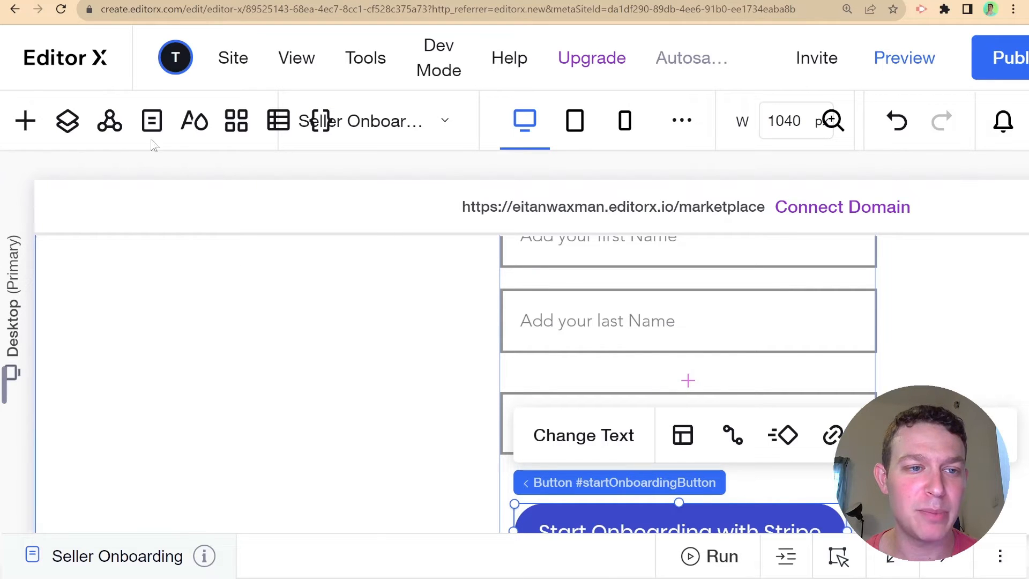
- Set the Seller Onboarding page's permissions to Members in its page settings
click(152, 121)
click(337, 413)
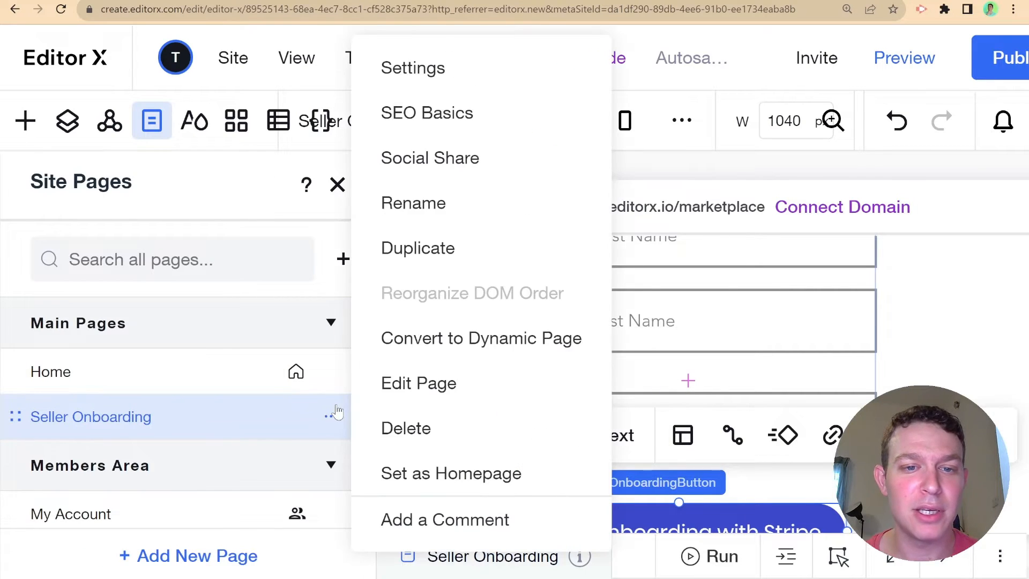
click(394, 84)
mouse_move(425, 88)
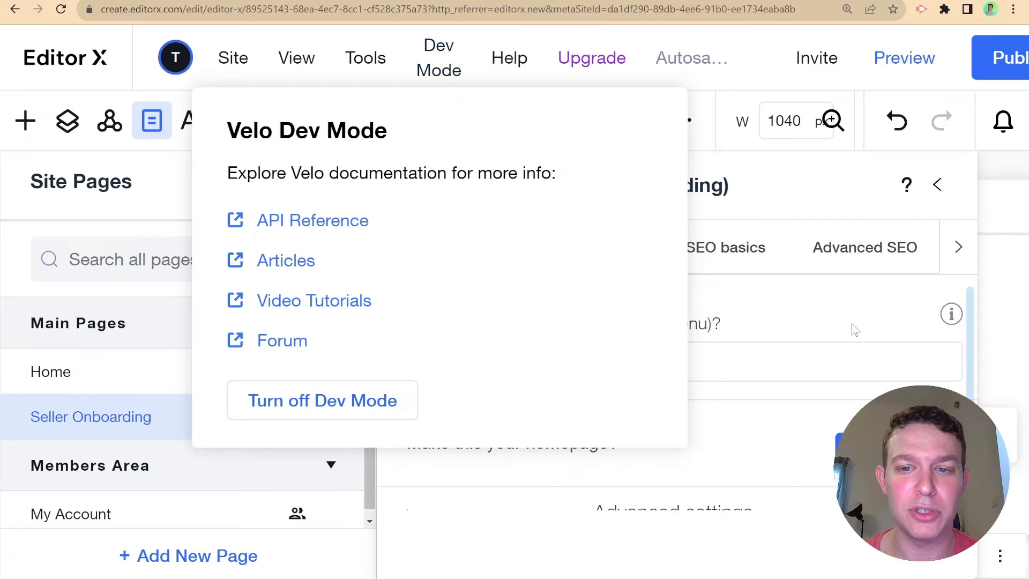
click(608, 251)
scroll(655, 393, down, 2)
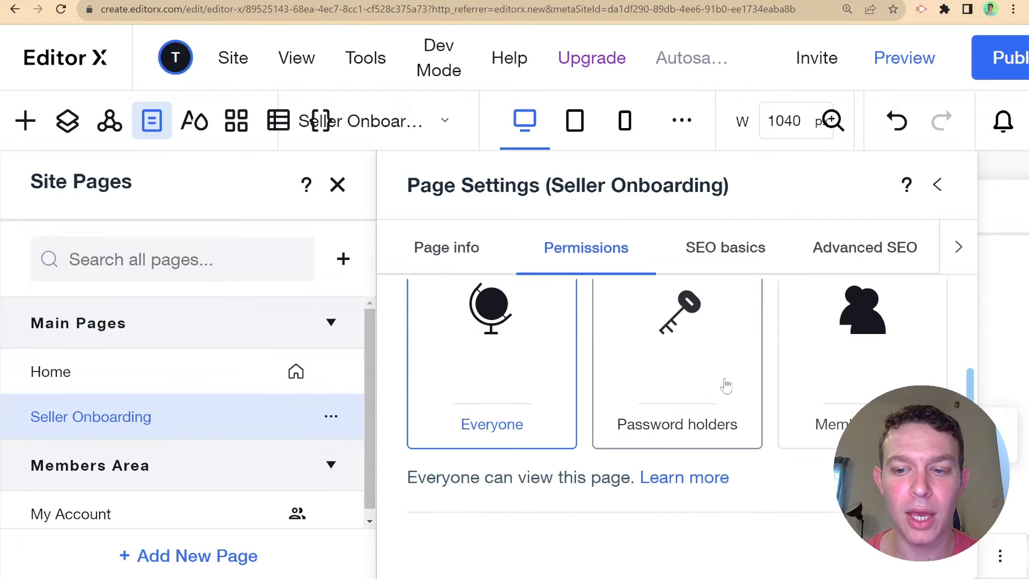
click(810, 364)
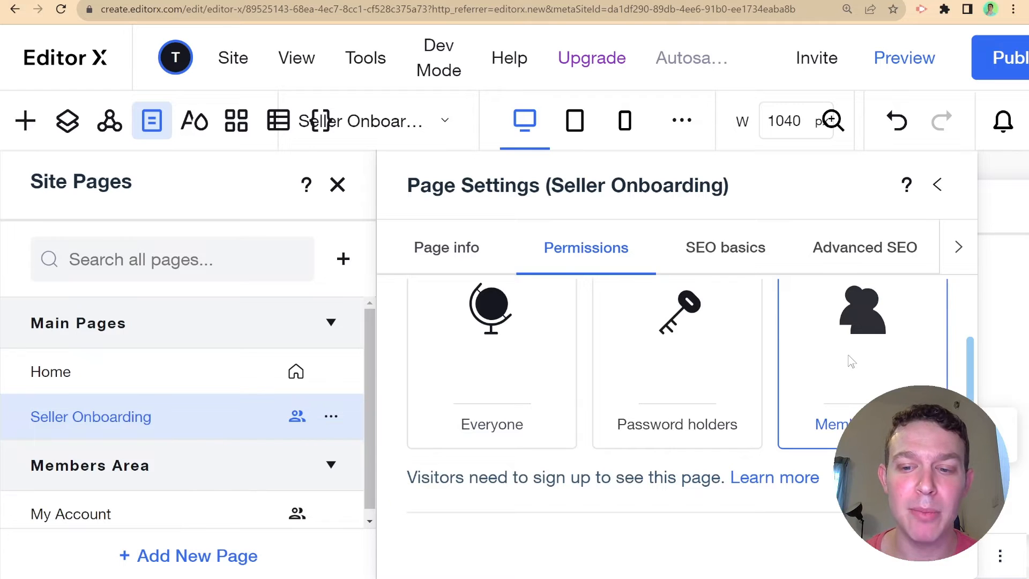
click(937, 184)
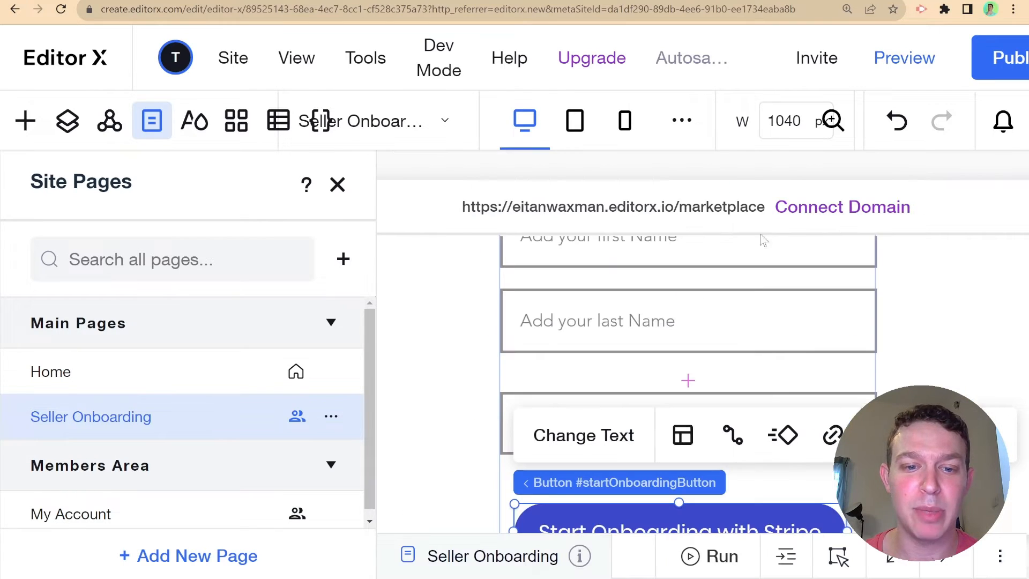
click(338, 185)
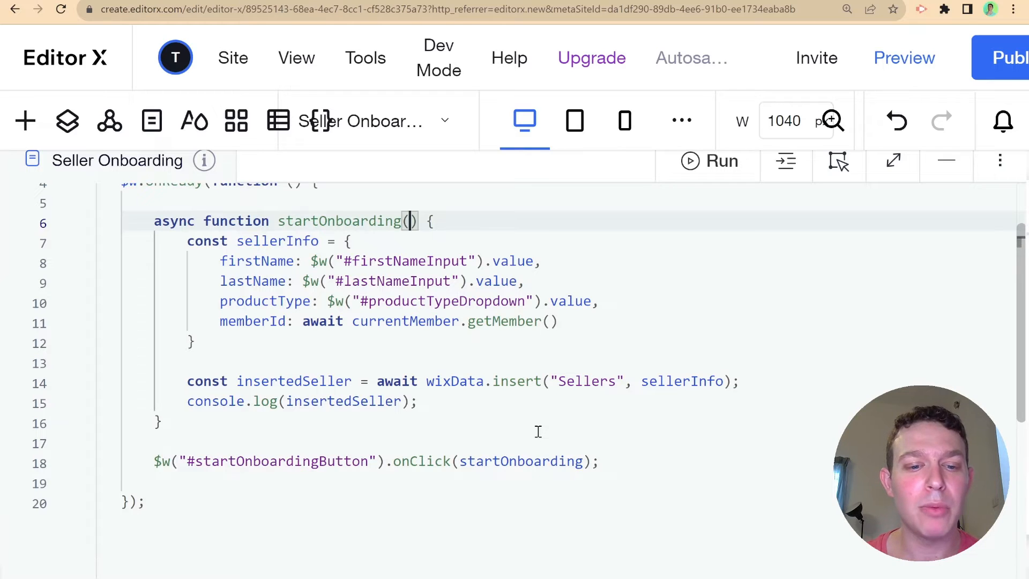
- Add the comment //begin the stripe onboarding on a new line after console.log(insertedSeller)
click(489, 410)
key(Return)
key(Return)
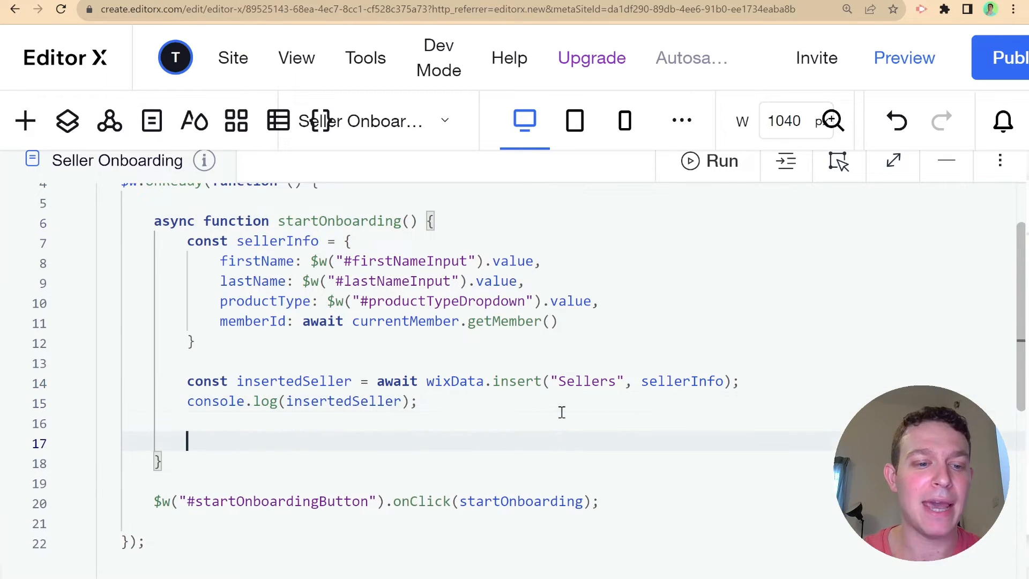
text(//)
scroll(657, 413, down, 2)
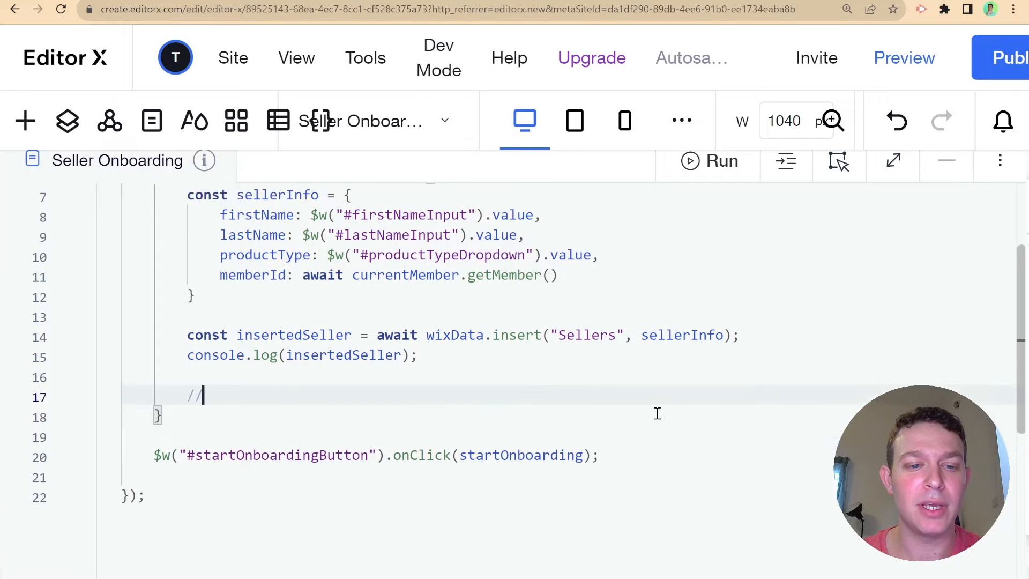
text(begin th)
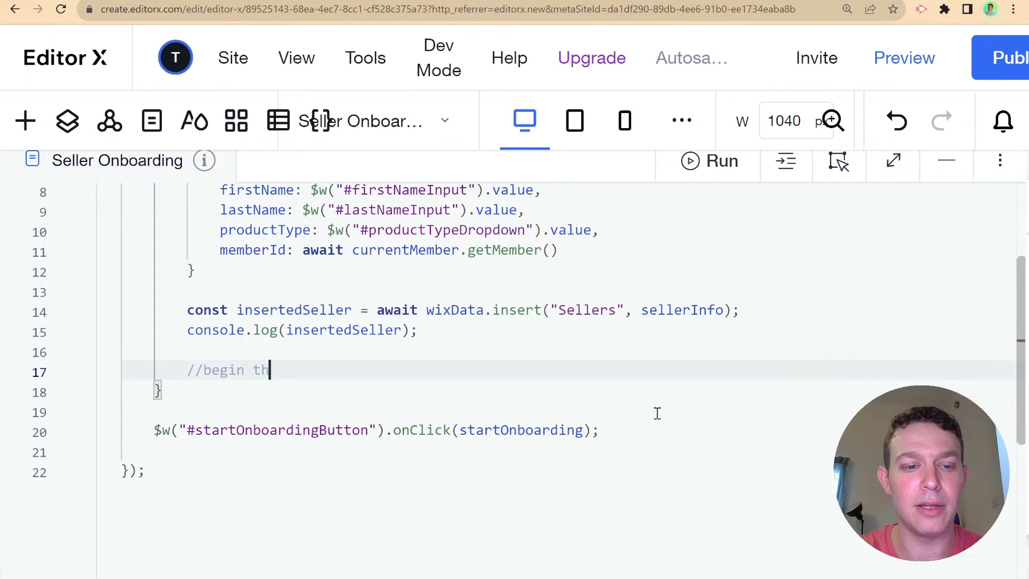
text(e strip)
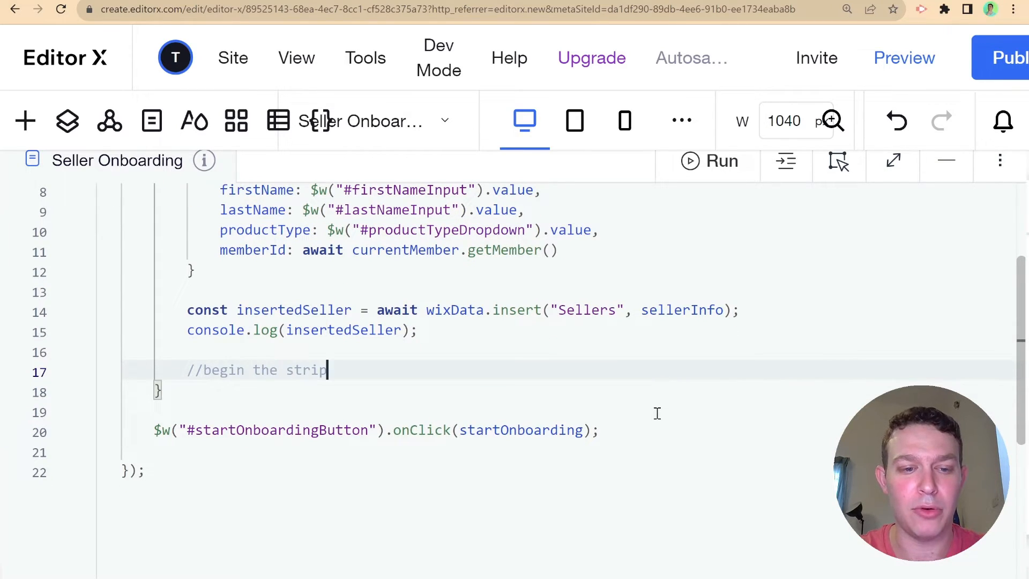
text(e onboard)
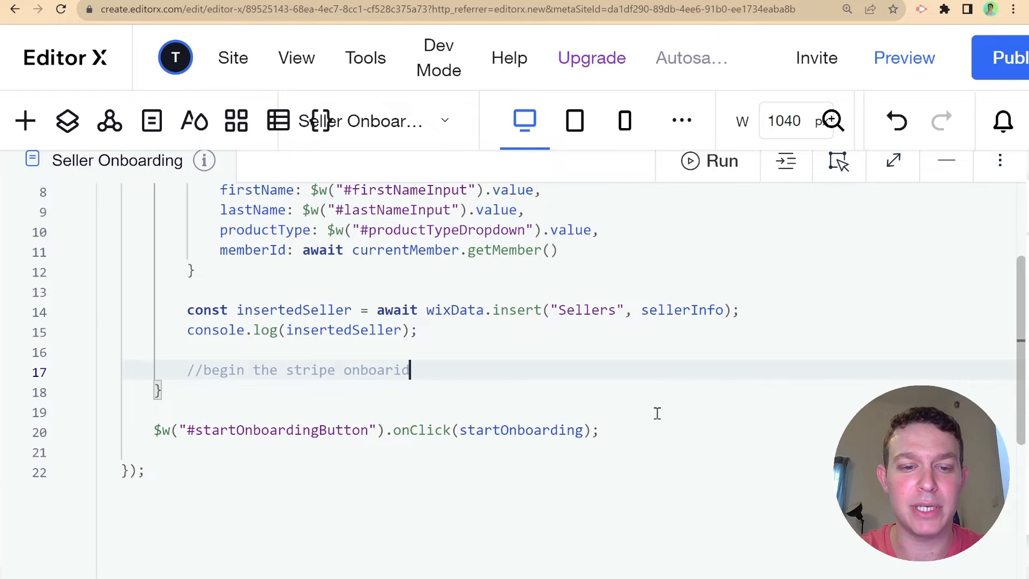
text(ing)
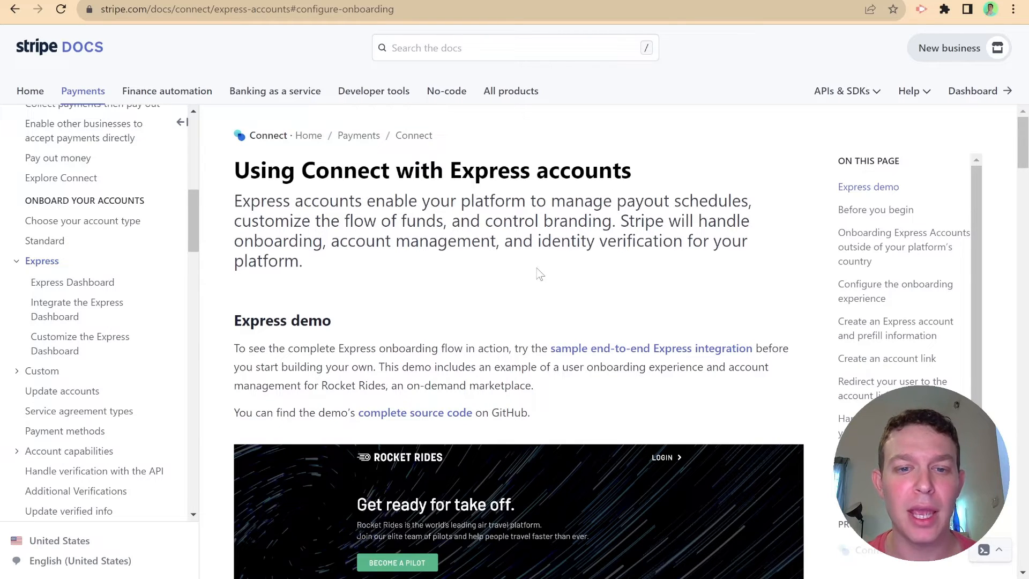
- Scroll the Express accounts guide to steps 1 and 2, configuring onboarding and creating an Express account
scroll(539, 273, down, 6)
scroll(538, 273, down, 2)
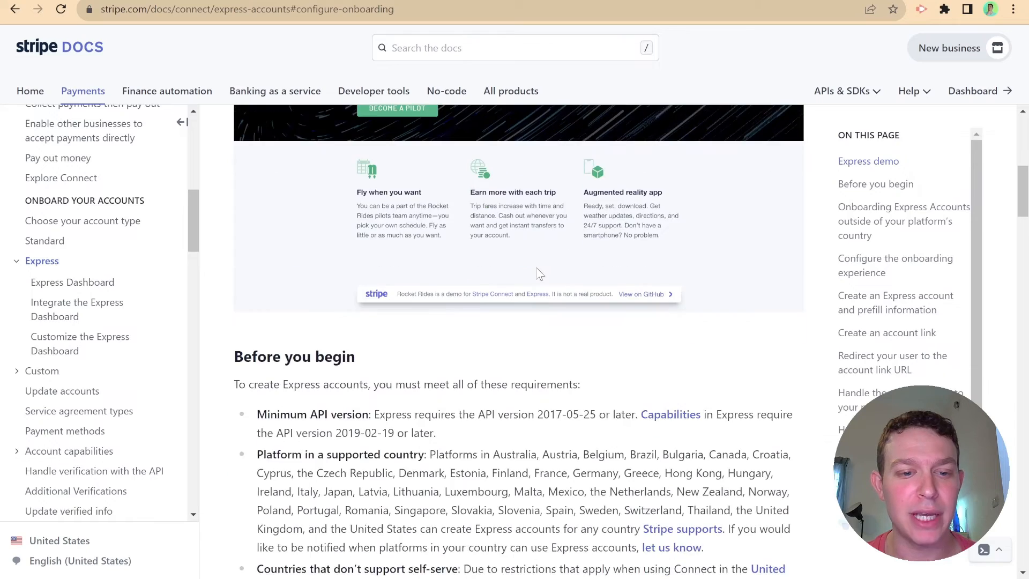
scroll(538, 273, up, 8)
scroll(492, 389, down, 1)
scroll(491, 388, down, 9)
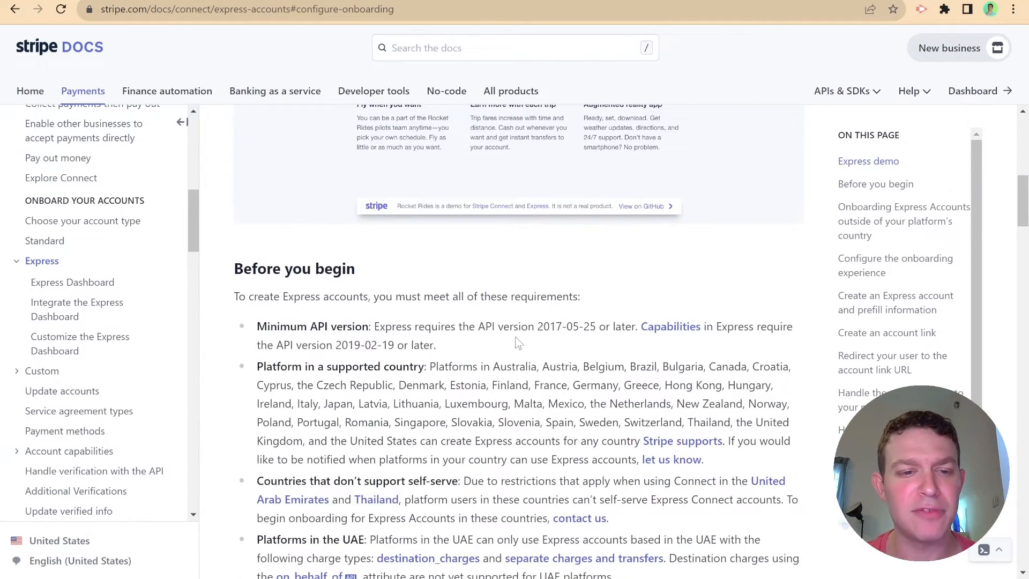
scroll(519, 343, down, 1)
scroll(330, 248, down, 1)
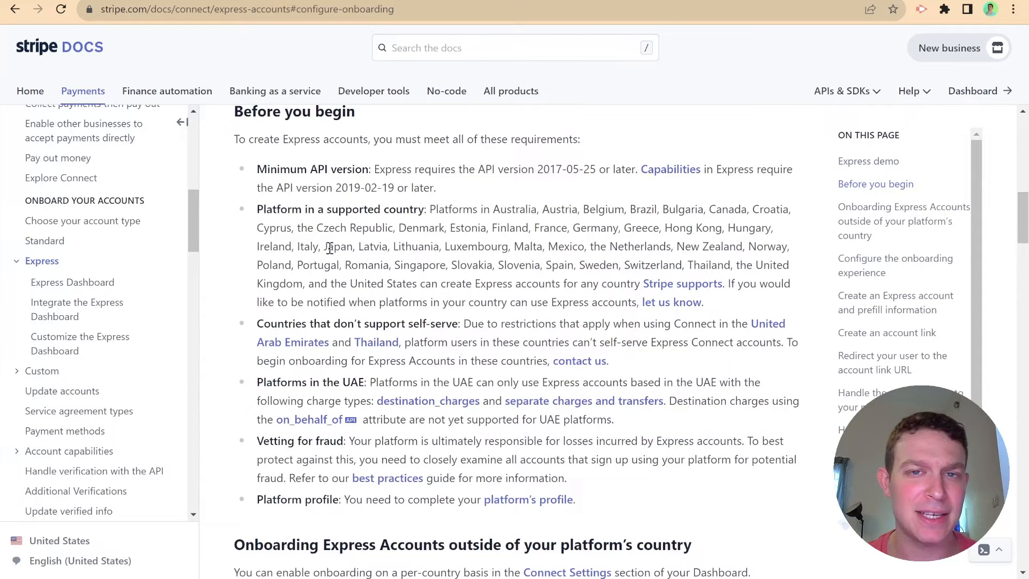
scroll(389, 286, up, 1)
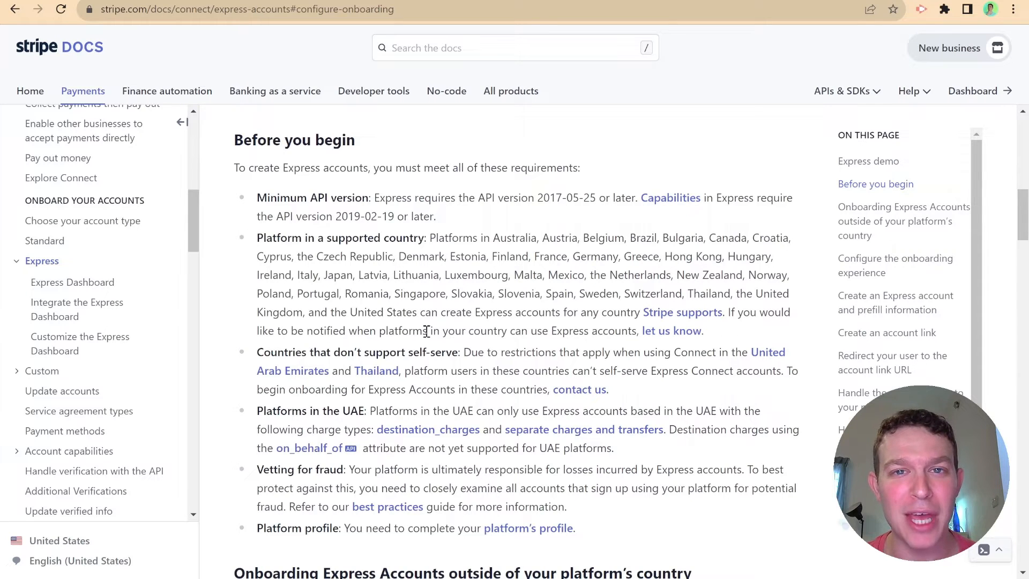
scroll(426, 331, down, 1)
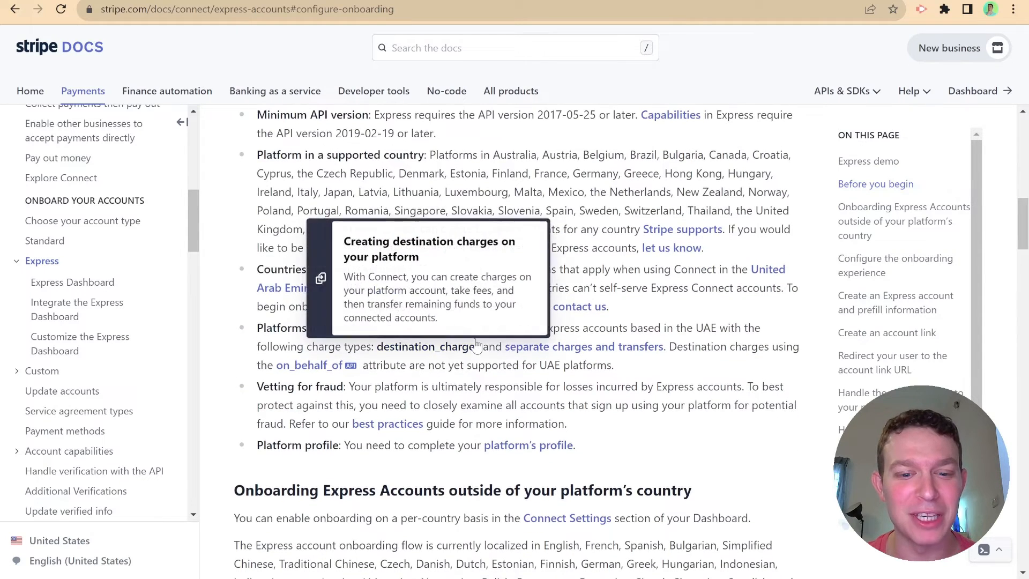
scroll(432, 342, down, 2)
scroll(342, 310, down, 4)
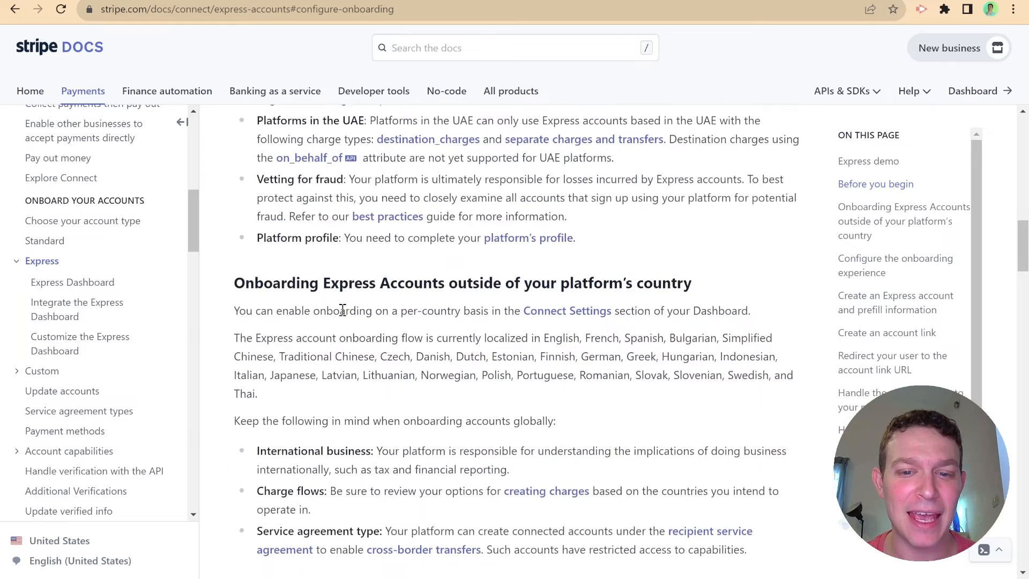
scroll(342, 309, down, 2)
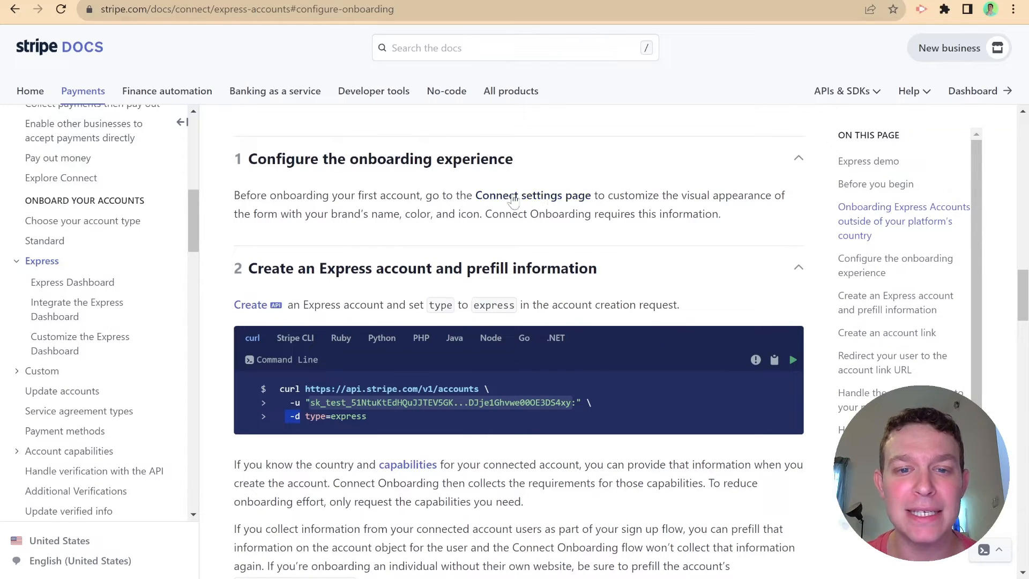
click(531, 196)
scroll(524, 224, up, 7)
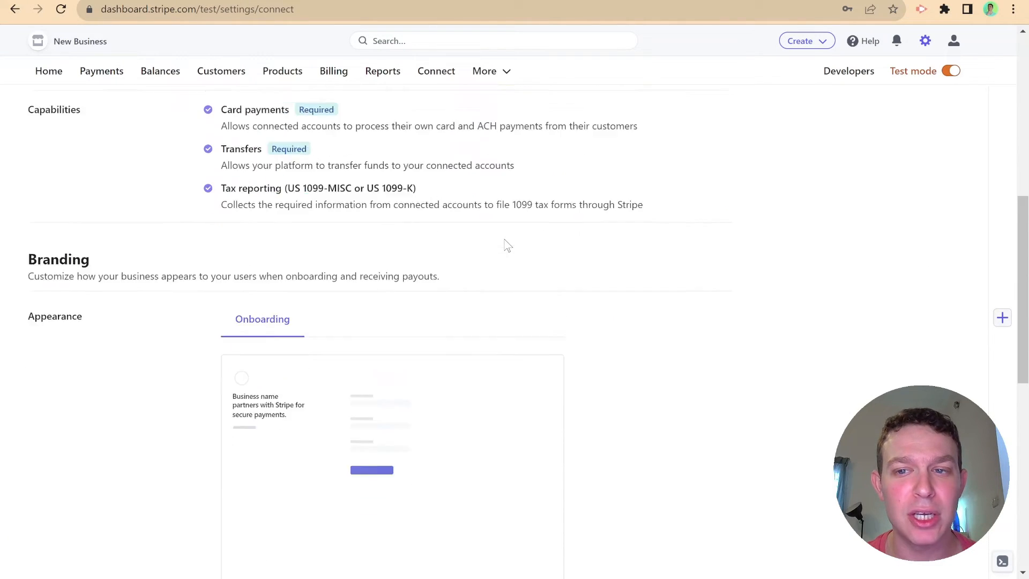
scroll(574, 188, up, 3)
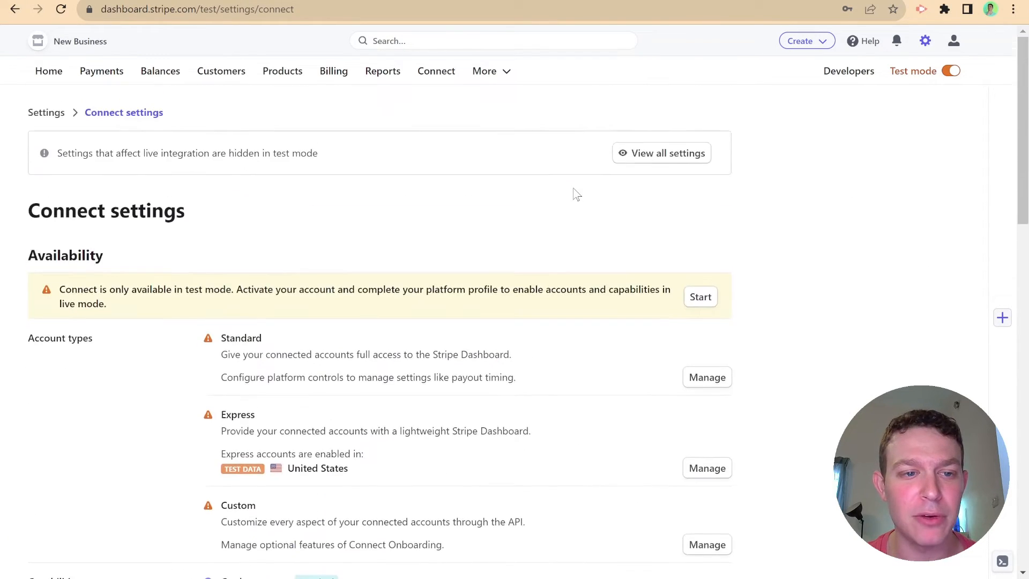
scroll(574, 188, down, 10)
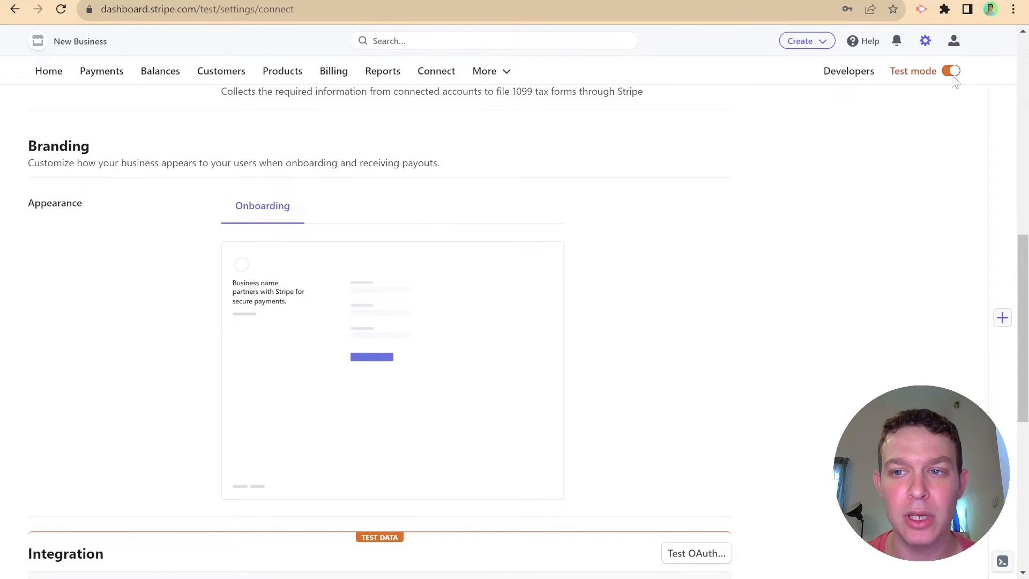
scroll(408, 279, down, 1)
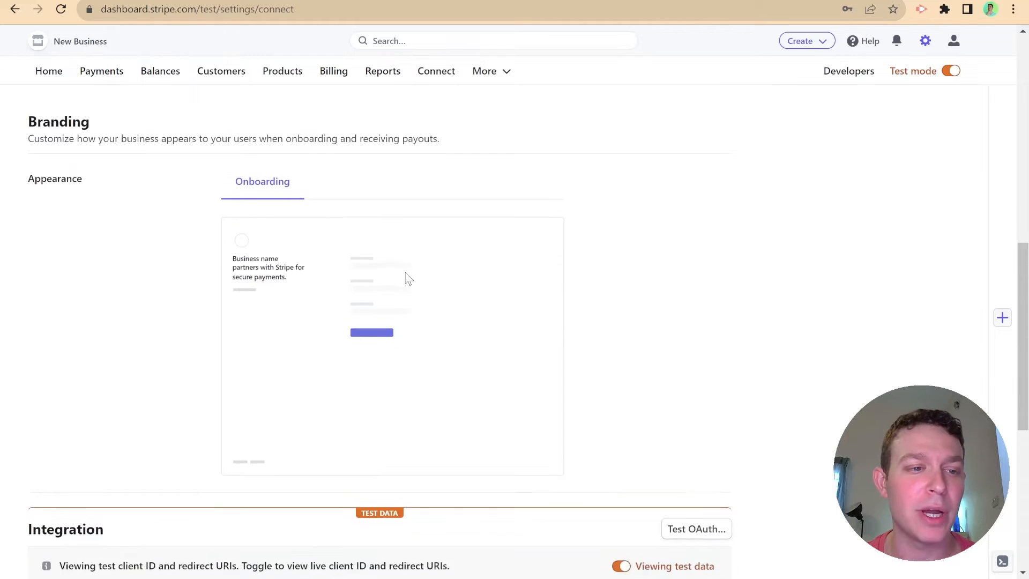
scroll(407, 279, down, 2)
scroll(414, 282, down, 3)
scroll(415, 280, up, 2)
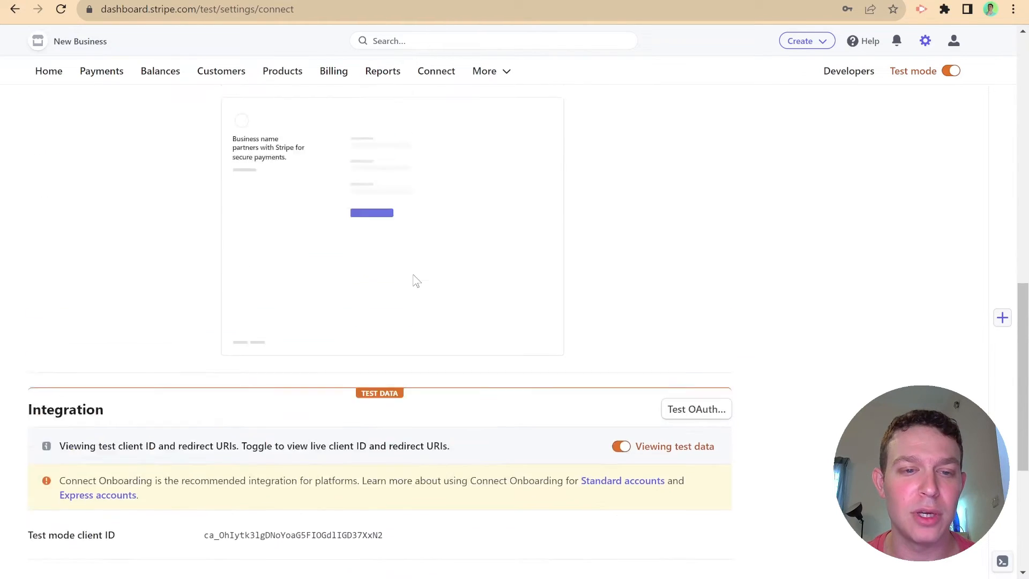
scroll(416, 280, up, 9)
scroll(416, 281, down, 7)
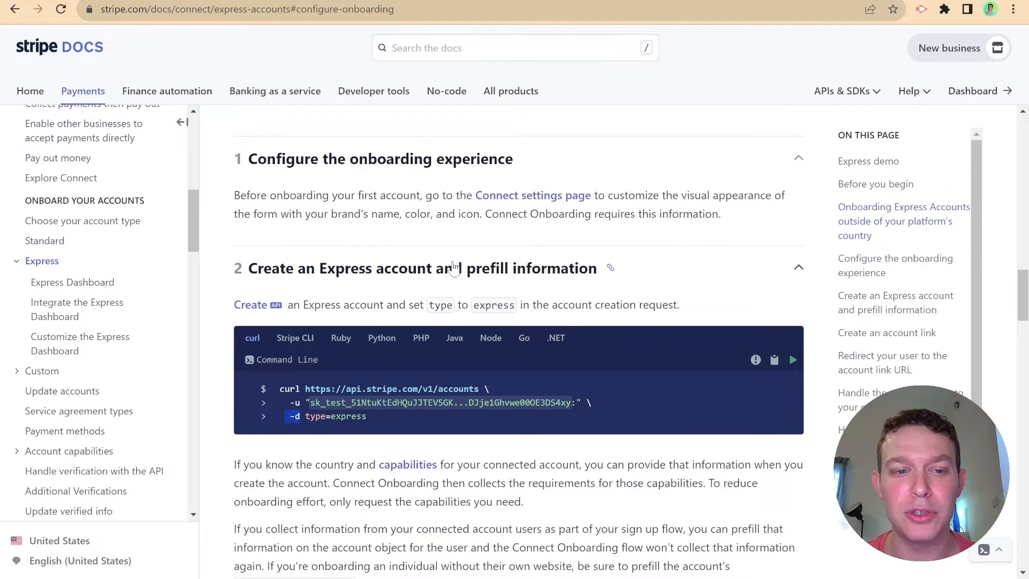
scroll(409, 283, down, 1)
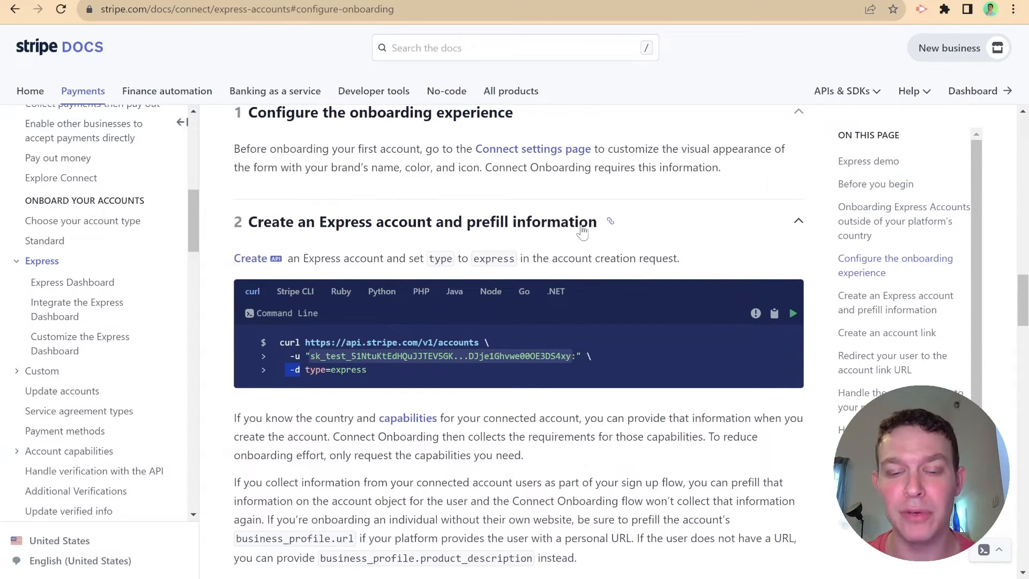
scroll(459, 321, down, 1)
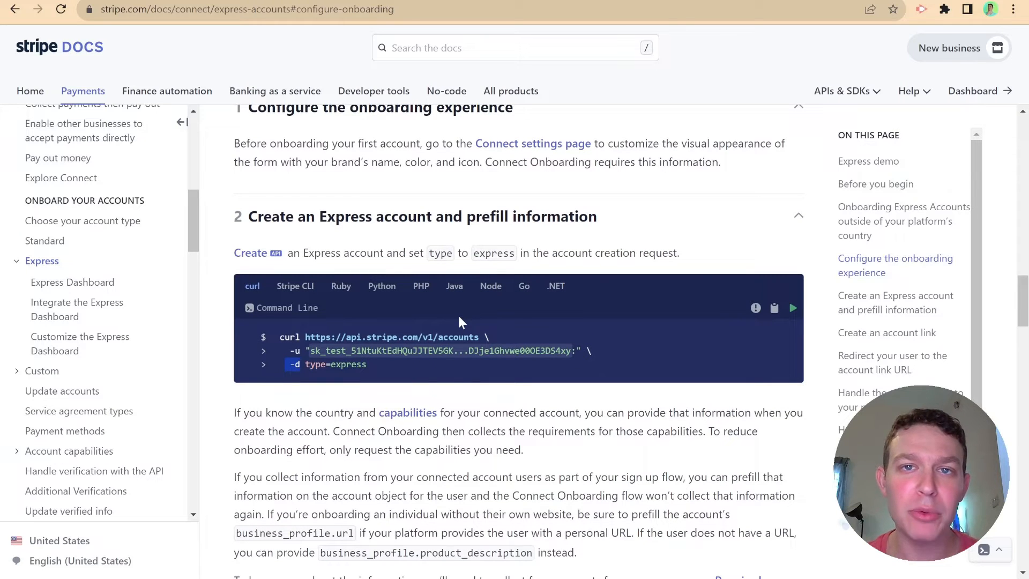
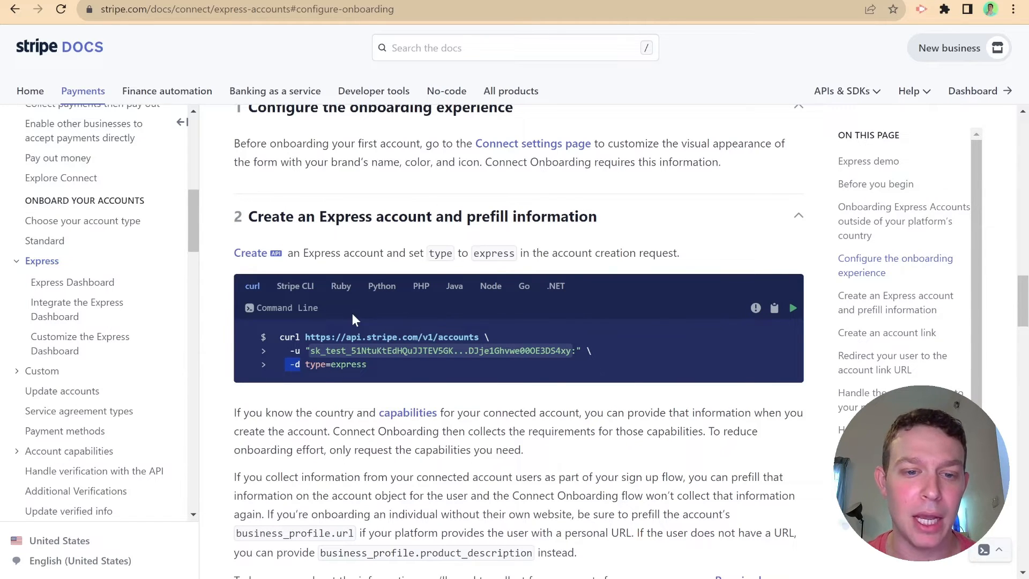
- View the Node server.js sample for creating an Express account, then return to Editor X
click(492, 289)
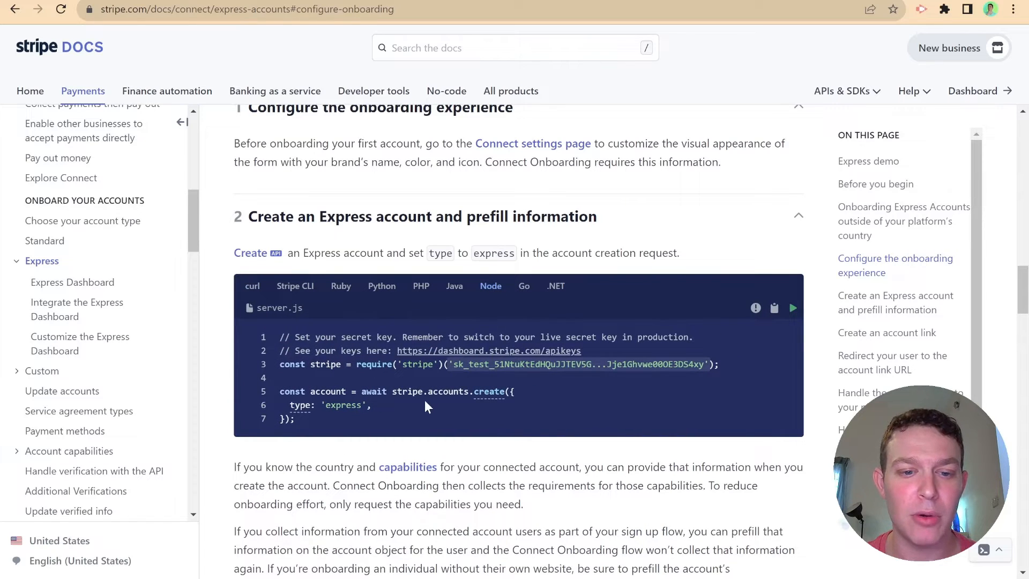
scroll(426, 401, down, 1)
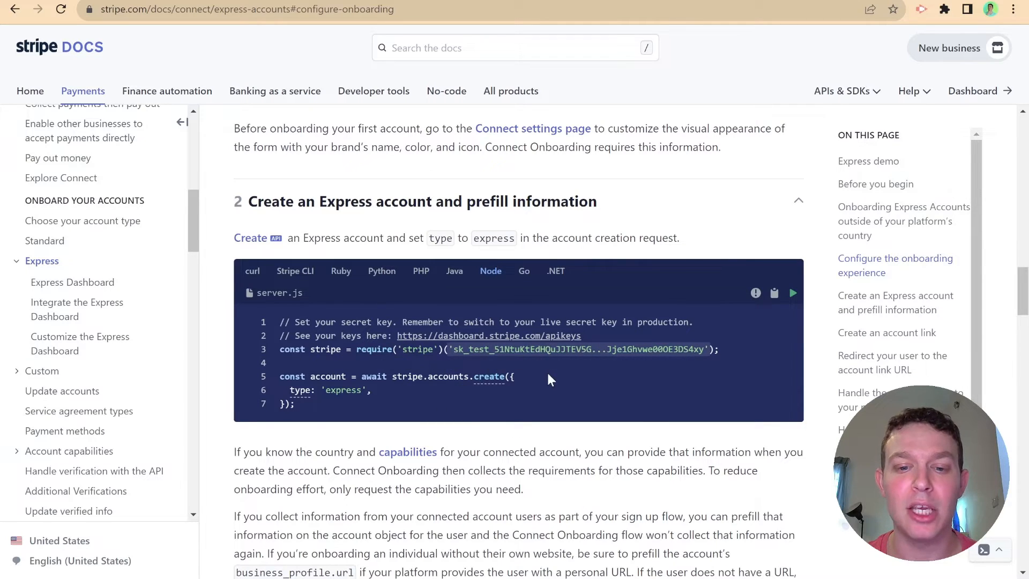
mouse_move(485, 351)
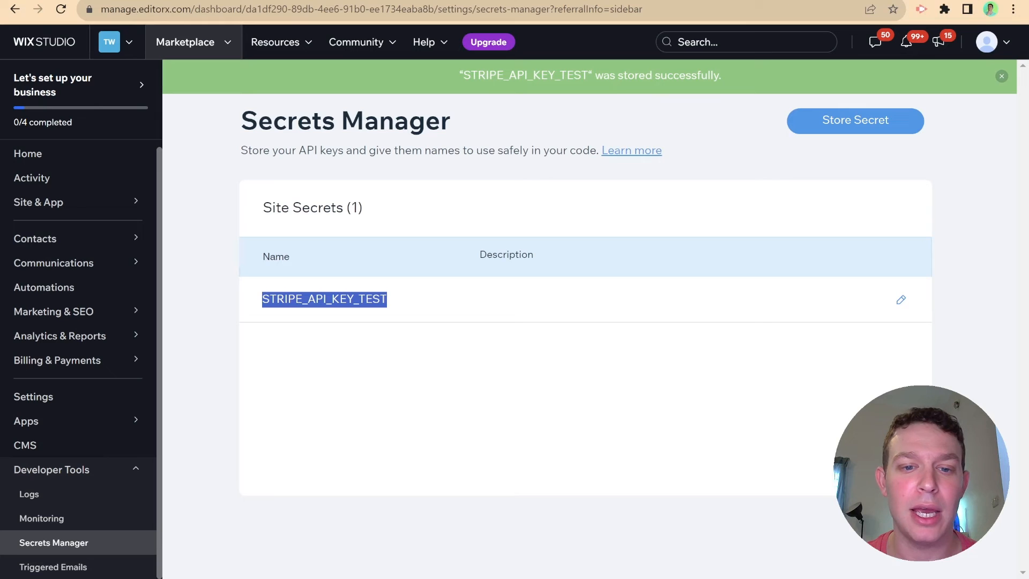
click(596, 352)
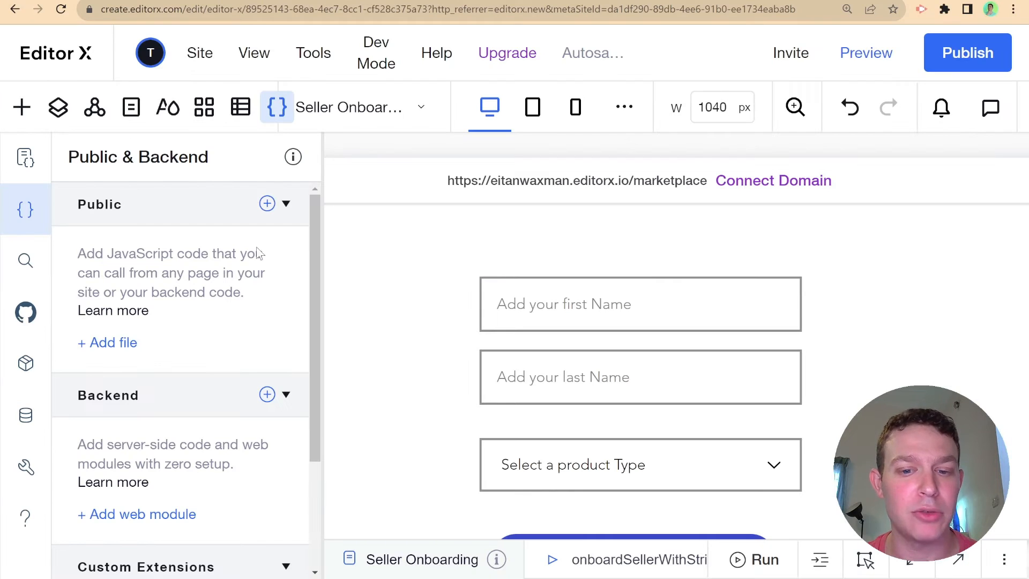
- Search npm for 'stripe' in the Package Manager and install stripe v12.12.0
click(25, 363)
click(161, 328)
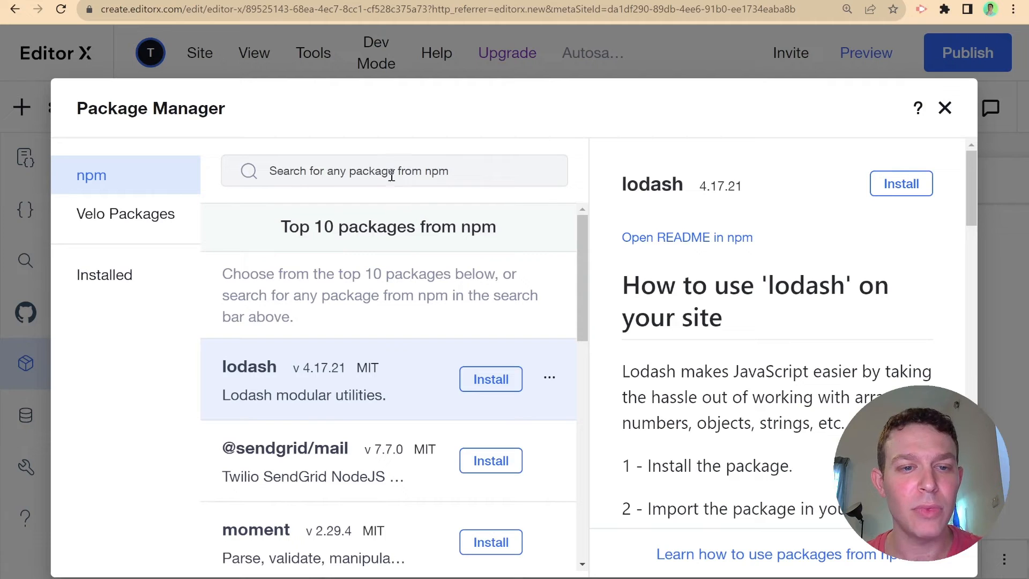
click(392, 175)
text(stripe)
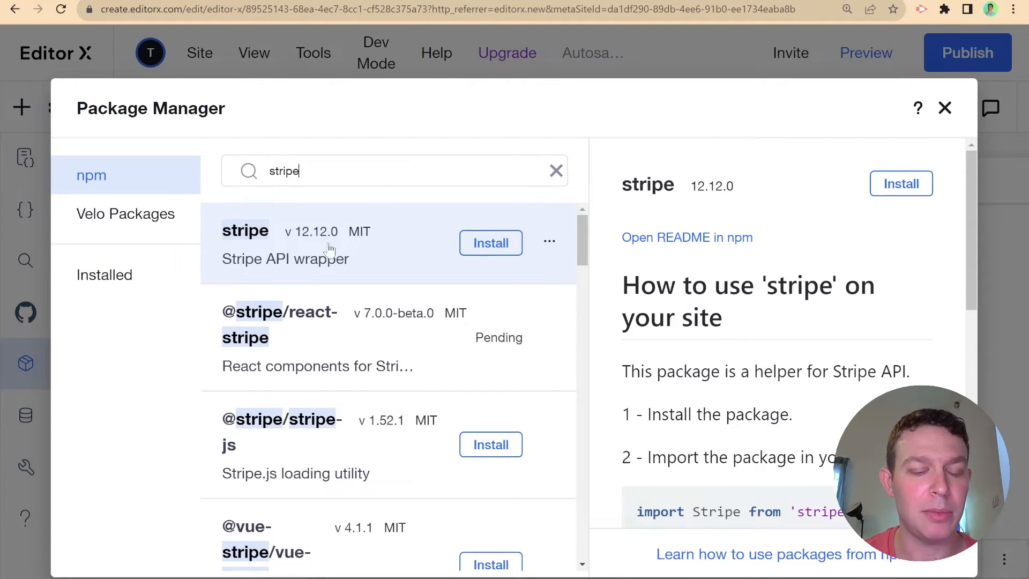
click(490, 243)
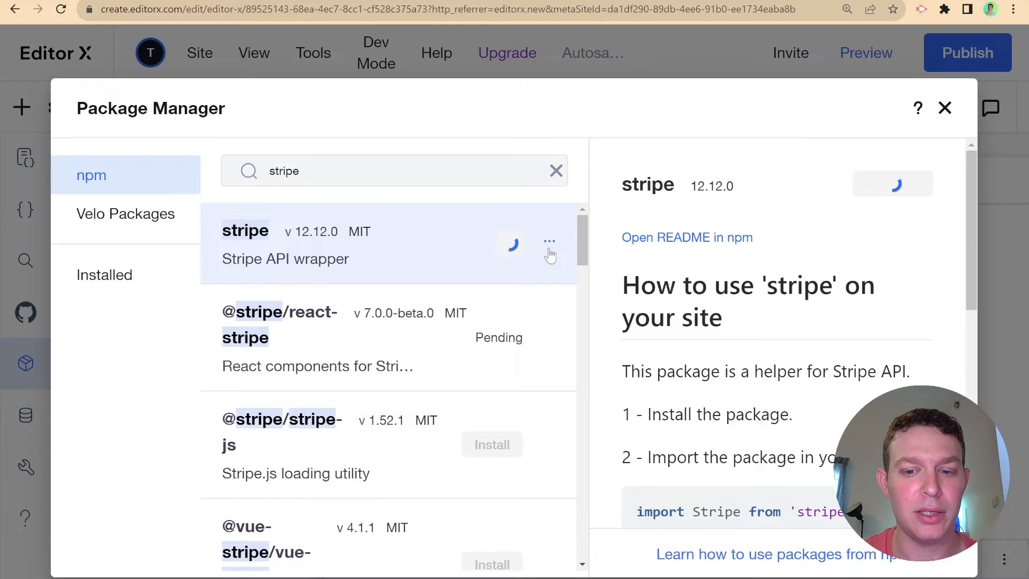
scroll(663, 324, down, 5)
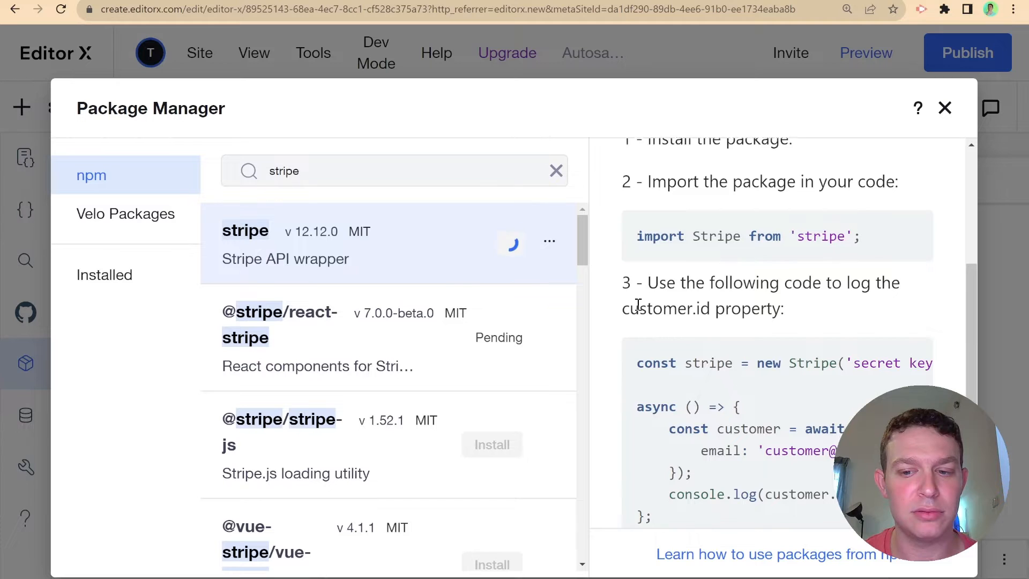
scroll(636, 303, down, 2)
scroll(638, 299, up, 10)
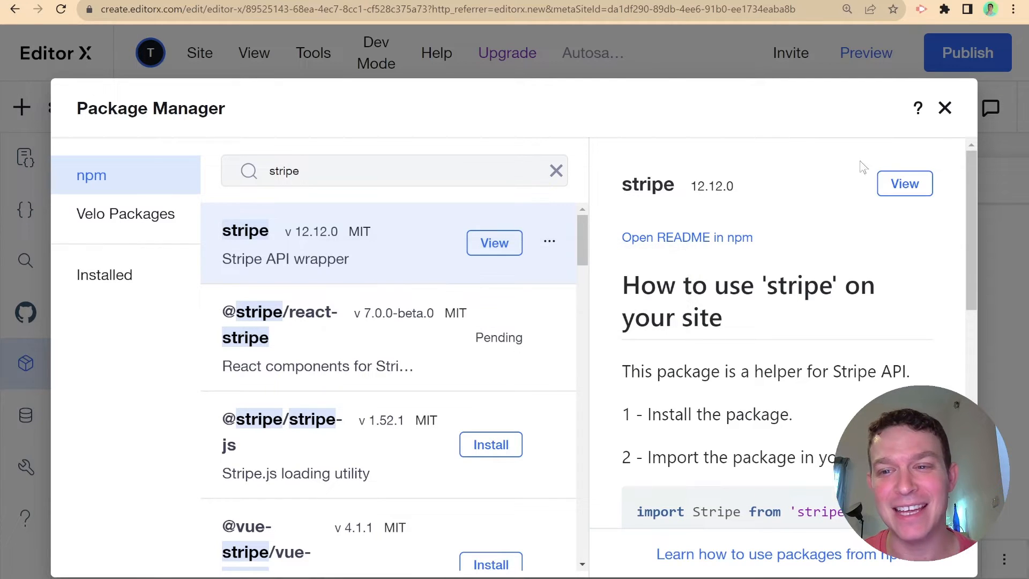
click(944, 109)
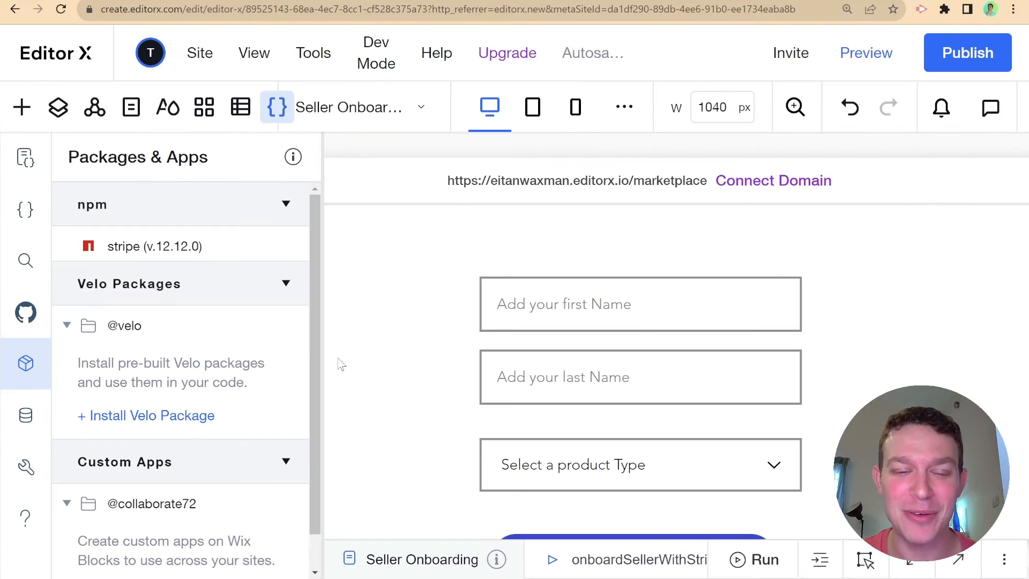
- Add a new backend web module named stripe.jsw
click(25, 209)
scroll(148, 340, down, 2)
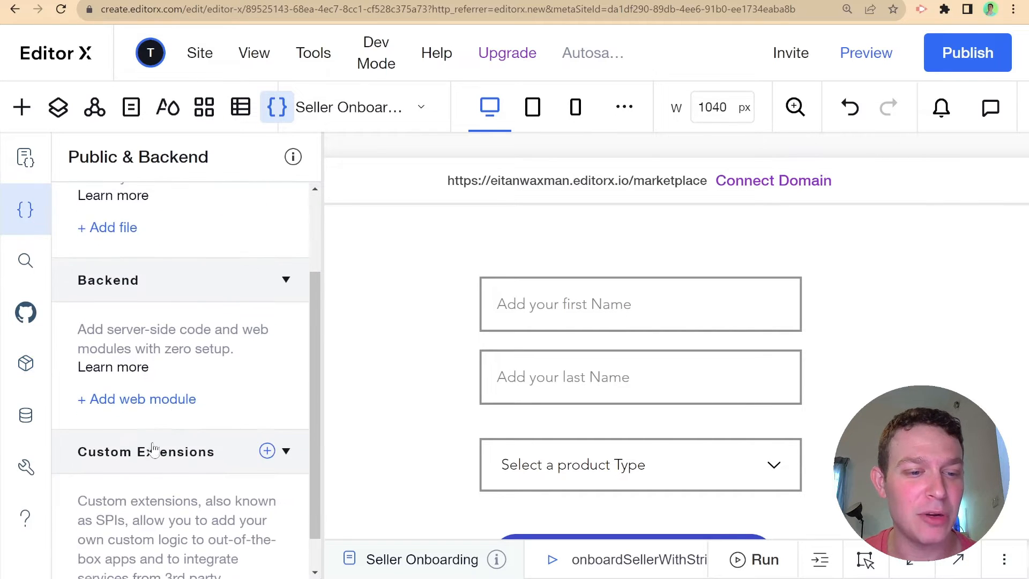
click(157, 399)
text(stripe.jsw)
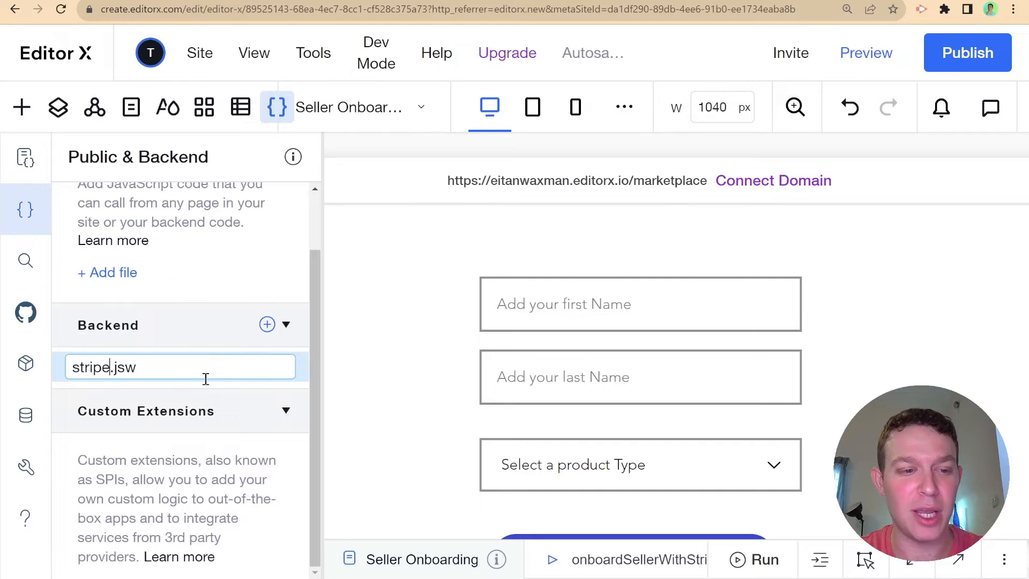
key(Return)
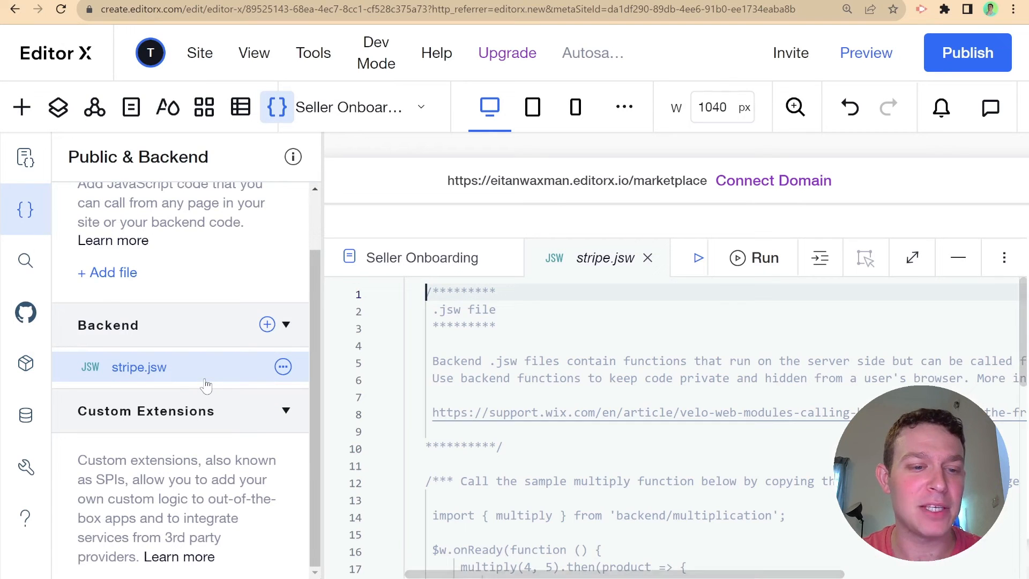
- Enlarge the code editor and delete all sample code in stripe.jsw, leaving blank lines
click(40, 232)
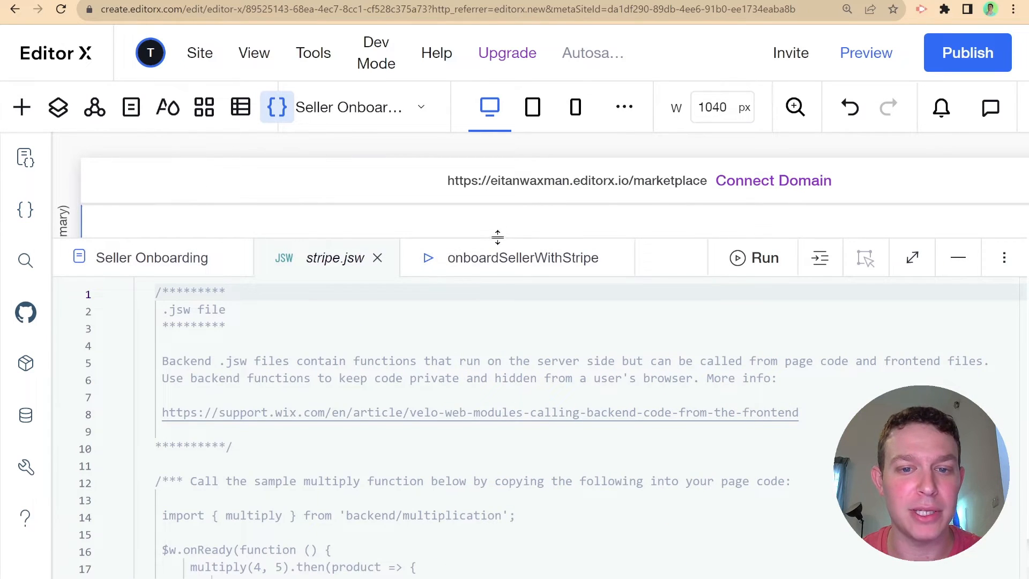
drag(498, 237, 498, 225)
click(610, 246)
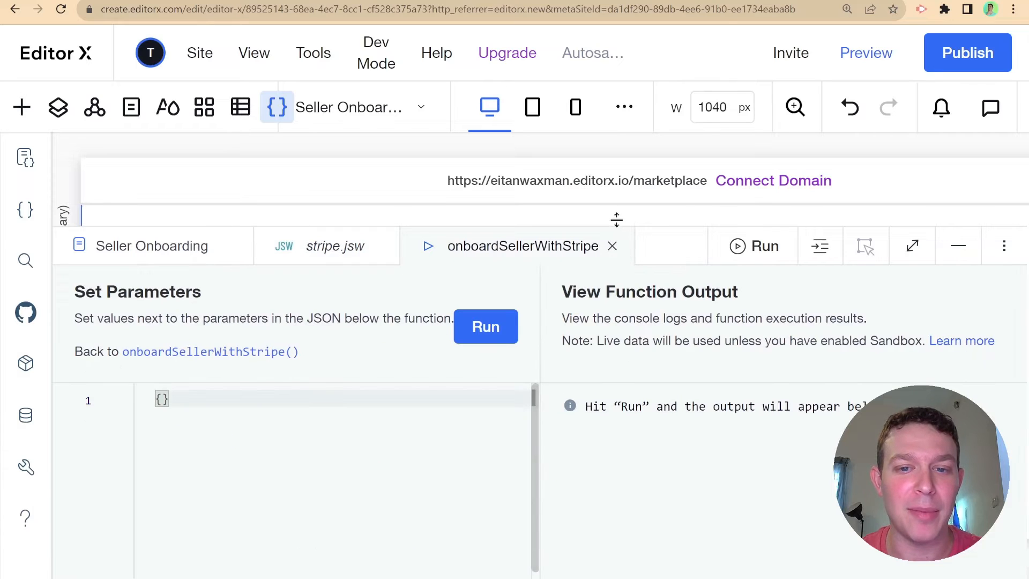
click(612, 246)
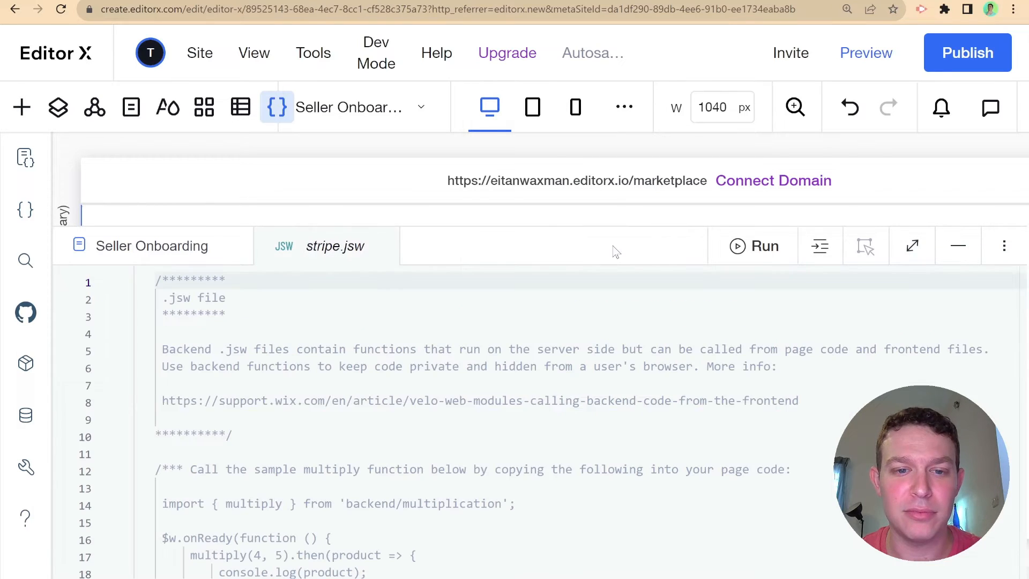
drag(629, 222, 631, 217)
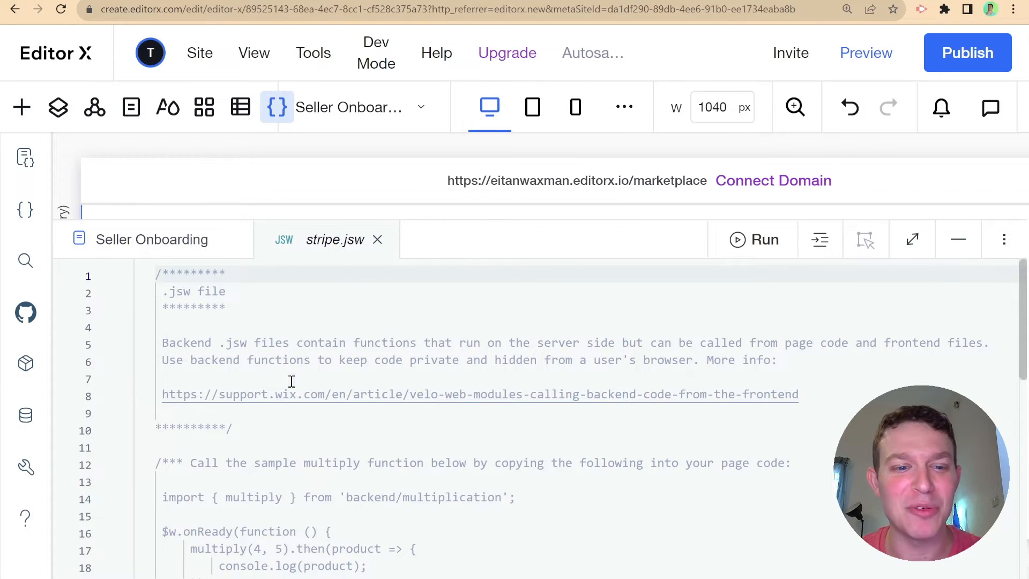
scroll(416, 376, down, 5)
key(ctrl+a)
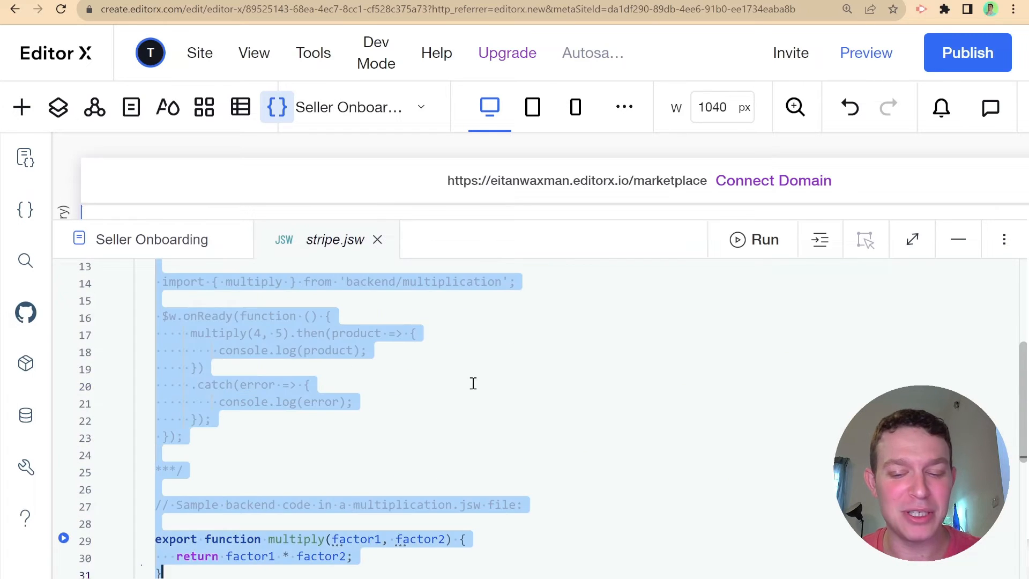
key(BackSpace)
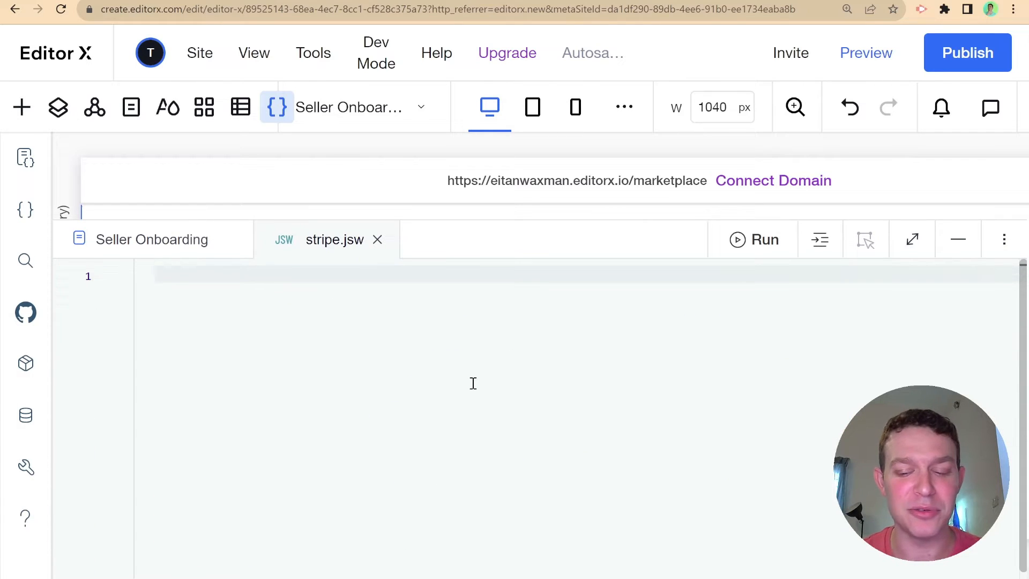
key(Return)
key(Return)
- Declare an empty exported async function onboardSellerWithStripe() with no parameters
text(export )
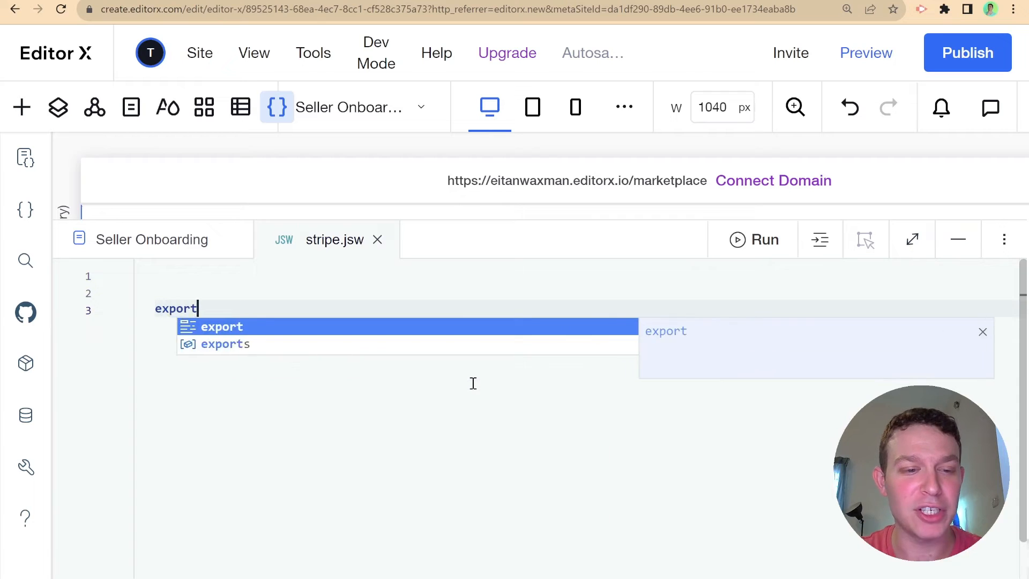
text(async fun)
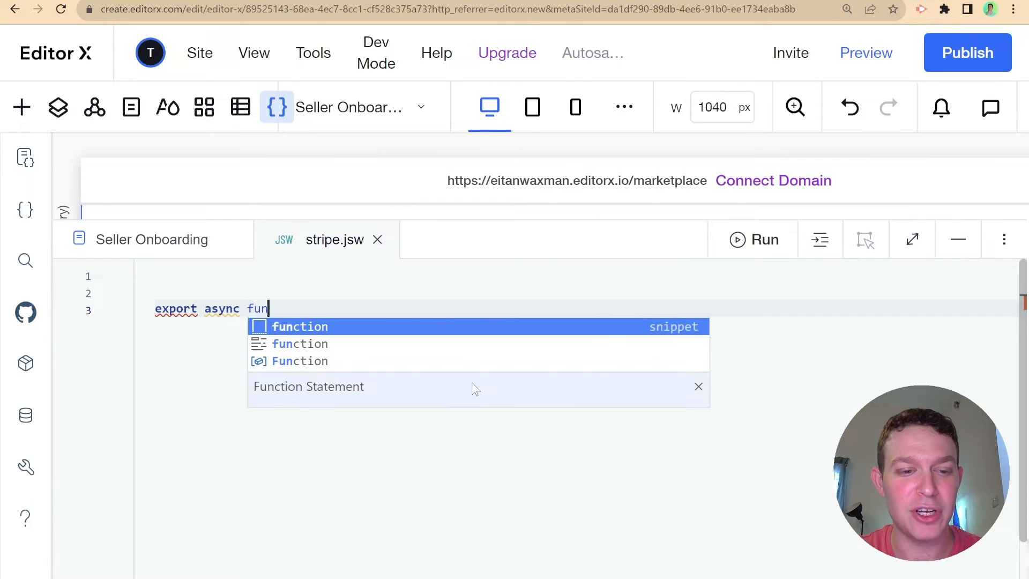
key(Return)
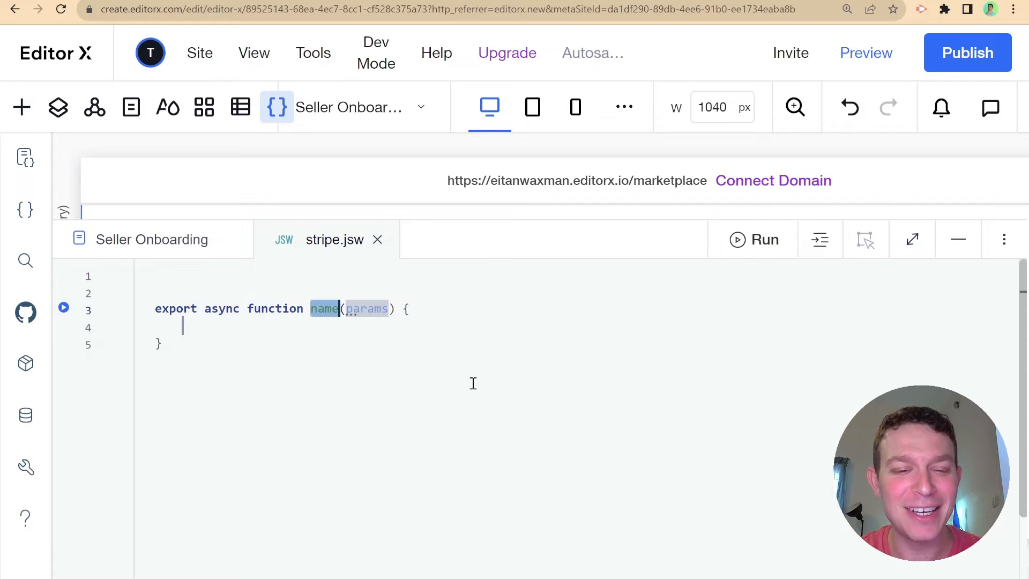
text(onboard)
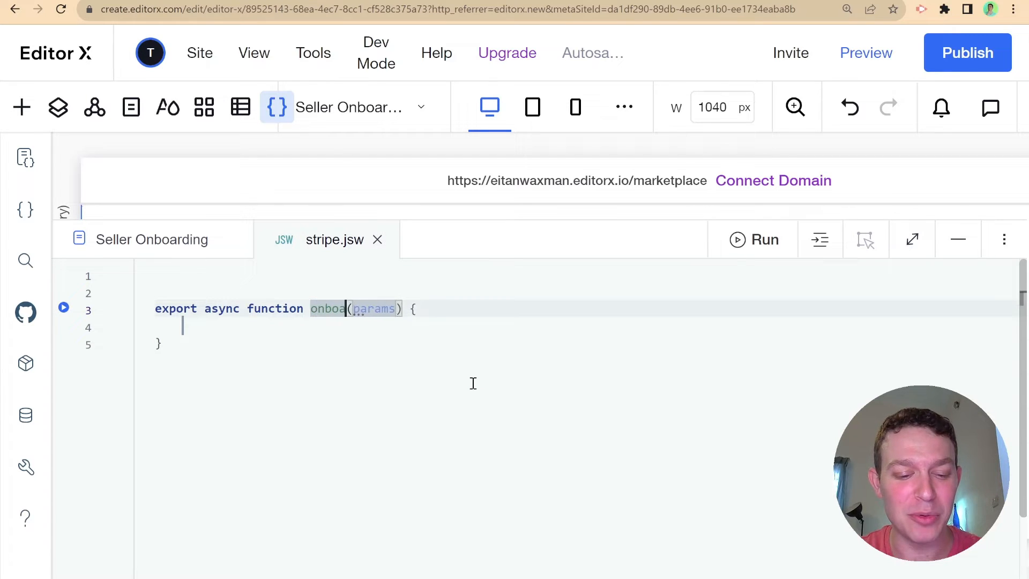
text(SellerWith)
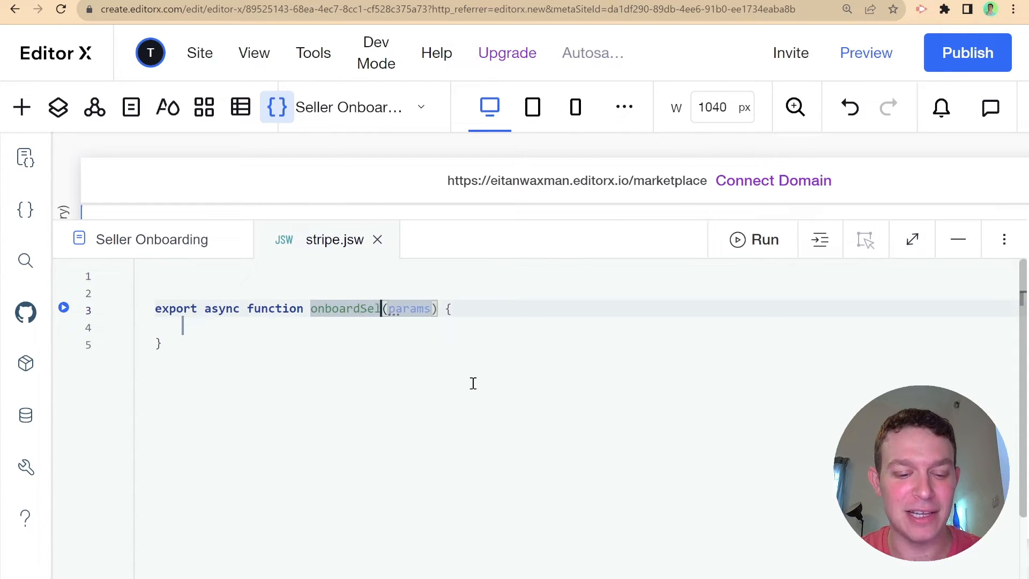
text(Stripe)
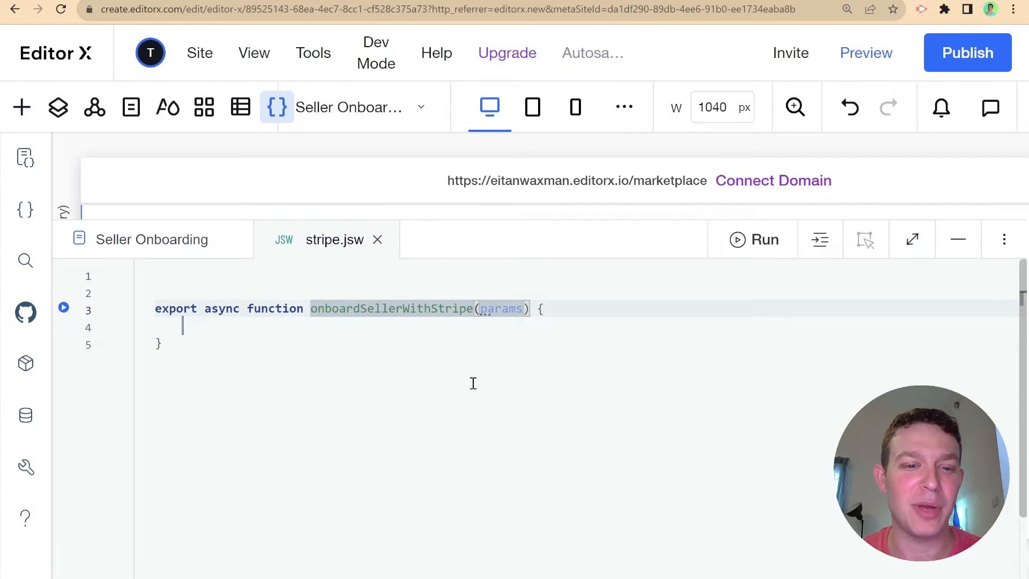
double_click(521, 313)
key(BackSpace)
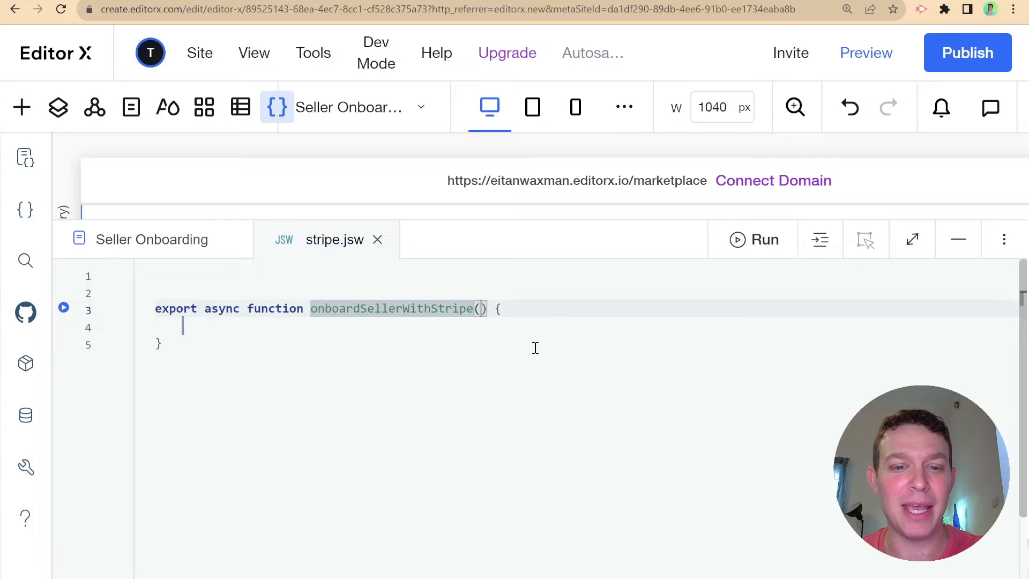
- Add import {getSecret} from 'wix-secrets-backend'; on the first line
click(397, 272)
text(impor)
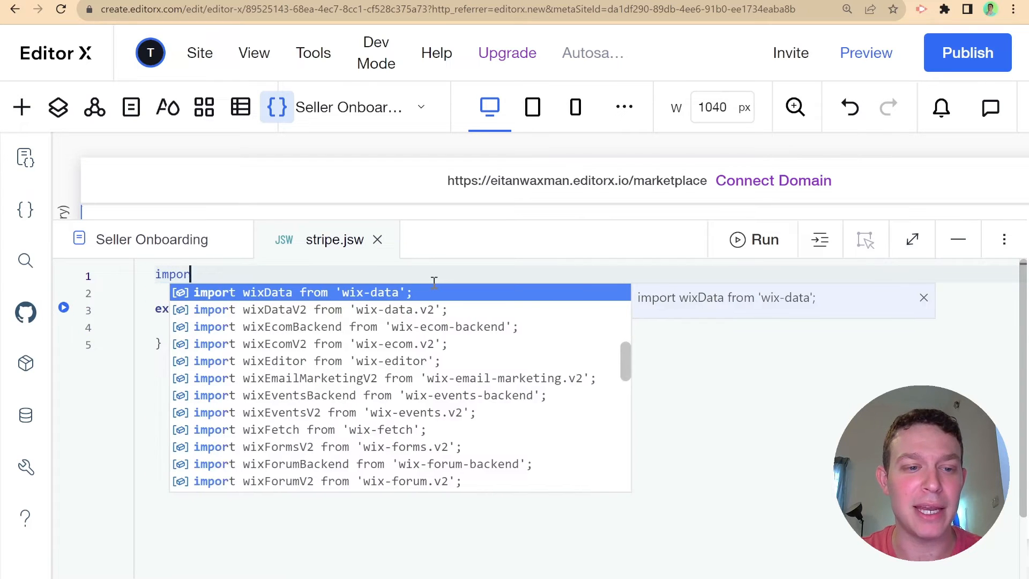
text(t {getSecre)
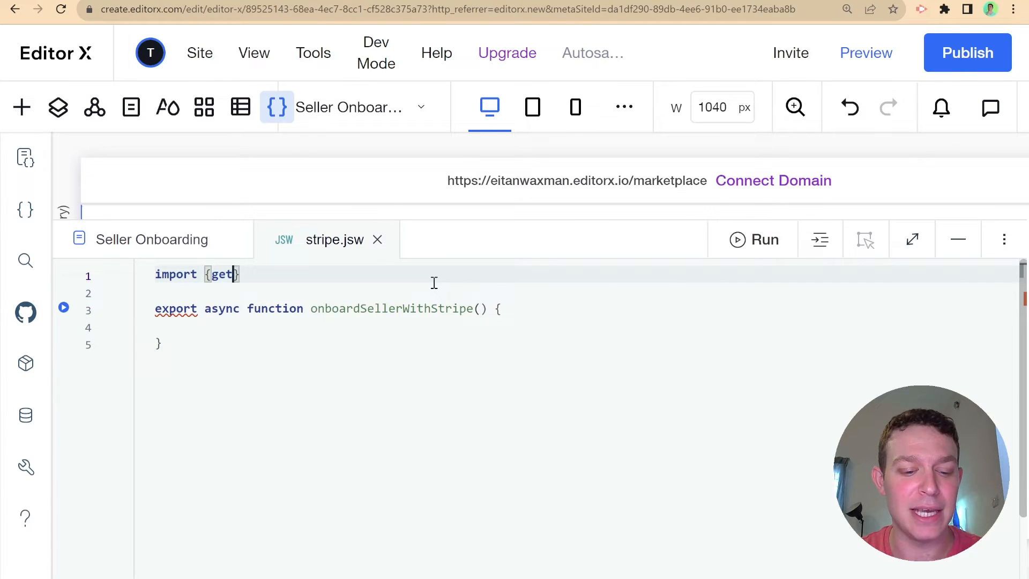
text(t} f)
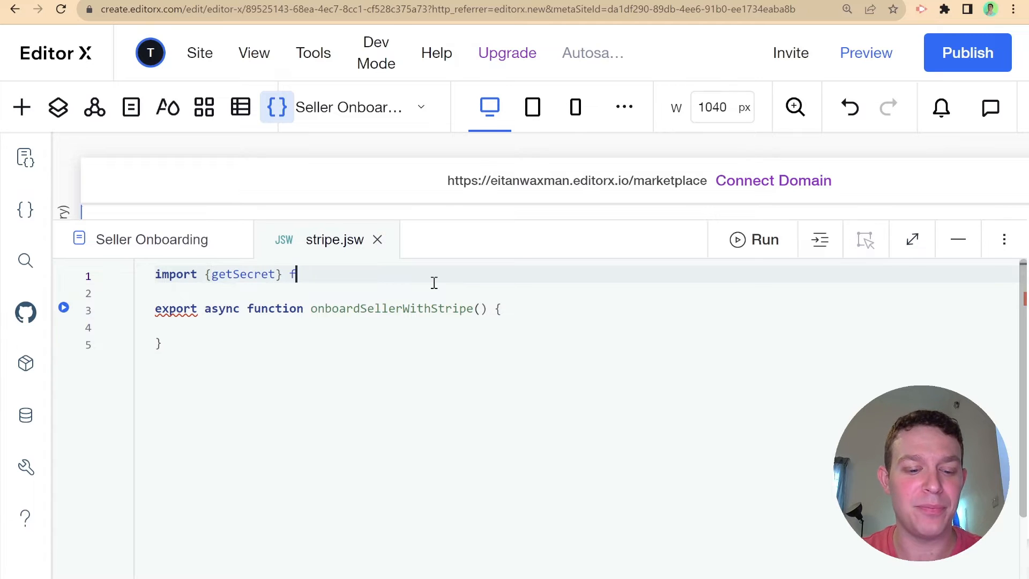
text(rom 'wix-se)
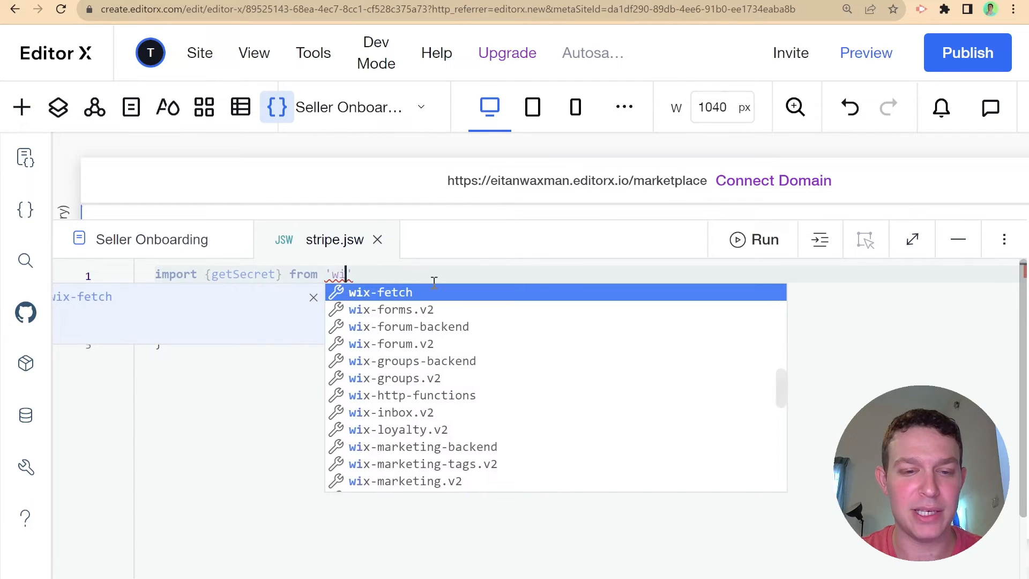
key(Return)
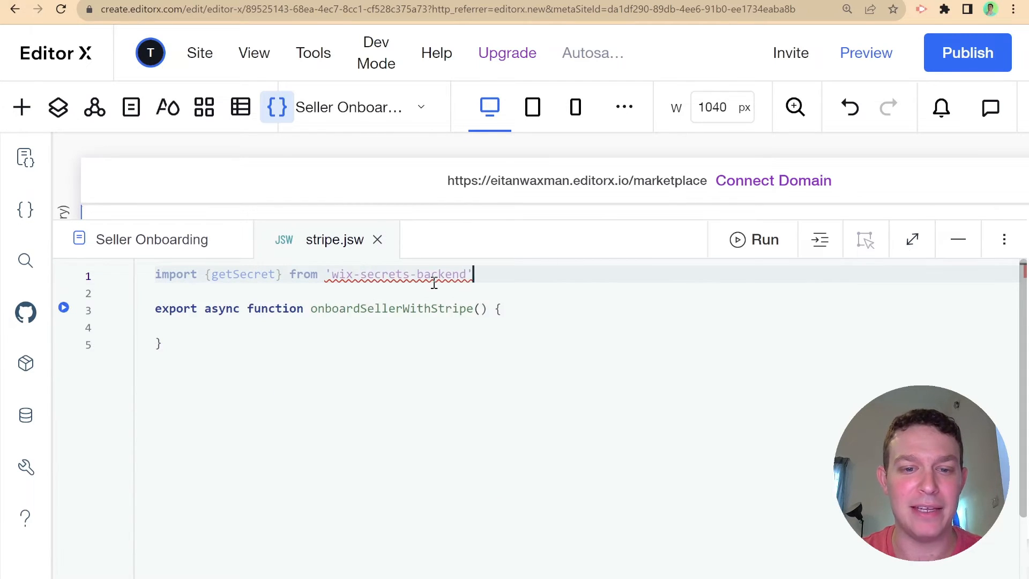
text(;)
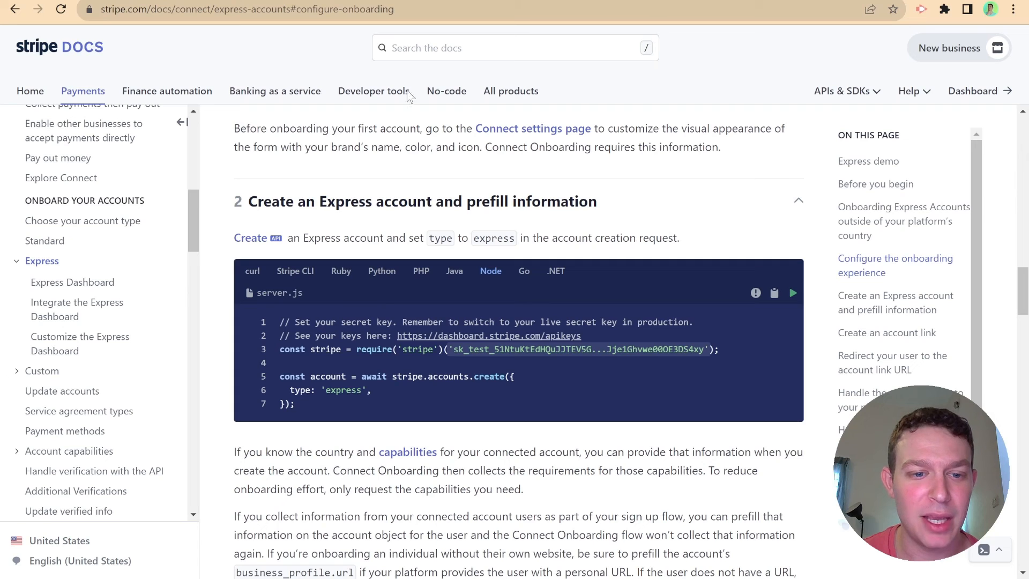
- Copy the Node sample under 'Create an Express account and prefill information'
scroll(326, 356, down, 1)
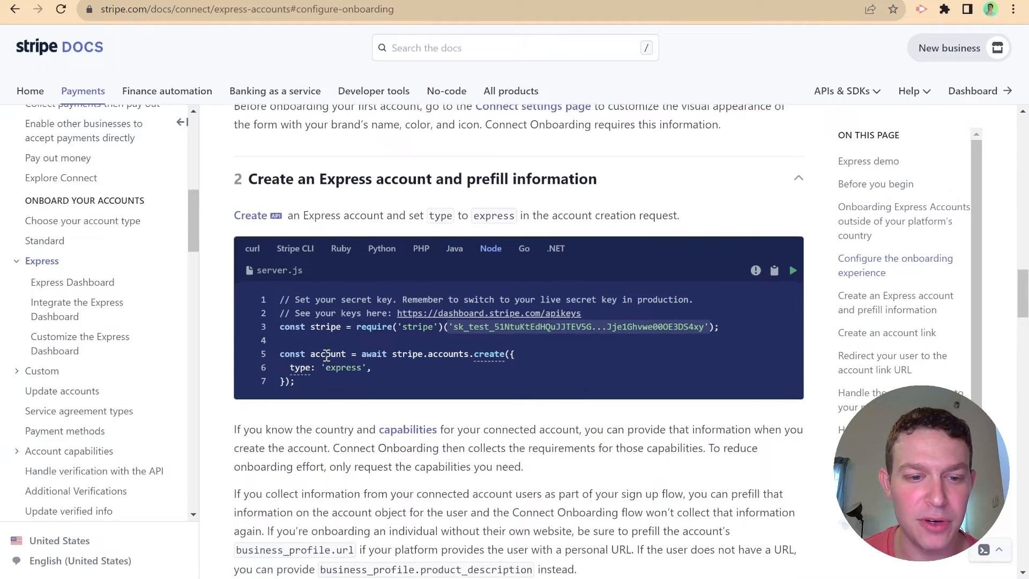
scroll(326, 356, down, 1)
click(774, 241)
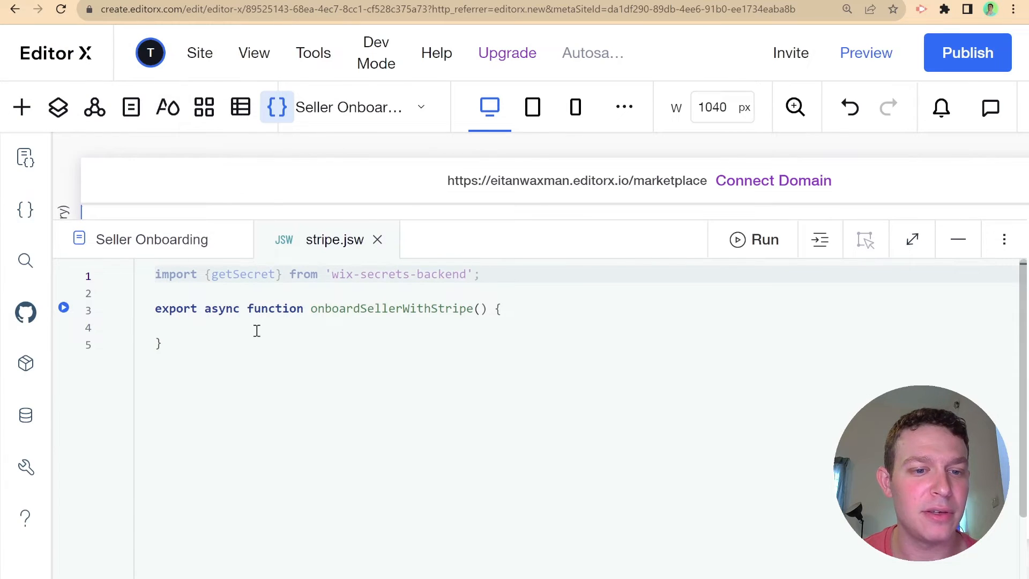
- Paste the Stripe sample into the function body, reindent it, and remove the hard-coded secret key
click(258, 328)
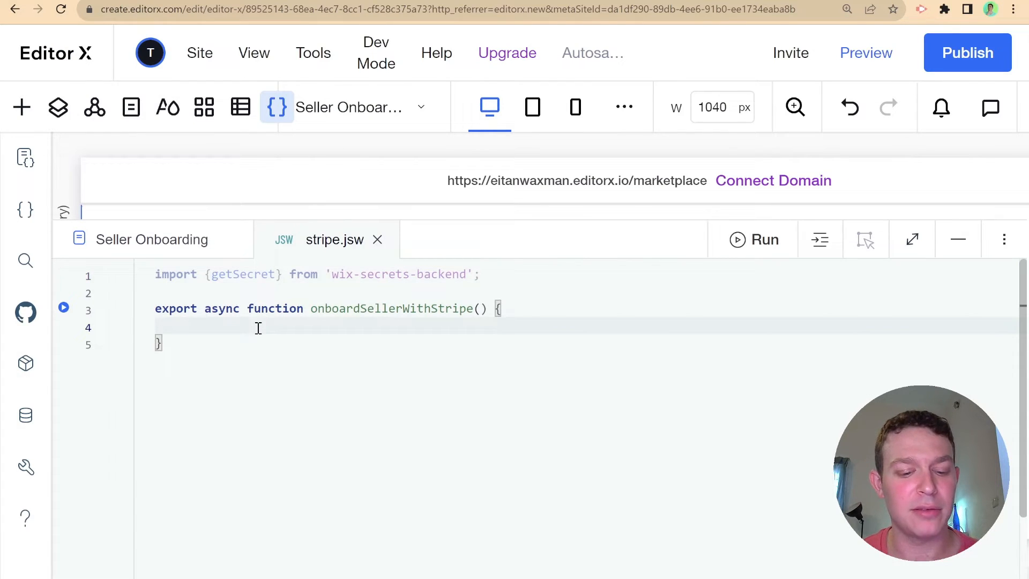
key(ctrl+v)
right_click(556, 275)
click(568, 287)
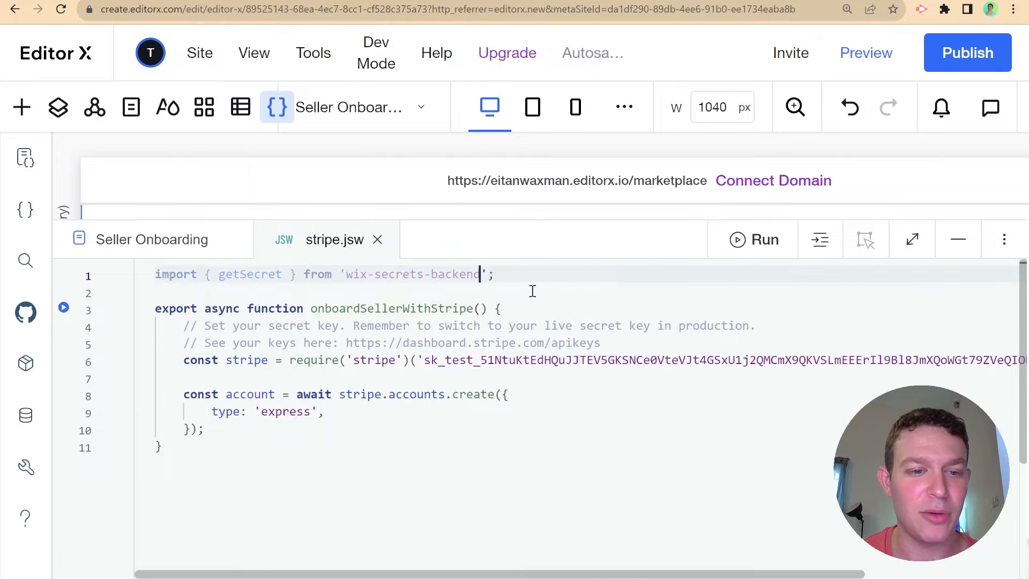
click(190, 328)
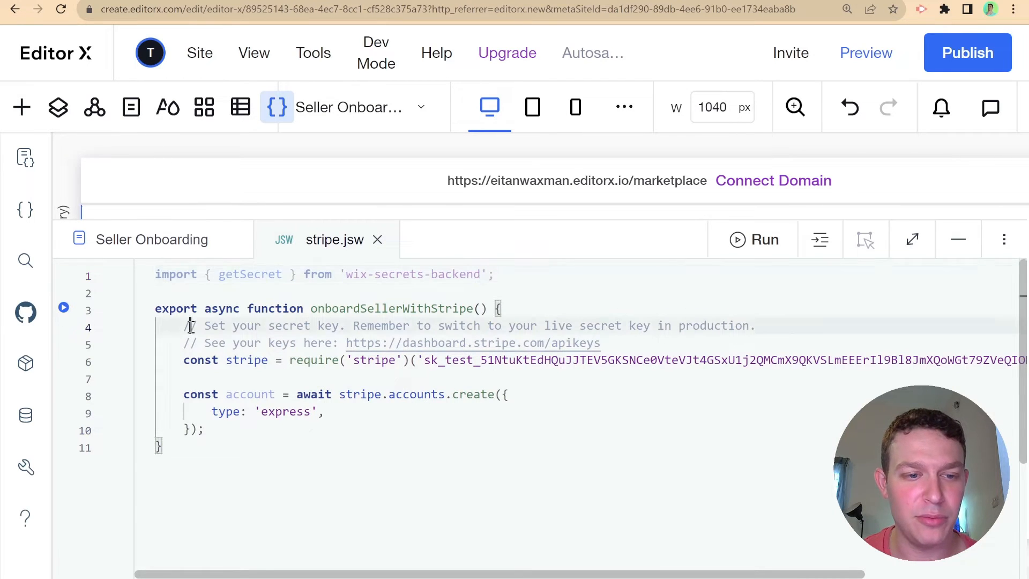
drag(172, 324, 232, 341)
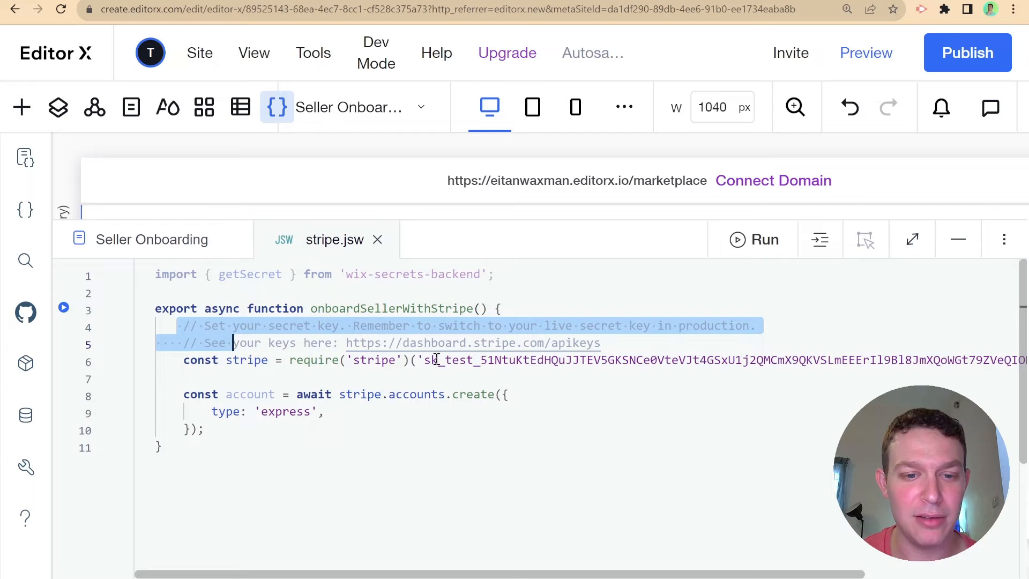
drag(418, 359, 763, 363)
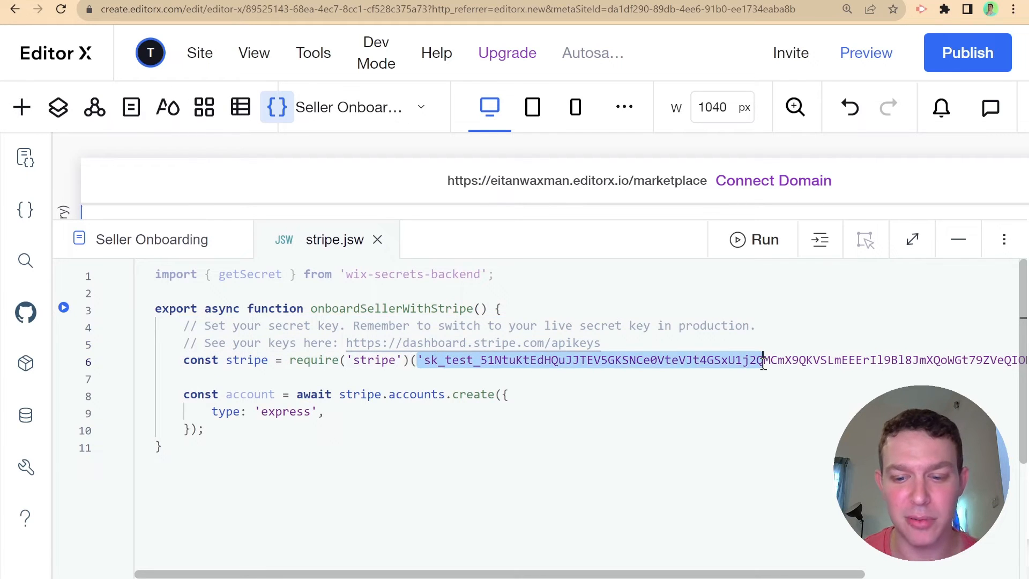
key(BackSpace)
drag(417, 359, 845, 360)
key(BackSpace)
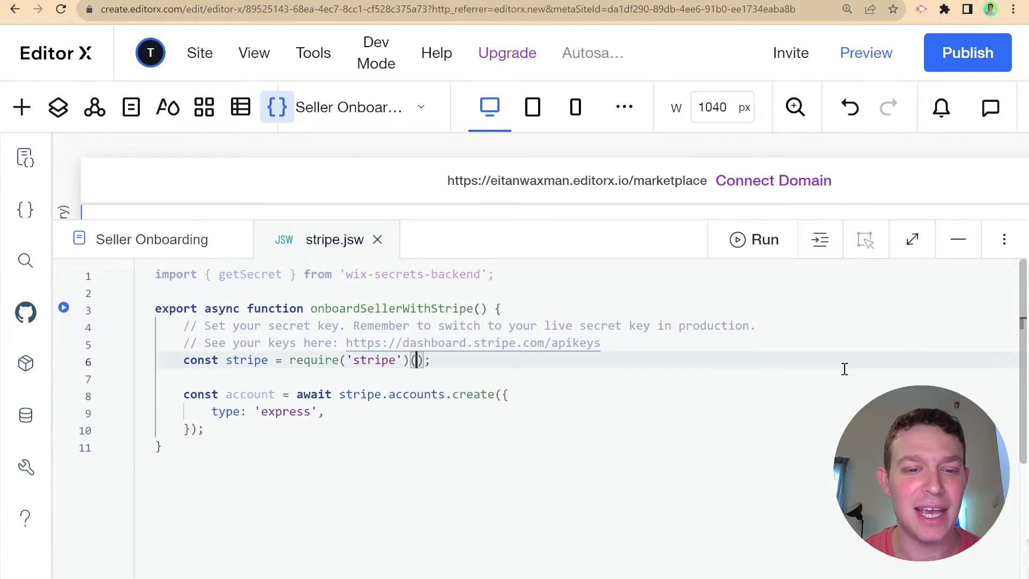
- Add const apiKey = await getSecret('STRIPE_API_KEY_TEST'); and pass apiKey to the stripe require
click(596, 343)
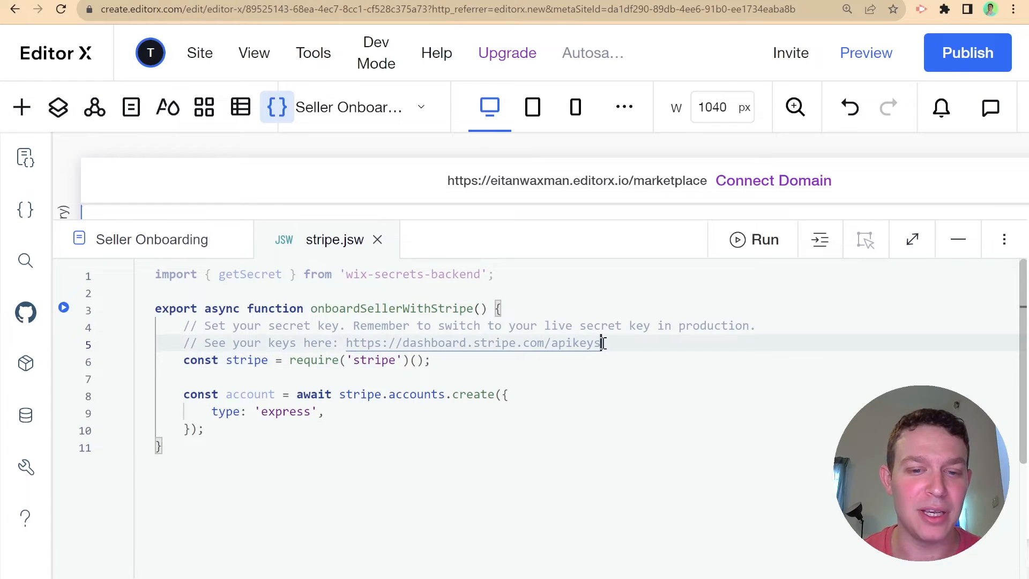
key(Return)
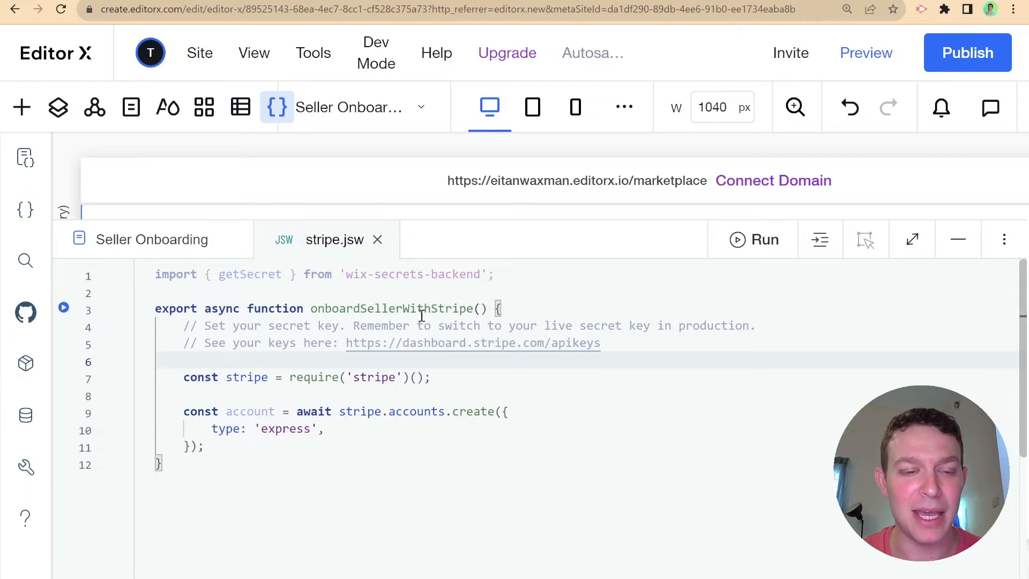
text(const)
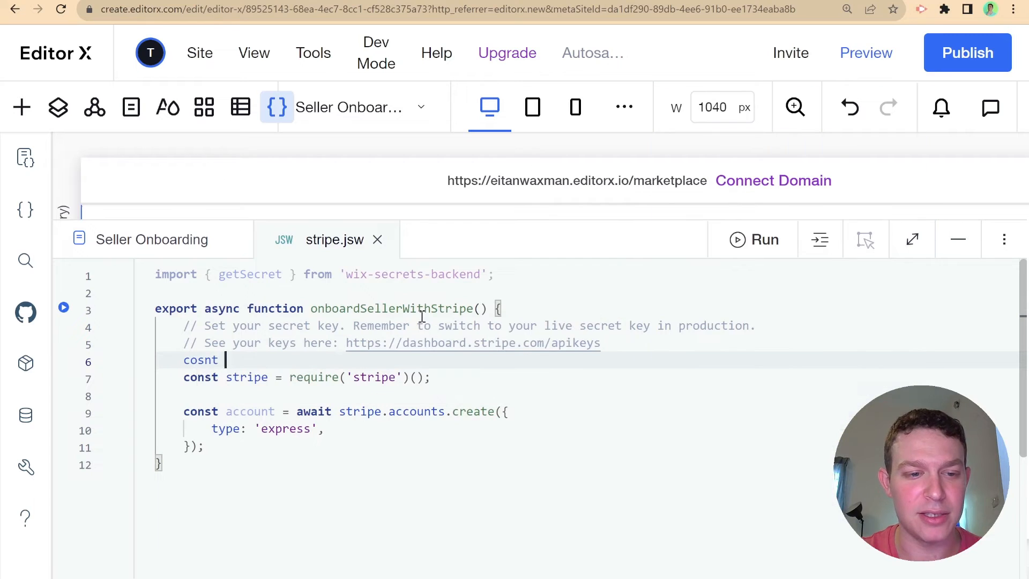
key(BackSpace)
key(BackSpace)
key(BackSpace)
text(nst ap)
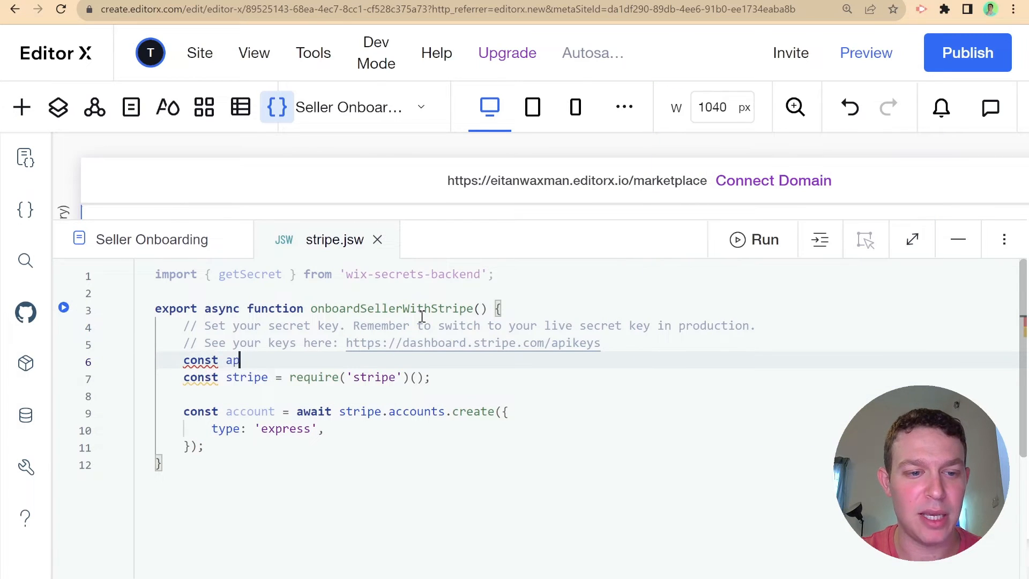
text(iKey = await getSecret)
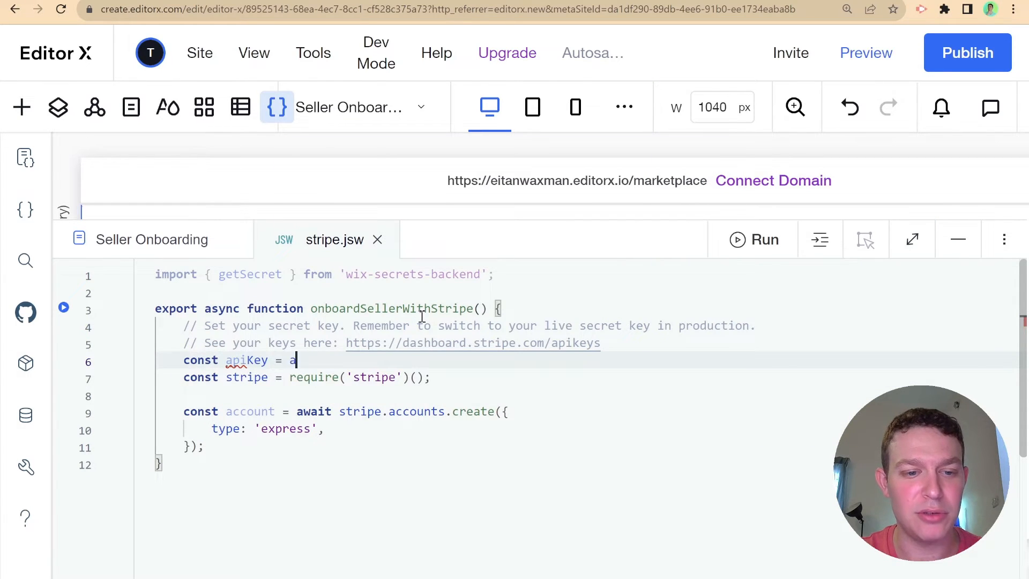
text((')
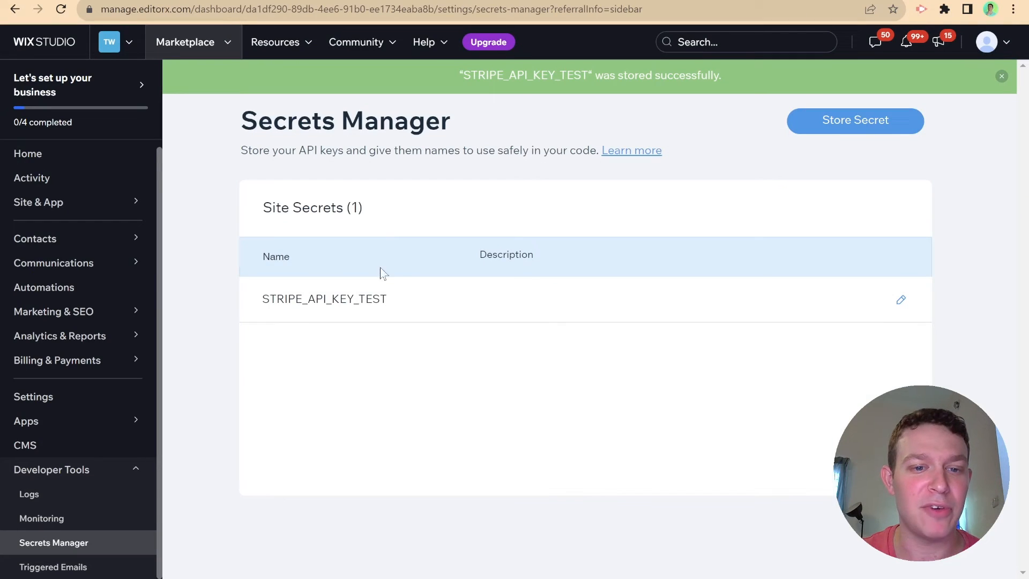
drag(407, 299, 263, 311)
key(ctrl+c)
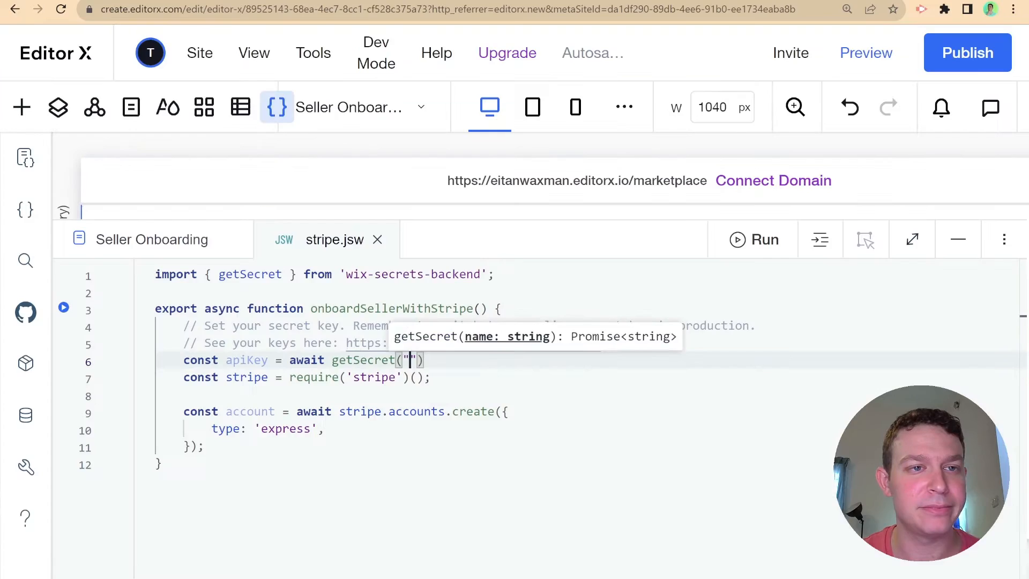
text(")
key(ctrl+v)
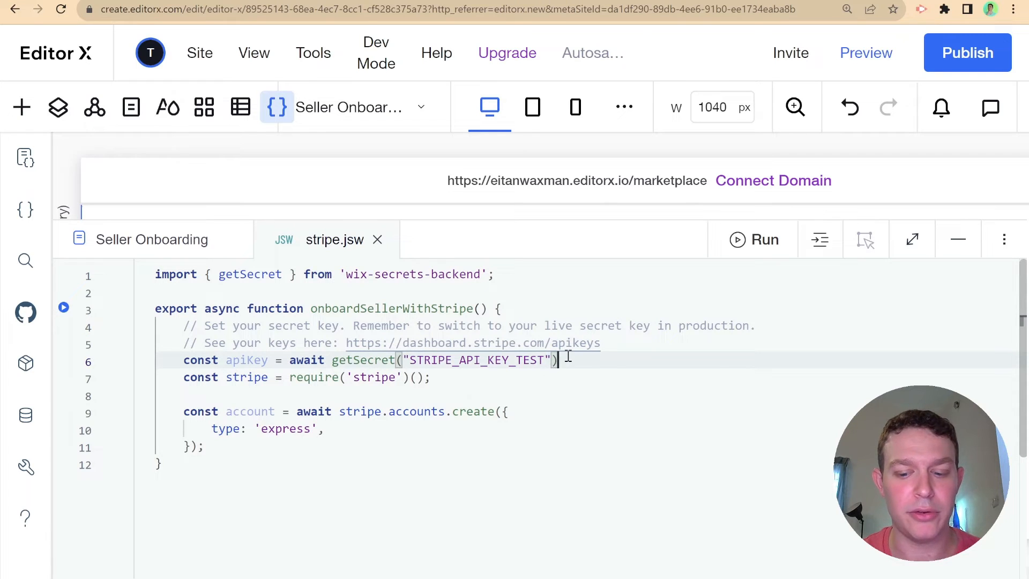
text(')
click(422, 376)
text(a)
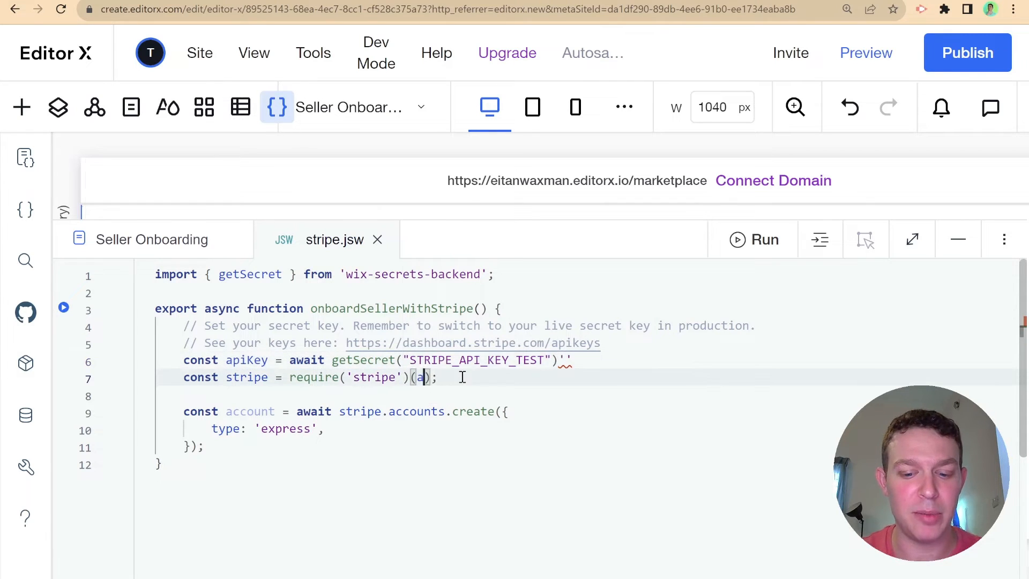
text(piKey)
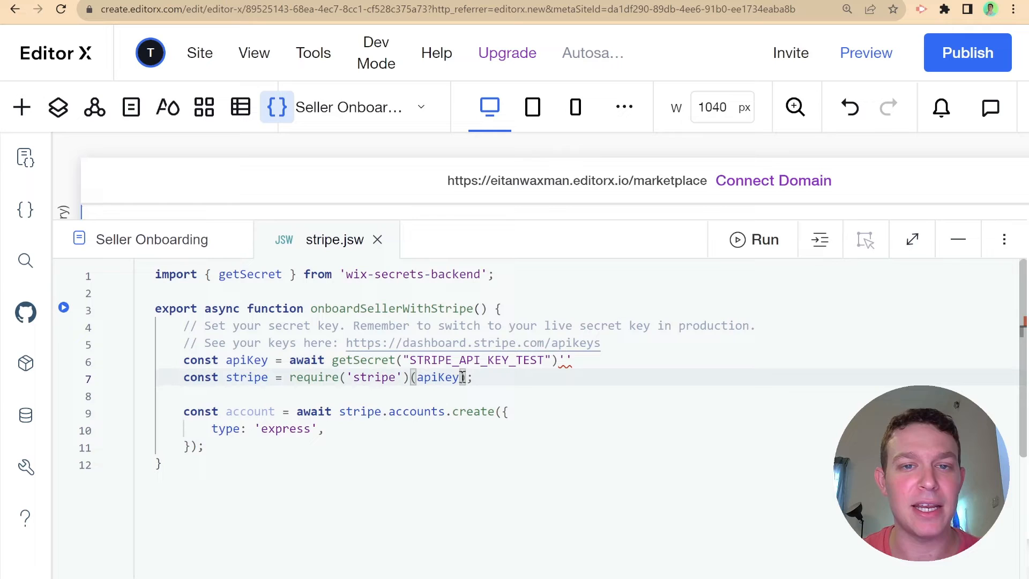
click(592, 360)
key(BackSpace)
key(BackSpace)
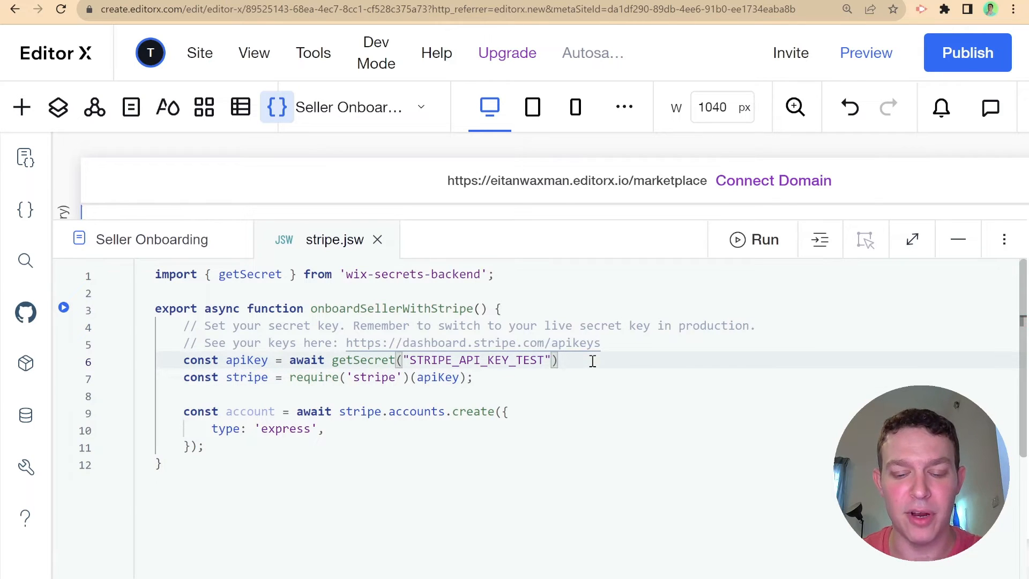
text(;)
- Delete the copied comment lines and reformat the function's indentation
right_click(589, 310)
click(409, 343)
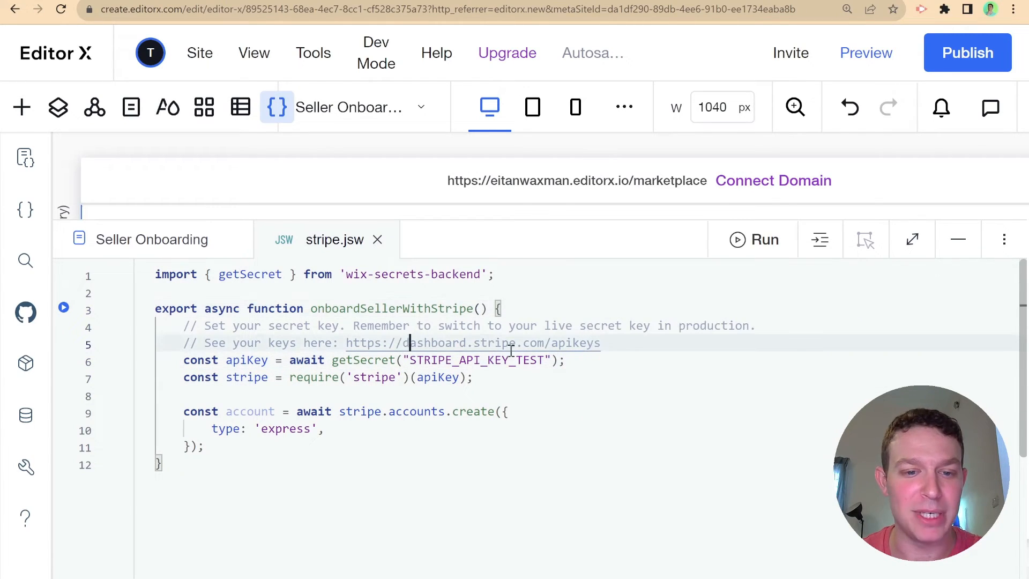
drag(601, 342, 172, 325)
key(BackSpace)
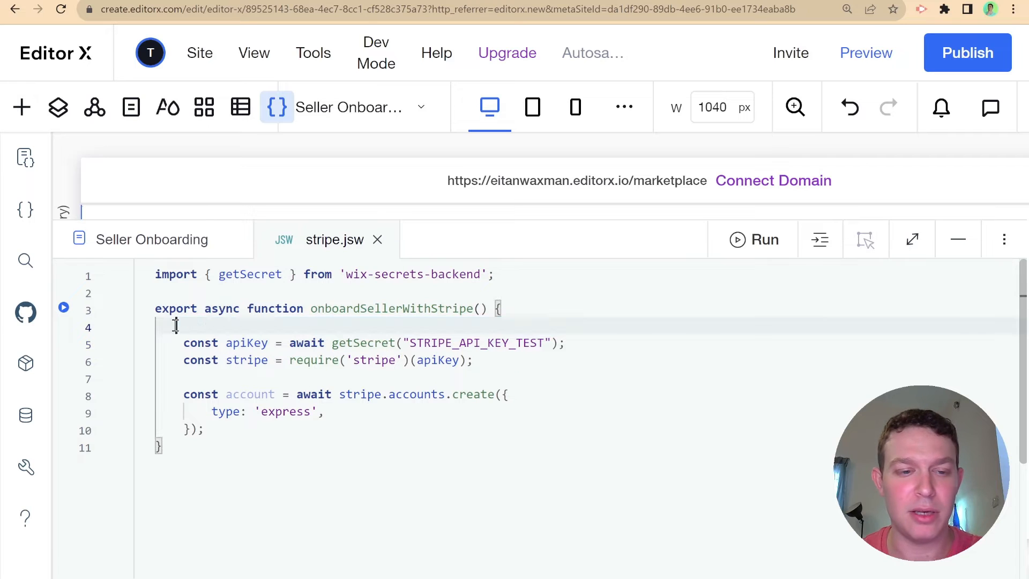
key(BackSpace)
right_click(610, 330)
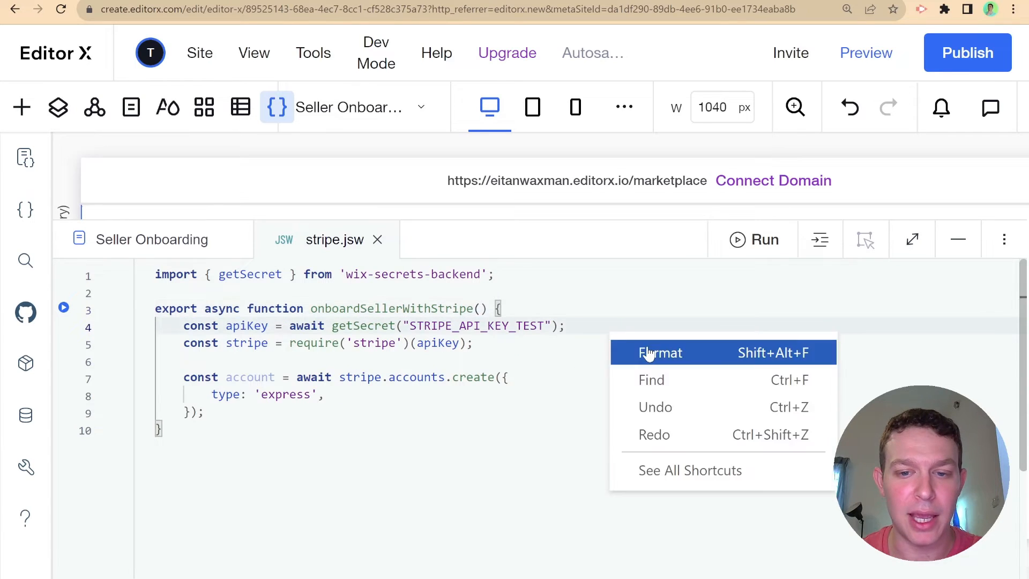
click(638, 351)
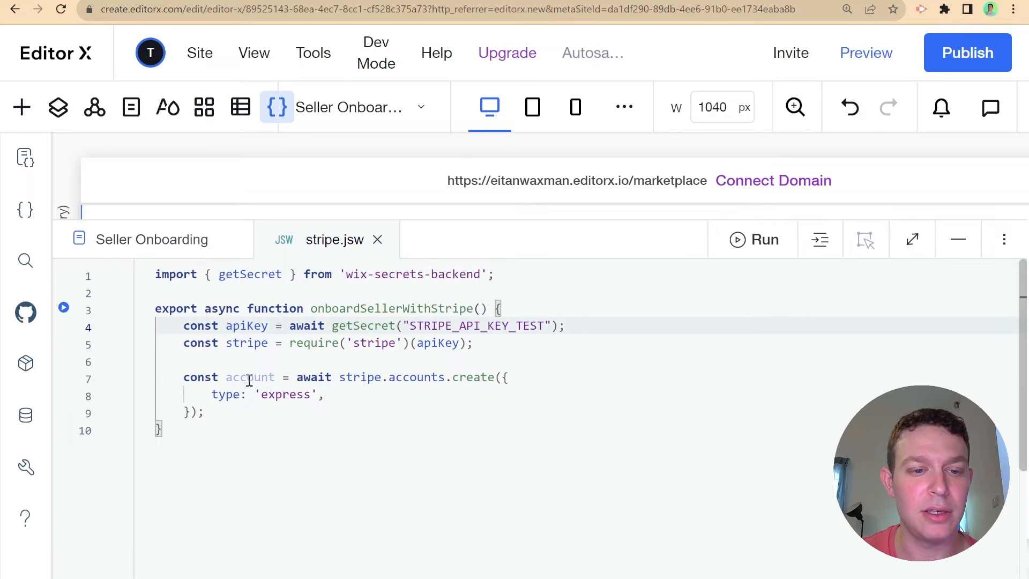
- Add return account; after the Express account creation block
drag(185, 395, 369, 398)
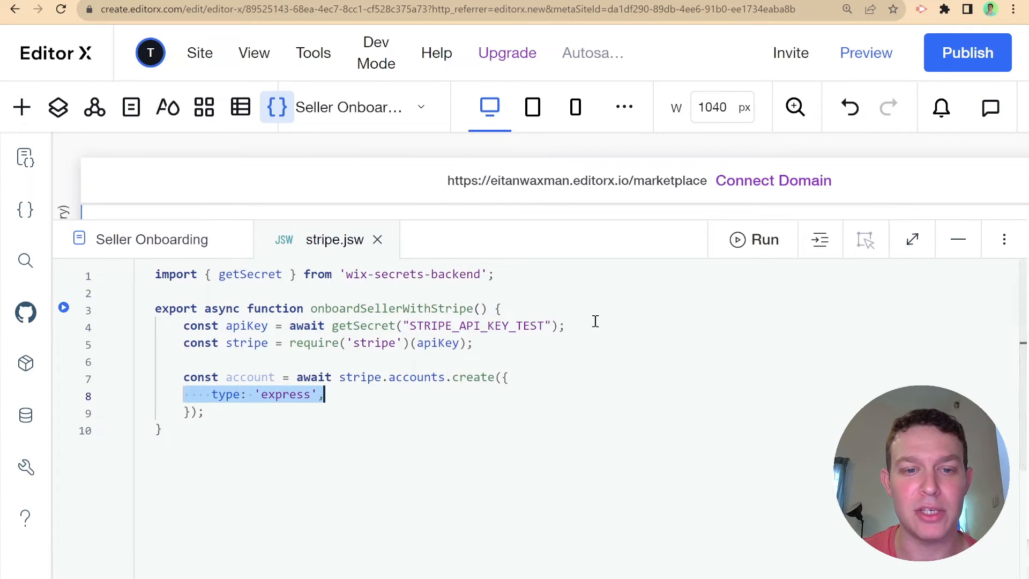
click(340, 403)
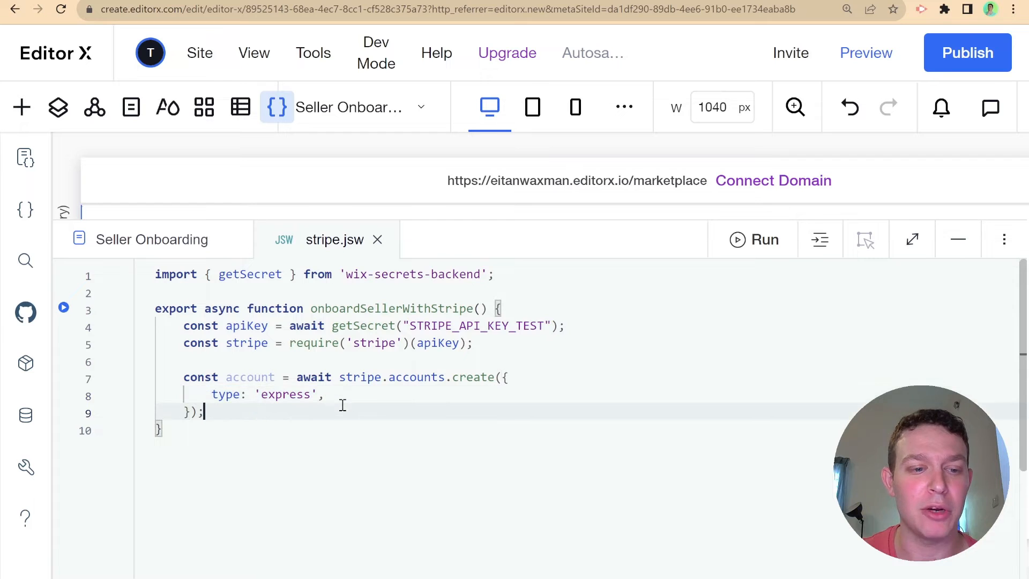
key(Return)
key(Return)
text(return acc)
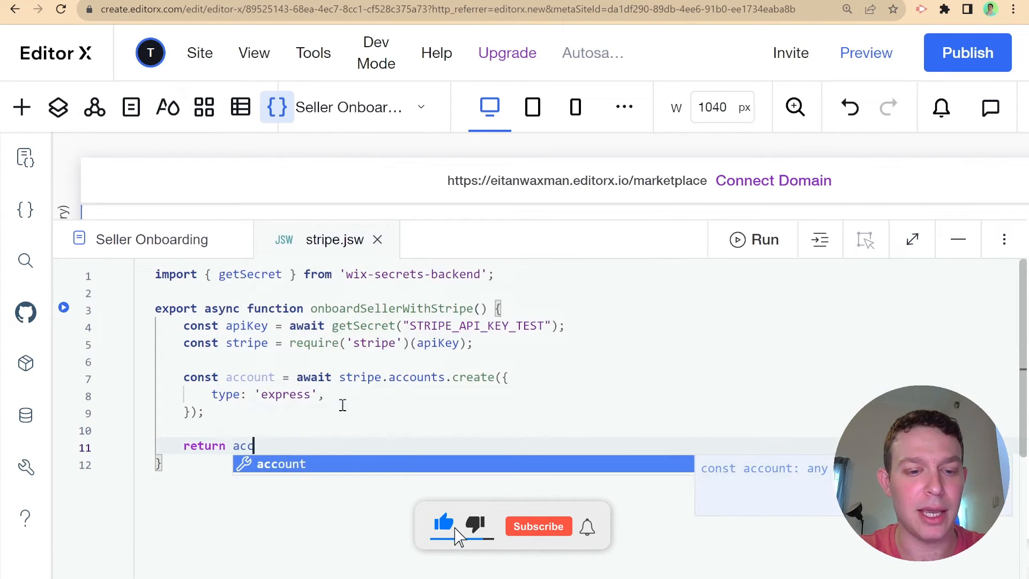
key(Return)
text(;)
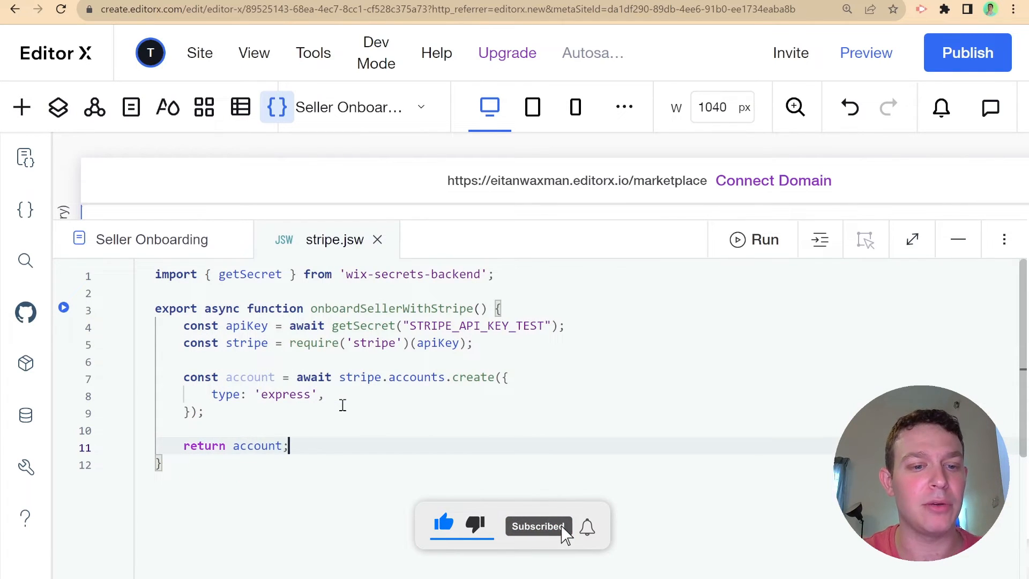
right_click(589, 331)
key(Escape)
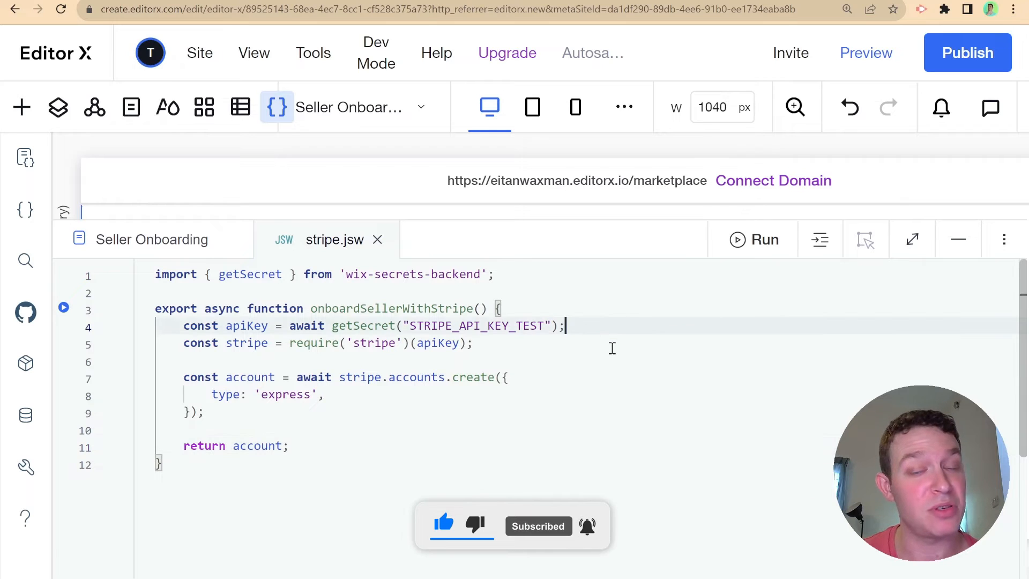
click(64, 307)
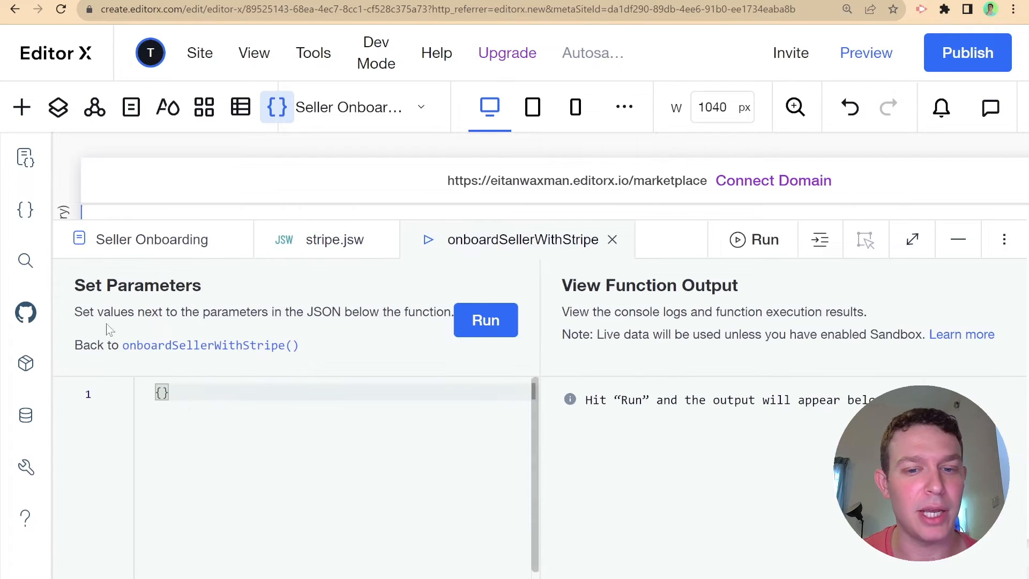
- Run onboardSellerWithStripe and inspect the returned US Stripe account object in the output
click(481, 326)
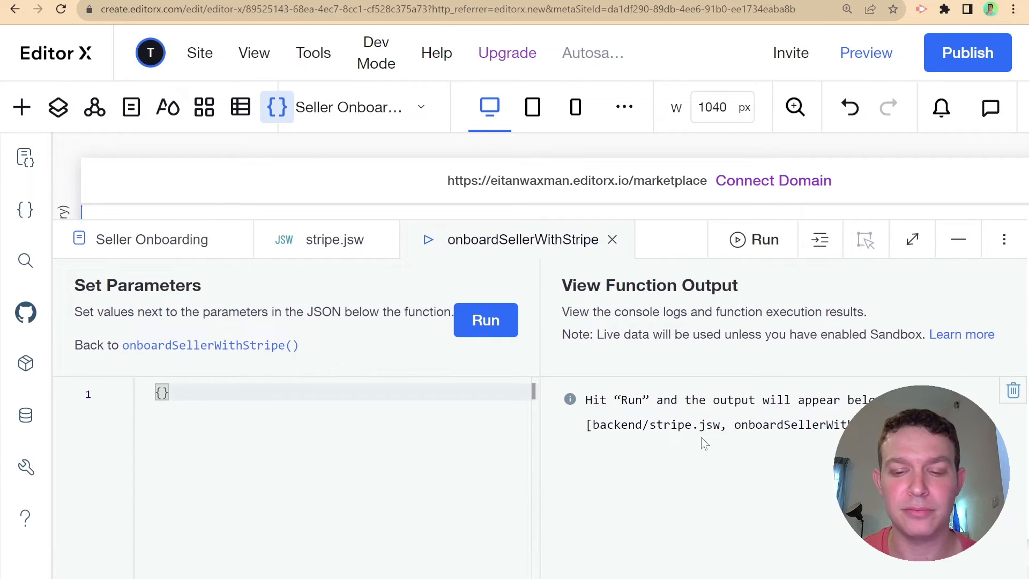
click(621, 471)
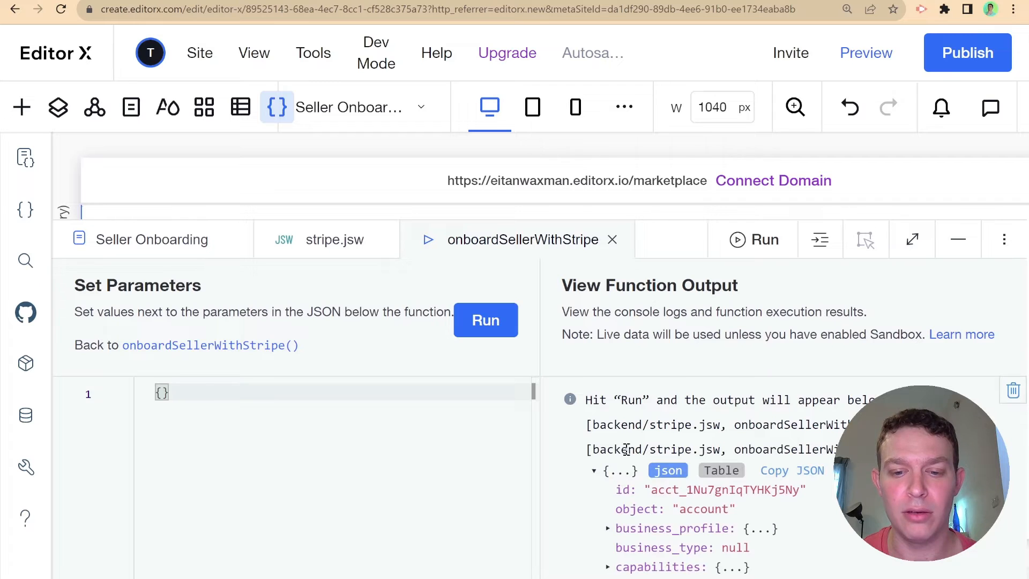
scroll(643, 442, down, 3)
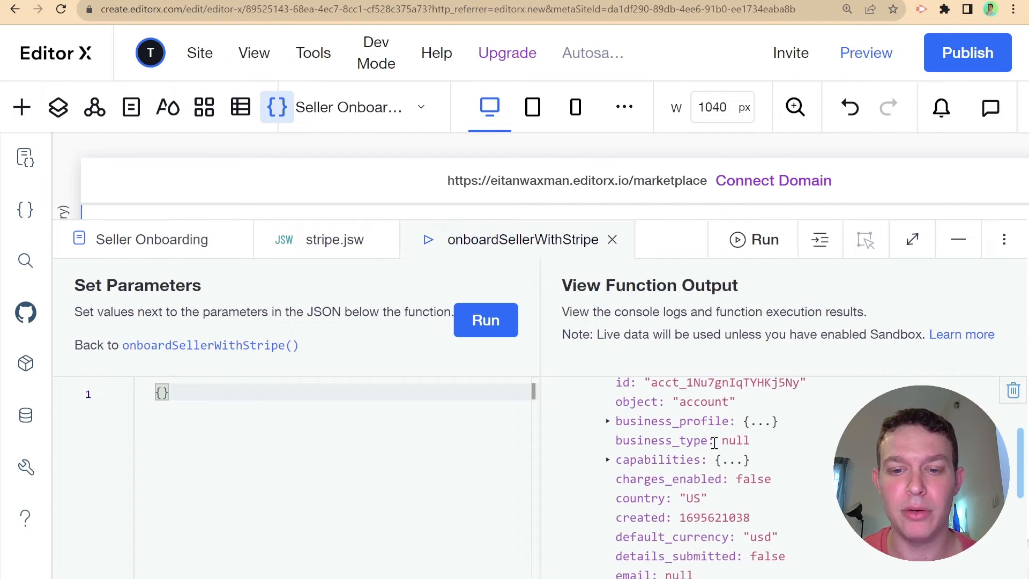
scroll(714, 442, down, 5)
scroll(715, 448, up, 8)
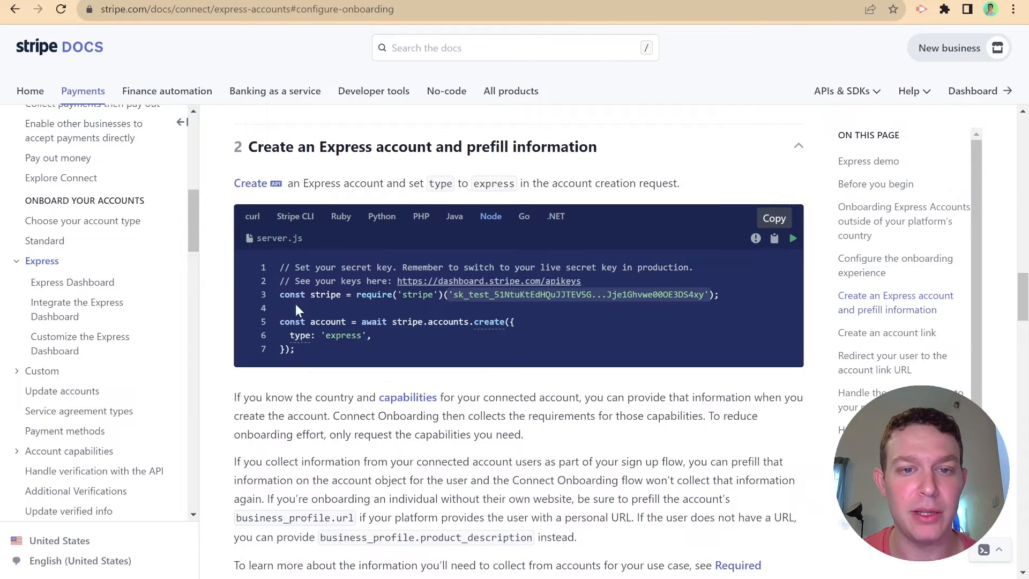
- Copy the Node accountLinks.create sample from step 3, 'Create an account link'
scroll(352, 308, down, 5)
scroll(361, 310, down, 3)
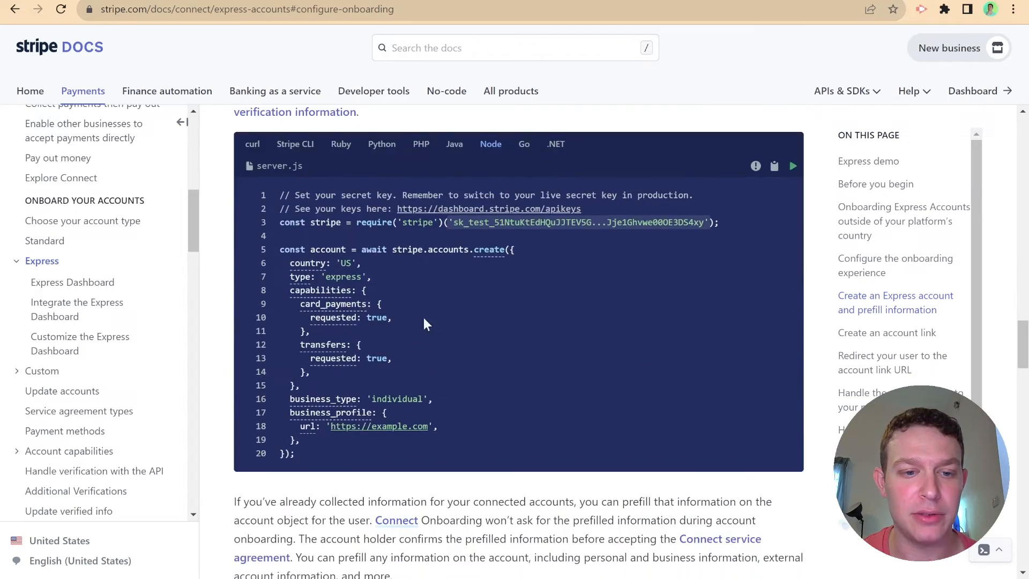
scroll(424, 318, up, 6)
scroll(394, 194, down, 5)
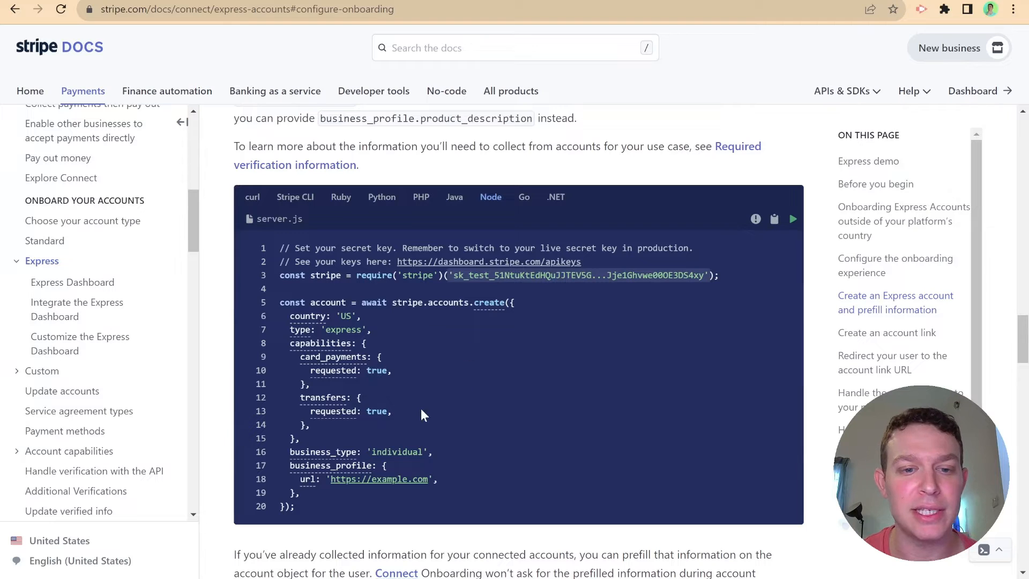
scroll(365, 346, down, 1)
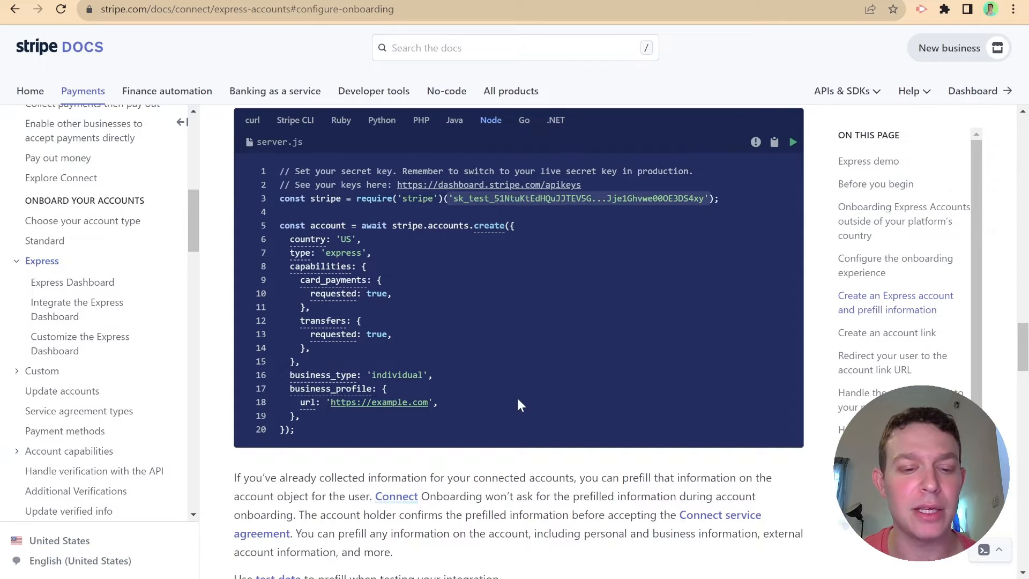
scroll(516, 404, down, 4)
scroll(484, 346, down, 1)
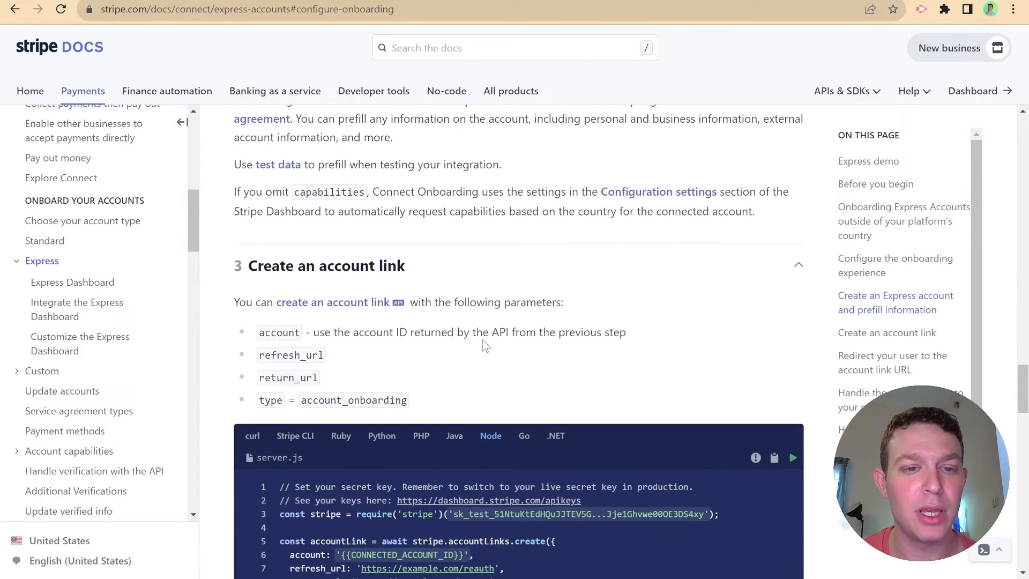
scroll(326, 252, down, 1)
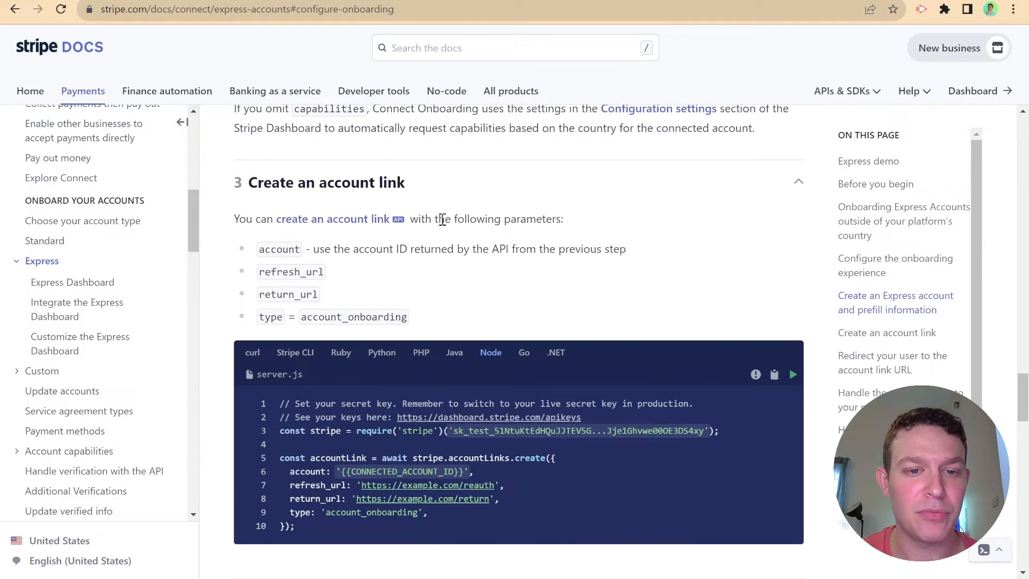
scroll(406, 218, down, 1)
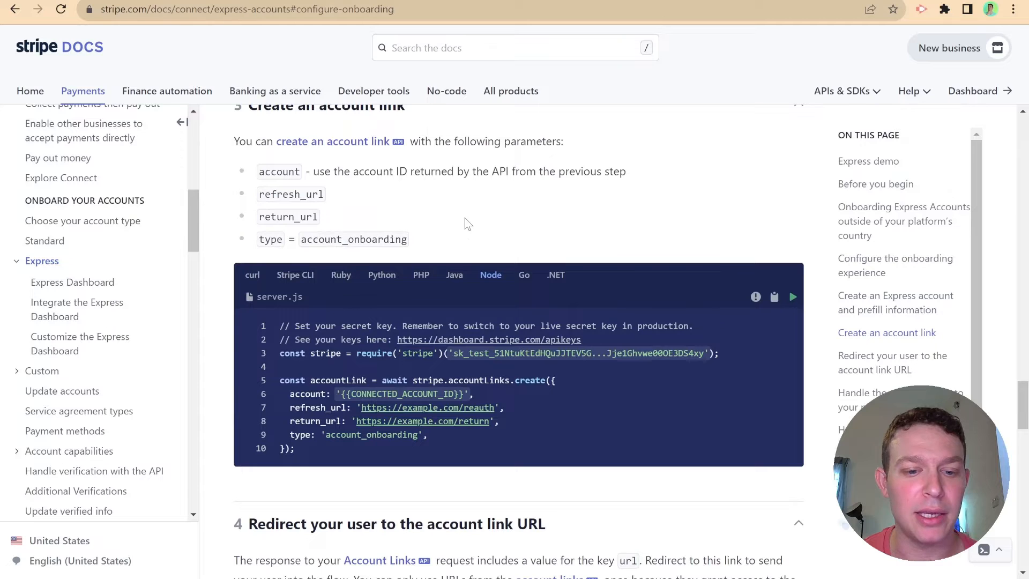
scroll(429, 219, down, 2)
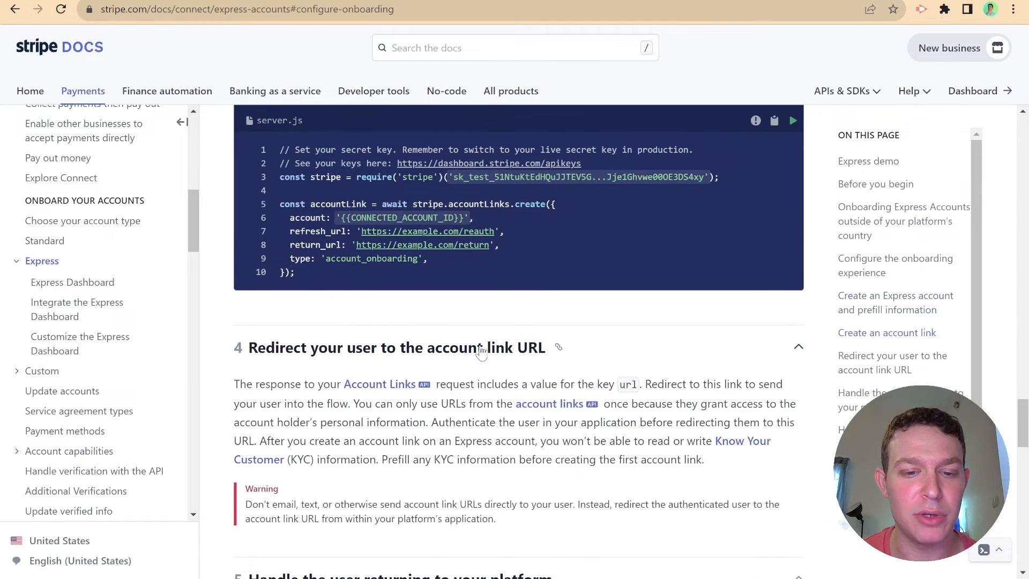
scroll(431, 338, down, 2)
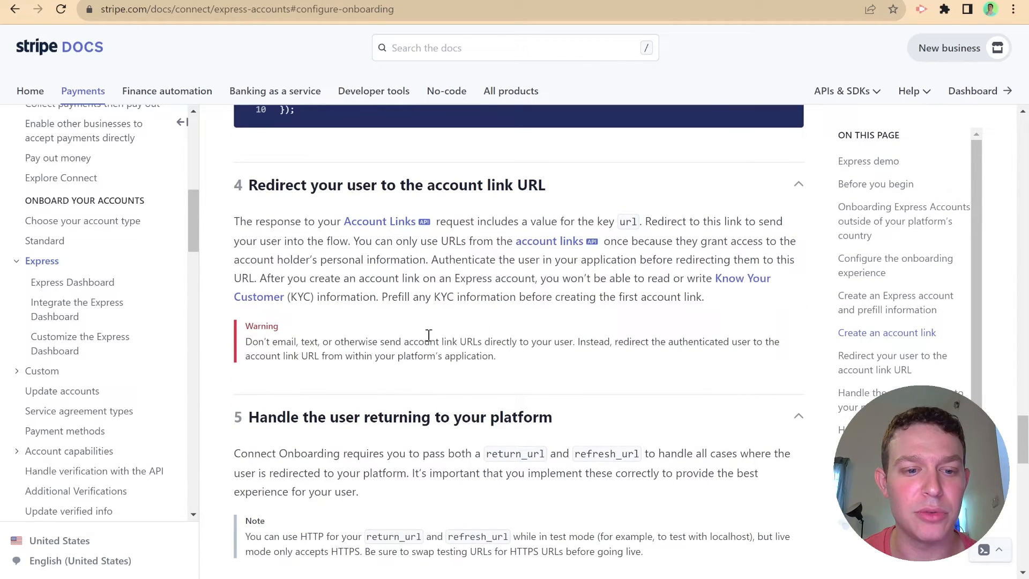
scroll(407, 329, up, 1)
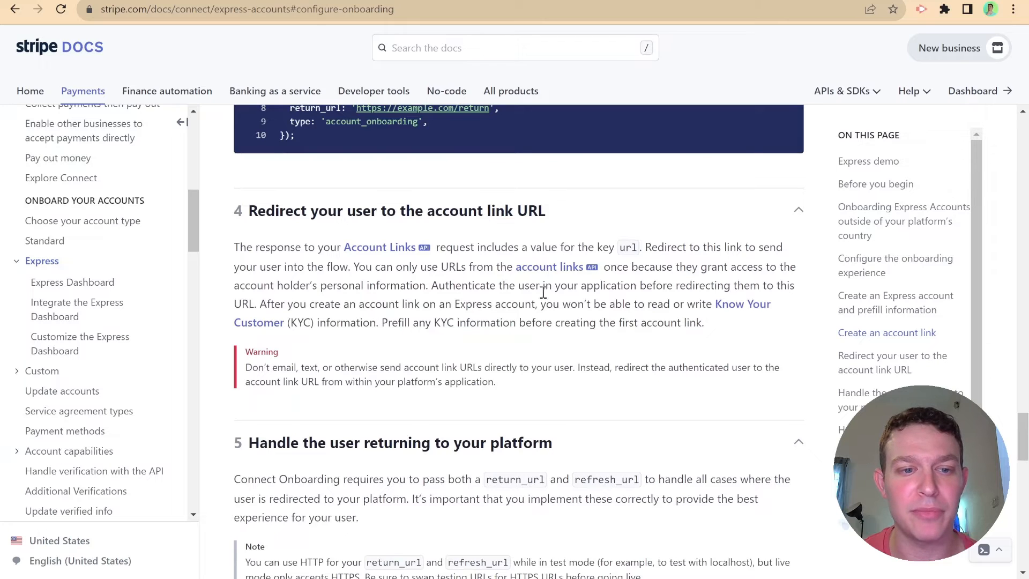
scroll(536, 297, up, 10)
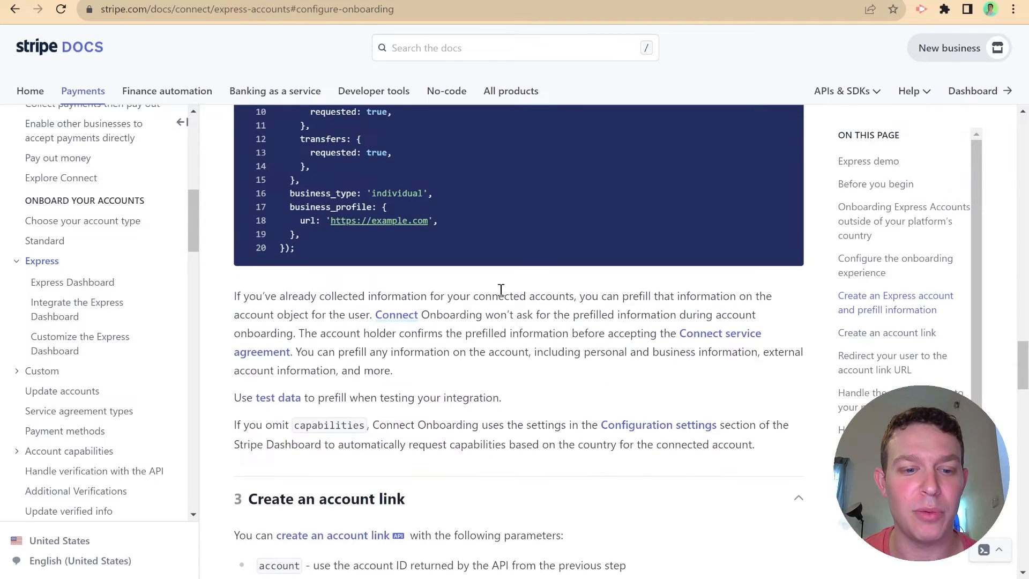
scroll(504, 295, down, 3)
scroll(501, 294, down, 2)
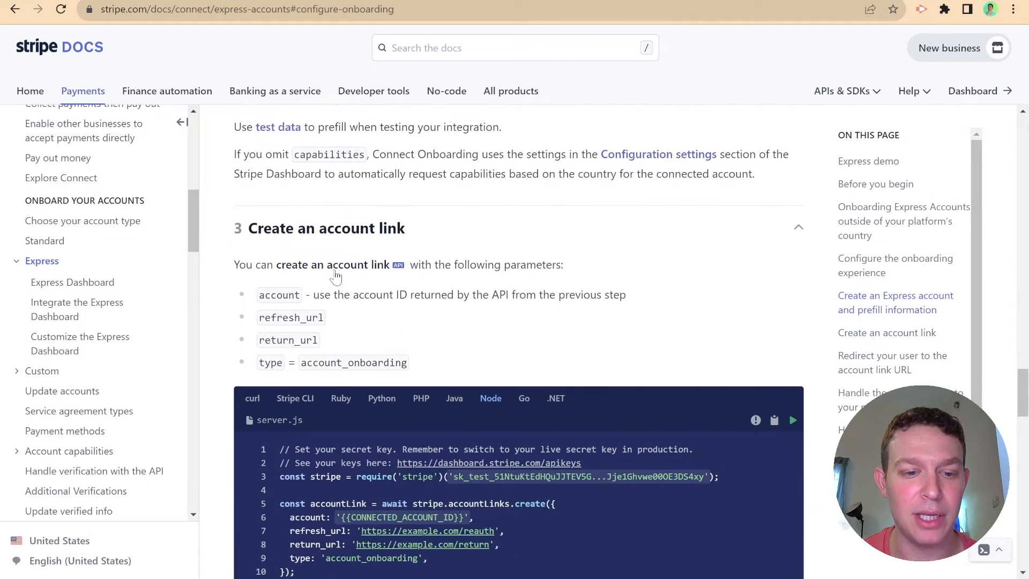
scroll(335, 274, down, 2)
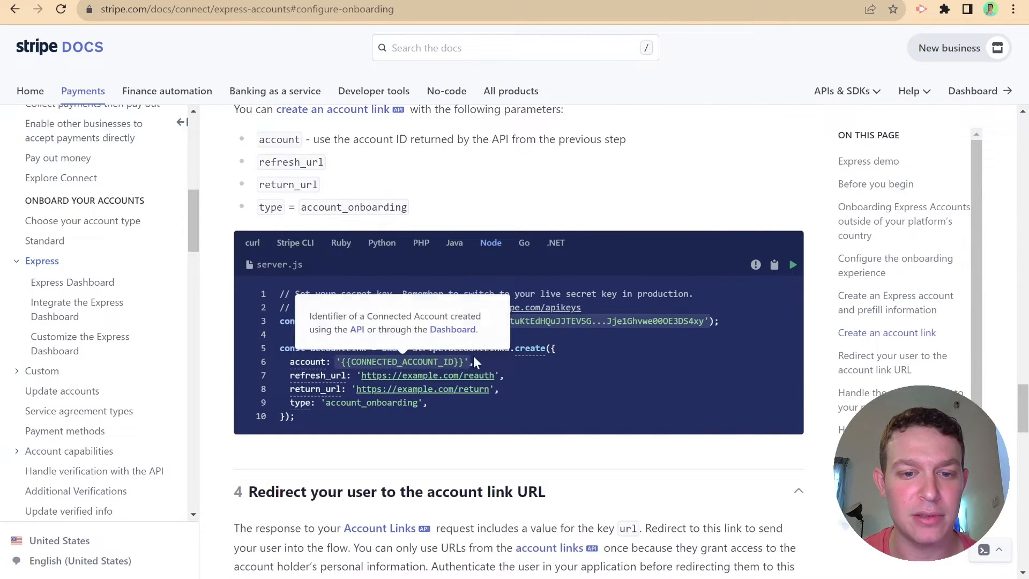
mouse_move(536, 355)
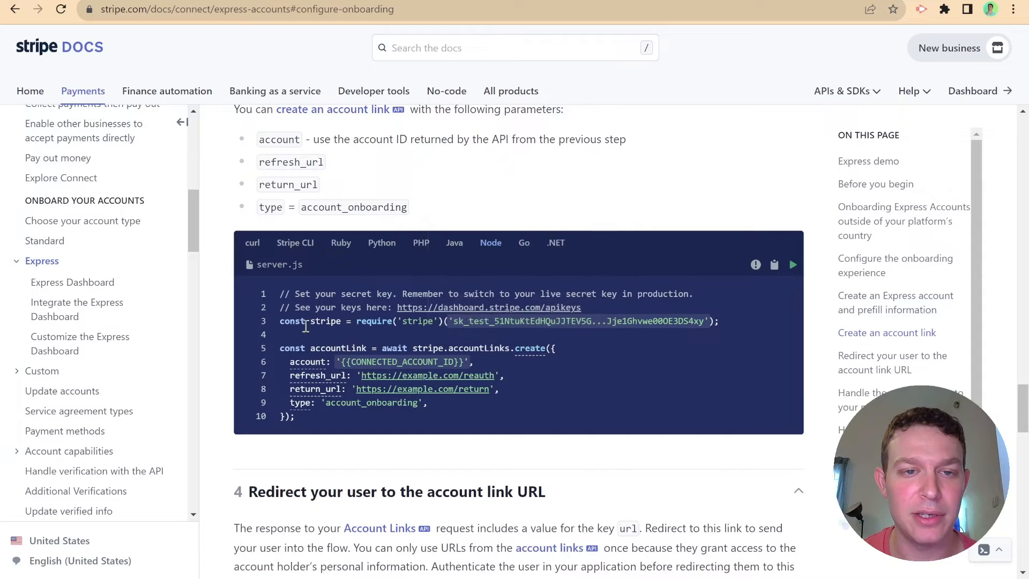
scroll(314, 312, up, 1)
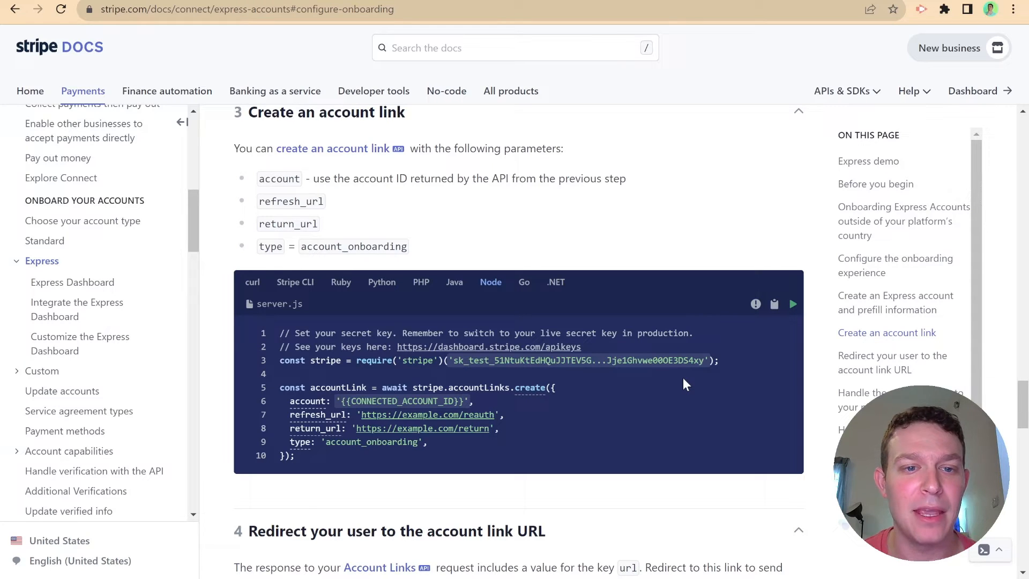
click(774, 303)
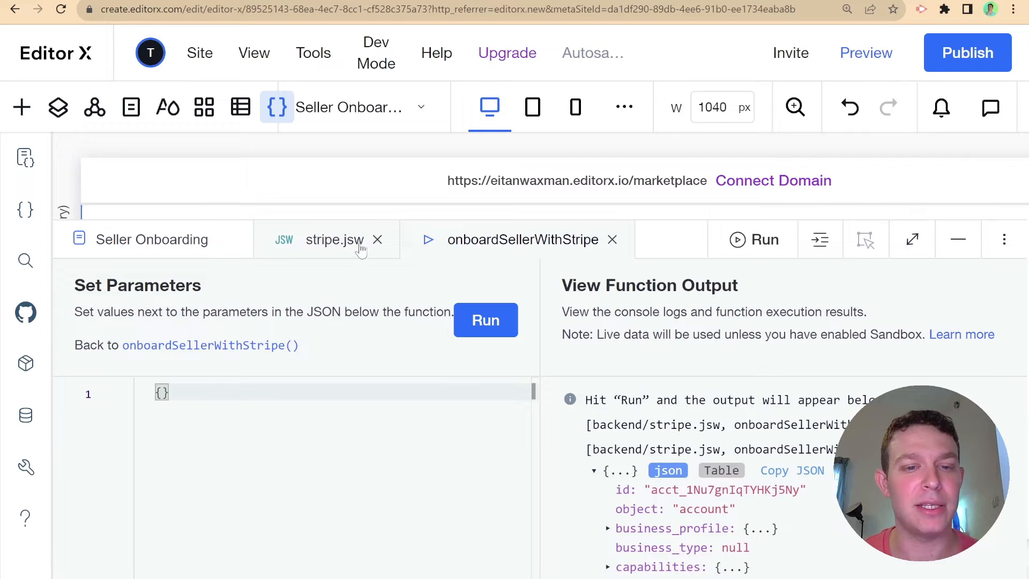
- In stripe.jsw, add a new async function named createAccountLink below the existing function
click(289, 248)
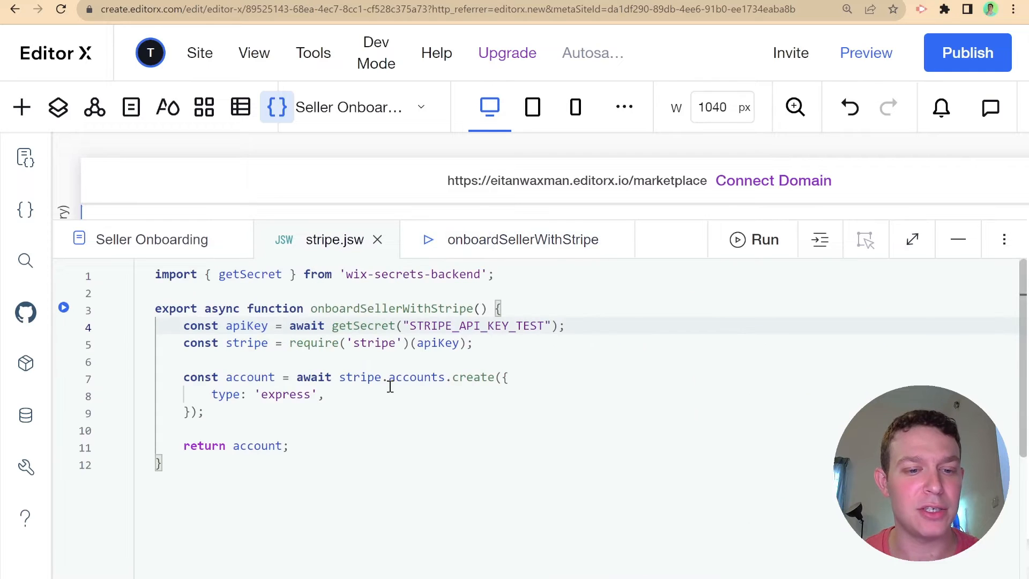
scroll(226, 480, down, 1)
click(247, 450)
key(Return)
key(Return)
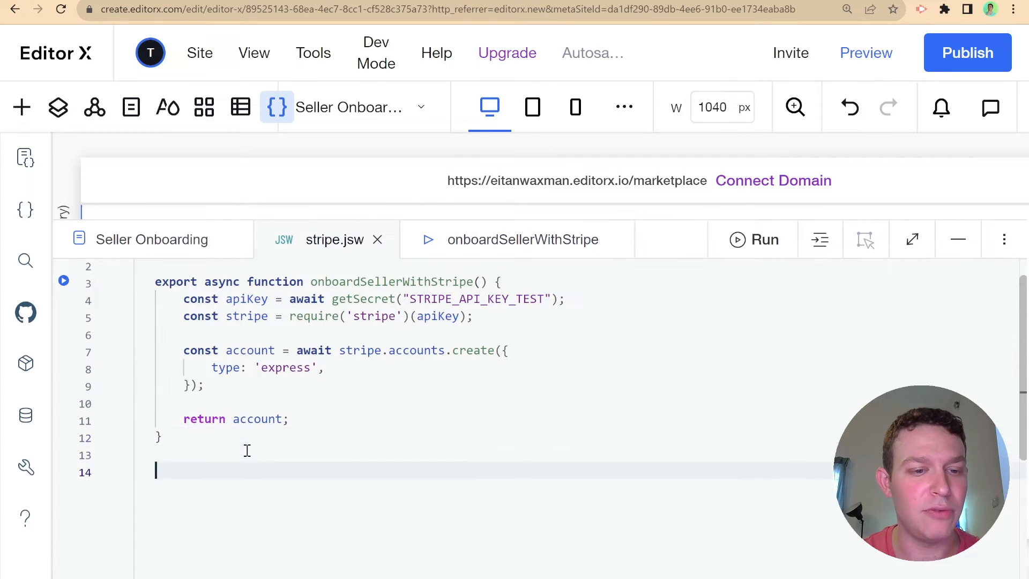
scroll(345, 463, up, 1)
text(c)
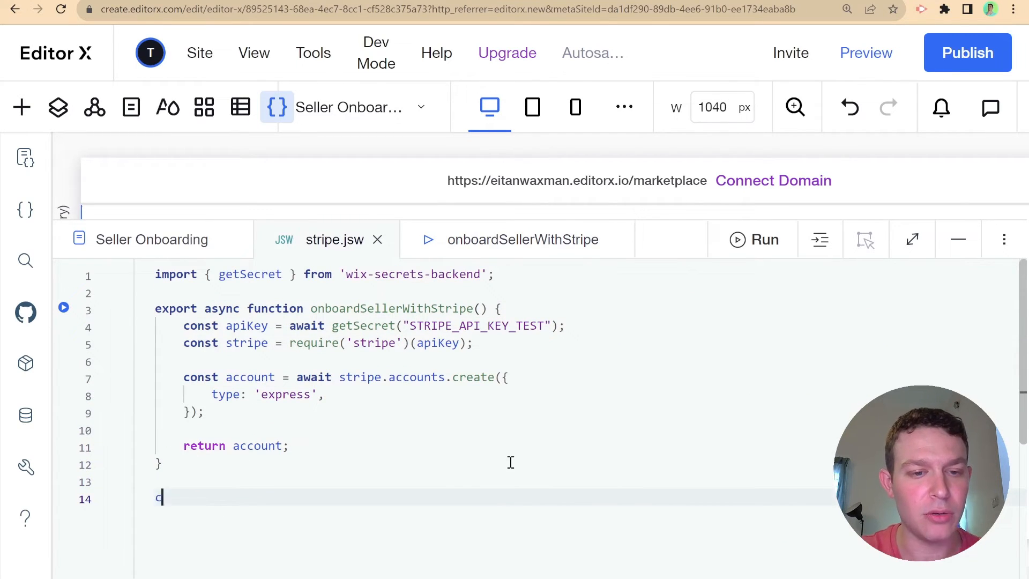
text(onst)
key(BackSpace)
key(BackSpace)
key(BackSpace)
key(BackSpace)
key(BackSpace)
key(BackSpace)
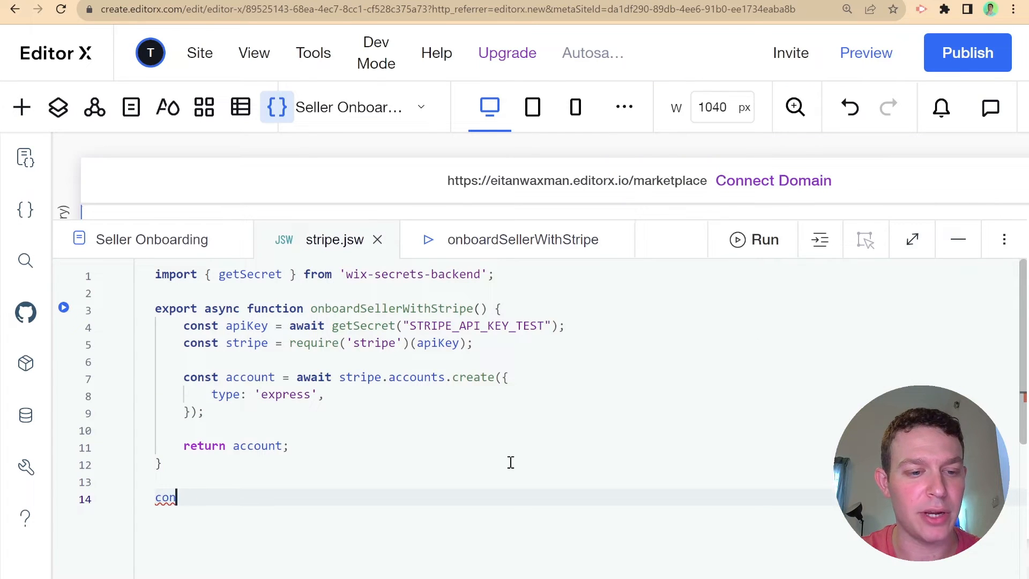
text(e)
key(BackSpace)
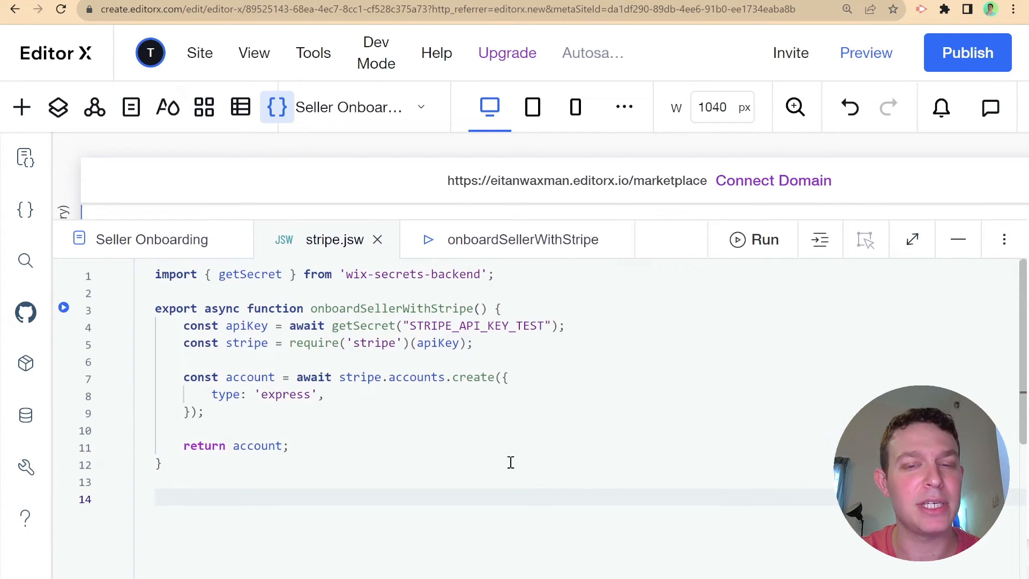
text(async fu)
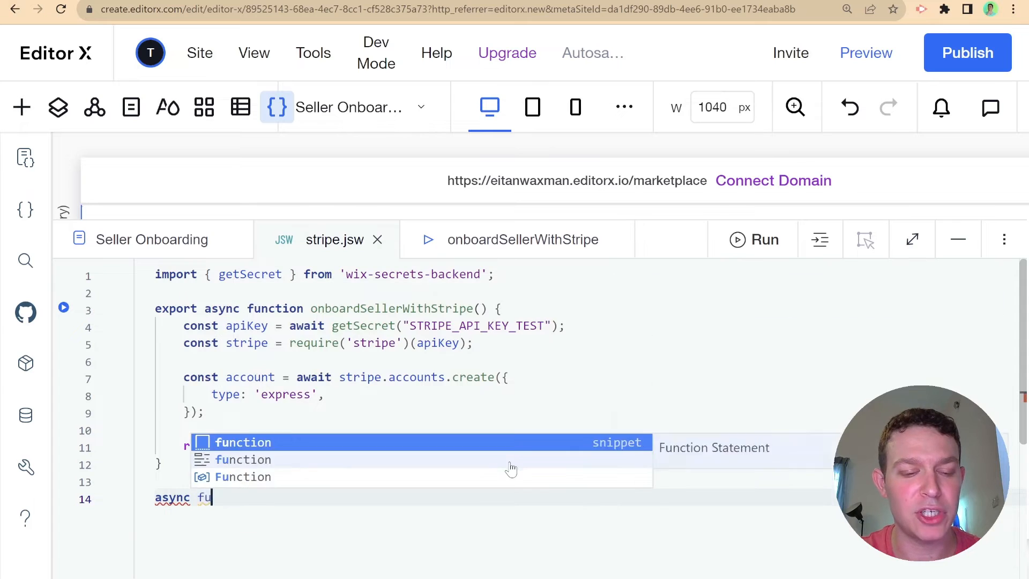
key(Return)
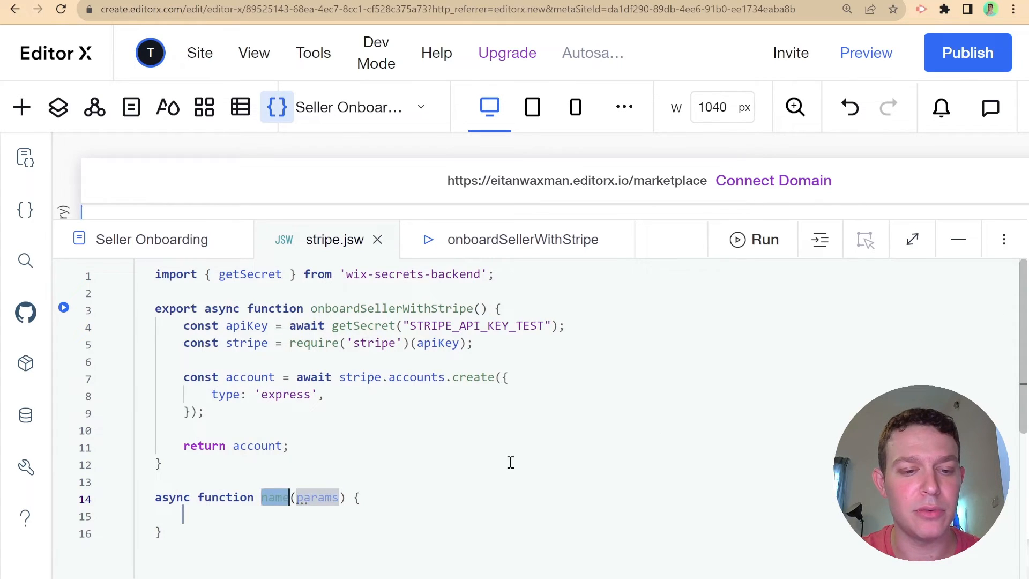
text(createAcco)
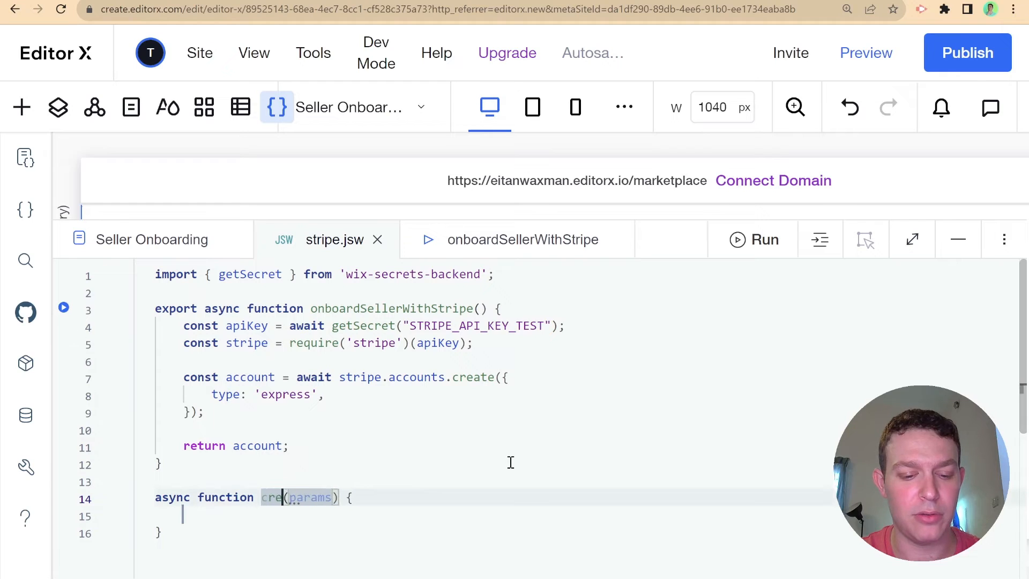
text(untLink)
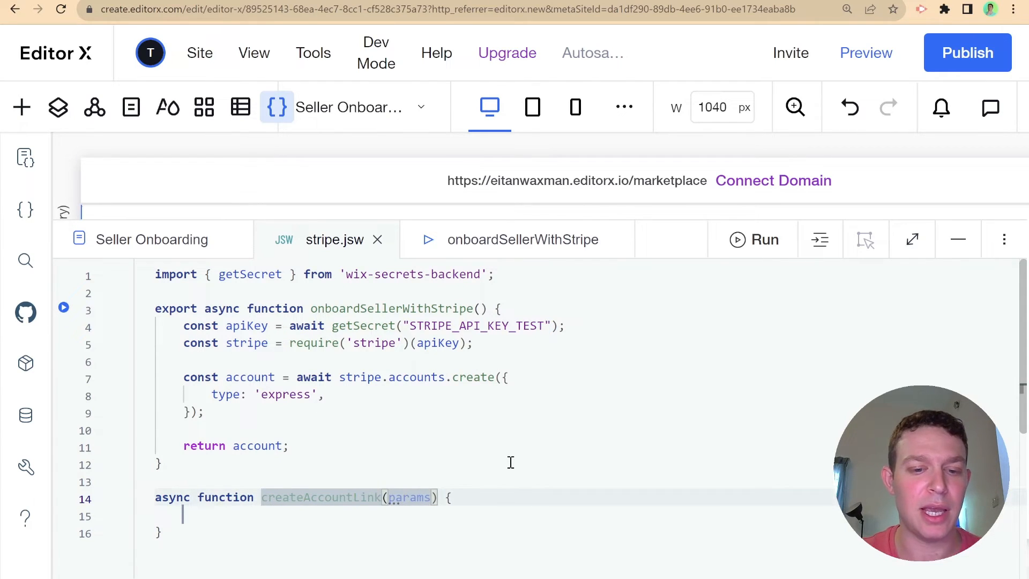
- Clear its params placeholder, paste the account-link code inside, and replace the comments with the getSecret apiKey line
double_click(401, 490)
key(BackSpace)
scroll(375, 459, down, 1)
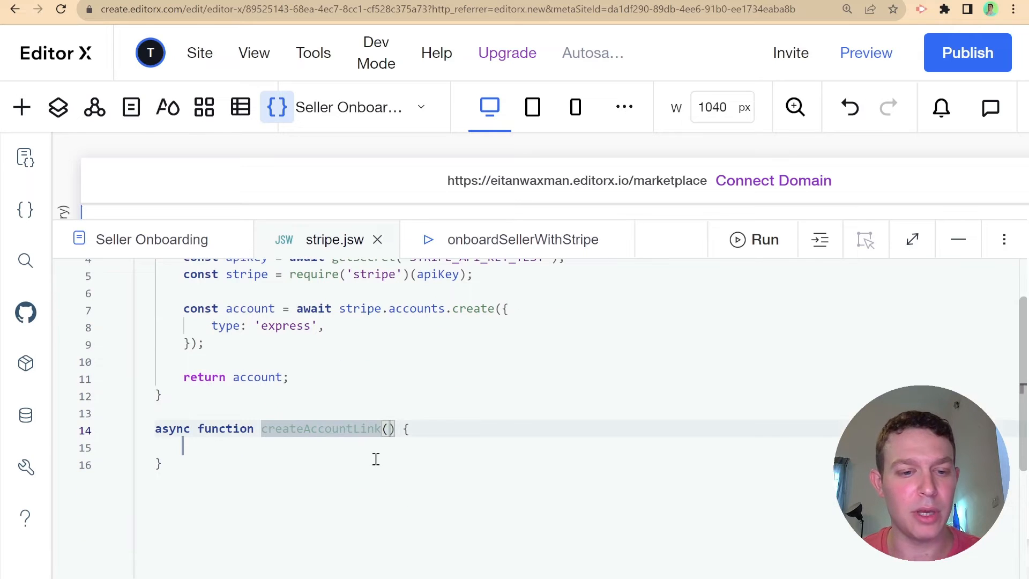
click(375, 459)
click(377, 450)
key(ctrl+v)
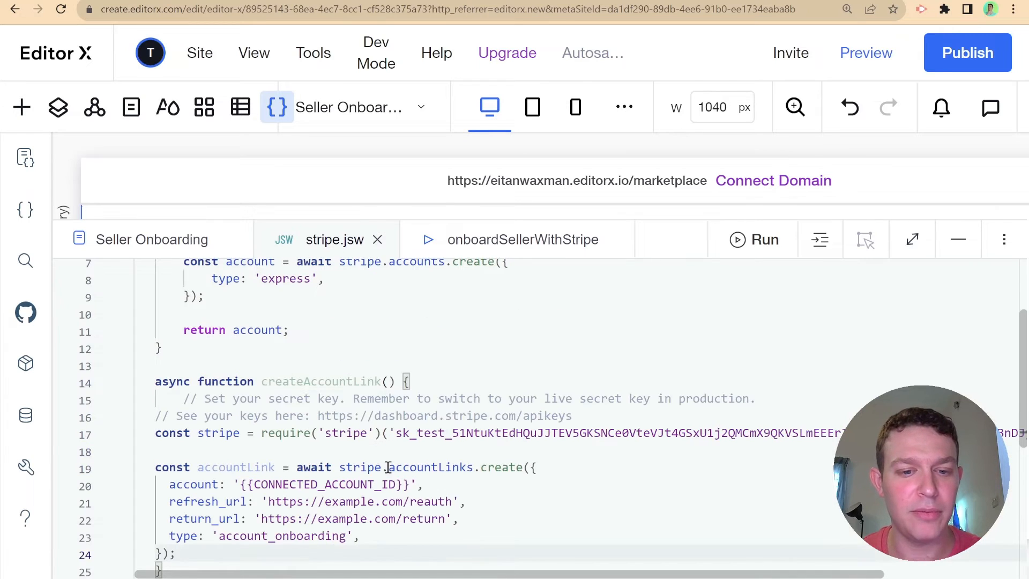
scroll(318, 371, up, 3)
drag(183, 301, 158, 293)
scroll(539, 354, down, 3)
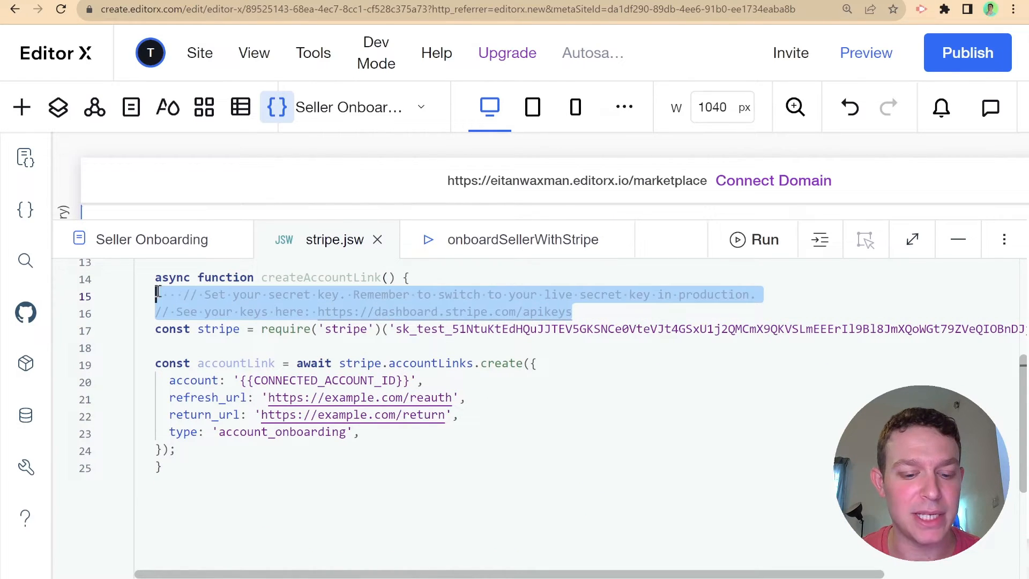
key(ctrl+v)
- Replace the hard-coded sk_test secret key with apiKey and reformat the code
click(390, 312)
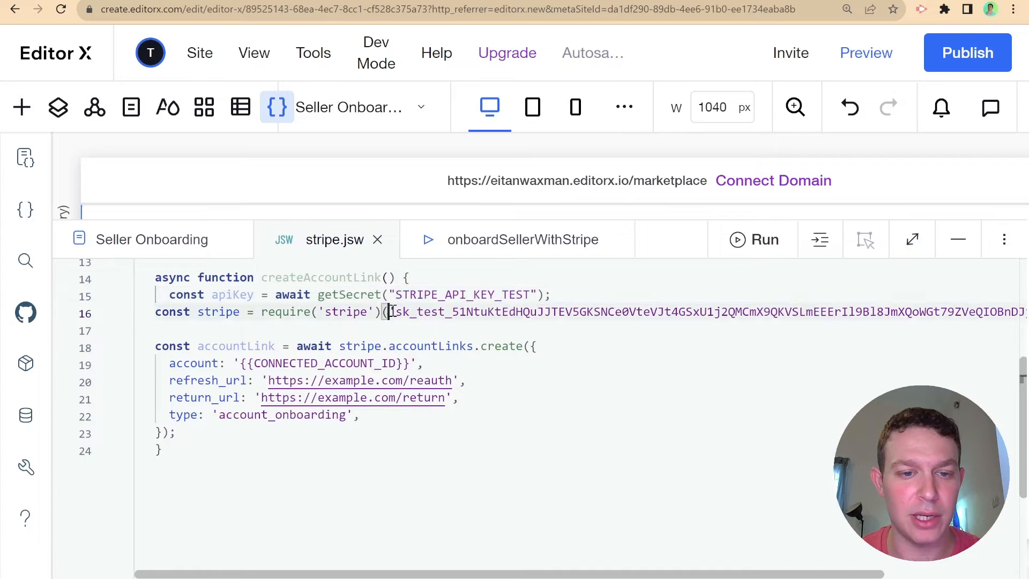
drag(390, 312, 1002, 311)
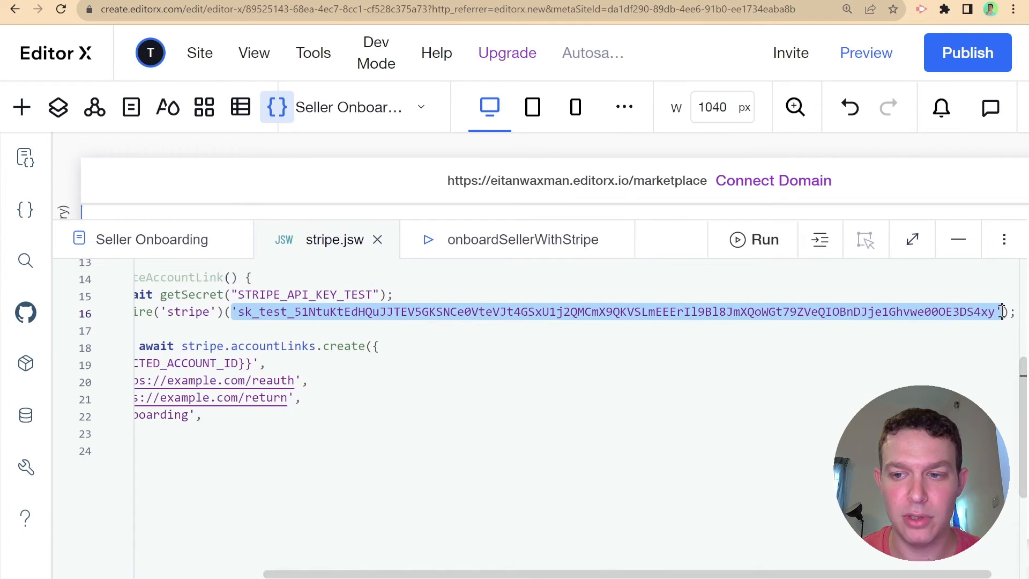
key(BackSpace)
text(apiKey)
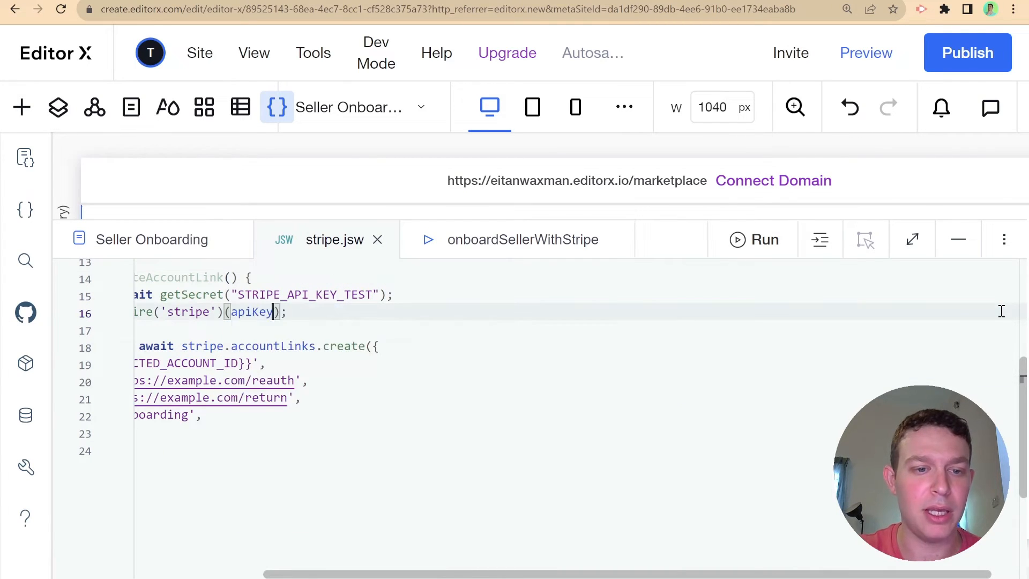
scroll(766, 354, up, 2)
right_click(766, 359)
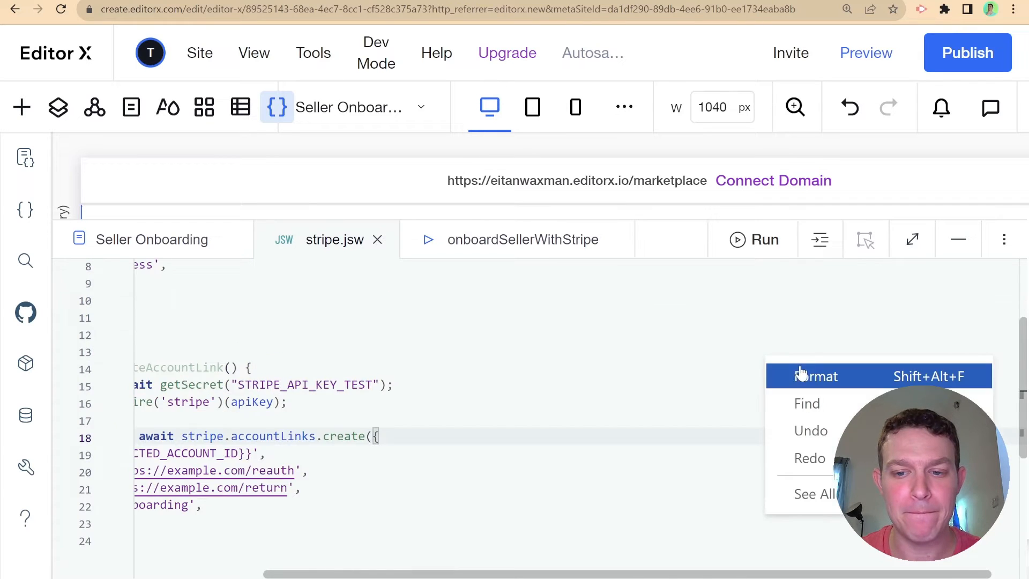
click(799, 374)
drag(565, 571, 436, 574)
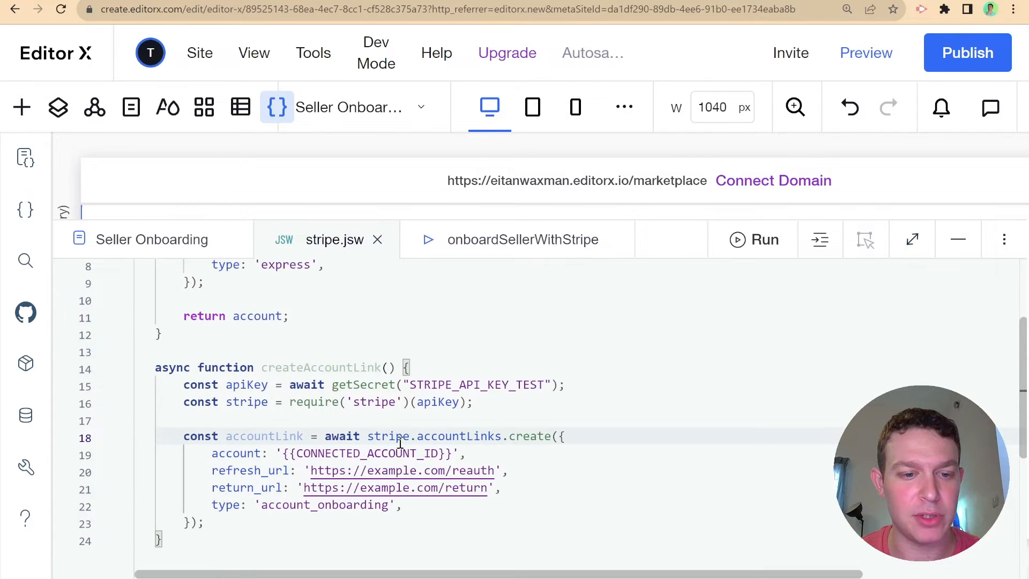
scroll(400, 444, down, 1)
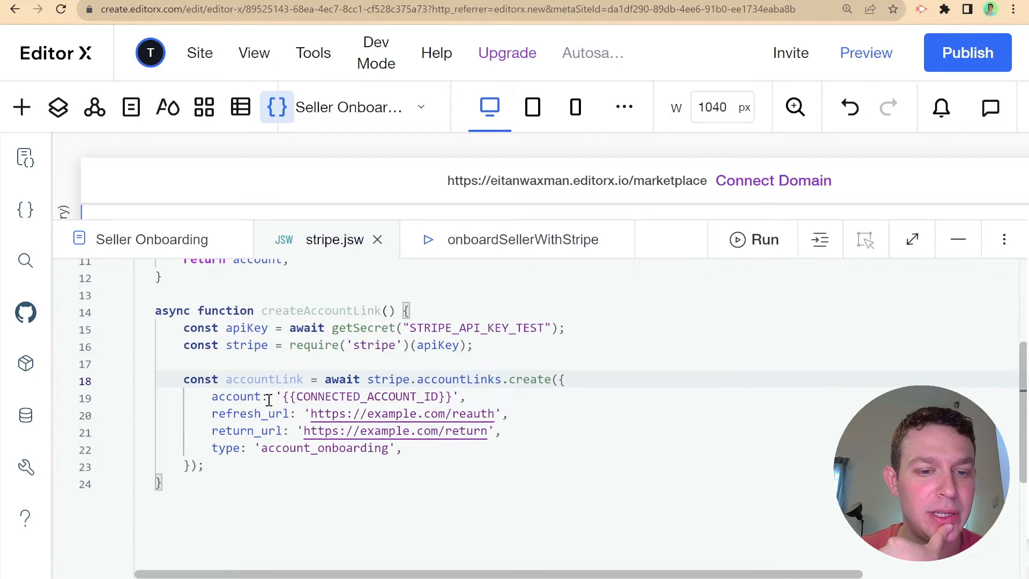
- Give createAccountLink an accountId parameter and set account: accountId in the account-link options
click(392, 311)
text(account)
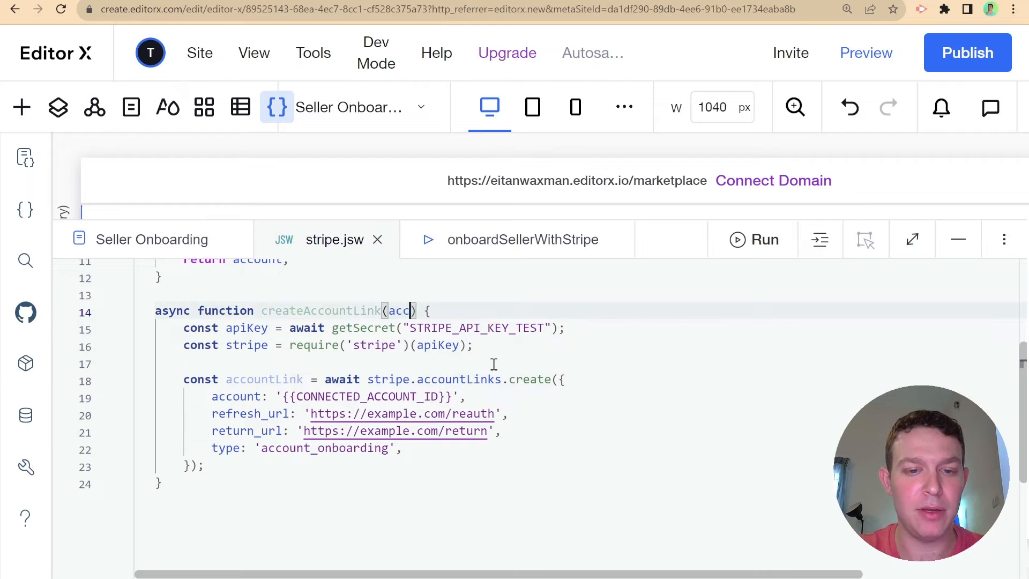
text(Id)
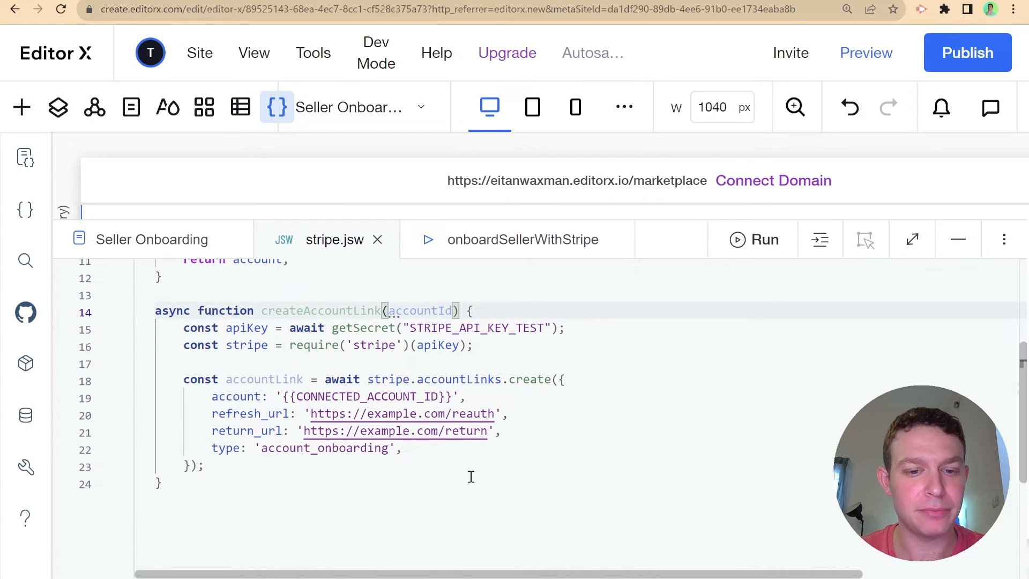
click(462, 397)
key(ctrl+shift+Left)
click(473, 397)
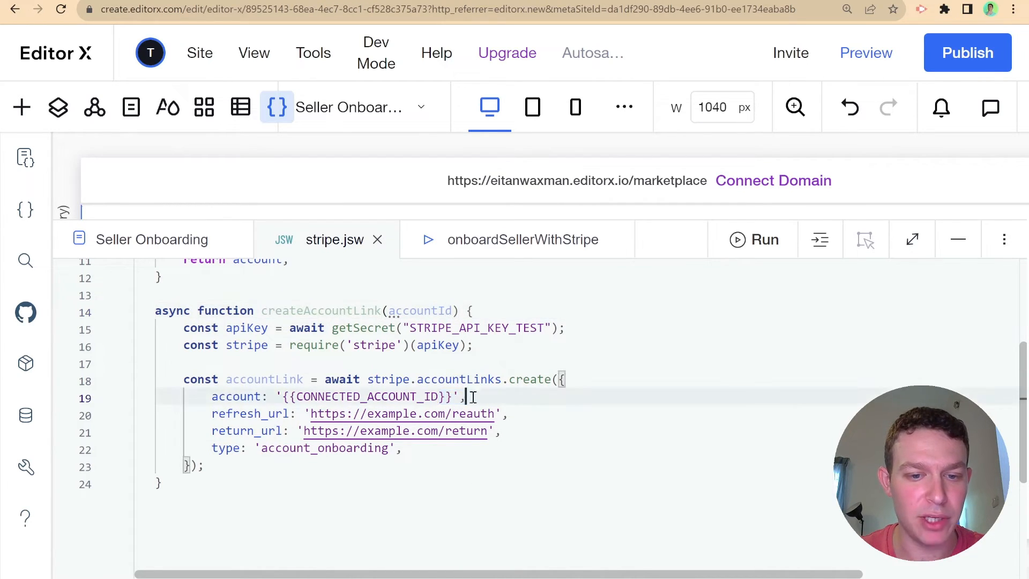
drag(459, 397, 274, 397)
text(count: coun,)
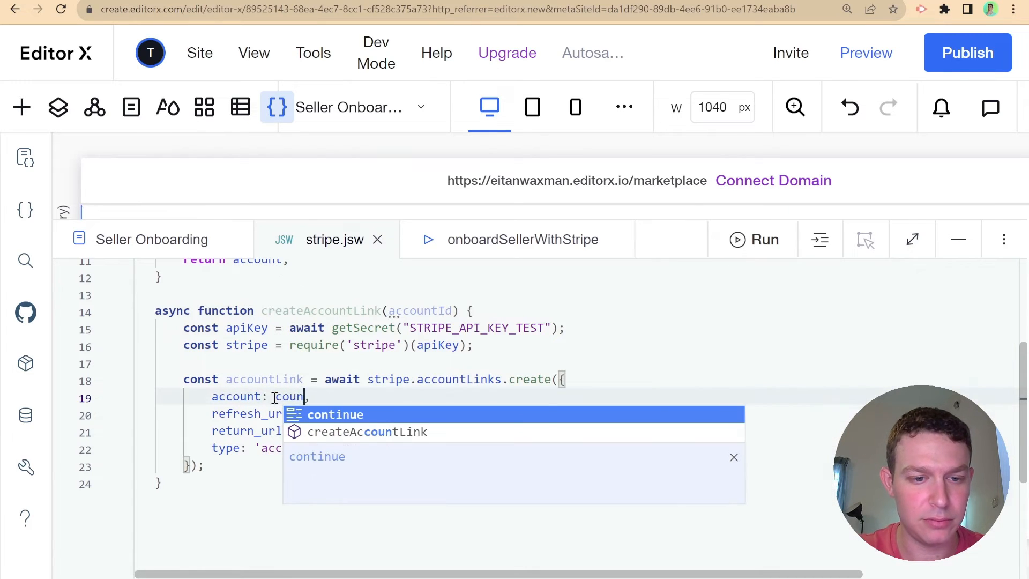
key(BackSpace)
key(BackSpace)
key(BackSpace)
text(account)
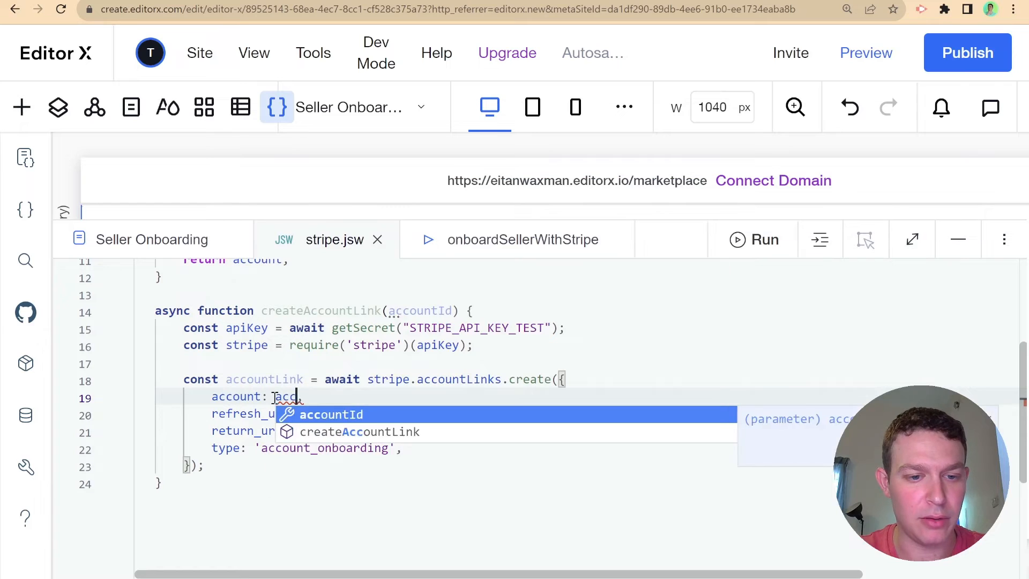
key(Return)
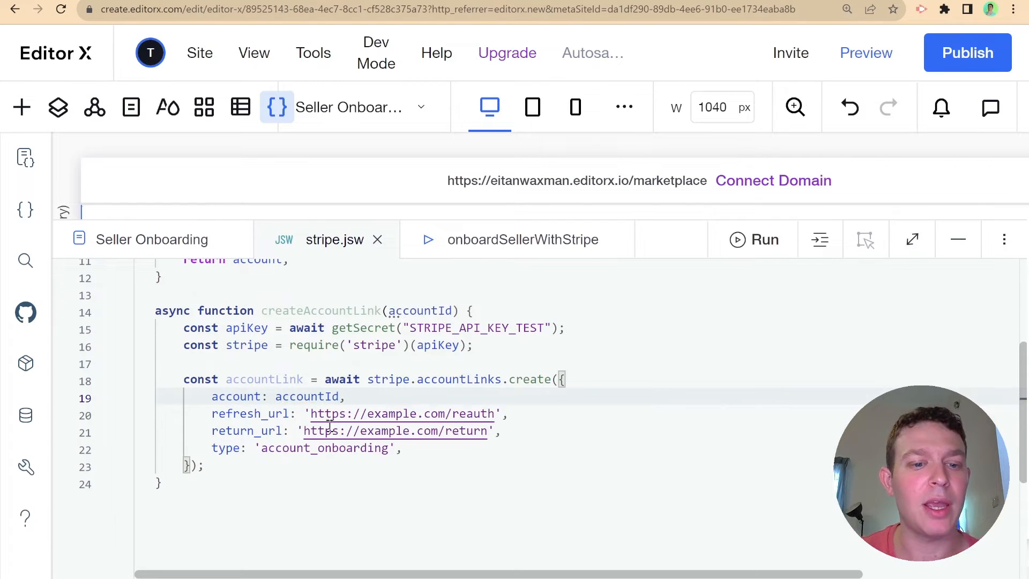
scroll(244, 412, down, 1)
drag(206, 403, 408, 405)
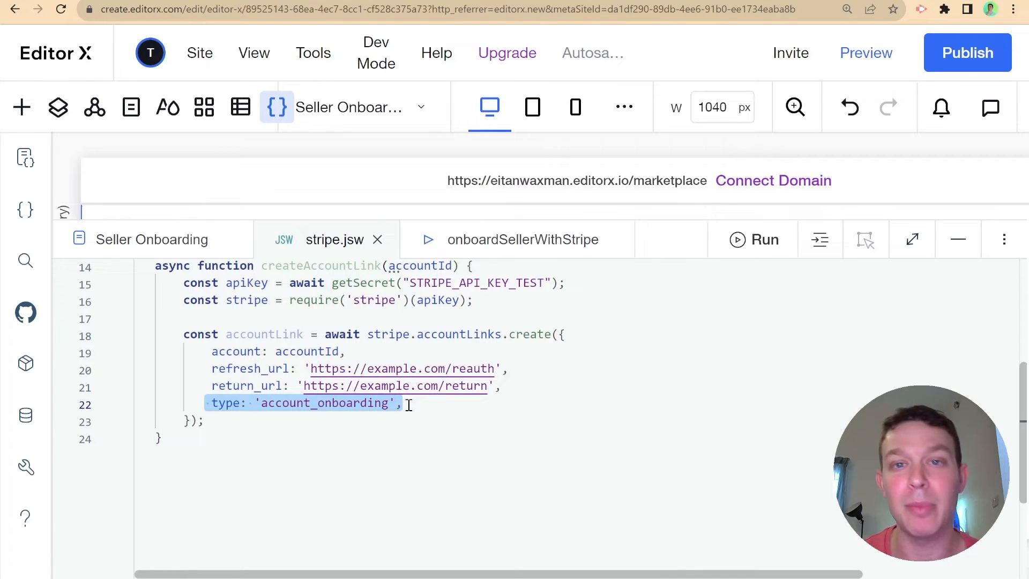
scroll(397, 413, up, 3)
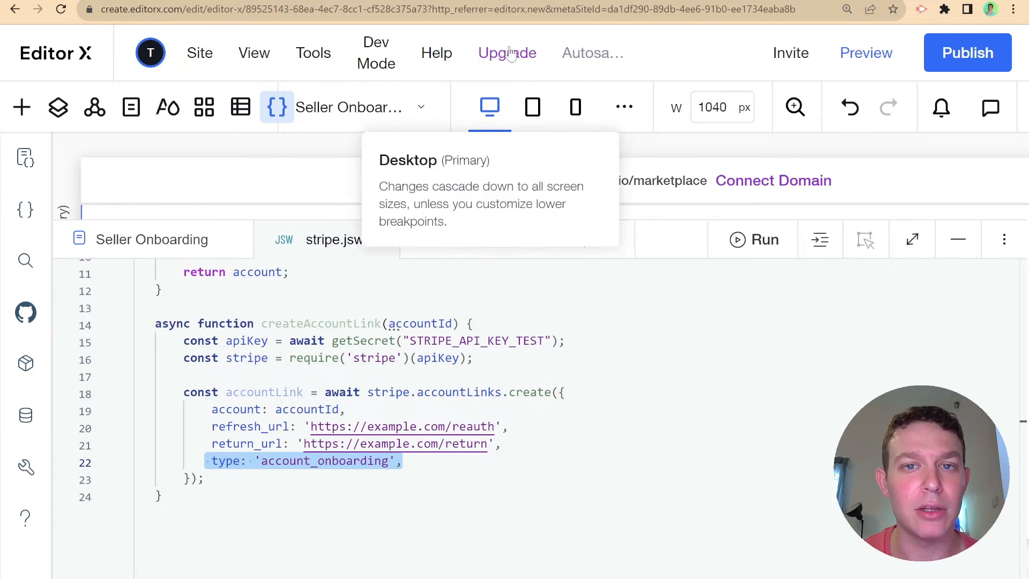
click(533, 0)
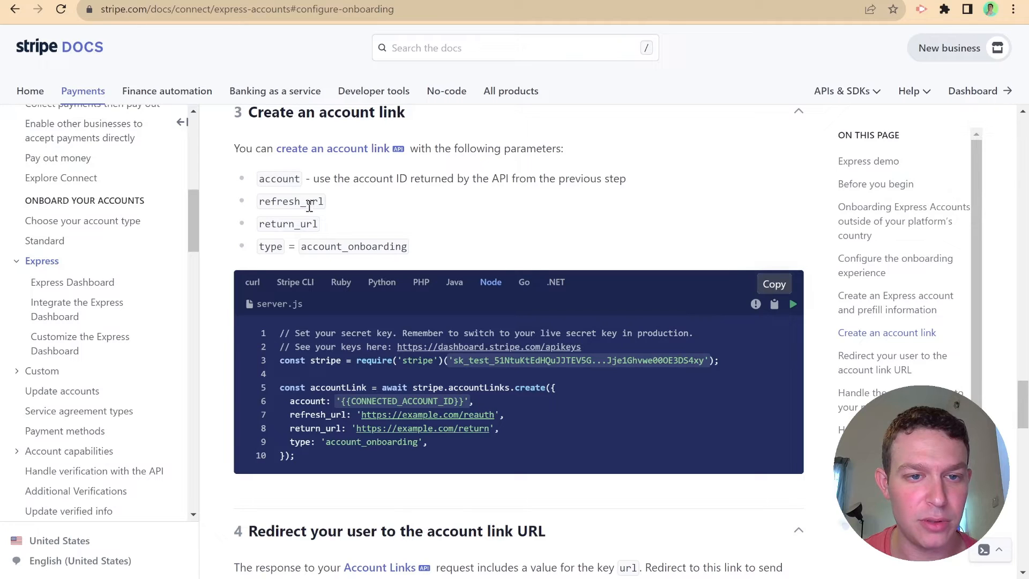
- Read the refresh_url and return_url descriptions in Stripe's Create an account link API reference
click(366, 150)
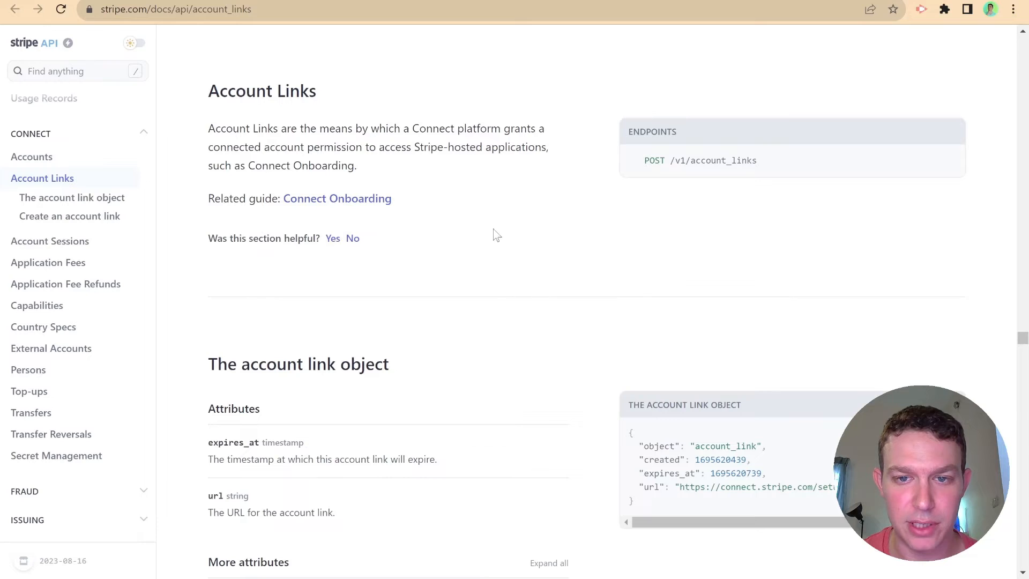
click(110, 216)
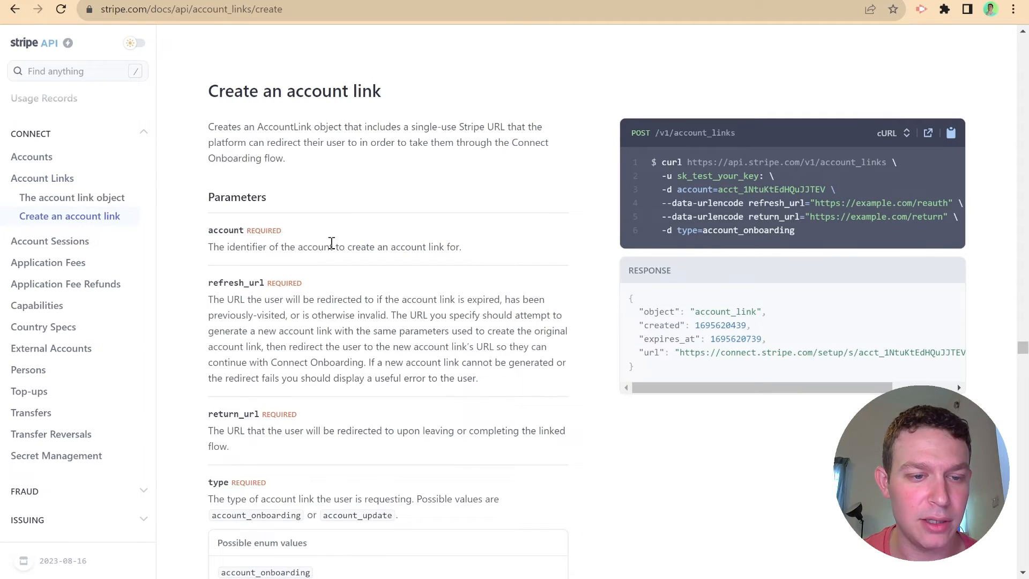
scroll(333, 243, down, 1)
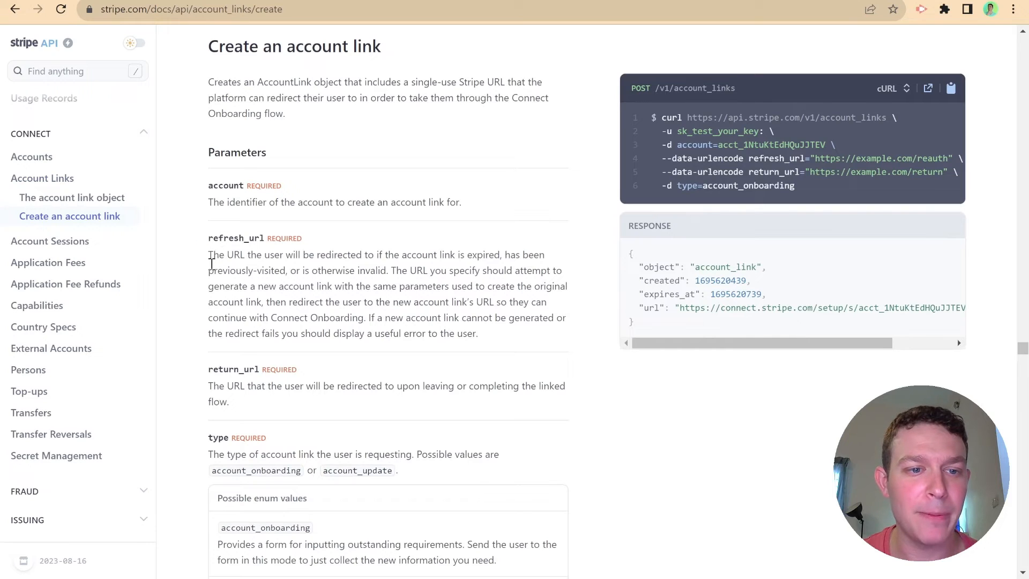
drag(209, 256, 556, 266)
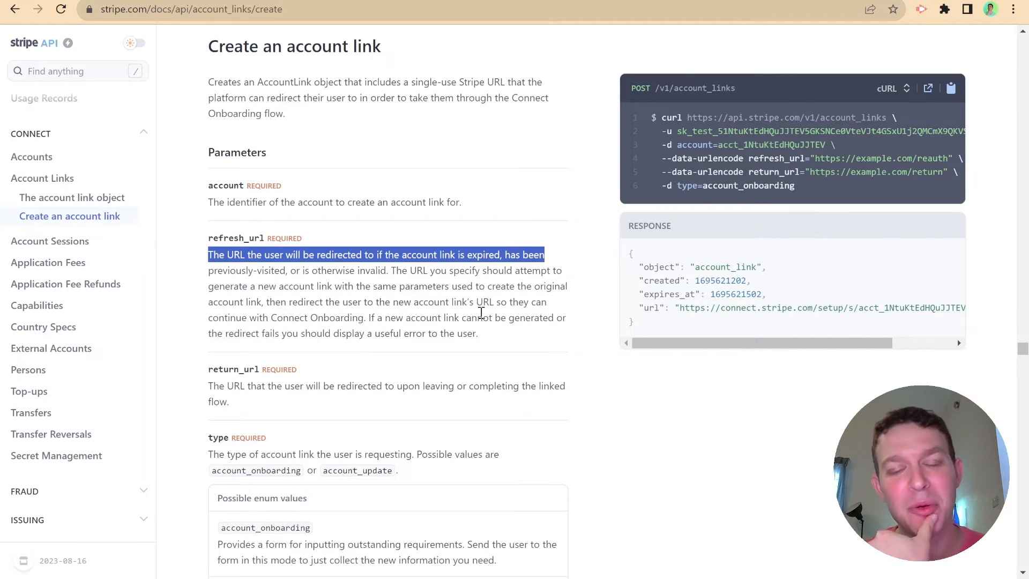
scroll(289, 365, down, 1)
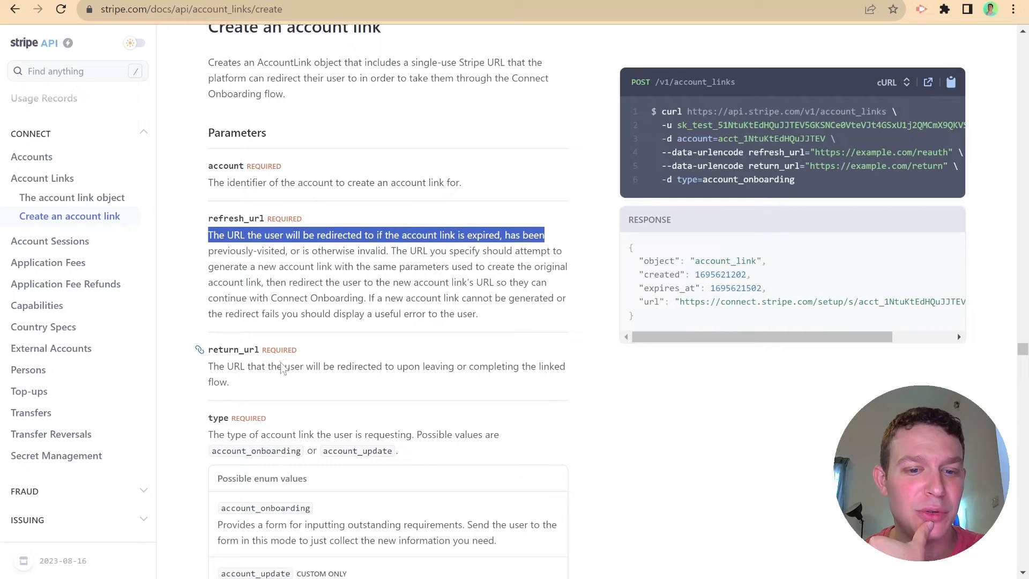
drag(209, 367, 322, 385)
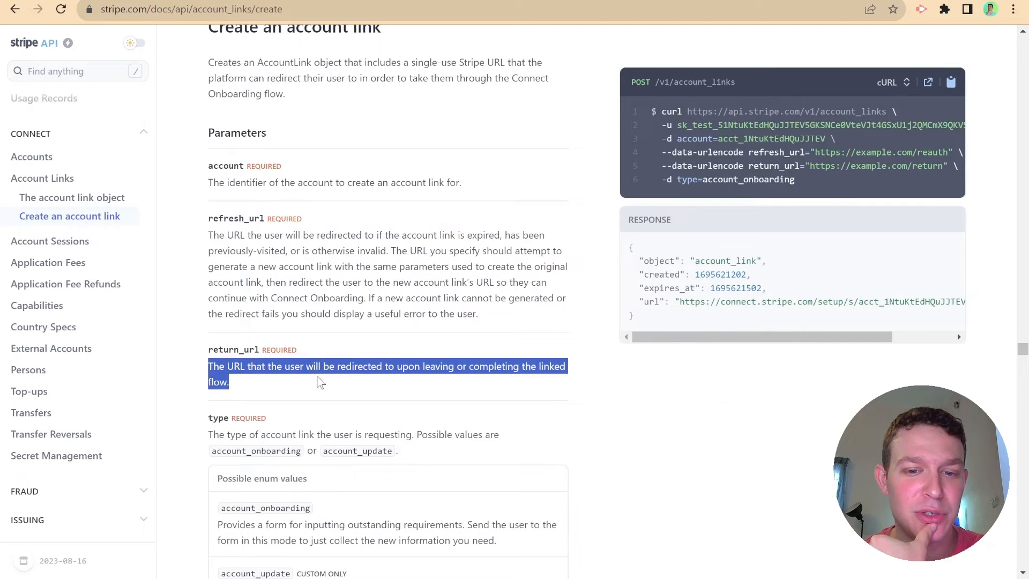
click(336, 384)
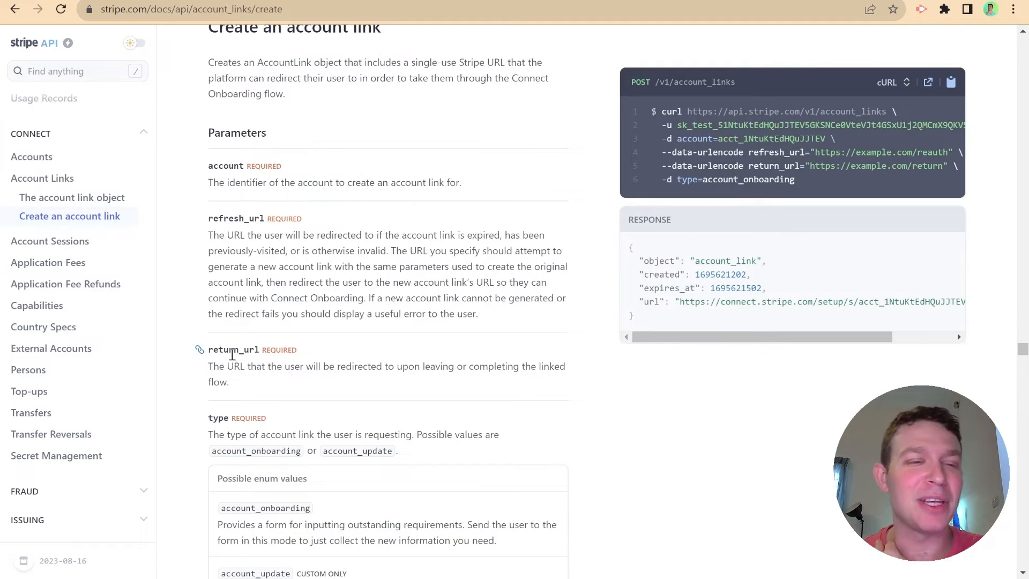
click(156, 1)
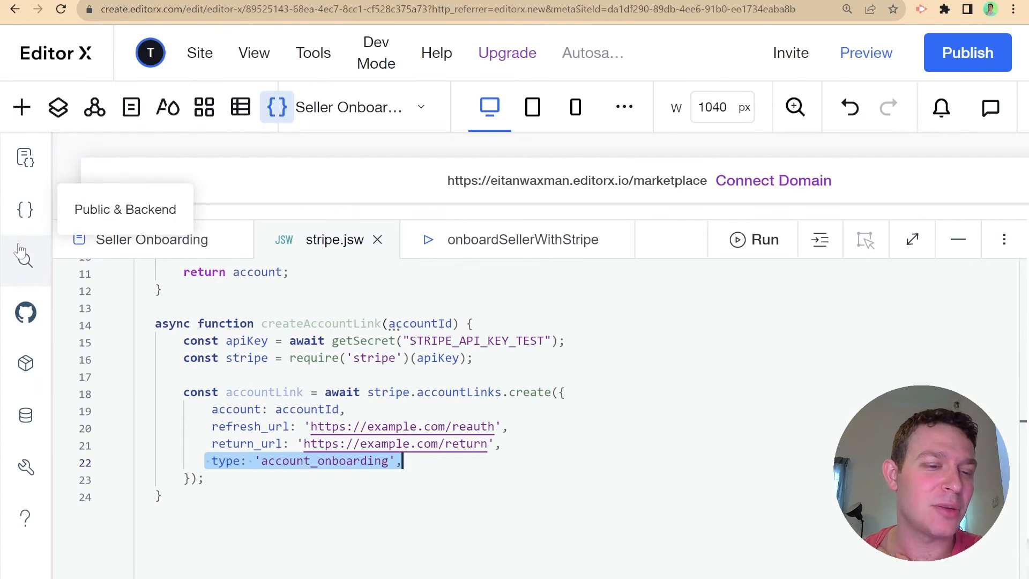
- Add a blank page named 'Onboarding Completed' and set its URL slug to onboarding-completed
click(24, 156)
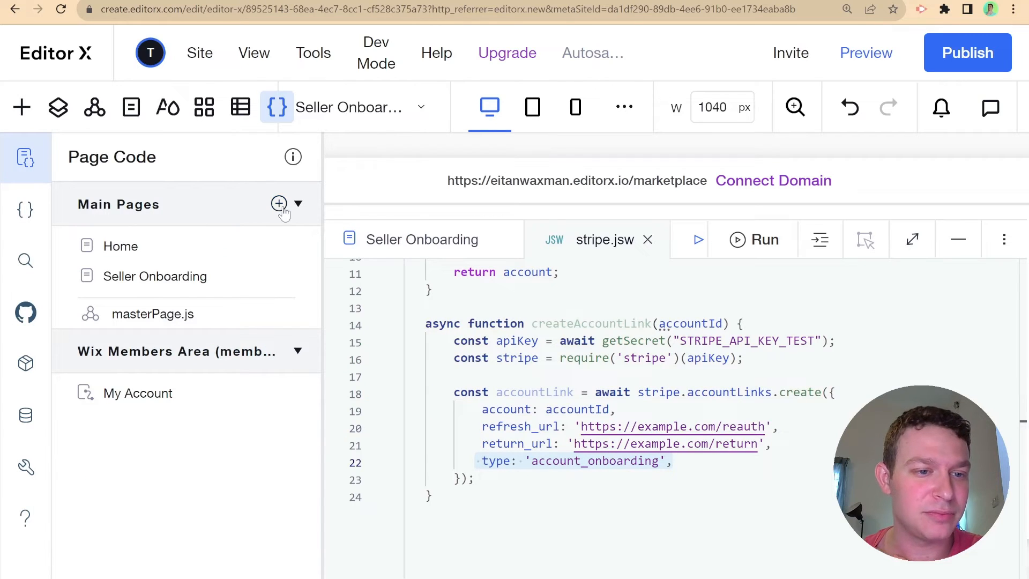
click(278, 204)
click(353, 211)
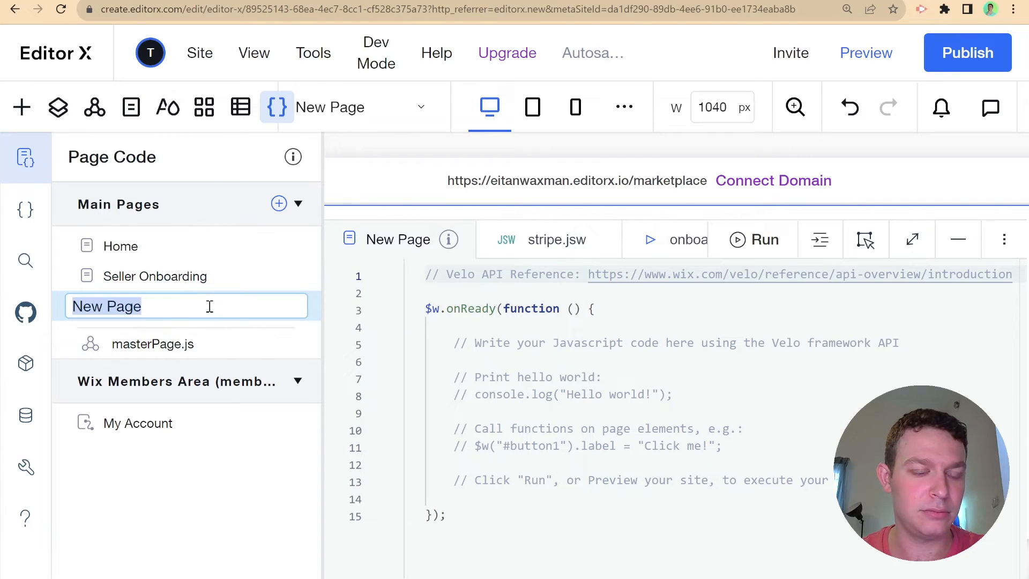
text(Onbo)
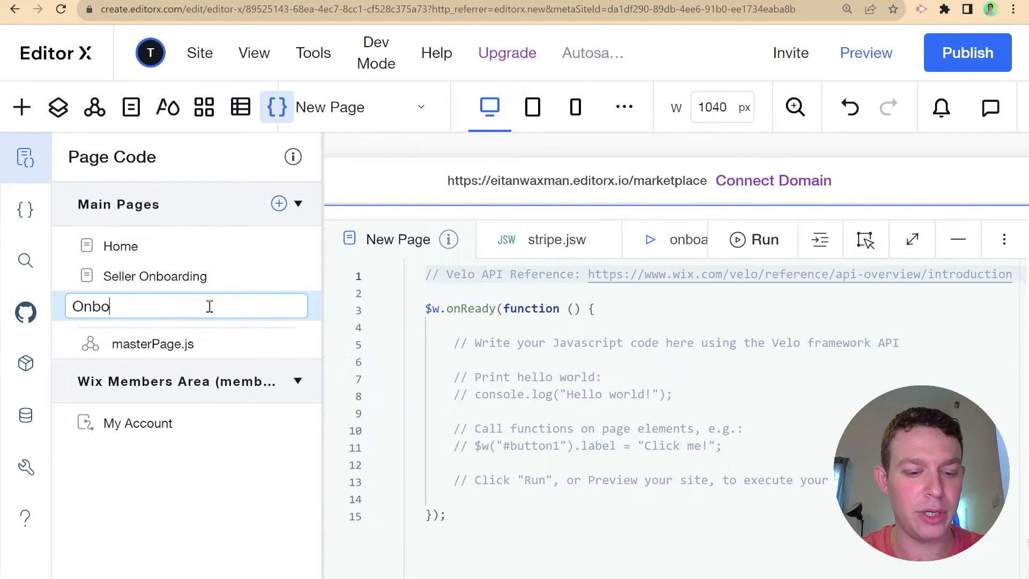
text(arding Completed)
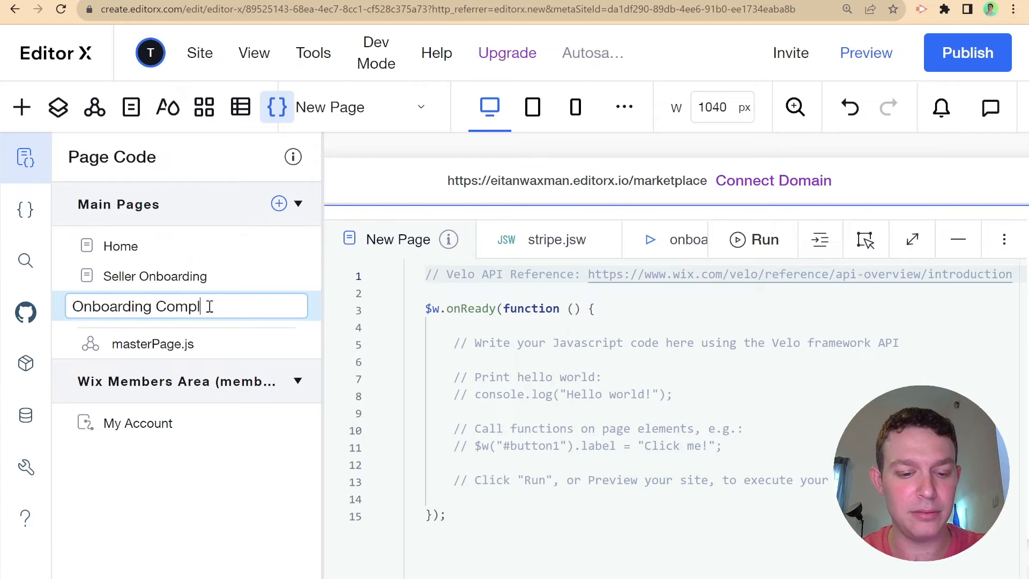
key(Return)
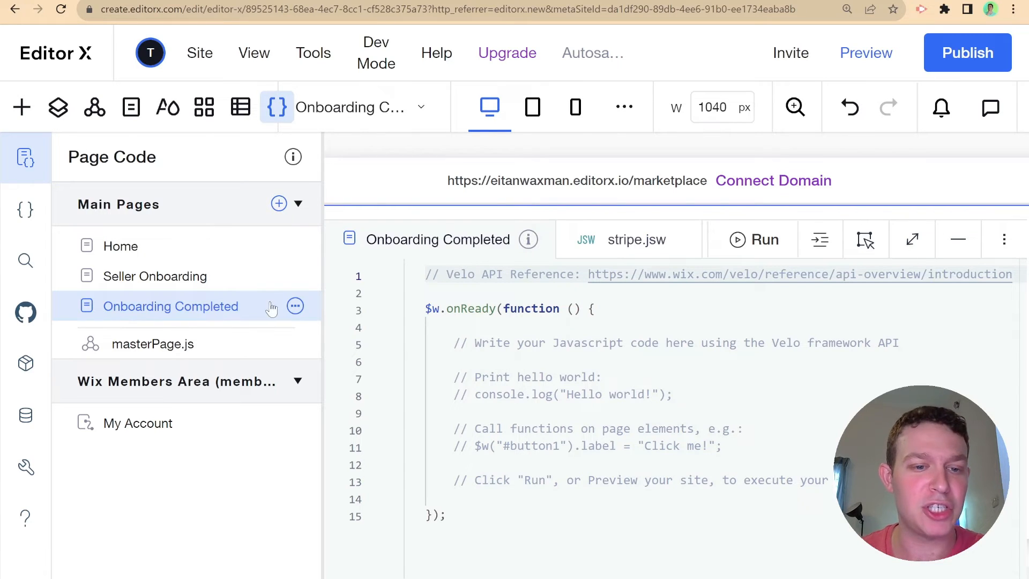
click(295, 307)
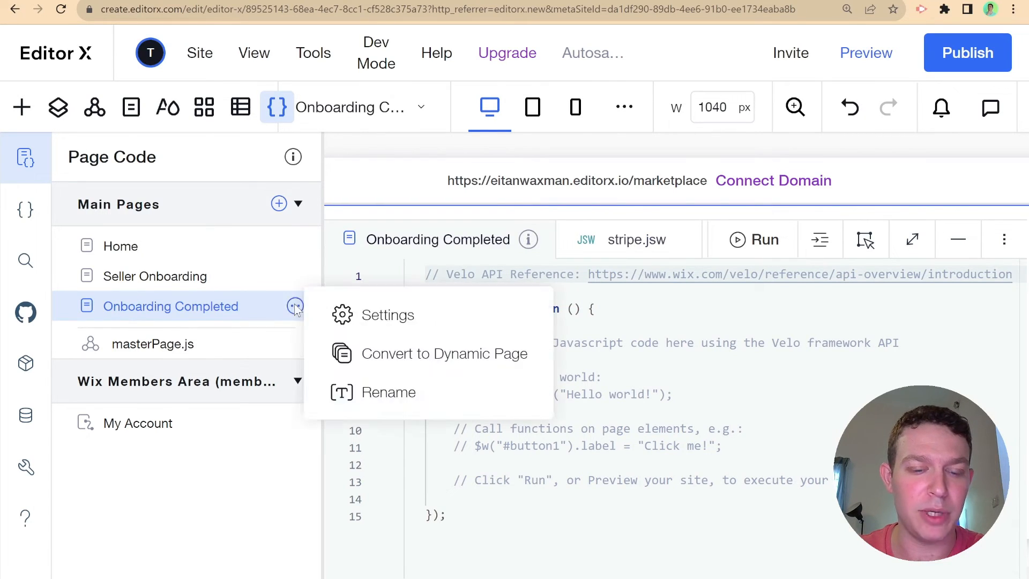
click(375, 310)
click(615, 218)
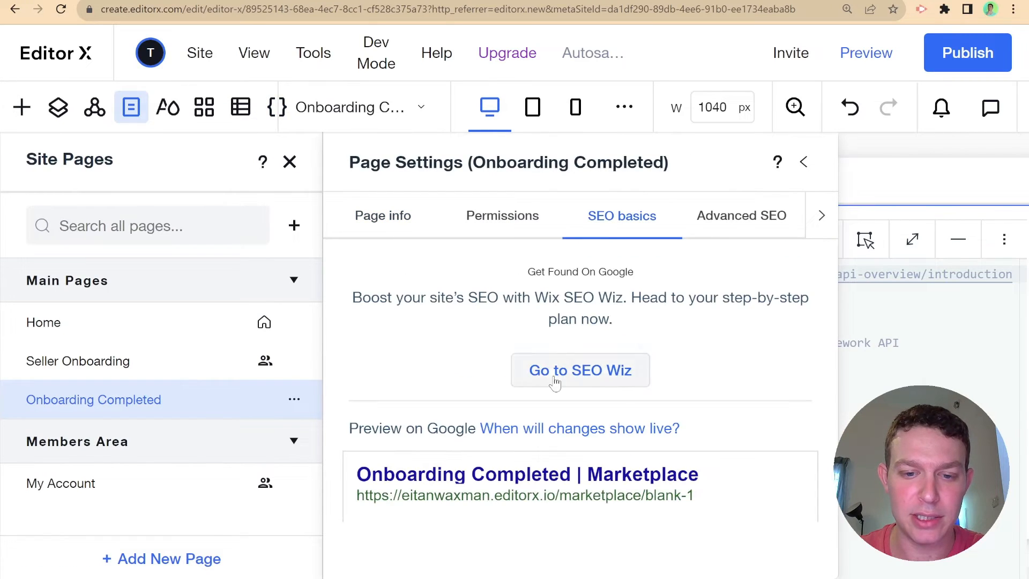
scroll(638, 466, down, 10)
scroll(482, 372, up, 3)
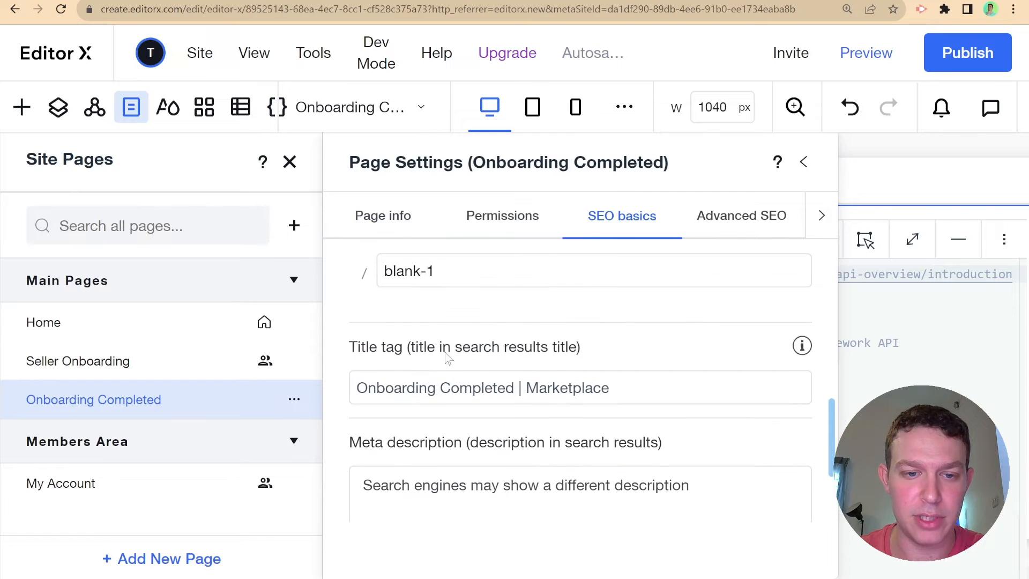
click(422, 262)
text(onbo)
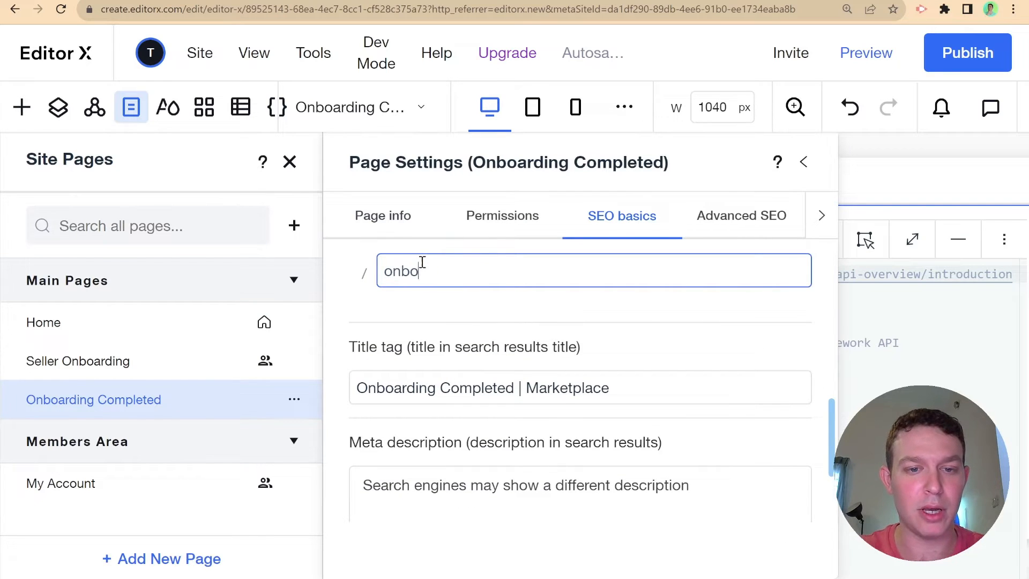
text(arding)
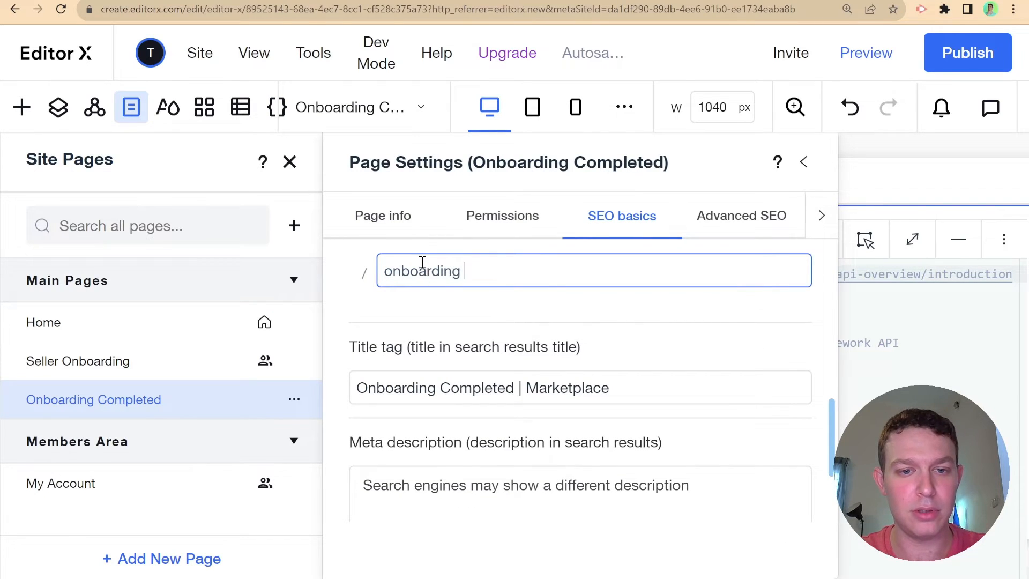
text(-completed)
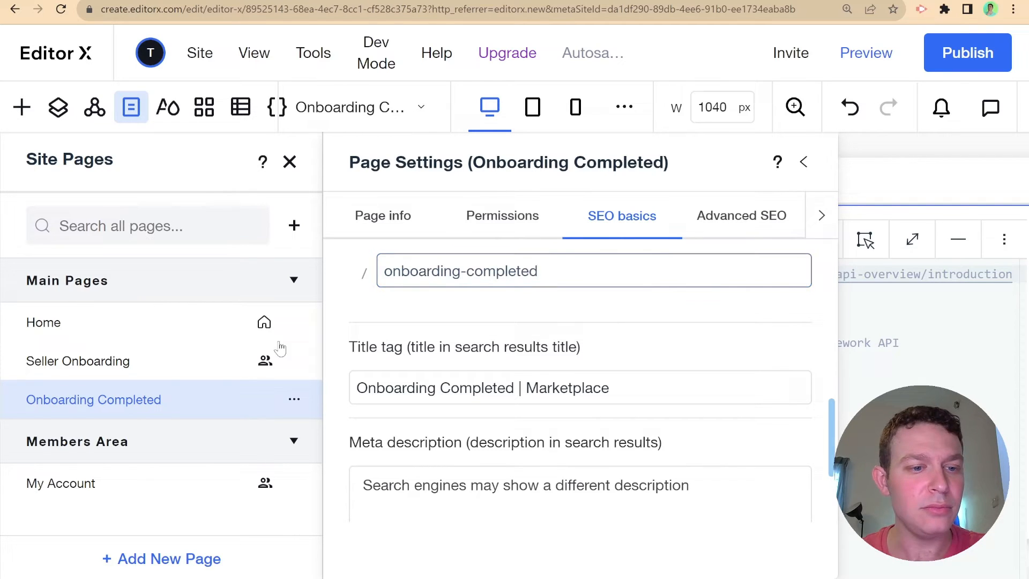
- Set the Seller Onboarding page's URL slug to seller-onboarding, then close Page Settings and Site Pages
click(74, 369)
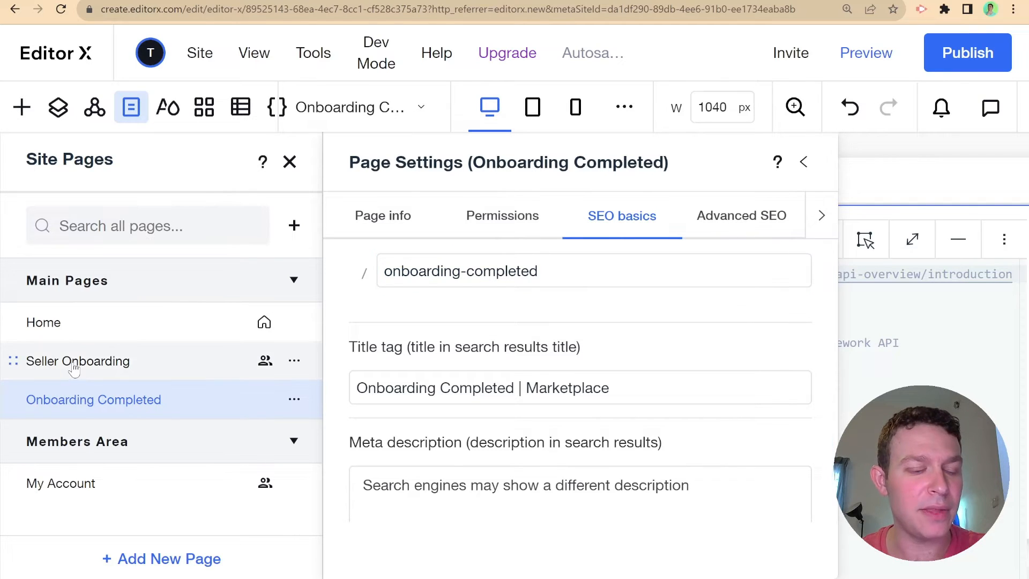
click(294, 360)
click(391, 63)
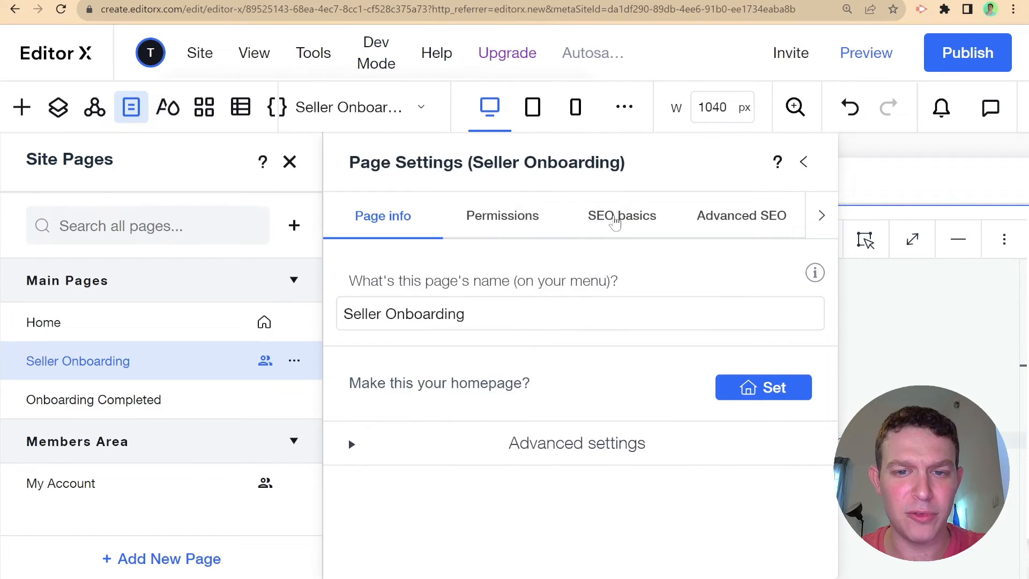
click(616, 220)
scroll(533, 362, down, 5)
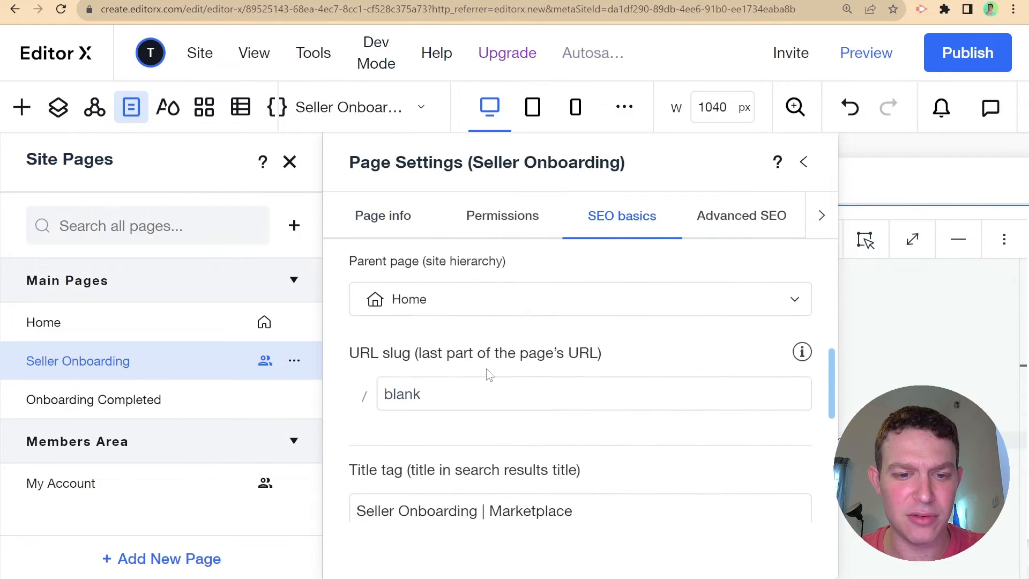
double_click(432, 392)
text(seller)
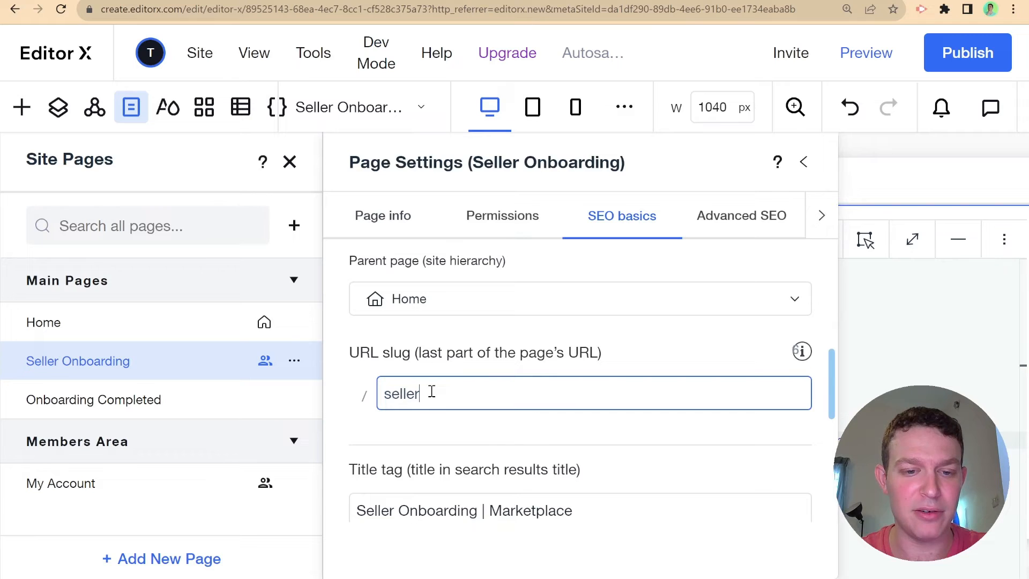
text(-onboarding)
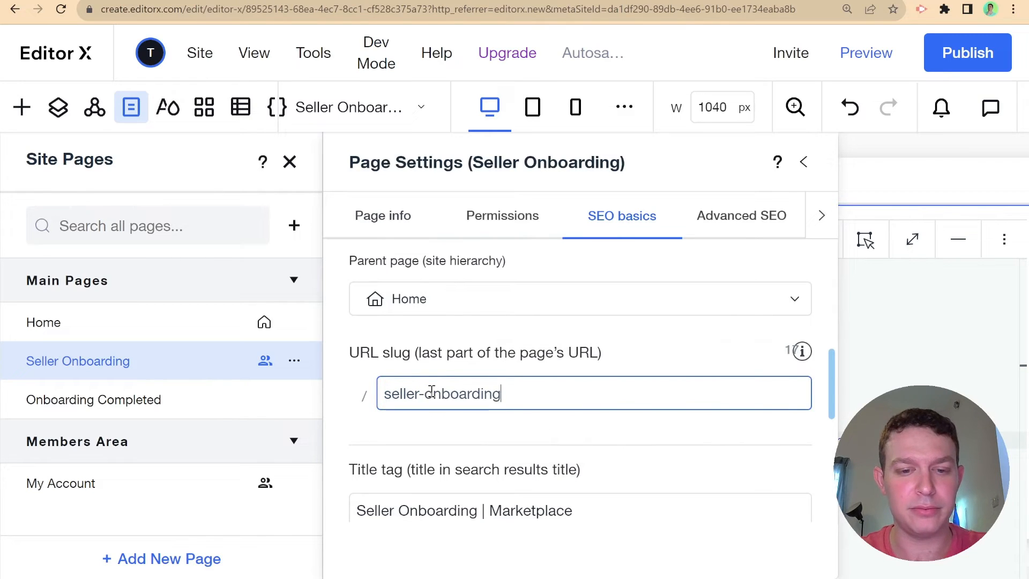
key(Return)
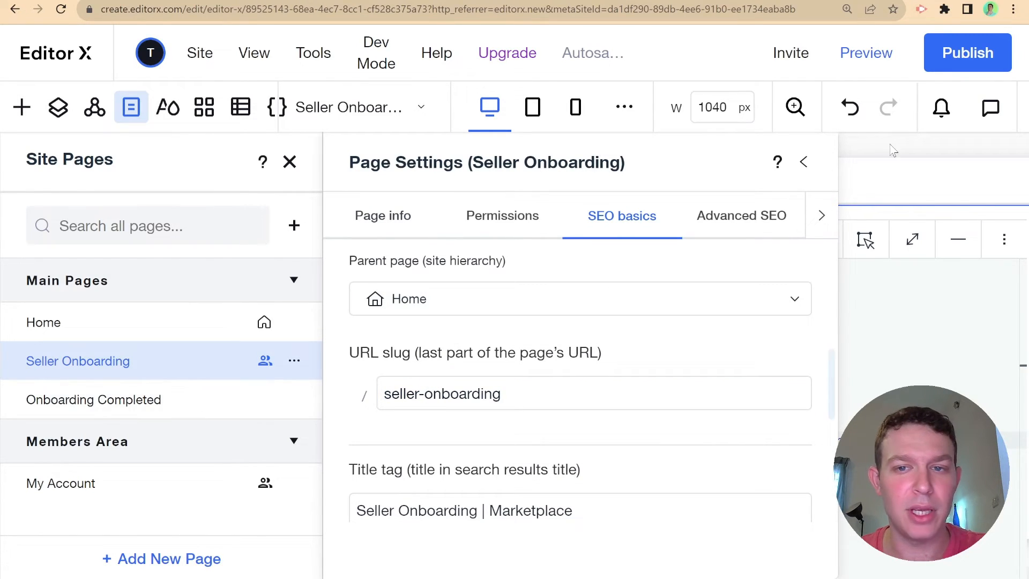
click(808, 168)
click(289, 162)
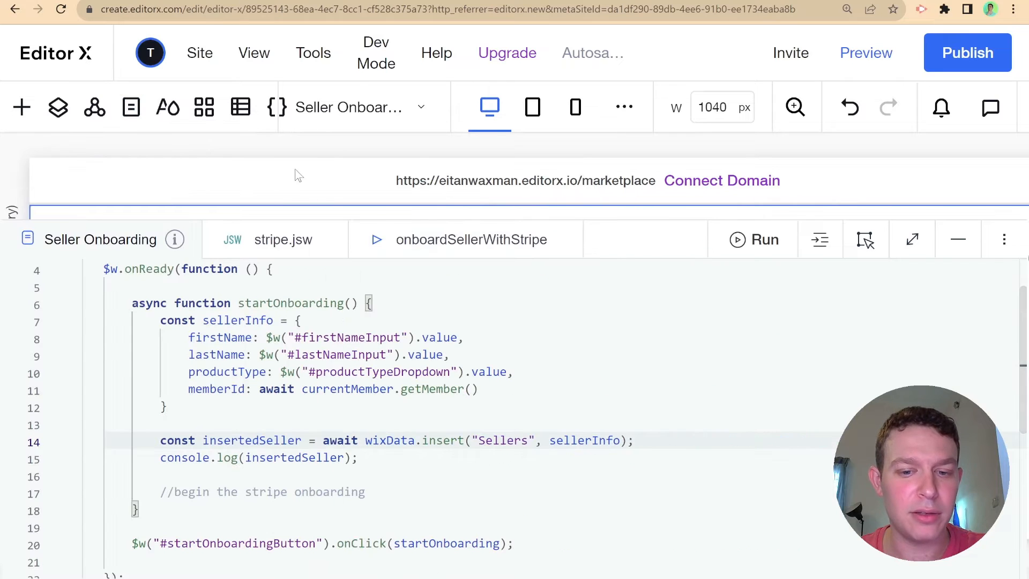
- In stripe.jsw, start a 'const DOMAIN =' declaration on a new line below the getSecret import
scroll(485, 346, down, 3)
scroll(477, 348, up, 5)
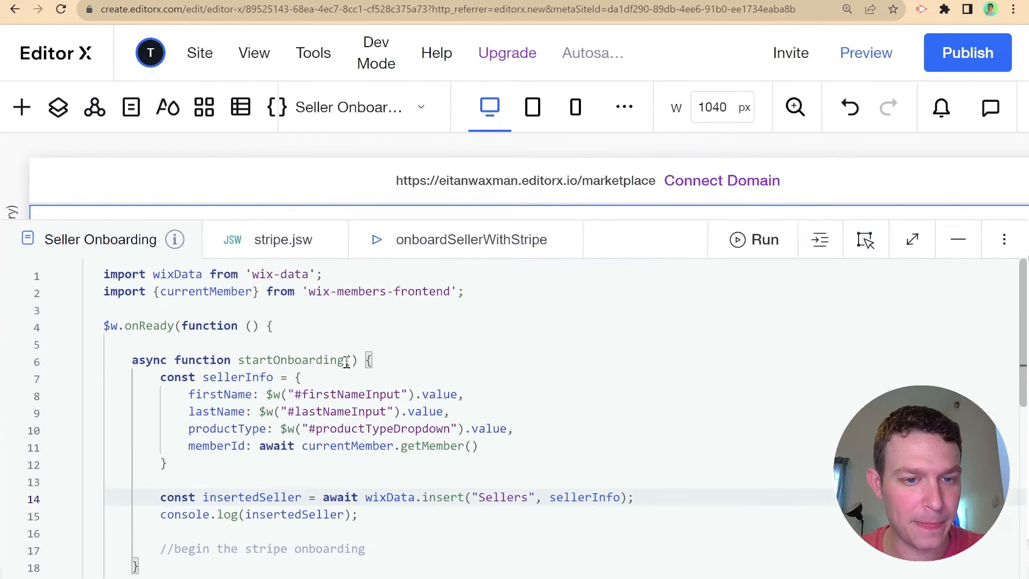
click(321, 254)
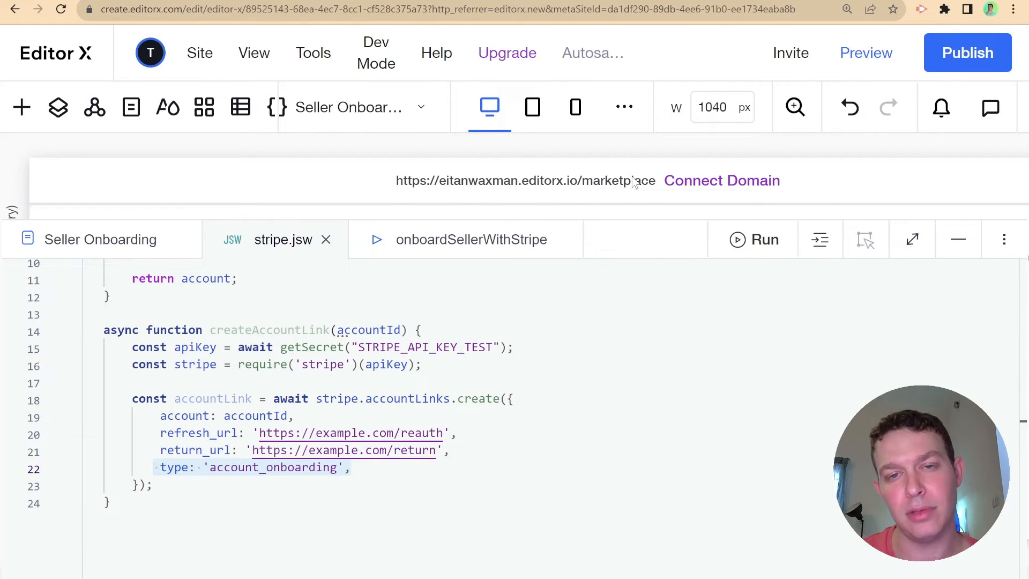
scroll(402, 329, up, 3)
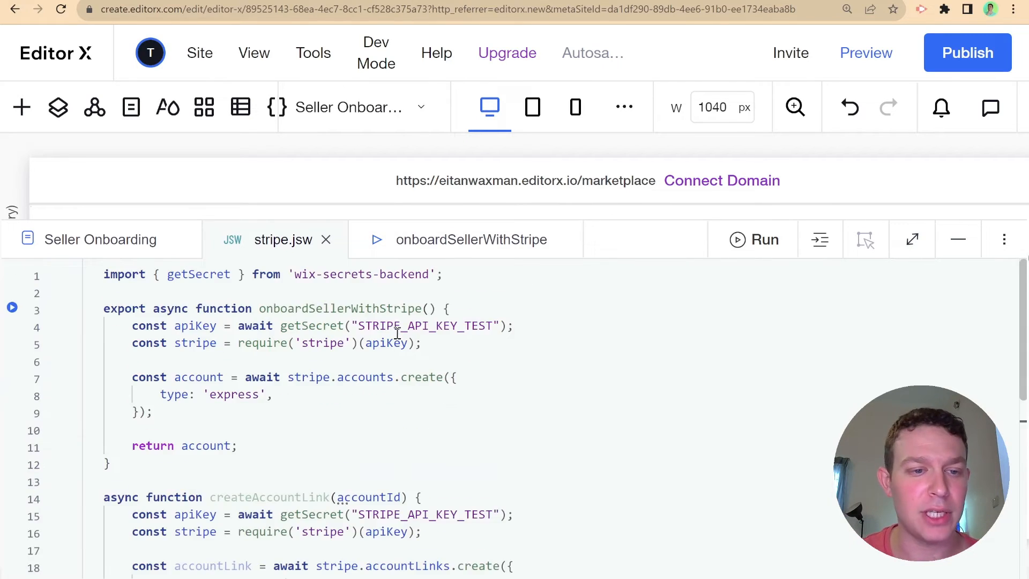
click(476, 268)
key(Return)
key(Return)
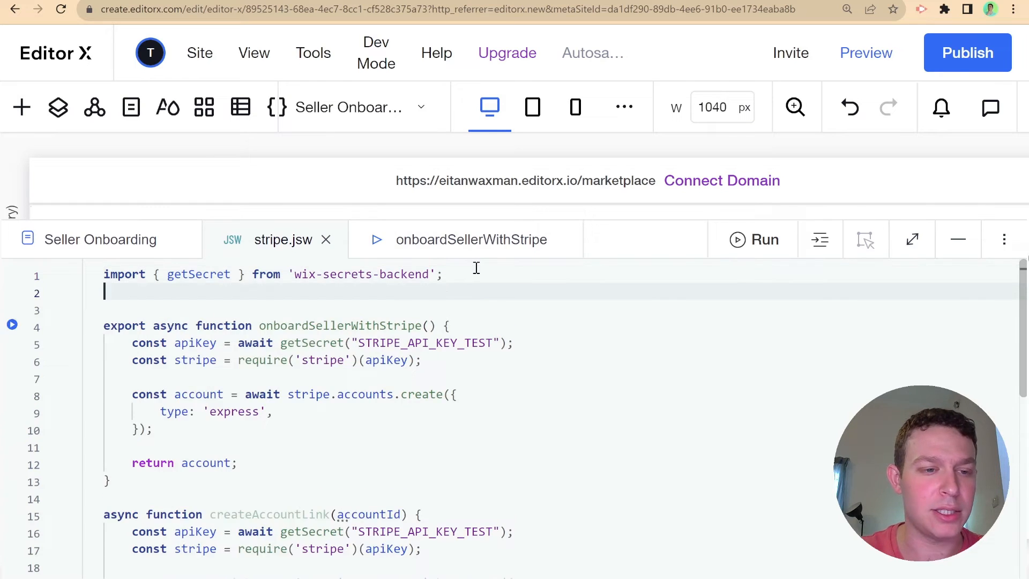
text(const DOMAIN =)
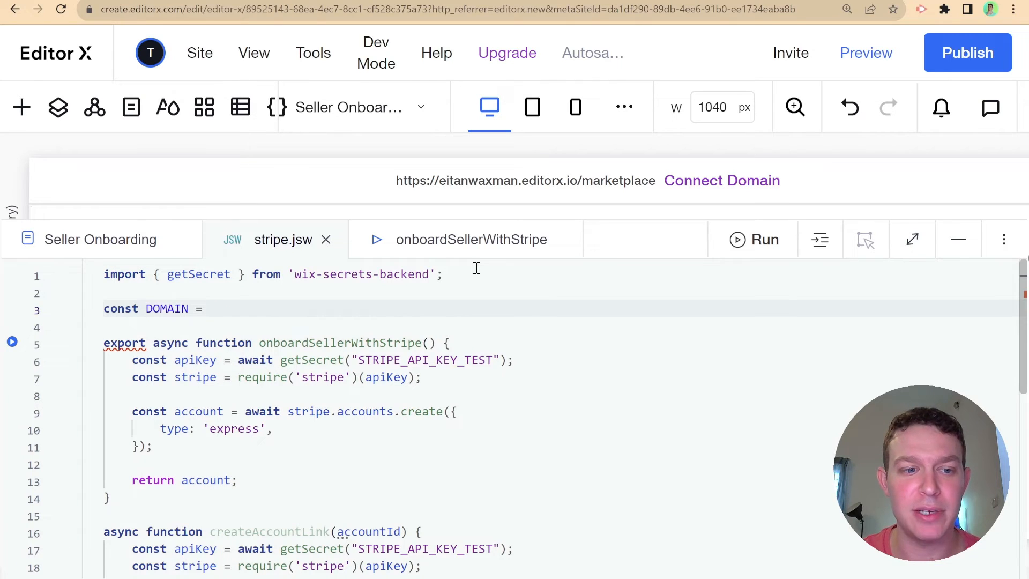
- Set DOMAIN to the site's editorx.io /marketplace URL and return_url to DOMAIN + "/onboarding-completed"
text("https:)
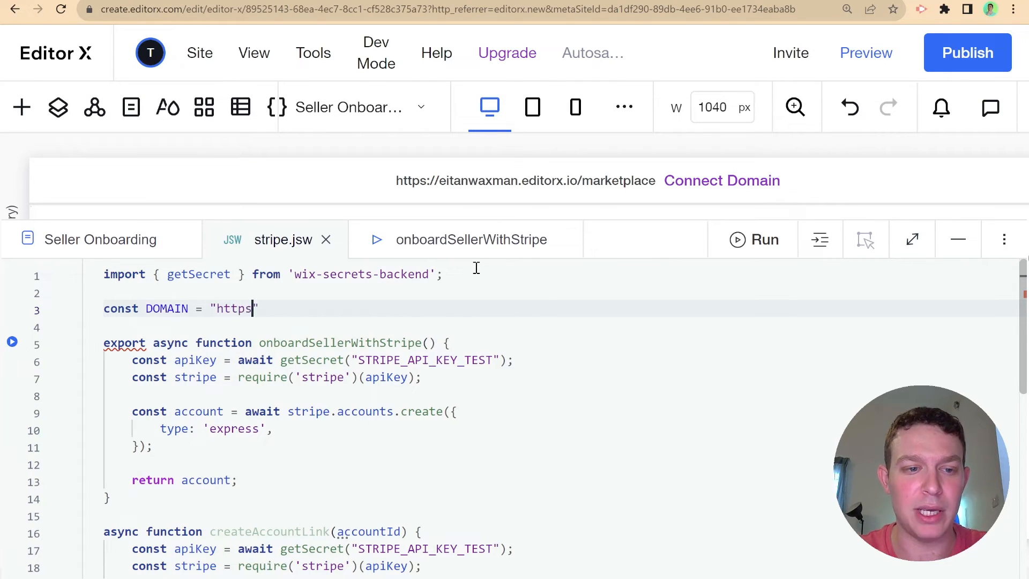
text(//eitanwaxman)
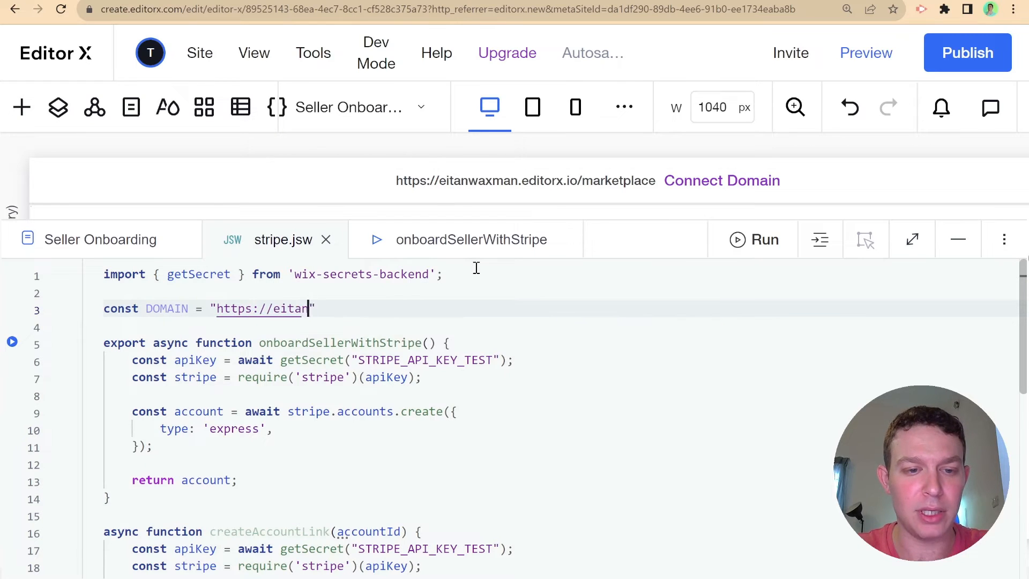
text(.edito)
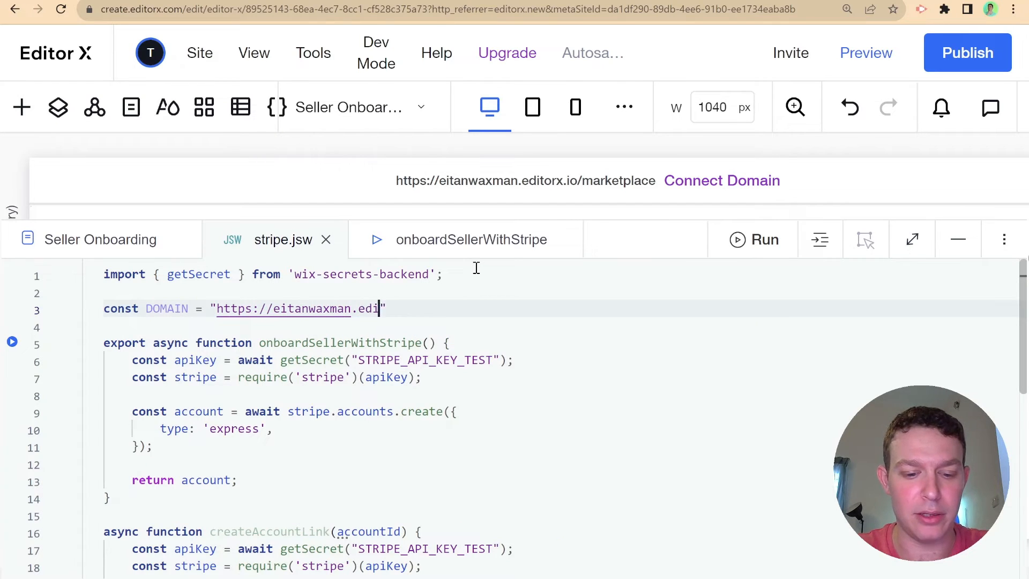
text(rx)
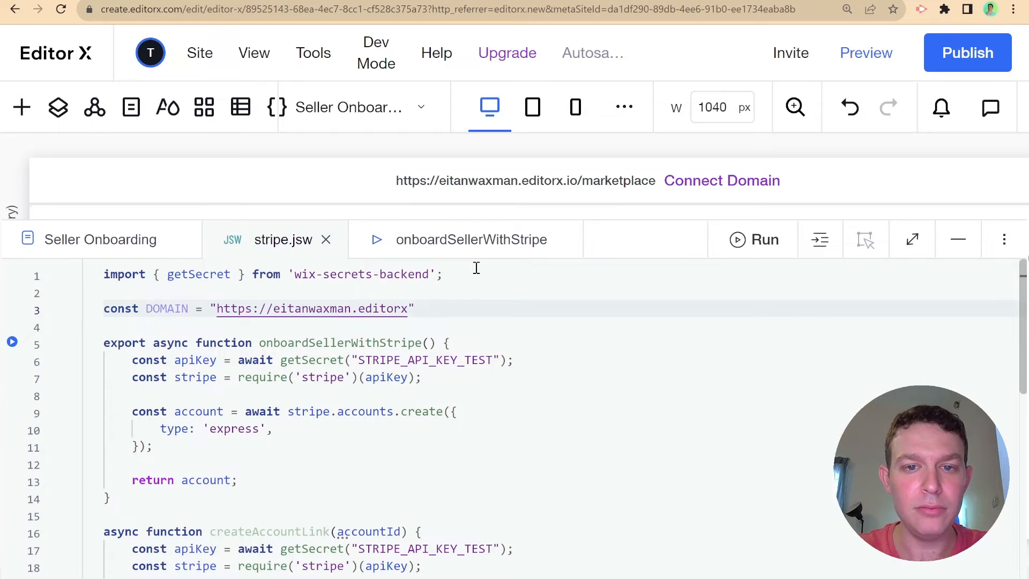
text(.io/marketpla)
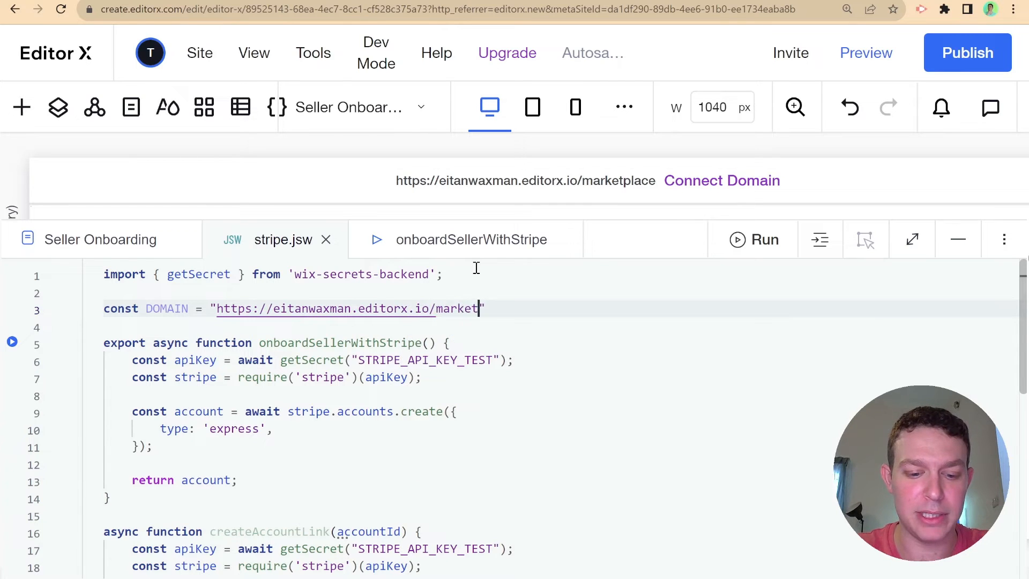
text(ce)
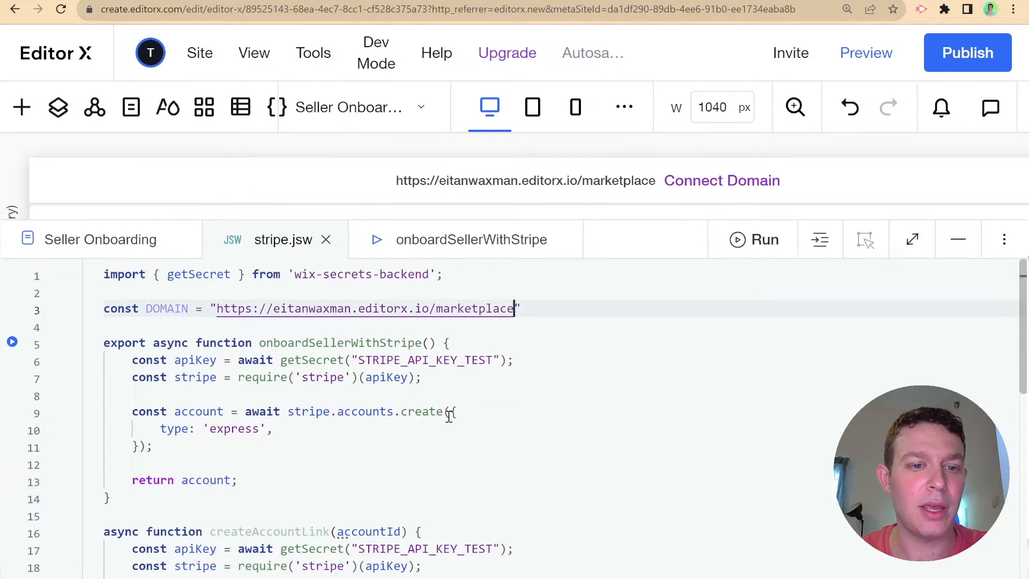
scroll(450, 413, down, 6)
scroll(356, 407, up, 3)
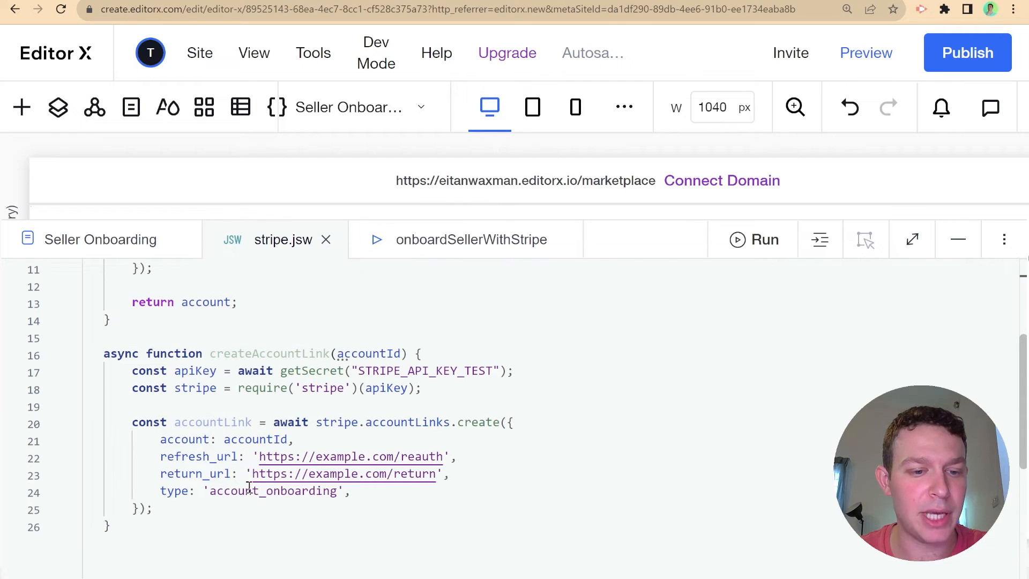
drag(247, 474, 444, 474)
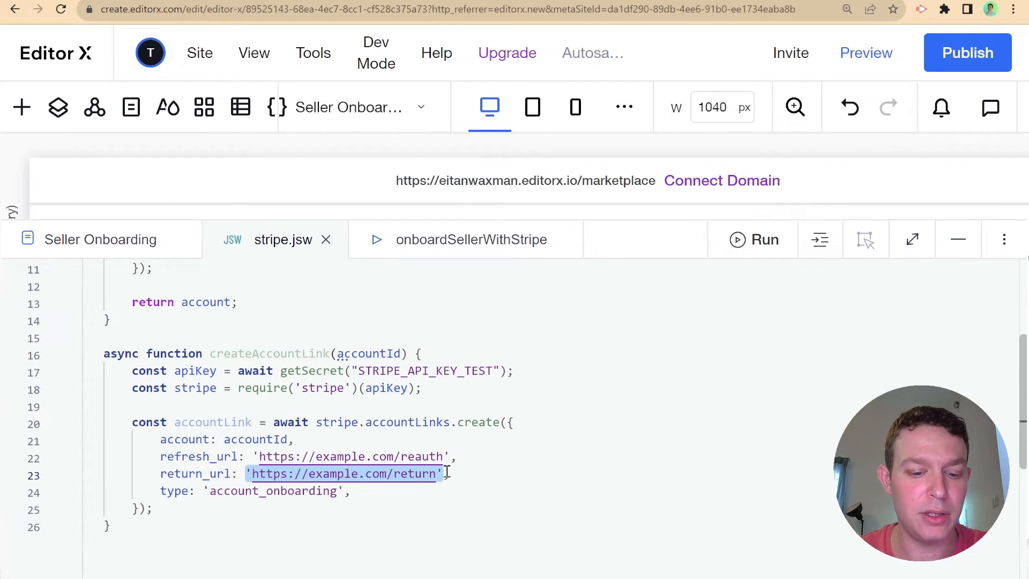
text(DOMAIN )
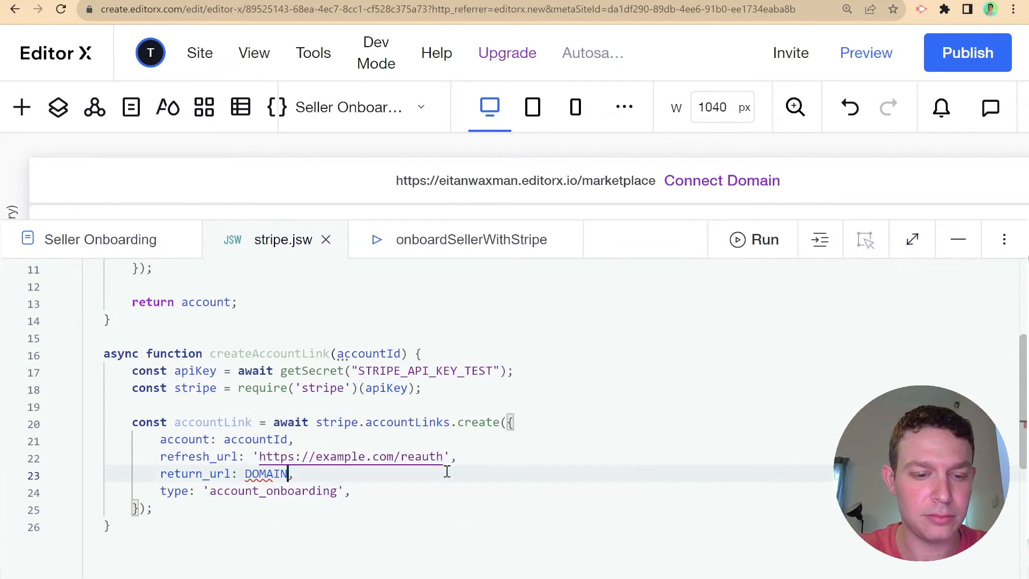
text(+ "/)
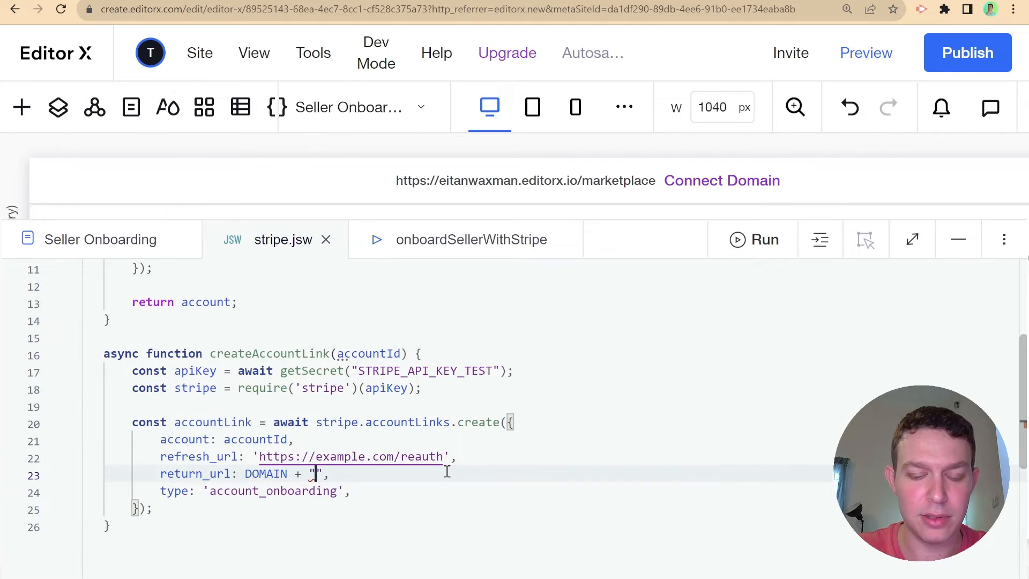
text(onboarding)
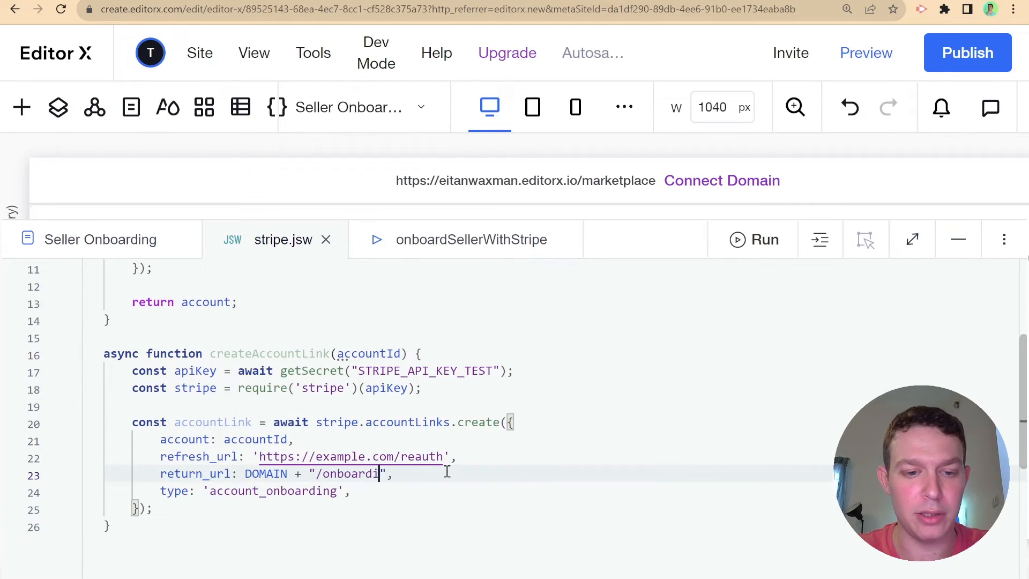
text(-completed)
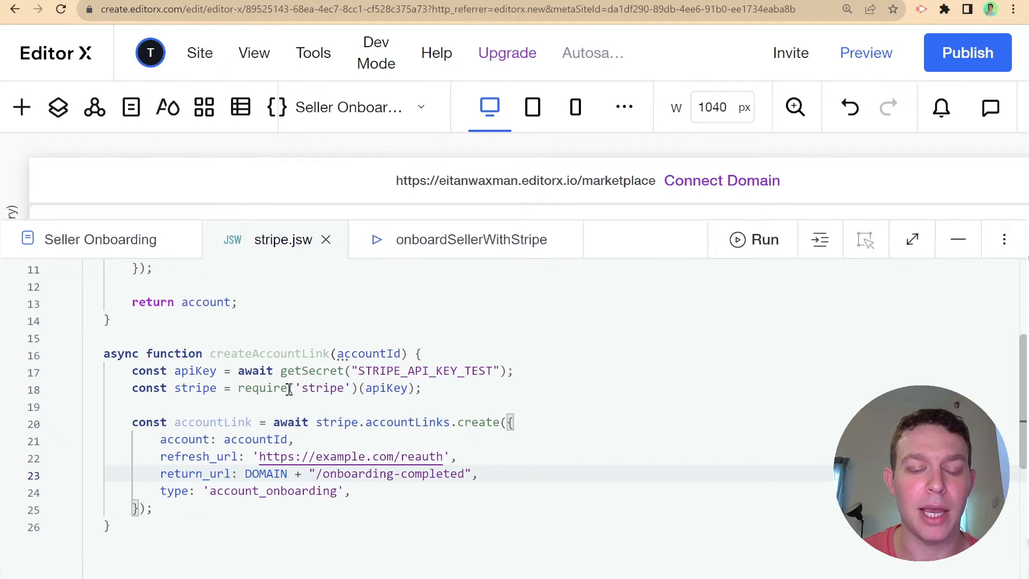
mouse_move(289, 390)
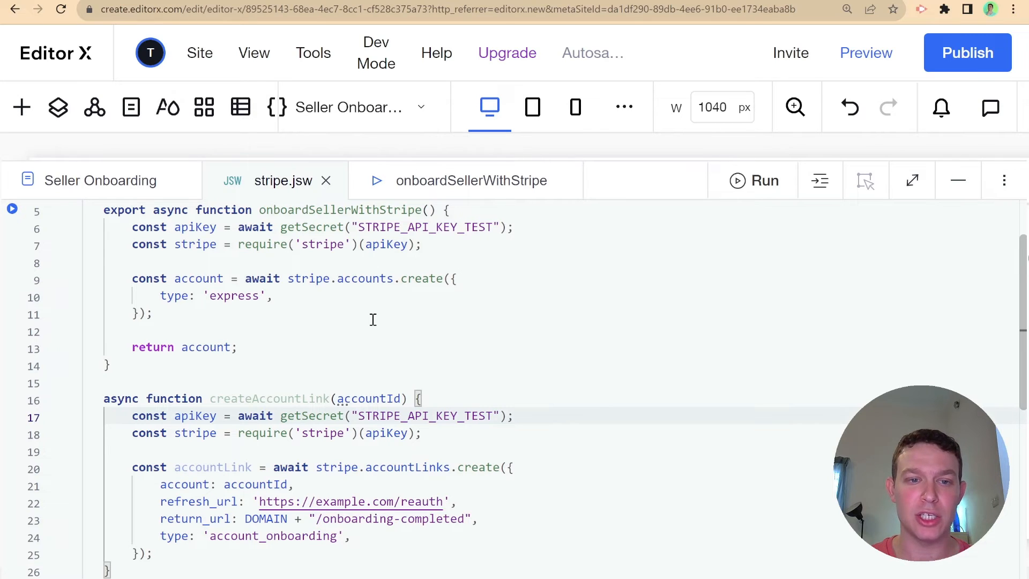
- Change refresh_url to DOMAIN + "/seller-onboarding?refresh=true"
scroll(337, 405, up, 2)
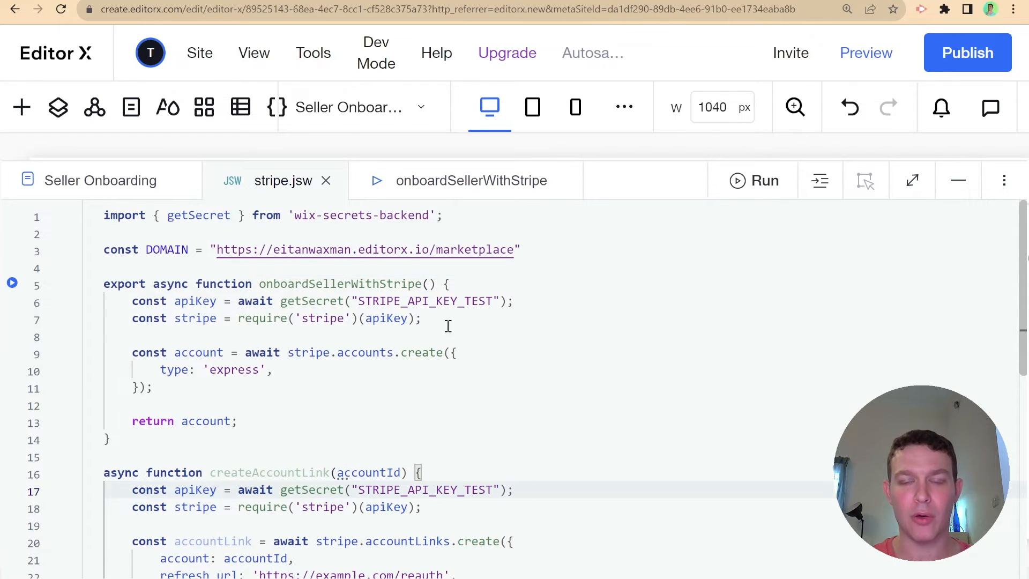
scroll(464, 343, down, 4)
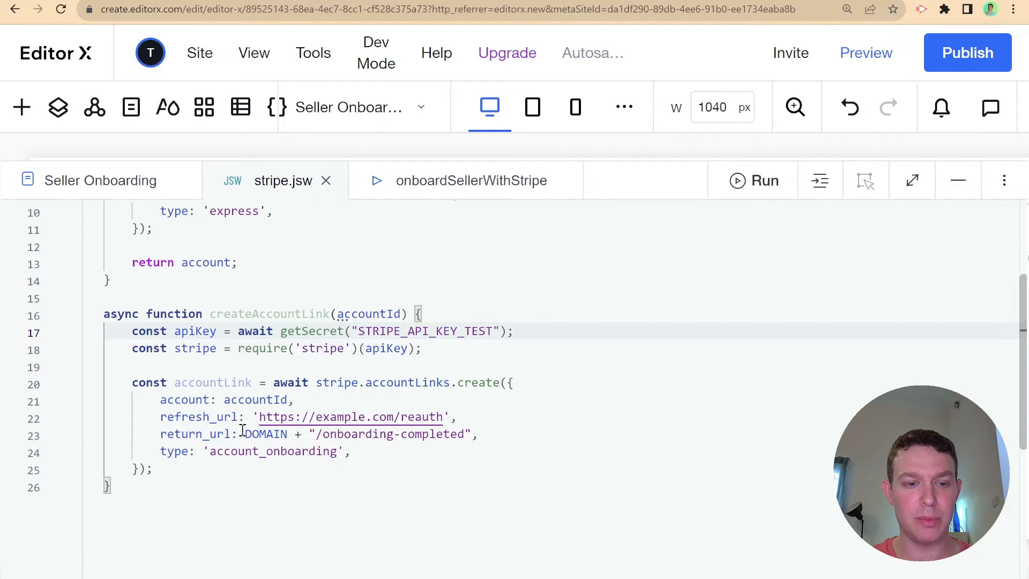
drag(242, 430, 470, 407)
key(ctrl+c)
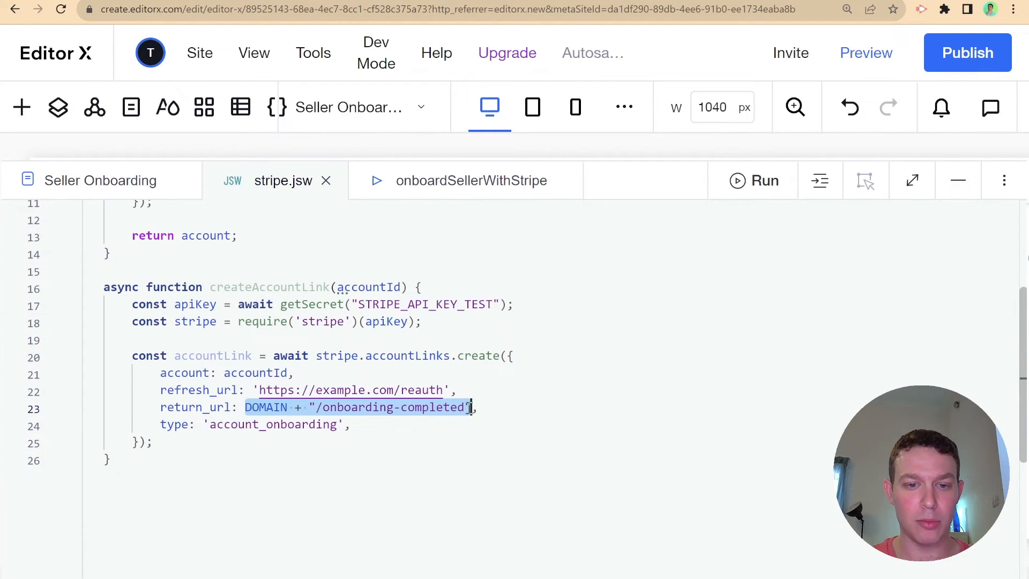
drag(254, 390, 450, 390)
key(ctrl+v)
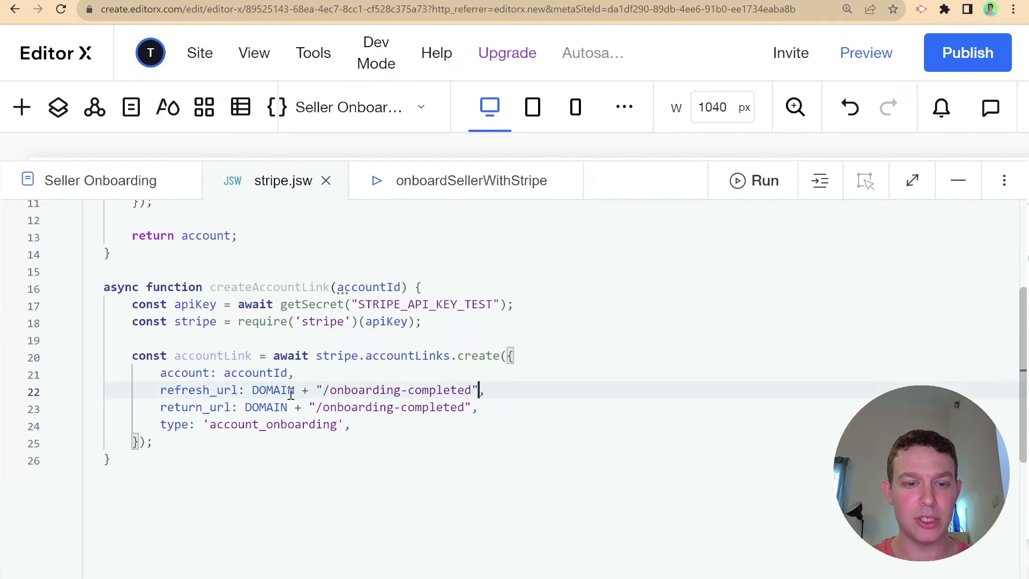
drag(473, 390, 330, 390)
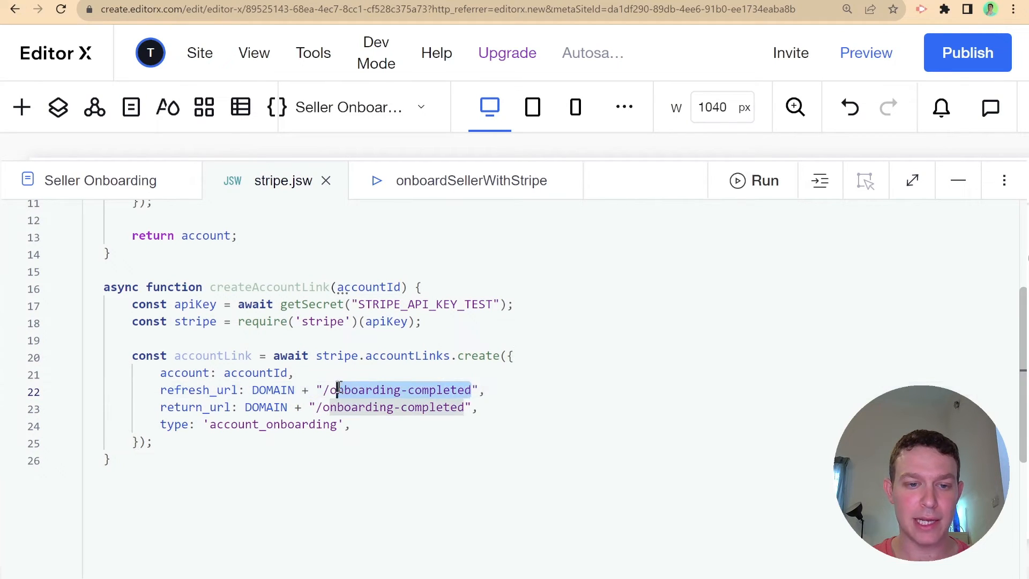
text(sell)
text(er-onboardi)
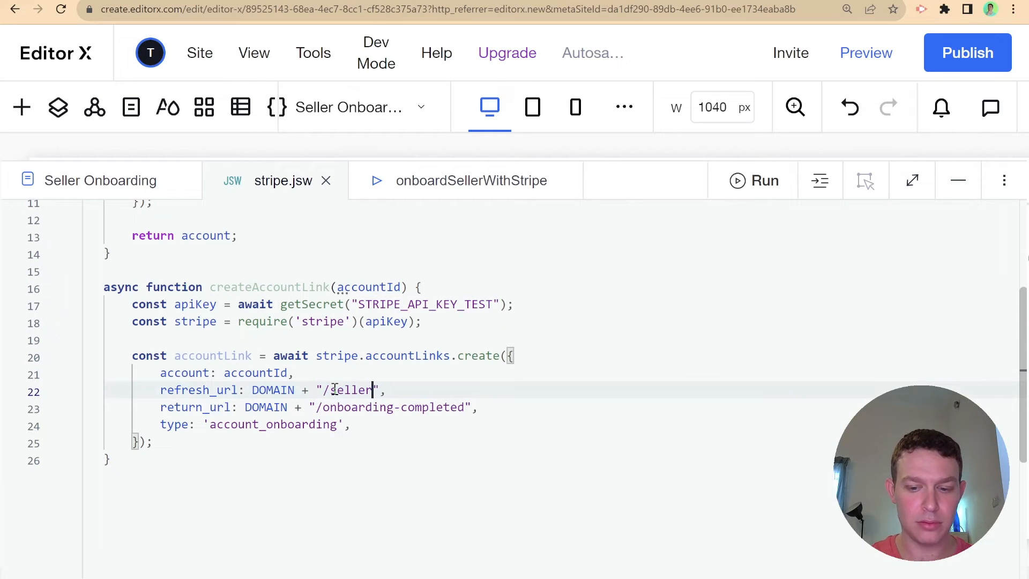
text(ng?)
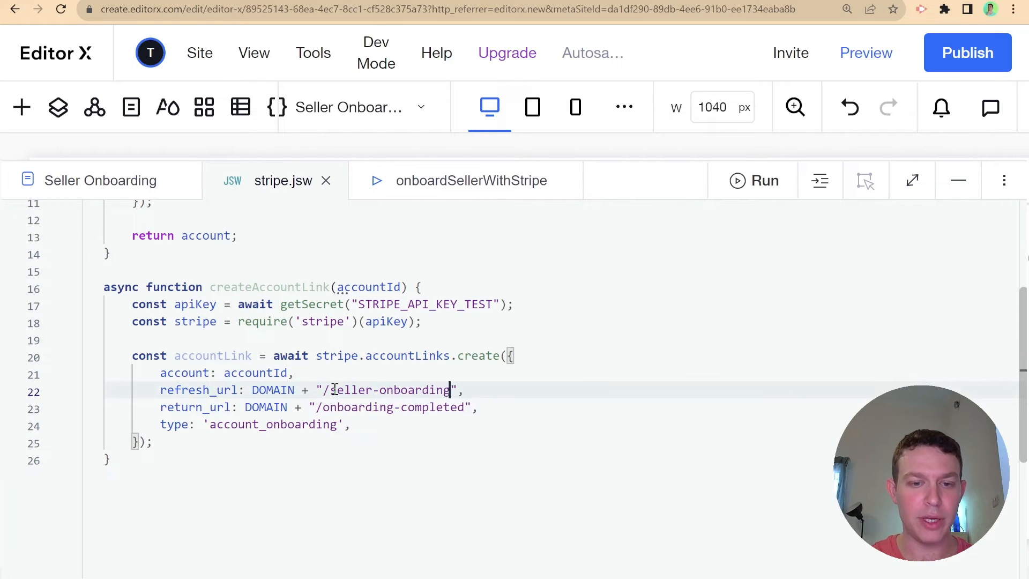
text(refresh)
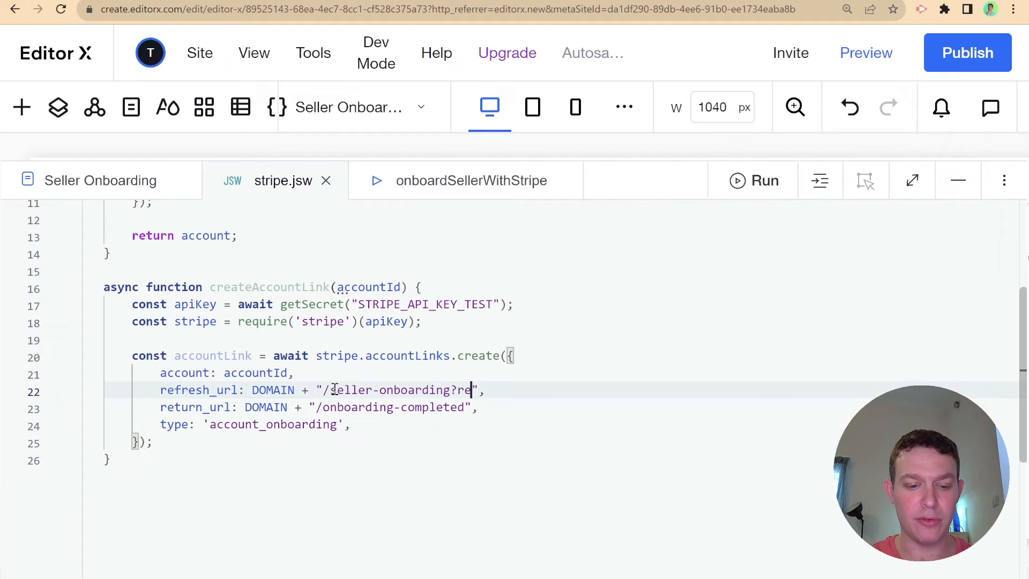
text(=tr)
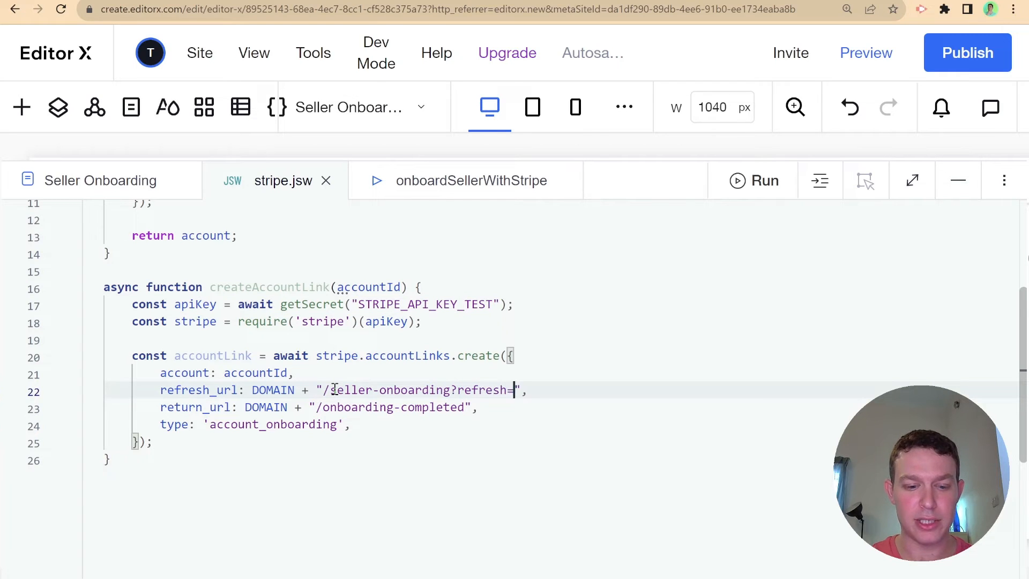
text(ue)
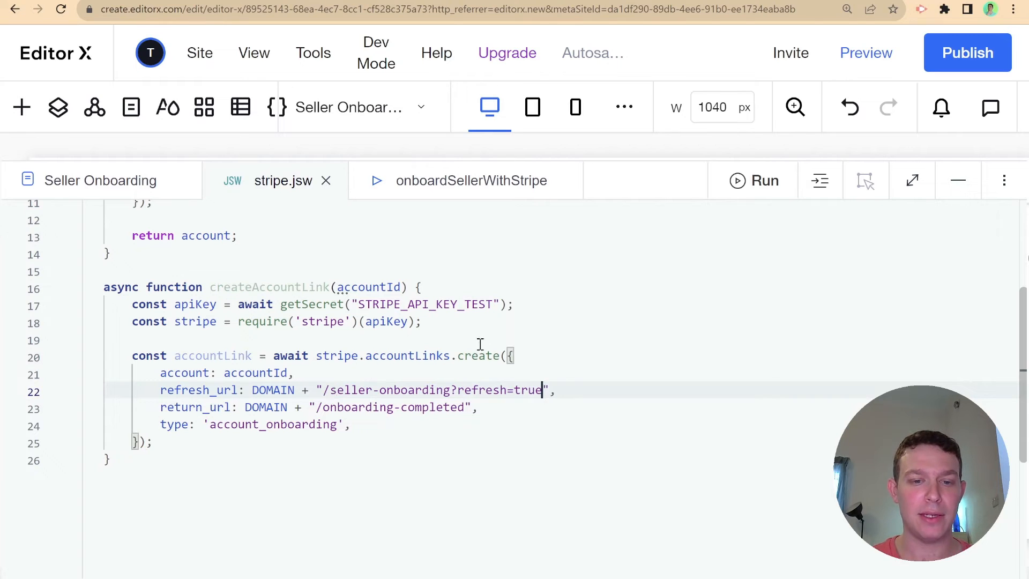
right_click(502, 344)
scroll(504, 345, up, 1)
click(403, 459)
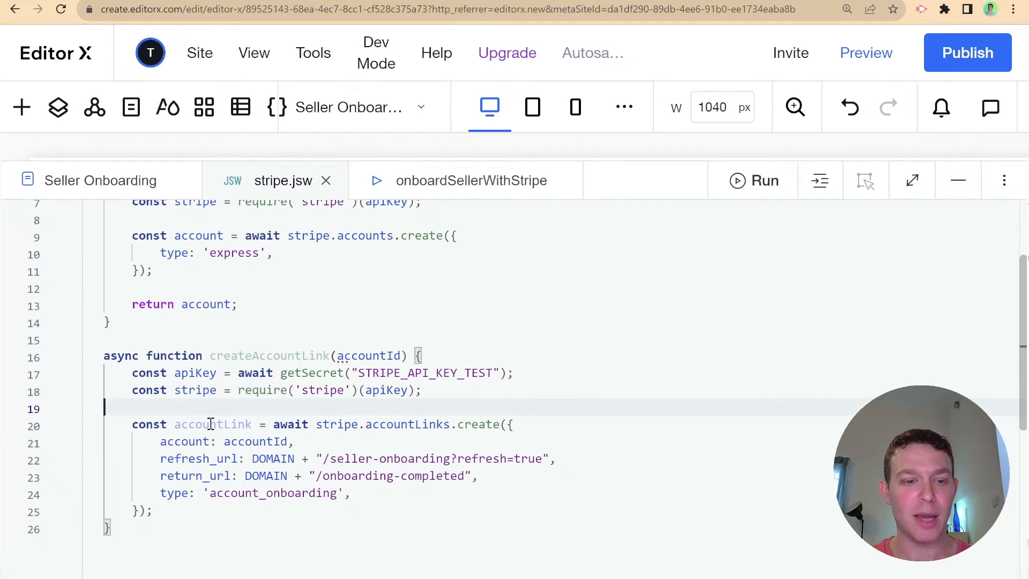
- Add 'return accountLink;' after the accountLinks.create call
click(172, 510)
key(Return)
key(Return)
text(re)
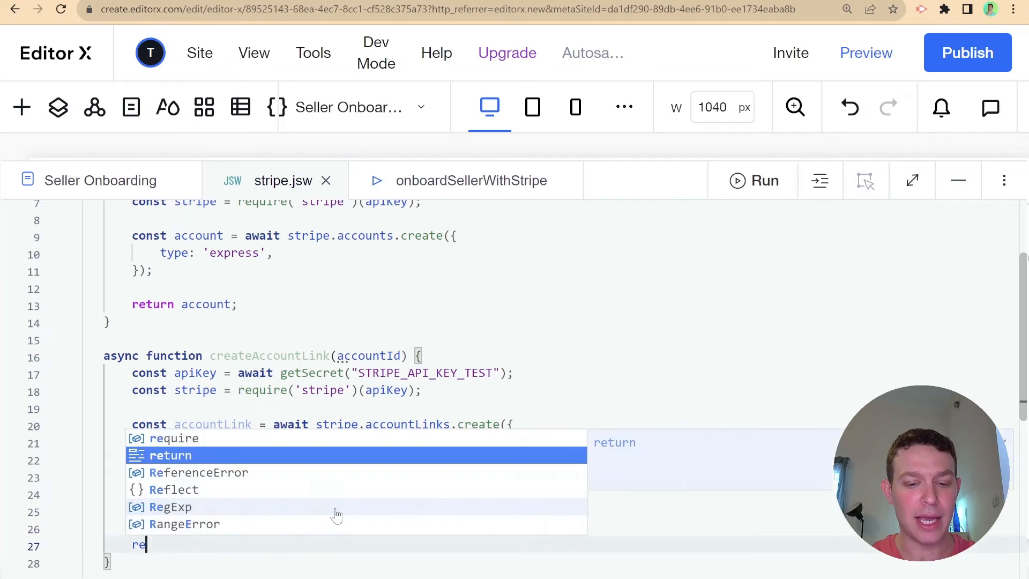
text(turn acc)
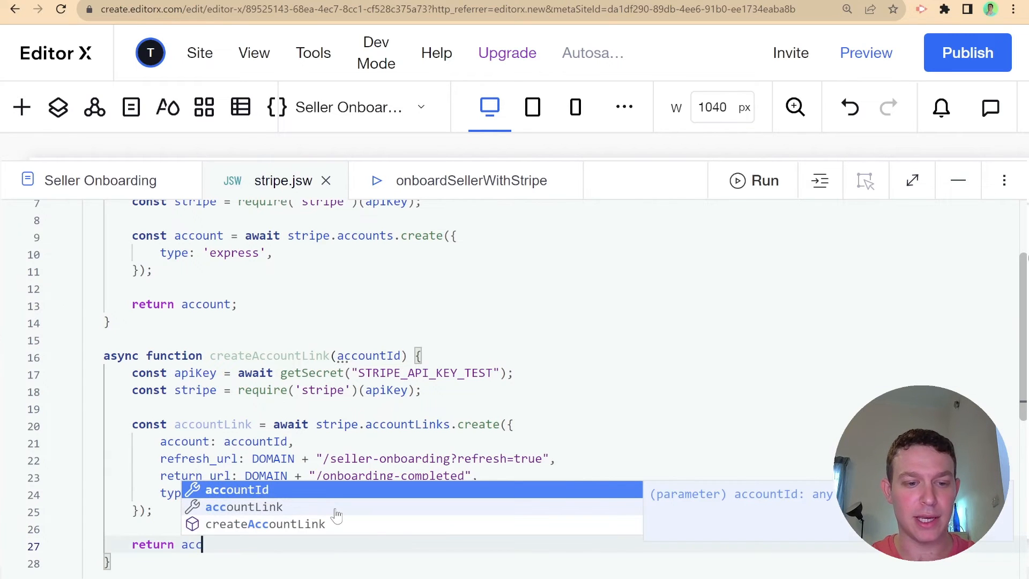
key(Down)
key(Return)
text(;)
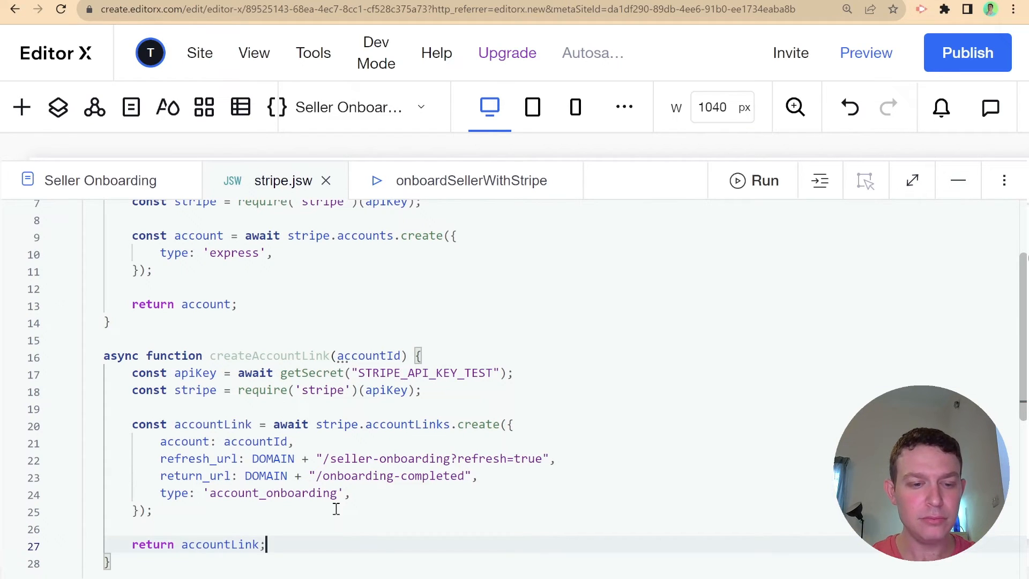
scroll(405, 463, up, 3)
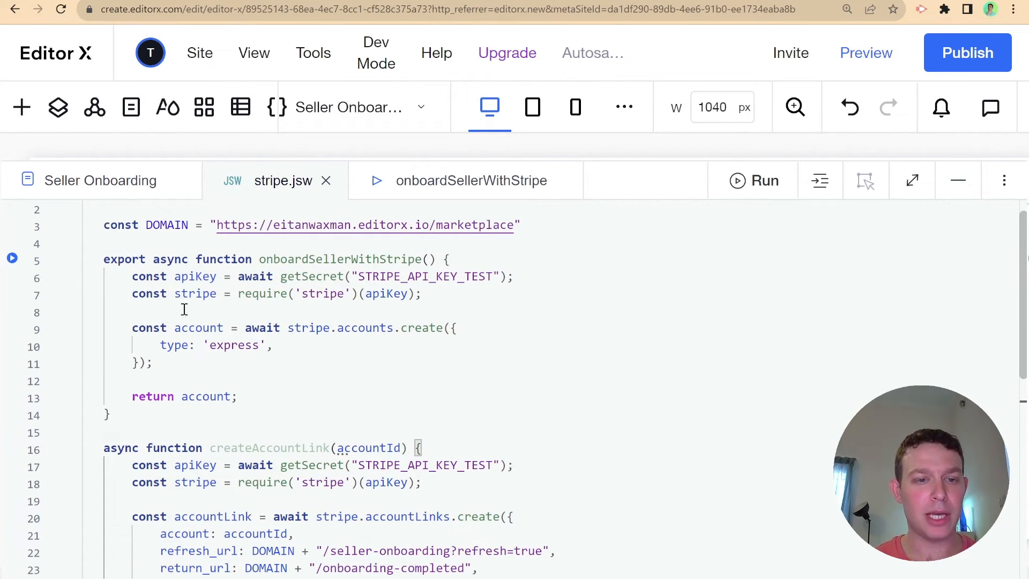
- Add an empty async function createAccount() below onboardSellerWithStripe
drag(117, 275, 286, 400)
click(241, 423)
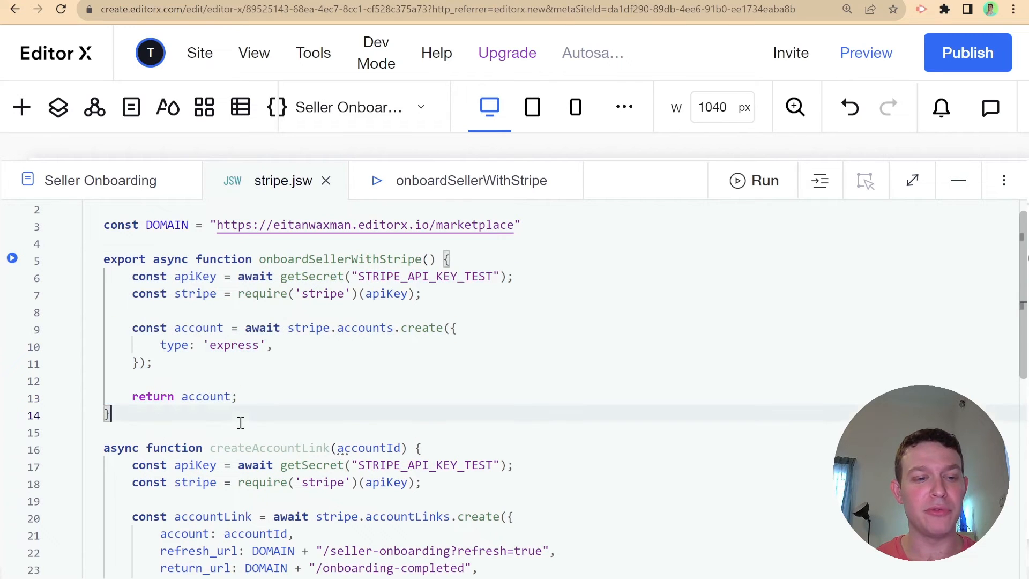
key(Return)
key(Return)
text(async )
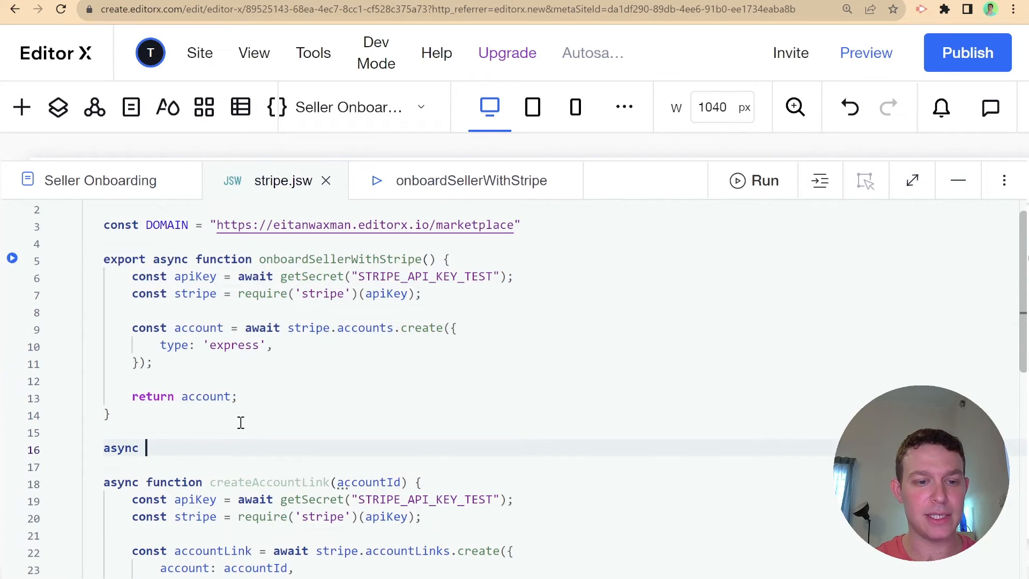
text(fun)
key(Return)
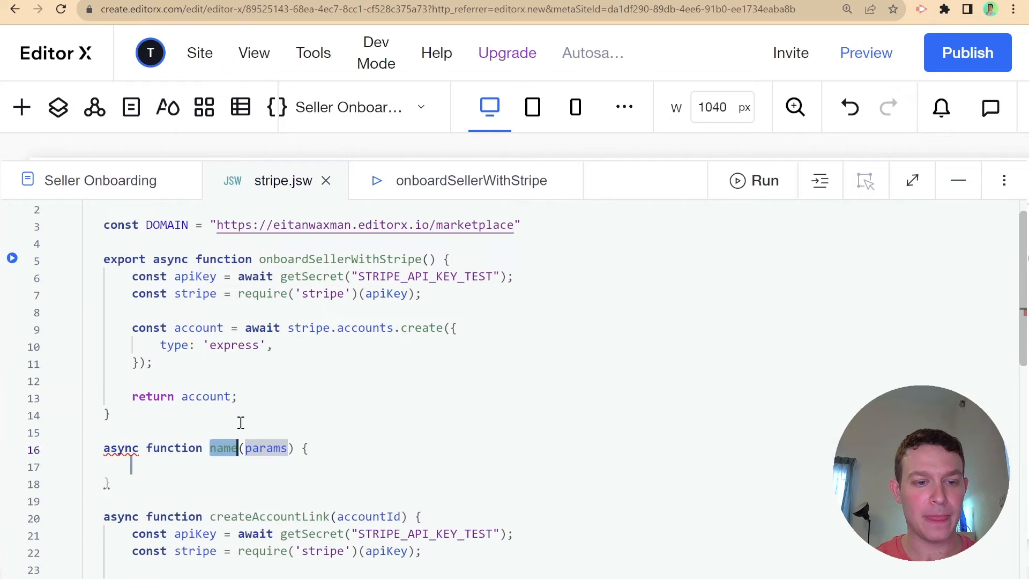
text(create)
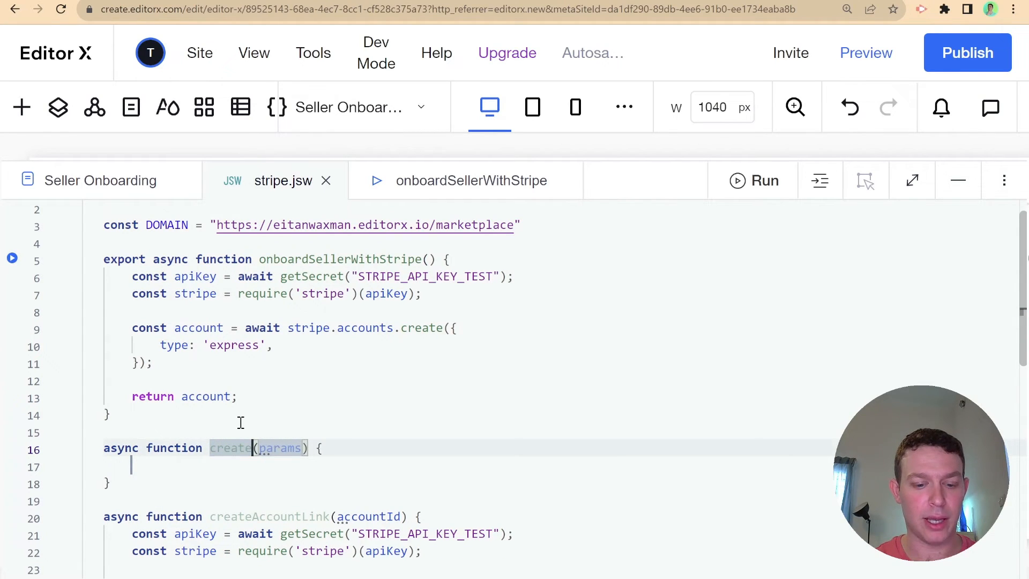
text(Account)
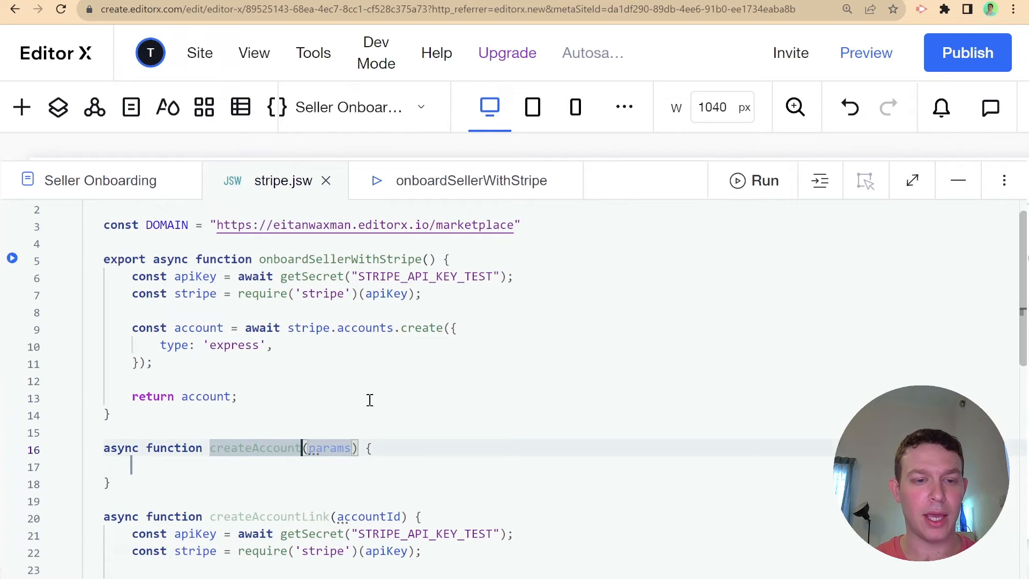
drag(304, 448, 351, 447)
key(BackSpace)
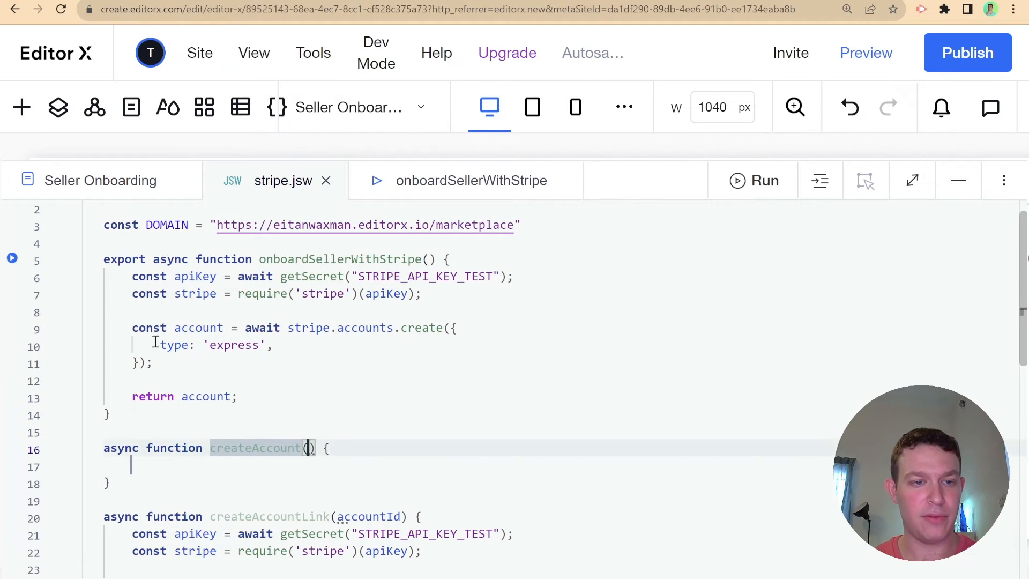
- Move the account-creation code into createAccount, reformat, and call it with 'const account = await createAccount();'
drag(119, 277, 282, 400)
key(ctrl+c)
key(BackSpace)
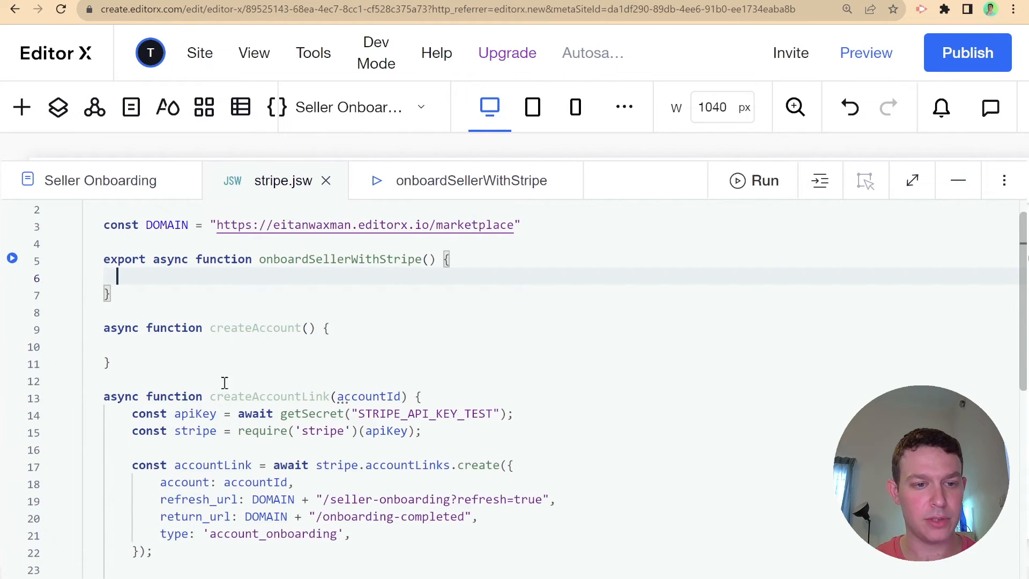
click(216, 343)
key(ctrl+v)
scroll(413, 315, up, 1)
right_click(412, 316)
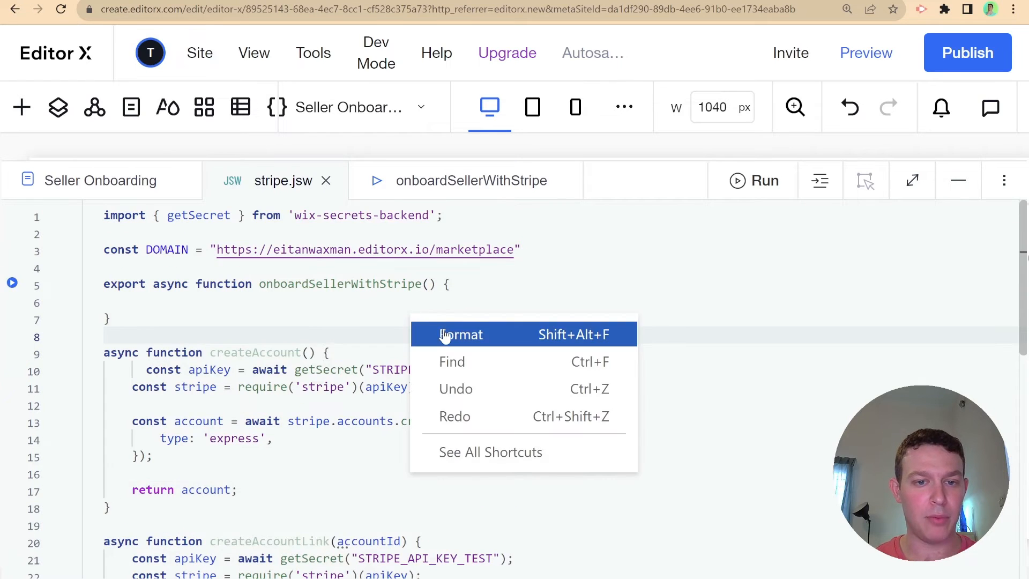
click(444, 335)
click(368, 302)
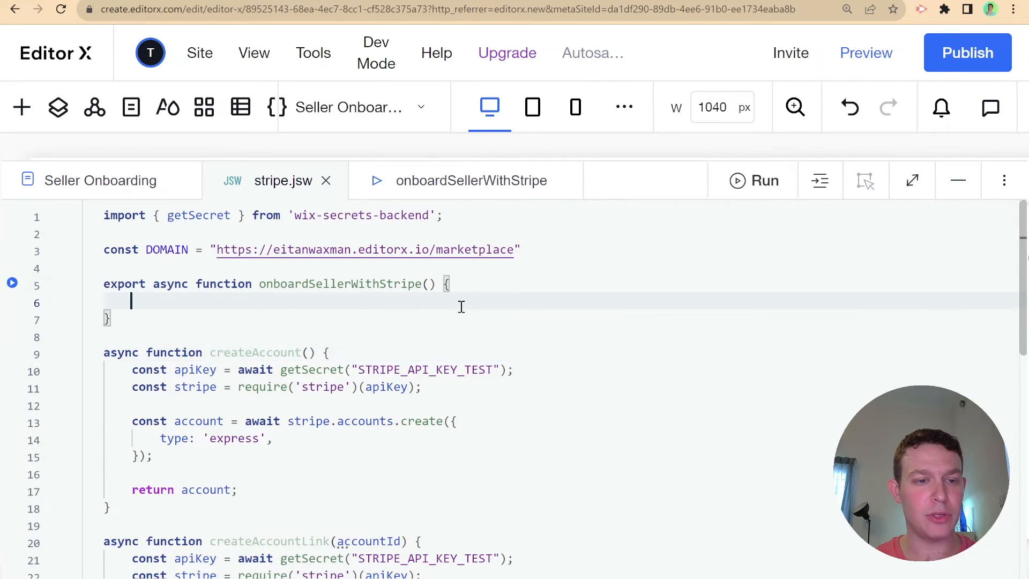
text(const )
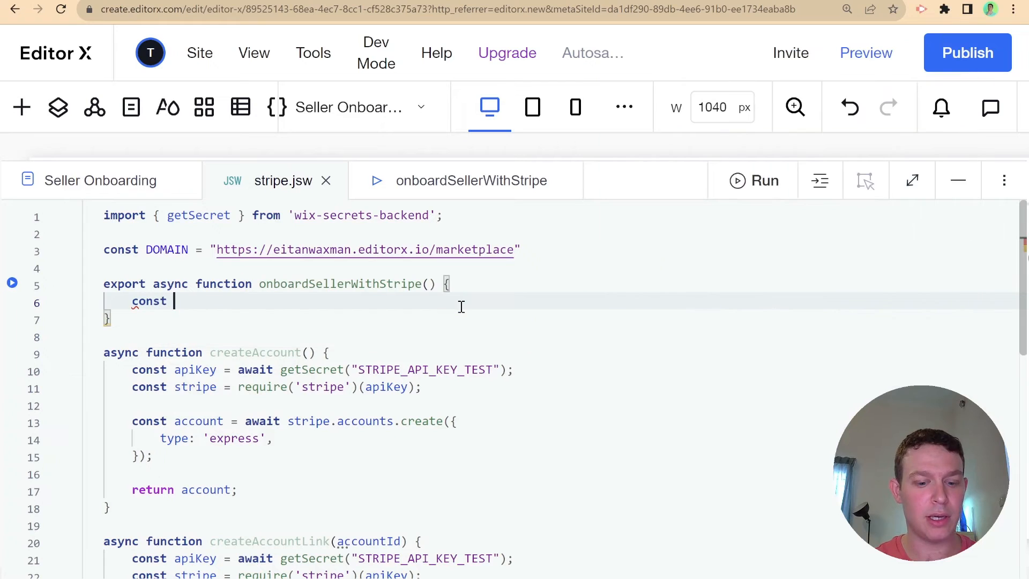
text(account = aw)
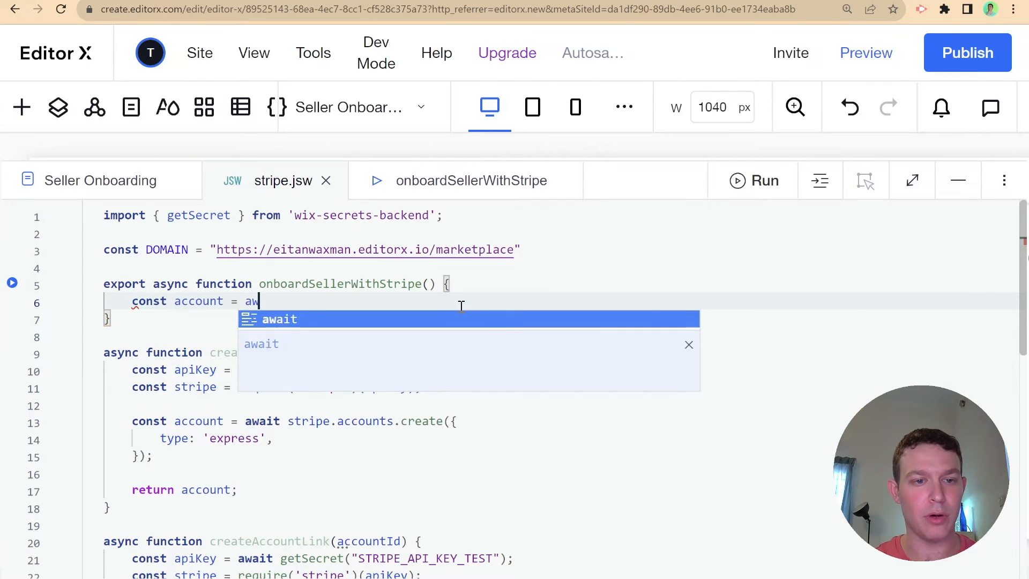
text(ait crea)
key(Return)
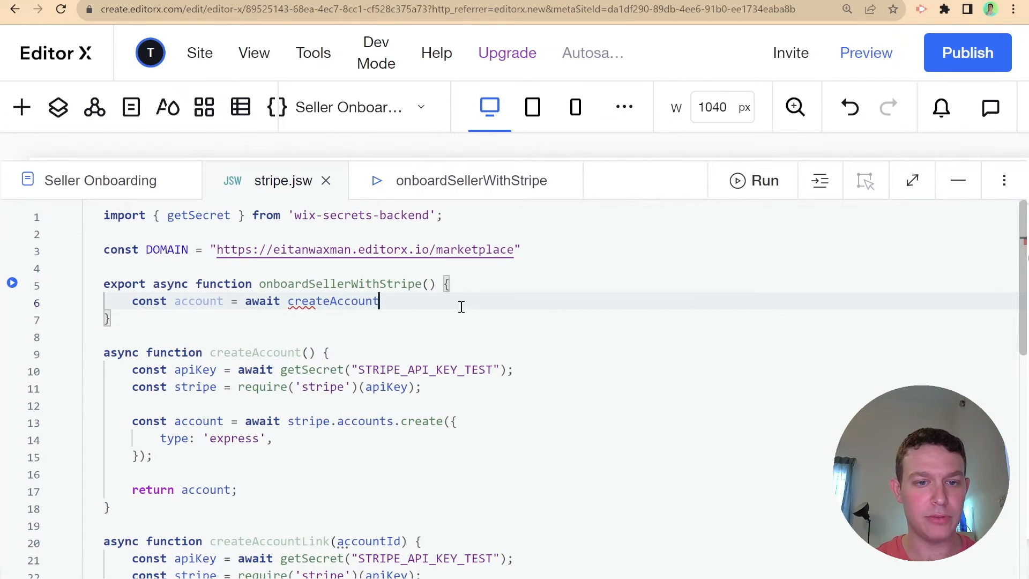
text(();)
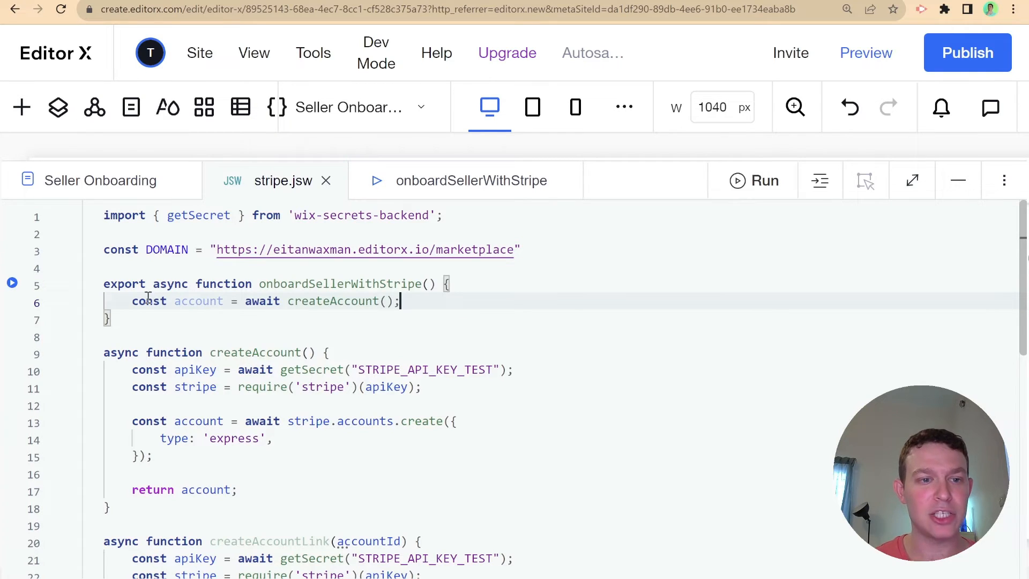
double_click(188, 301)
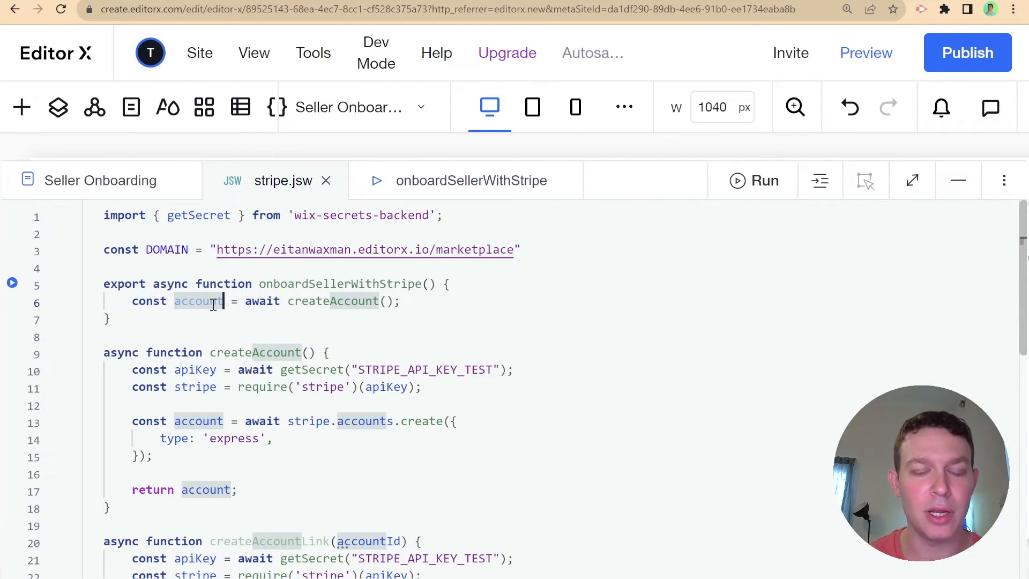
- Check the id field in the sample response of Stripe's Create an account API reference
click(430, 1)
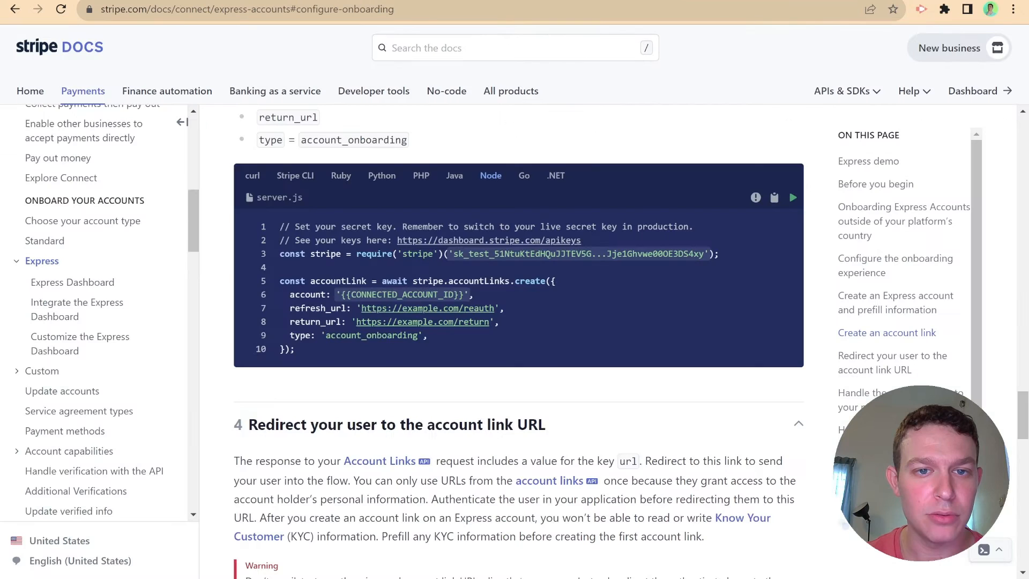
scroll(406, 316, up, 5)
scroll(405, 316, up, 15)
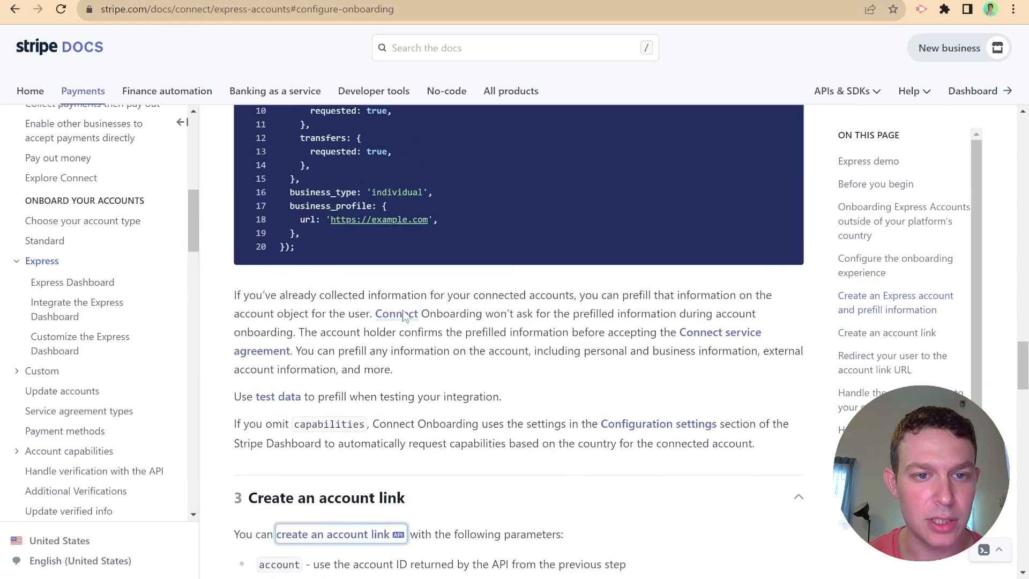
scroll(405, 316, down, 4)
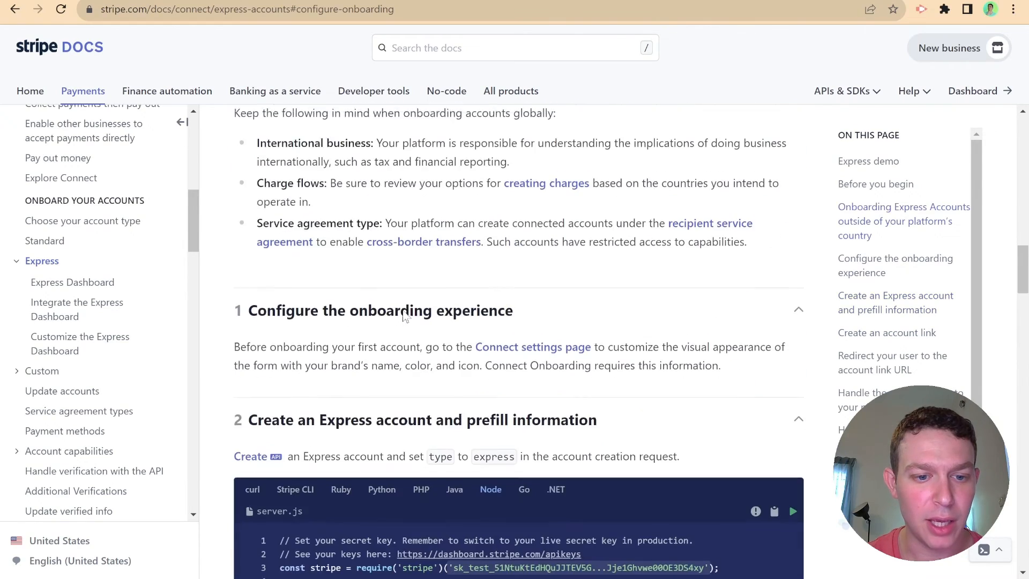
click(271, 382)
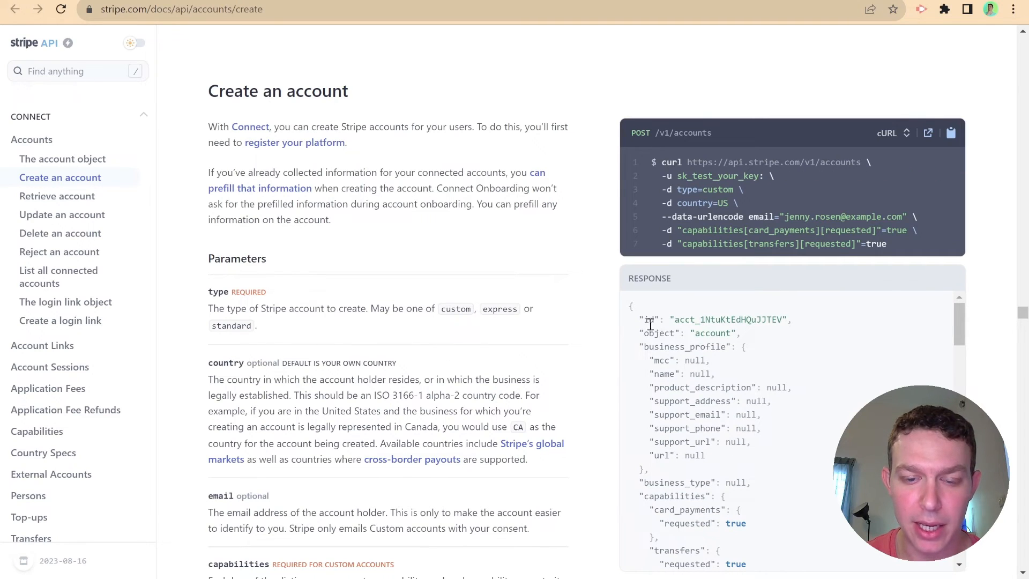
drag(637, 320, 823, 332)
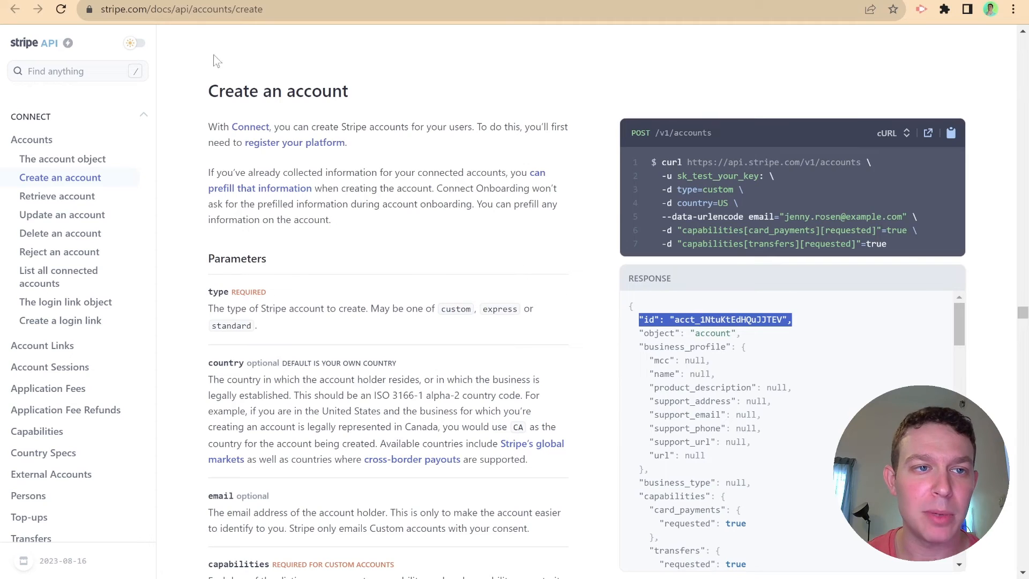
click(161, 1)
- Add 'const accountLink = await createAccountLink(account.id);' below the account creation line in stripe.jsw
click(245, 313)
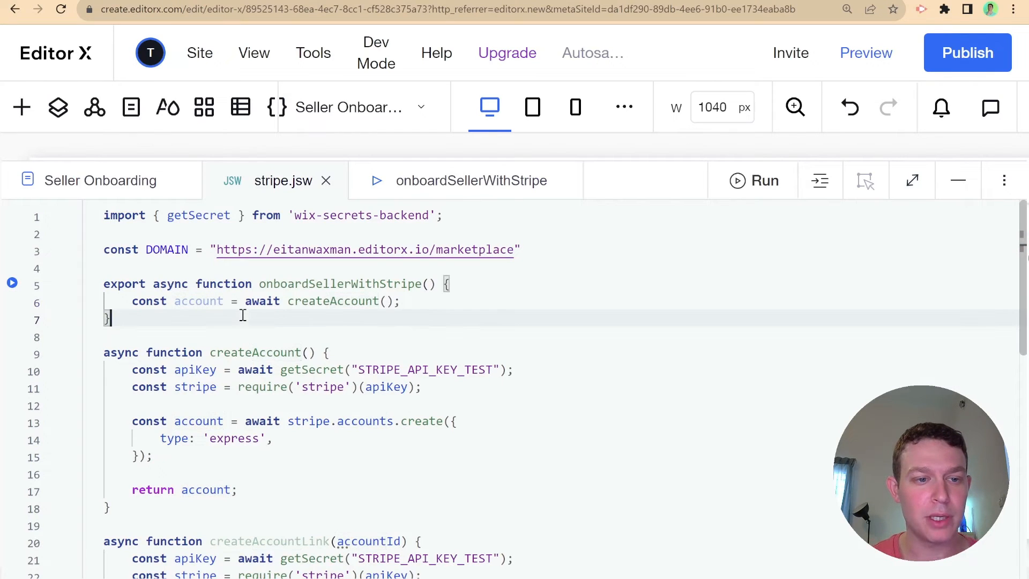
click(420, 298)
key(Return)
text(const a)
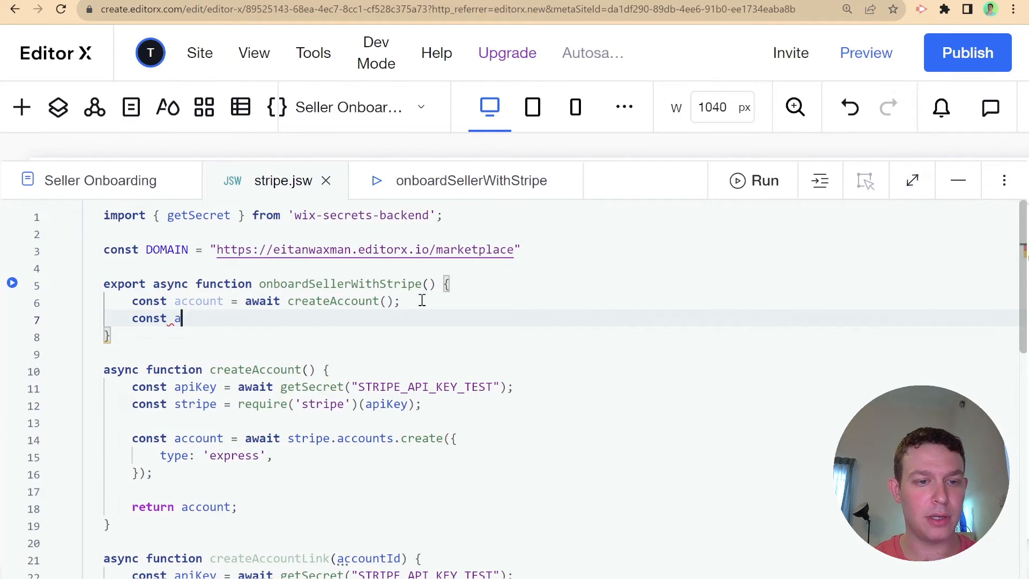
text(ccountLink =)
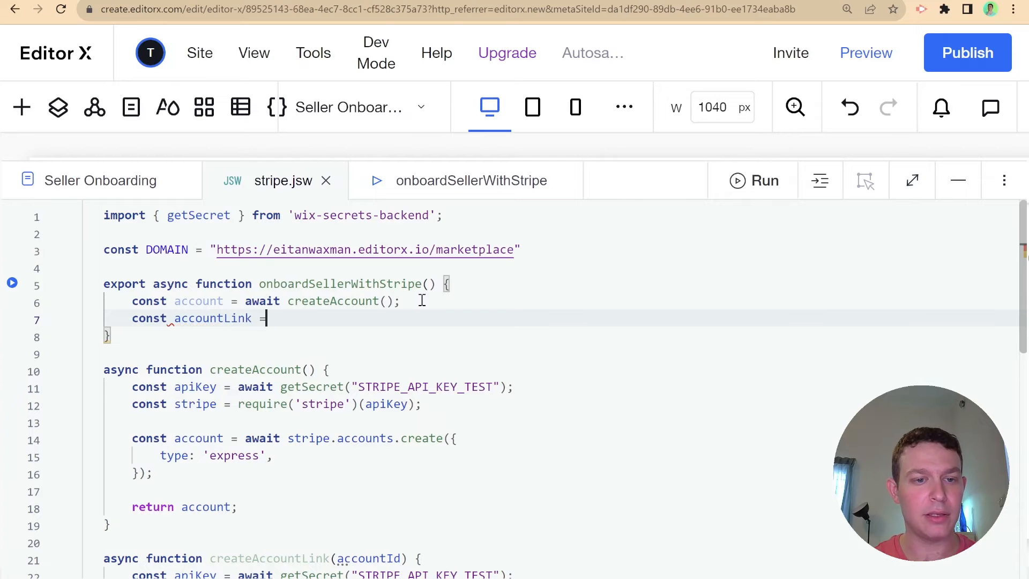
text( await )
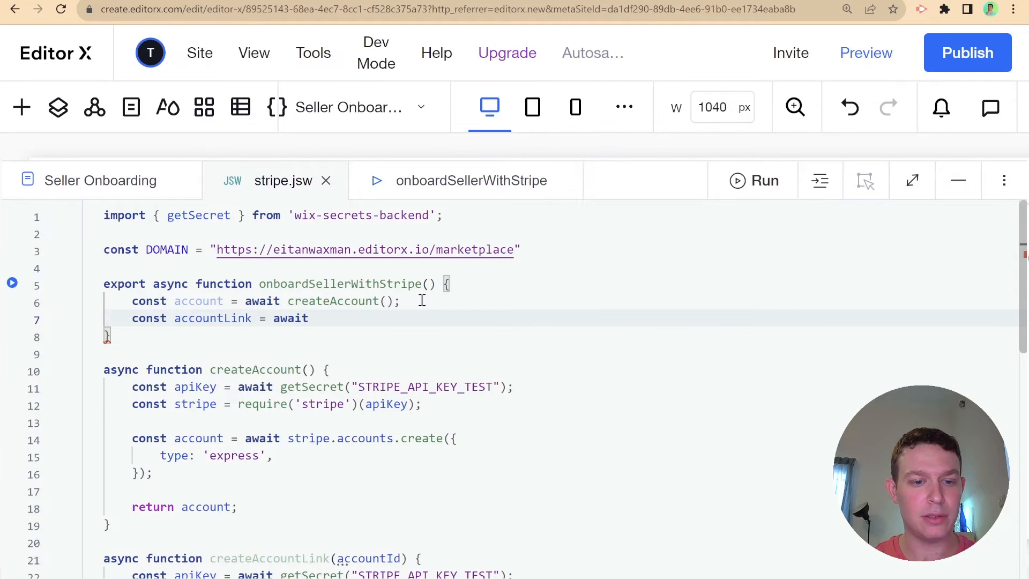
text(crea)
key(Down)
key(Return)
text(()
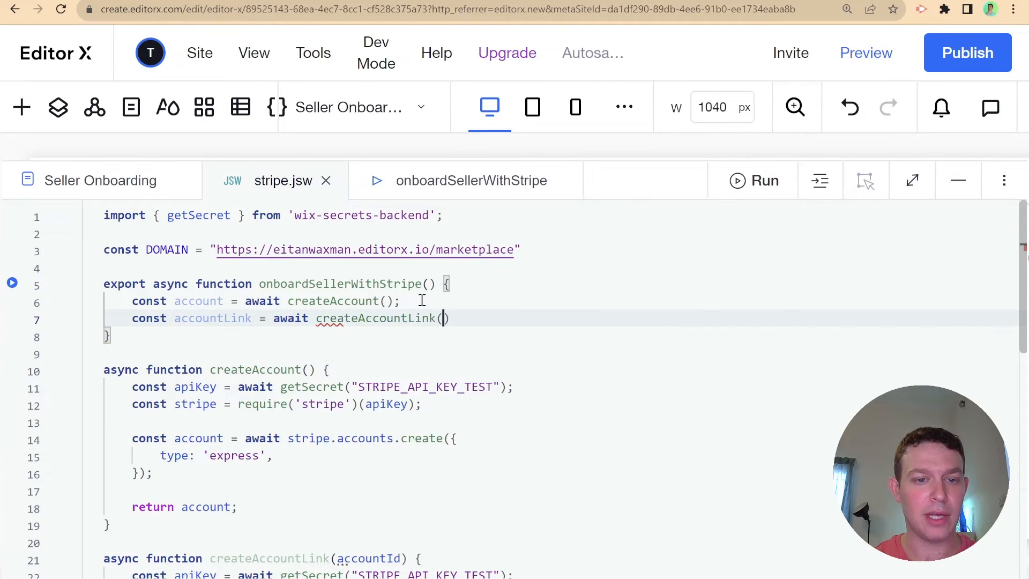
text(account.)
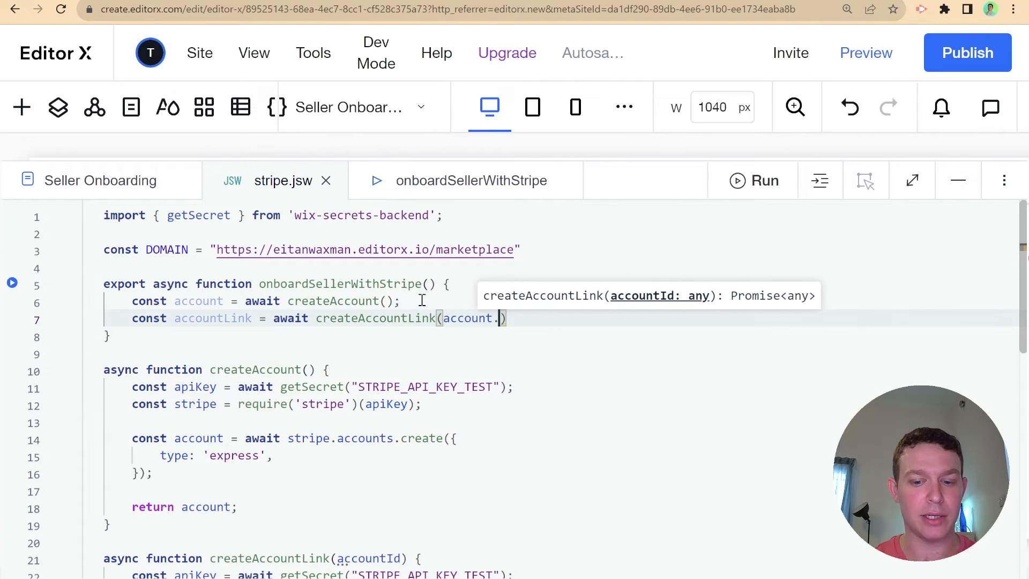
text(id);)
- Add 'return accountLink;', check its uses, and switch to the Seller Onboarding page code
key(Return)
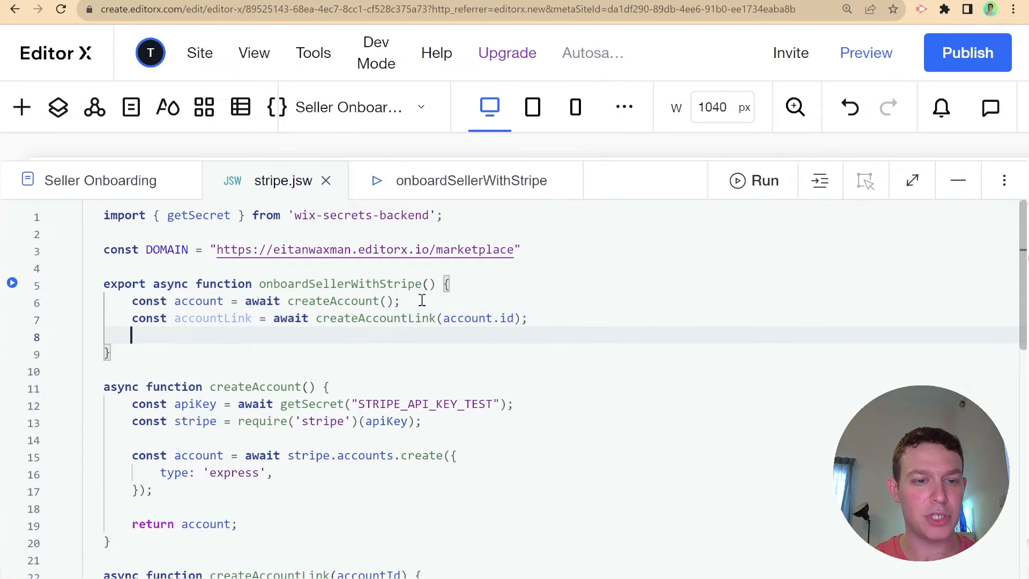
text(return acc)
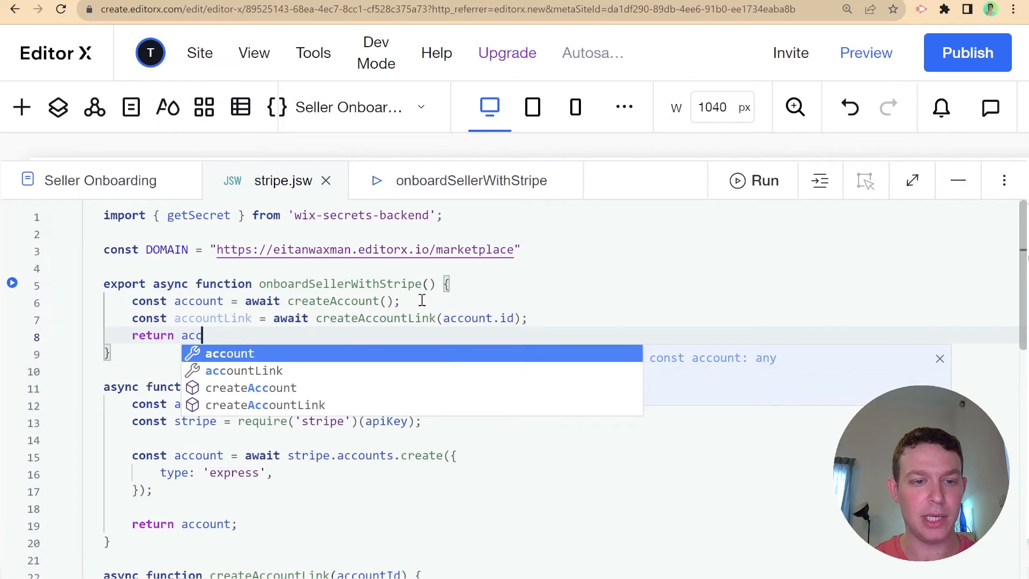
key(Down)
key(Return)
text(;)
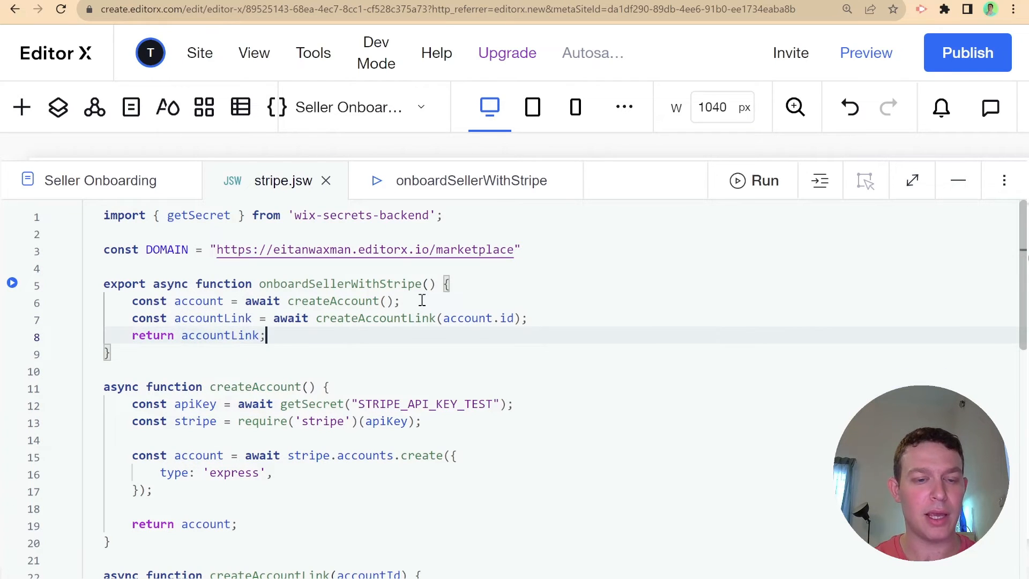
double_click(207, 336)
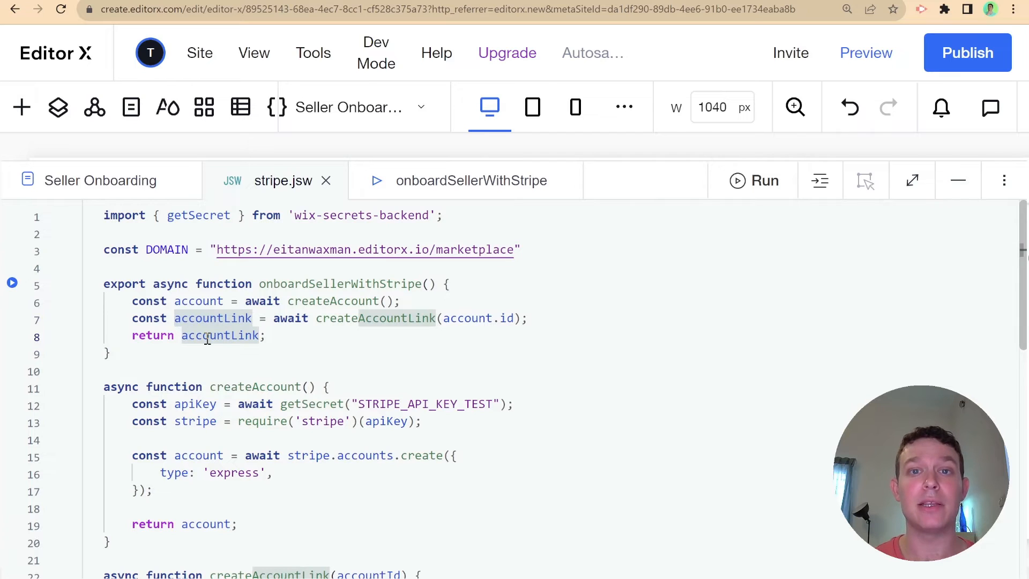
click(106, 194)
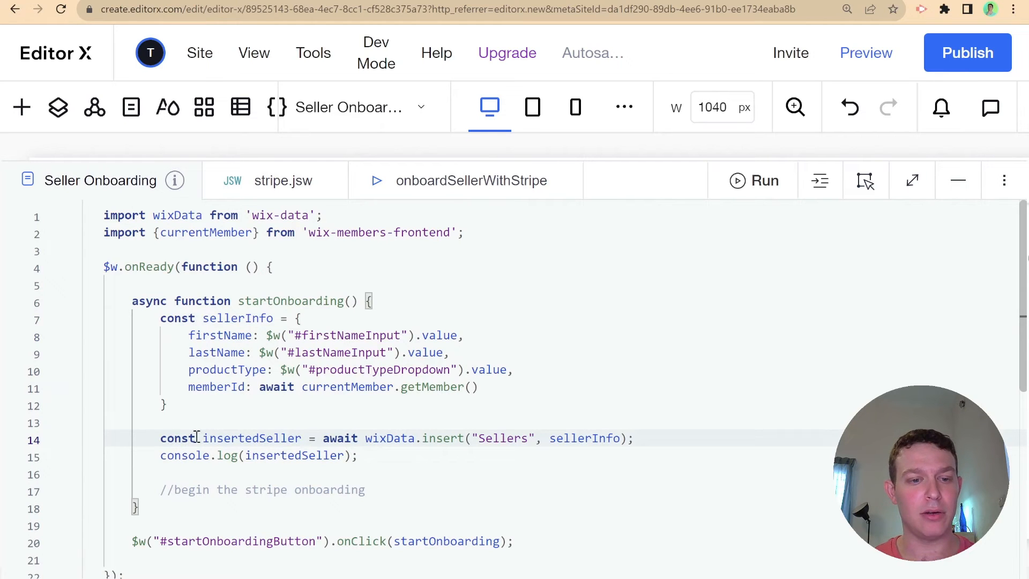
- Add a blank line under the onboarding comment and start a new import line below the imports
scroll(344, 441, down, 1)
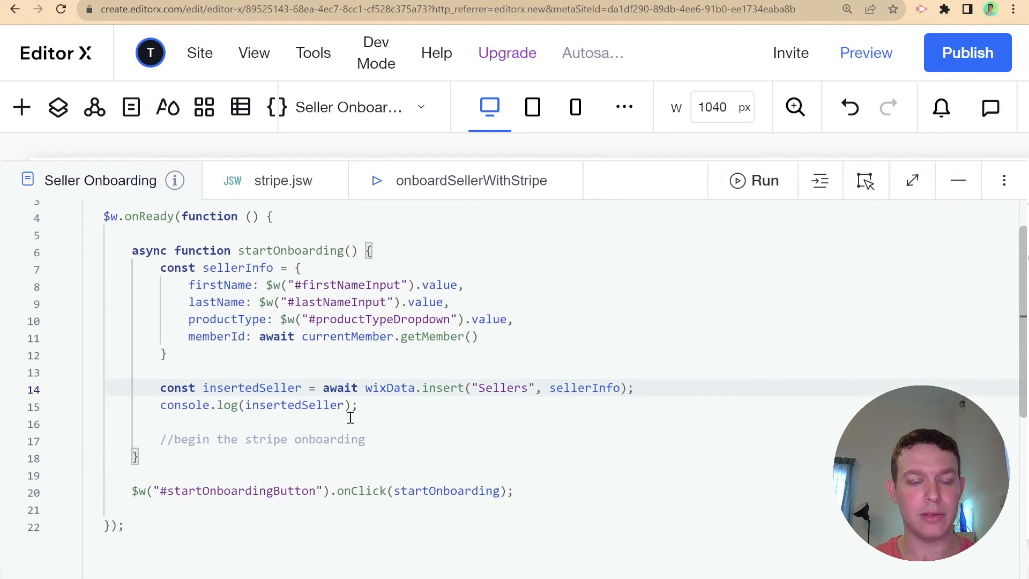
drag(393, 435, 393, 443)
scroll(393, 439, down, 1)
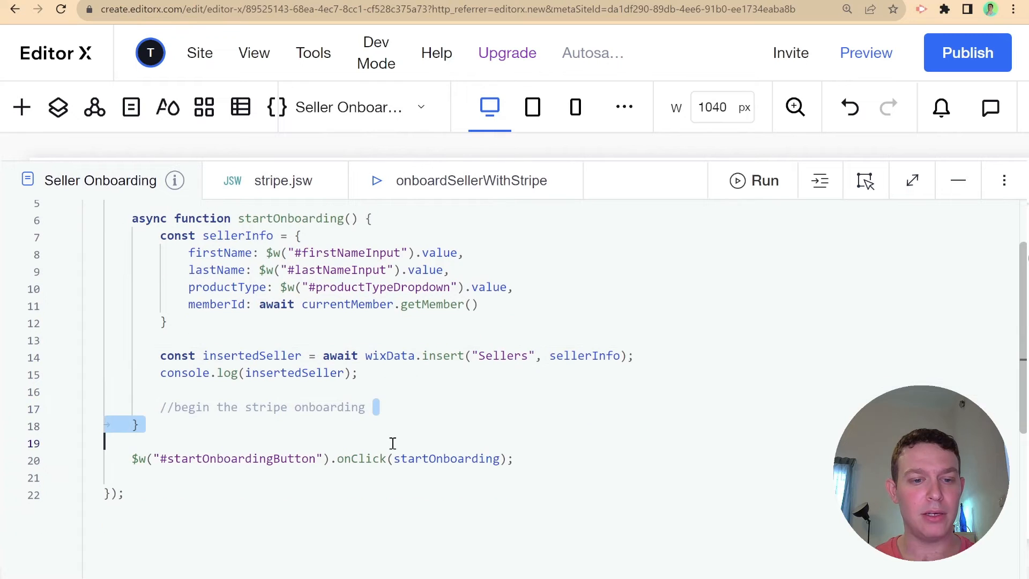
click(379, 407)
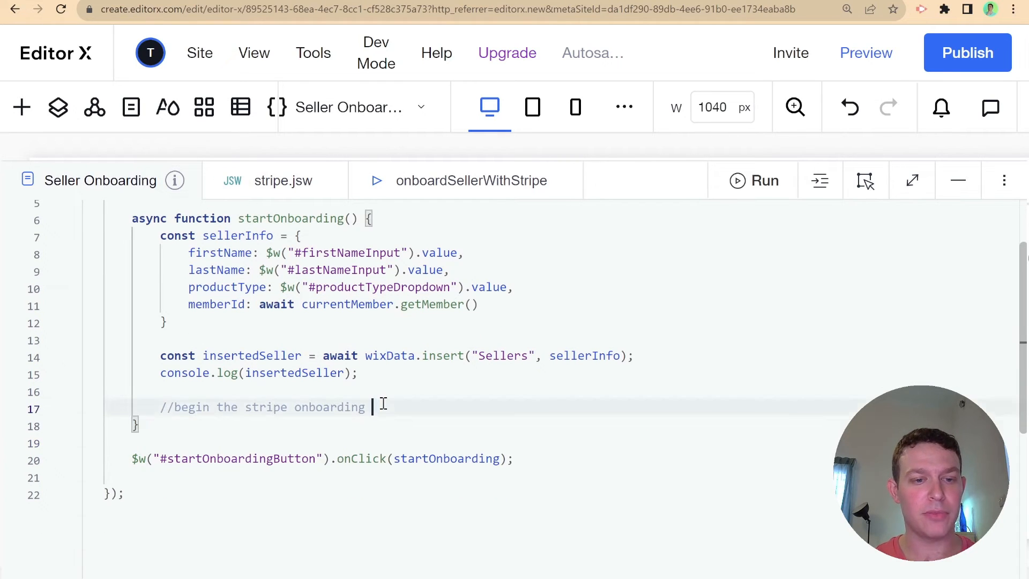
key(Return)
scroll(358, 255, up, 2)
click(478, 233)
key(Return)
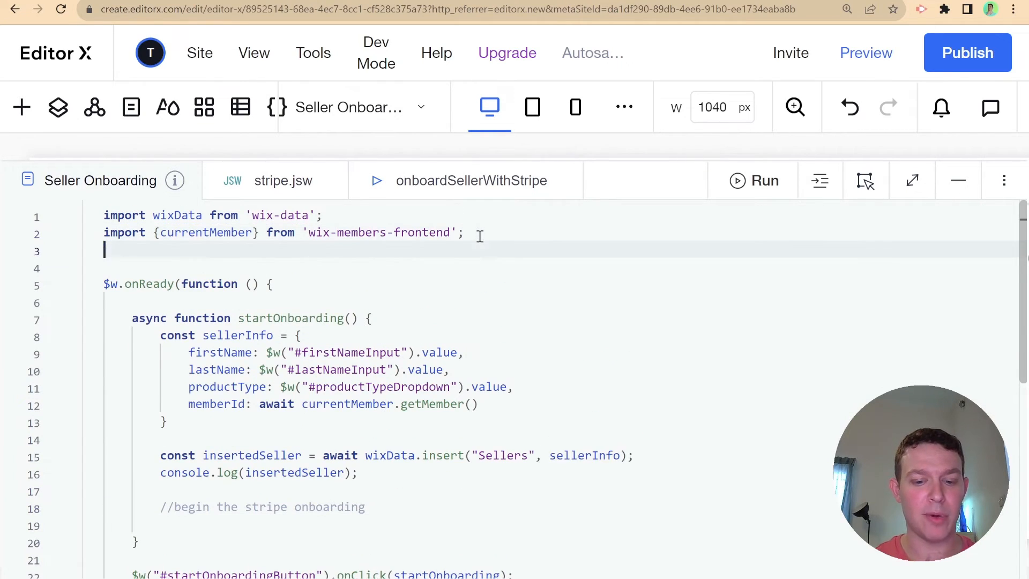
text(import {)
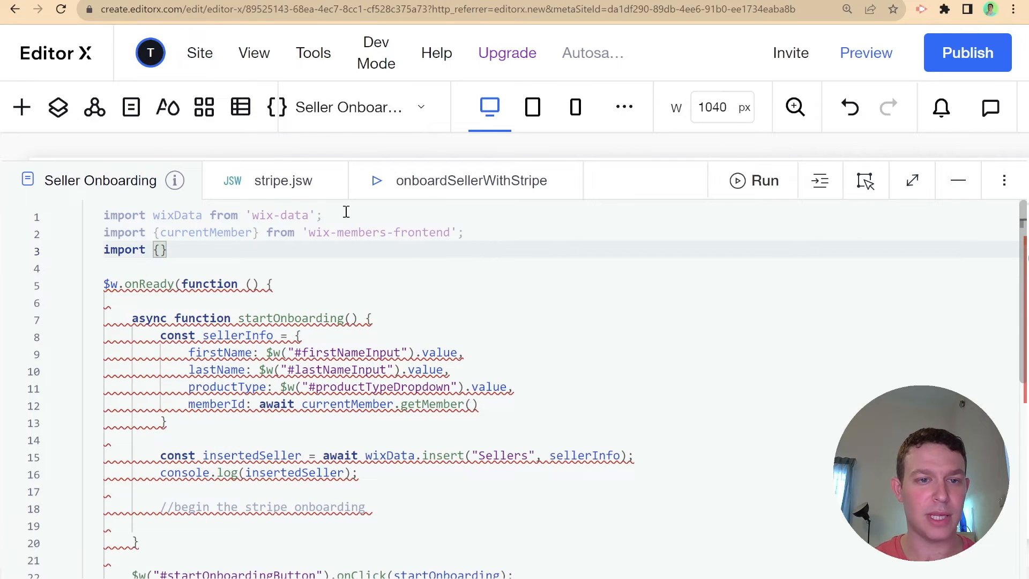
- Import onboardSellerWithStripe from 'backend/stripe', copying the function name from stripe.jsw
click(292, 180)
double_click(298, 284)
key(ctrl+c)
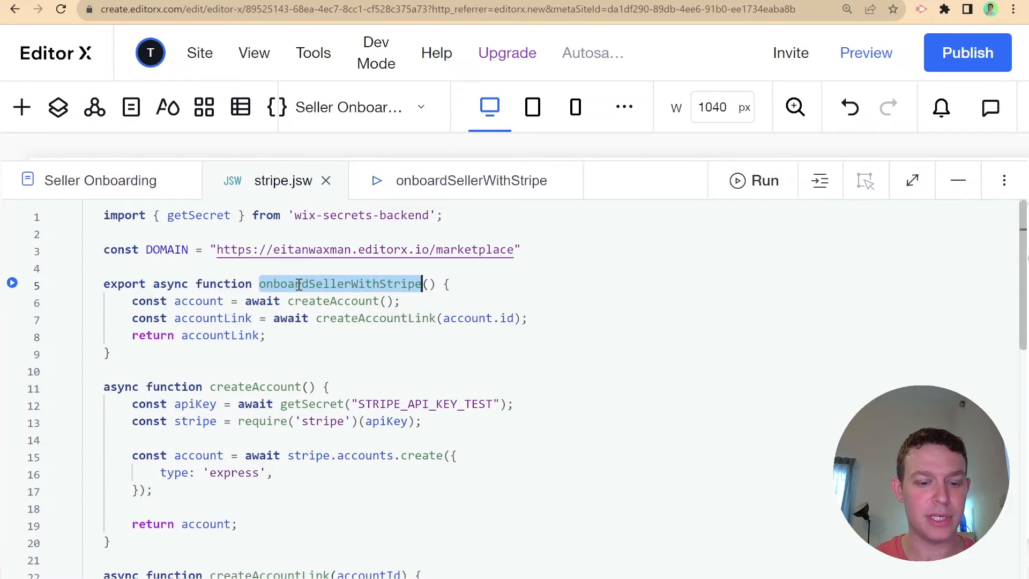
click(110, 182)
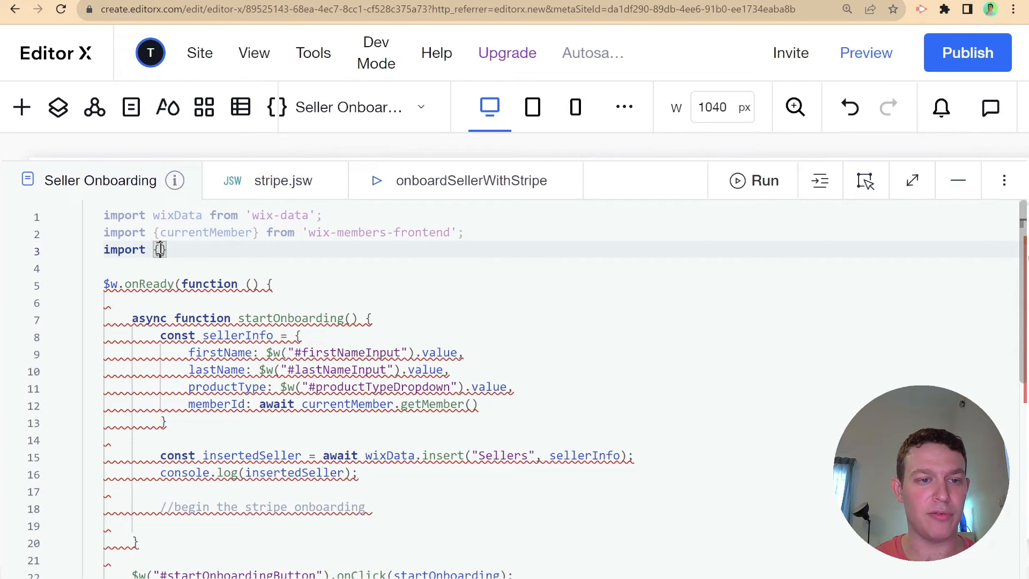
key(ctrl+v)
click(344, 234)
click(359, 250)
text(from 'bac)
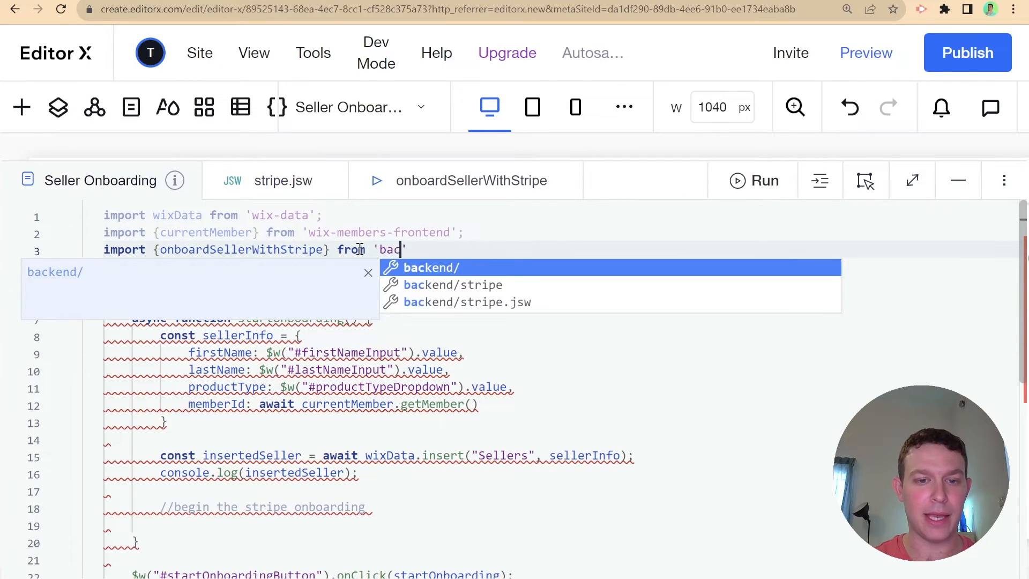
key(Return)
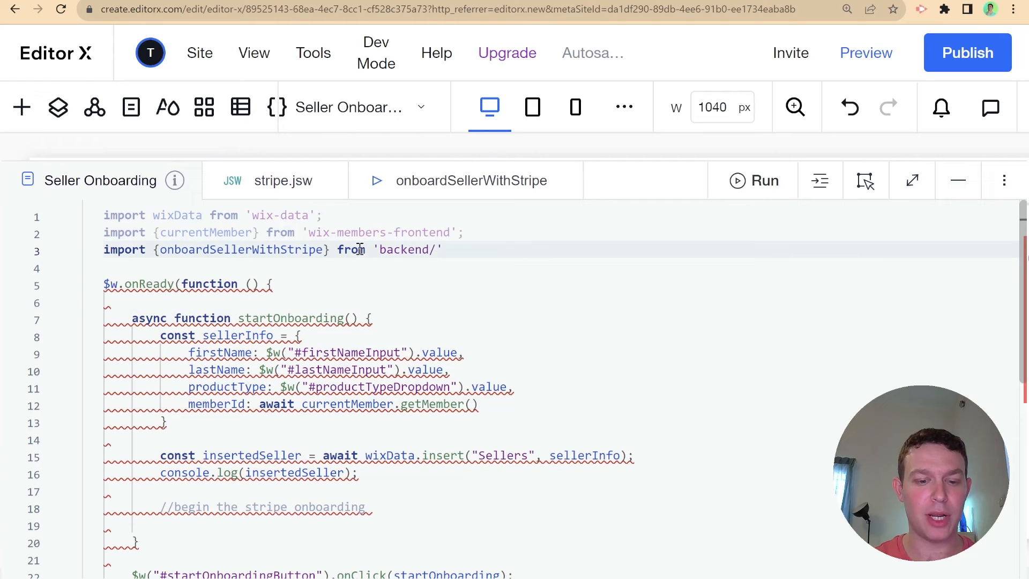
text(stripe)
key(Return)
text(;)
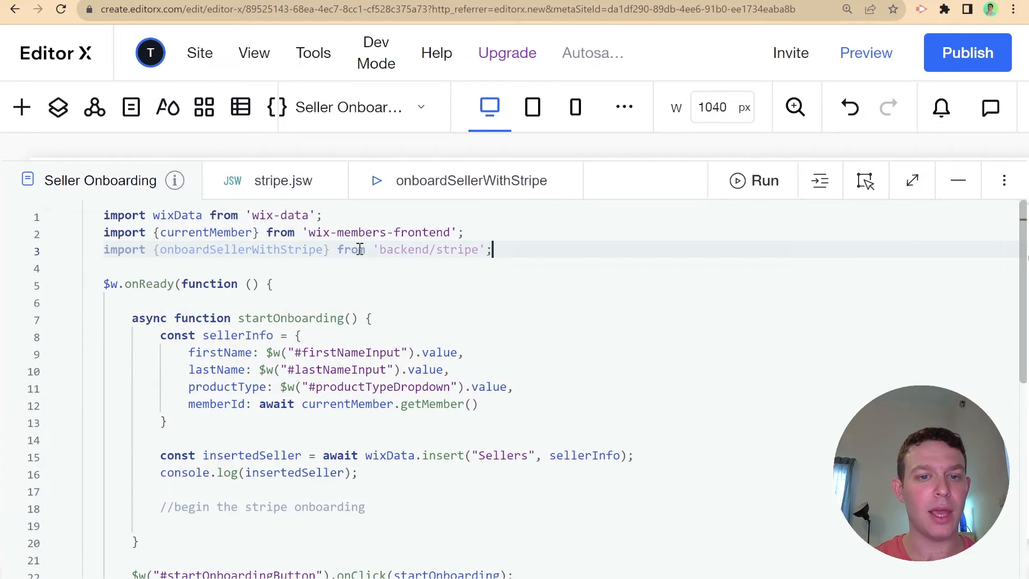
- Add 'const accountLink = await onboardSellerWithStripe();' under the onboarding comment
click(372, 506)
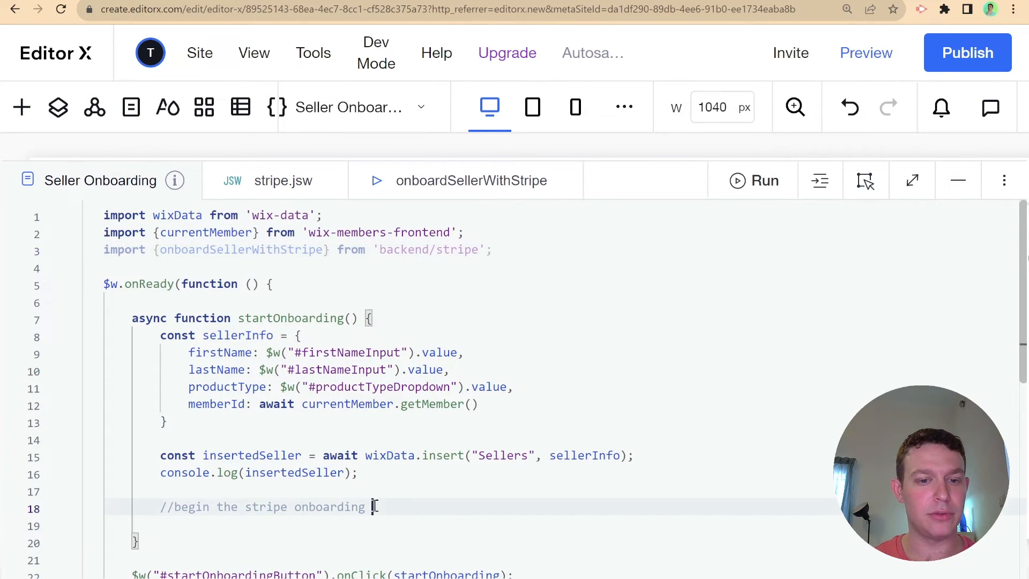
key(Return)
text(const )
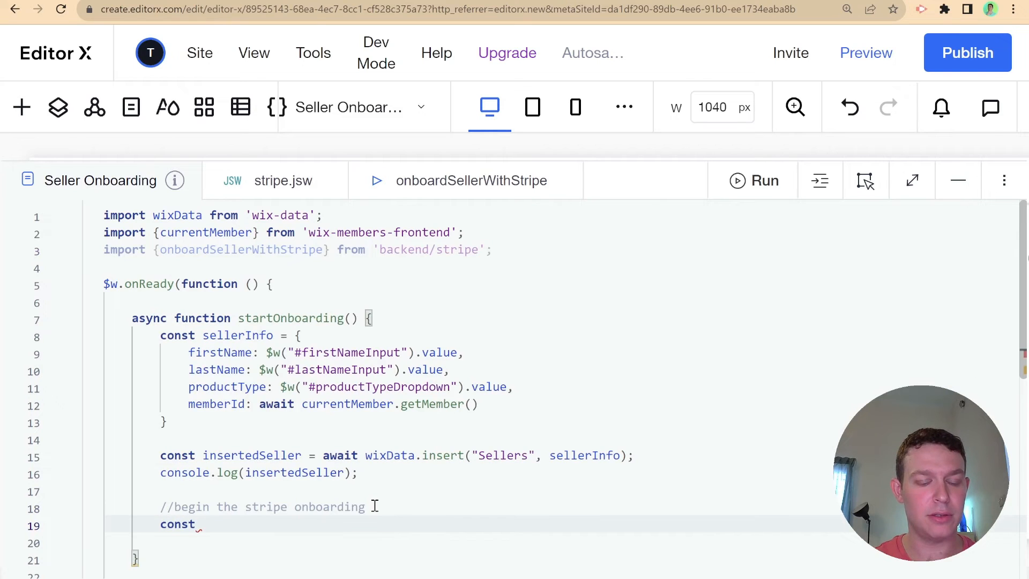
text(accountLin)
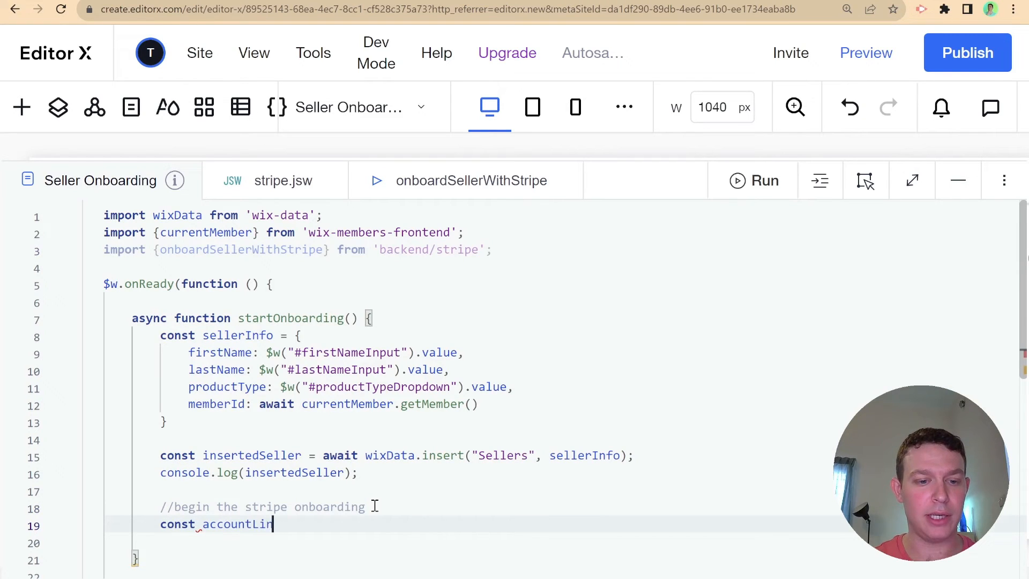
text(k = await )
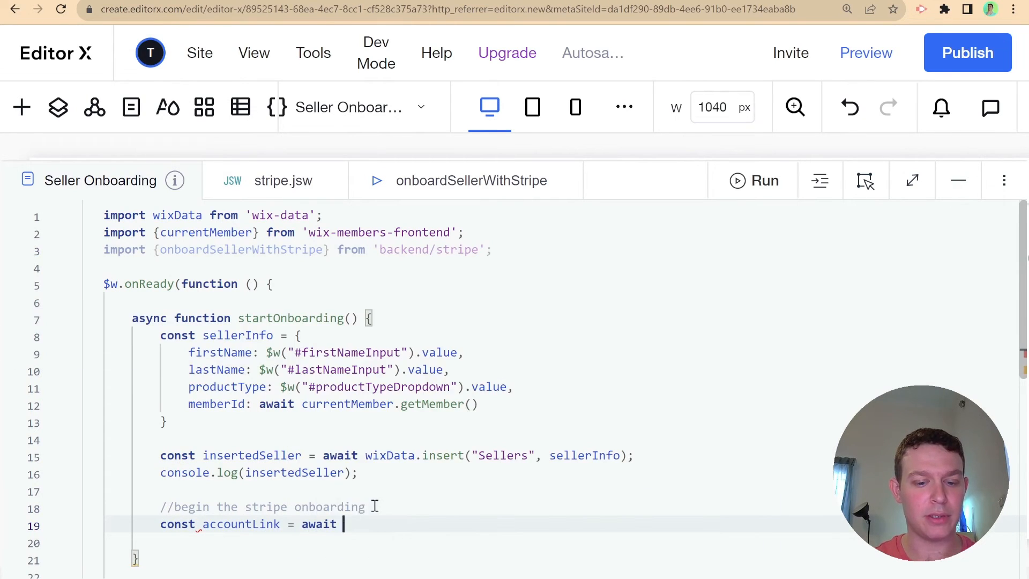
text(onboardSellerWithStripe();)
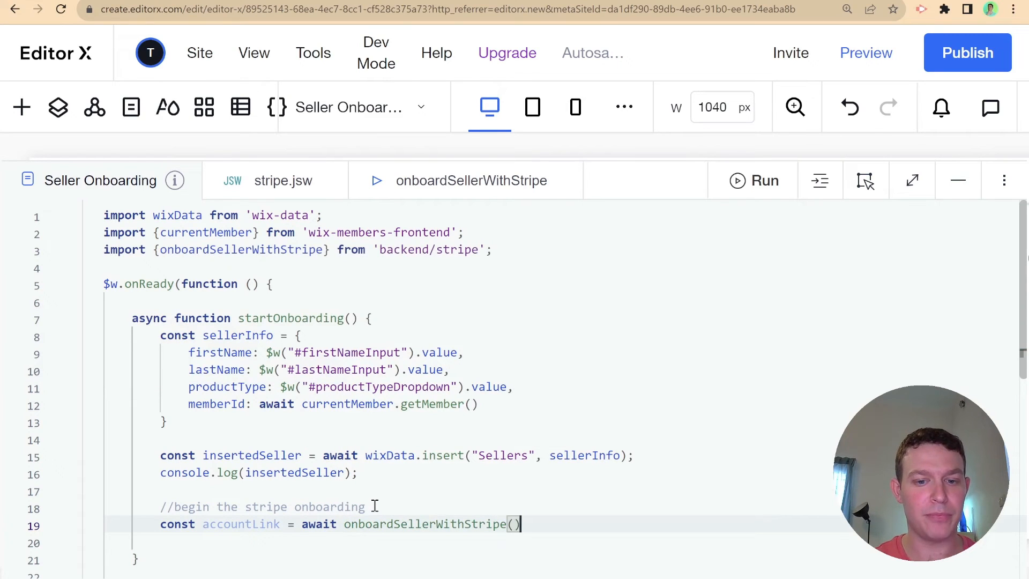
scroll(405, 441, down, 1)
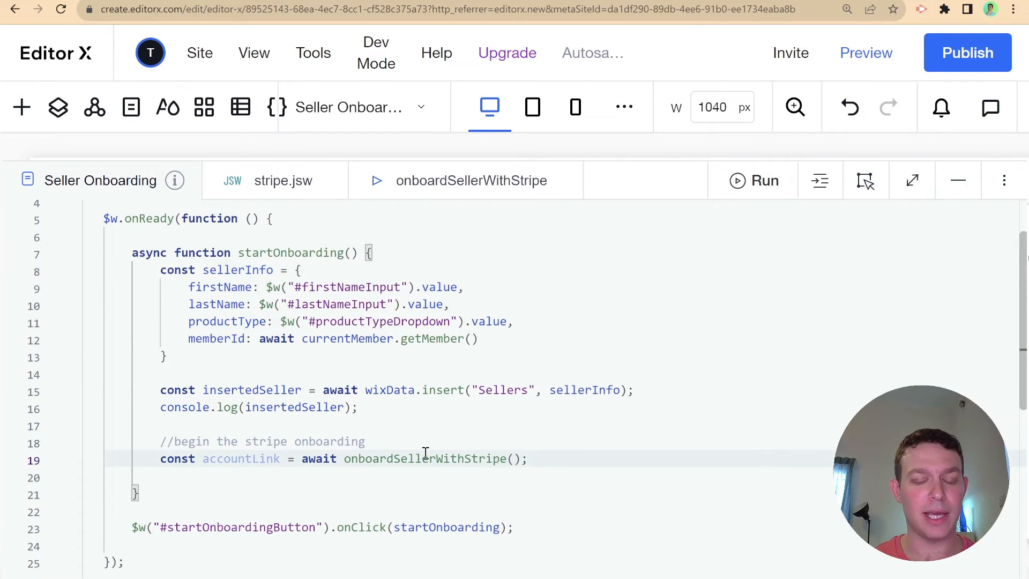
key(Return)
- Import wixLocationFrontend below the existing imports in the page code
scroll(425, 453, up, 1)
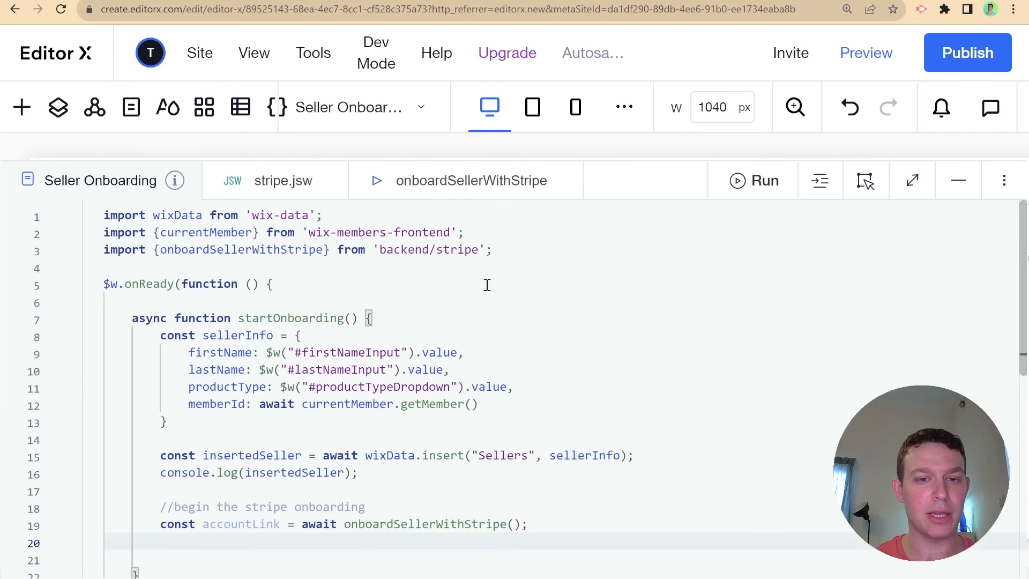
click(512, 244)
key(Return)
text(wix)
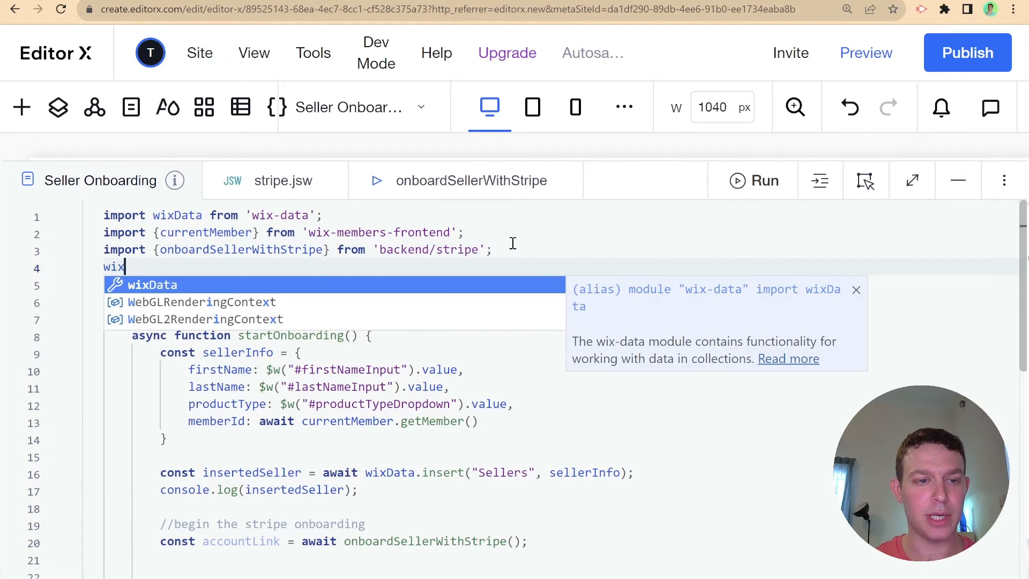
key(BackSpace)
key(BackSpace)
key(BackSpace)
text(import wixLoc)
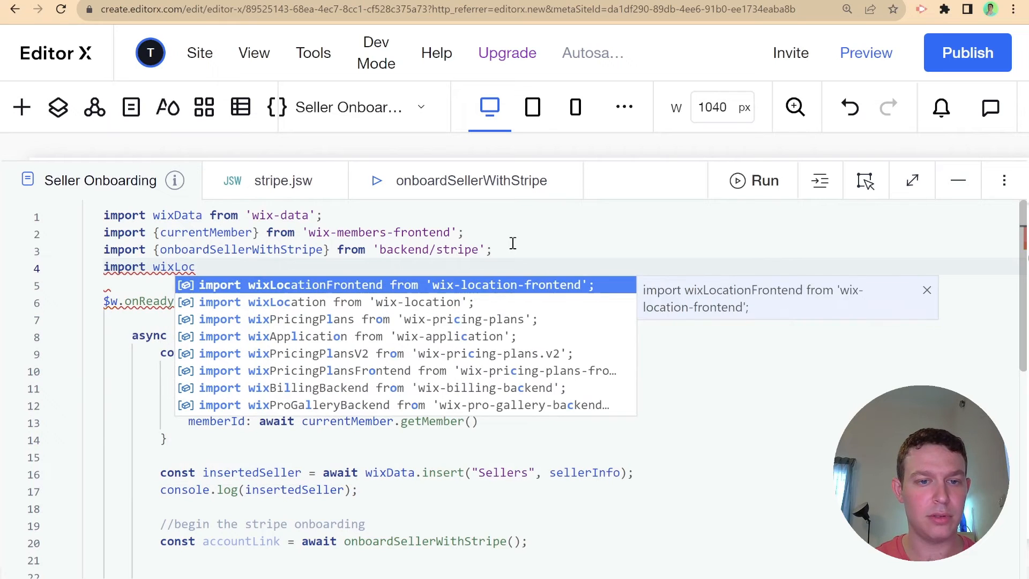
key(Return)
- Add 'wixLocationFrontend.to(accountLink);' on the line below the onboarding call
scroll(391, 408, down, 3)
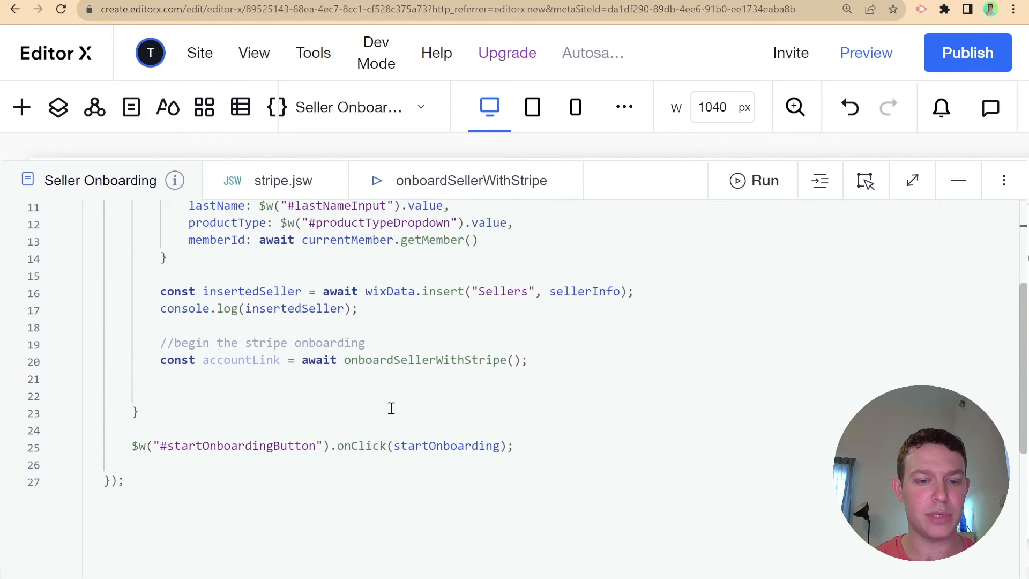
click(367, 368)
click(367, 379)
text(wix)
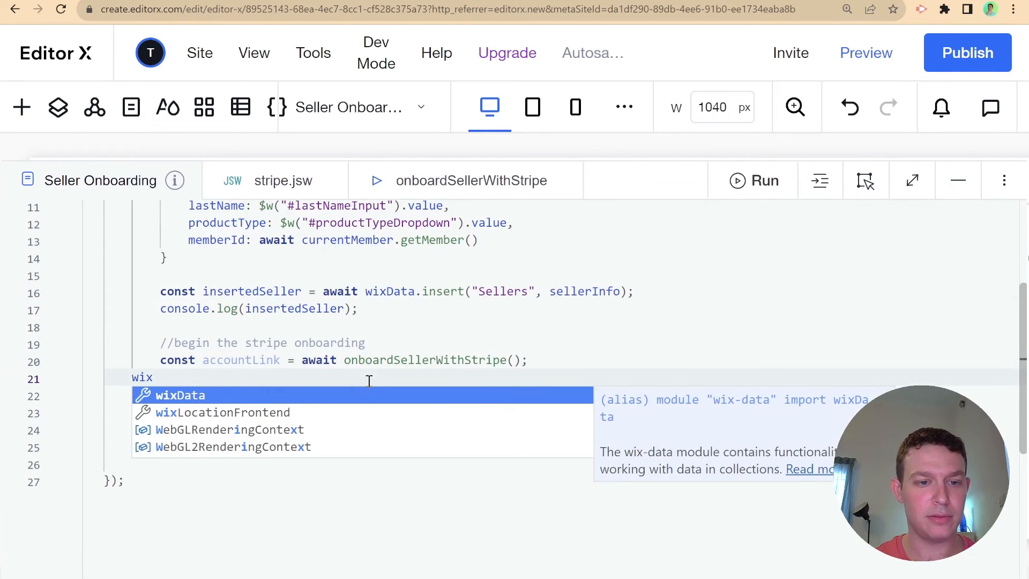
key(Down)
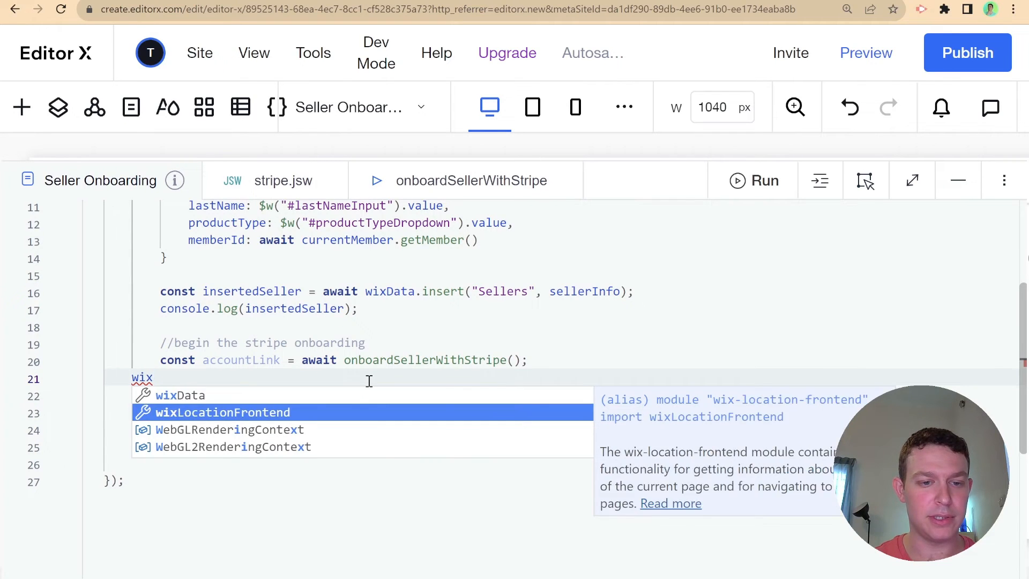
key(Return)
text(.to()
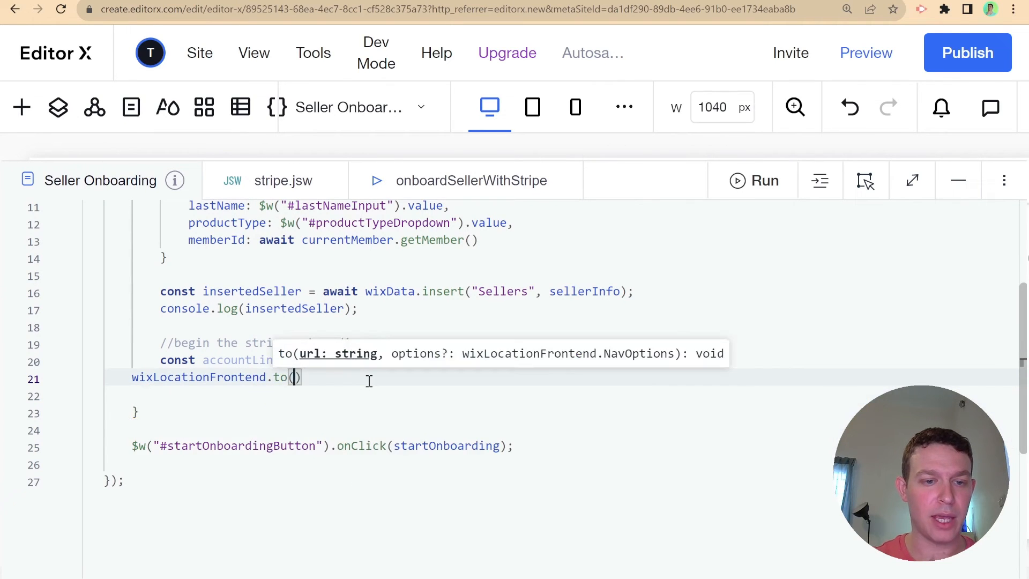
text(ac)
key(Return)
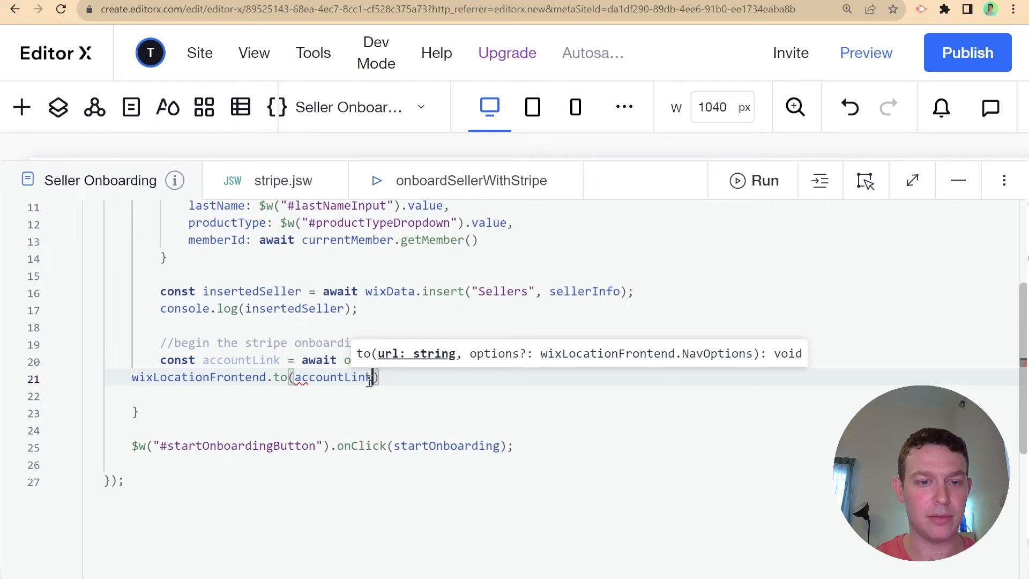
text();)
- Reformat the page code to fix indentation, then switch to stripe.jsw
scroll(482, 354, up, 2)
right_click(535, 346)
click(552, 367)
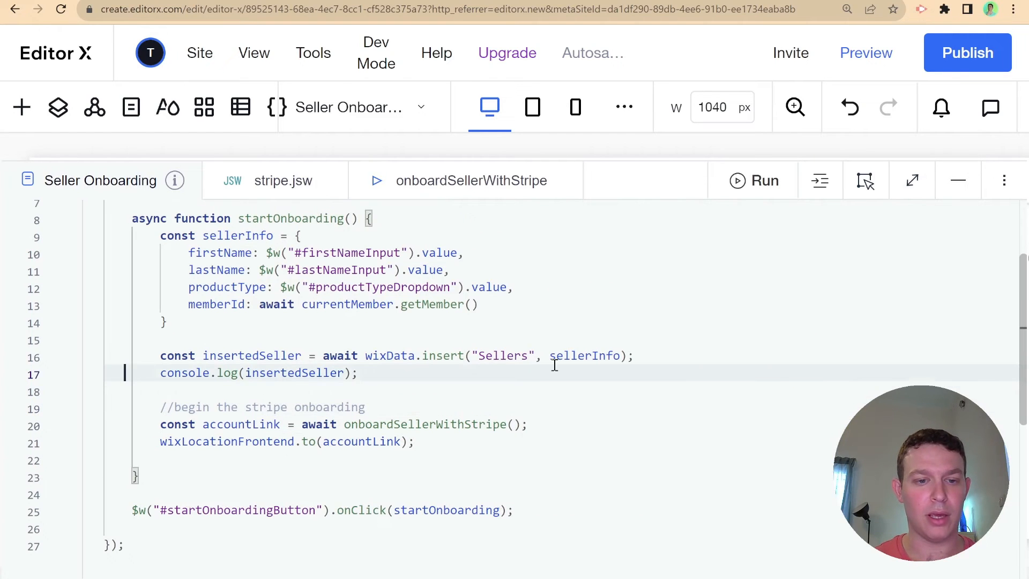
scroll(450, 437, up, 3)
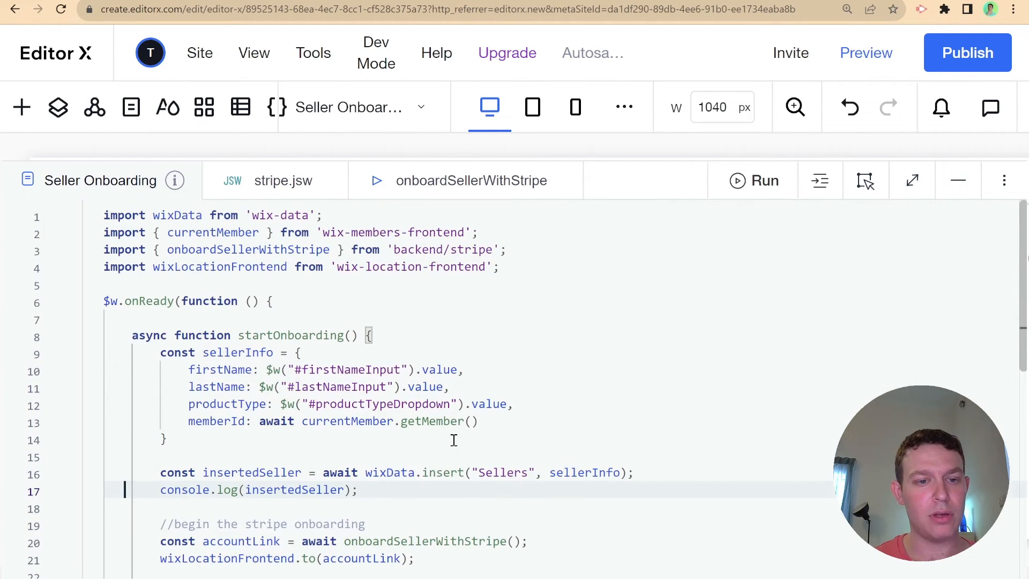
scroll(425, 433, down, 3)
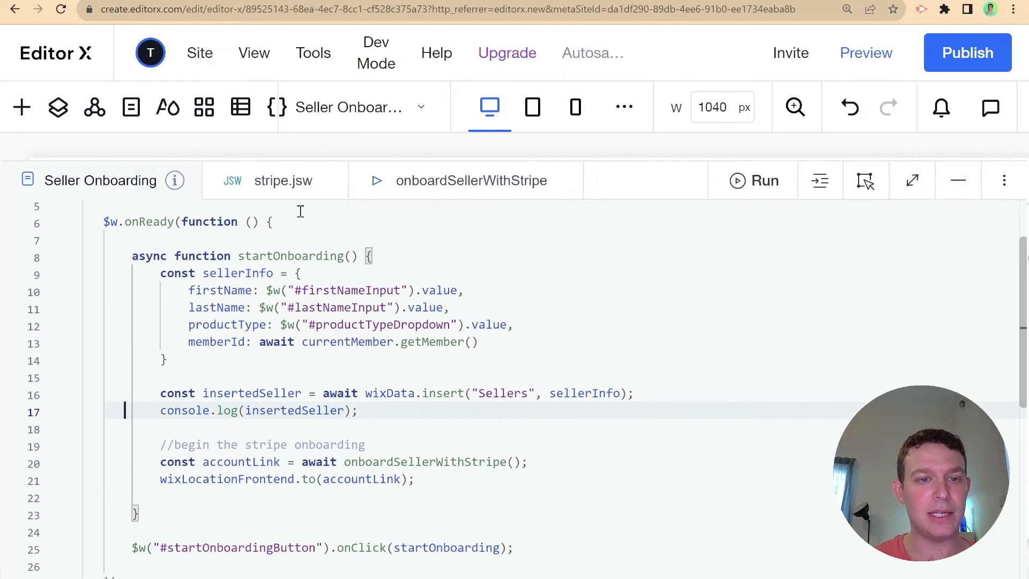
click(289, 180)
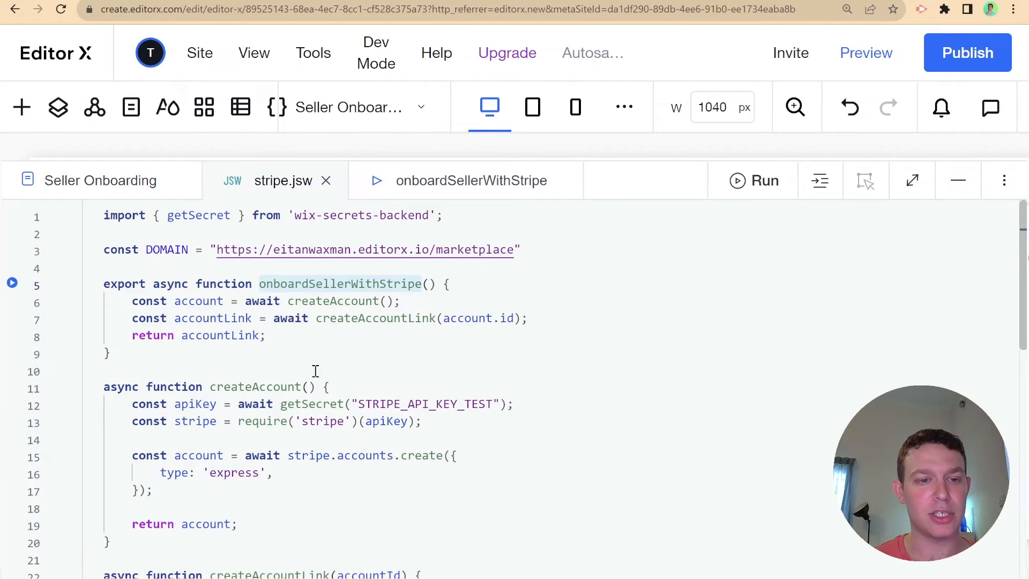
- Add 'console.log(account);' after the createAccount line, then open the dashboard's real-time Logs view
scroll(371, 371, down, 1)
scroll(372, 371, down, 1)
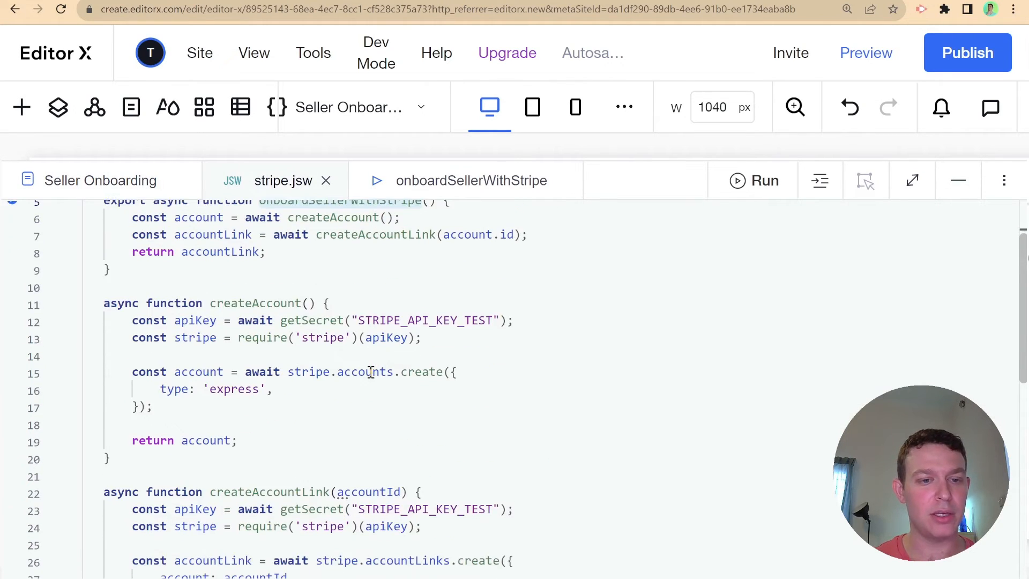
scroll(391, 353, up, 2)
click(436, 304)
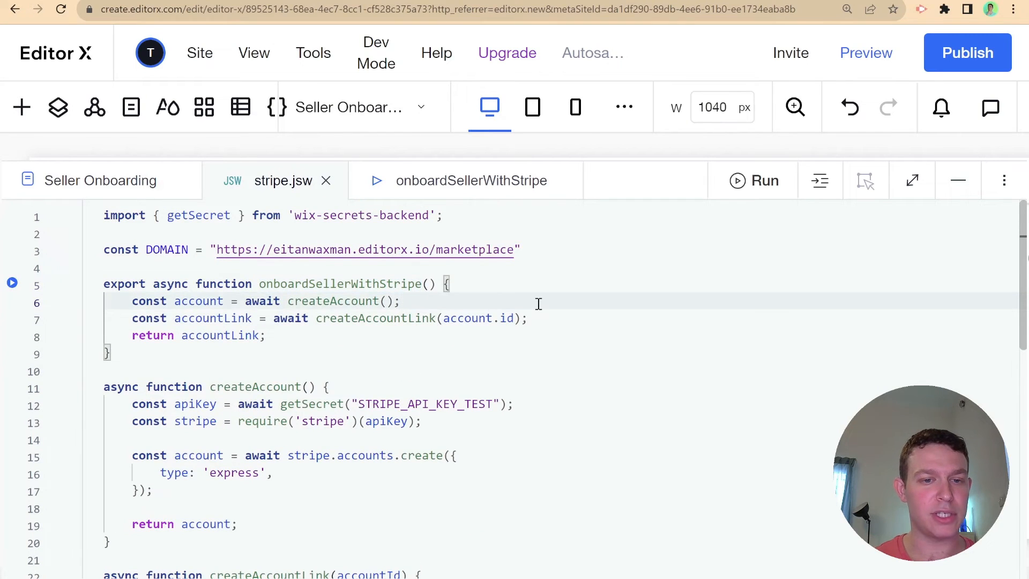
key(Return)
text(console.log()
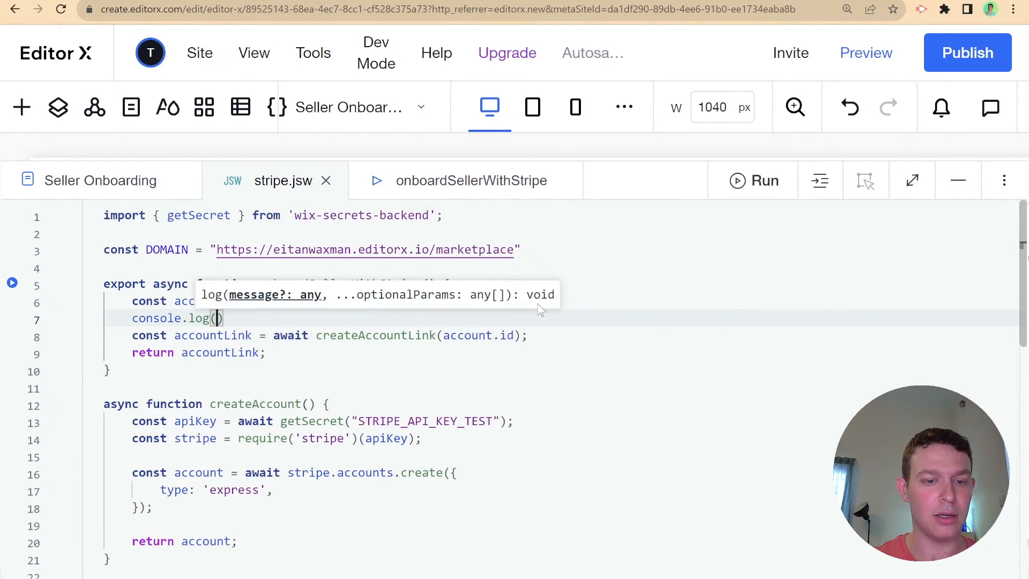
text(account);)
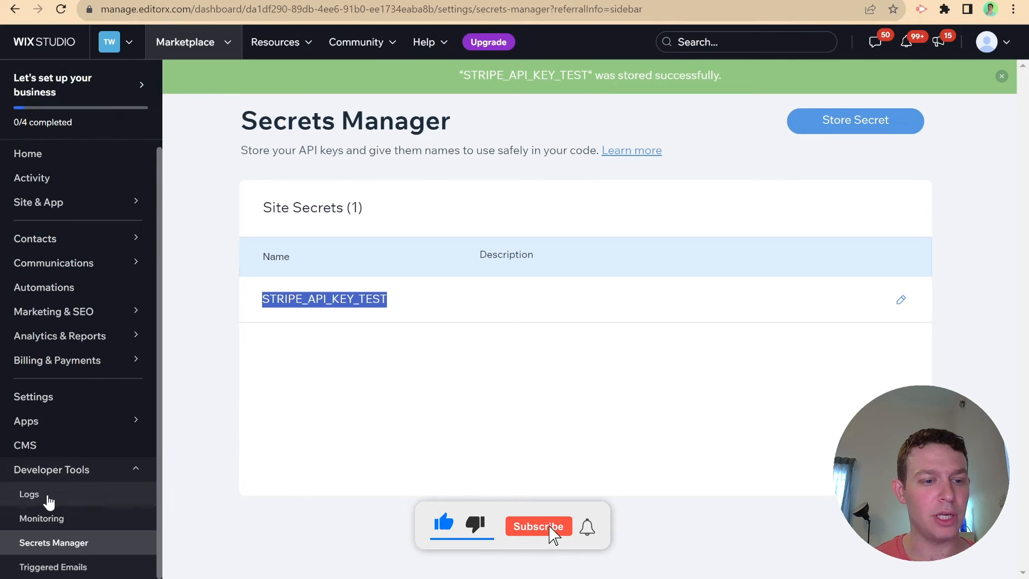
click(47, 498)
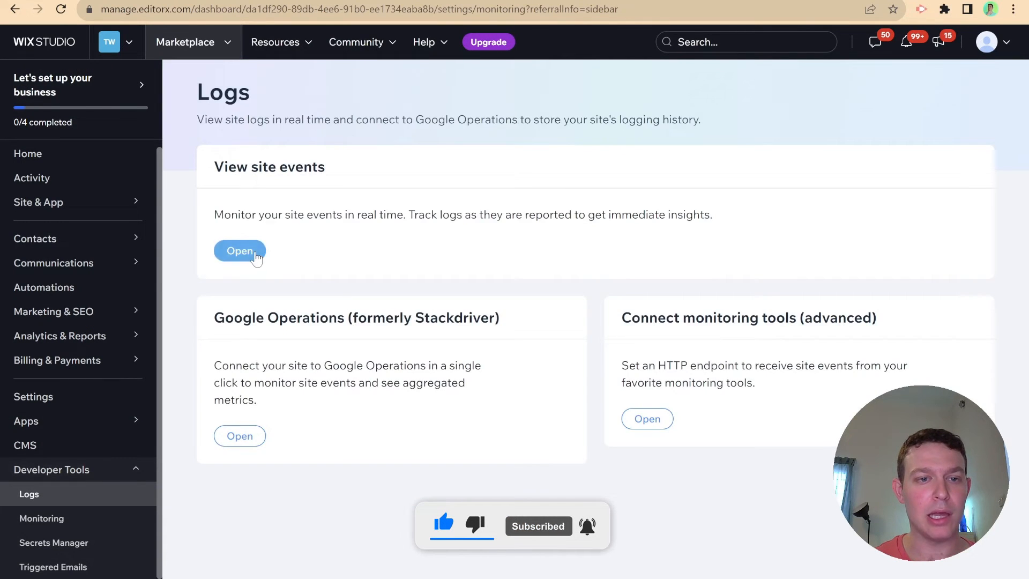
click(255, 255)
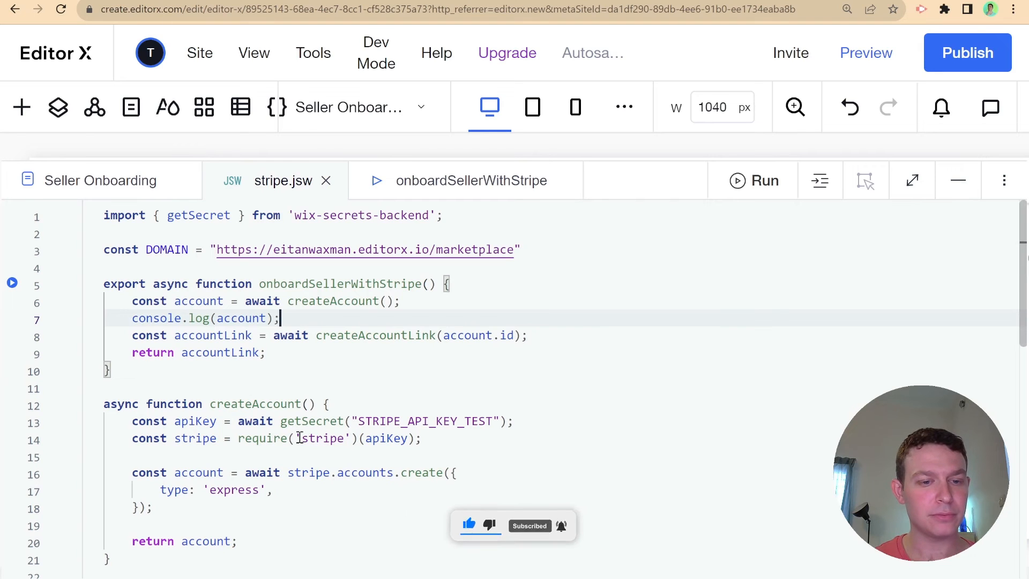
- Publish the site on the free Editor X domain
scroll(237, 349, down, 4)
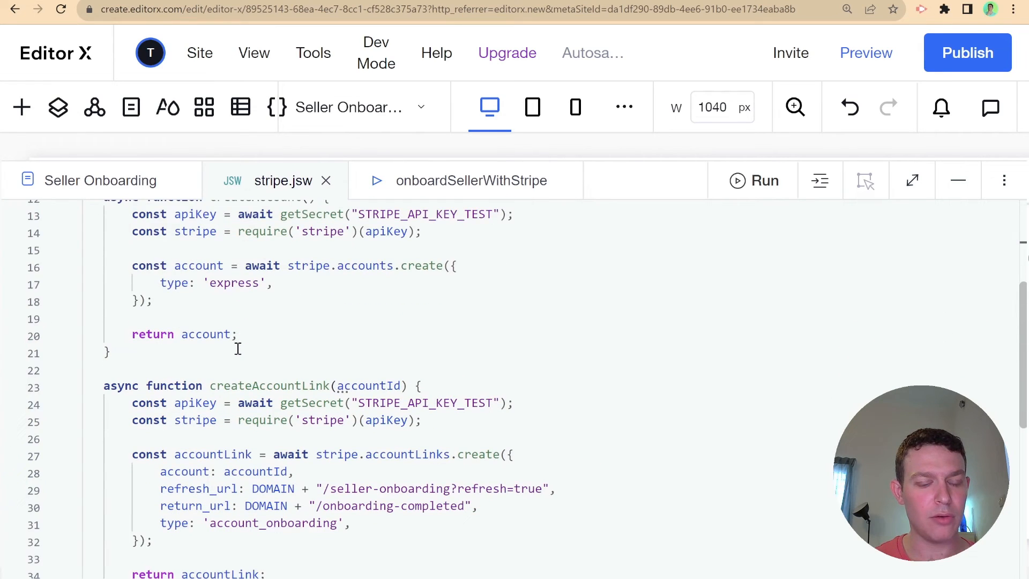
scroll(237, 349, down, 2)
scroll(237, 349, up, 6)
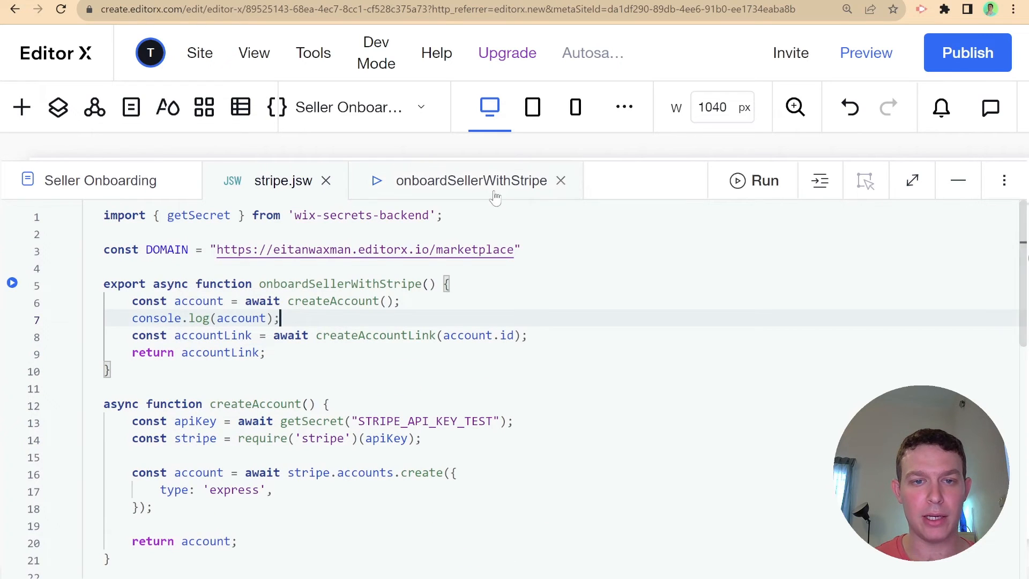
click(959, 63)
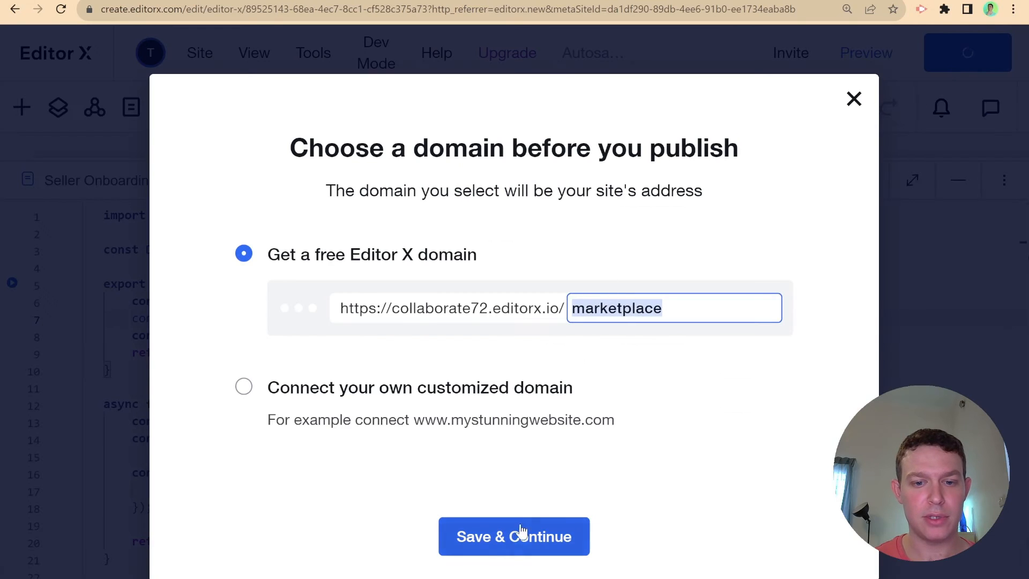
click(518, 534)
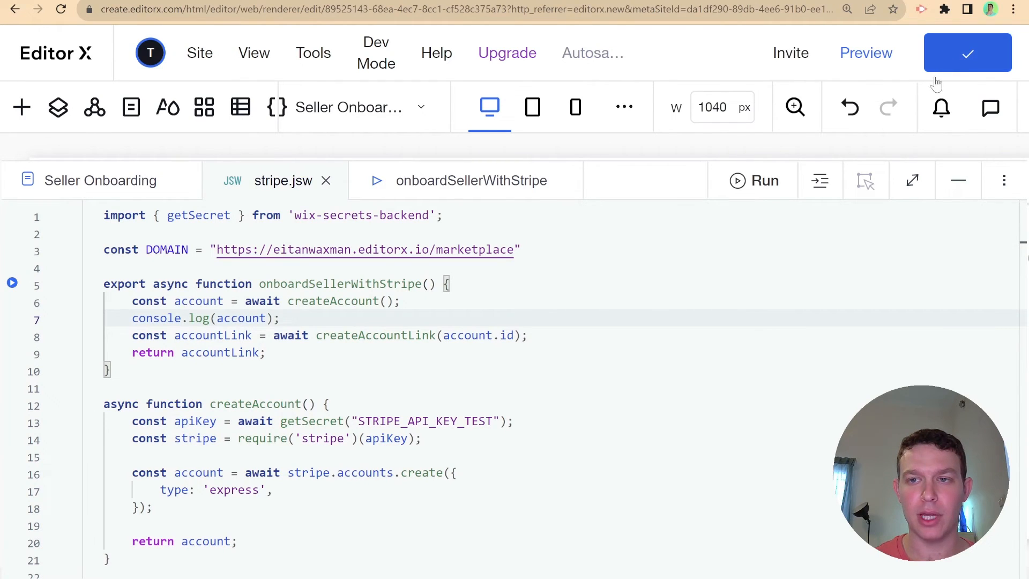
- Collapse the code panel, view the published site, and open the site pages list
click(957, 180)
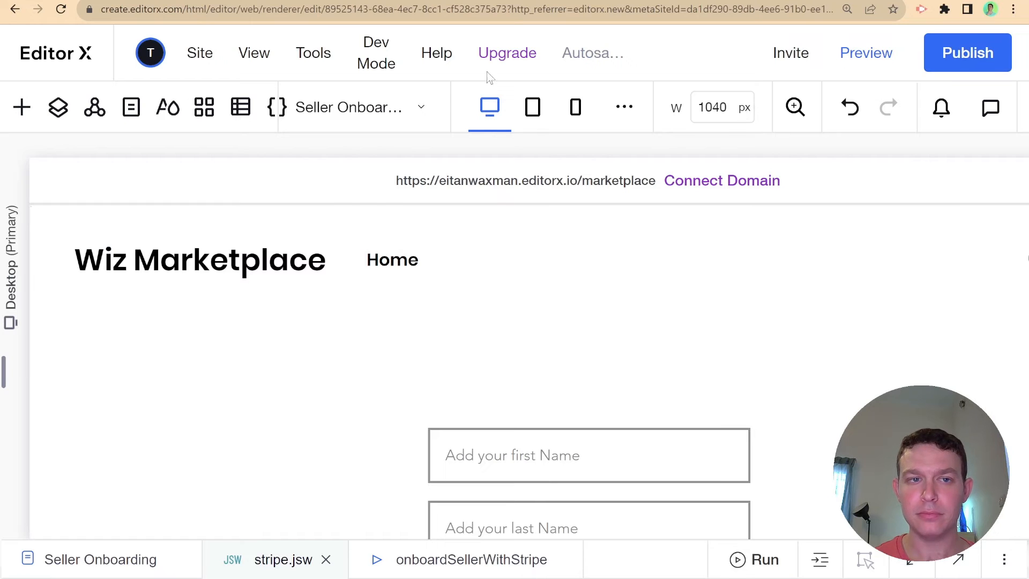
click(198, 52)
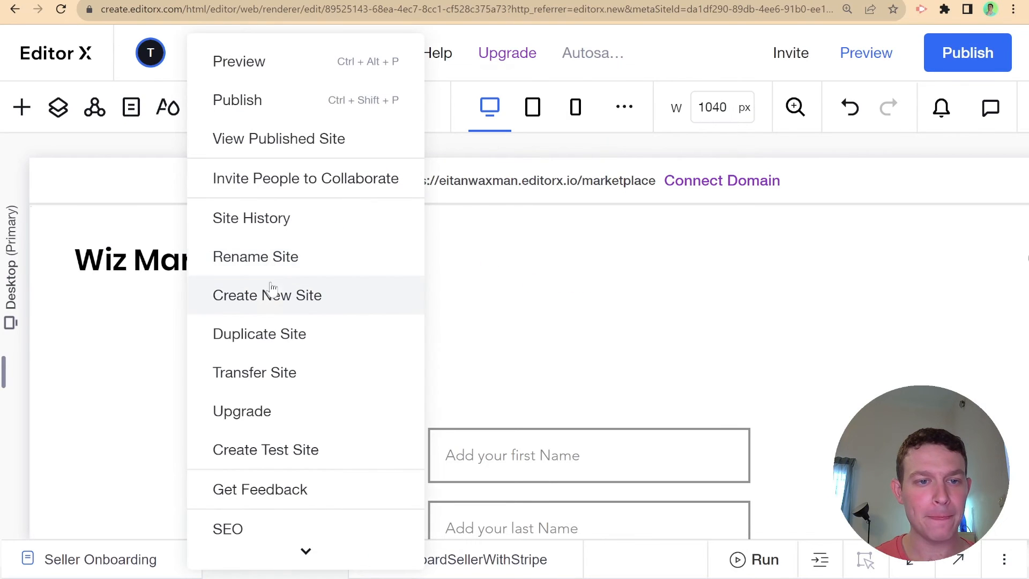
click(261, 155)
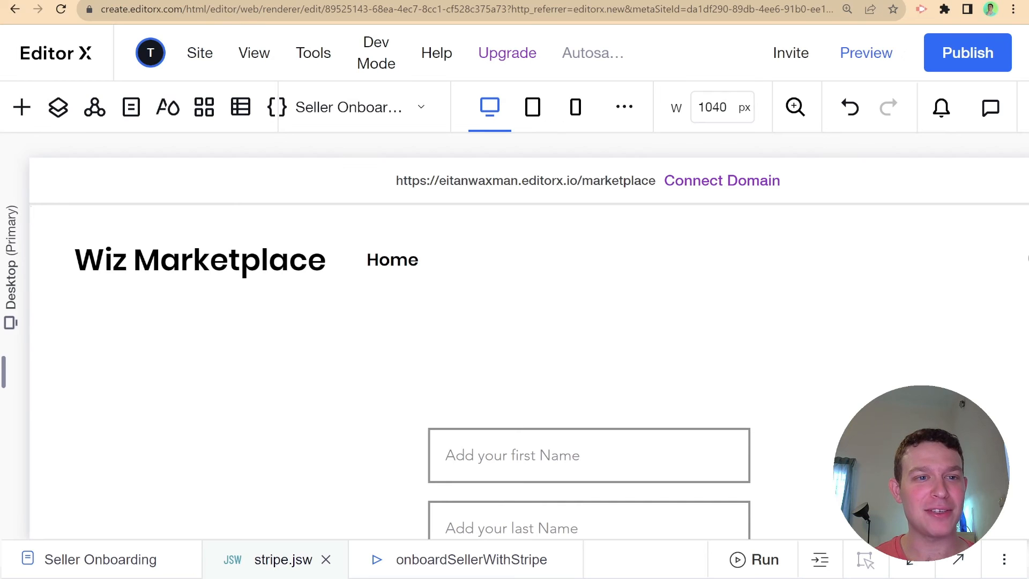
click(131, 107)
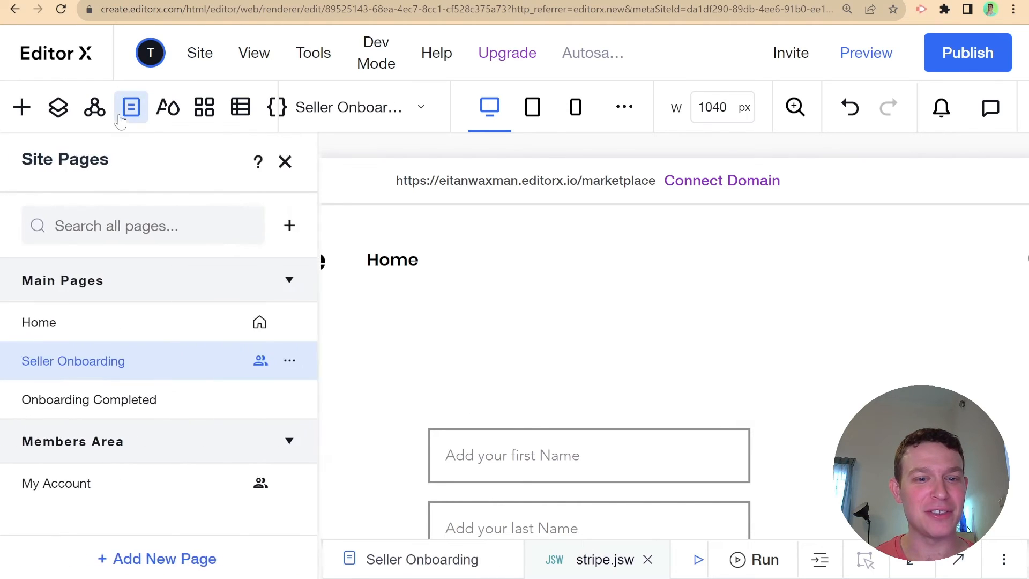
- Link the Home page's Start as a Seller button to the Seller Onboarding page, then publish
click(75, 324)
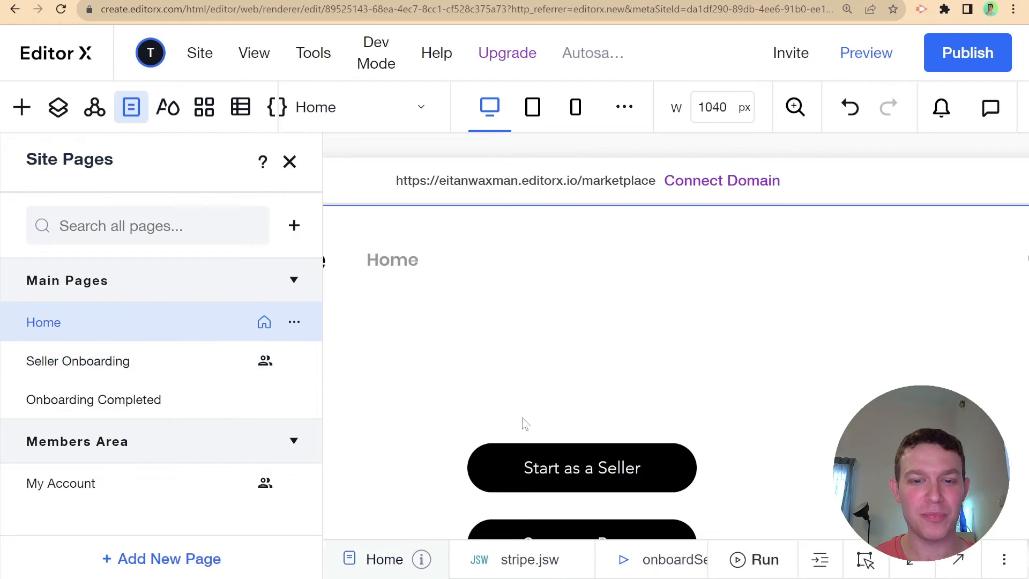
click(574, 466)
click(577, 460)
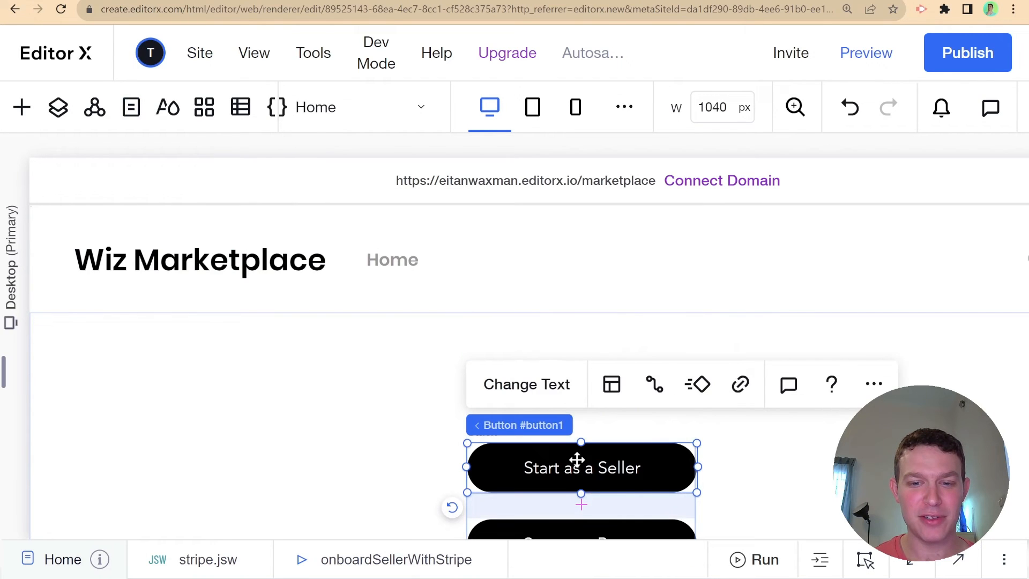
click(740, 385)
click(477, 274)
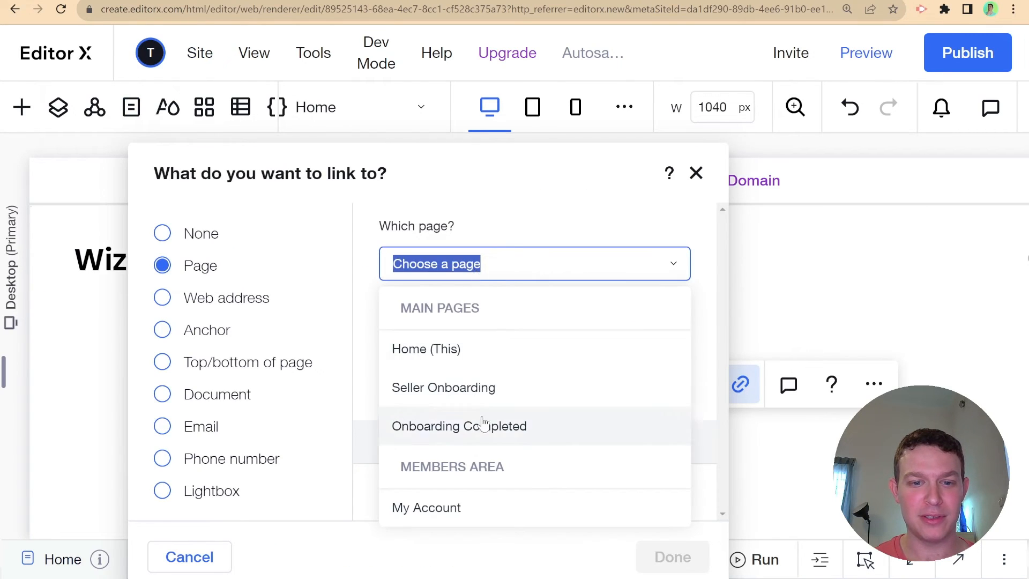
click(489, 391)
click(672, 557)
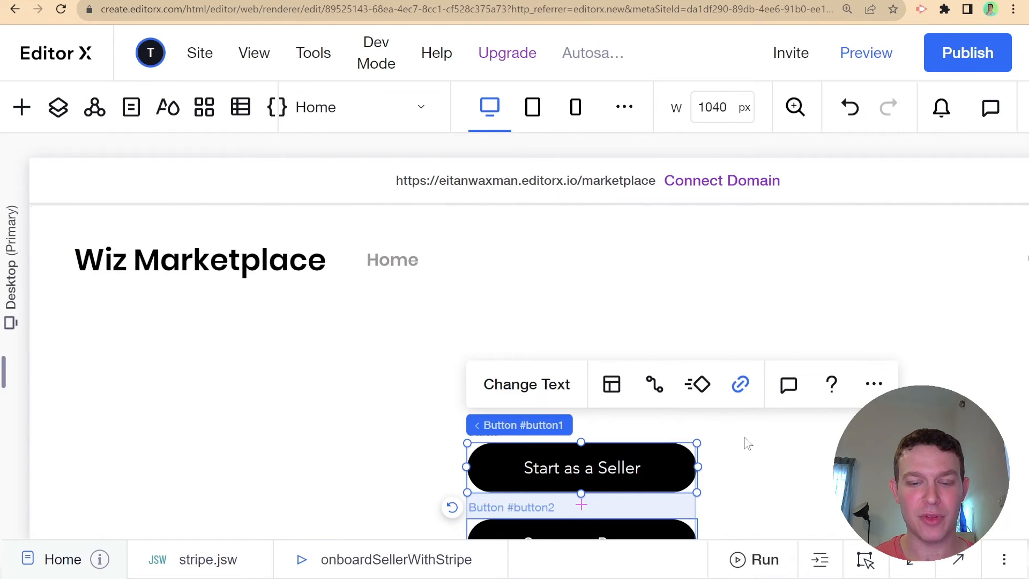
click(948, 69)
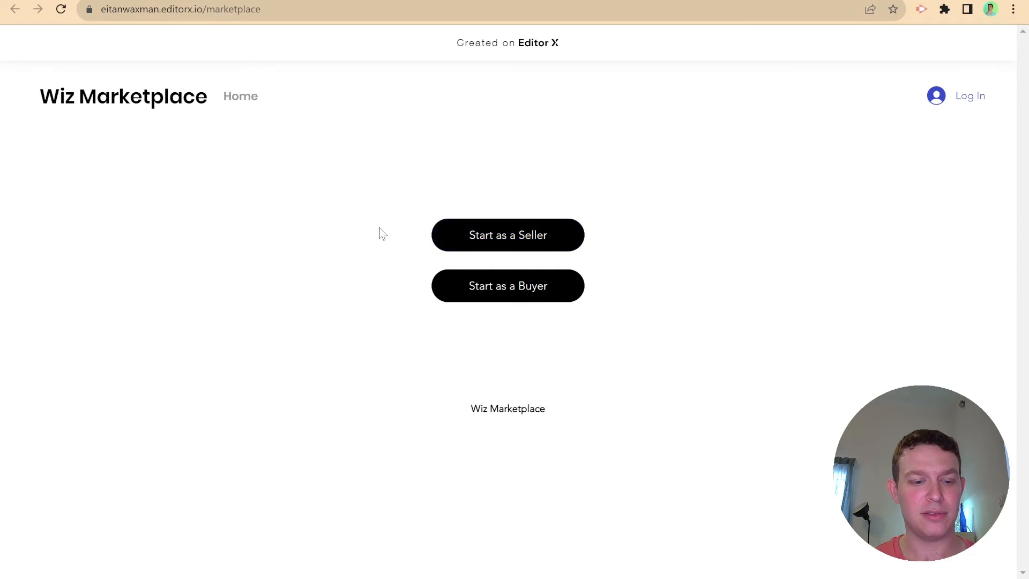
- Click Start as a Seller on the live site and enter a test e-mail to sign up
click(458, 245)
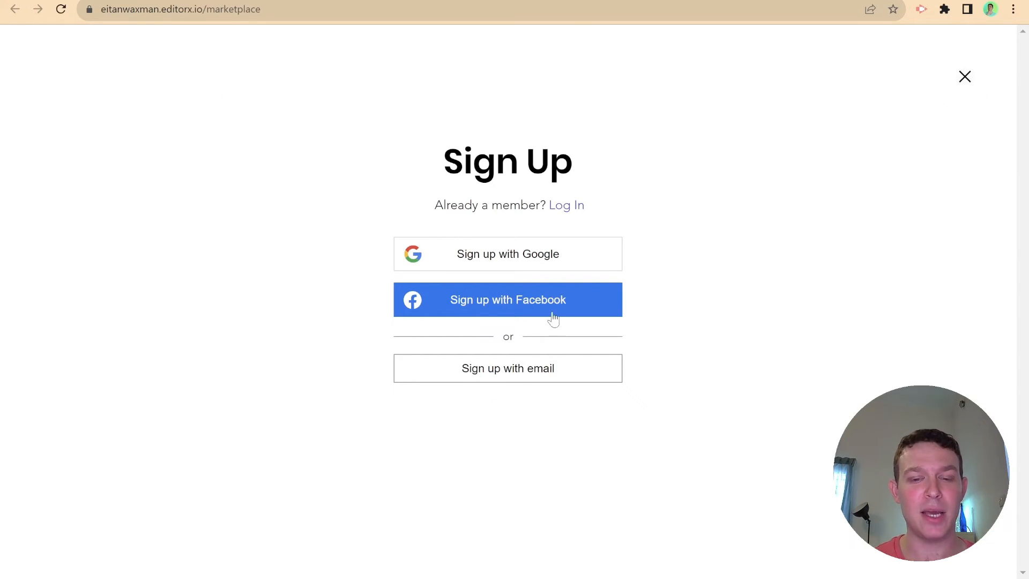
click(546, 370)
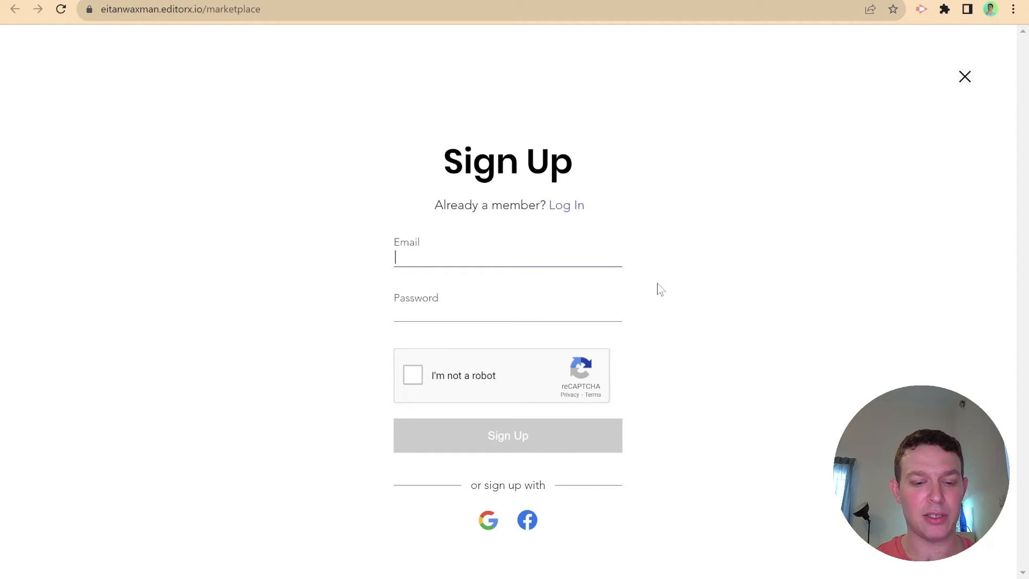
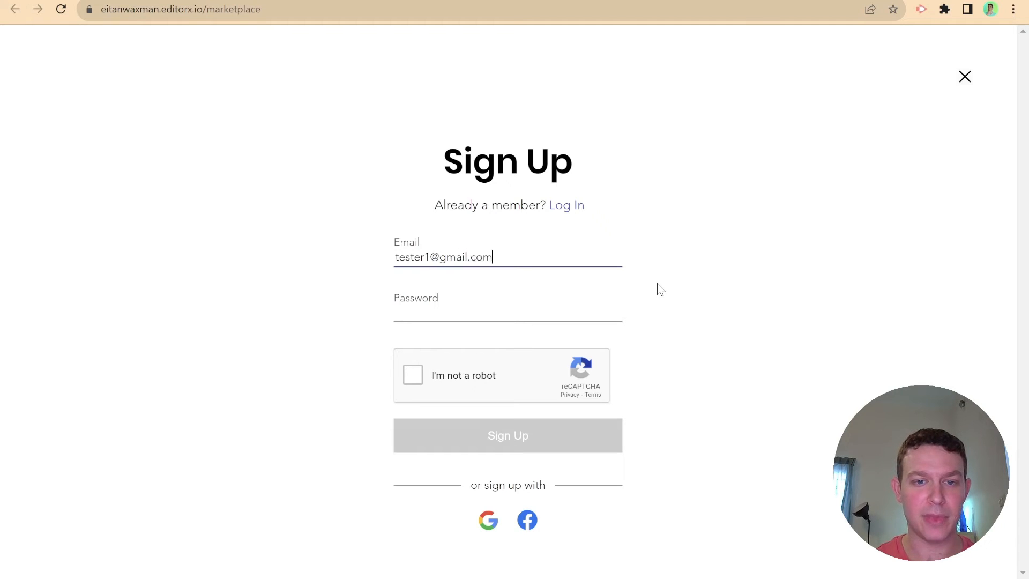
click(620, 310)
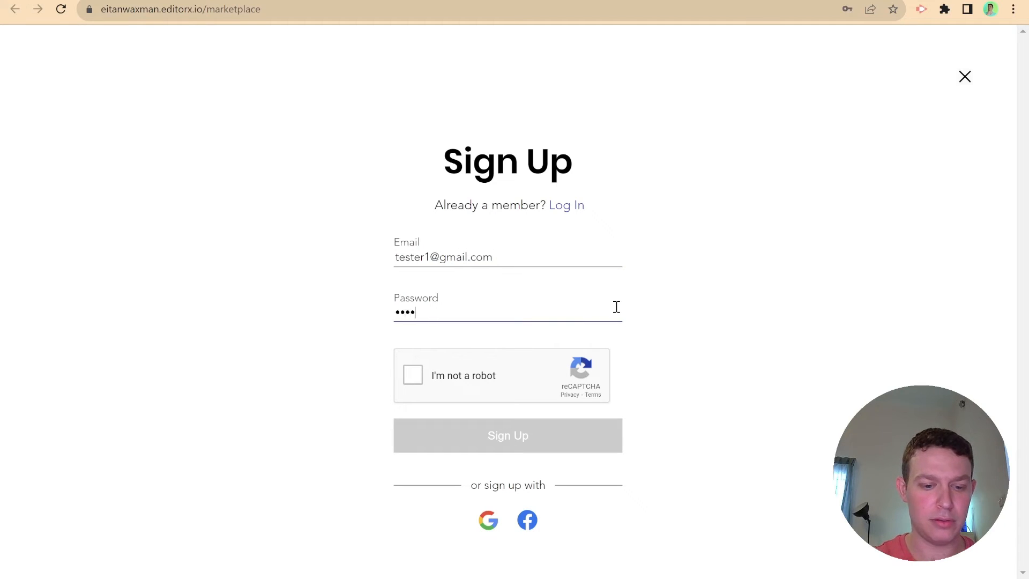
- Pass the reCAPTCHA bus image challenge and complete the member sign-up
click(465, 374)
click(465, 372)
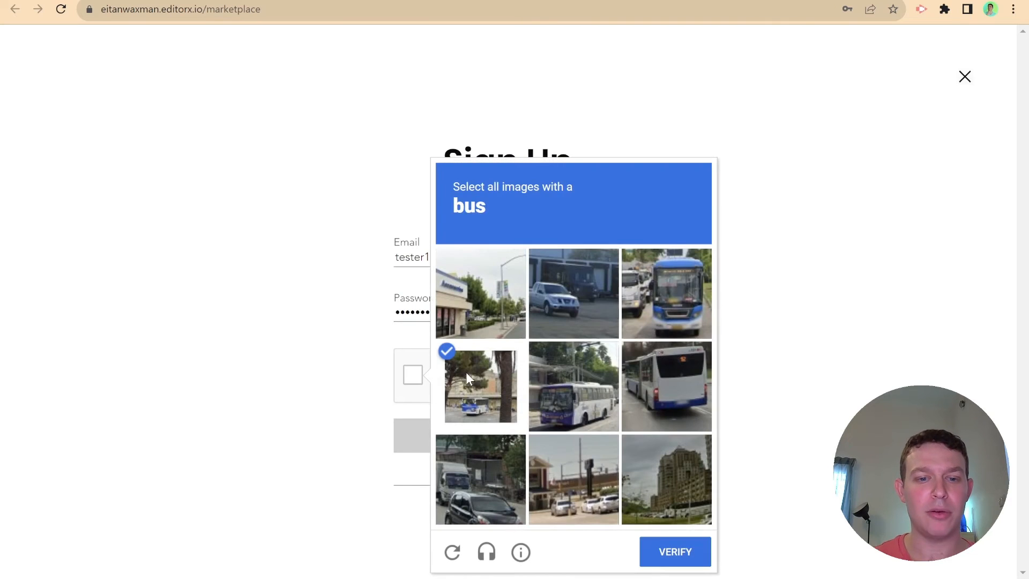
click(557, 387)
click(651, 382)
click(656, 319)
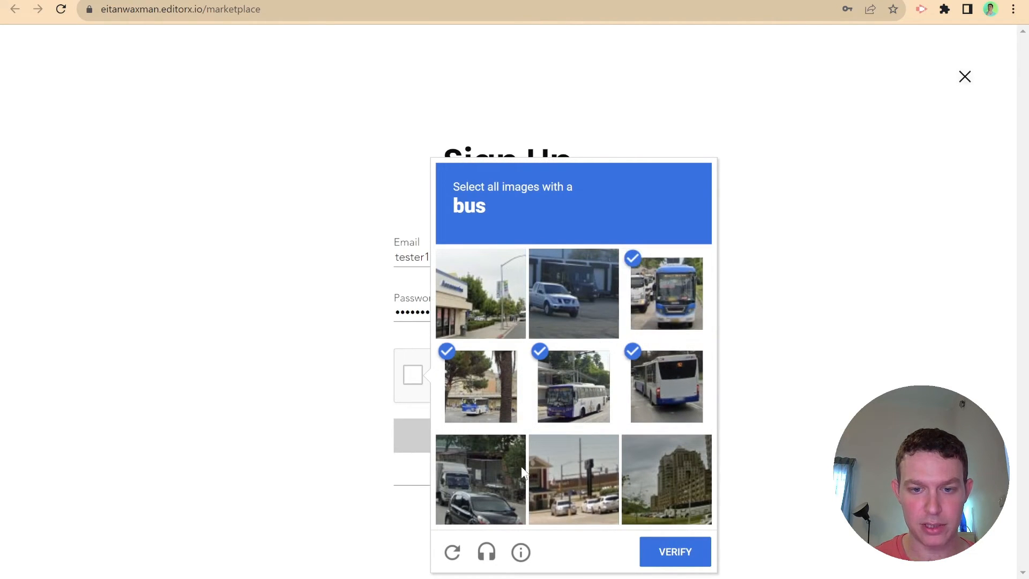
click(652, 553)
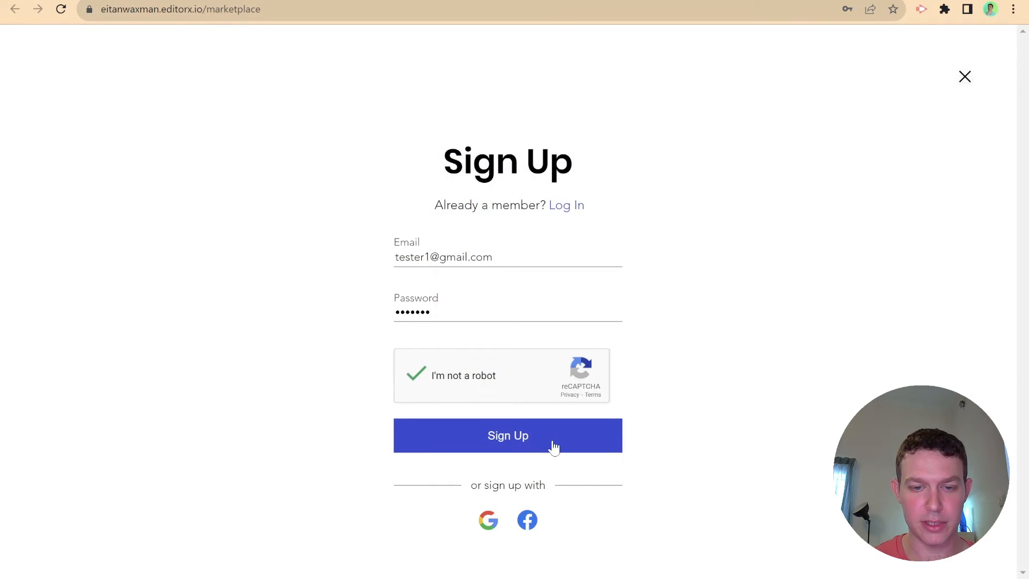
click(554, 440)
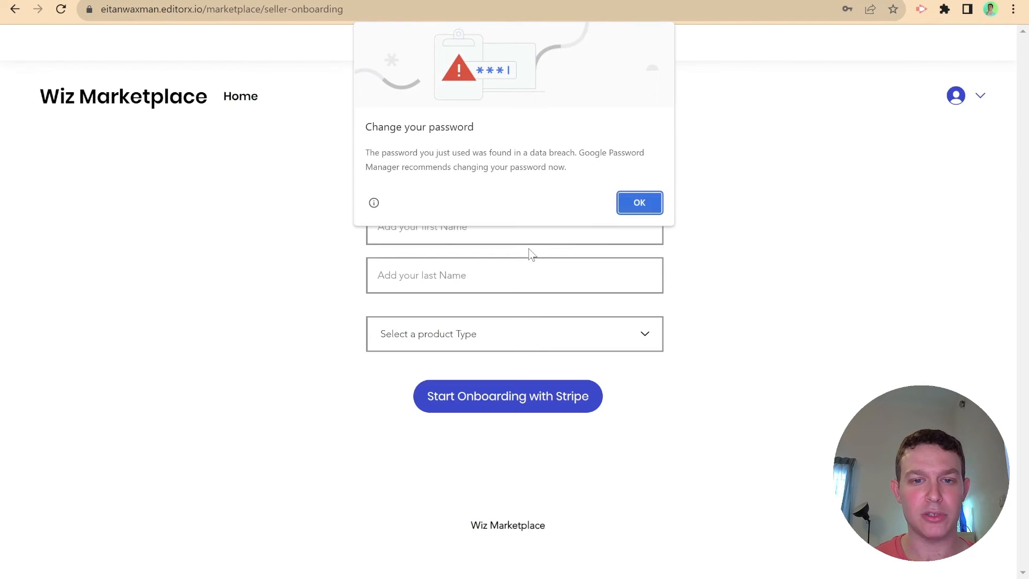
- Dismiss the password warning, fill the seller form with product type Computers, and check the site logs
click(619, 203)
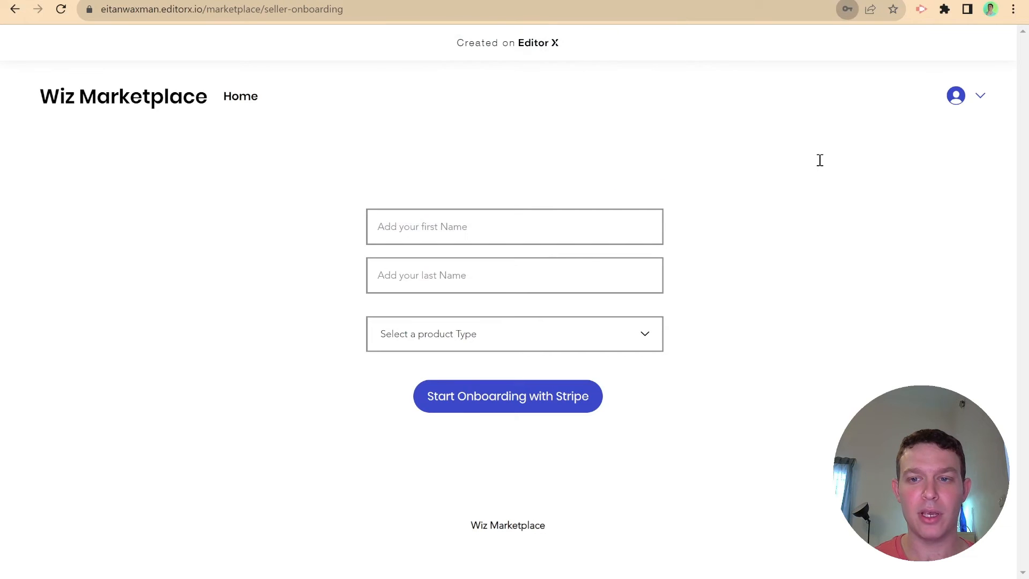
click(484, 233)
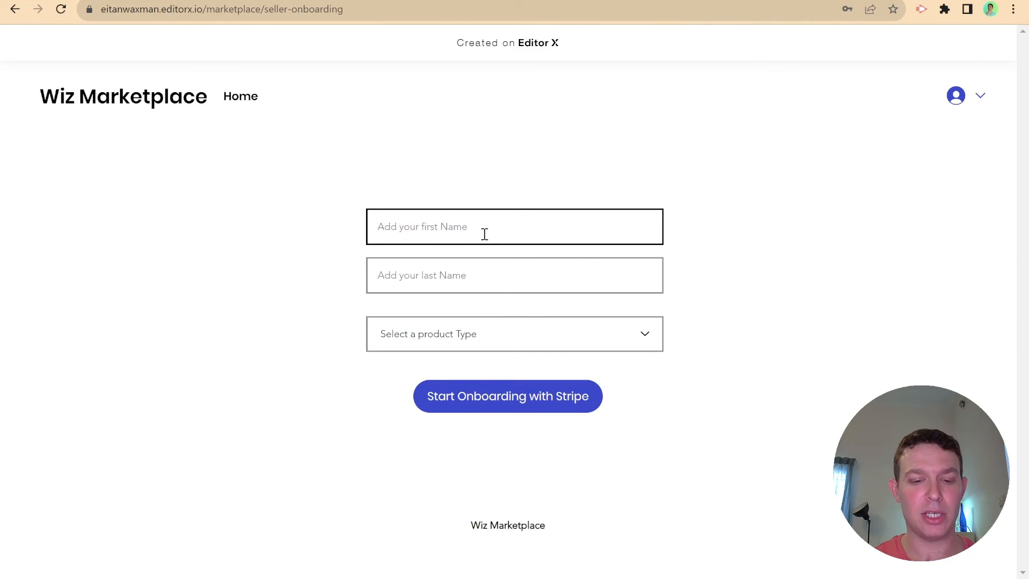
text(Tester)
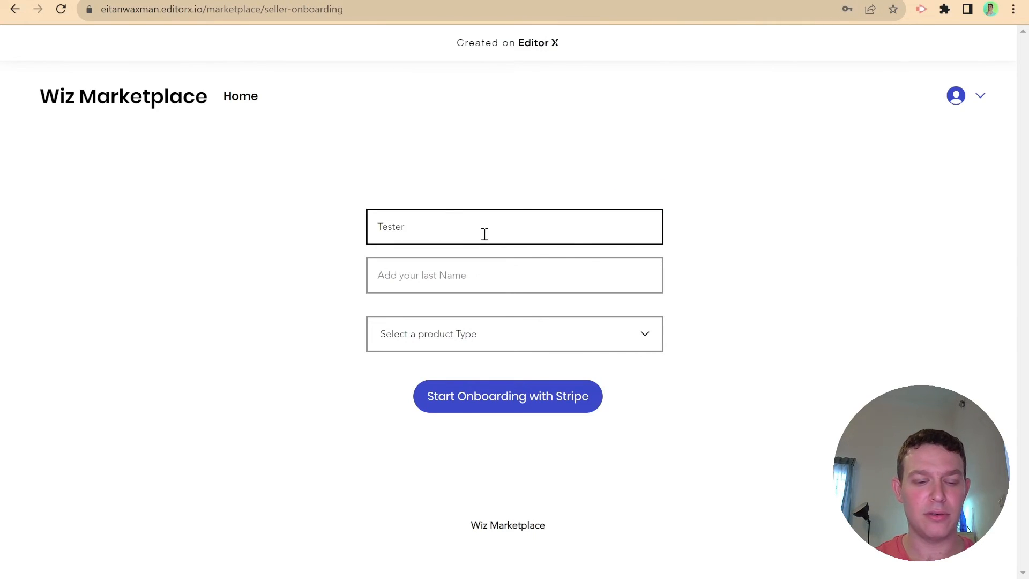
click(467, 279)
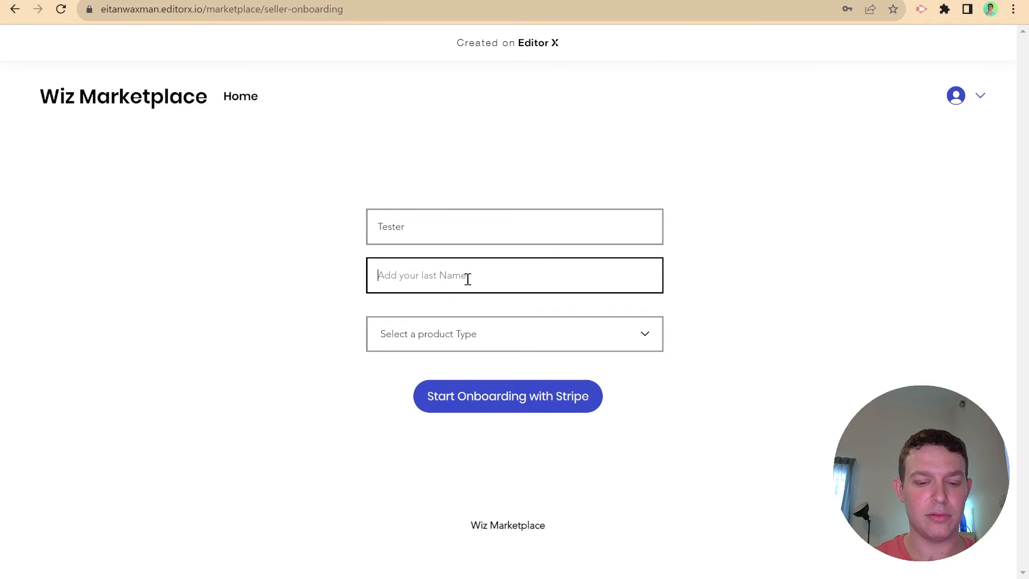
text(TheOne)
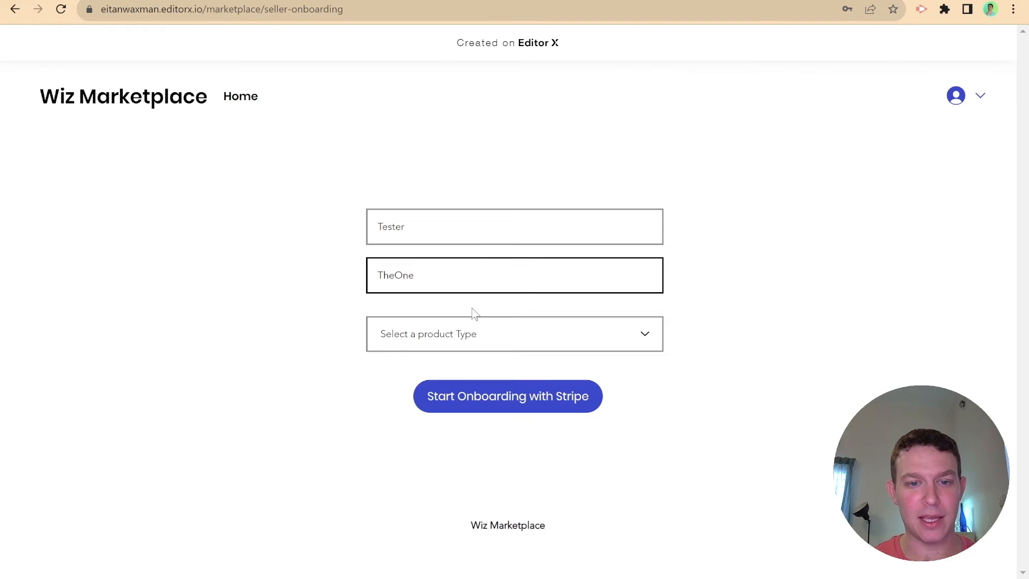
click(472, 329)
click(466, 367)
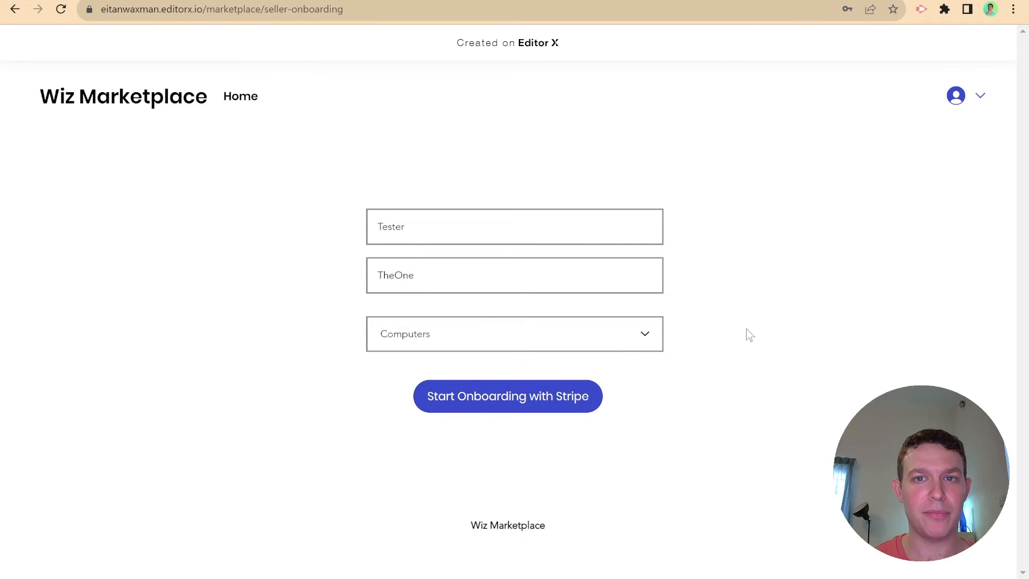
click(72, 0)
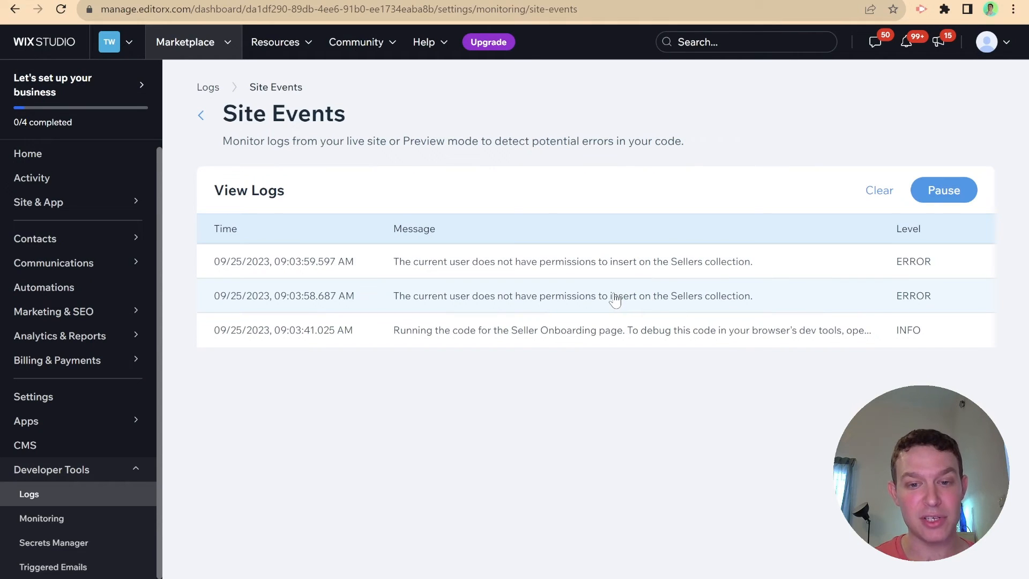
- Return to the editor and open the site's own CMS collections
click(59, 1)
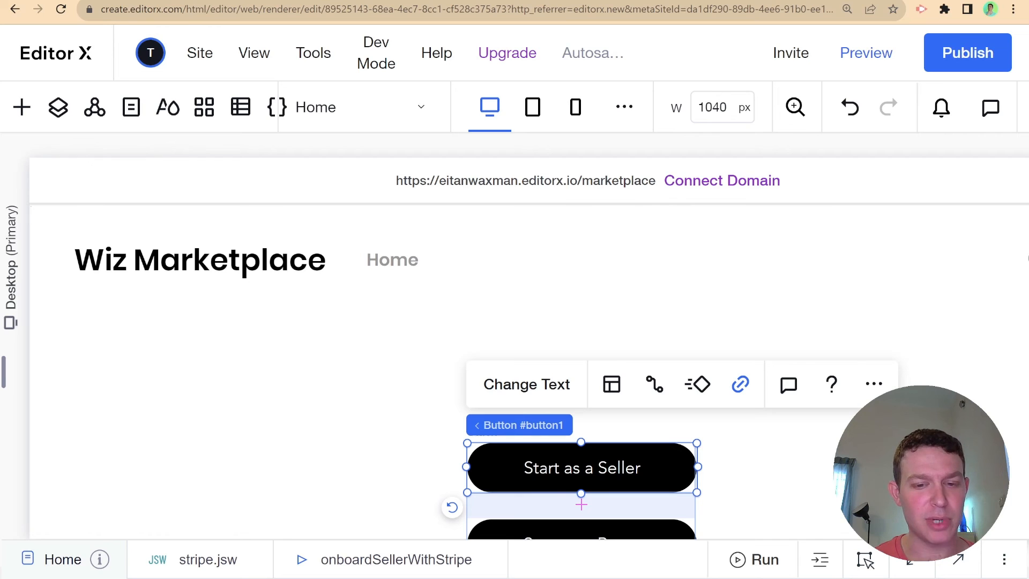
click(120, 1)
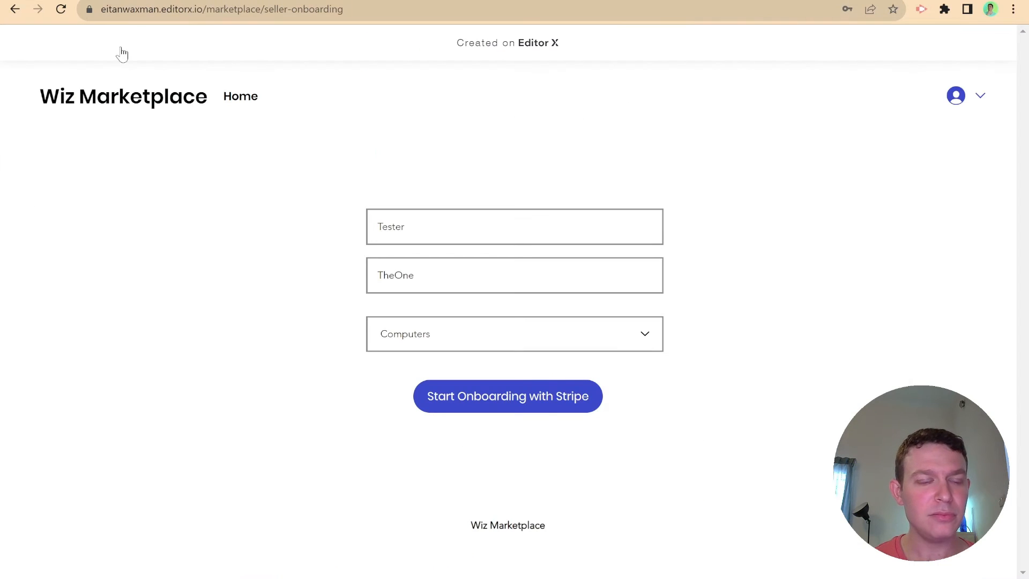
click(59, 1)
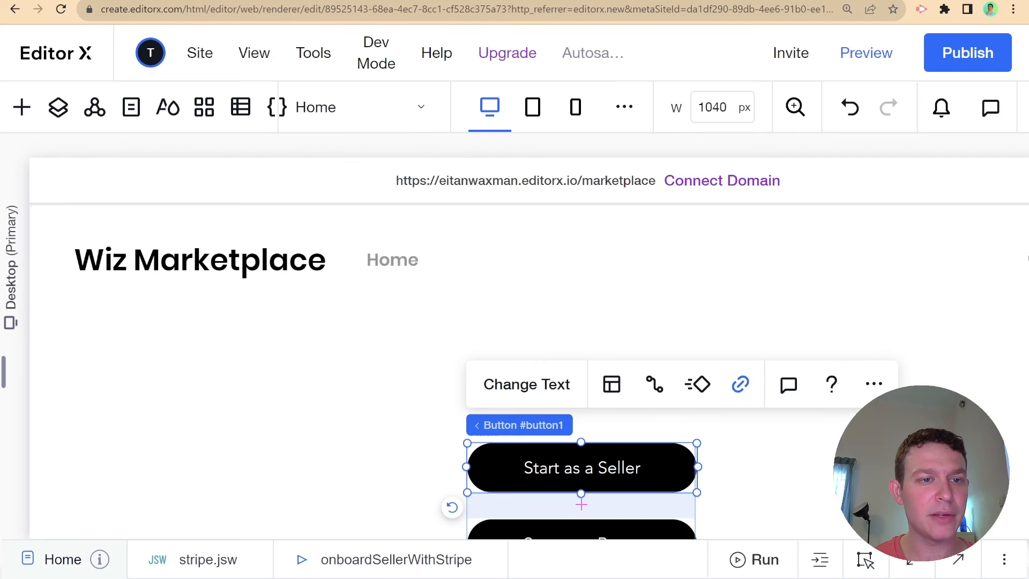
click(131, 109)
click(243, 110)
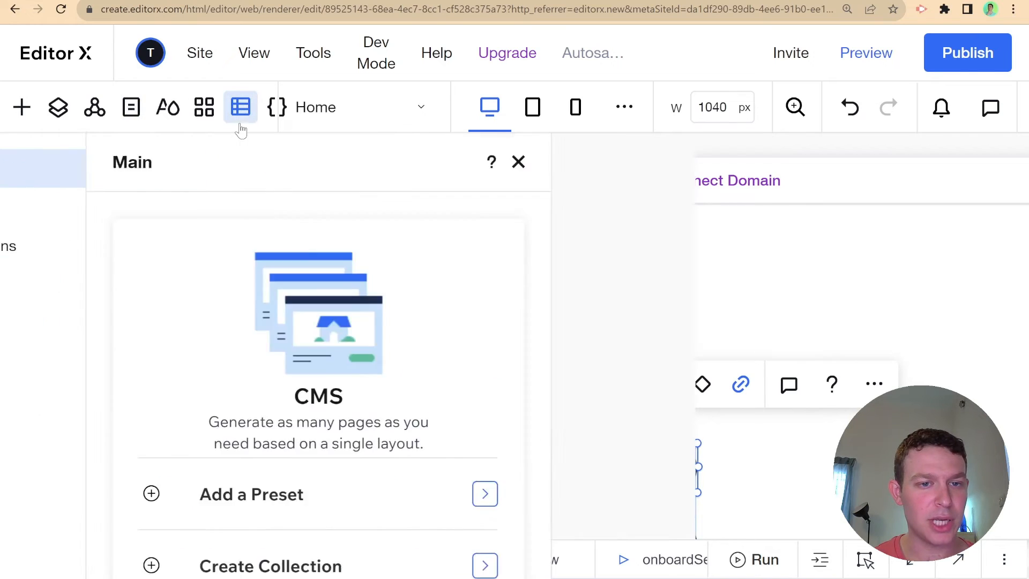
click(116, 209)
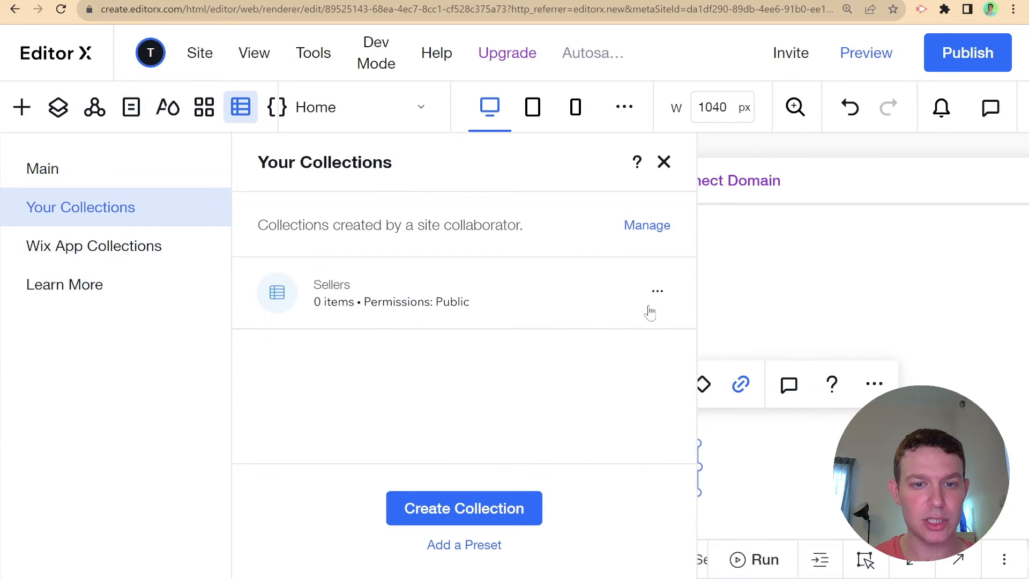
- Set the Sellers collection's add-content permission to Site member and save it
click(657, 292)
click(772, 335)
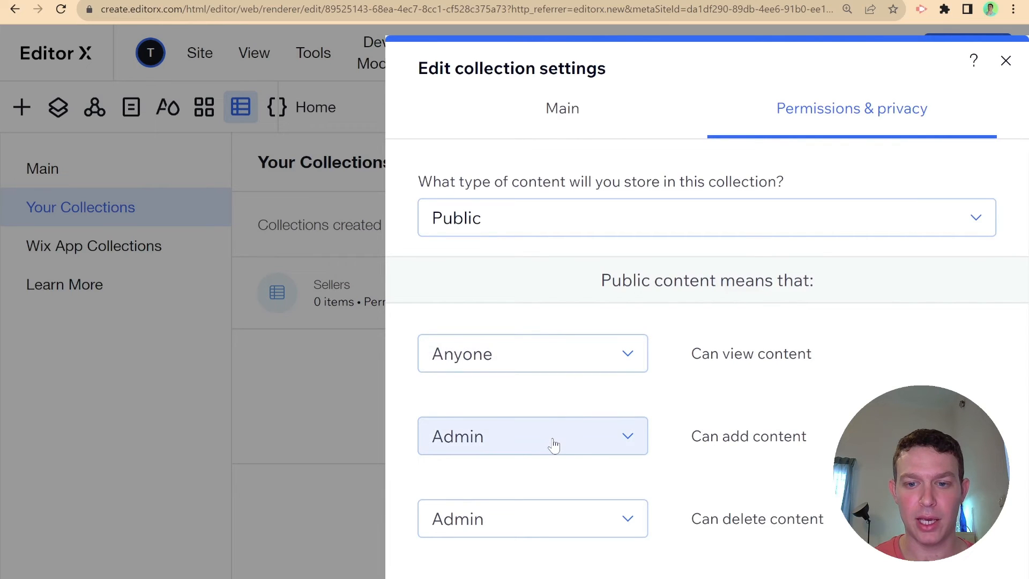
click(564, 446)
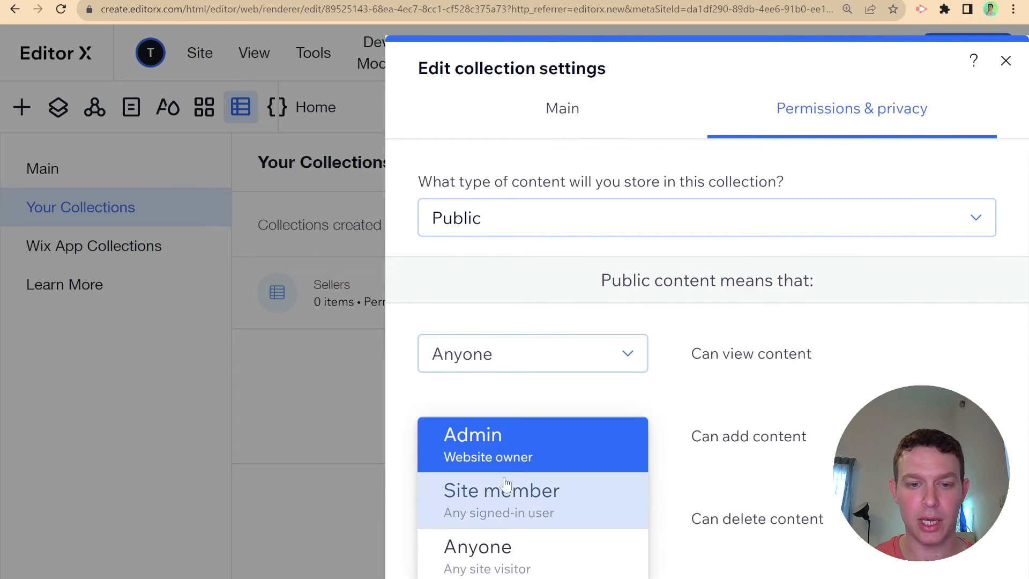
click(523, 567)
click(533, 445)
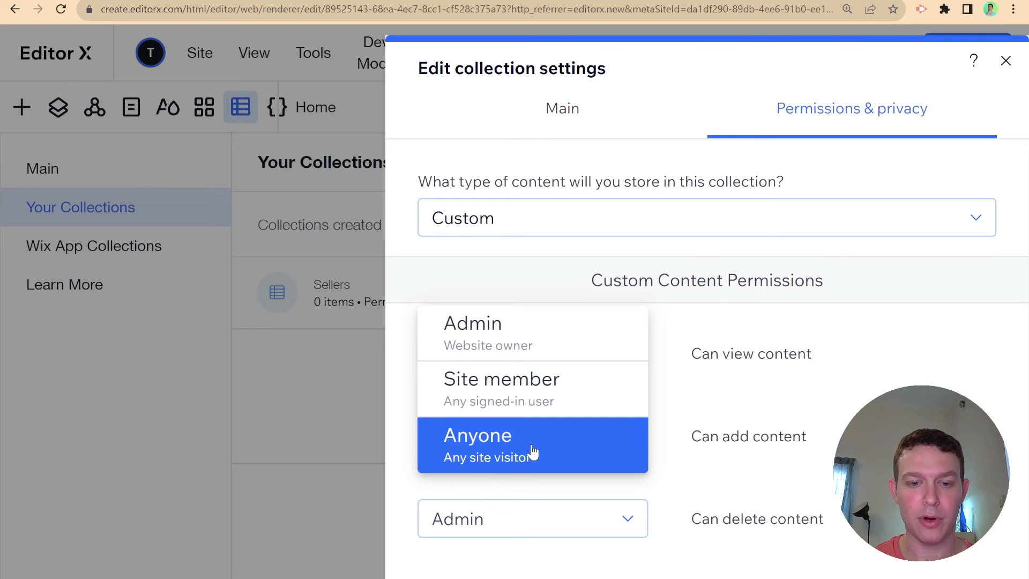
click(533, 375)
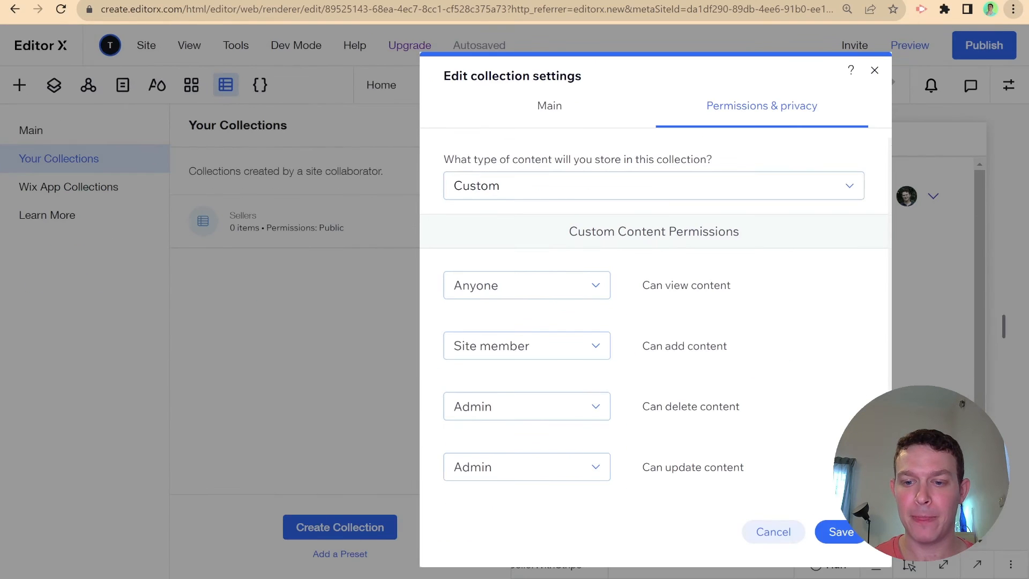
click(839, 530)
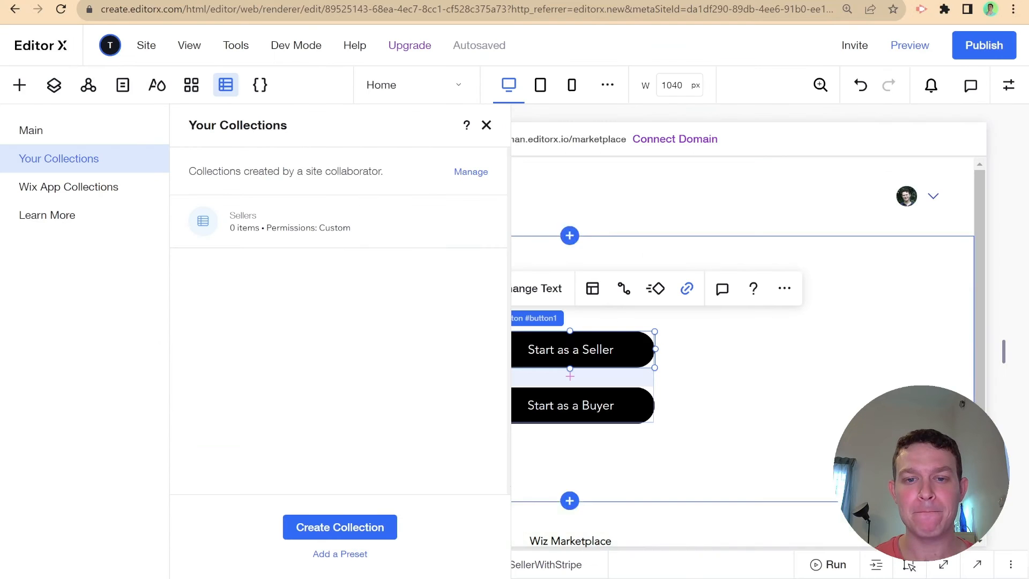
click(486, 126)
- Republish the site, clear the Site Events logs, and reload the onboarding page
click(984, 45)
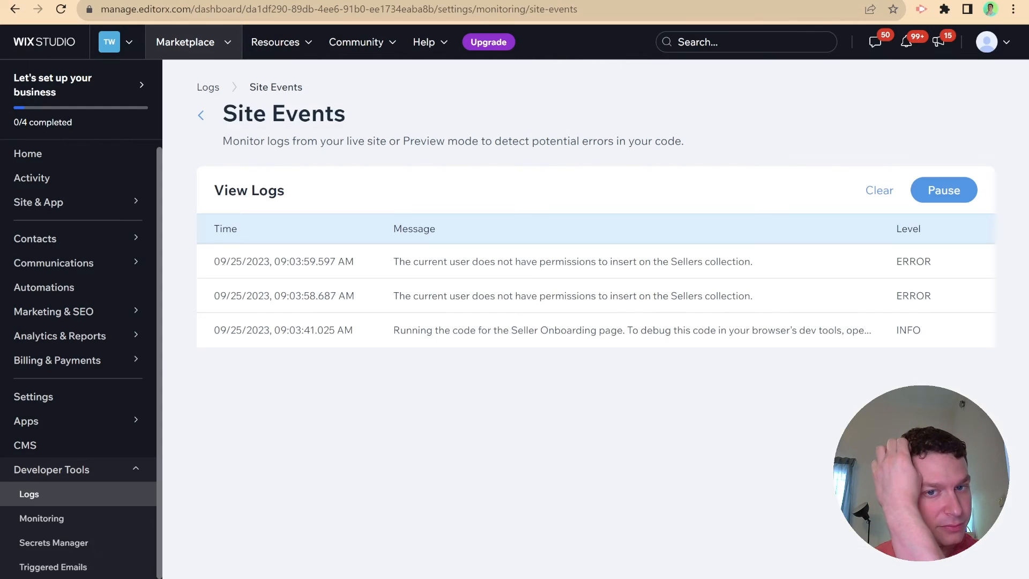
click(878, 190)
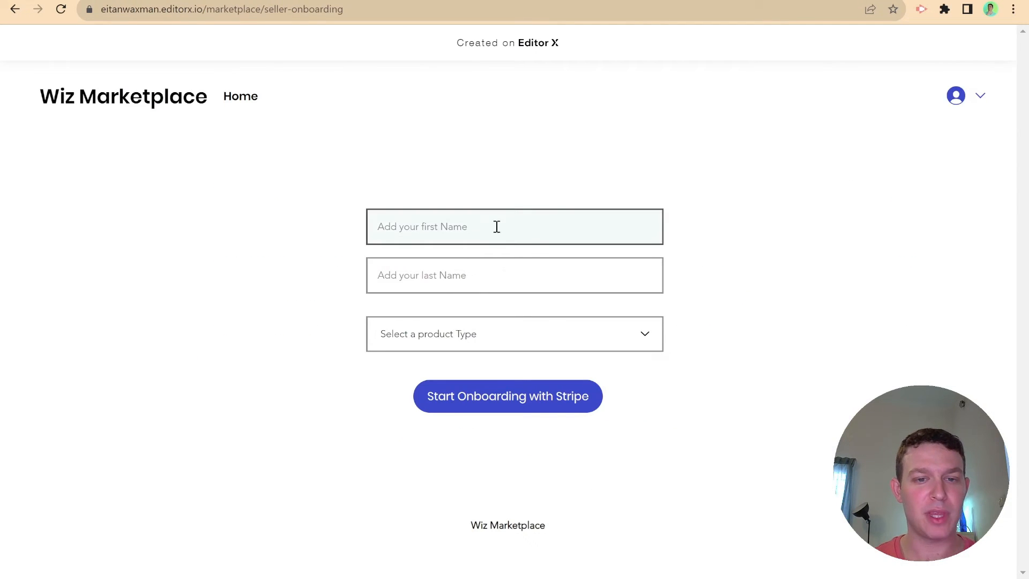
key(ctrl+r)
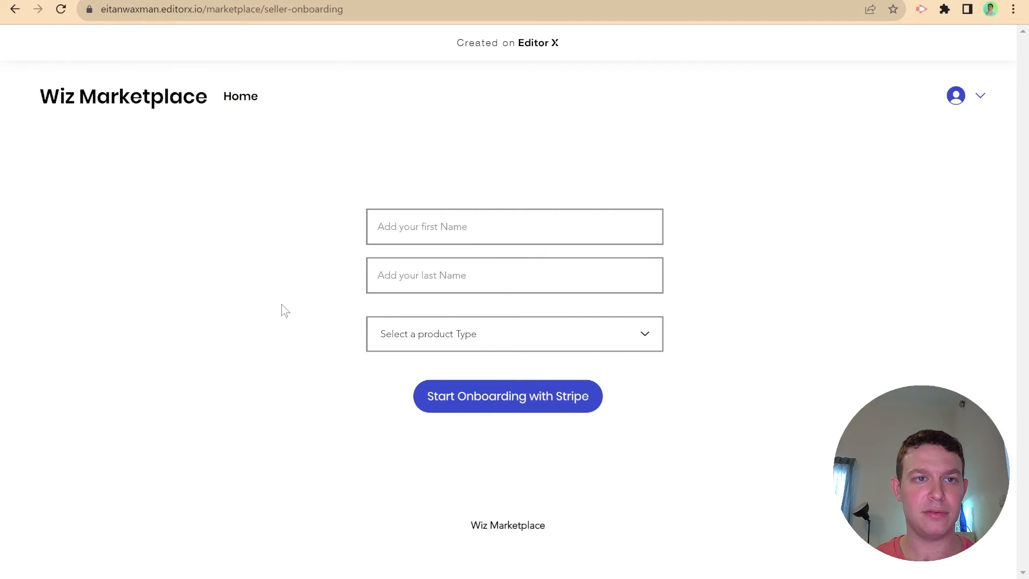
- Fill the seller form with first name Tester, last name One, and product type Computers
click(467, 238)
text(Tester)
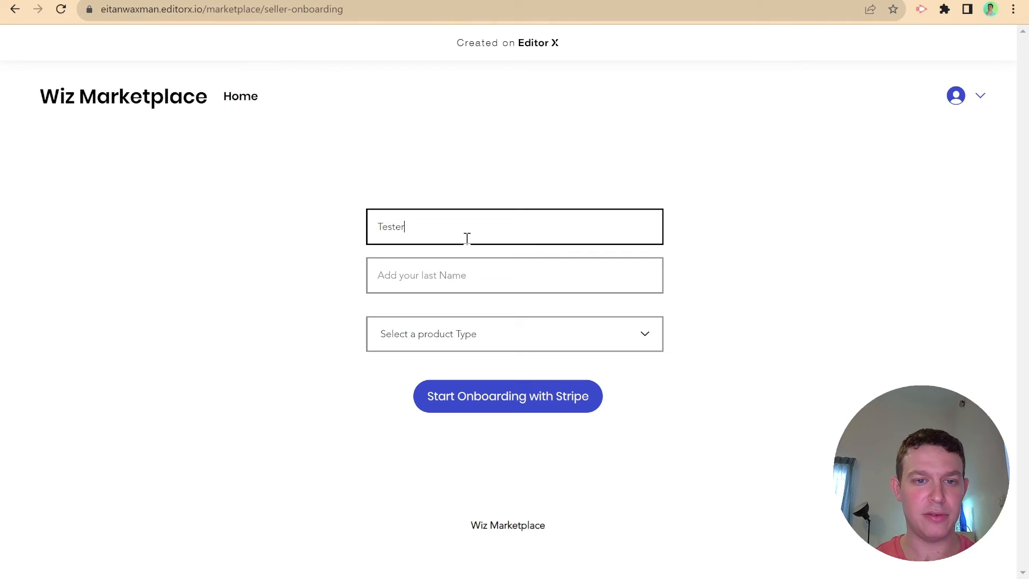
click(464, 269)
text(One)
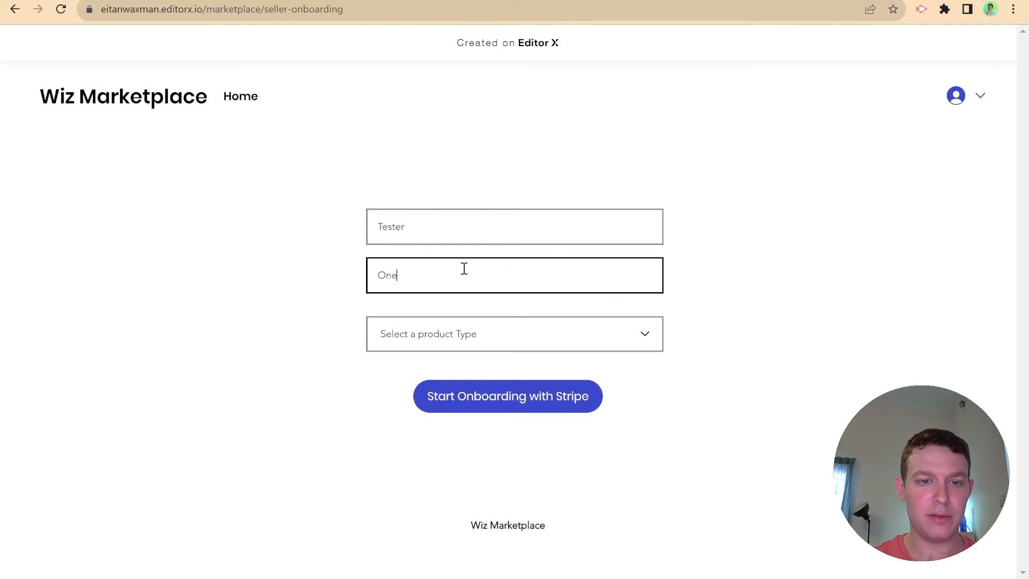
click(465, 328)
click(481, 365)
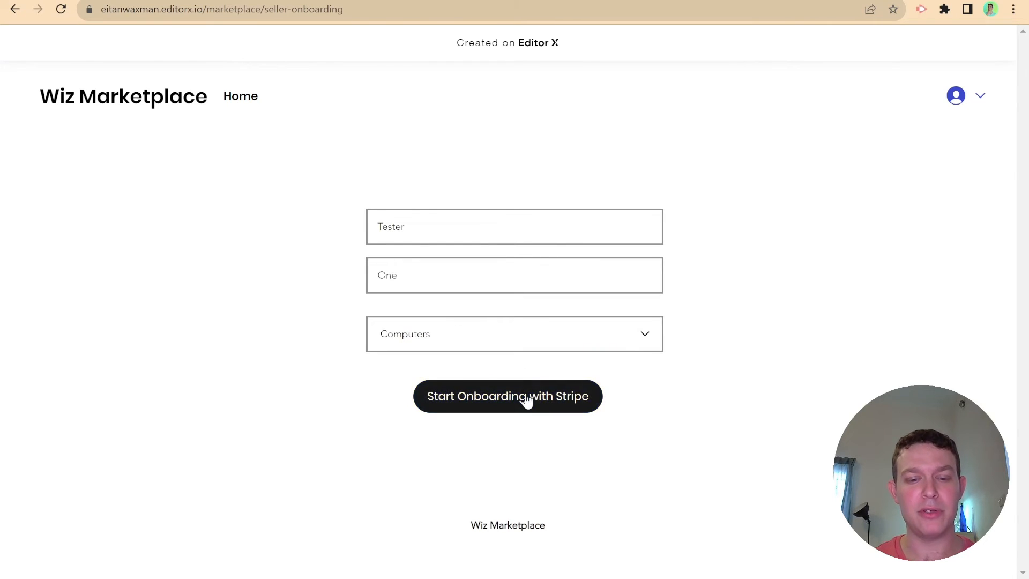
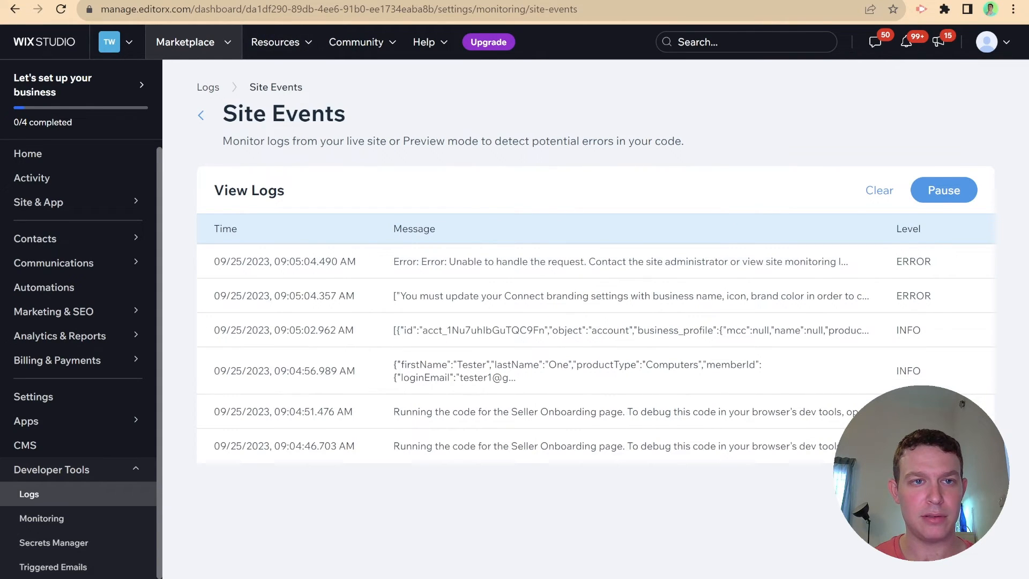
- Check the live onboarding page, then view and close the newest error log's details
key(ctrl+Tab)
key(ctrl+shift+Tab)
click(643, 263)
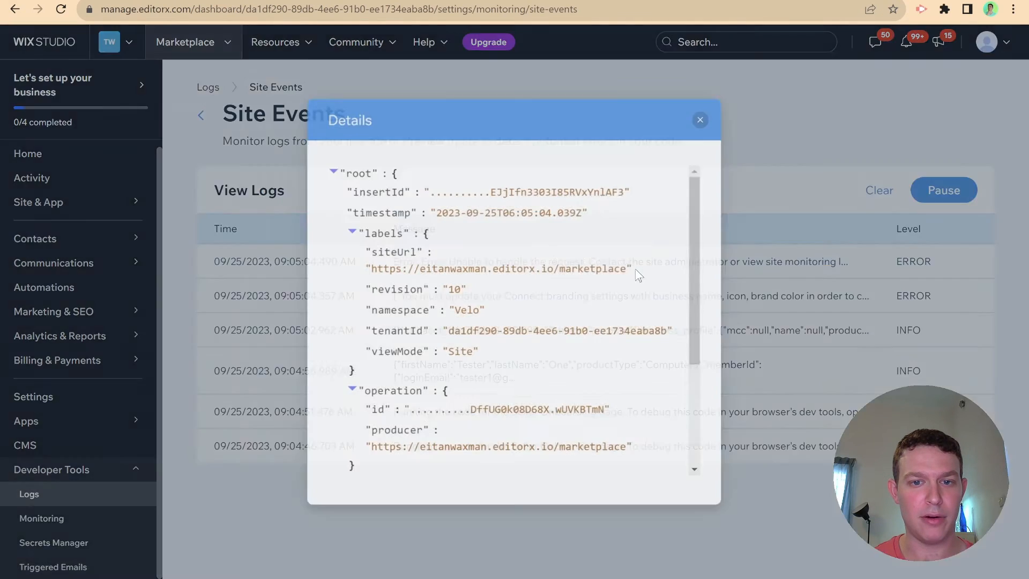
scroll(538, 331, down, 3)
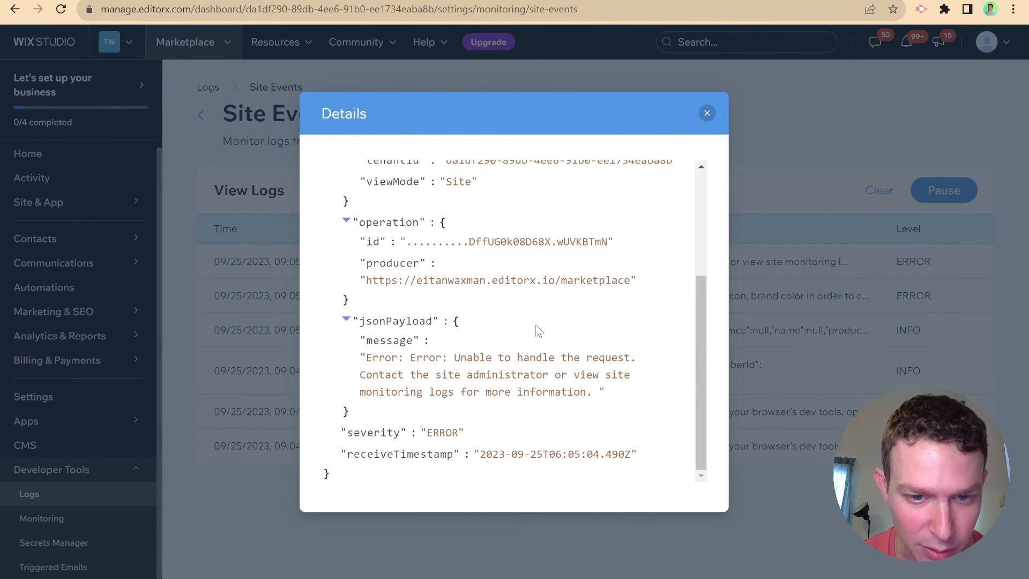
click(707, 113)
- Open the Connect branding error, which needs a business name, icon and brand color
click(569, 296)
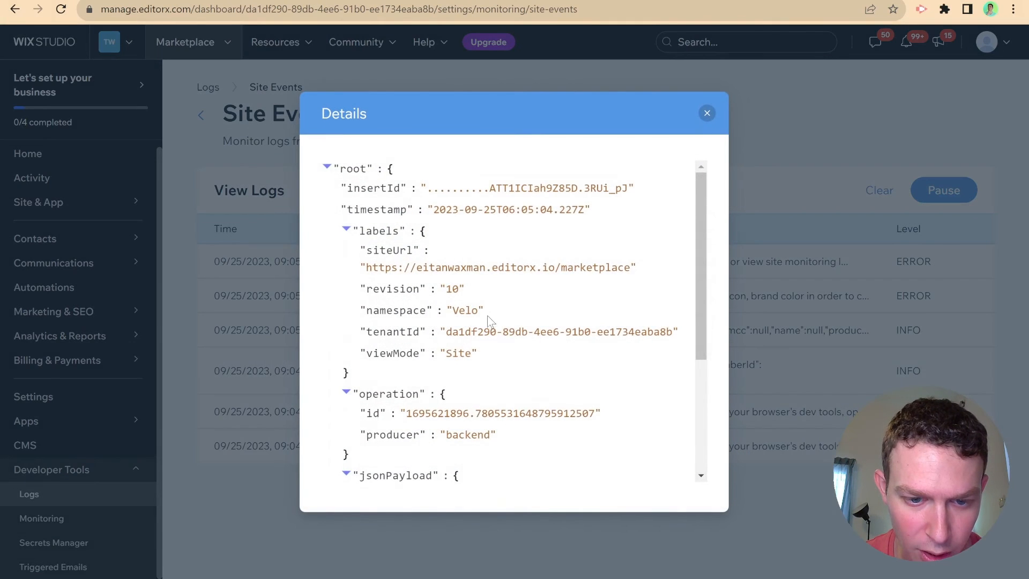
scroll(487, 322, down, 3)
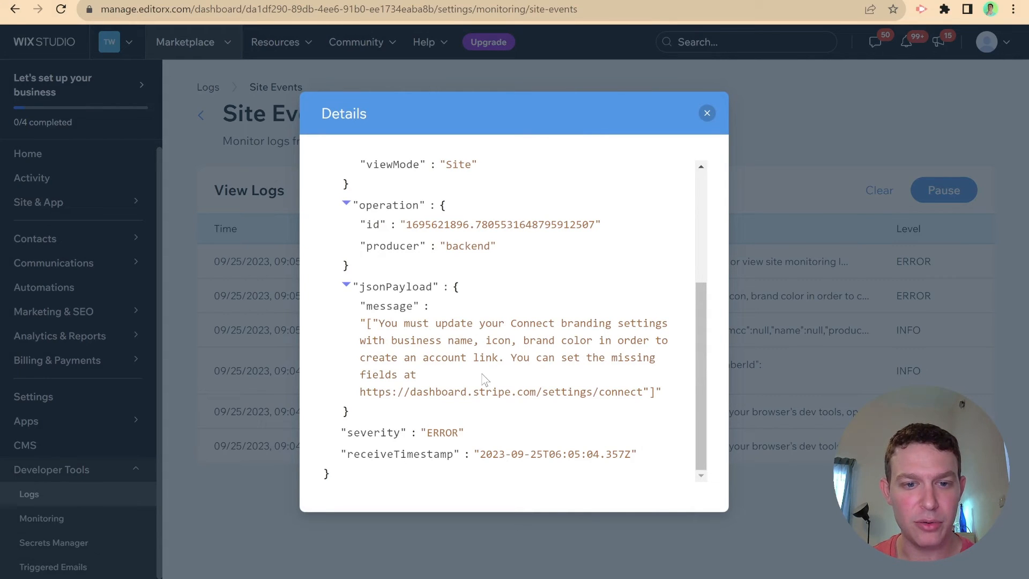
scroll(487, 378, up, 5)
scroll(496, 361, down, 5)
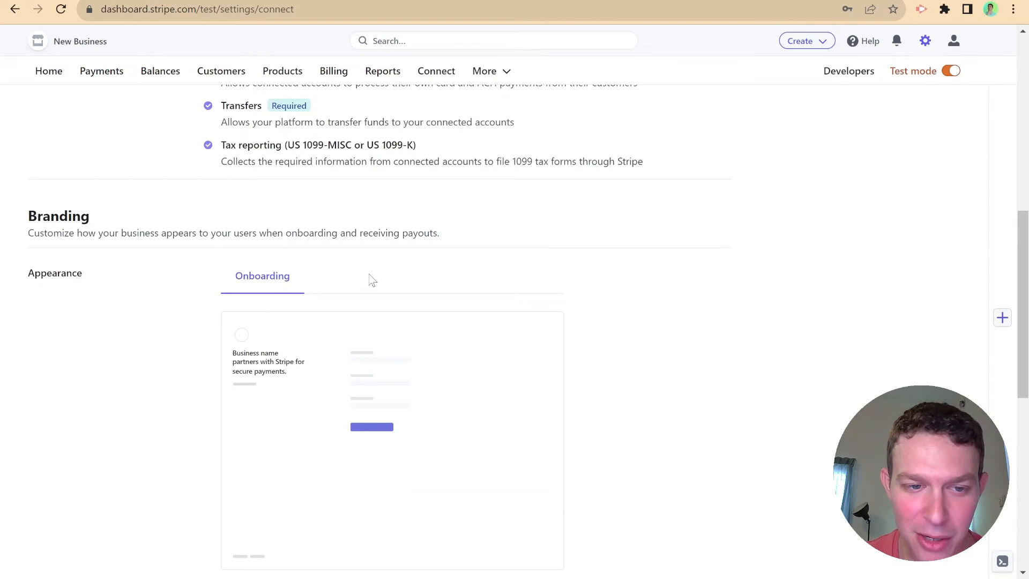
- Scroll the test-mode Connect settings to the Branding section and its generic onboarding preview
scroll(356, 322, down, 3)
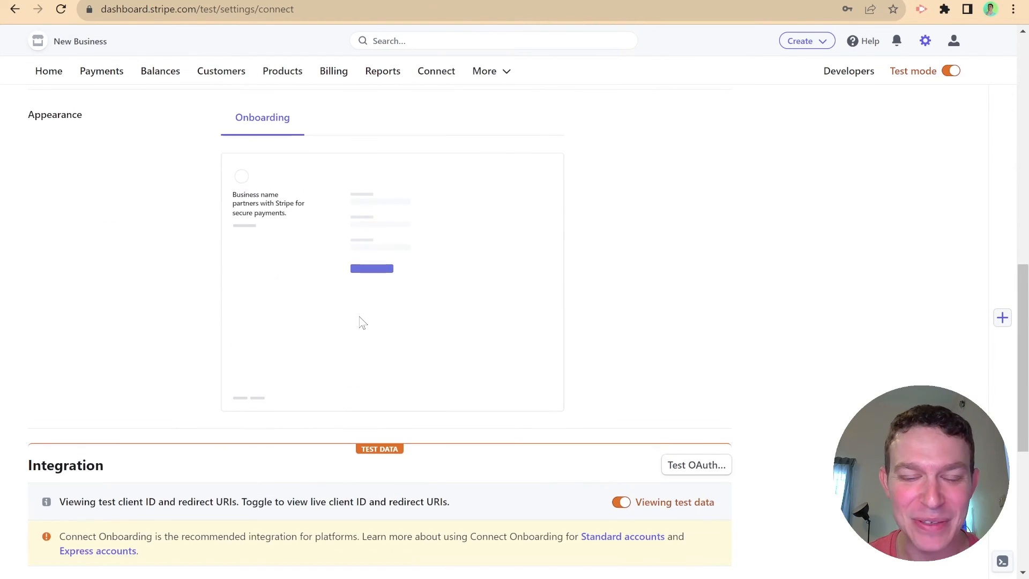
scroll(368, 321, up, 1)
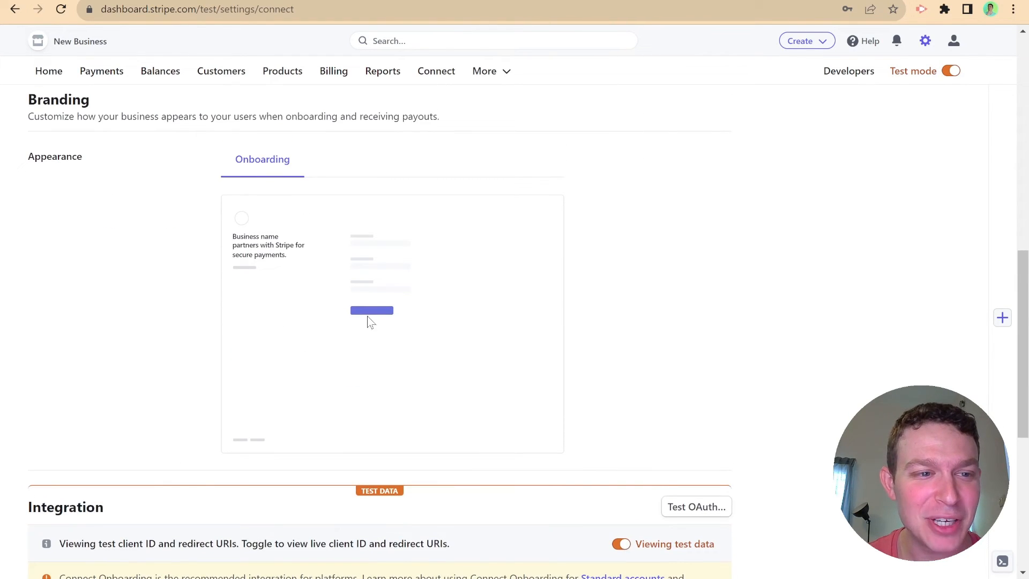
- Switch to live mode and enter Wix Wiz as the Connect business name
click(949, 71)
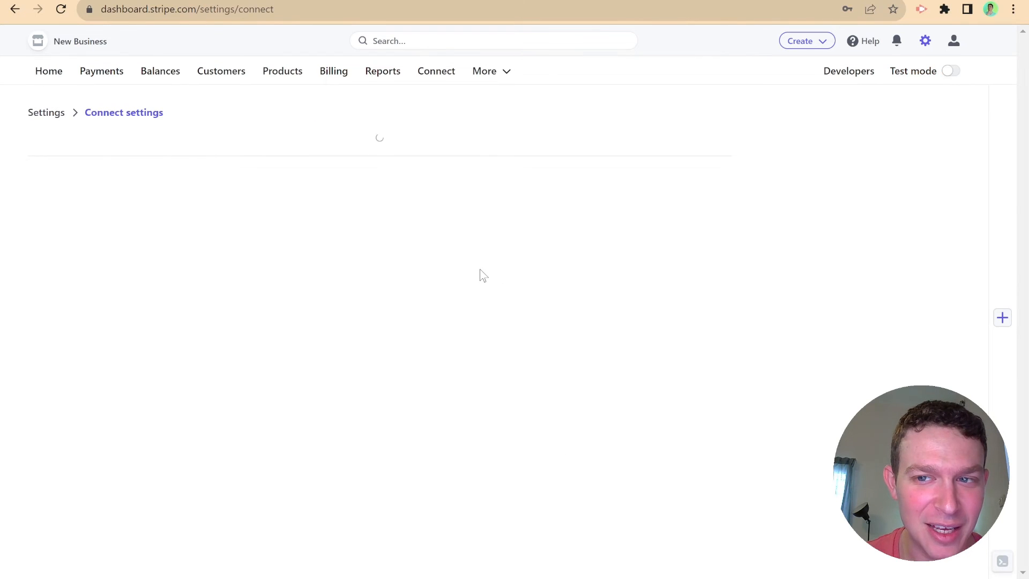
scroll(444, 268, down, 4)
scroll(445, 272, down, 6)
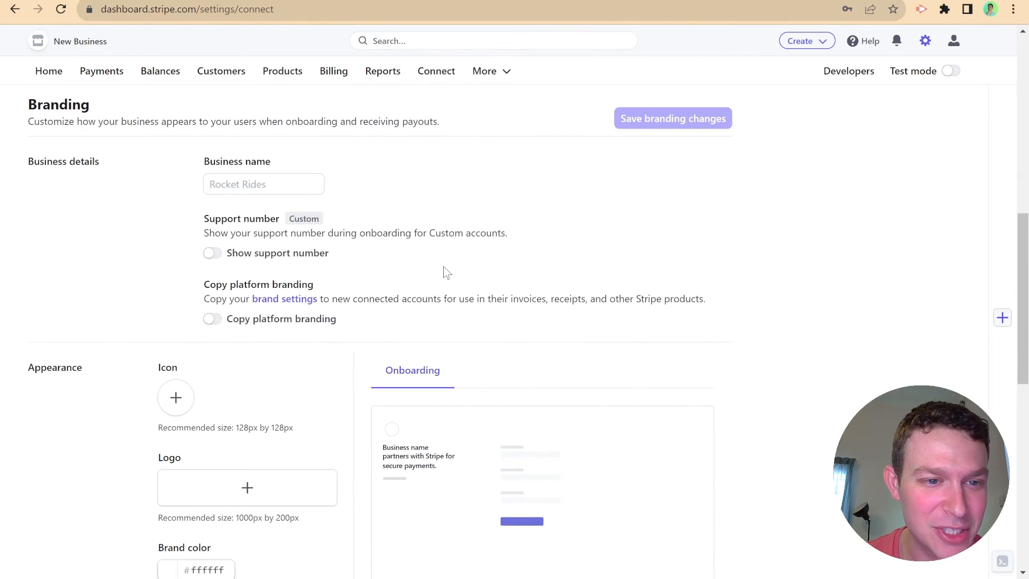
click(305, 193)
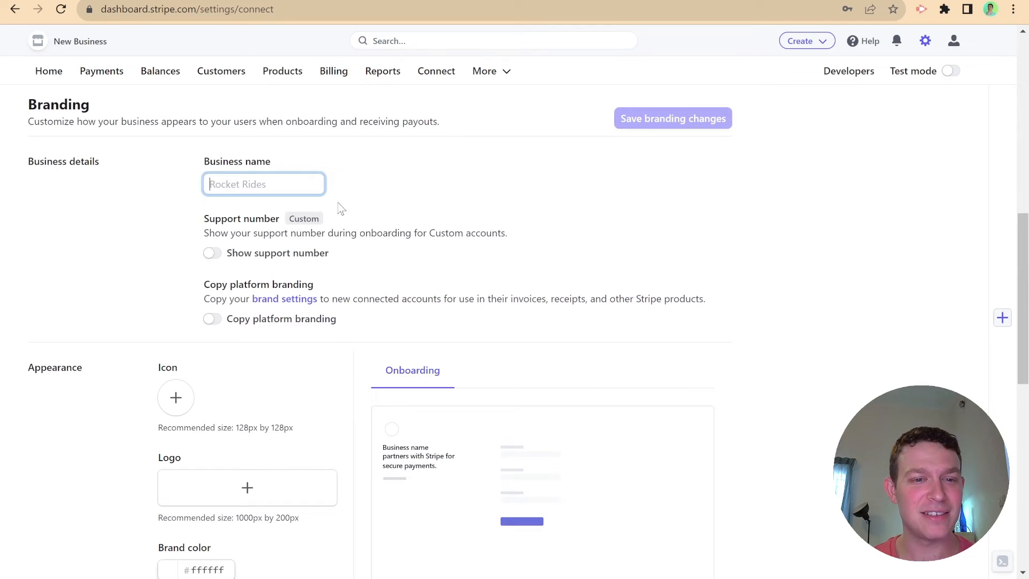
text(Wix Wiz)
click(411, 198)
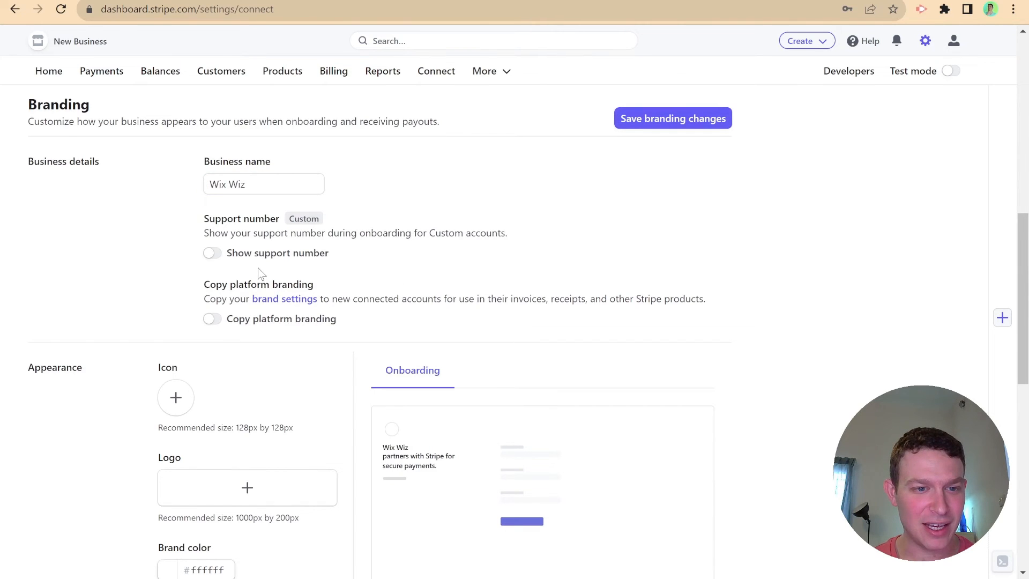
- Try adding an icon to the Connect branding
scroll(260, 273, down, 1)
scroll(259, 271, up, 1)
scroll(257, 268, down, 2)
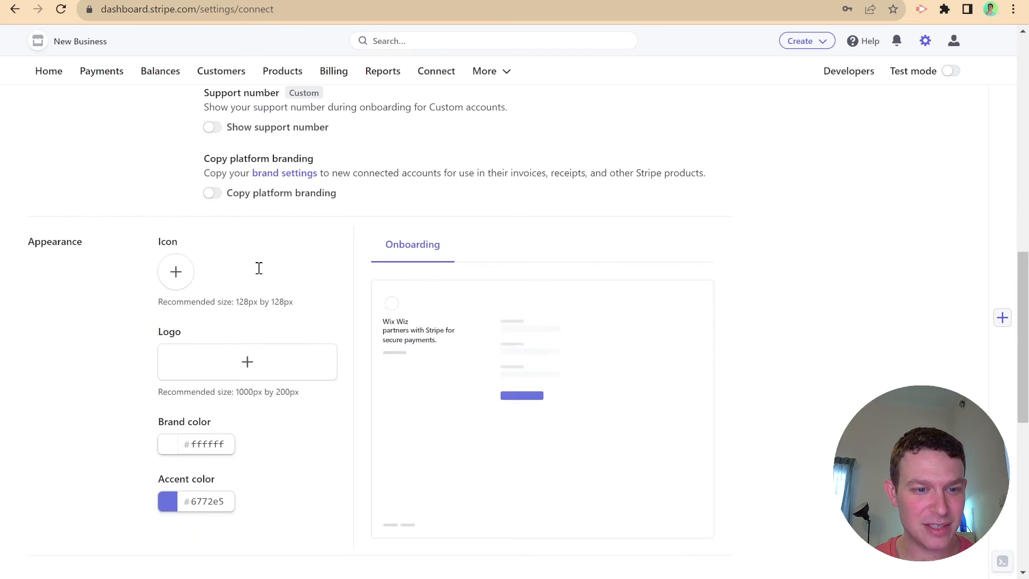
click(177, 269)
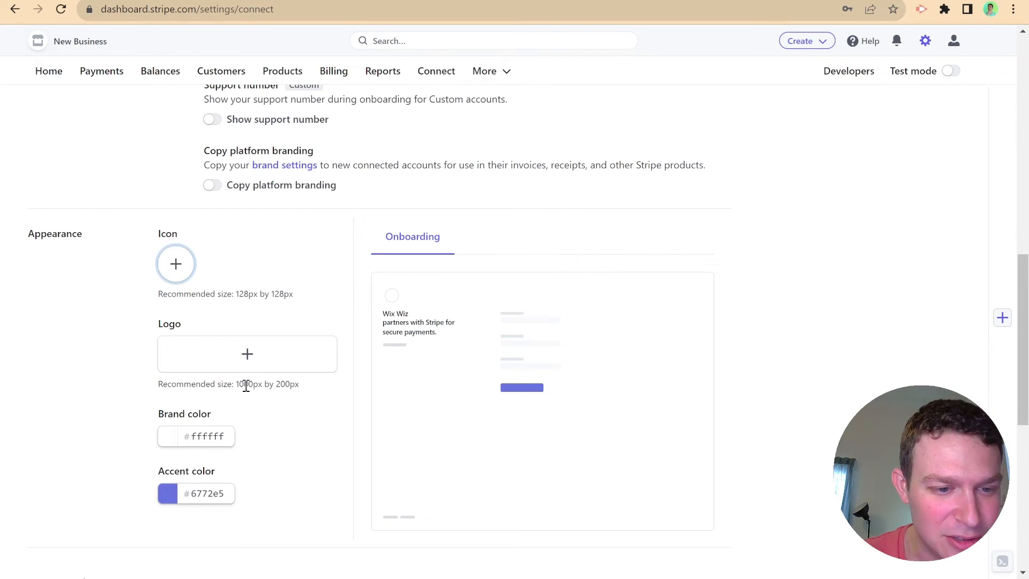
- Set a green #93e566 accent color and save the branding changes
scroll(245, 385, down, 1)
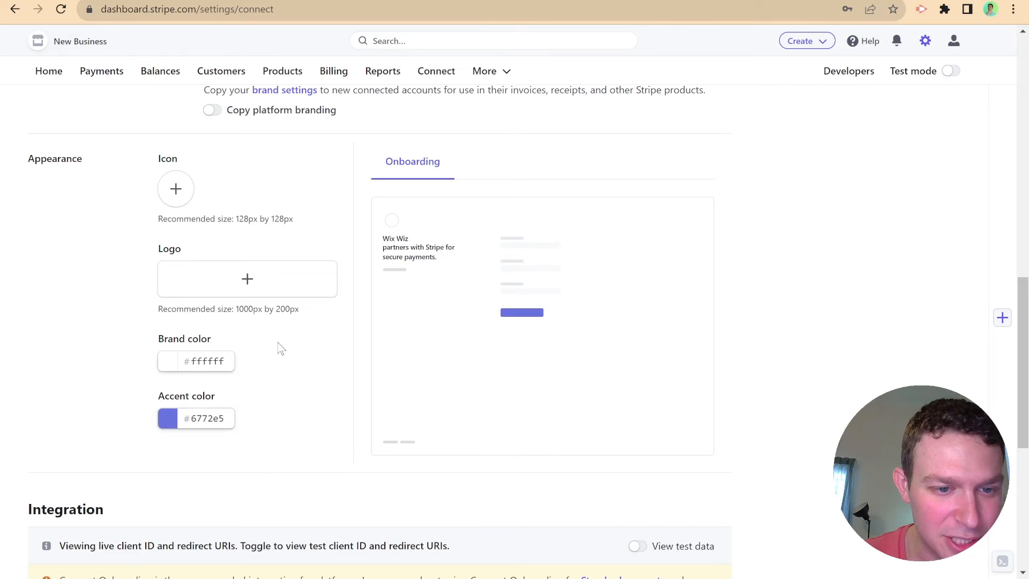
drag(278, 342, 287, 345)
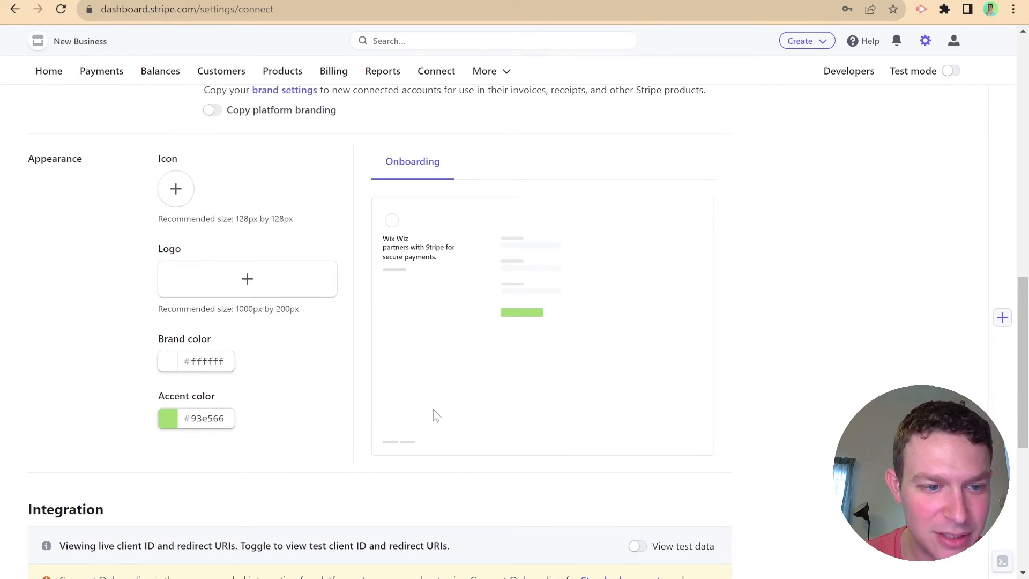
scroll(316, 366, down, 4)
scroll(299, 366, up, 4)
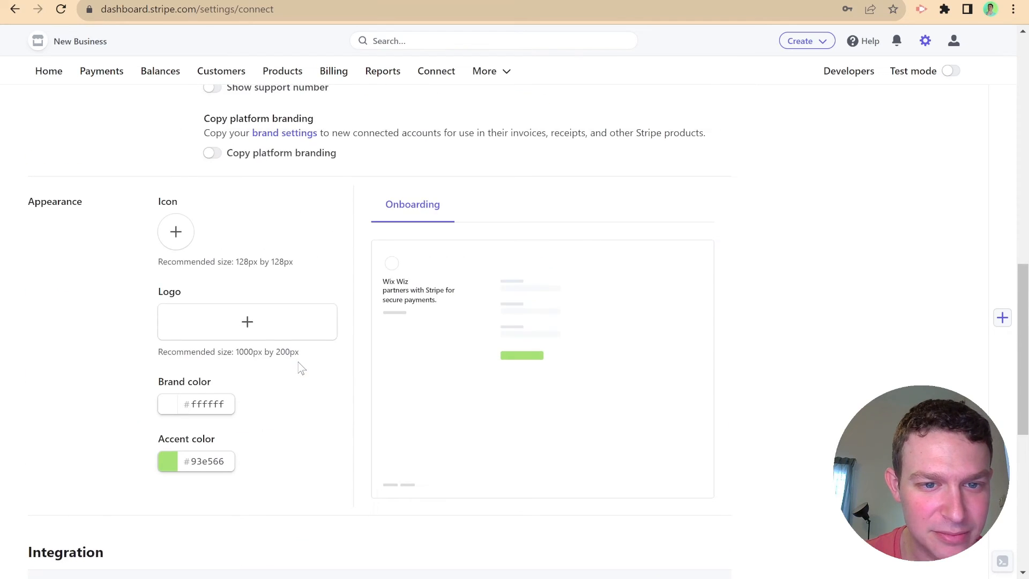
scroll(321, 375, up, 5)
click(681, 218)
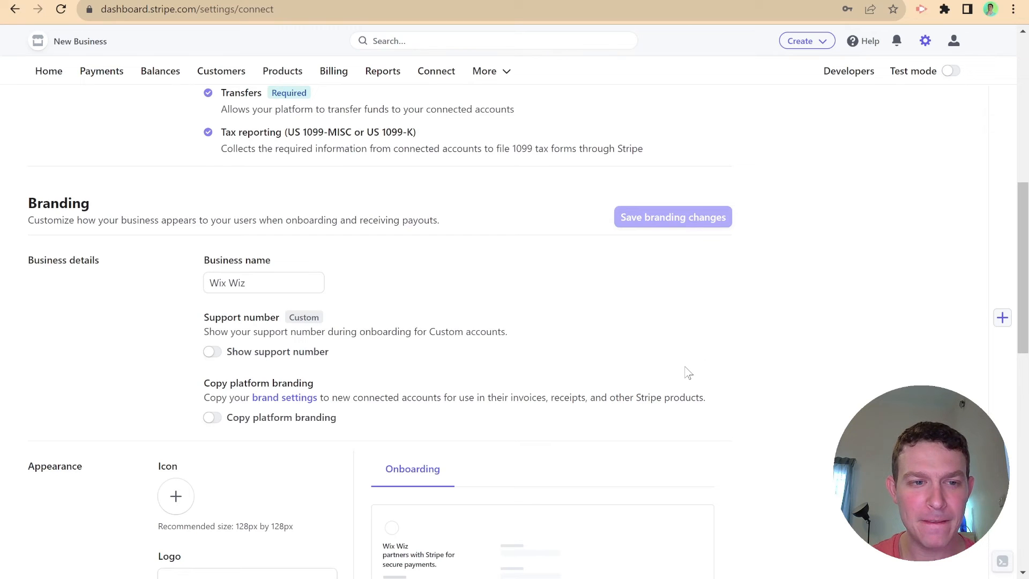
- Review the saved branding, then switch the dashboard back to test mode
scroll(511, 308, down, 10)
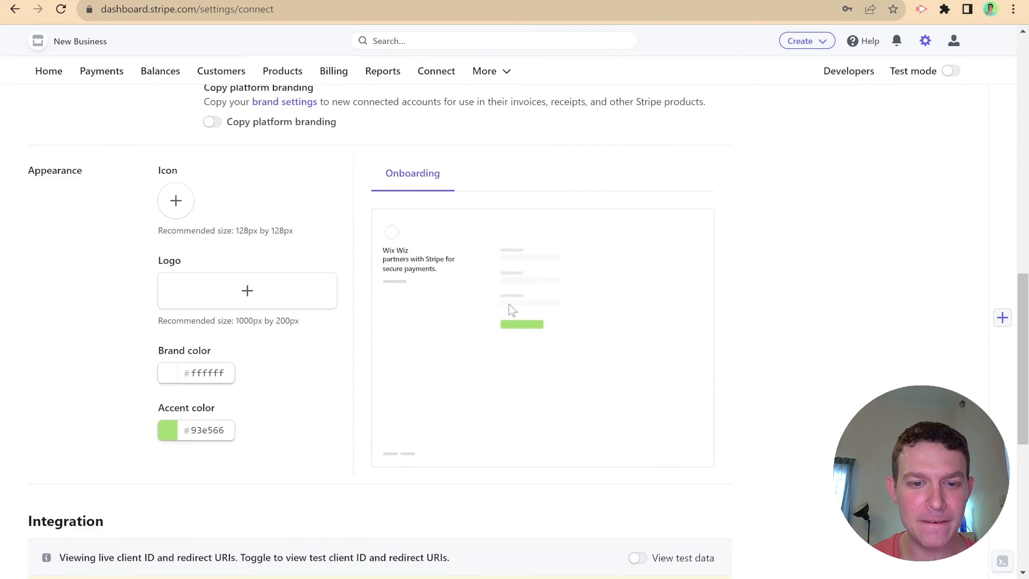
scroll(509, 303, up, 15)
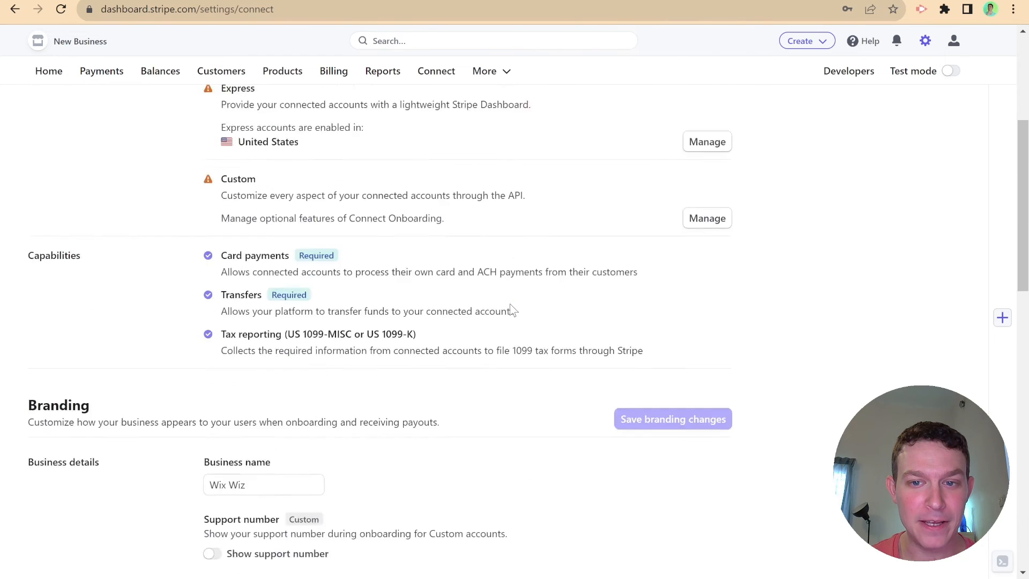
scroll(519, 305, down, 5)
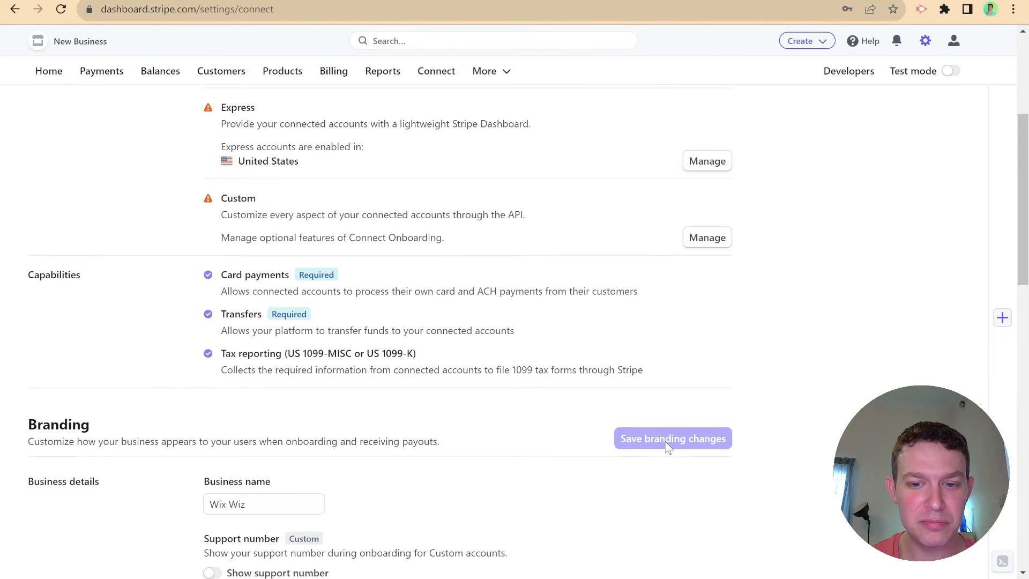
scroll(456, 407, down, 3)
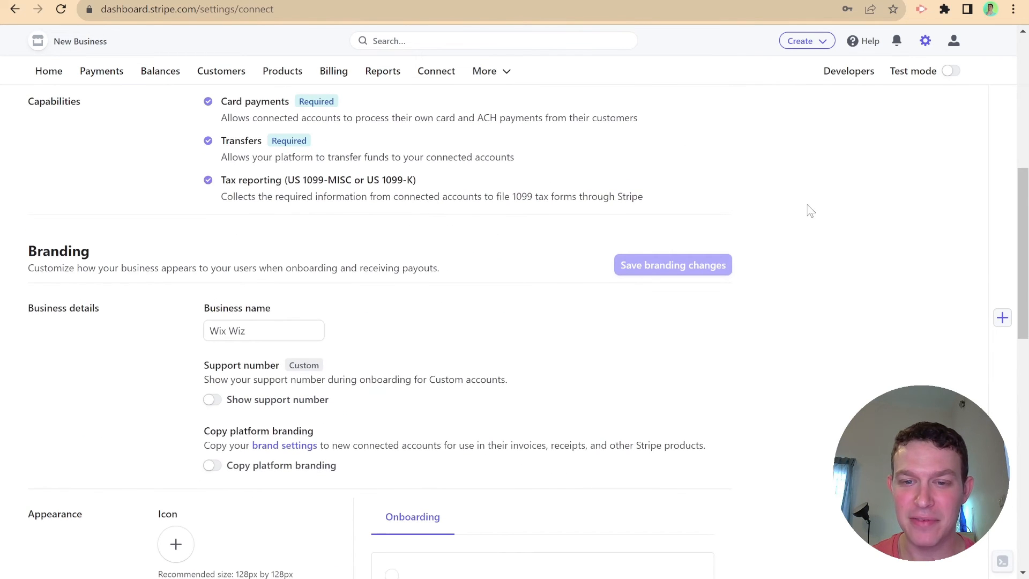
scroll(806, 212, down, 3)
scroll(802, 213, down, 3)
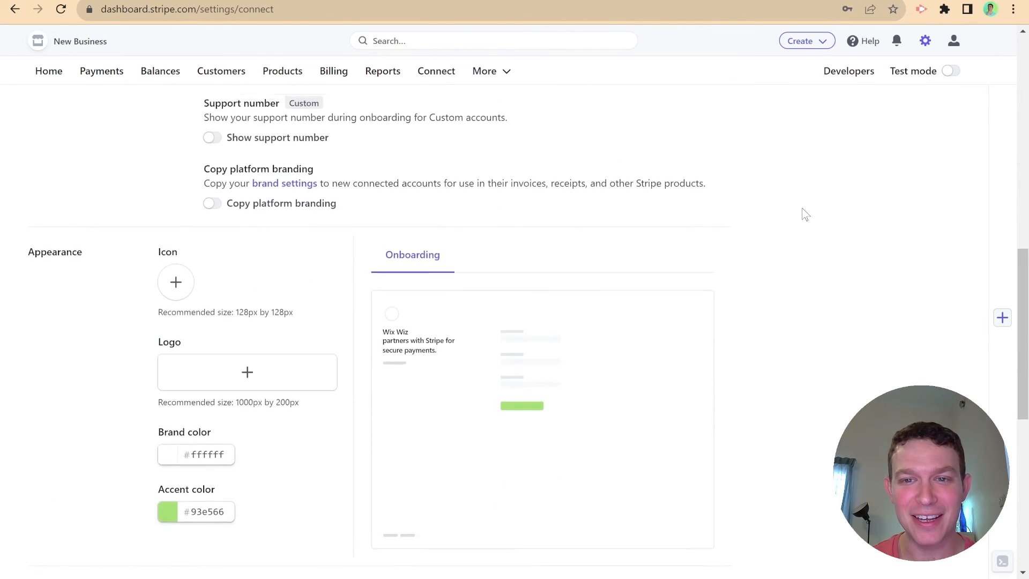
scroll(811, 211, up, 3)
click(949, 71)
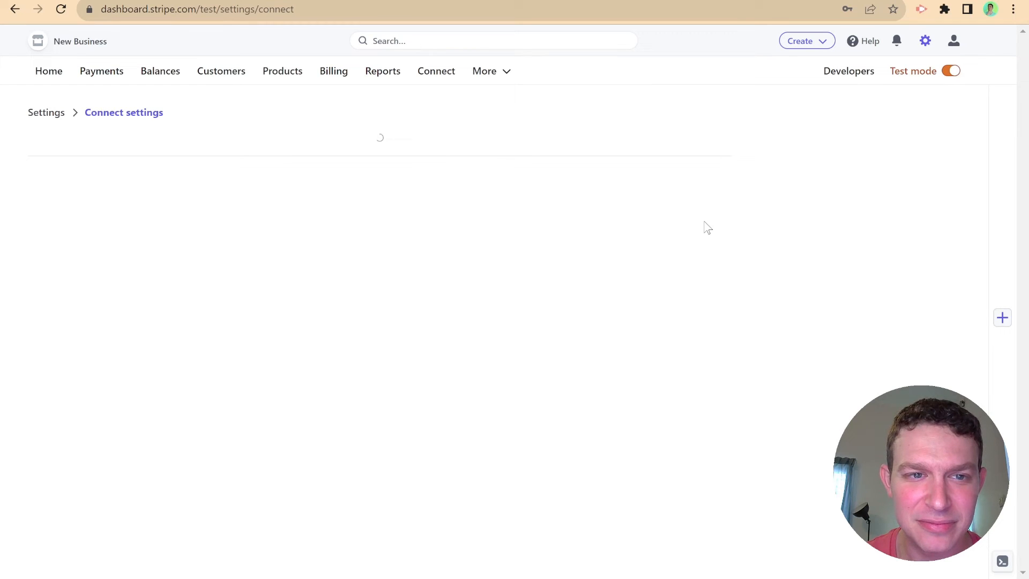
scroll(445, 298, down, 1)
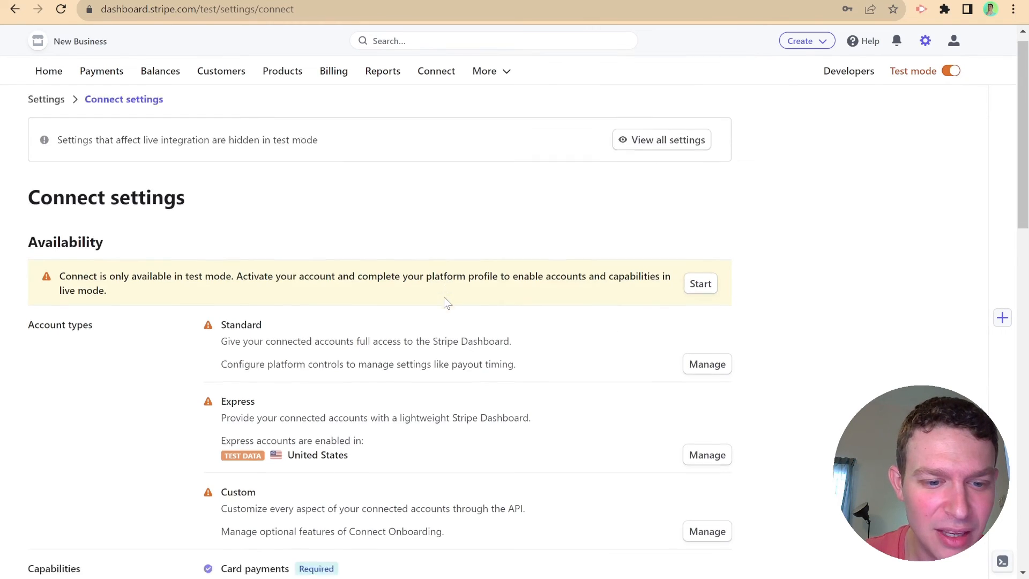
scroll(444, 301, down, 12)
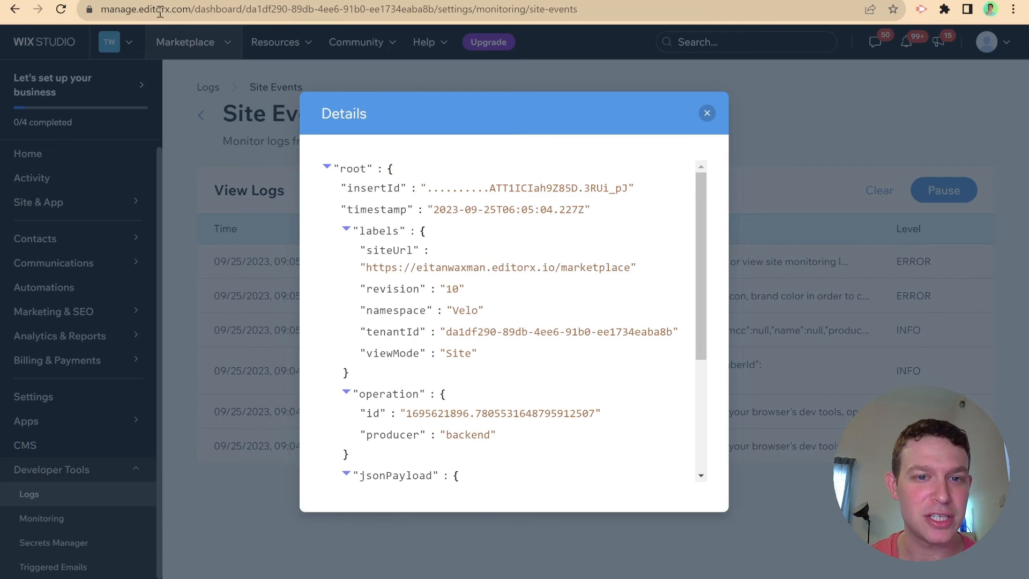
- Clear the old logs, rerun Start Onboarding with Stripe, and open the new icon-missing error
click(698, 112)
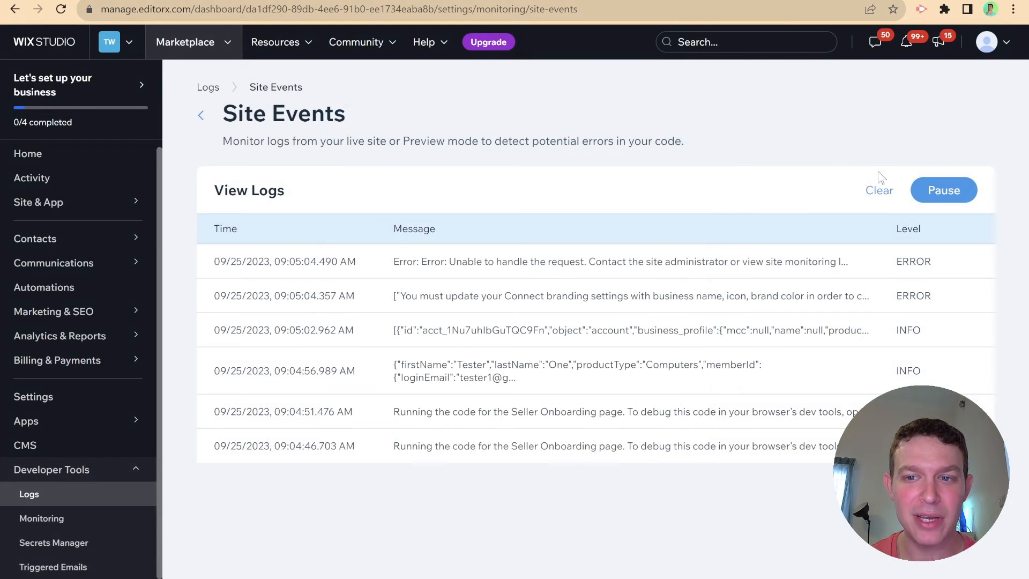
click(879, 190)
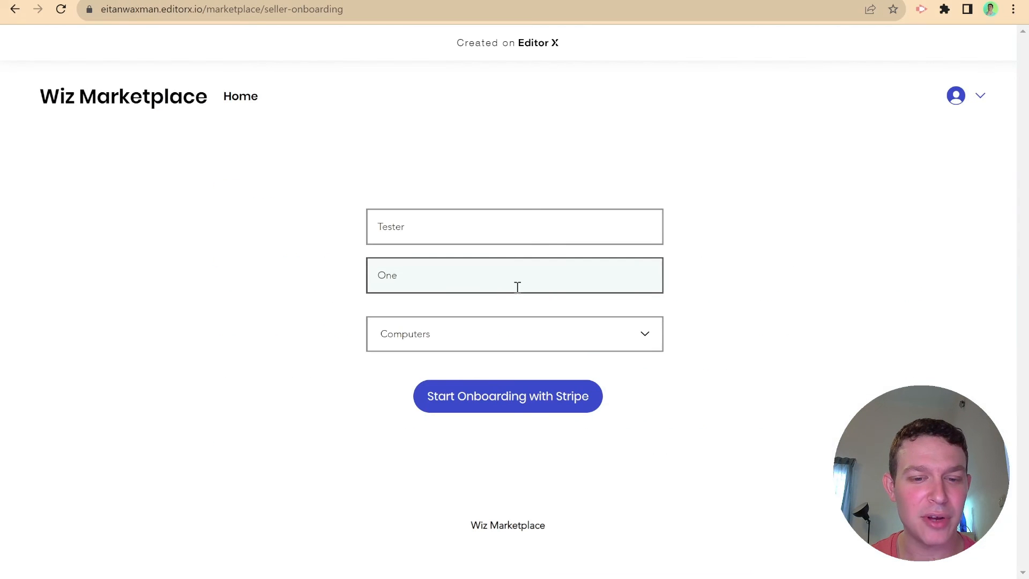
click(537, 405)
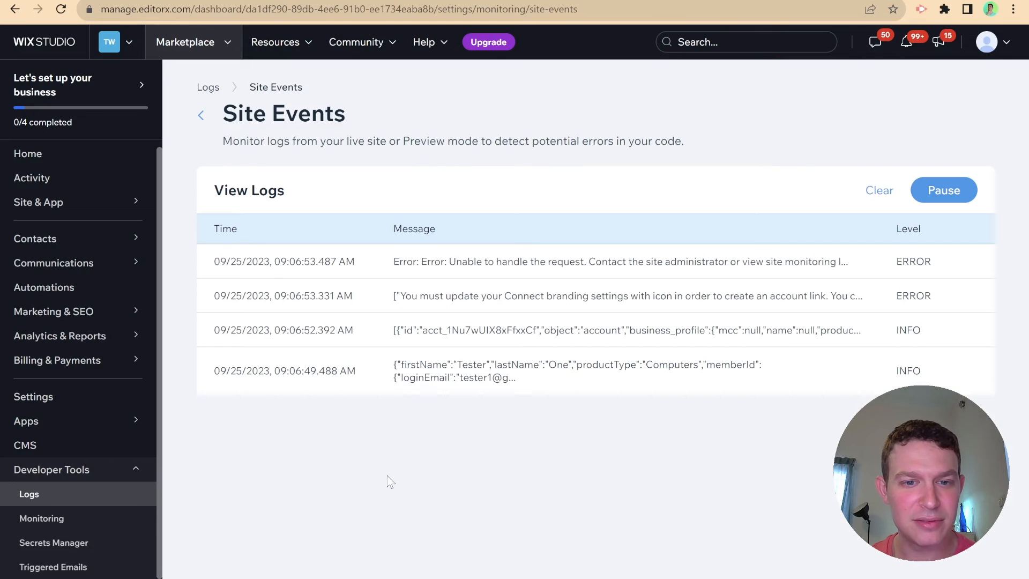
click(528, 308)
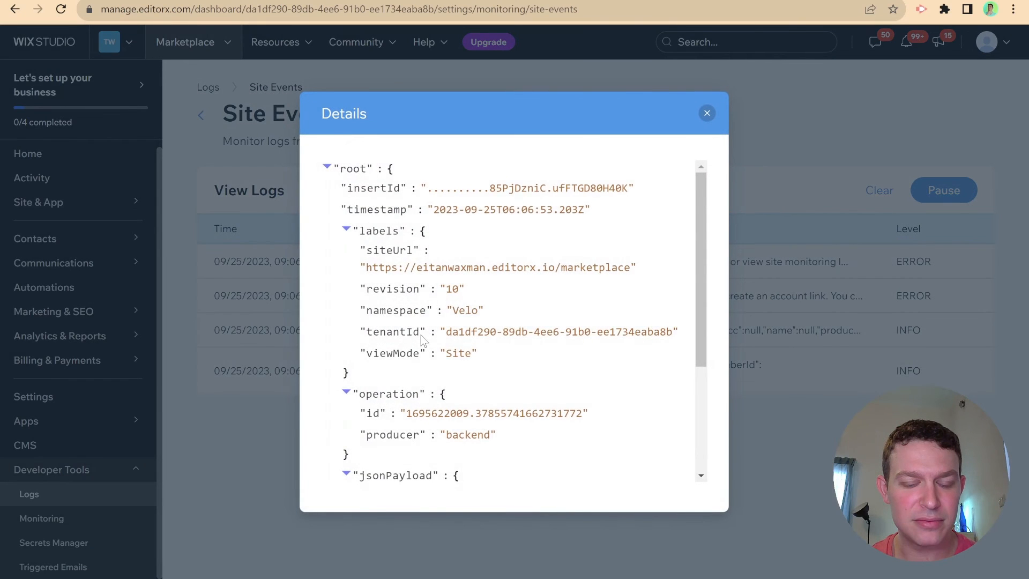
scroll(423, 341, down, 5)
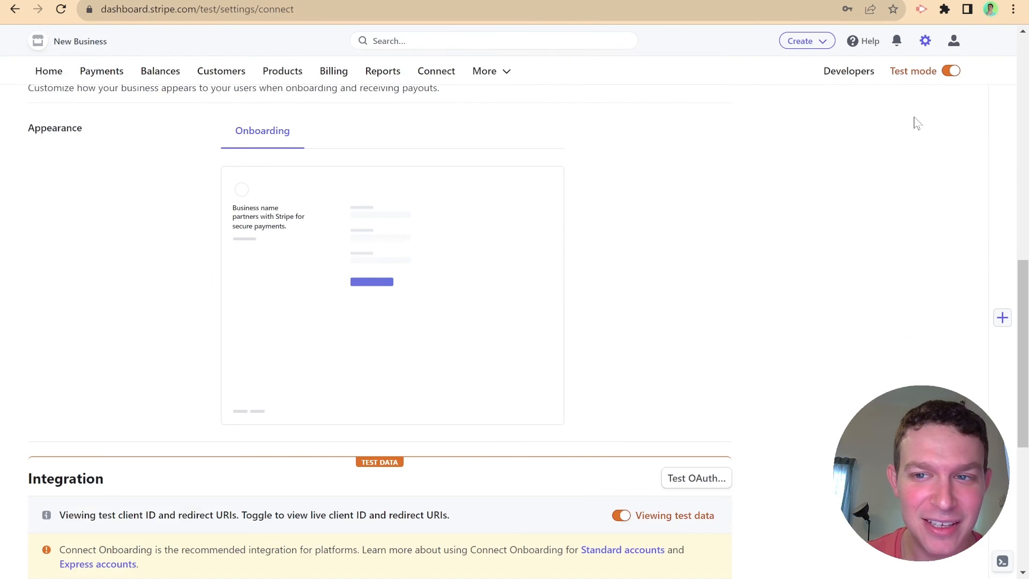
- In live mode, delete the oversized photo icon and upload a Wix logo icon instead
click(949, 70)
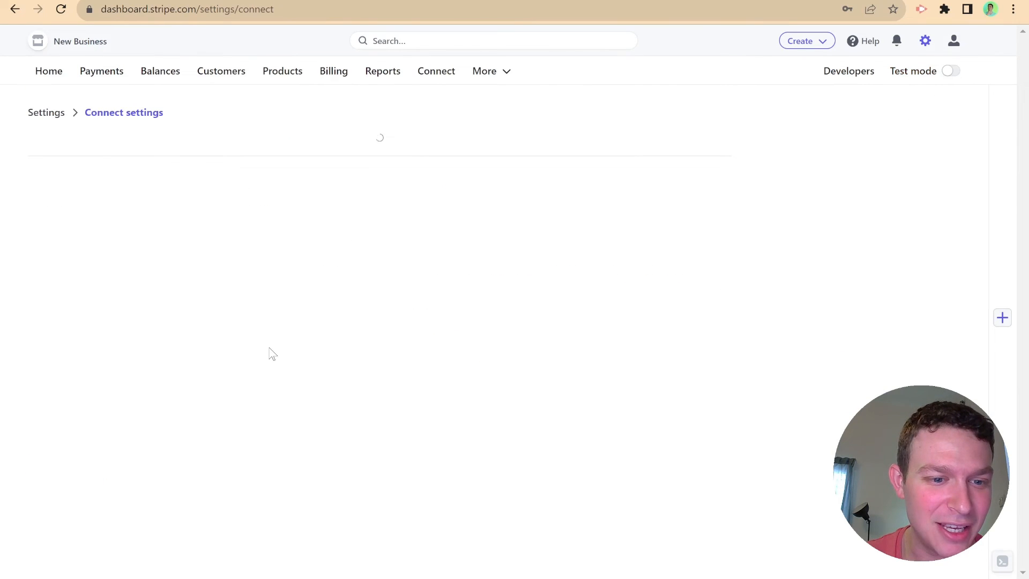
scroll(204, 344, down, 15)
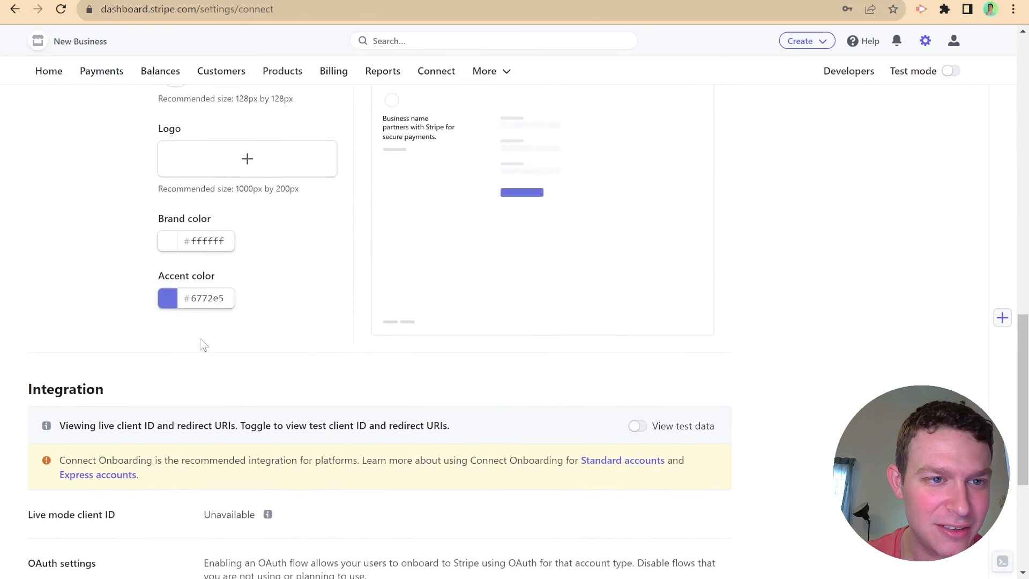
scroll(204, 345, up, 3)
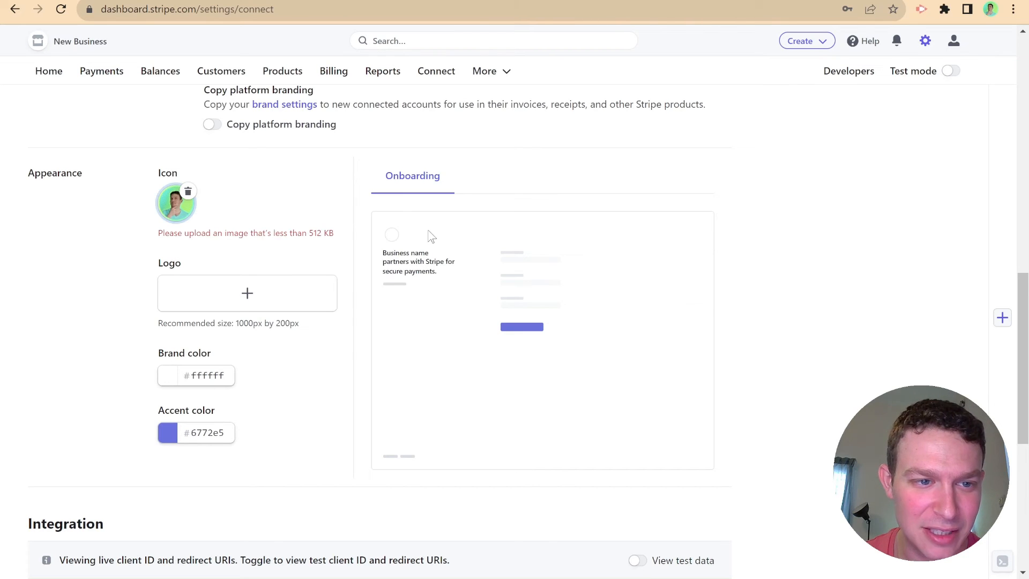
triple_click(317, 233)
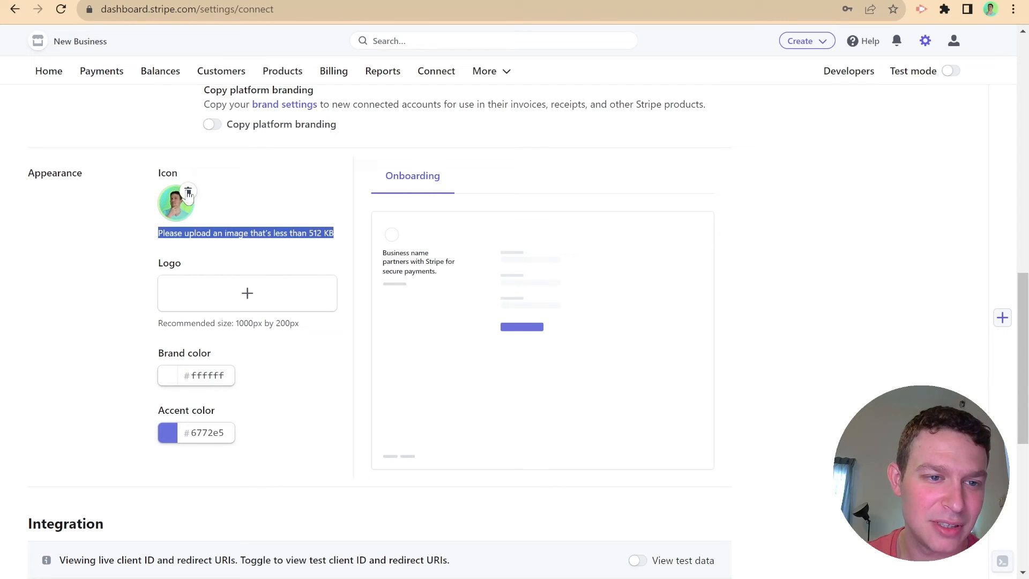
click(171, 201)
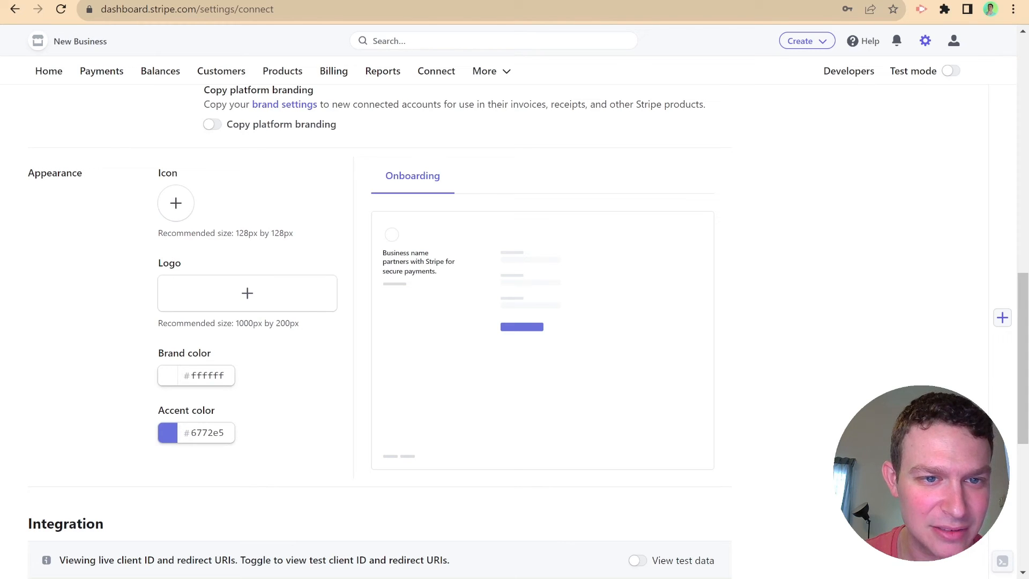
double_click(413, 175)
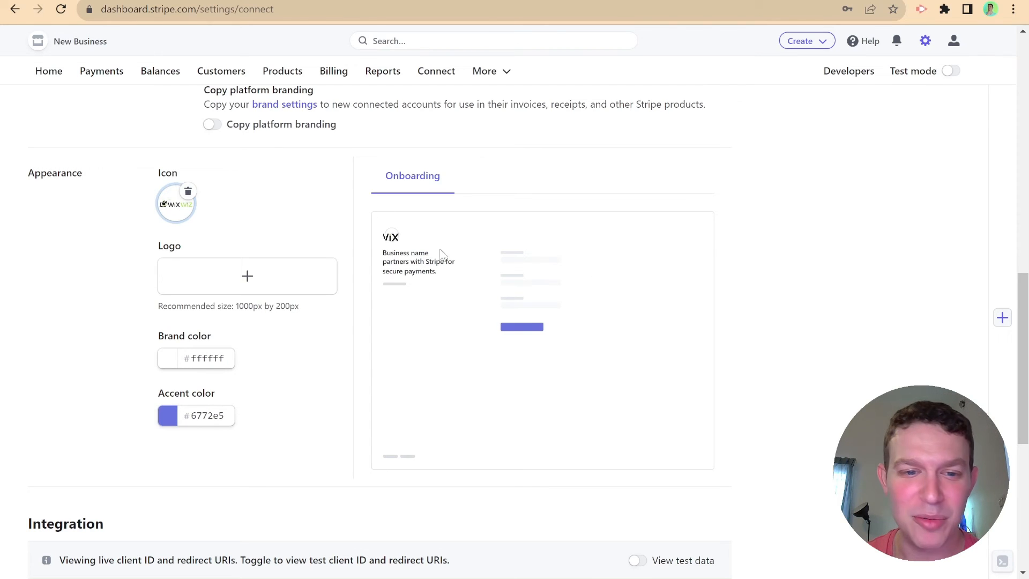
- Set accent colour 66e575 and business name Wix Wiz, then save the branding
scroll(303, 386, up, 6)
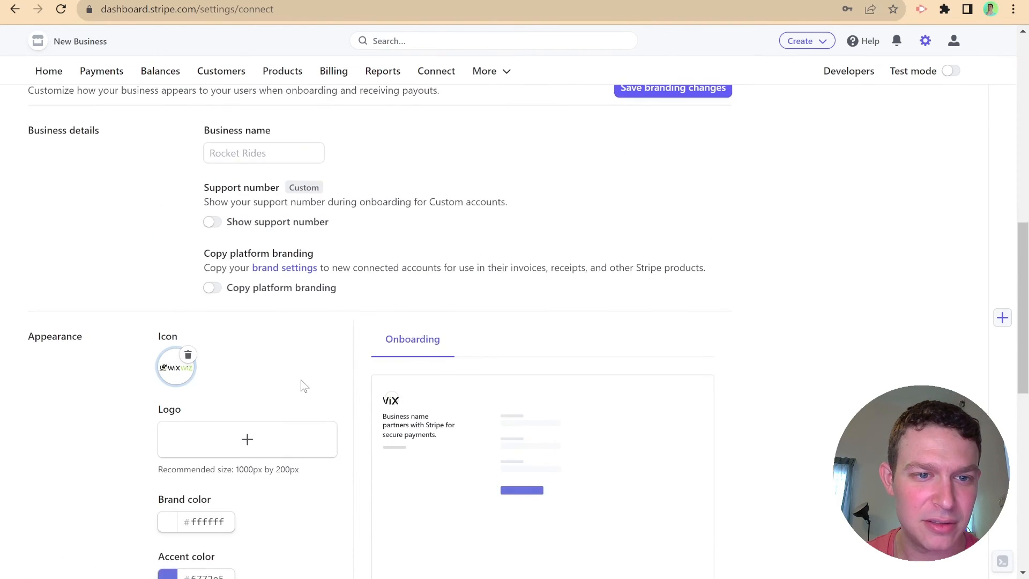
scroll(302, 385, down, 4)
scroll(301, 386, up, 3)
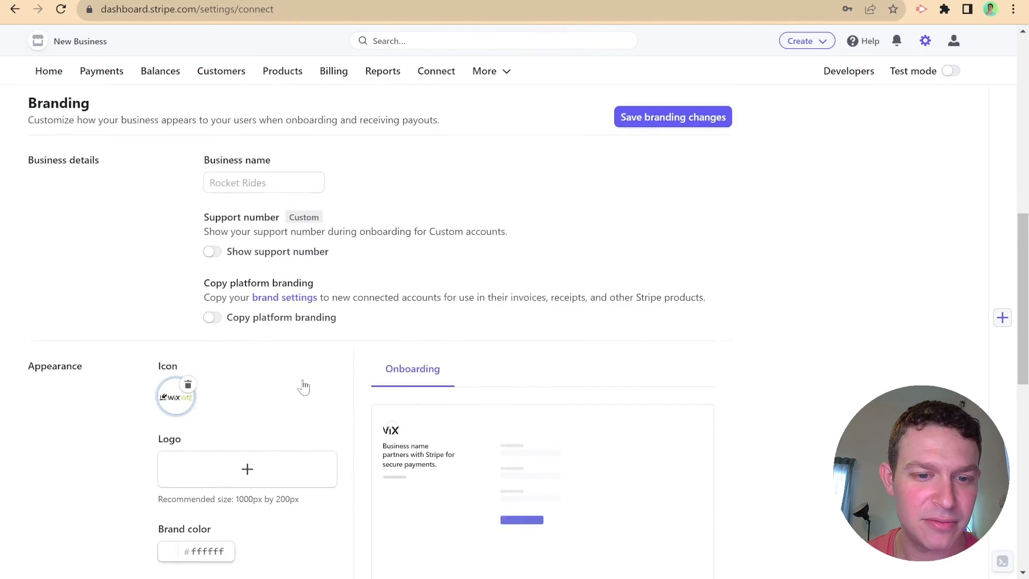
scroll(206, 434, down, 5)
double_click(207, 434)
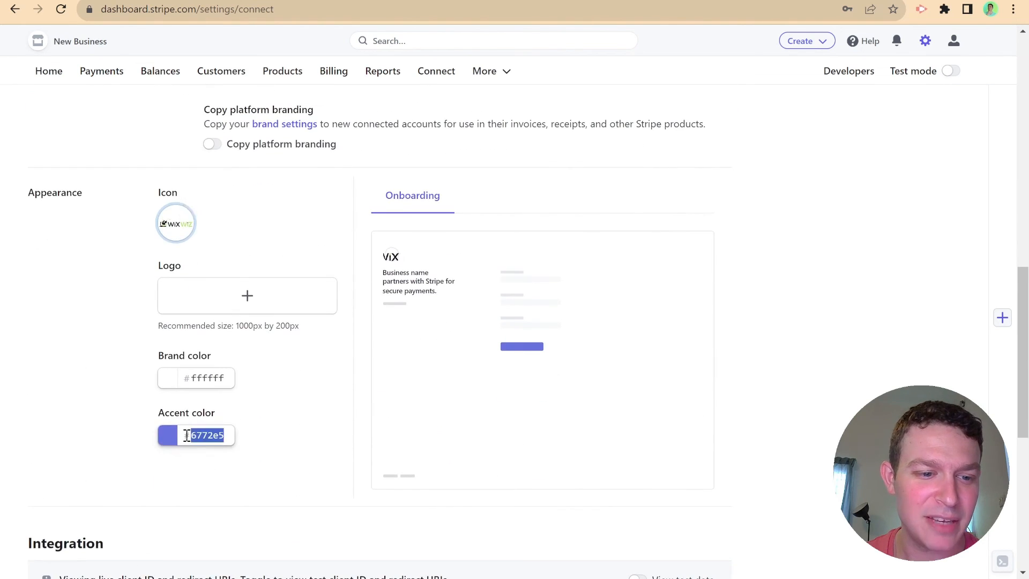
text(66e575)
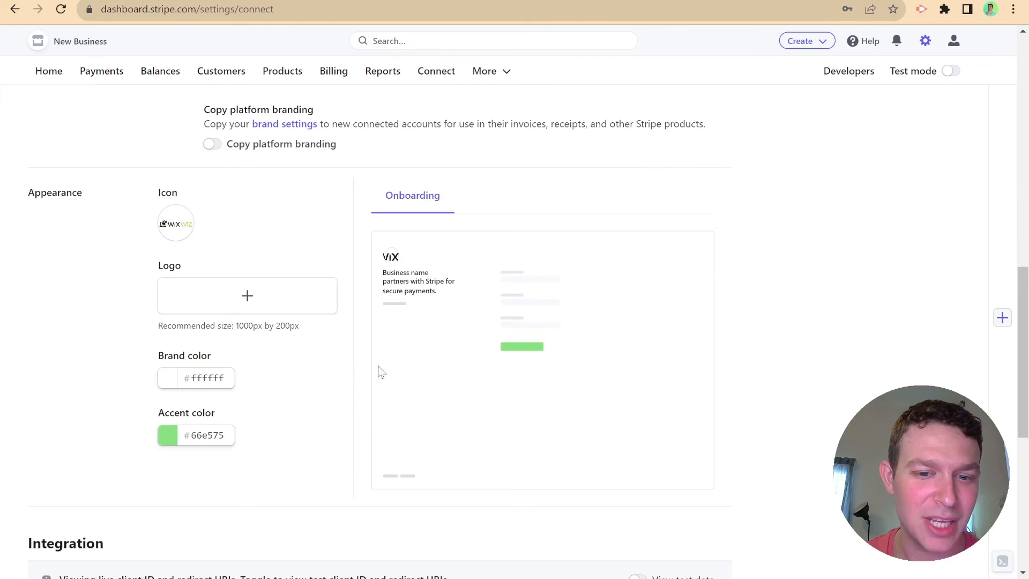
scroll(434, 362, up, 4)
click(234, 245)
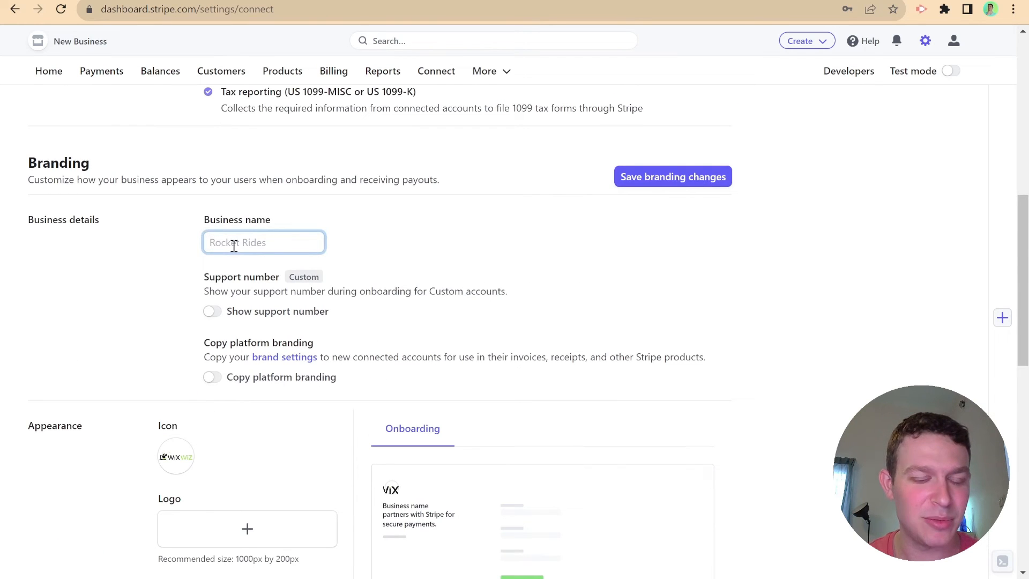
text(Wix Wiz)
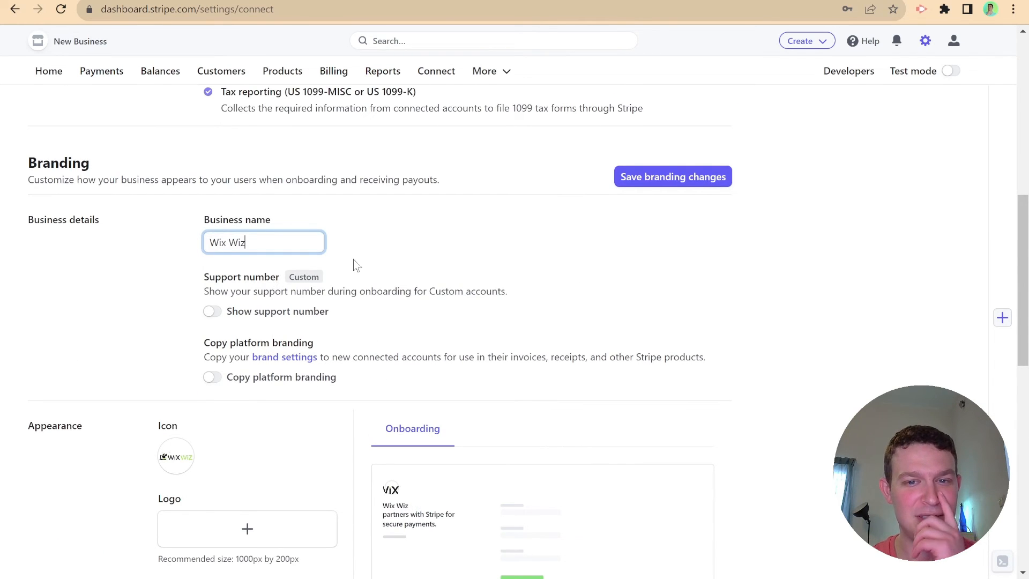
click(656, 182)
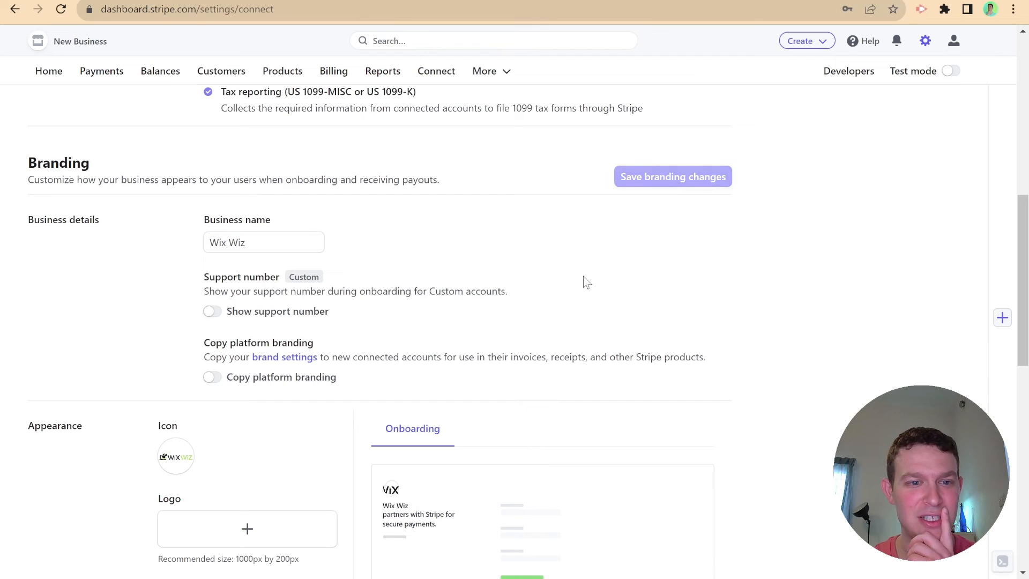
- Toggle test mode on and back off, then review the live Appearance settings
scroll(322, 292, down, 7)
scroll(325, 298, up, 15)
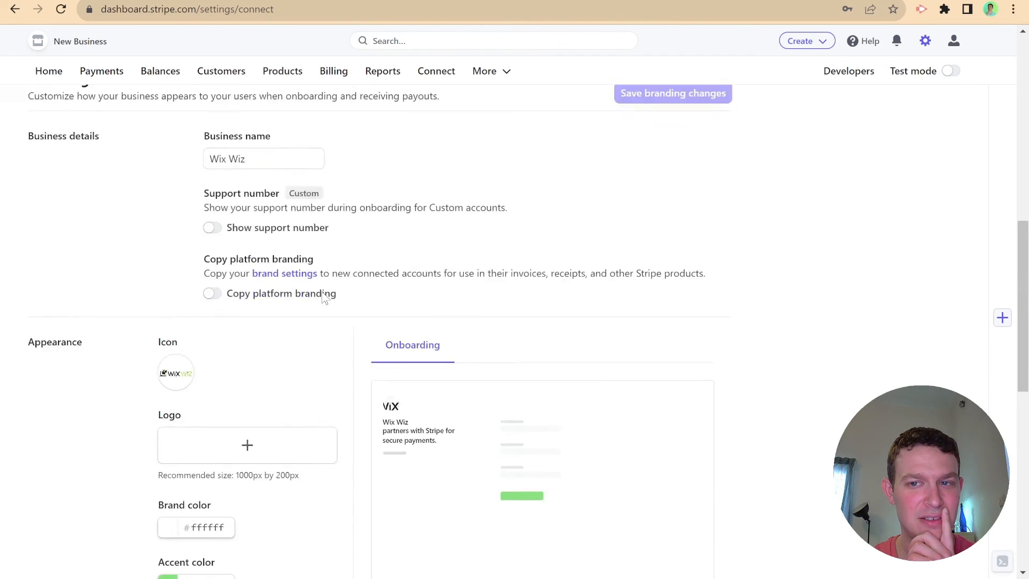
scroll(325, 297, down, 4)
scroll(326, 298, down, 10)
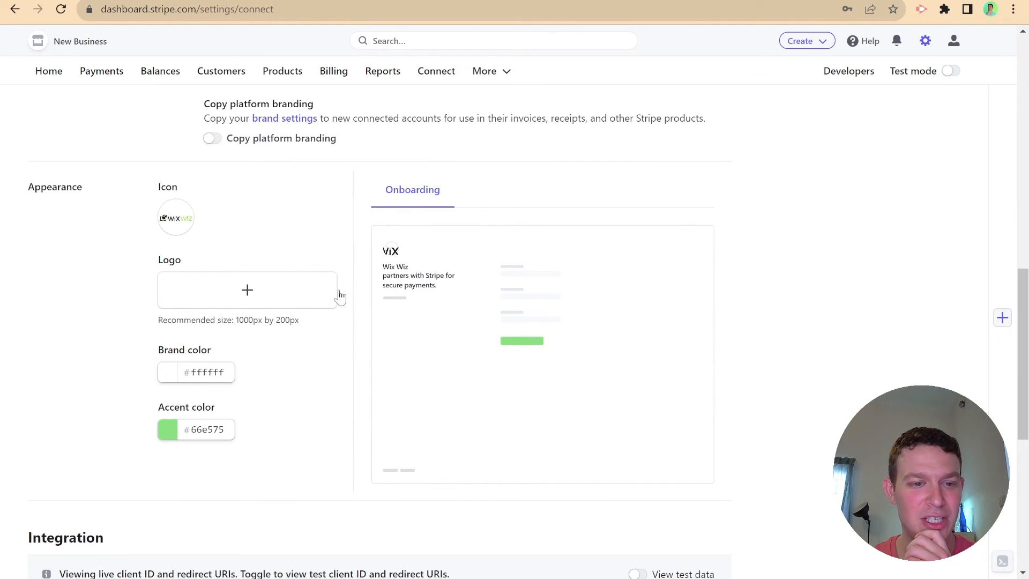
click(950, 72)
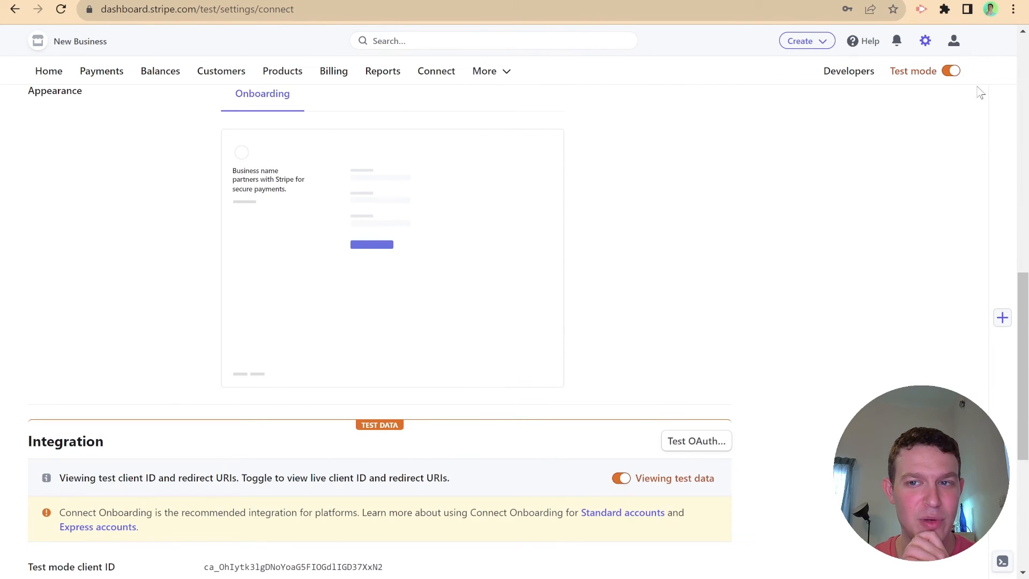
click(950, 71)
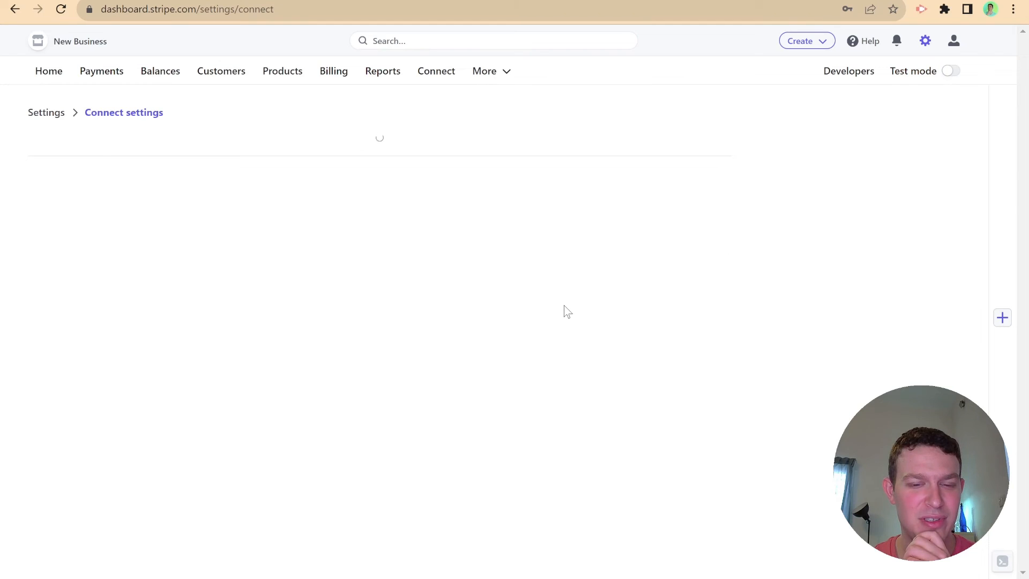
scroll(566, 312, down, 12)
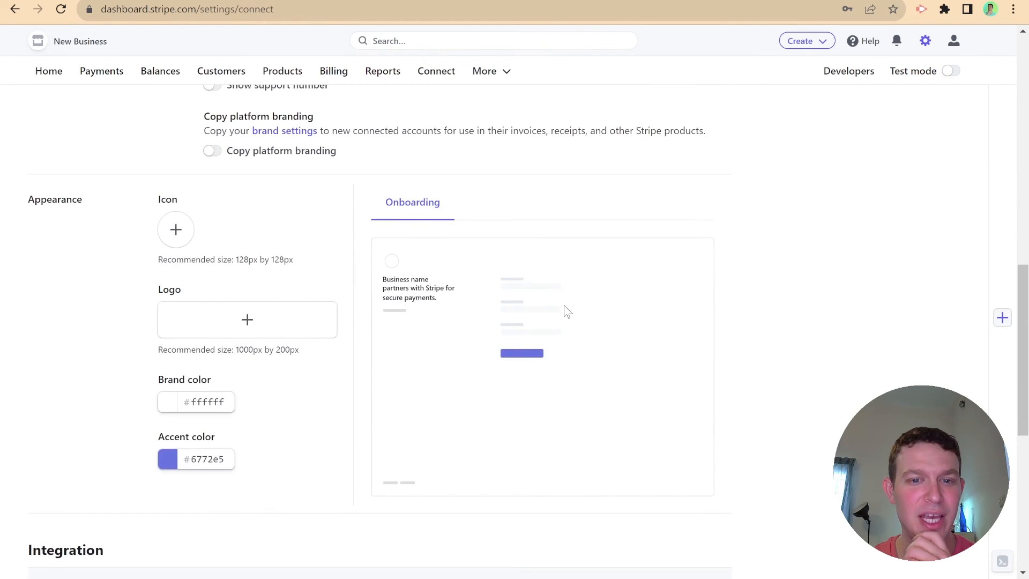
scroll(567, 311, up, 3)
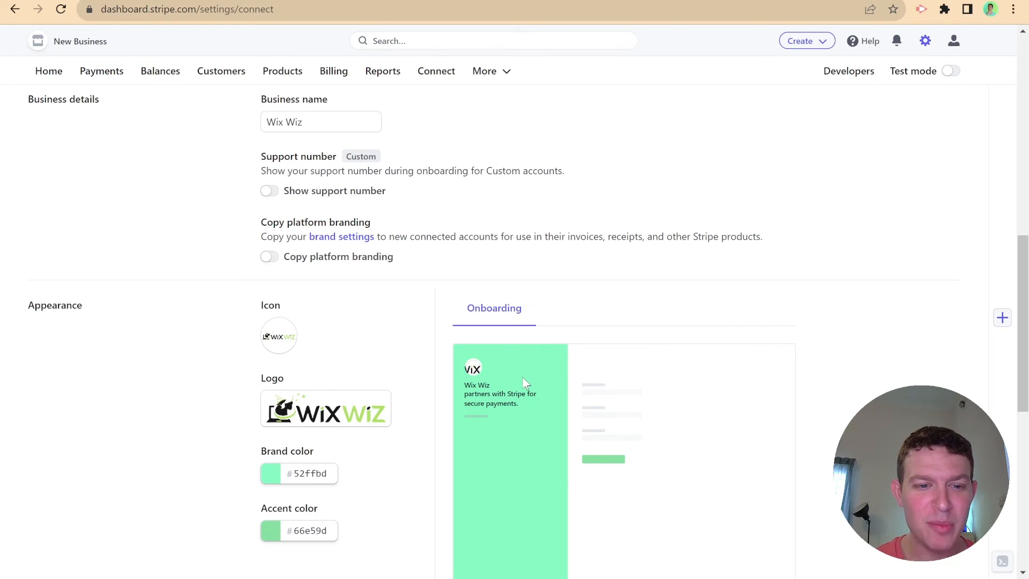
- Scroll the Appearance settings to check the Wix Wiz logo and 52ffbd / 66e59d colours
scroll(522, 376, down, 2)
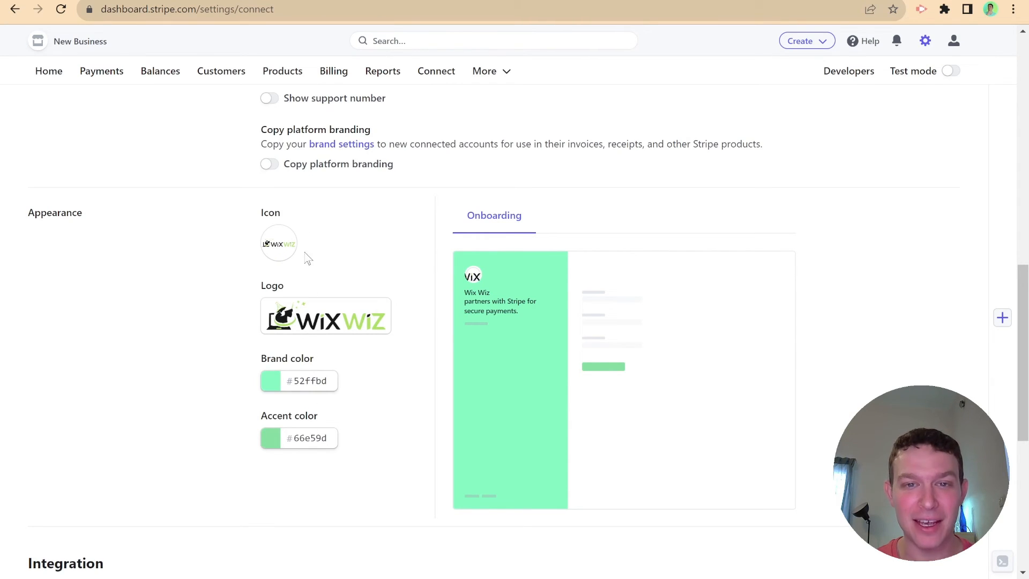
- Switch the dashboard to test mode and scroll to the mint Wix Wiz branding preview
scroll(702, 375, up, 3)
scroll(702, 375, down, 1)
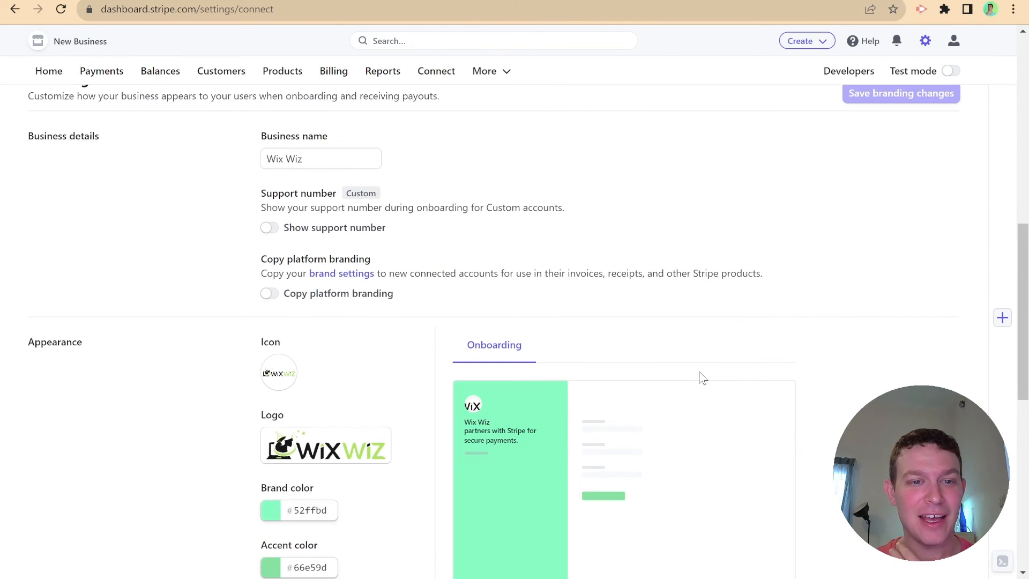
scroll(702, 377, up, 2)
scroll(702, 375, down, 4)
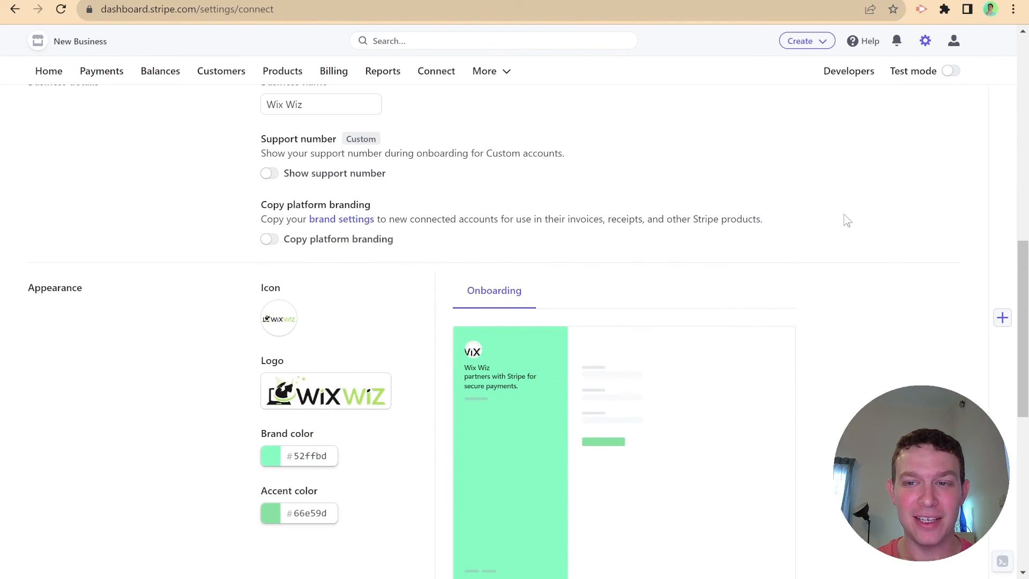
click(951, 71)
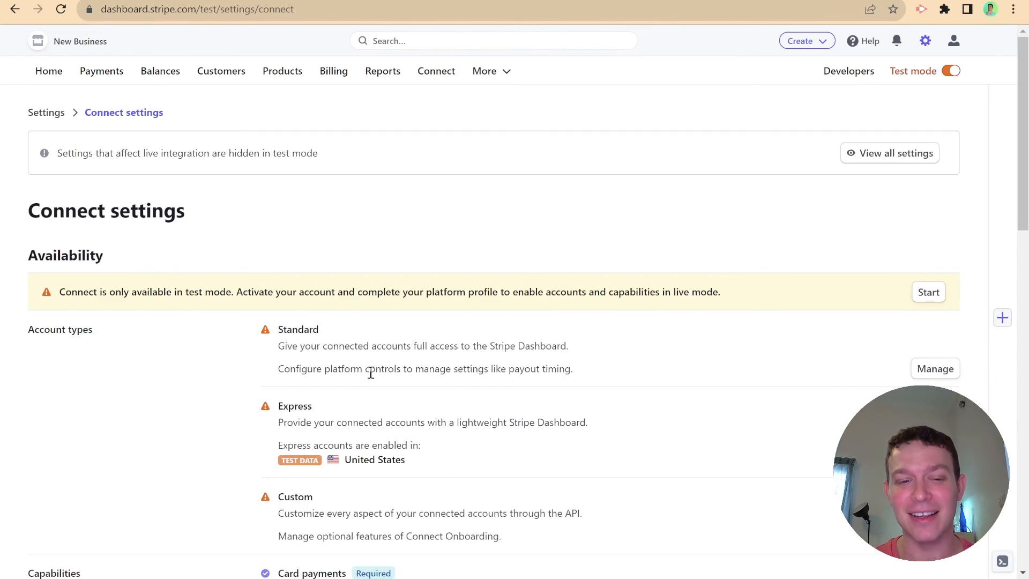
scroll(334, 304, down, 10)
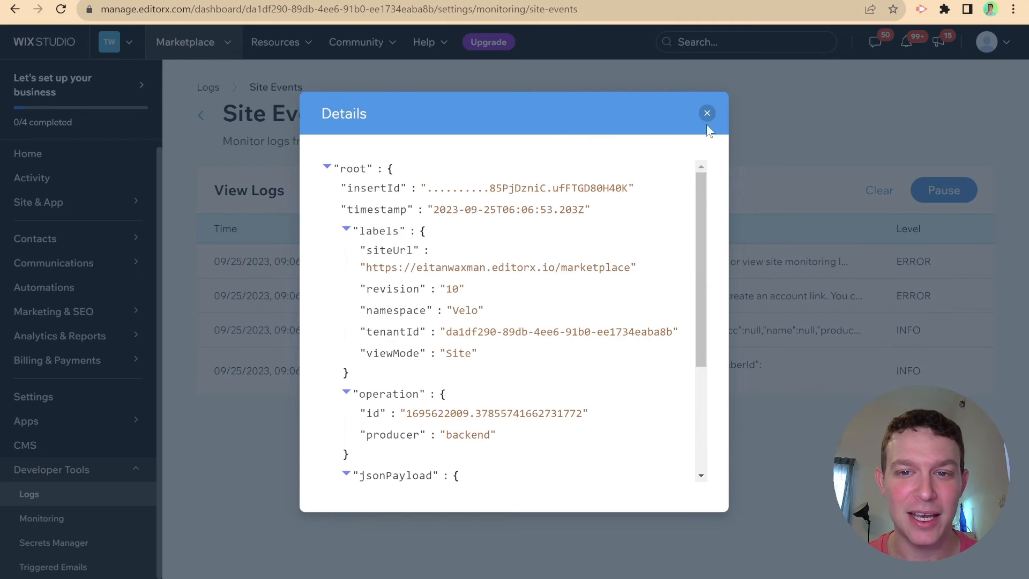
- Close the log details and clear the previous Site Events entries
click(707, 116)
click(886, 194)
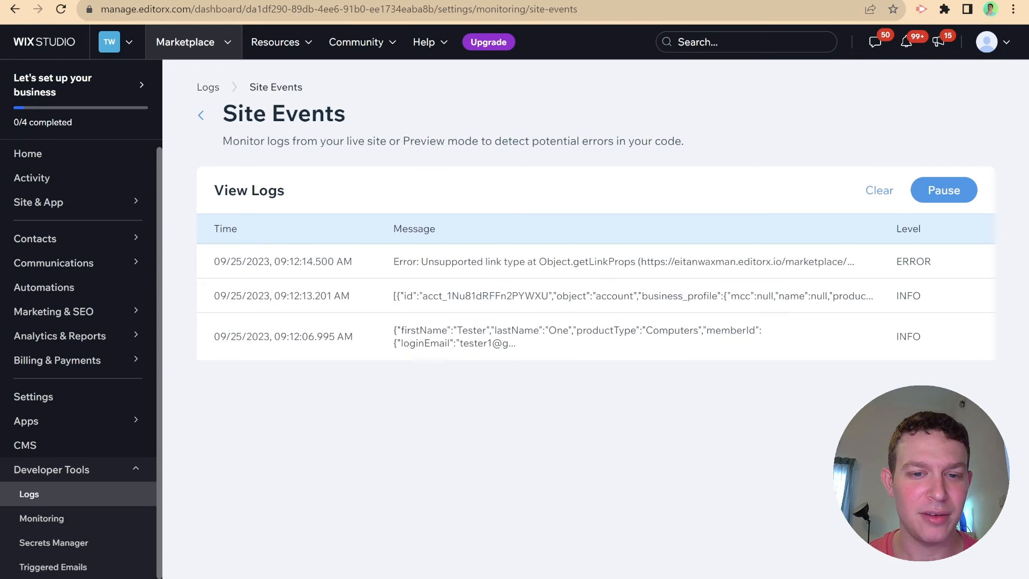
click(579, 263)
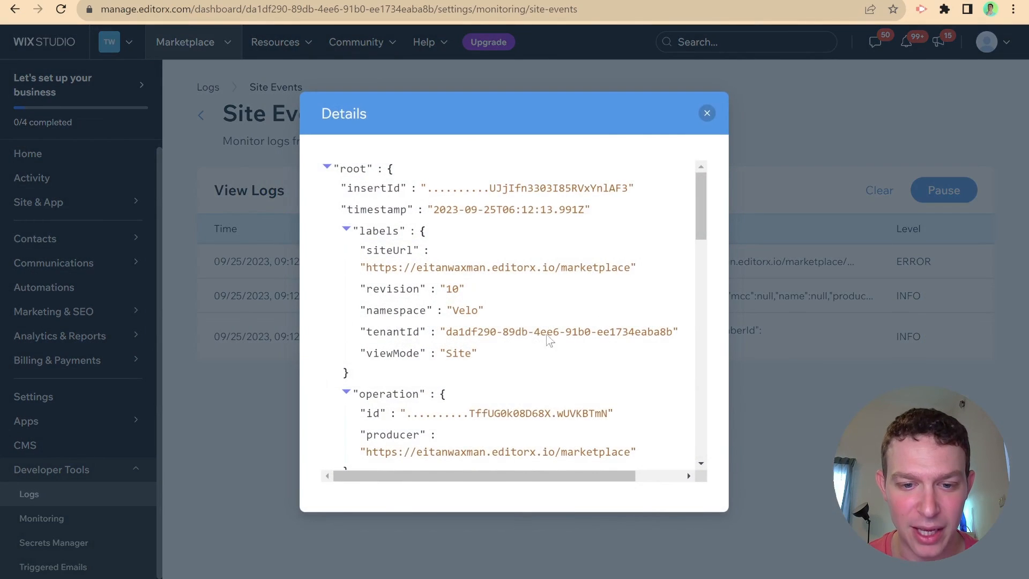
scroll(532, 338, down, 5)
scroll(532, 339, down, 1)
scroll(532, 339, up, 3)
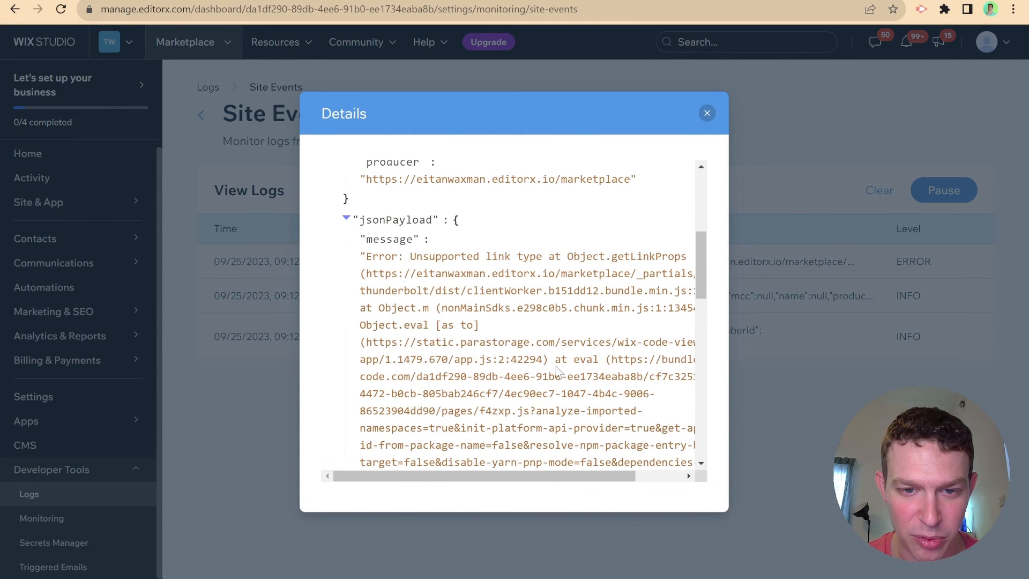
drag(569, 477, 629, 475)
scroll(516, 356, down, 10)
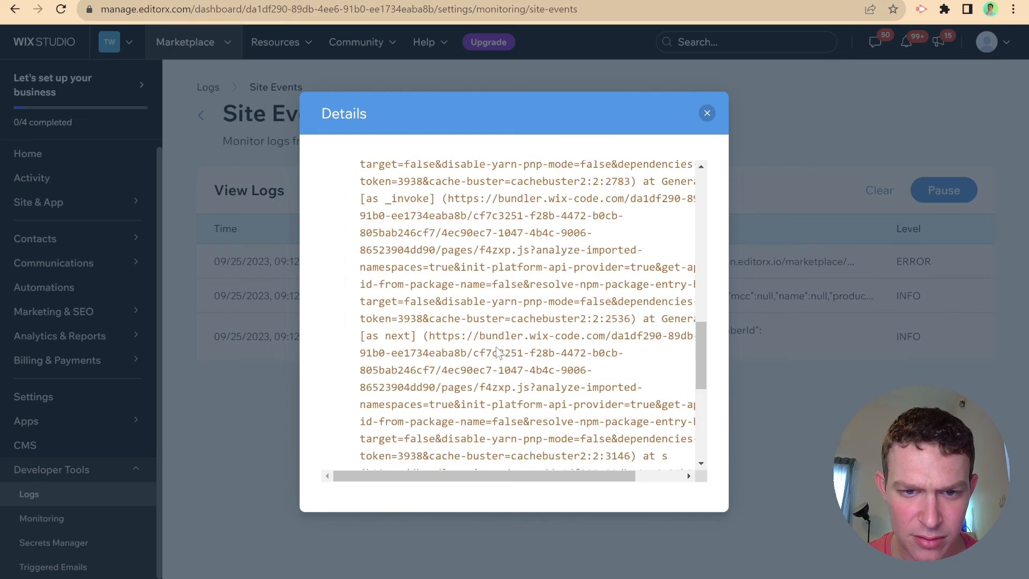
scroll(516, 356, up, 6)
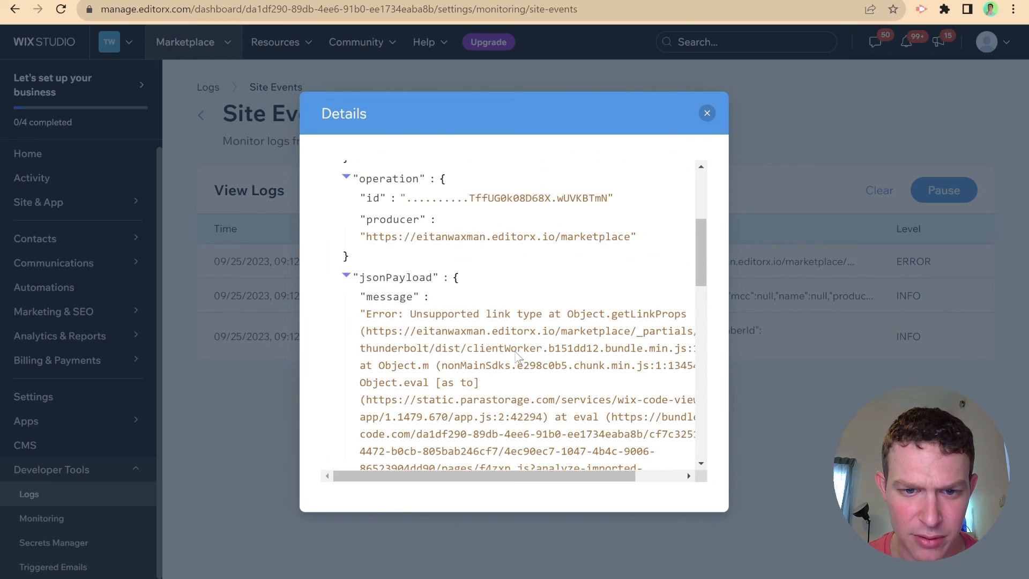
scroll(516, 356, down, 3)
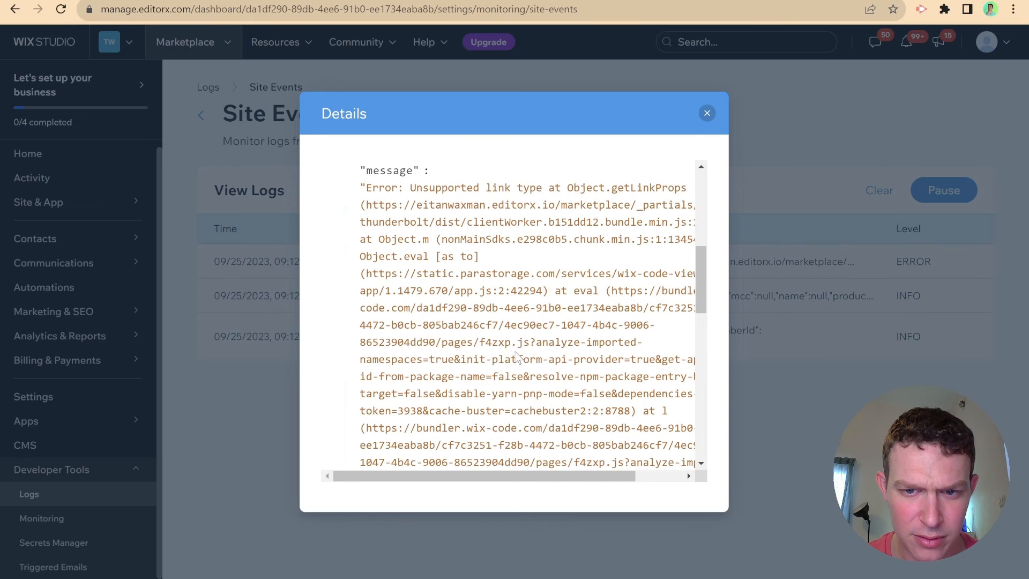
scroll(536, 337, down, 7)
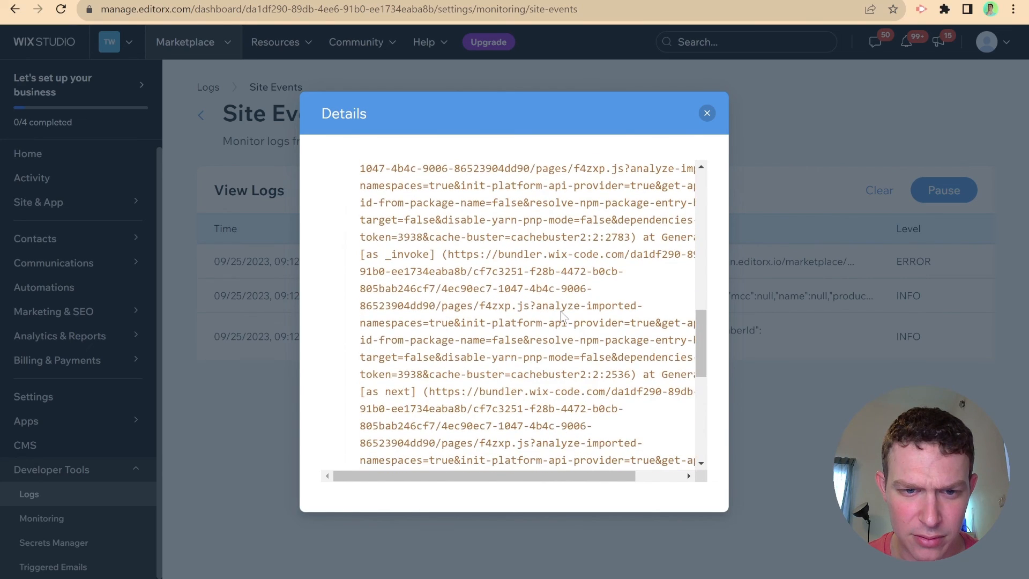
scroll(562, 316, down, 5)
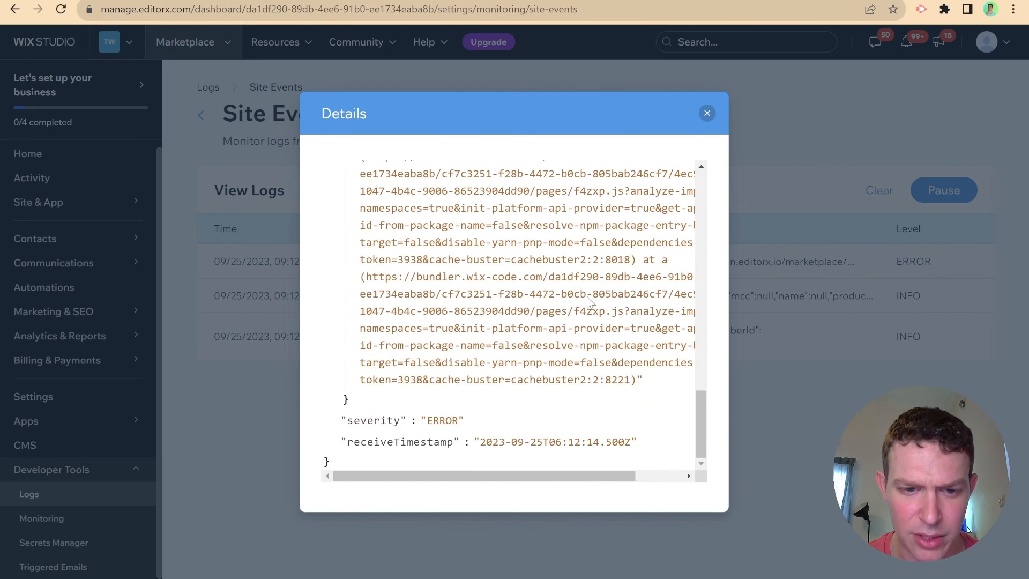
click(707, 114)
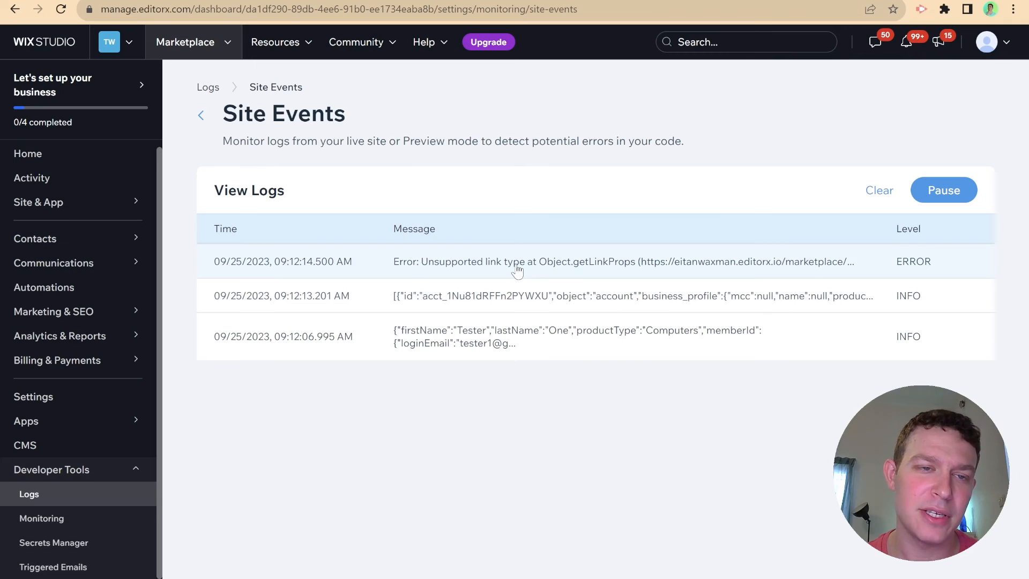
- Open Chrome's console on the seller-onboarding page and expand the logged seller Object and UnsupportedLinkTypeError
click(211, 0)
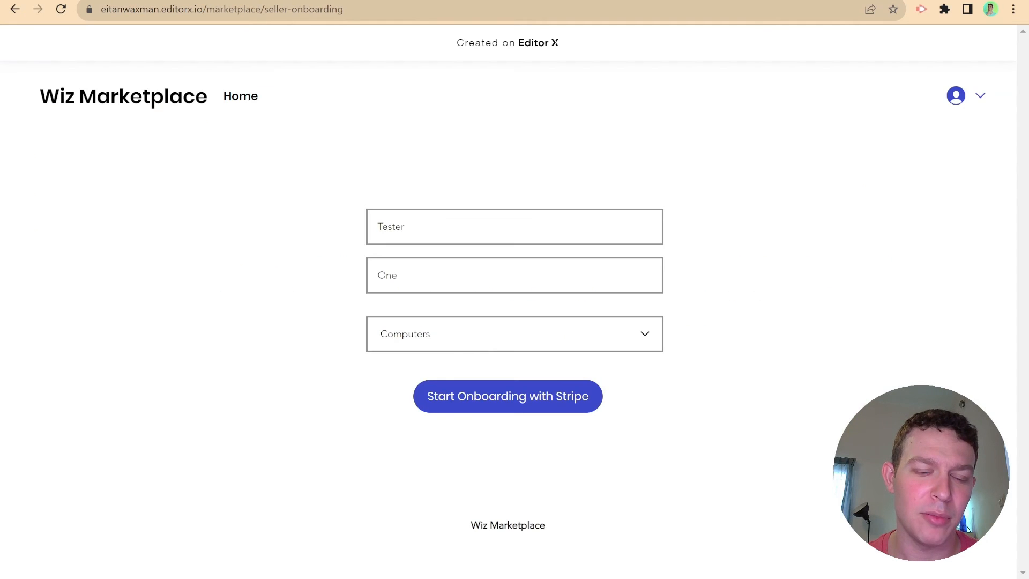
click(756, 433)
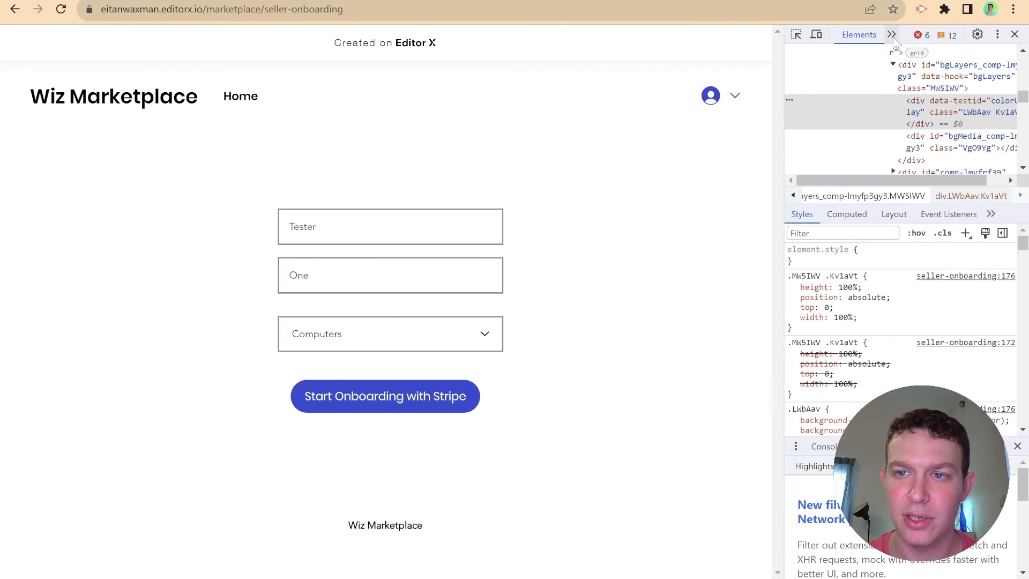
click(892, 35)
click(904, 66)
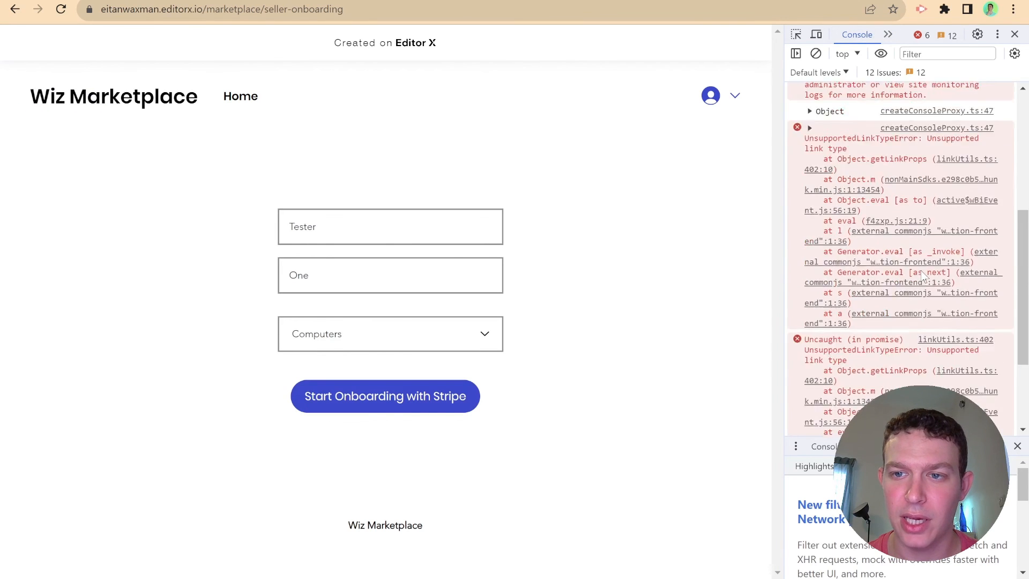
scroll(924, 276, up, 3)
click(831, 263)
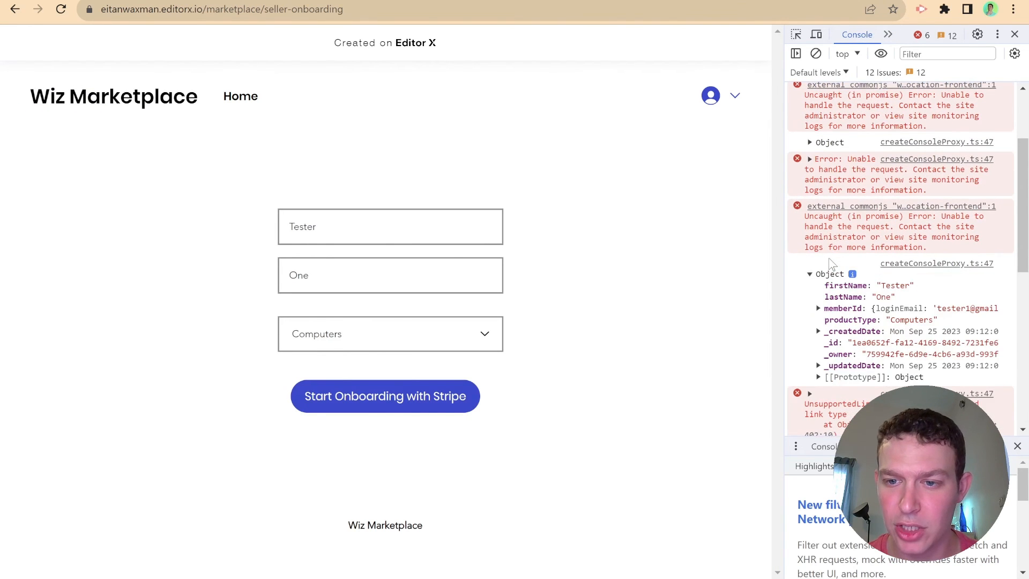
click(831, 264)
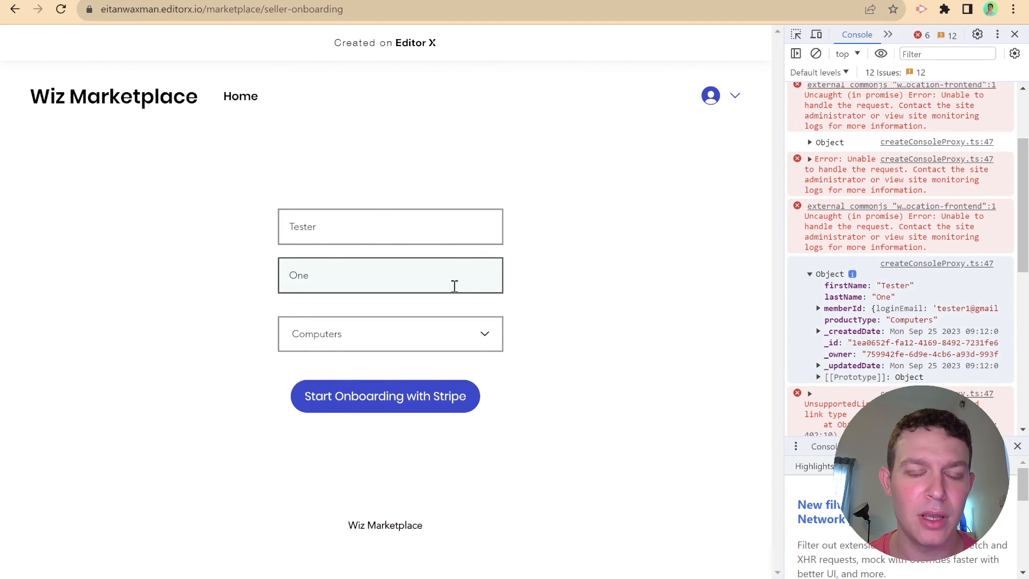
scroll(845, 331, down, 3)
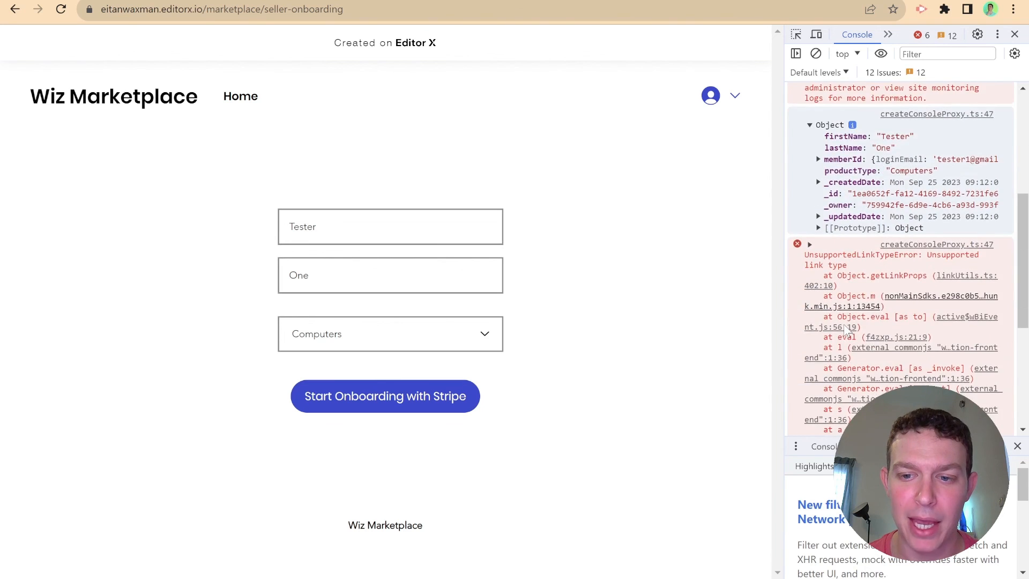
scroll(844, 331, down, 2)
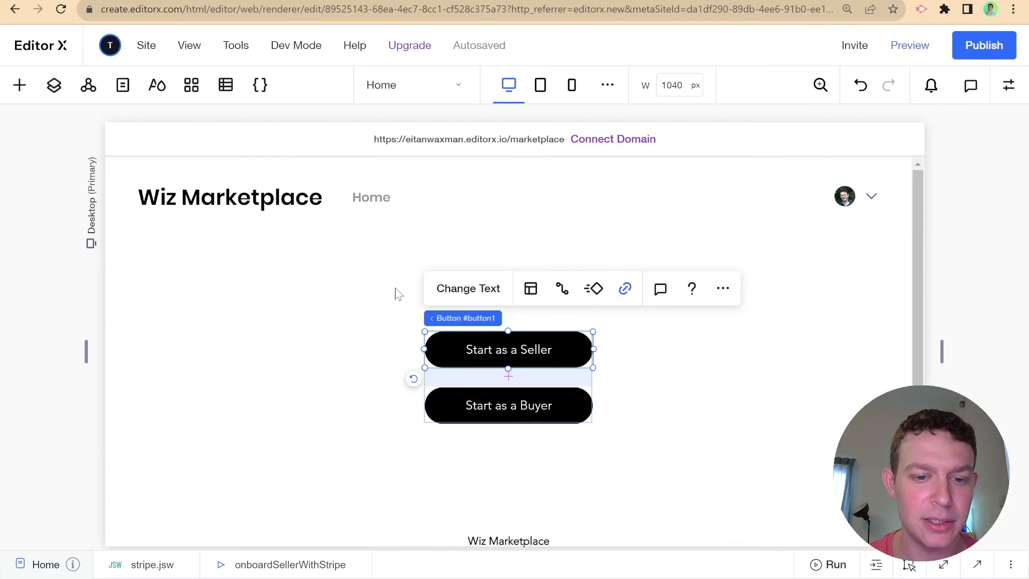
- Review the onboardSellerWithStripe function in the stripe.jsw backend code
click(478, 564)
click(155, 288)
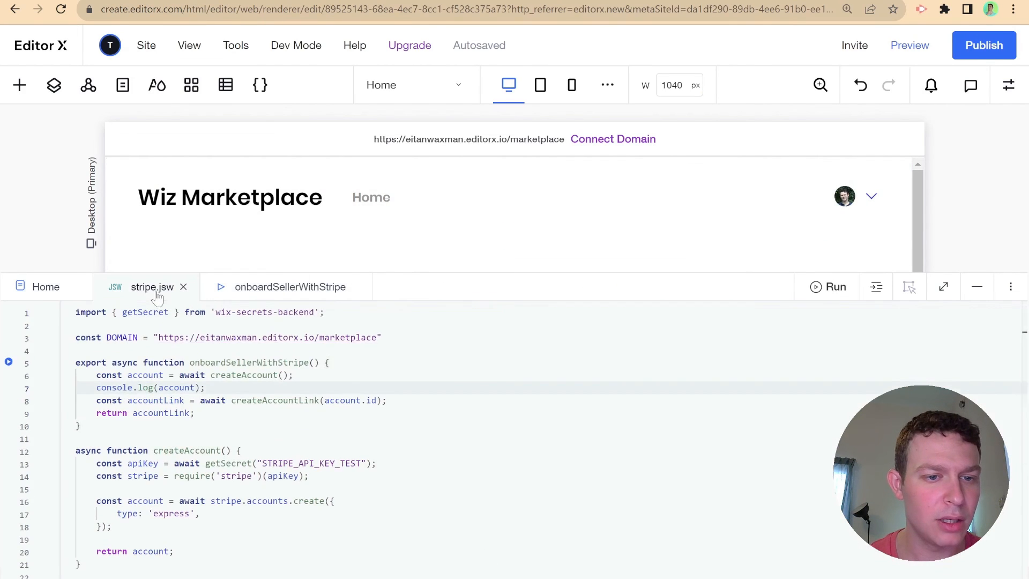
click(276, 288)
click(137, 289)
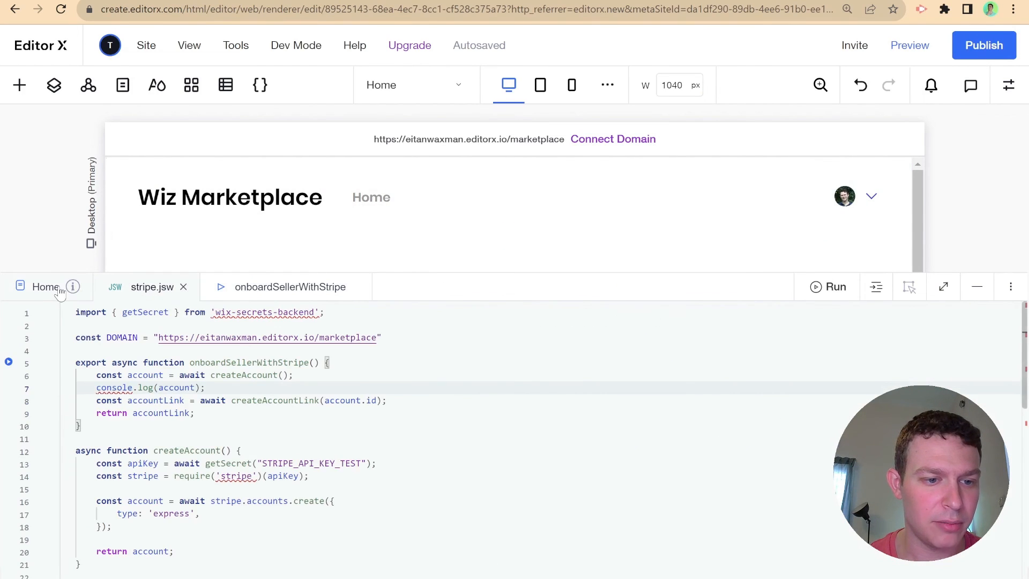
- Add console.log(accountLink); after the onboardSellerWithStripe() call in the Seller Onboarding page code
click(130, 84)
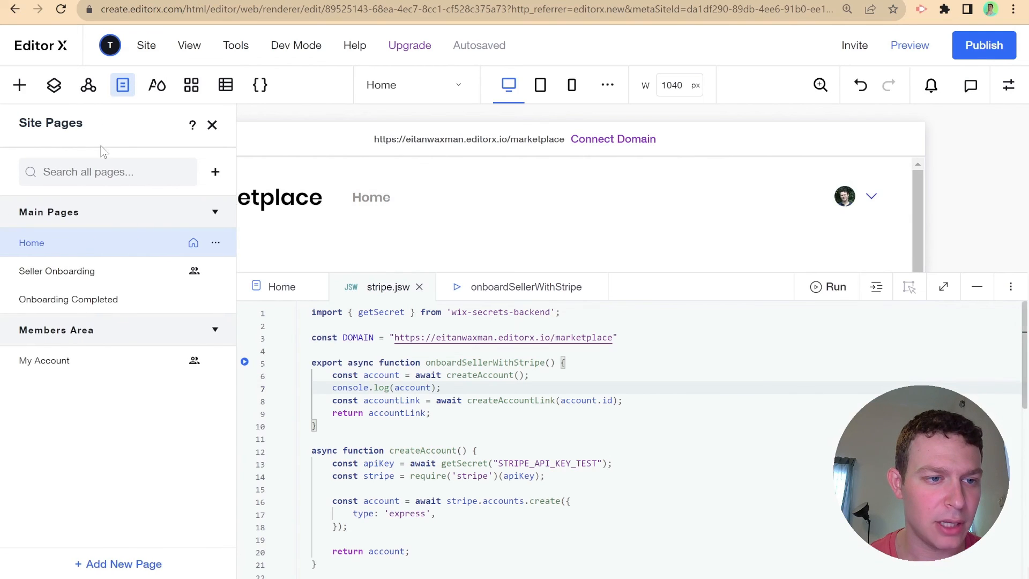
click(85, 271)
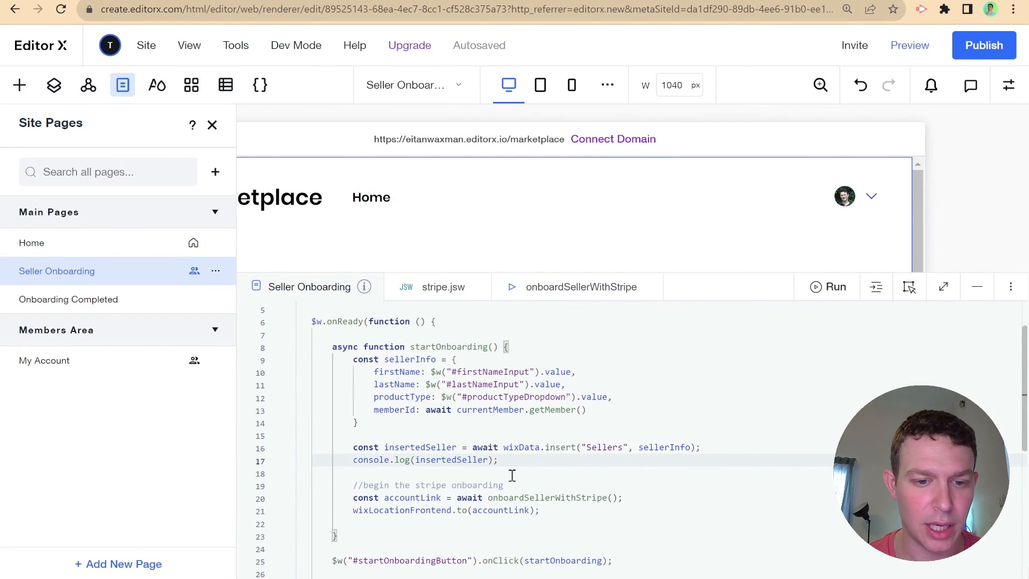
drag(654, 500, 649, 455)
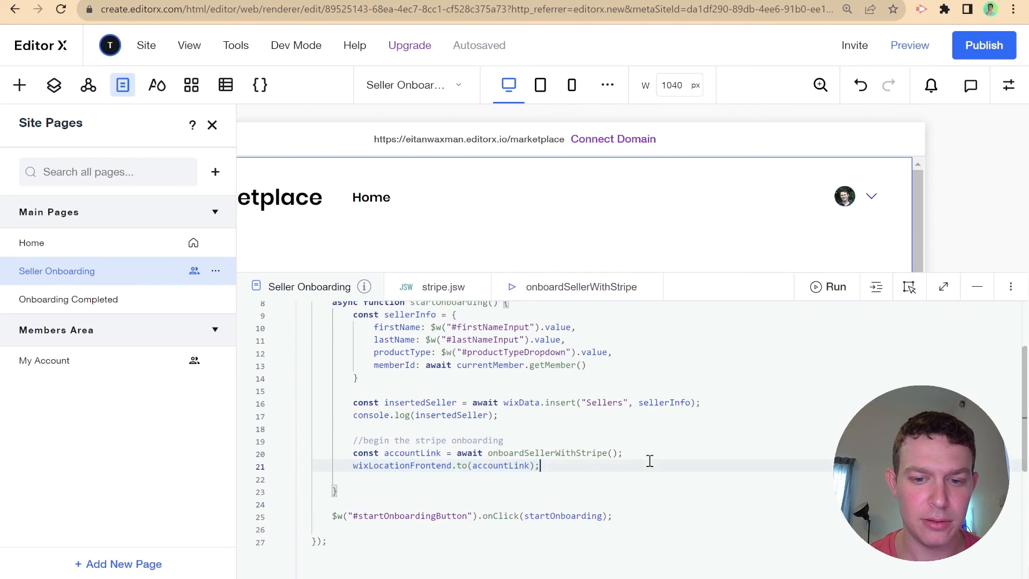
key(Return)
text(console.)
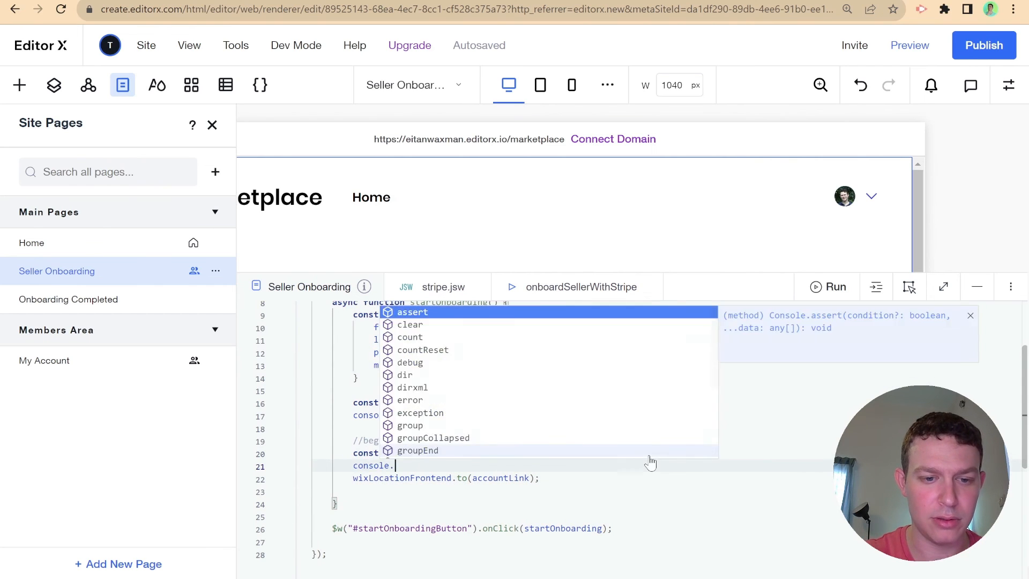
text(log(accountLink);)
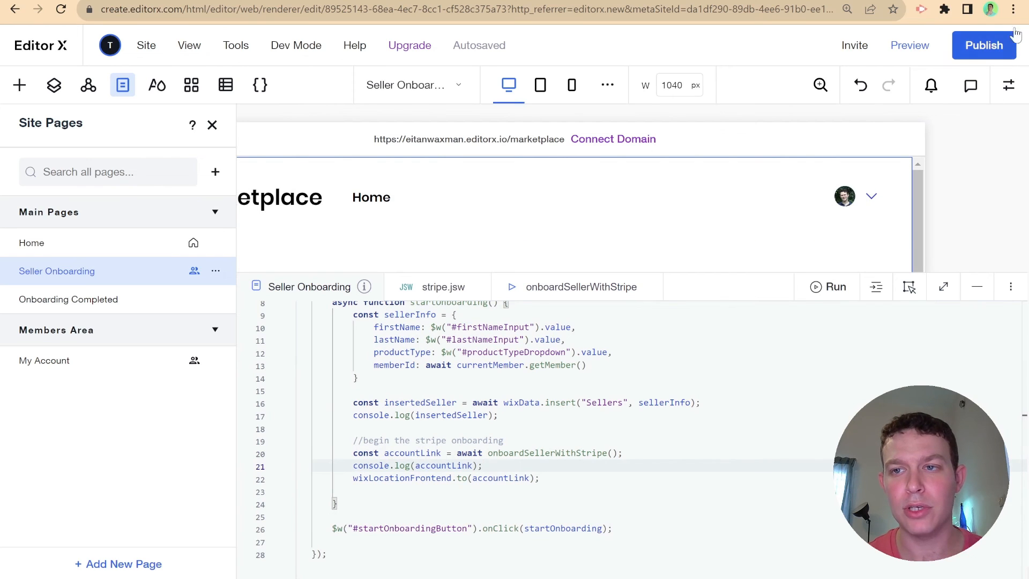
click(966, 186)
click(966, 186)
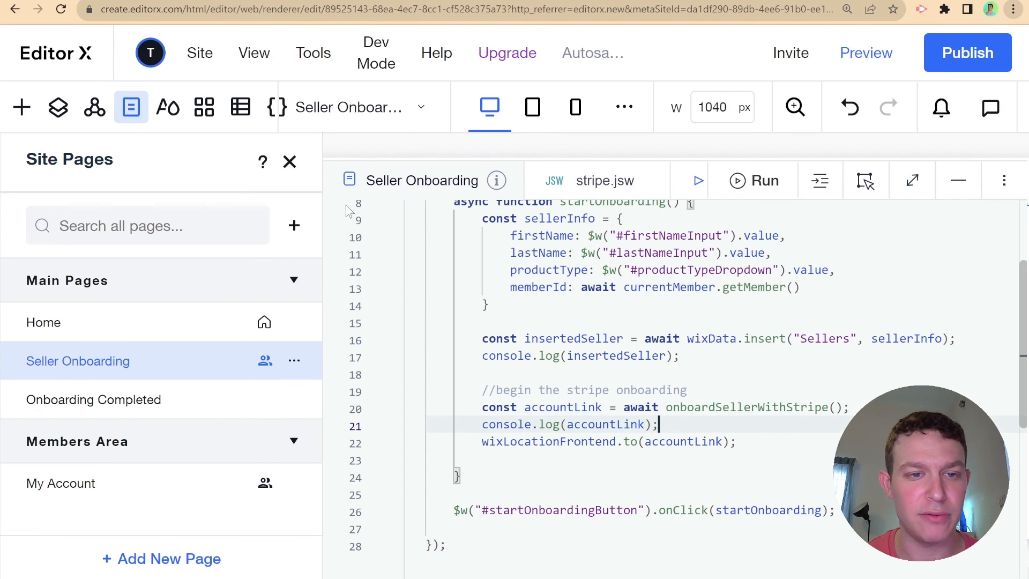
click(290, 164)
- Show Stripe's Create an account link reference and highlight the url field in its sample response
click(396, 1)
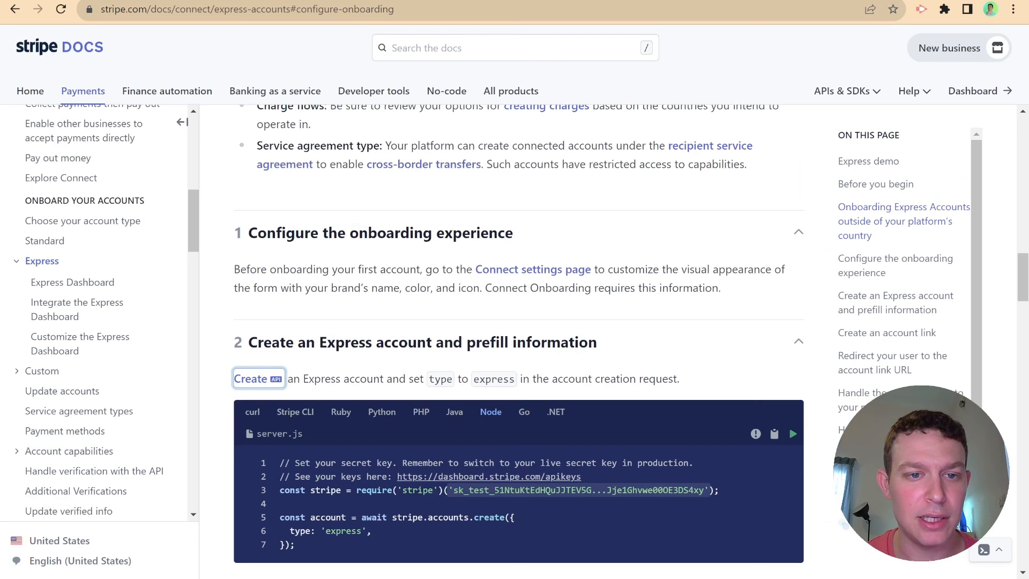
key(ctrl+Tab)
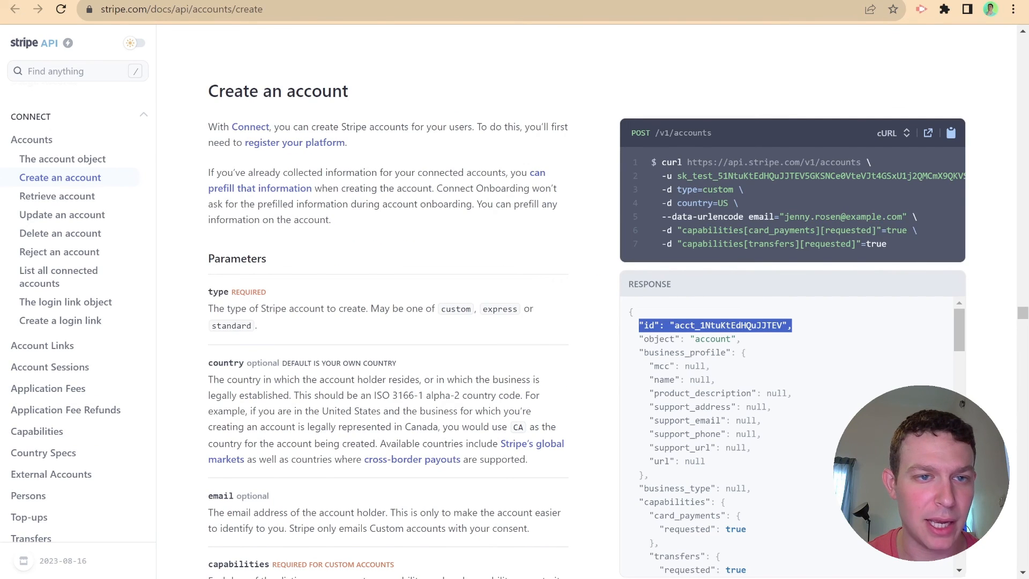
key(ctrl+Tab)
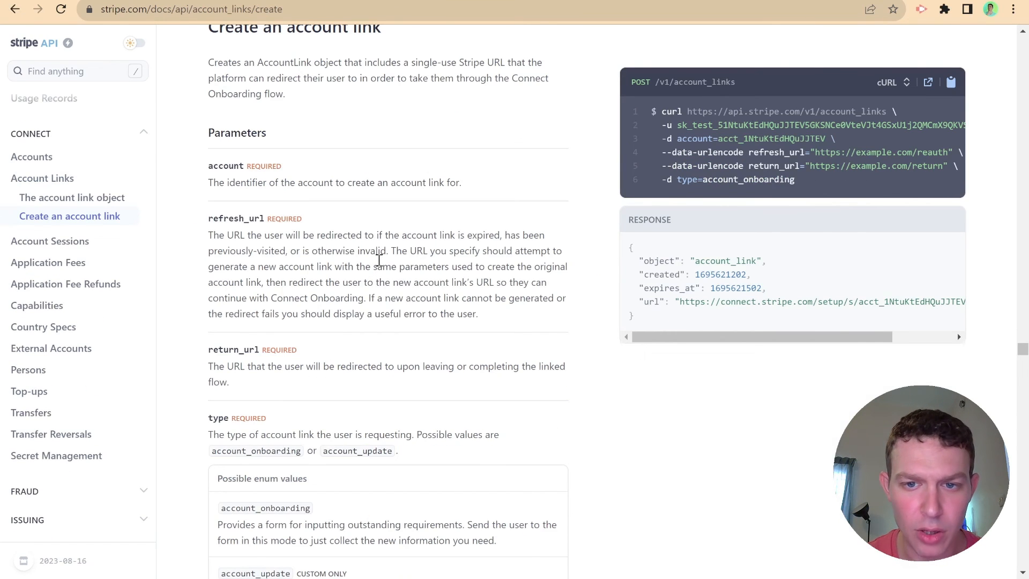
drag(639, 261, 800, 324)
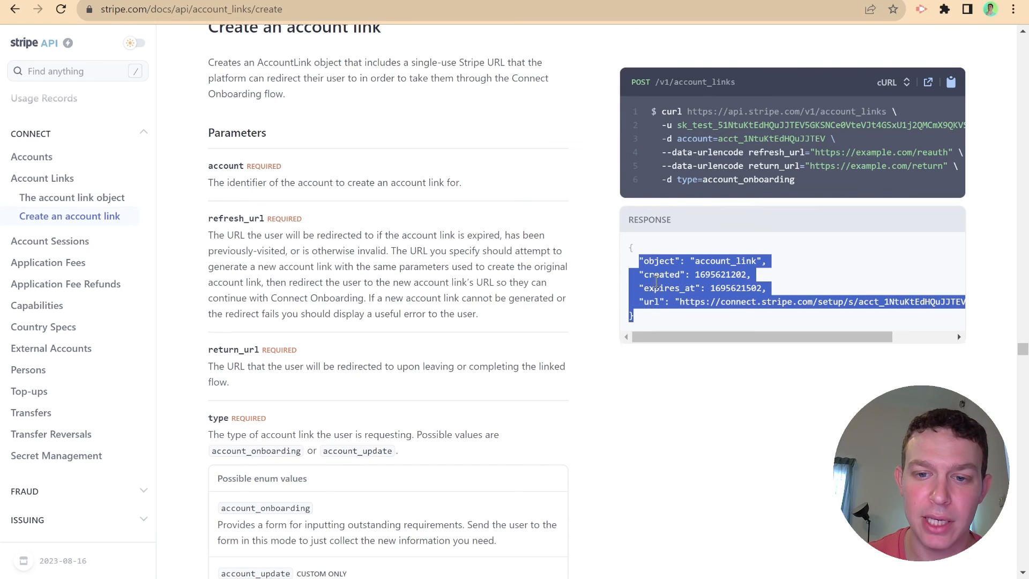
double_click(652, 302)
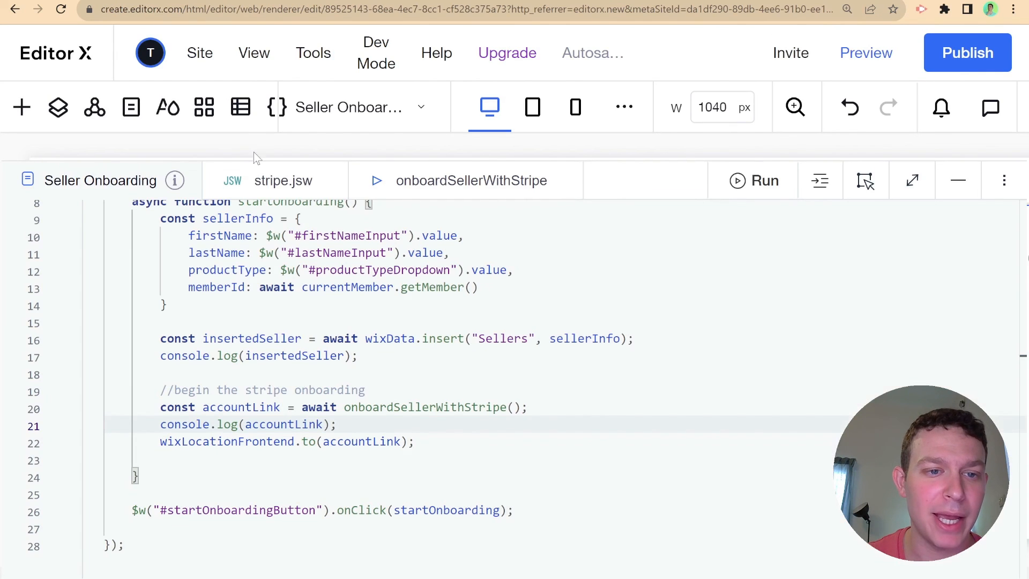
- Change stripe.jsw to return accountLink.url, then publish the site and reload the live page
click(260, 180)
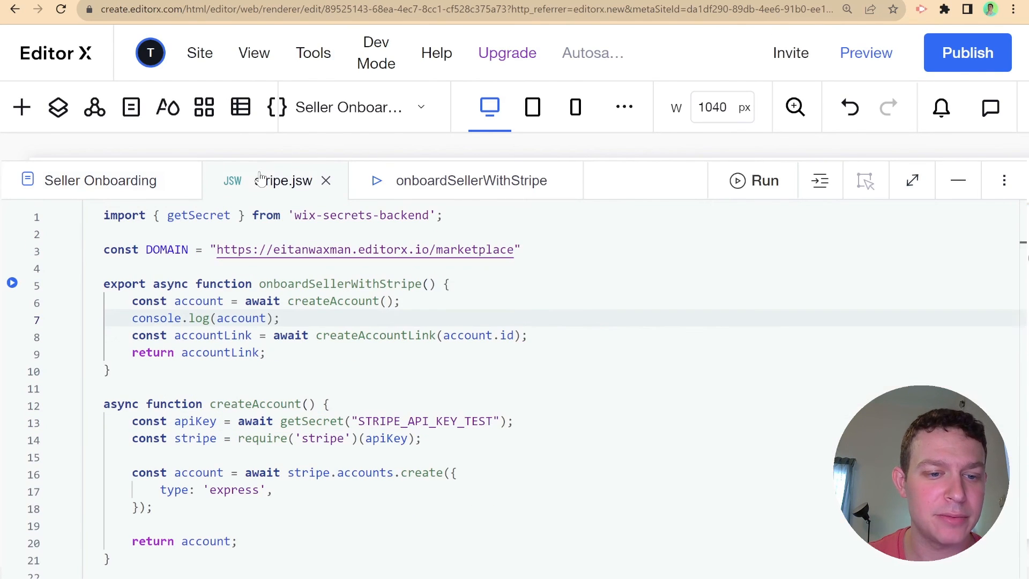
scroll(280, 372, down, 7)
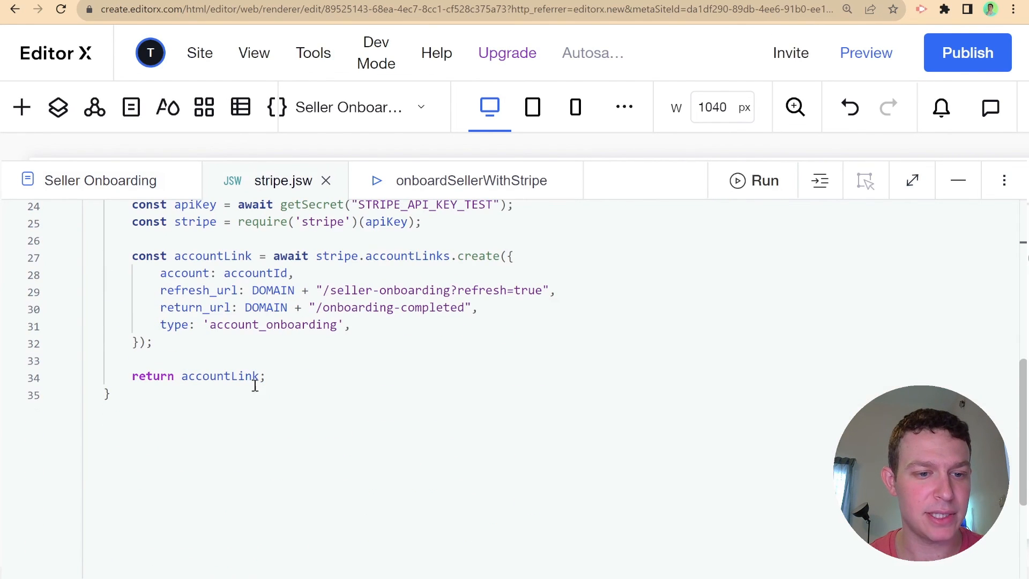
drag(263, 375, 269, 370)
scroll(270, 369, up, 1)
click(260, 409)
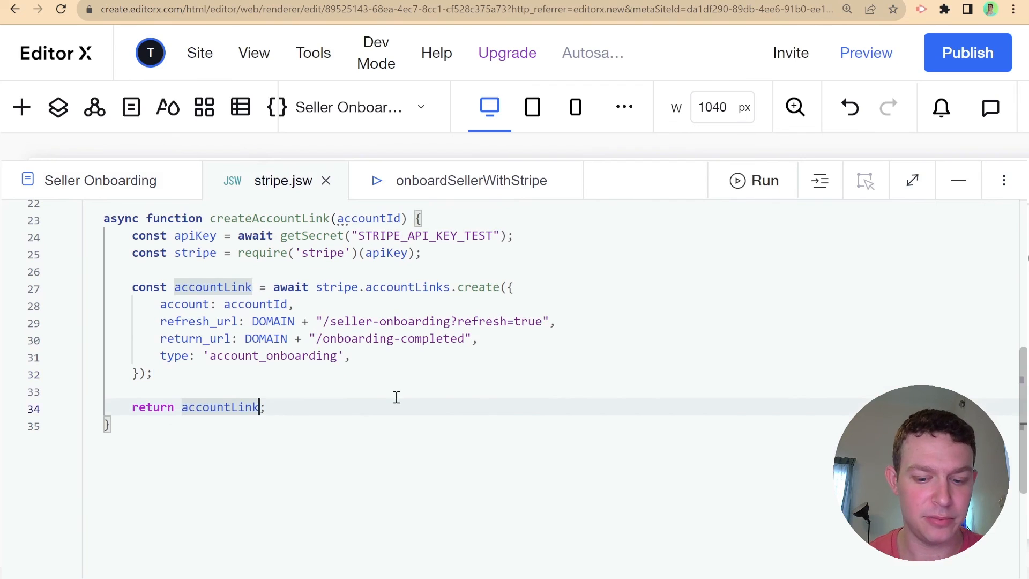
text(.url)
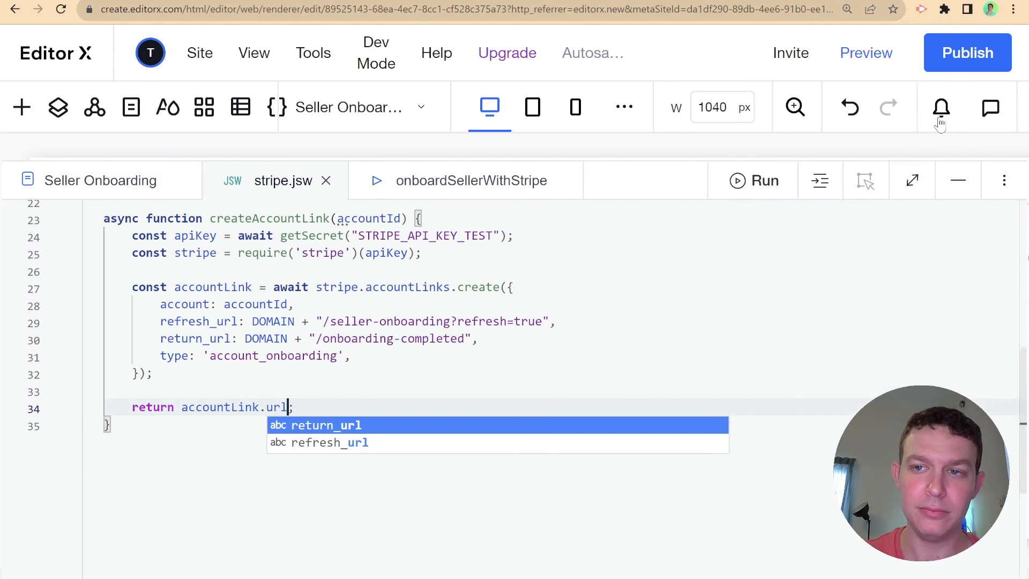
click(953, 69)
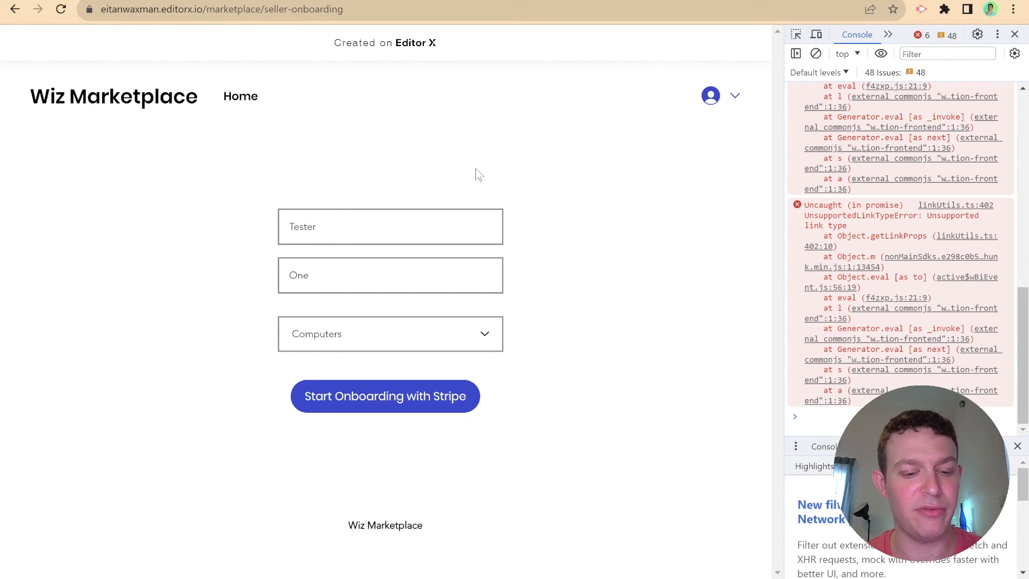
key(ctrl+r)
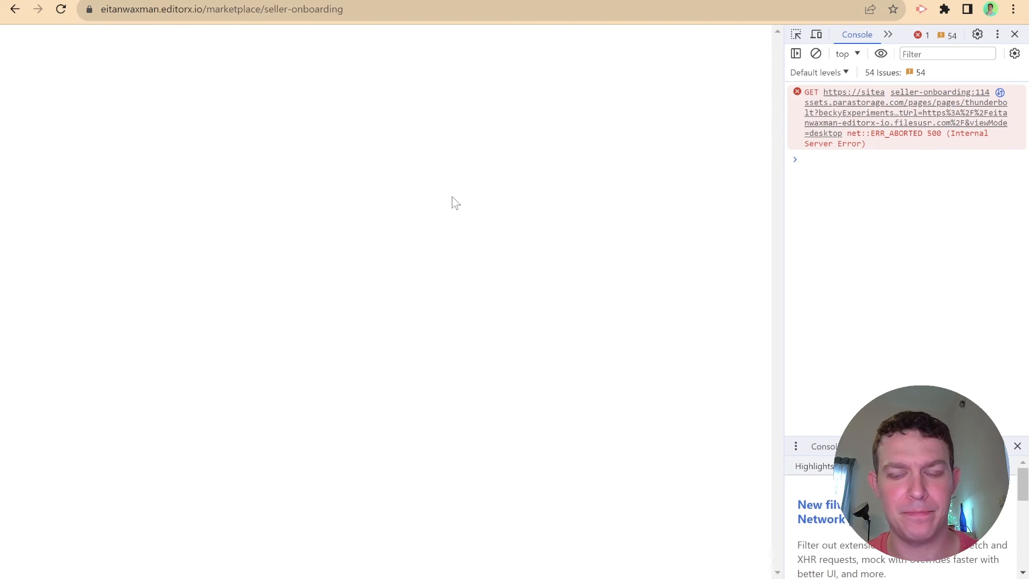
- Reload the live page, enter Tester One, choose Computers, and start Stripe onboarding
key(ctrl+r)
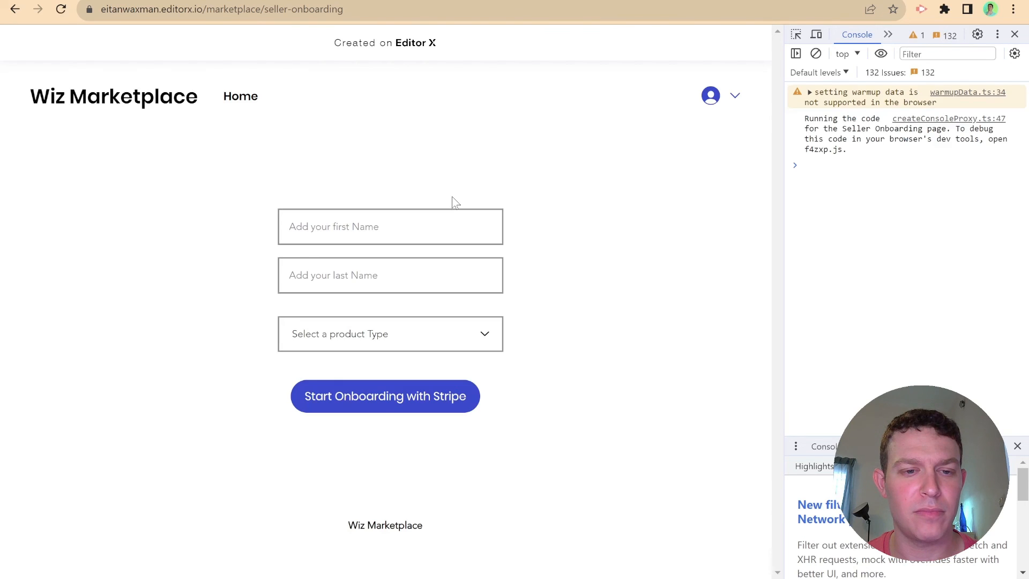
text(er)
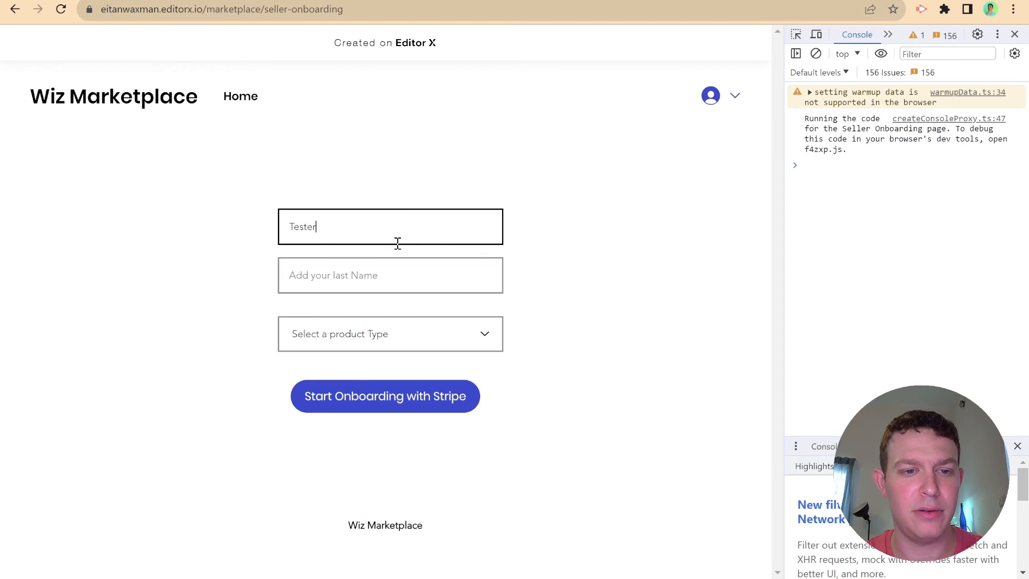
click(394, 271)
text(One)
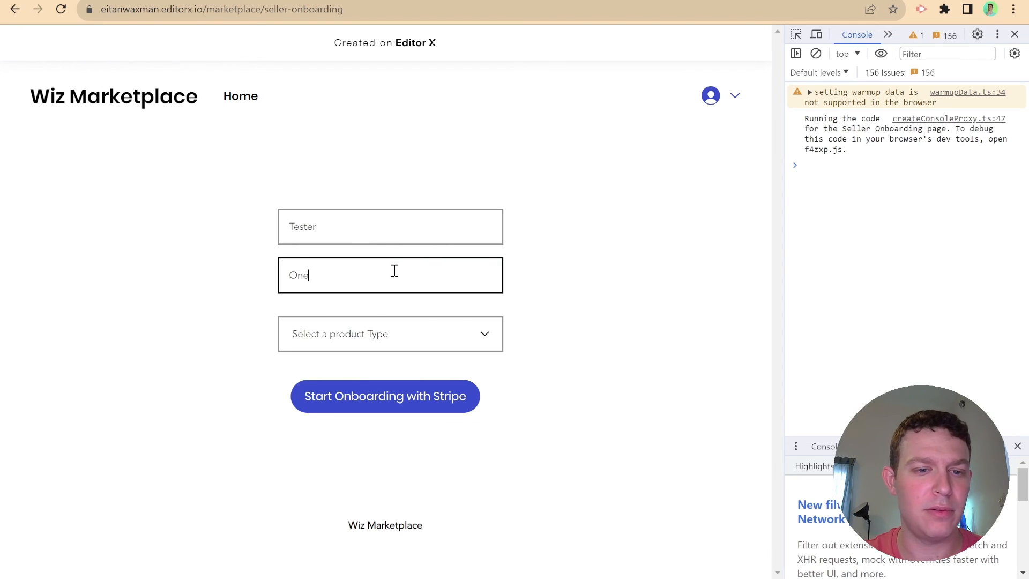
click(391, 327)
click(387, 360)
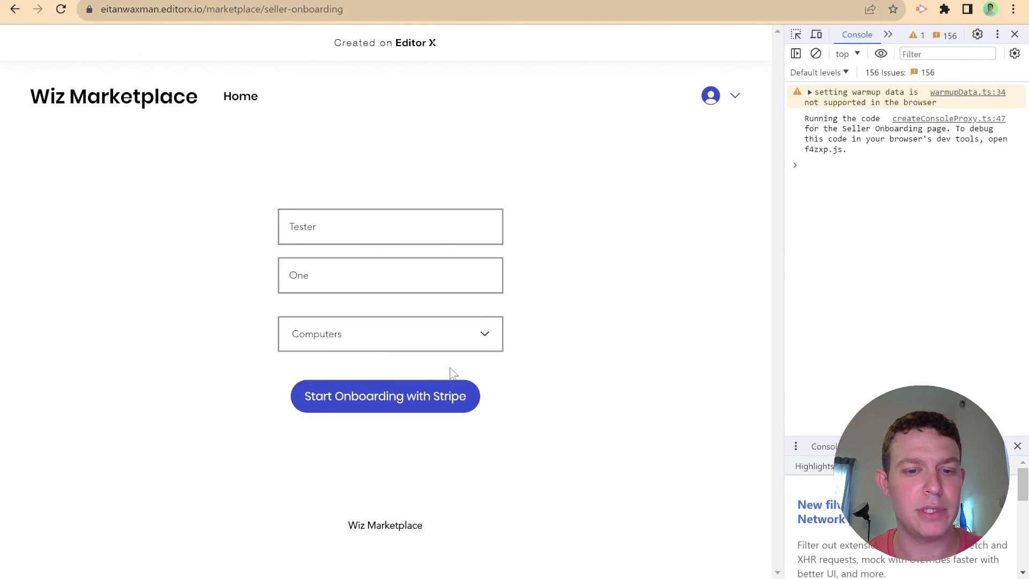
click(420, 395)
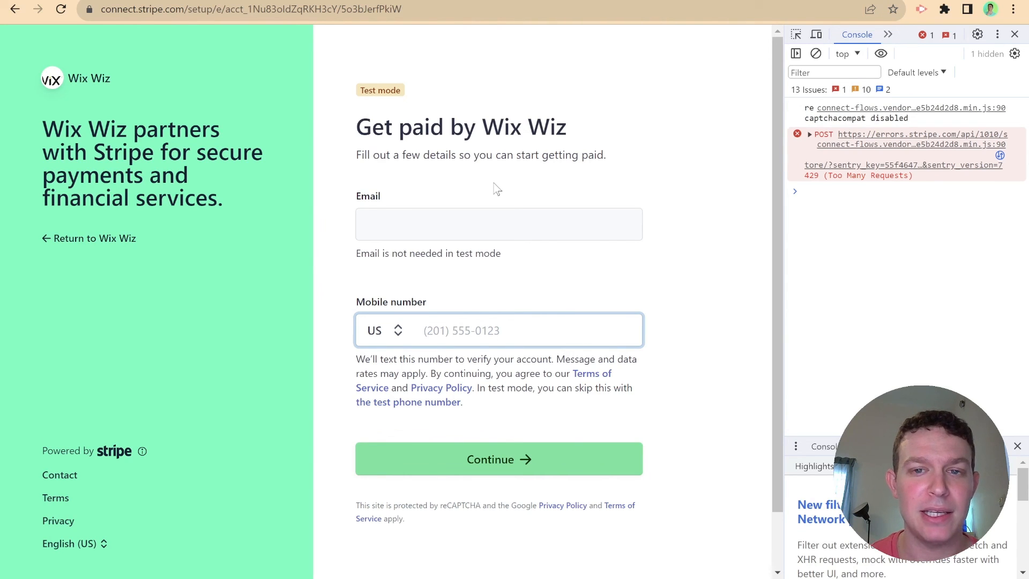
- Close the console and submit Stripe's test phone number for verification
click(1014, 34)
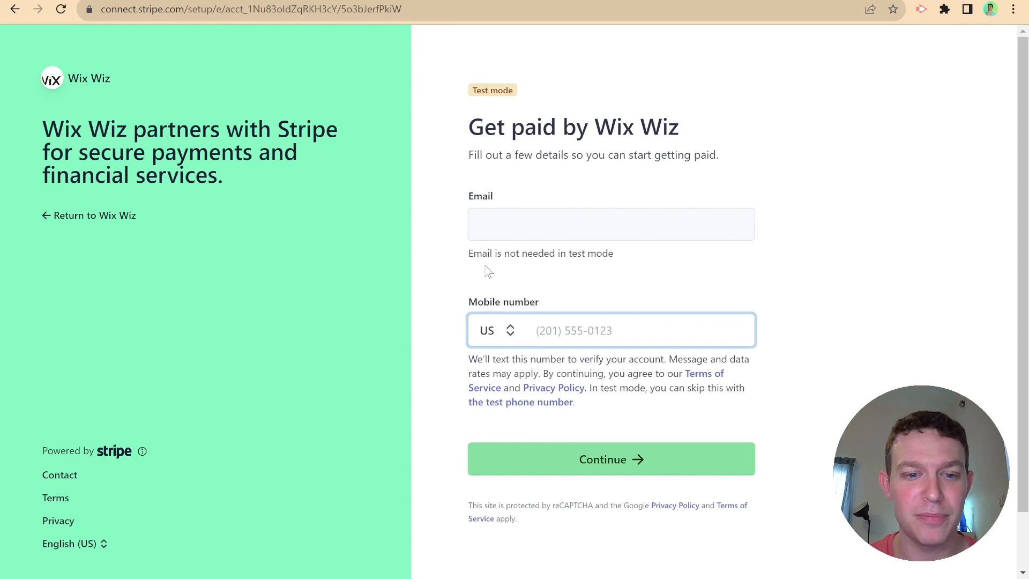
scroll(613, 271, down, 2)
scroll(600, 252, up, 2)
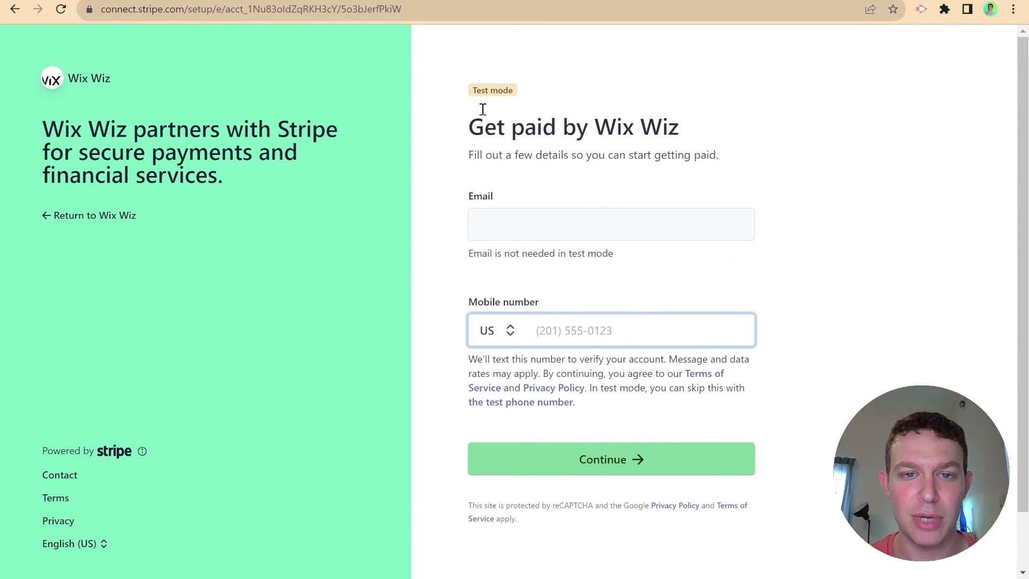
click(516, 225)
click(587, 333)
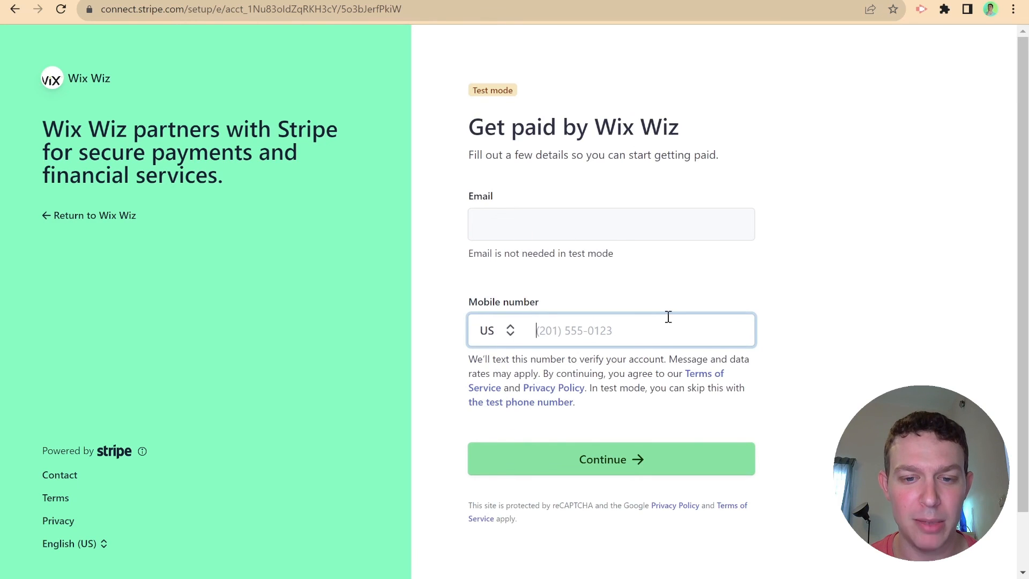
scroll(645, 276, down, 1)
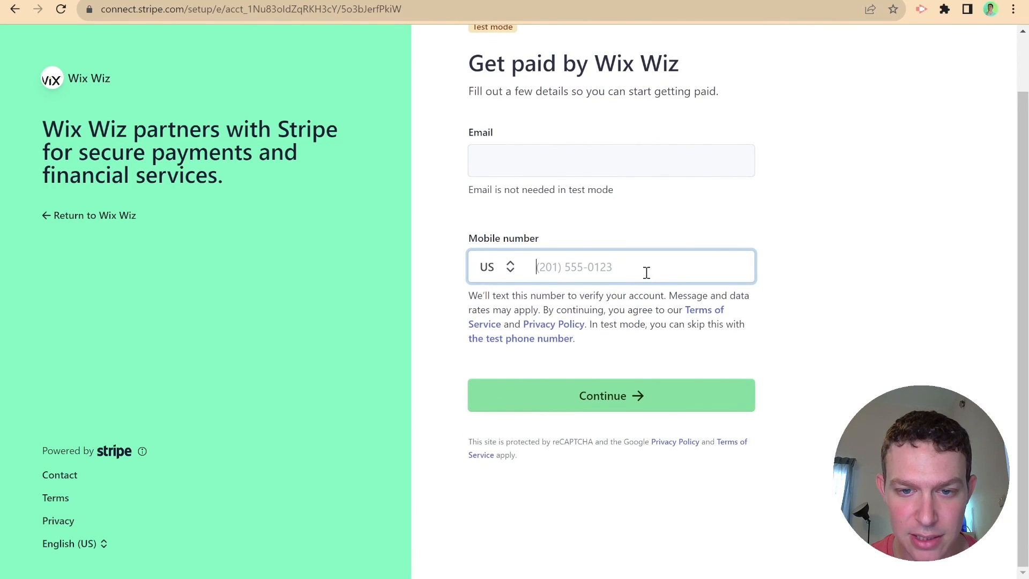
drag(589, 323, 738, 339)
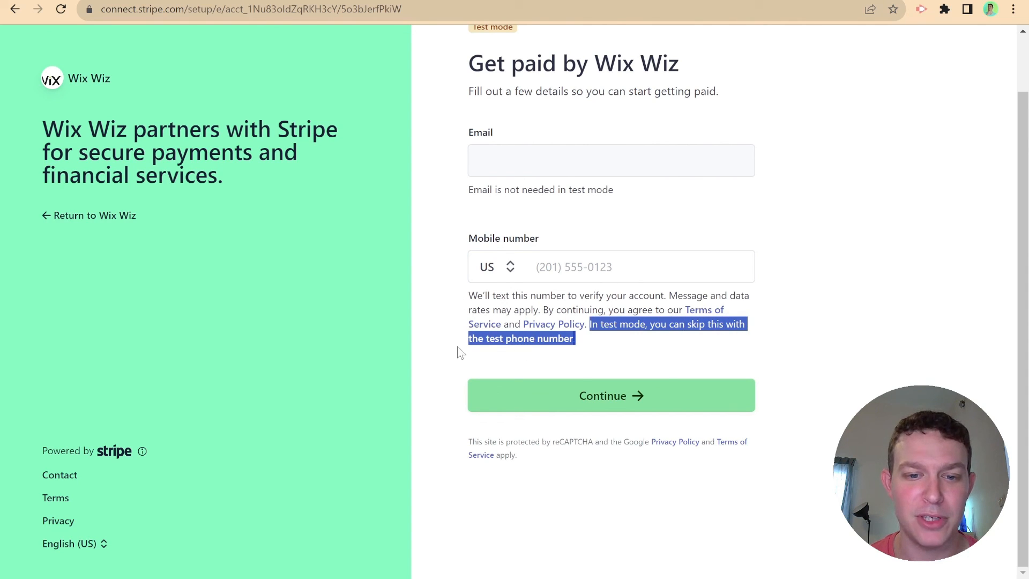
click(493, 343)
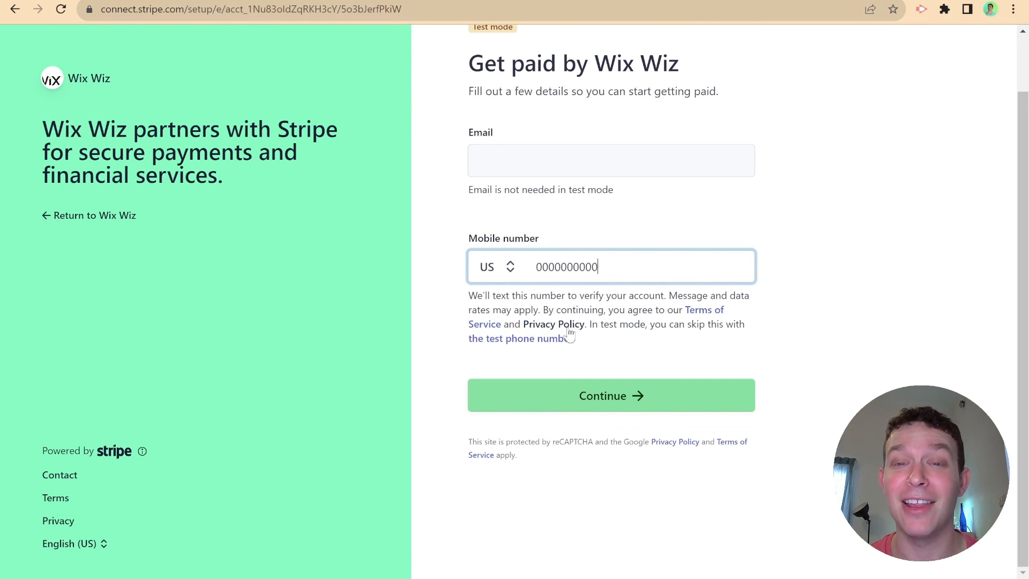
click(582, 391)
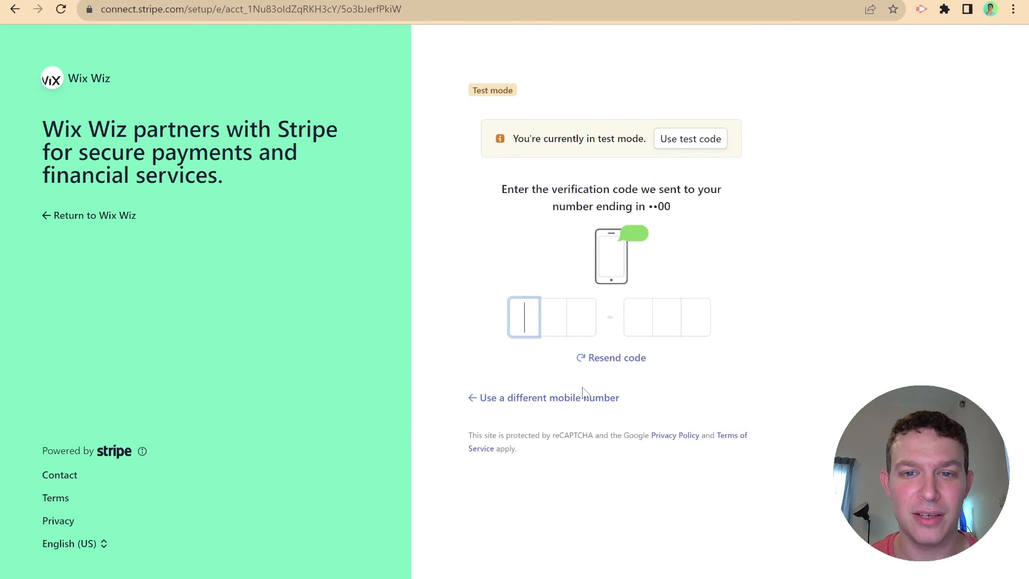
- Enter the test verification code and continue with United States and Individual
click(699, 140)
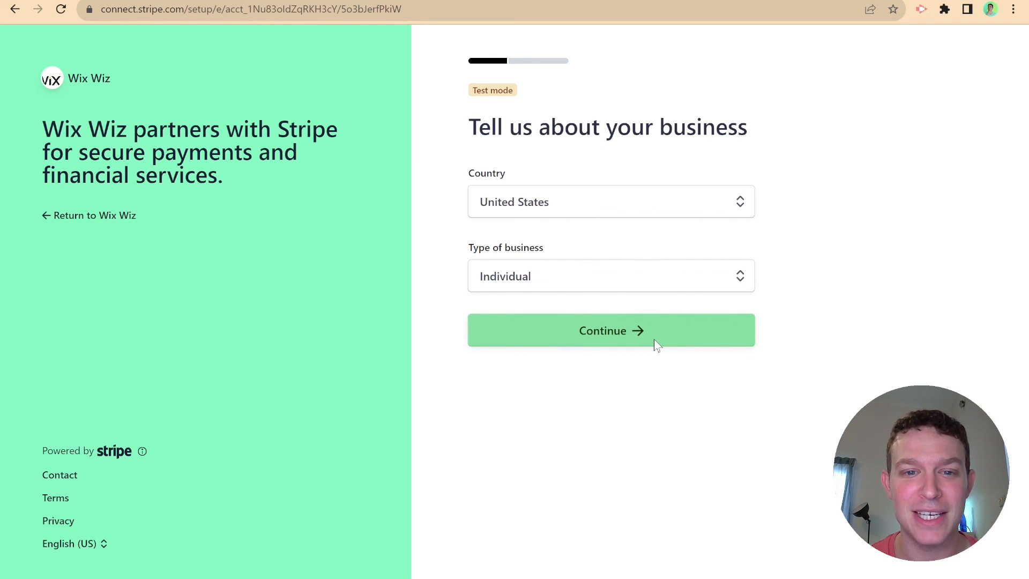
mouse_move(602, 214)
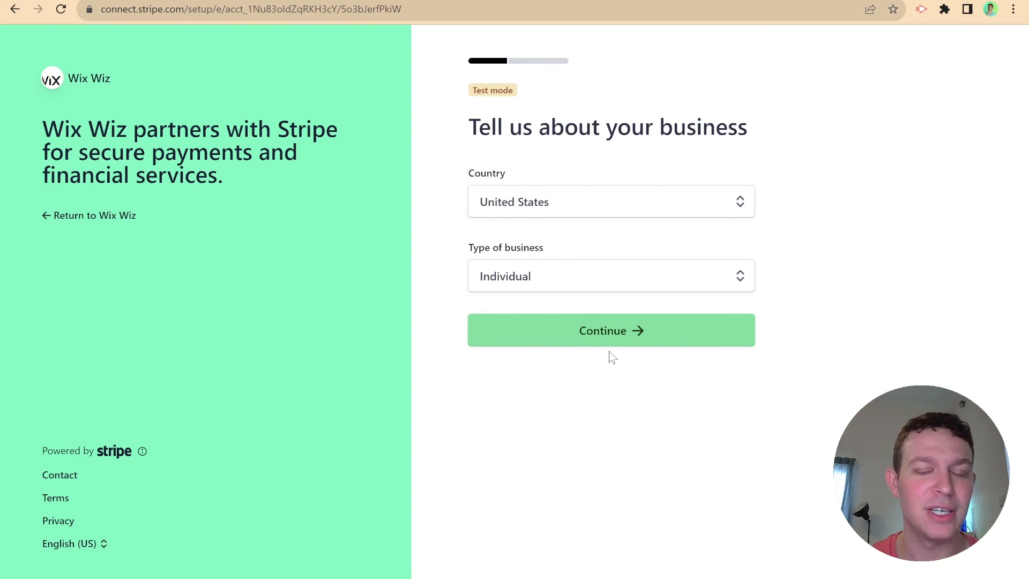
click(620, 327)
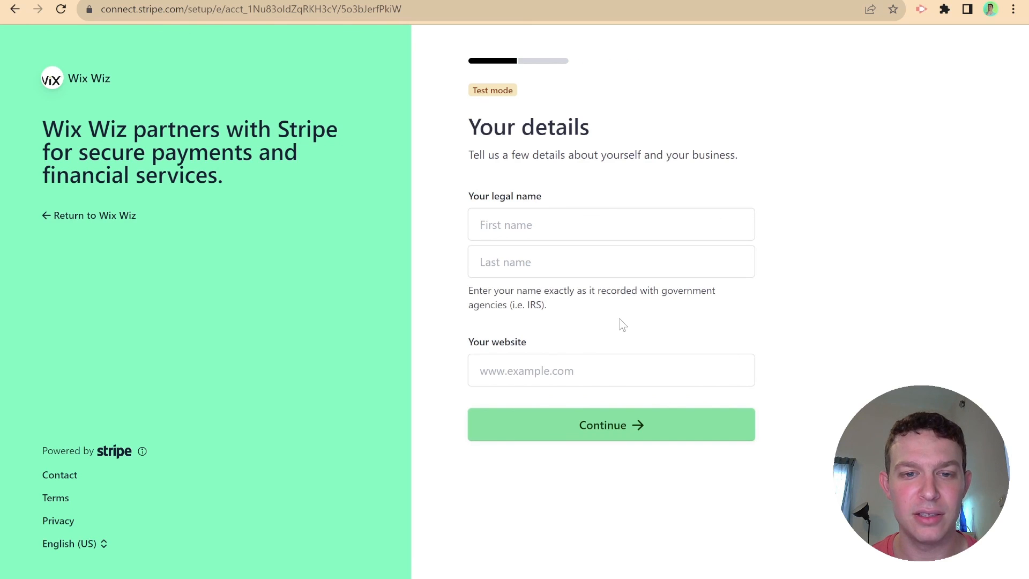
click(642, 222)
text(Tested)
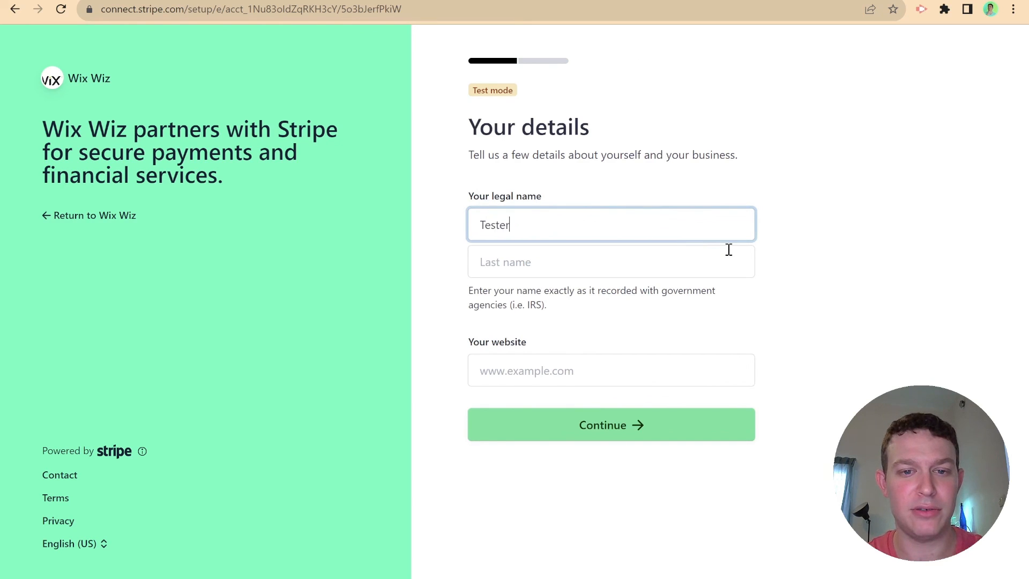
key(BackSpace)
text(r)
click(724, 260)
text(One)
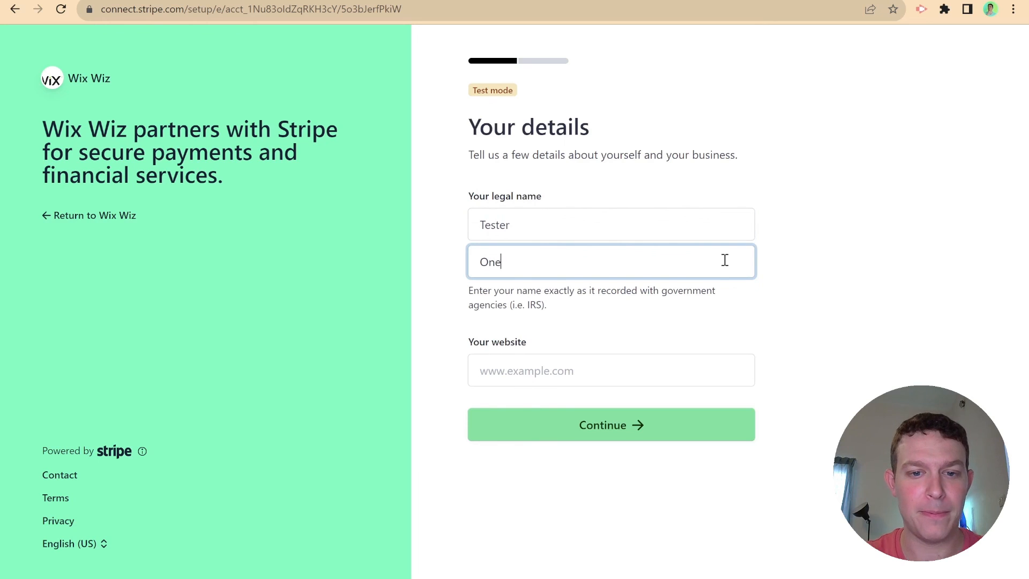
click(648, 428)
click(623, 381)
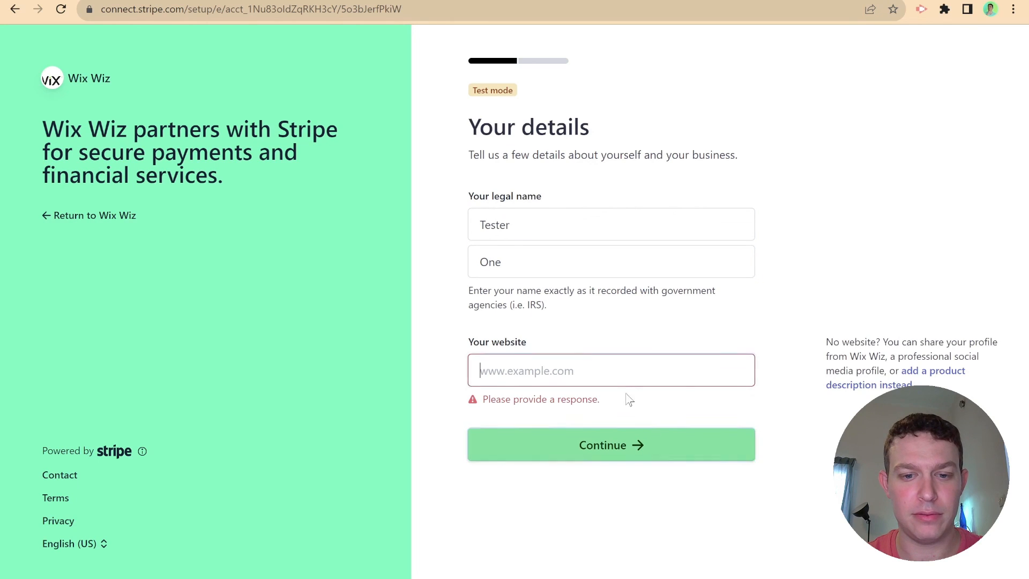
text(www.)
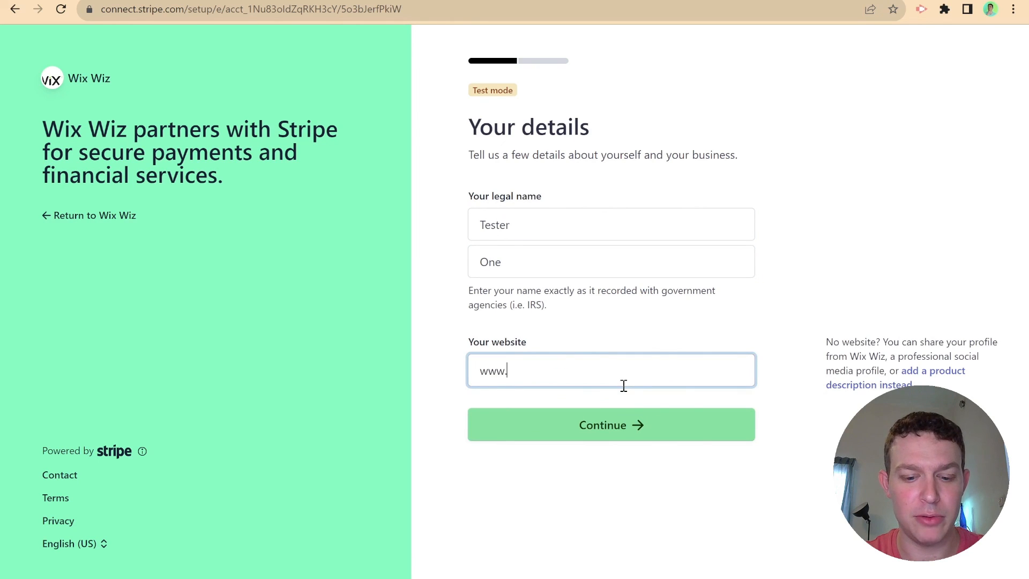
text(thewixwiz.com)
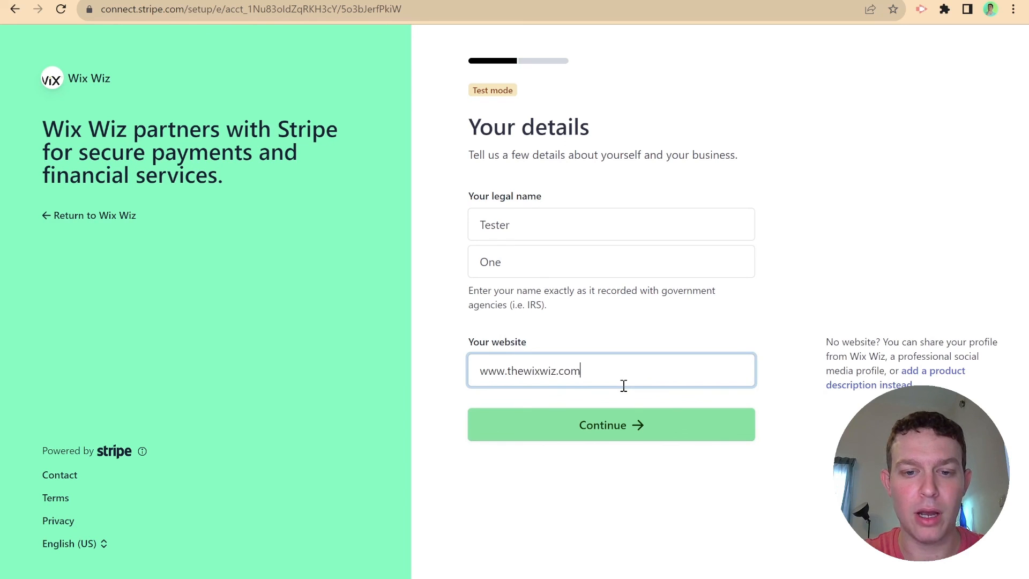
click(654, 432)
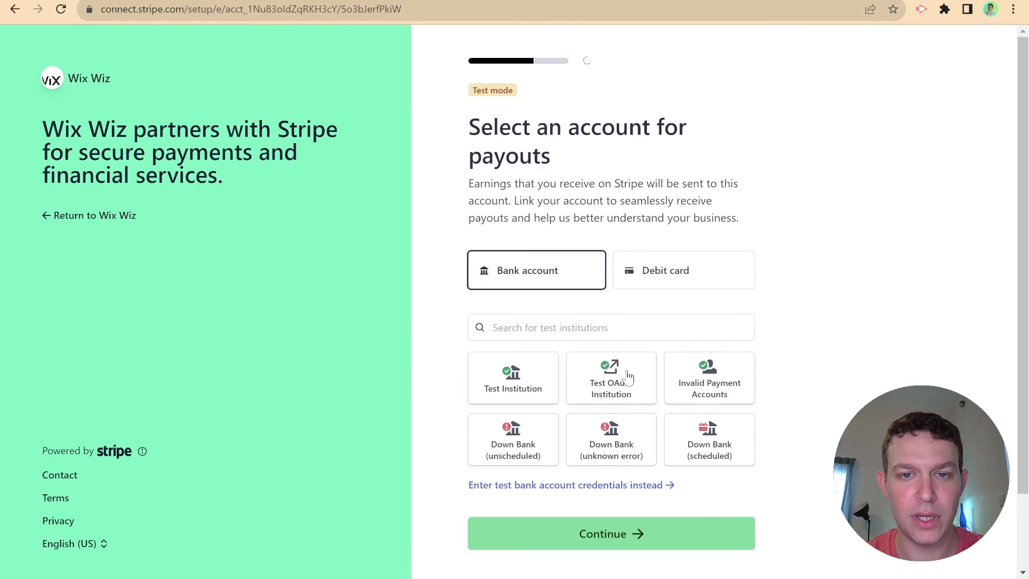
- Link Stripe's test bank account for payouts and continue
scroll(506, 190, down, 1)
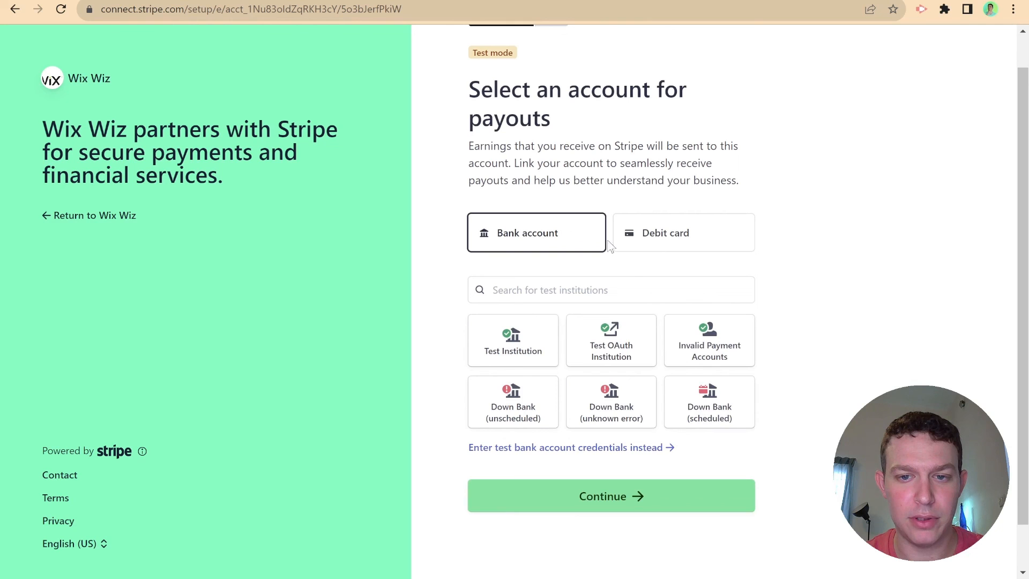
click(536, 448)
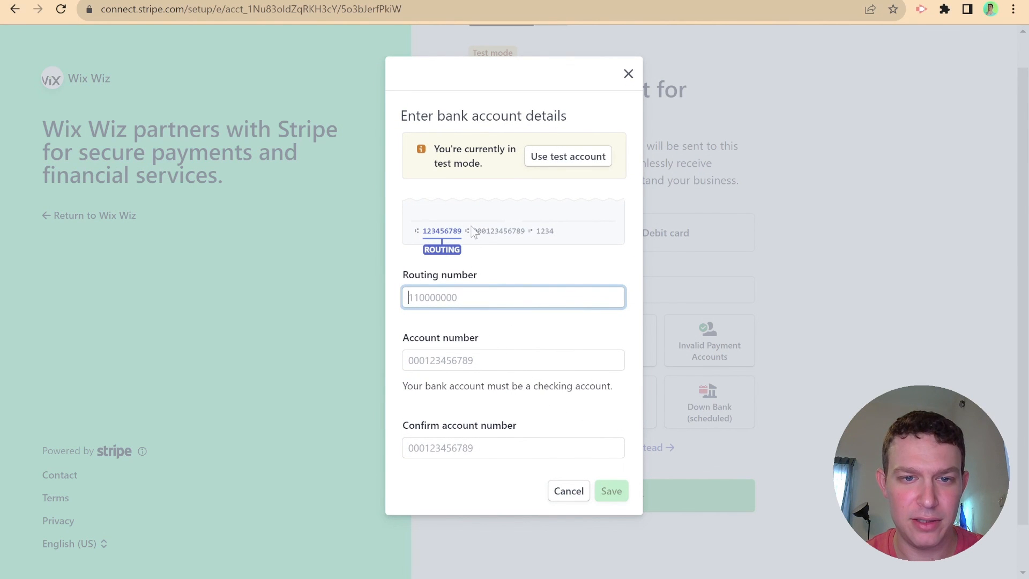
click(547, 159)
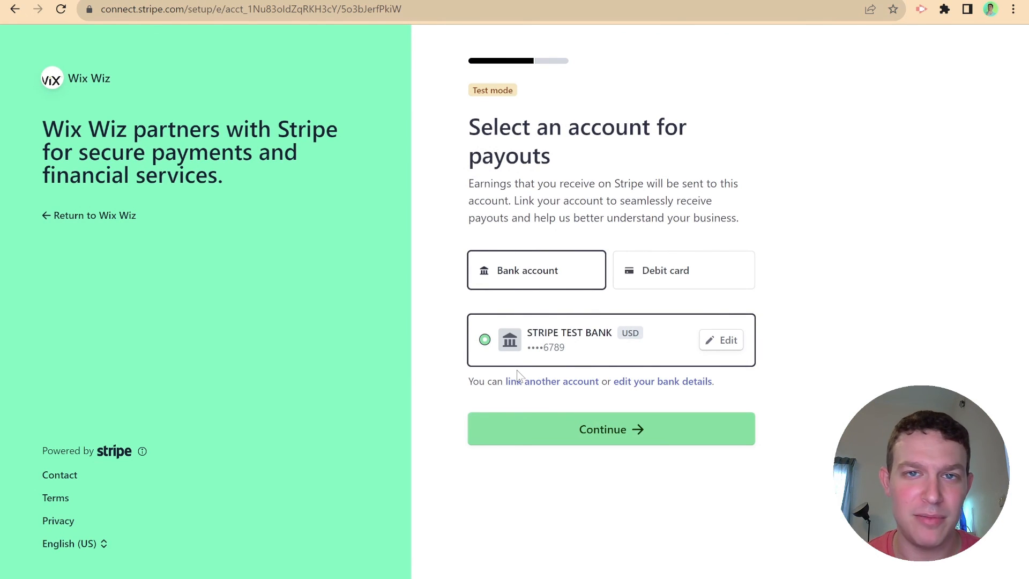
click(550, 428)
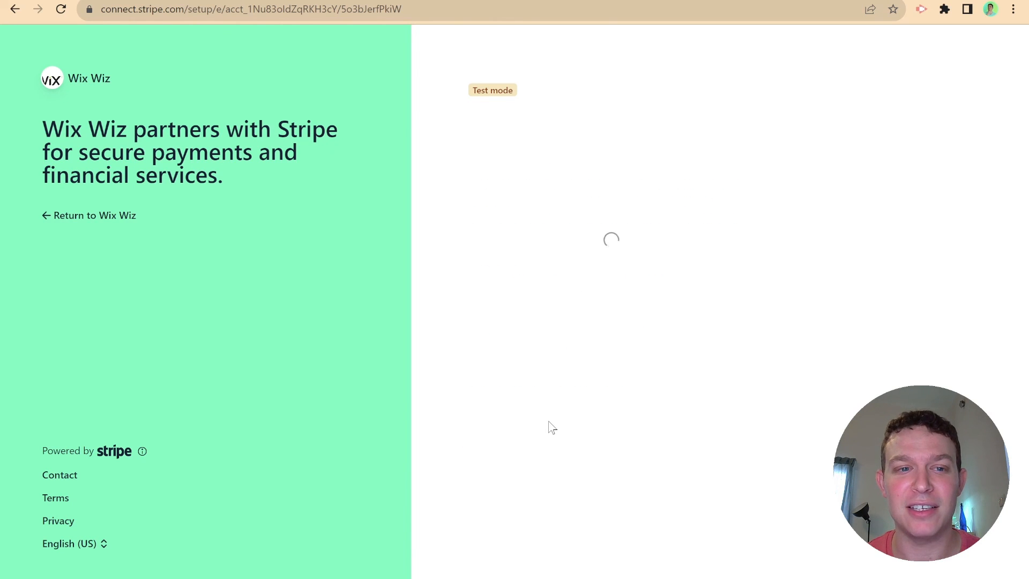
- Scroll the review page and choose Agree and submit
scroll(443, 280, down, 2)
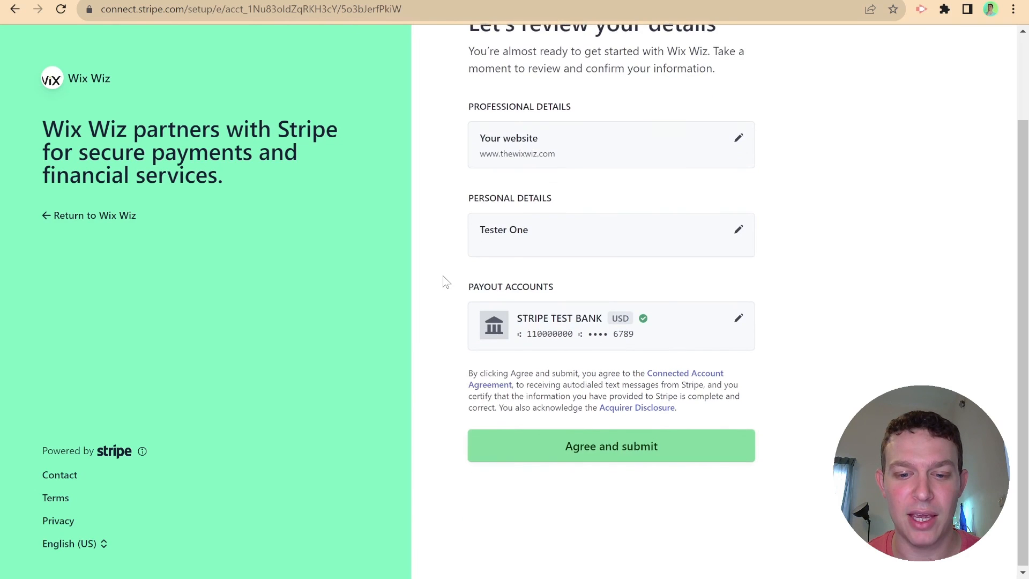
click(616, 446)
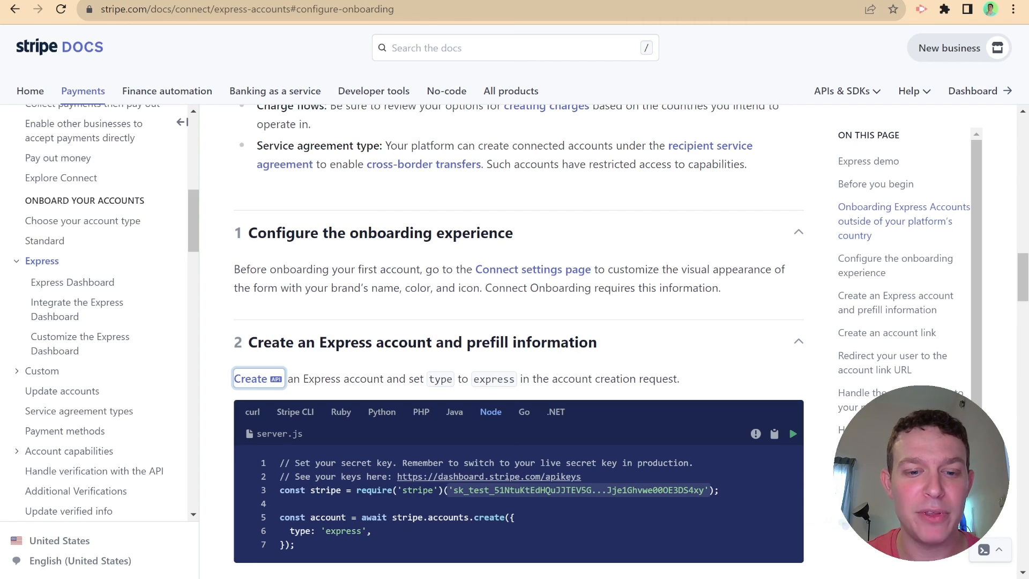
- Scroll the Express guide to step 5 and highlight 'No state is passed through this URL'
scroll(368, 214, down, 5)
scroll(367, 215, down, 15)
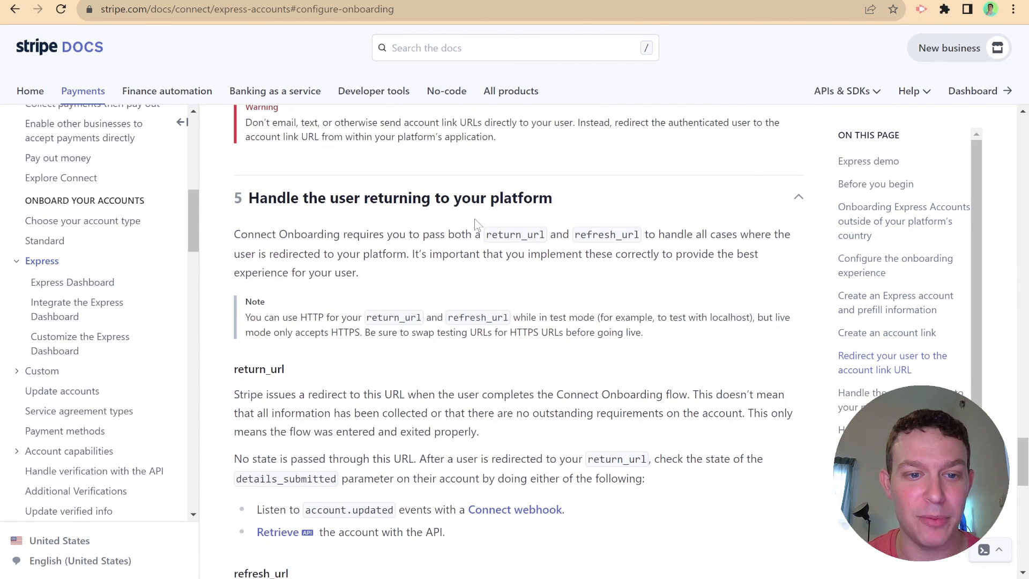
scroll(423, 232, down, 1)
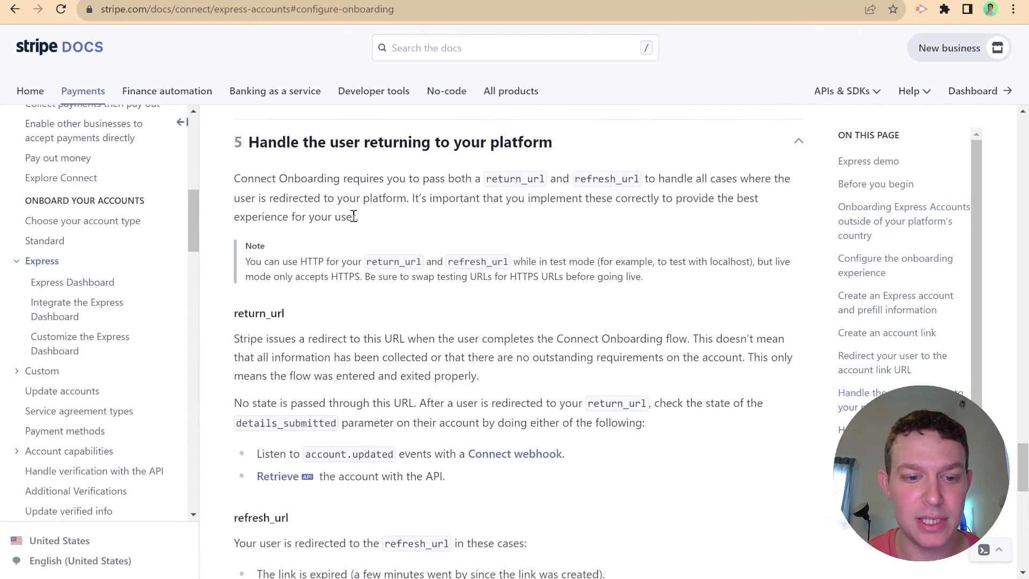
scroll(351, 214, down, 1)
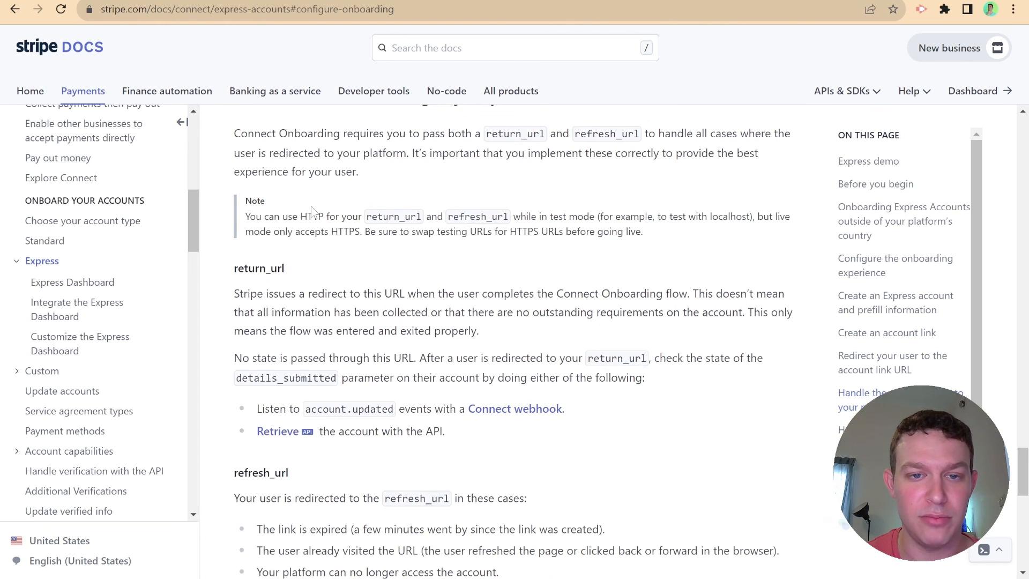
scroll(354, 230, down, 1)
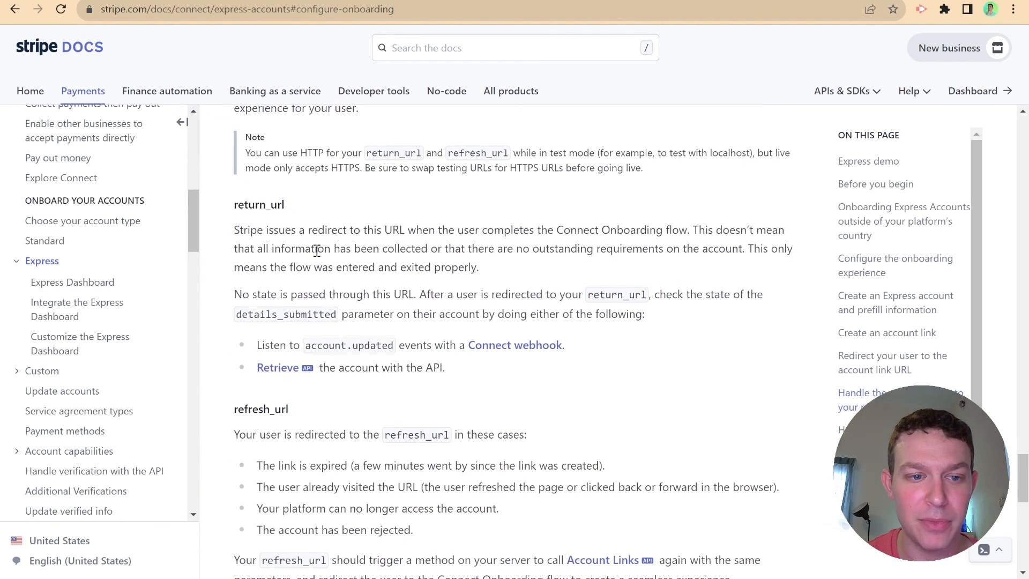
scroll(317, 250, down, 1)
drag(234, 218, 415, 224)
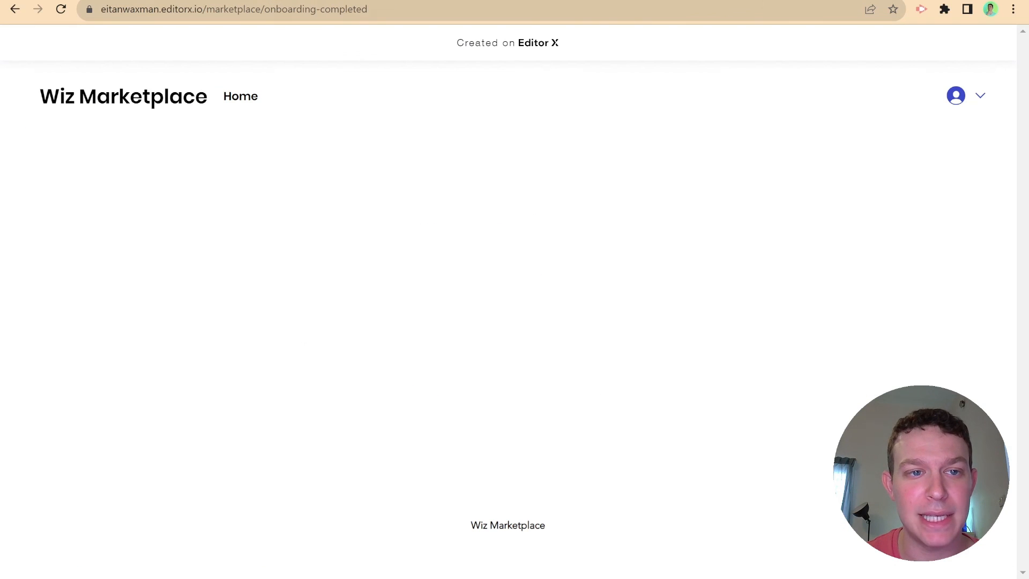
click(477, 12)
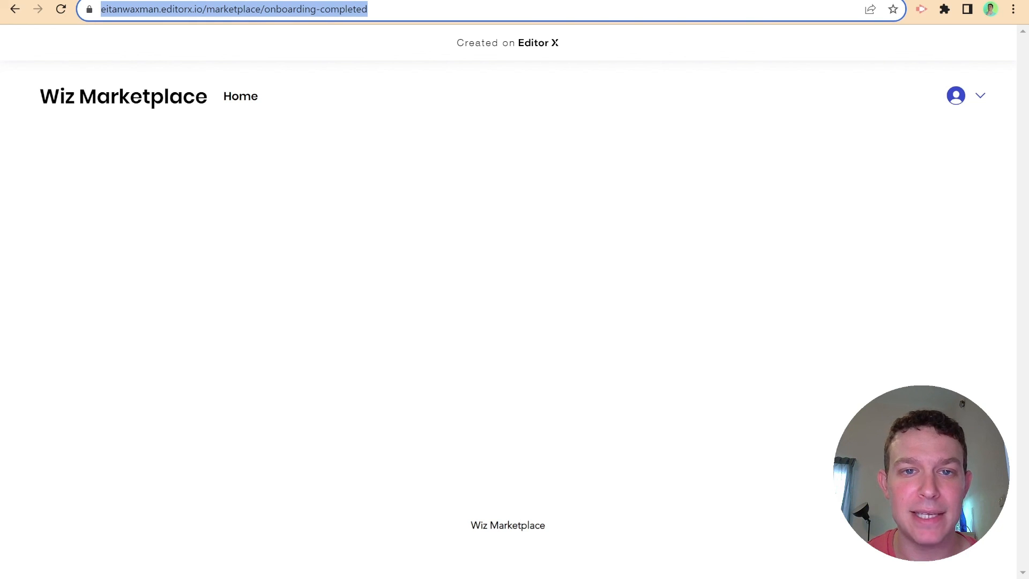
click(518, 0)
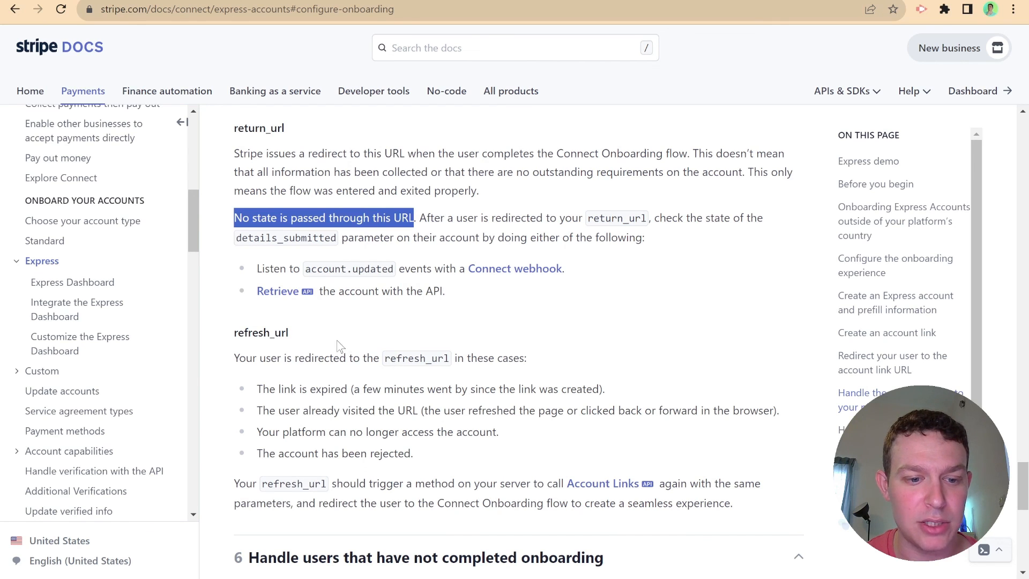
scroll(337, 341, down, 1)
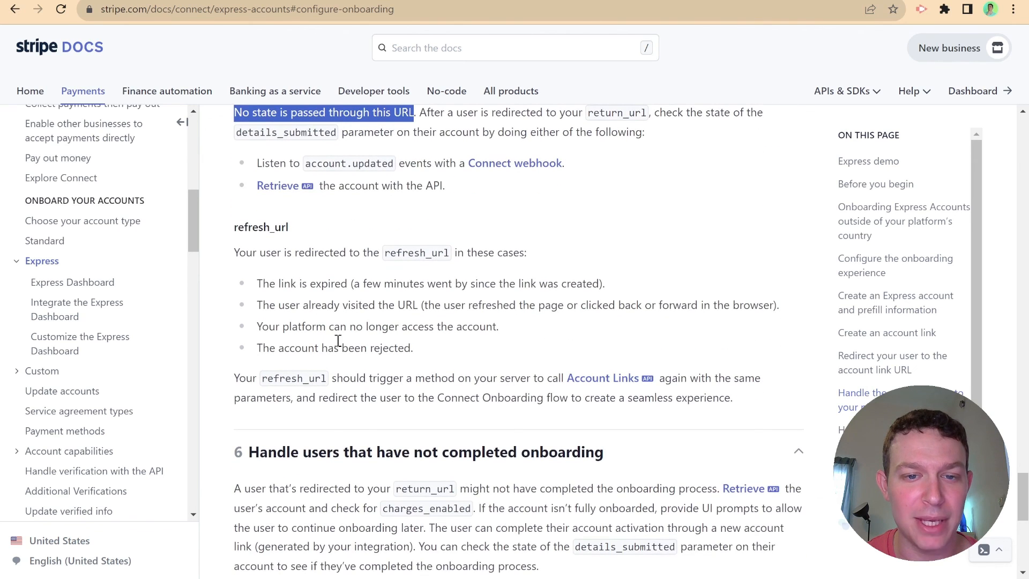
drag(256, 229, 614, 240)
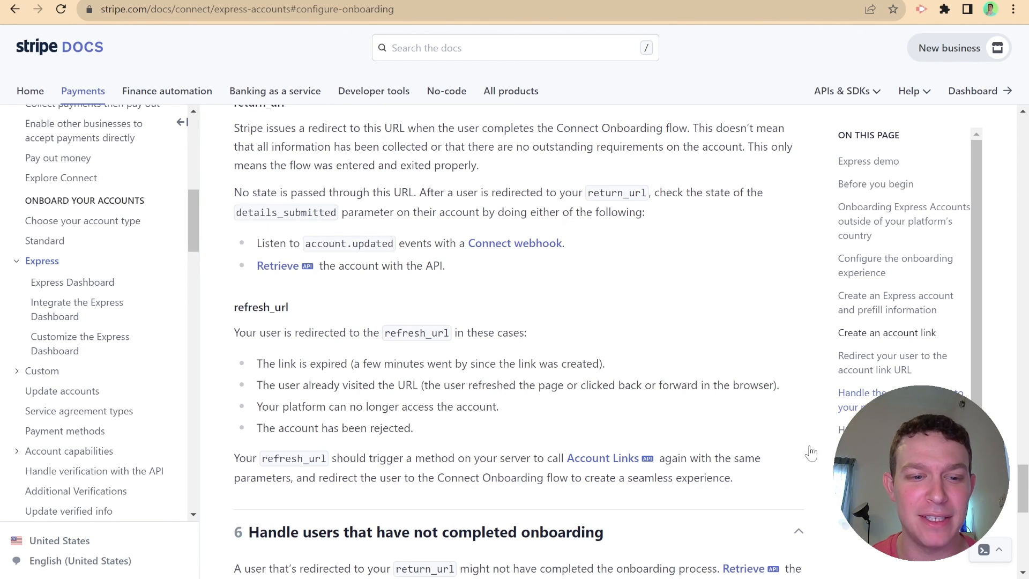
scroll(611, 502, down, 3)
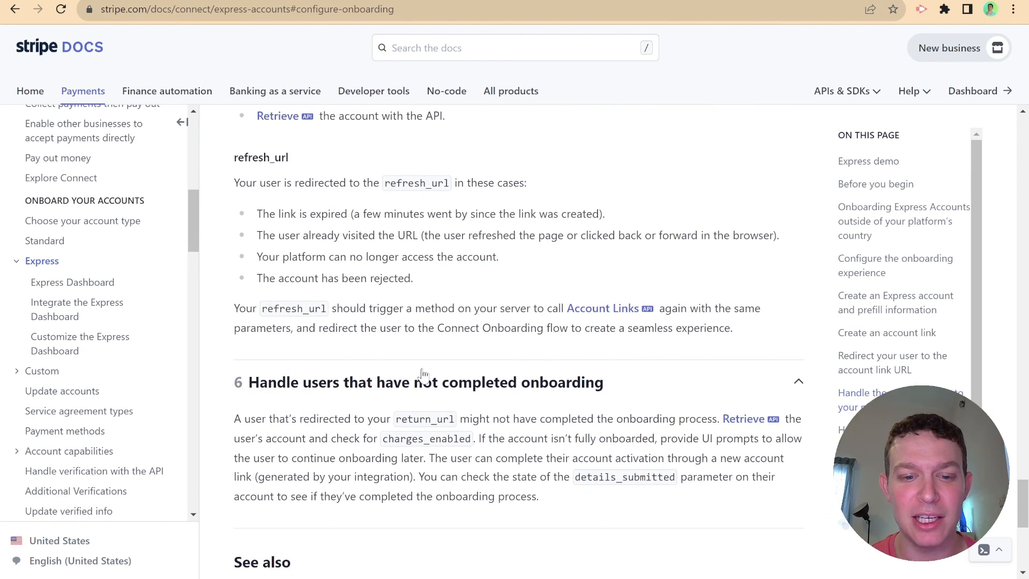
scroll(591, 423, up, 2)
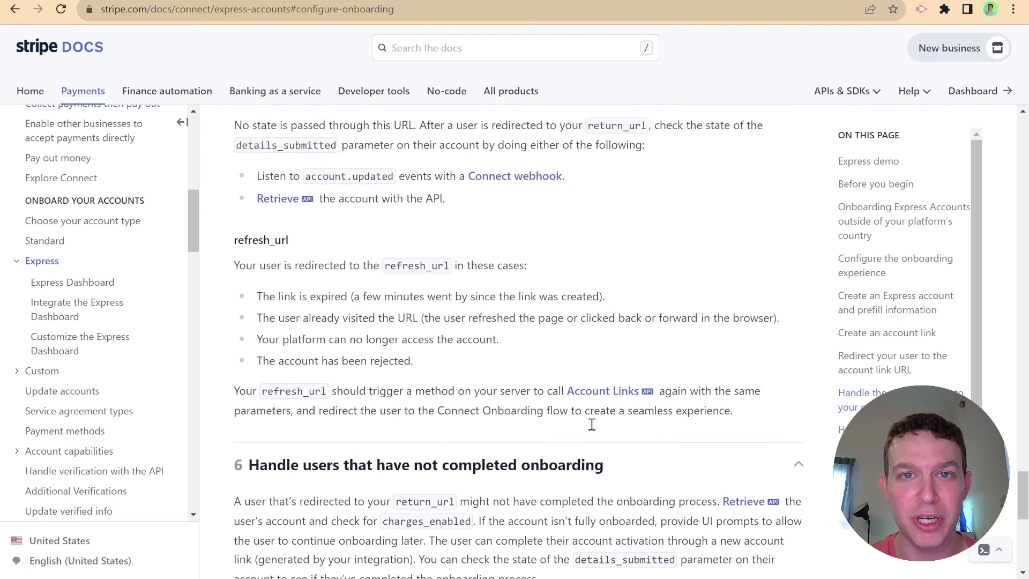